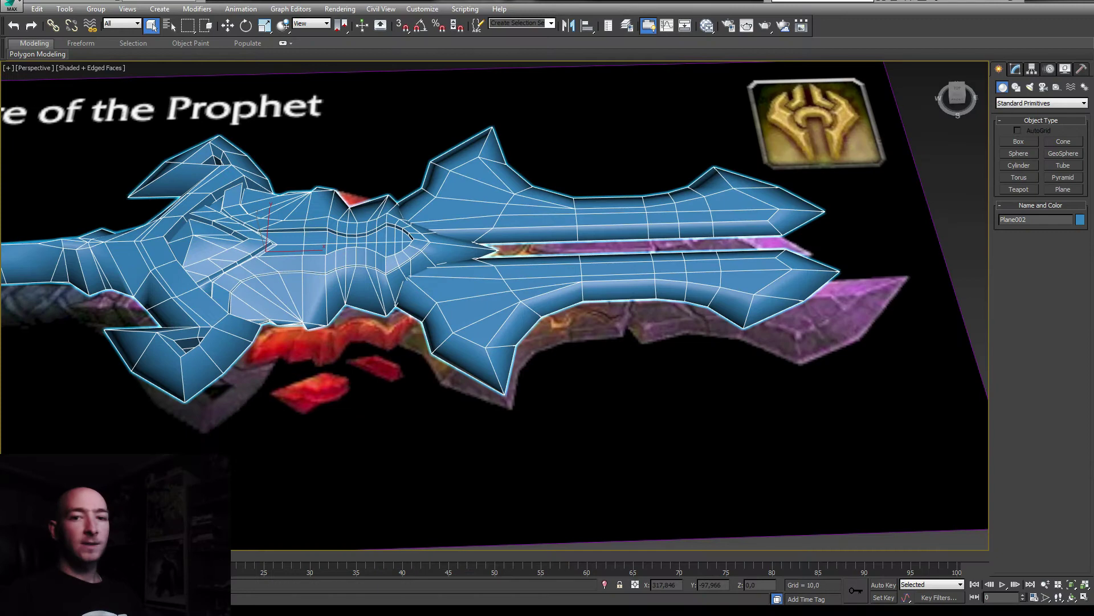
Orbit and zoom around the sword model to inspect it from several angles
{"action": "mouse_move", "coordinate": [553, 333]}
{"action": "middle_mouse_down"}
{"action": "mouse_move", "coordinate": [638, 334]}
{"action": "mouse_move", "coordinate": [643, 381]}
{"action": "mouse_move", "coordinate": [630, 393]}
{"action": "mouse_move", "coordinate": [648, 319]}
{"action": "middle_mouse_up"}
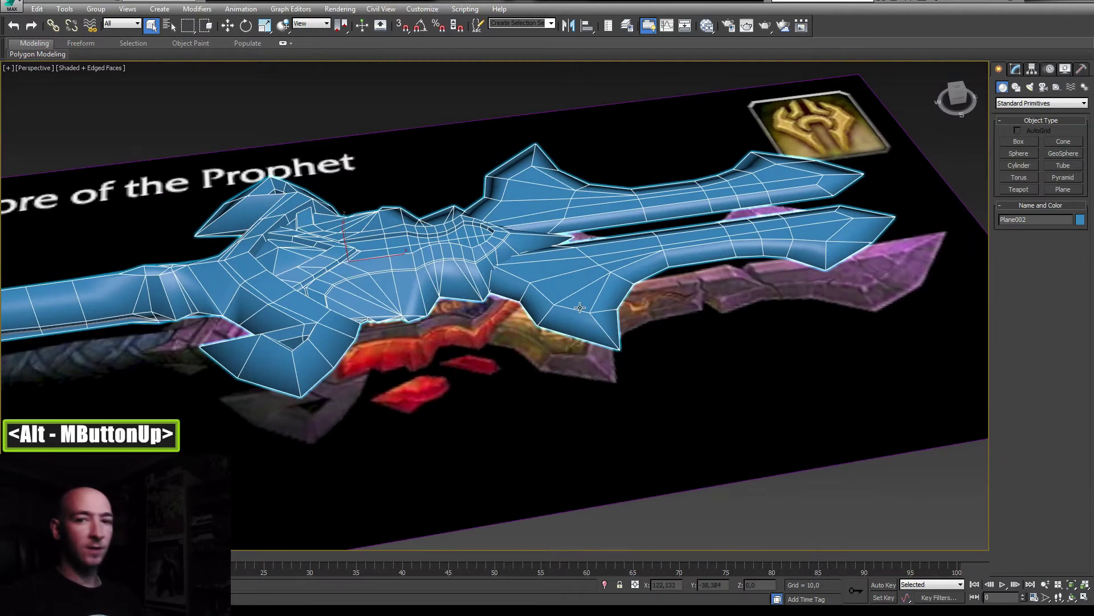
{"action": "mouse_move", "coordinate": [580, 308]}
{"action": "middle_mouse_down"}
{"action": "mouse_move", "coordinate": [610, 310]}
{"action": "mouse_move", "coordinate": [614, 294]}
{"action": "mouse_move", "coordinate": [565, 269]}
{"action": "mouse_move", "coordinate": [478, 273]}
{"action": "mouse_move", "coordinate": [566, 301]}
{"action": "mouse_move", "coordinate": [506, 289]}
{"action": "mouse_move", "coordinate": [490, 338]}
{"action": "mouse_move", "coordinate": [593, 261]}
{"action": "mouse_move", "coordinate": [442, 247]}
{"action": "mouse_move", "coordinate": [622, 215]}
{"action": "mouse_move", "coordinate": [456, 274]}
{"action": "middle_mouse_up"}
{"action": "scroll", "coordinate": [513, 250], "scroll_direction": "down", "scroll_amount": 1}
{"action": "middle_click_drag", "start_coordinate": [456, 274], "coordinate": [391, 299], "text": "alt"}
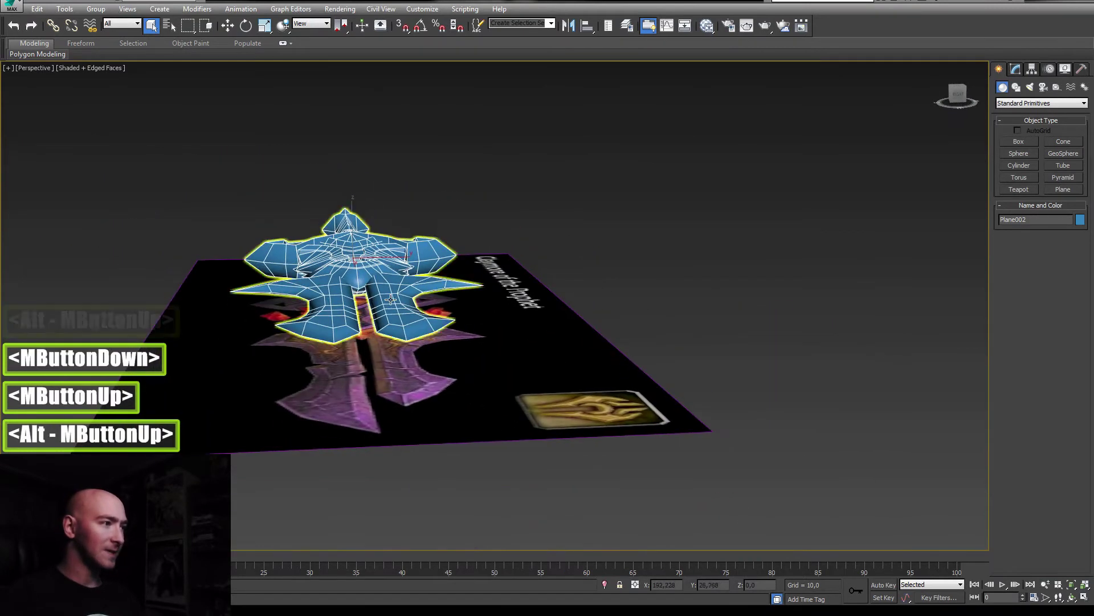
{"action": "middle_click", "coordinate": [395, 327]}
{"action": "scroll", "coordinate": [395, 332], "scroll_direction": "up", "scroll_amount": 2}
{"action": "scroll", "coordinate": [396, 331], "scroll_direction": "down", "scroll_amount": 1}
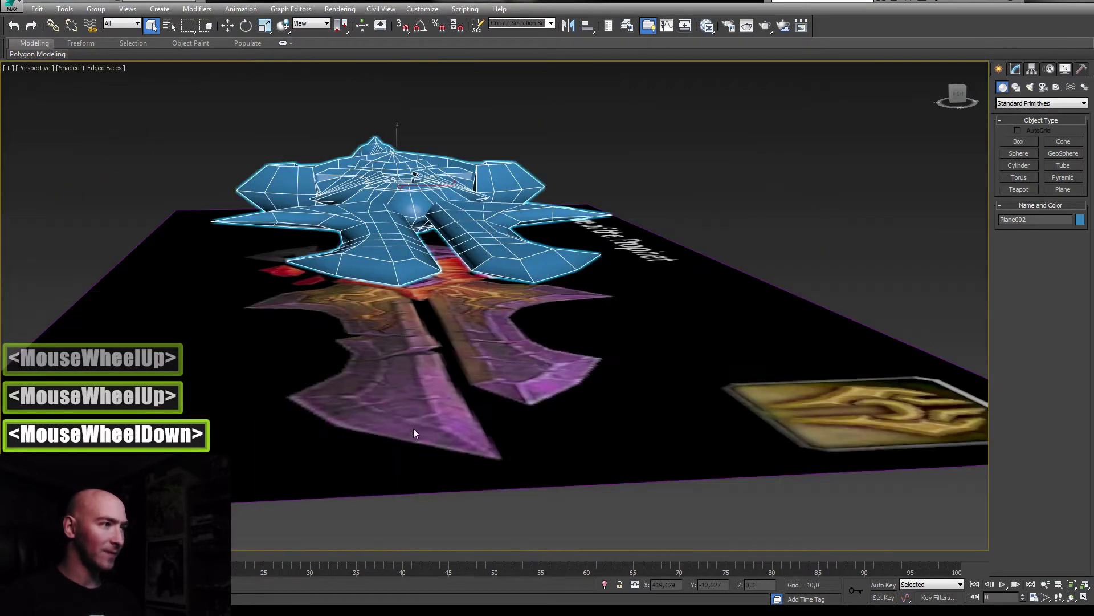
{"action": "mouse_move", "coordinate": [366, 303]}
{"action": "middle_mouse_down", "text": "alt"}
{"action": "mouse_move", "coordinate": [549, 331]}
{"action": "mouse_move", "coordinate": [577, 324]}
{"action": "middle_mouse_up", "text": "alt"}
{"action": "mouse_move", "coordinate": [289, 315]}
{"action": "middle_mouse_down", "text": "alt"}
{"action": "mouse_move", "coordinate": [313, 346]}
{"action": "mouse_move", "coordinate": [544, 299]}
{"action": "mouse_move", "coordinate": [493, 301]}
{"action": "mouse_move", "coordinate": [503, 284]}
{"action": "middle_mouse_up", "text": "alt"}
{"action": "middle_click", "coordinate": [396, 241]}
{"action": "scroll", "coordinate": [396, 242], "scroll_direction": "down", "scroll_amount": 2}
{"action": "mouse_move", "coordinate": [397, 241]}
{"action": "middle_mouse_down", "text": "alt"}
{"action": "mouse_move", "coordinate": [484, 308]}
{"action": "mouse_move", "coordinate": [570, 321]}
{"action": "middle_mouse_up", "text": "alt"}
{"action": "mouse_move", "coordinate": [370, 306]}
{"action": "middle_mouse_down", "text": "alt"}
{"action": "mouse_move", "coordinate": [329, 347]}
{"action": "mouse_move", "coordinate": [305, 346]}
{"action": "middle_mouse_up", "text": "alt"}
{"action": "scroll", "coordinate": [463, 346], "scroll_direction": "up", "scroll_amount": 1}
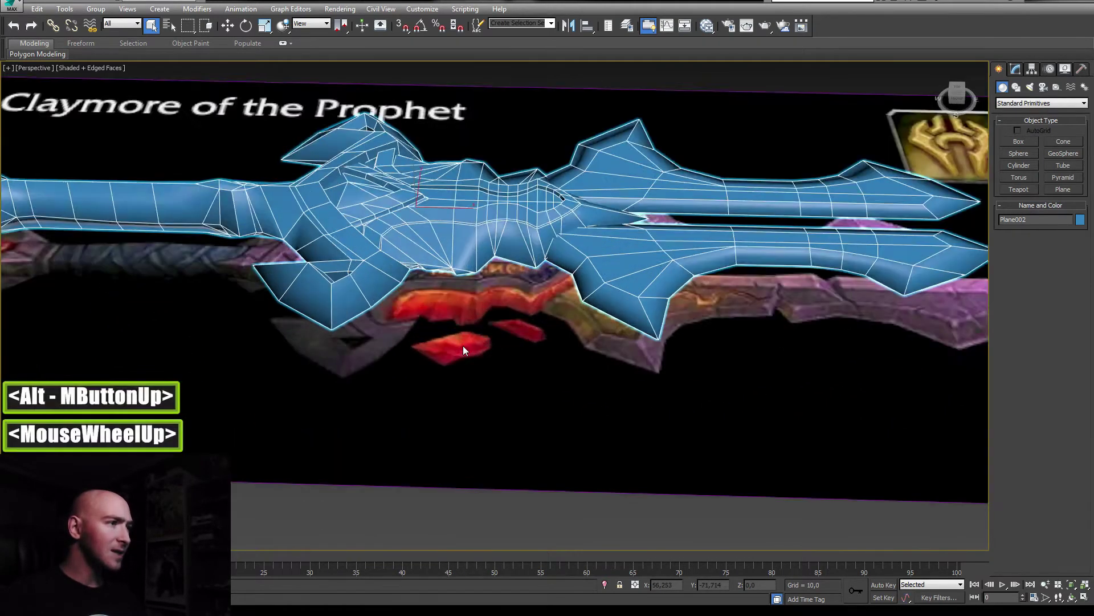
{"action": "scroll", "coordinate": [455, 343], "scroll_direction": "up", "scroll_amount": 1}
{"action": "mouse_move", "coordinate": [471, 322]}
{"action": "middle_mouse_down", "text": "alt"}
{"action": "mouse_move", "coordinate": [469, 234]}
{"action": "mouse_move", "coordinate": [560, 292]}
{"action": "mouse_move", "coordinate": [612, 276]}
{"action": "mouse_move", "coordinate": [576, 299]}
{"action": "mouse_move", "coordinate": [524, 299]}
{"action": "mouse_move", "coordinate": [451, 260]}
{"action": "middle_mouse_up", "text": "alt"}
{"action": "scroll", "coordinate": [469, 233], "scroll_direction": "down", "scroll_amount": 1}
{"action": "scroll", "coordinate": [548, 298], "scroll_direction": "down", "scroll_amount": 1}
{"action": "scroll", "coordinate": [389, 248], "scroll_direction": "up", "scroll_amount": 2}
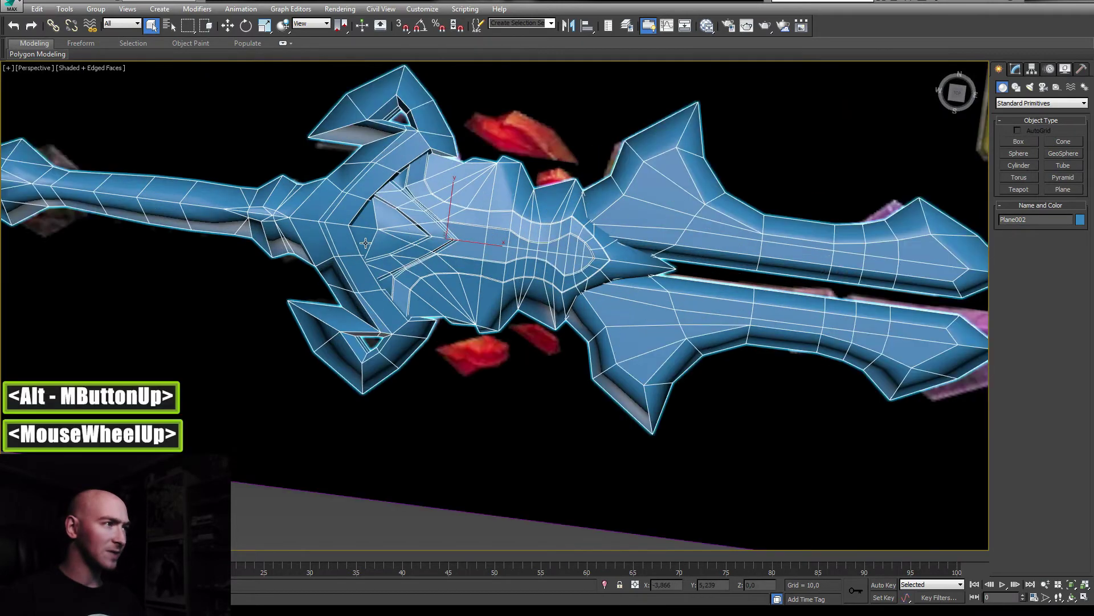
{"action": "mouse_move", "coordinate": [366, 243]}
{"action": "middle_mouse_down"}
{"action": "mouse_move", "coordinate": [513, 188]}
{"action": "mouse_move", "coordinate": [502, 200]}
{"action": "middle_mouse_up"}
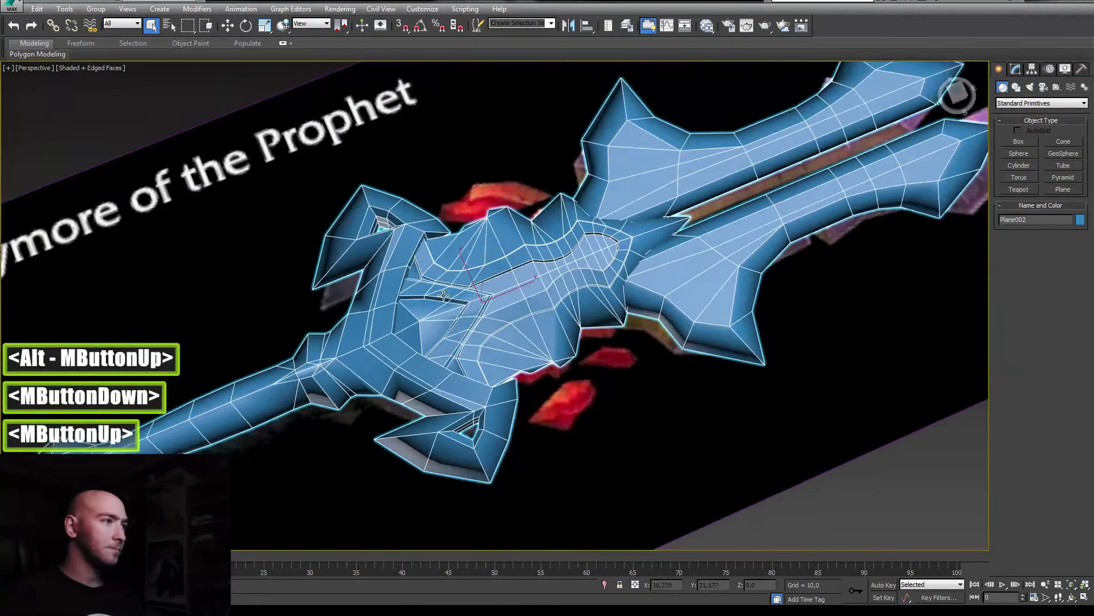
{"action": "scroll", "coordinate": [501, 199], "scroll_direction": "down", "scroll_amount": 2}
{"action": "middle_click", "coordinate": [502, 200], "text": "alt"}
Check both Symmetry modifiers, then Collapse All into a single Editable Poly
{"action": "left_click", "coordinate": [1015, 69]}
{"action": "middle_click_drag", "start_coordinate": [621, 234], "coordinate": [643, 227], "text": "alt"}
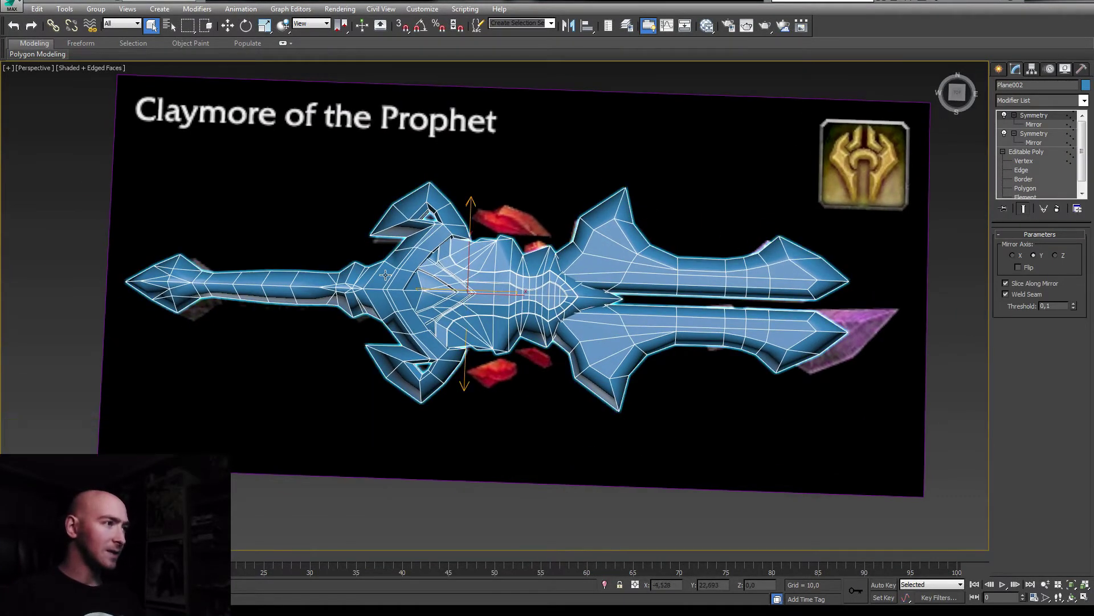
{"action": "mouse_move", "coordinate": [736, 244]}
{"action": "middle_mouse_down", "text": "alt"}
{"action": "mouse_move", "coordinate": [482, 241]}
{"action": "mouse_move", "coordinate": [499, 237]}
{"action": "middle_mouse_up", "text": "alt"}
{"action": "left_click", "coordinate": [1005, 115]}
{"action": "left_click", "coordinate": [1005, 134]}
{"action": "left_click", "coordinate": [1005, 134]}
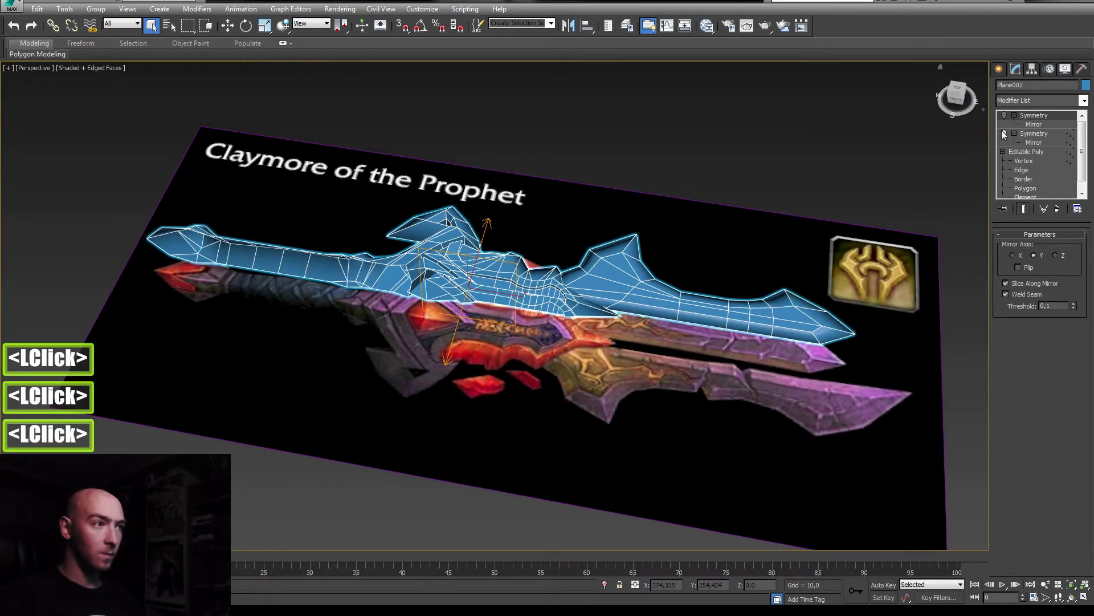
{"action": "left_click", "coordinate": [1005, 115]}
{"action": "middle_click_drag", "start_coordinate": [610, 149], "coordinate": [627, 150], "text": "alt"}
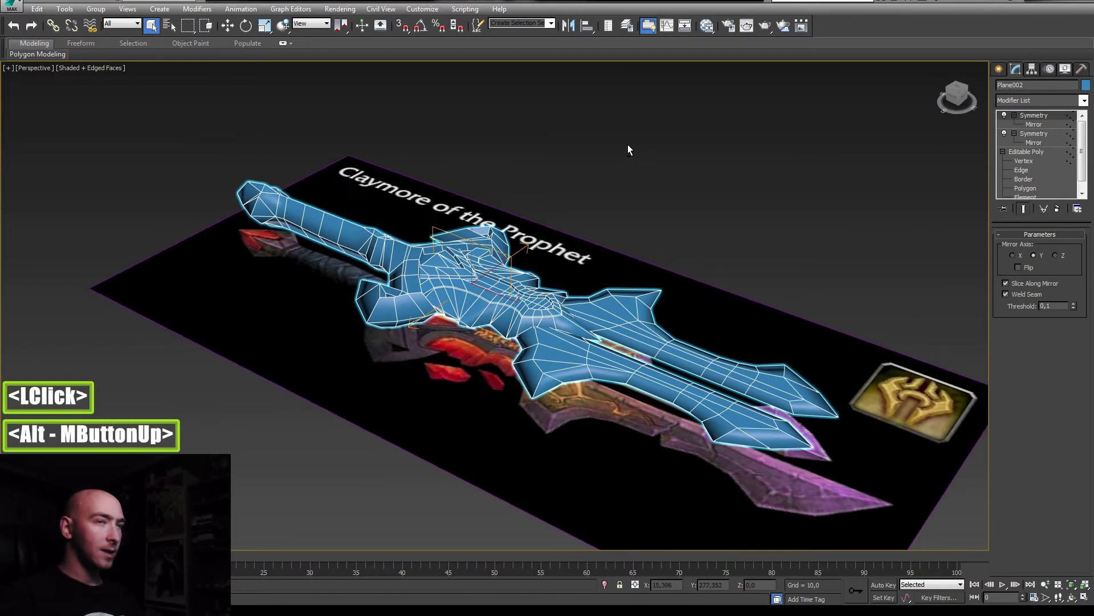
{"action": "right_click", "coordinate": [1035, 116]}
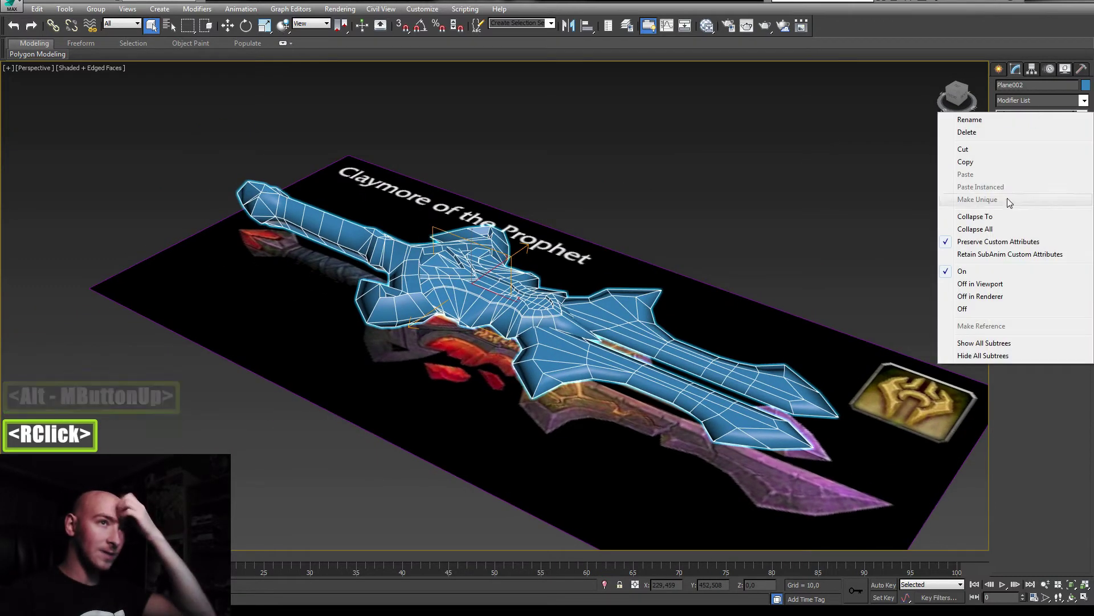
{"action": "left_click", "coordinate": [974, 216]}
{"action": "mouse_move", "coordinate": [445, 249]}
{"action": "middle_mouse_down"}
{"action": "mouse_move", "coordinate": [465, 255]}
{"action": "mouse_move", "coordinate": [535, 223]}
{"action": "mouse_move", "coordinate": [613, 215]}
{"action": "mouse_move", "coordinate": [535, 279]}
{"action": "middle_mouse_up"}
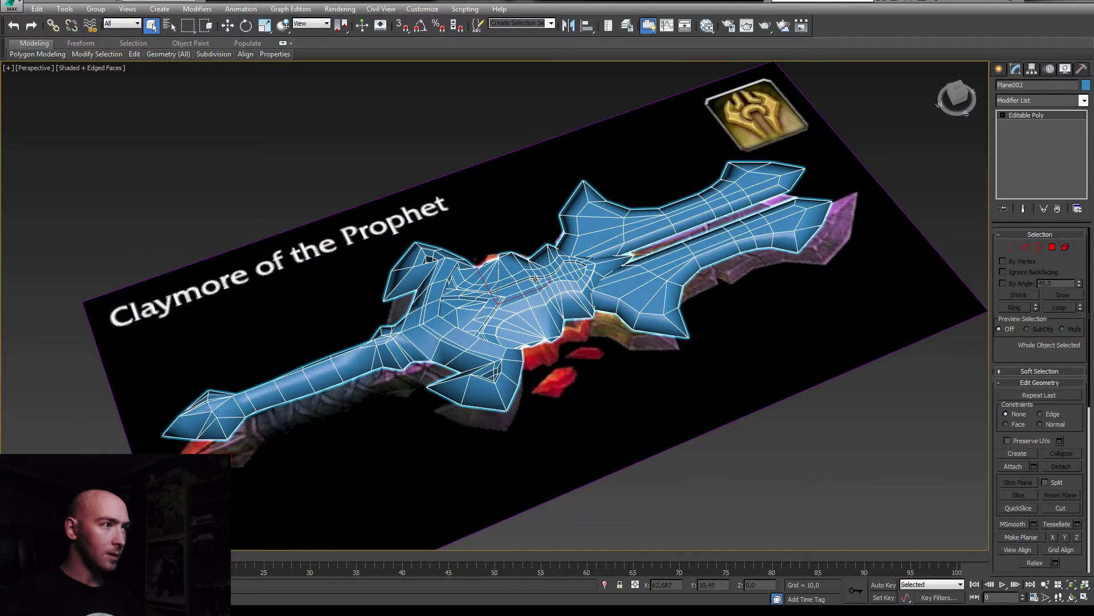
Apply Reset XForm to the sword and Collapse All the stack again
{"action": "left_click", "coordinate": [1081, 69]}
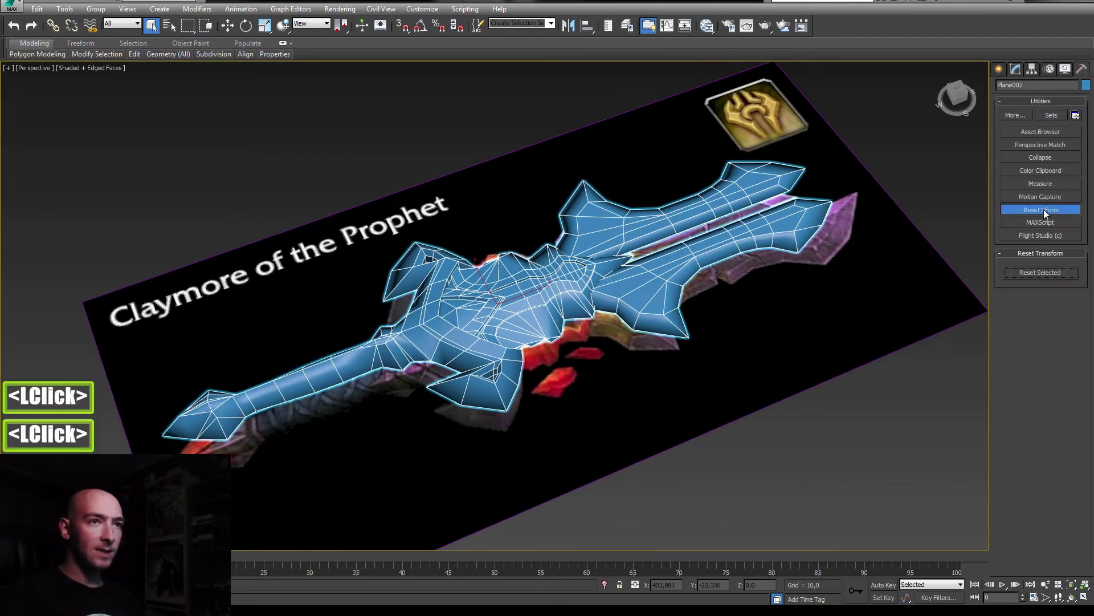
{"action": "left_click", "coordinate": [1016, 69]}
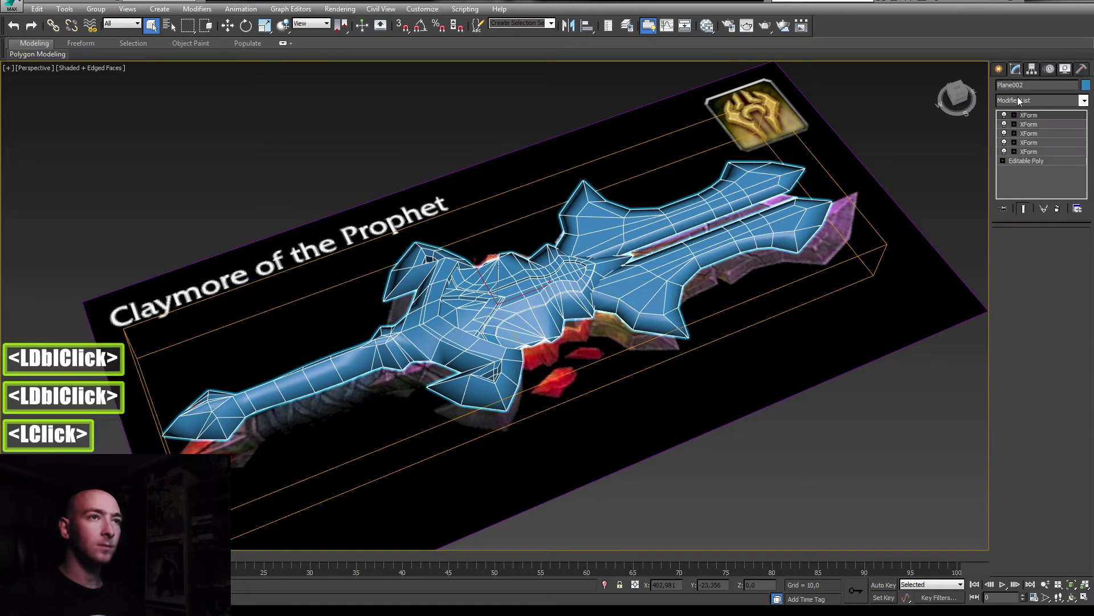
{"action": "right_click", "coordinate": [1026, 119]}
{"action": "left_click", "coordinate": [967, 218]}
{"action": "mouse_move", "coordinate": [468, 241]}
{"action": "middle_mouse_down", "text": "alt"}
{"action": "mouse_move", "coordinate": [431, 204]}
{"action": "mouse_move", "coordinate": [409, 248]}
{"action": "mouse_move", "coordinate": [495, 287]}
{"action": "mouse_move", "coordinate": [496, 208]}
{"action": "mouse_move", "coordinate": [479, 213]}
{"action": "middle_mouse_up", "text": "alt"}
{"action": "middle_click", "coordinate": [409, 247]}
Start Export Selected and browse to the _max\Tutorialok\sword folder
{"action": "left_click", "coordinate": [10, 6]}
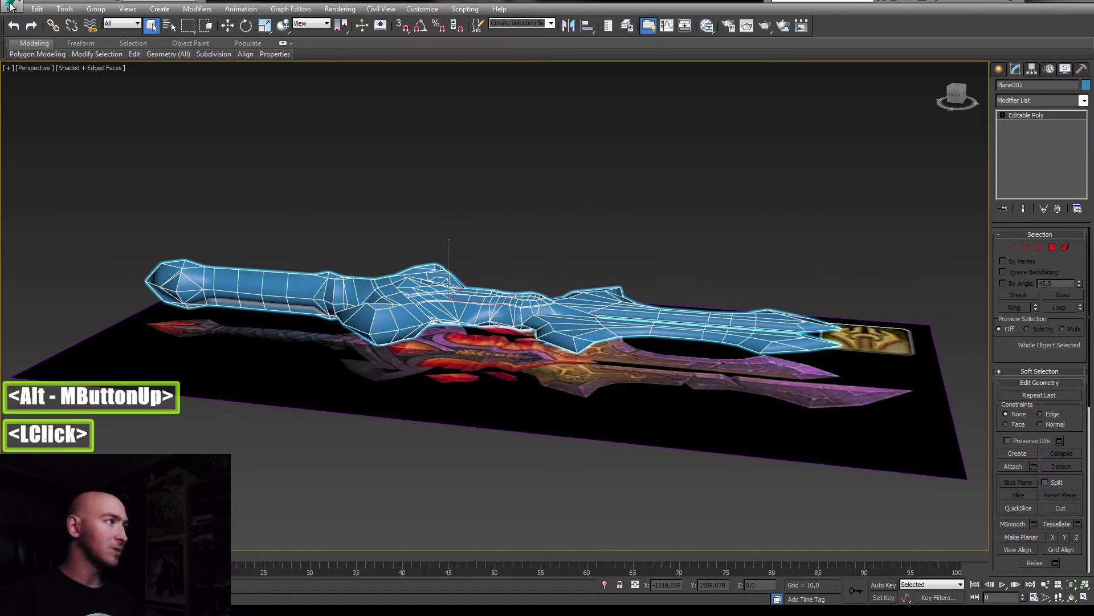
{"action": "left_click", "coordinate": [10, 5]}
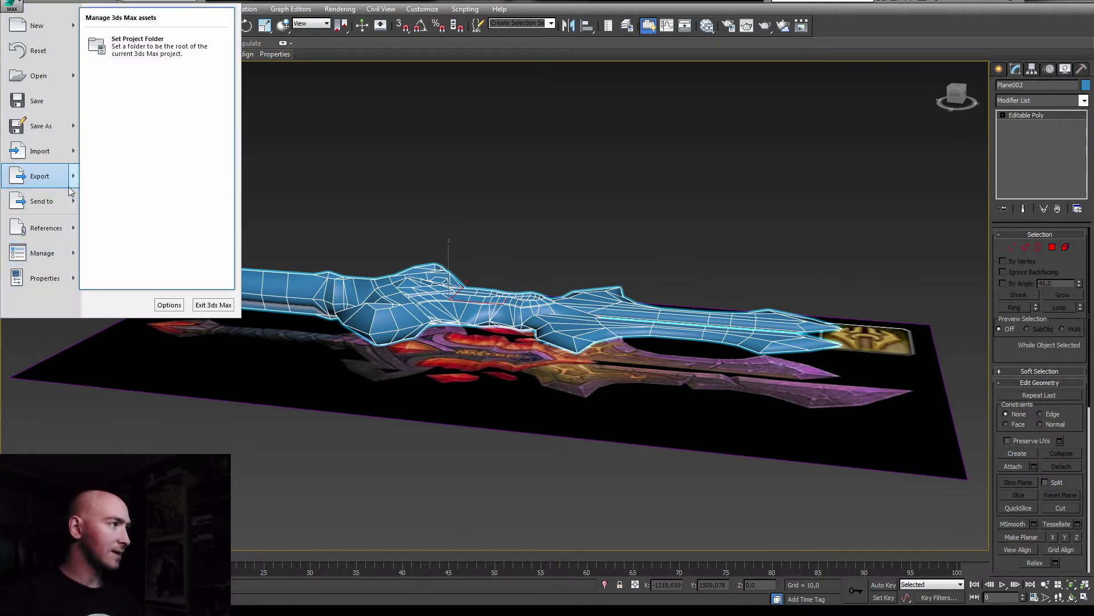
{"action": "mouse_move", "coordinate": [39, 177]}
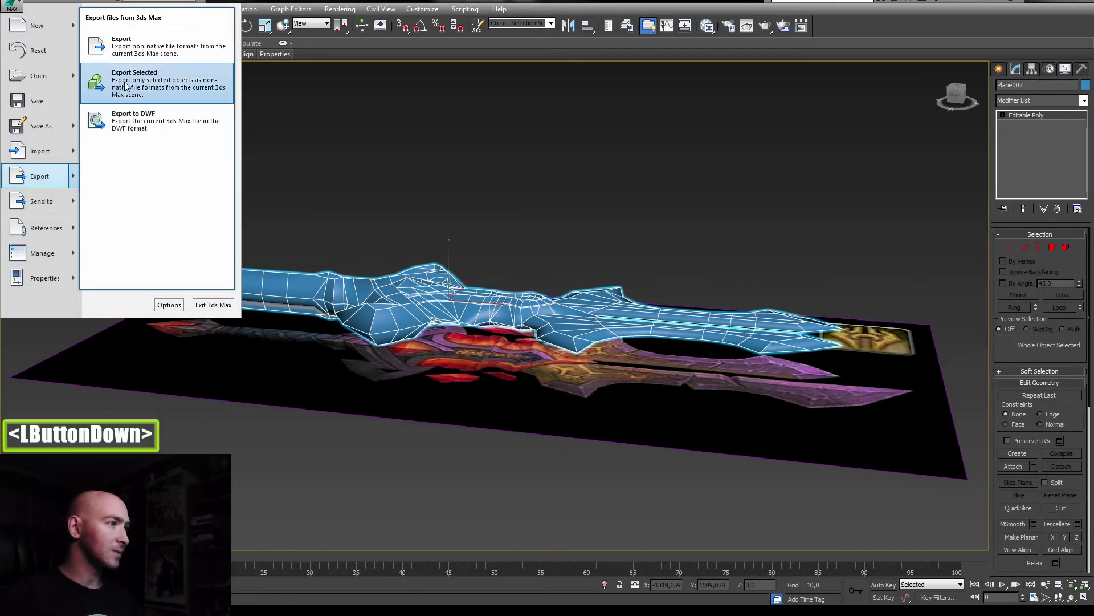
{"action": "left_click", "coordinate": [125, 86]}
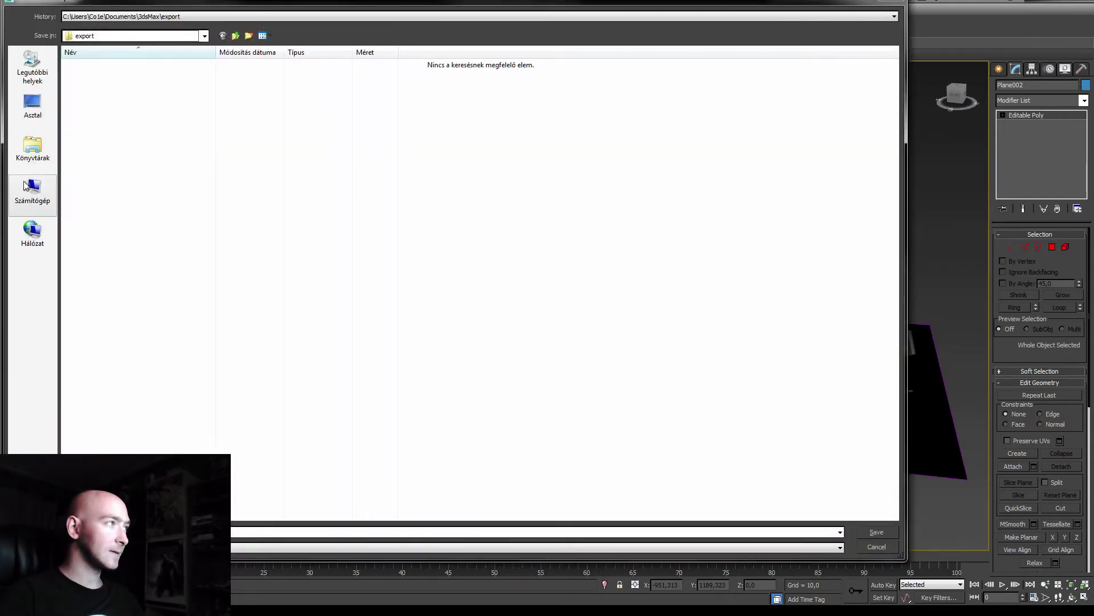
{"action": "left_click", "coordinate": [32, 153]}
{"action": "double_click", "coordinate": [105, 70]}
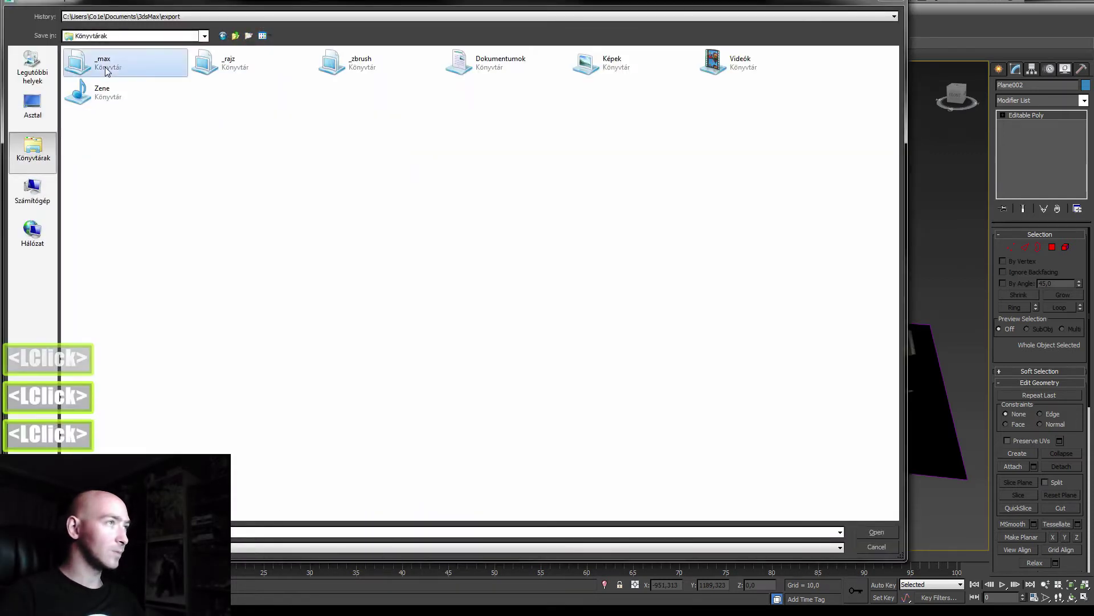
{"action": "double_click", "coordinate": [542, 94]}
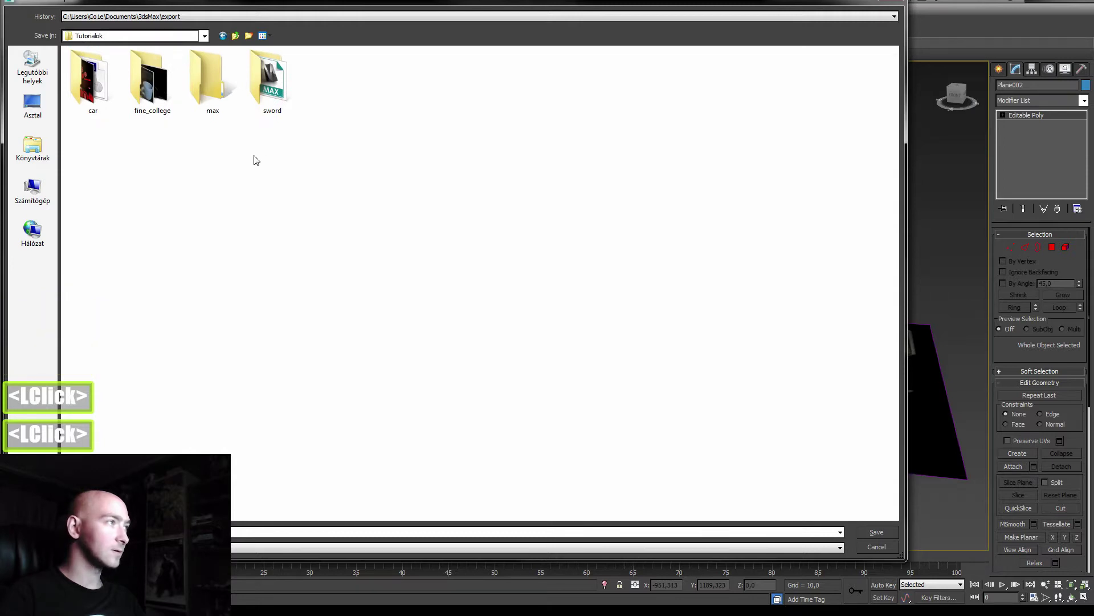
{"action": "double_click", "coordinate": [263, 102]}
Set the file type to OBJ, name the file sword_lowpoly, and save
{"action": "left_click", "coordinate": [171, 547]}
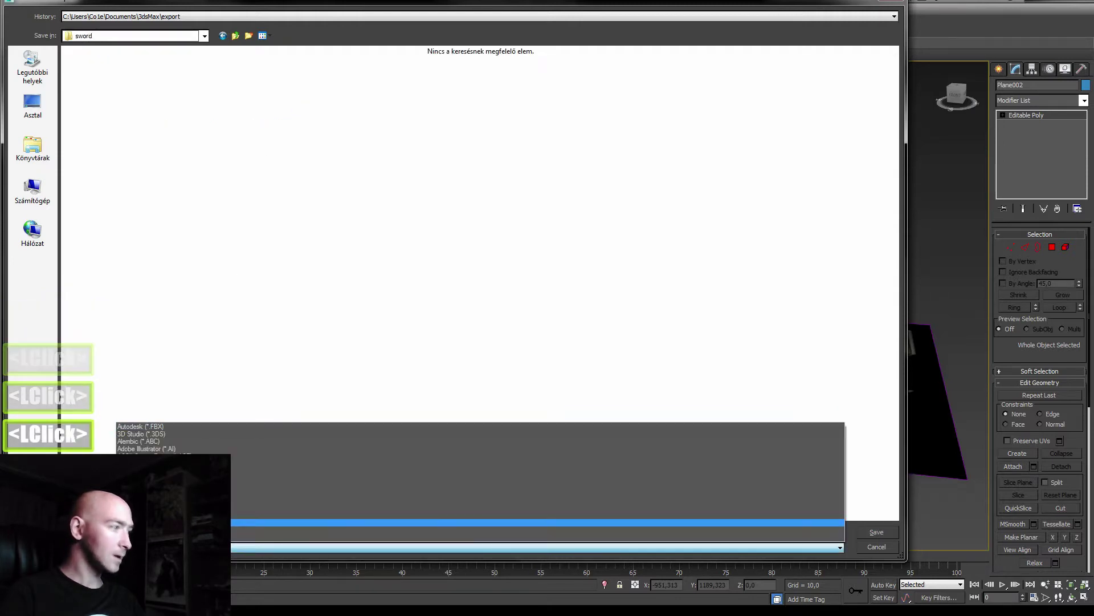
{"action": "left_click", "coordinate": [171, 500]}
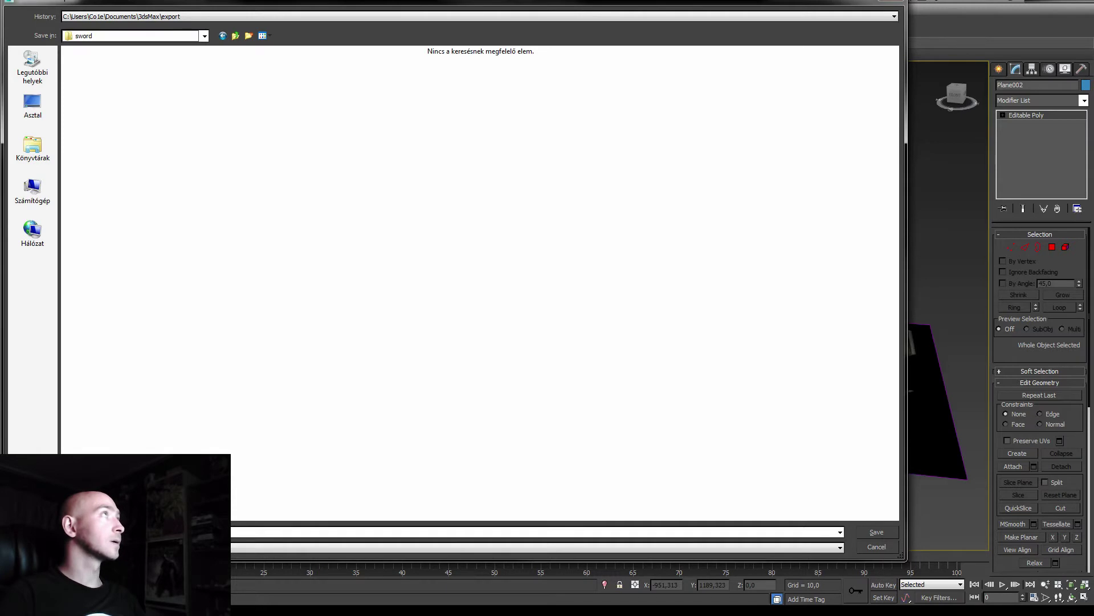
{"action": "left_click", "coordinate": [171, 532]}
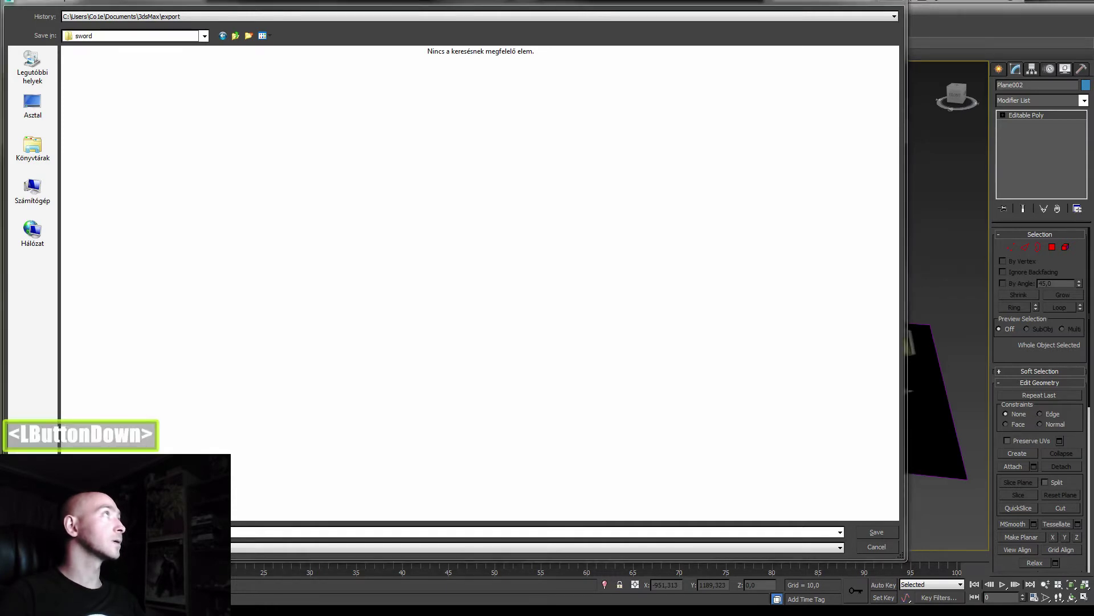
{"action": "double_click", "coordinate": [142, 335]}
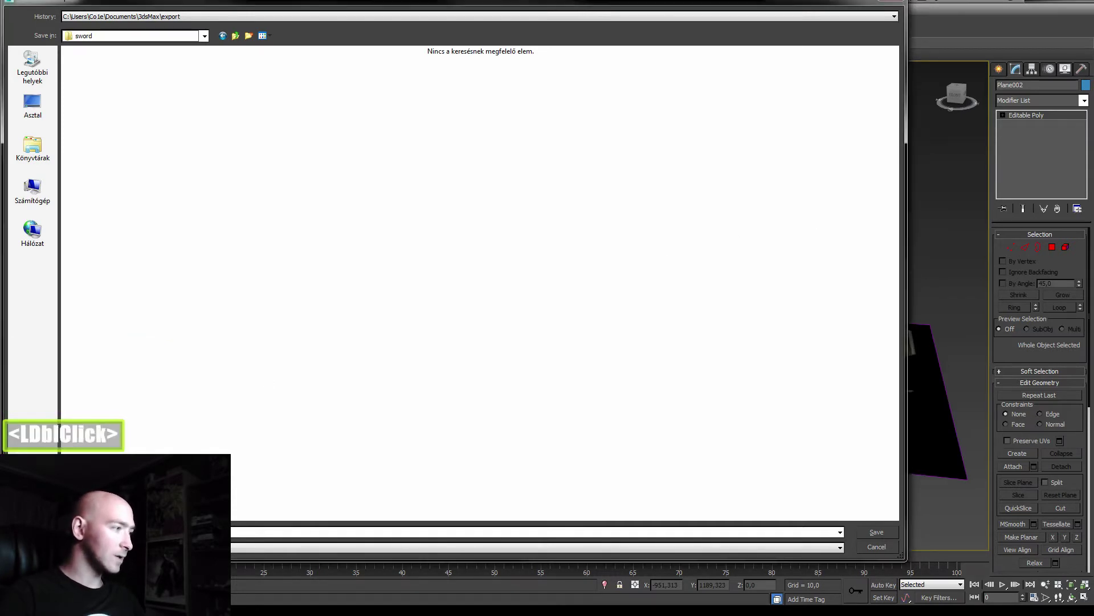
{"action": "type", "text": "sword_"}
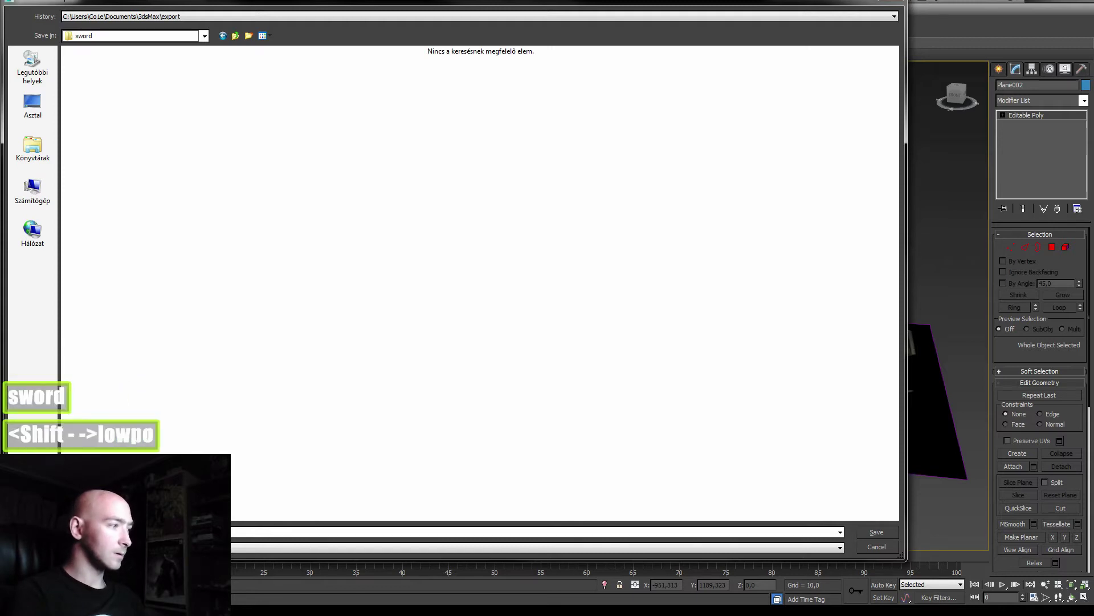
{"action": "left_click", "coordinate": [877, 531]}
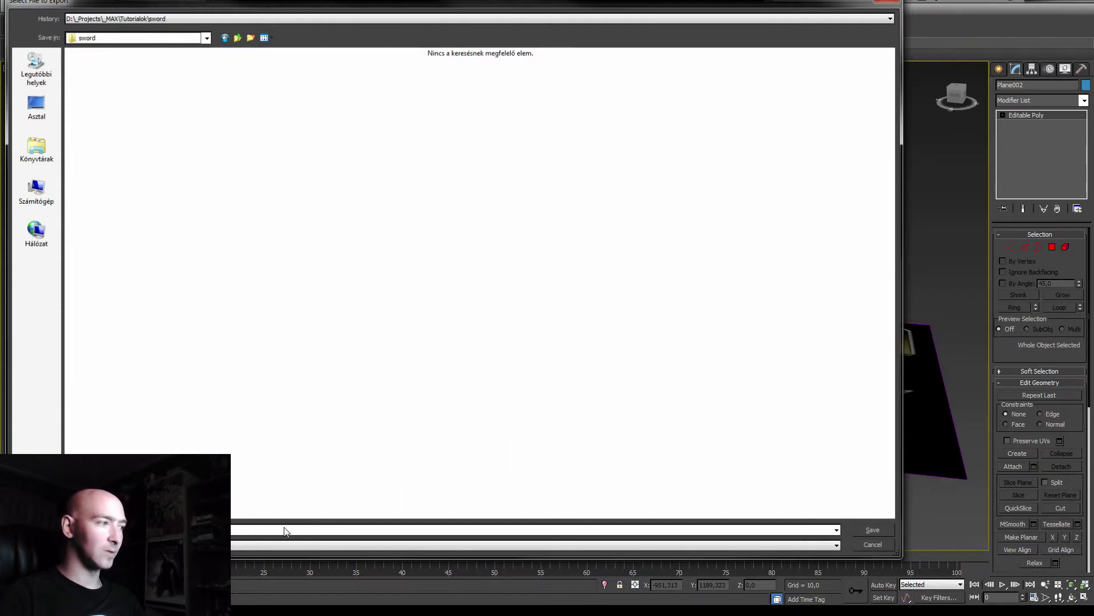
{"action": "left_click", "coordinate": [871, 530]}
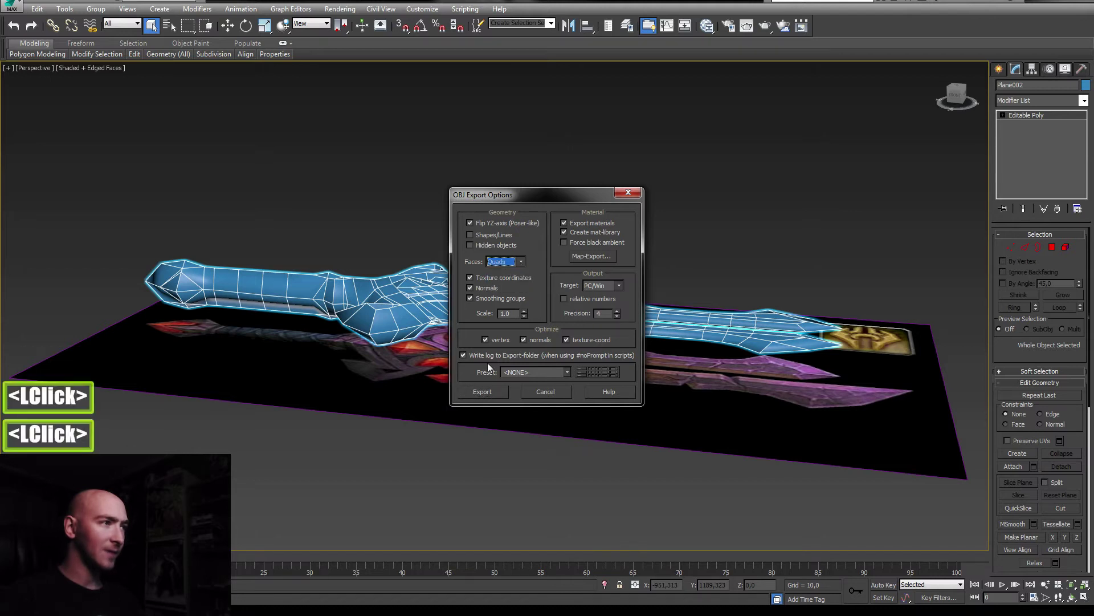
Export the OBJ, read the rats-nest warning for Plane002, then finish
{"action": "left_click", "coordinate": [481, 391]}
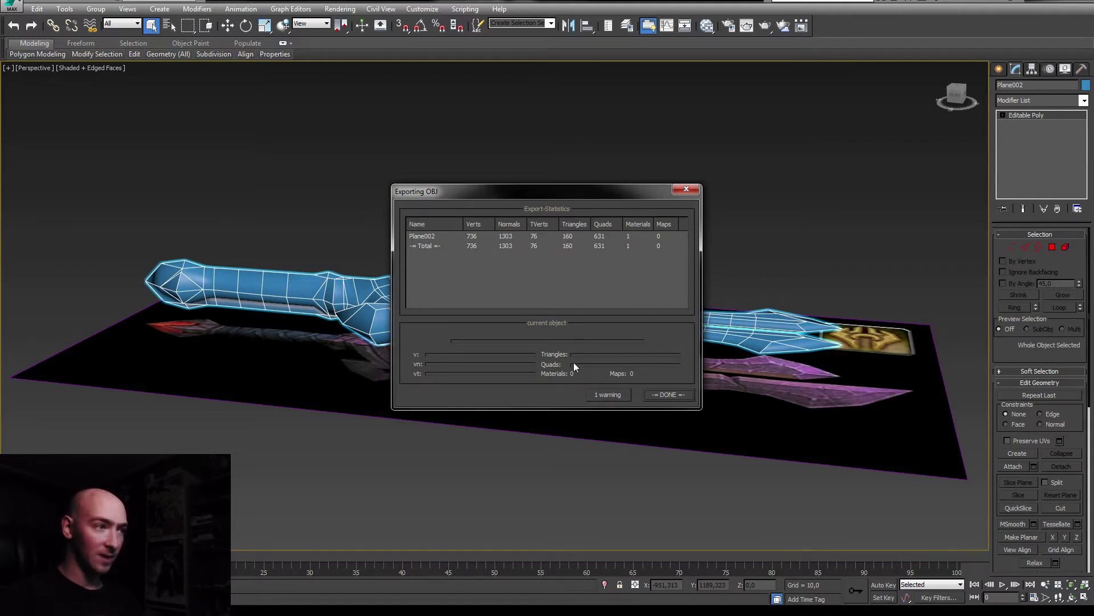
{"action": "left_click", "coordinate": [587, 394]}
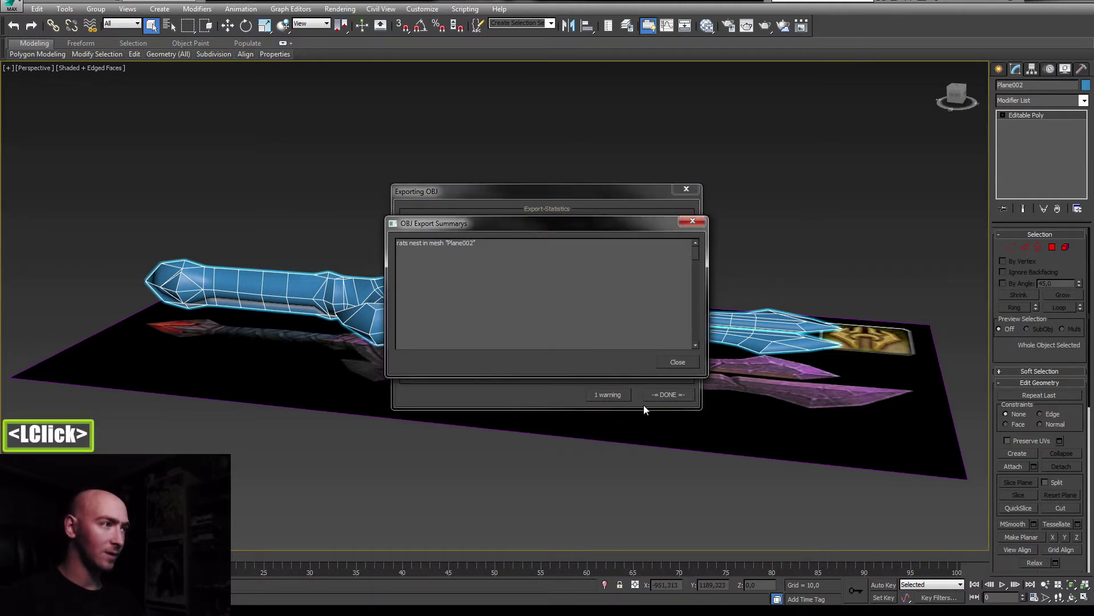
{"action": "left_click", "coordinate": [678, 361]}
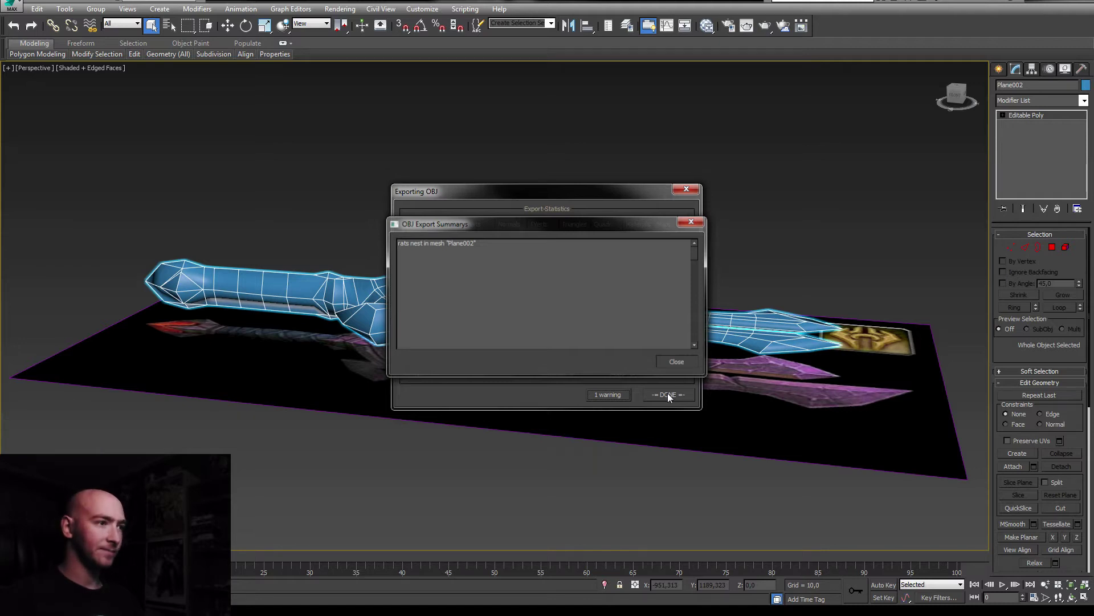
{"action": "left_click", "coordinate": [668, 394]}
Orbit and pan the Perspective view around the sword and the Claymore of the Prophet title
{"action": "mouse_move", "coordinate": [668, 397]}
{"action": "middle_mouse_down"}
{"action": "mouse_move", "coordinate": [118, 398]}
{"action": "mouse_move", "coordinate": [502, 363]}
{"action": "mouse_move", "coordinate": [456, 342]}
{"action": "mouse_move", "coordinate": [414, 295]}
{"action": "mouse_move", "coordinate": [475, 343]}
{"action": "mouse_move", "coordinate": [375, 396]}
{"action": "mouse_move", "coordinate": [468, 362]}
{"action": "mouse_move", "coordinate": [485, 342]}
{"action": "middle_mouse_up"}
{"action": "middle_click", "coordinate": [668, 399]}
{"action": "middle_click", "coordinate": [503, 363]}
{"action": "scroll", "coordinate": [503, 363], "scroll_direction": "down", "scroll_amount": 1}
{"action": "scroll", "coordinate": [456, 342], "scroll_direction": "up", "scroll_amount": 1}
{"action": "middle_click_drag", "start_coordinate": [484, 342], "coordinate": [514, 308], "text": "alt"}
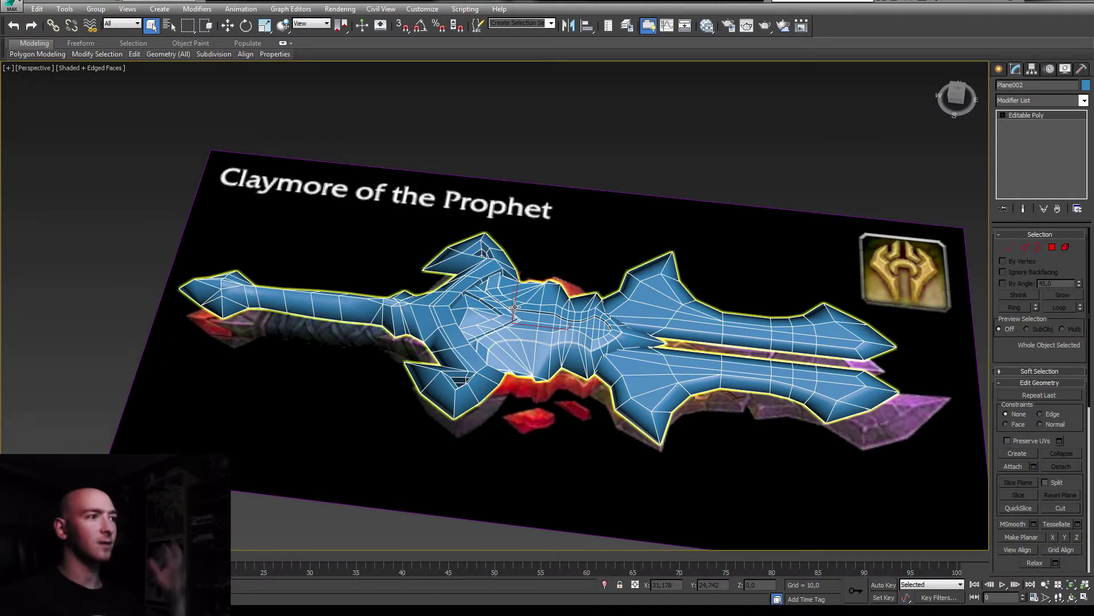
{"action": "mouse_move", "coordinate": [515, 307]}
{"action": "middle_mouse_down"}
{"action": "mouse_move", "coordinate": [502, 316]}
{"action": "mouse_move", "coordinate": [454, 288]}
{"action": "mouse_move", "coordinate": [529, 345]}
{"action": "mouse_move", "coordinate": [480, 294]}
{"action": "mouse_move", "coordinate": [498, 305]}
{"action": "mouse_move", "coordinate": [270, 249]}
{"action": "middle_mouse_up"}
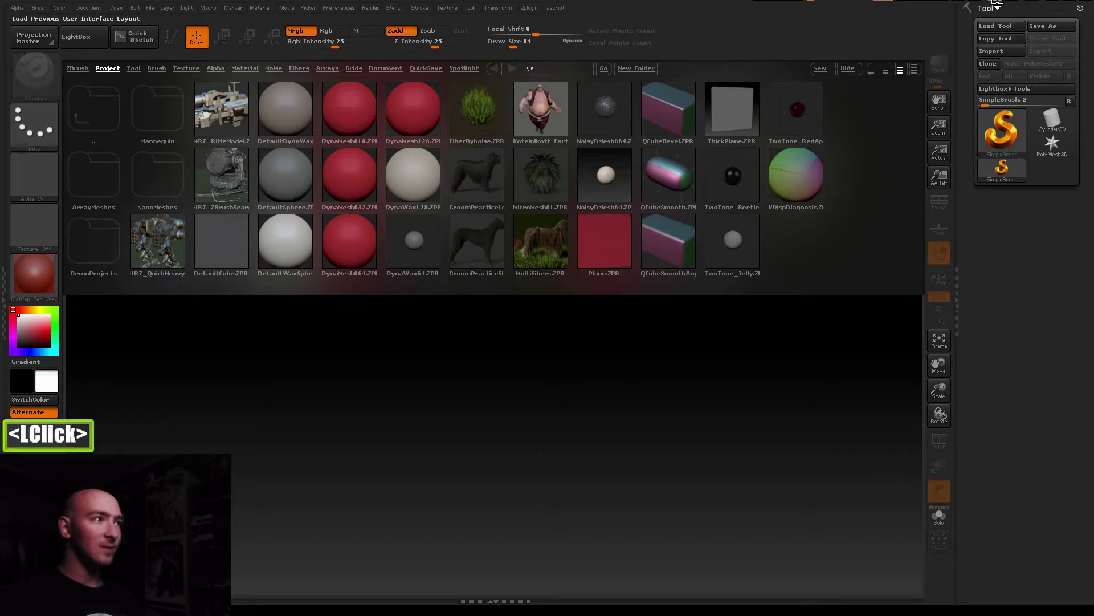
Close the LightBox and cycle the interface layout back to Default
{"action": "left_click", "coordinate": [1012, 2]}
{"action": "left_click", "coordinate": [1012, 3]}
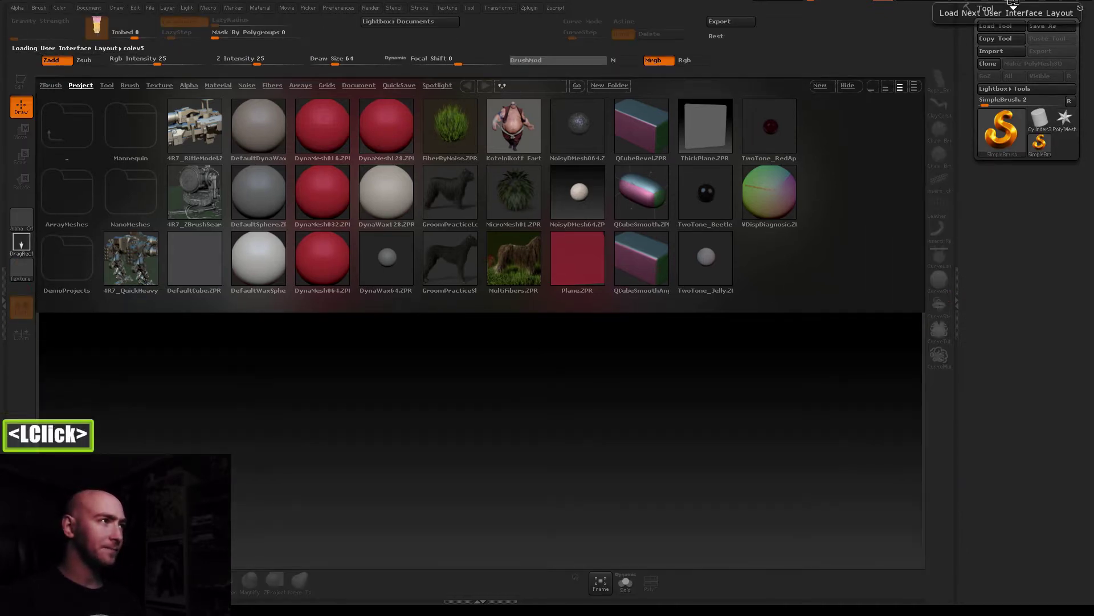
{"action": "left_click", "coordinate": [436, 22]}
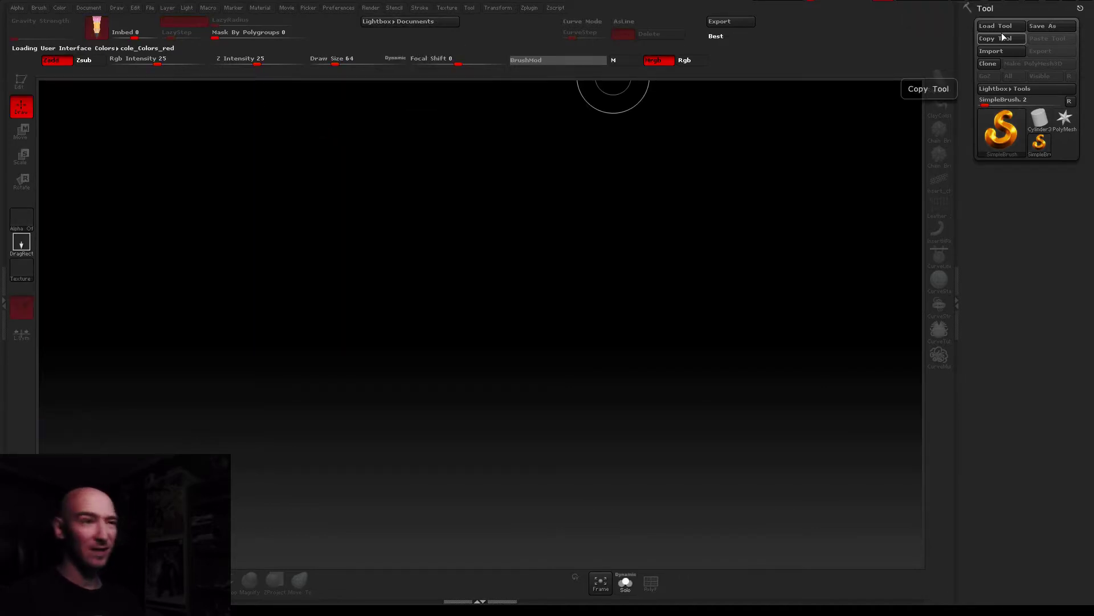
{"action": "left_click", "coordinate": [1006, 3]}
{"action": "left_click", "coordinate": [1006, 3]}
{"action": "left_click", "coordinate": [1008, 3]}
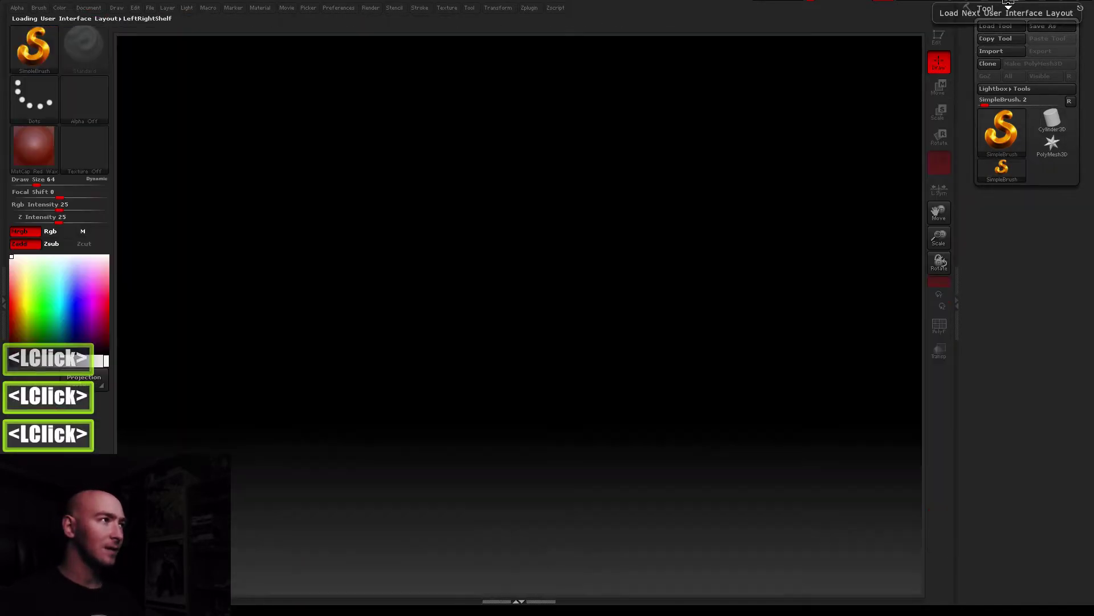
{"action": "left_click", "coordinate": [990, 3]}
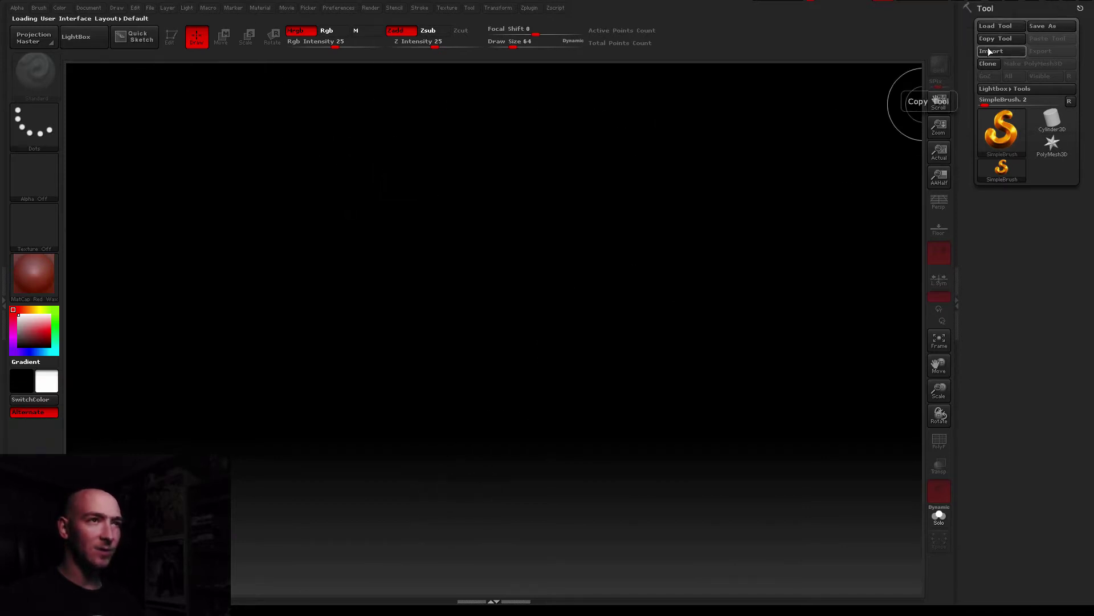
Switch the colour scheme to cole_Colors_red and cancel the tool-loading dialog
{"action": "left_click", "coordinate": [980, 3]}
{"action": "double_click", "coordinate": [980, 3]}
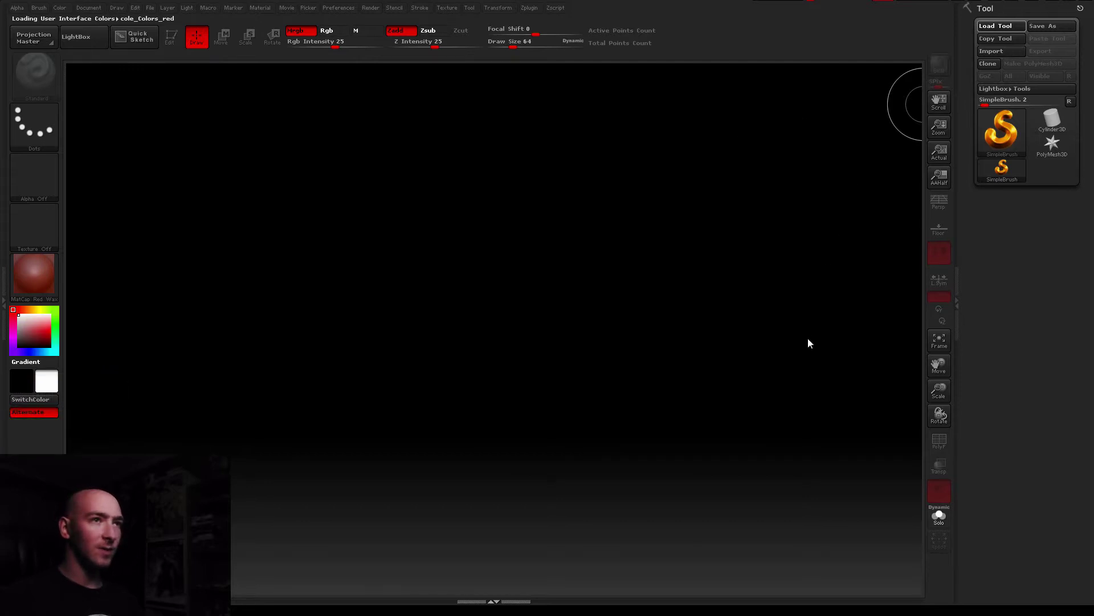
{"action": "left_click", "coordinate": [520, 278]}
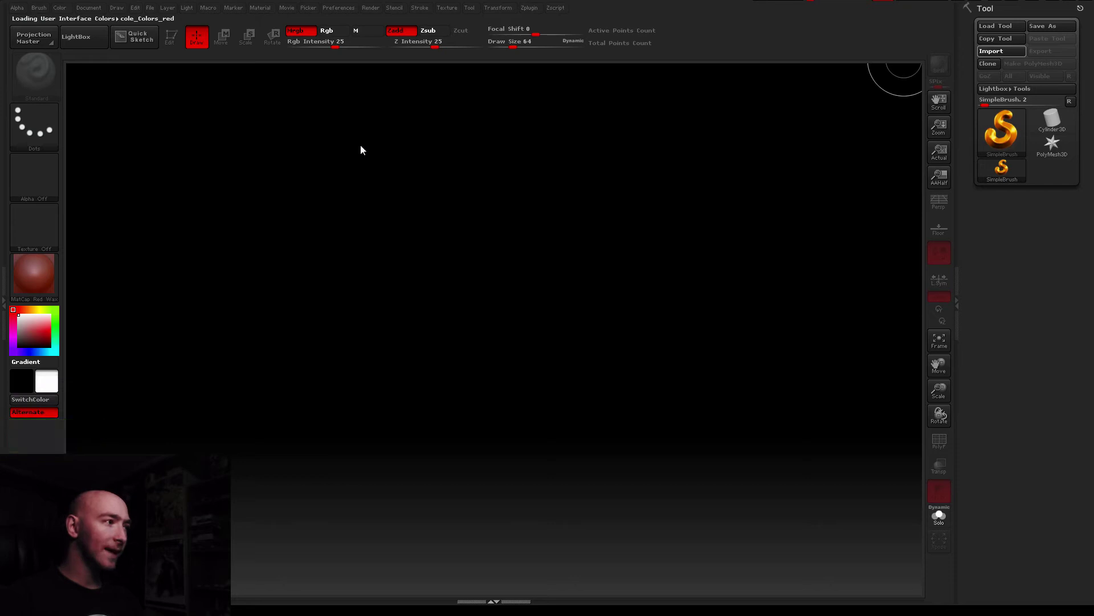
Import sword_lowpoly.obj from _max\Tutorialok\sword as a new tool
{"action": "left_click", "coordinate": [64, 135]}
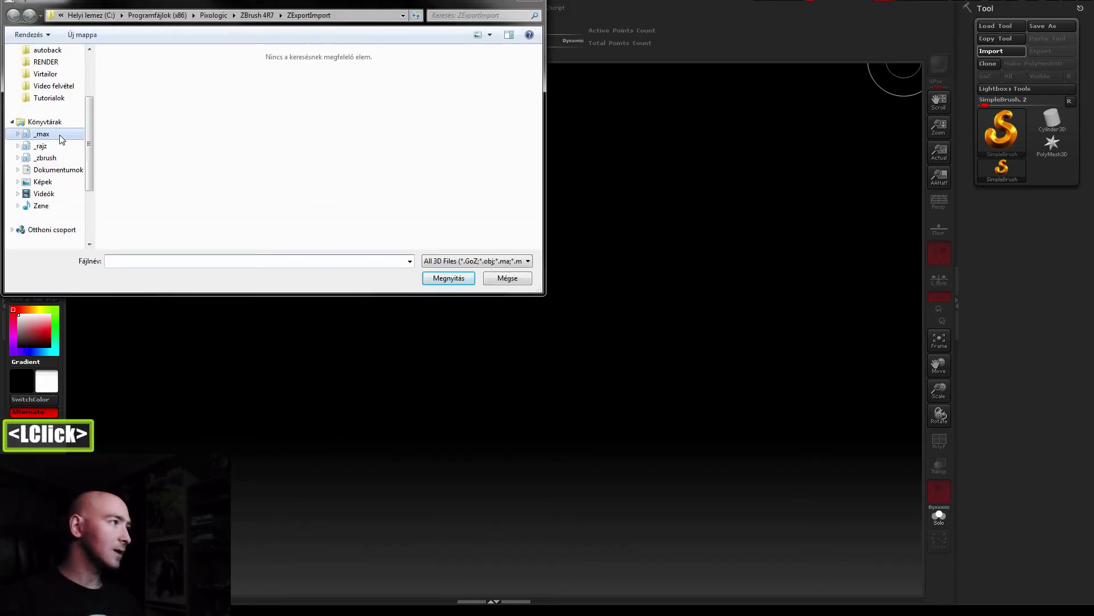
{"action": "double_click", "coordinate": [188, 211]}
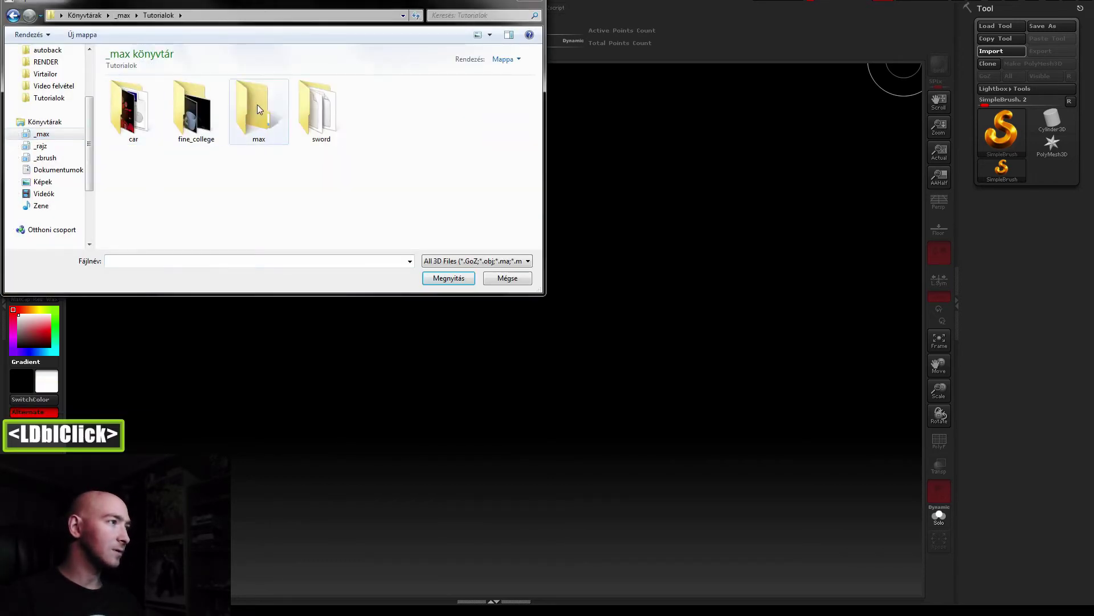
{"action": "double_click", "coordinate": [317, 114]}
{"action": "double_click", "coordinate": [157, 137]}
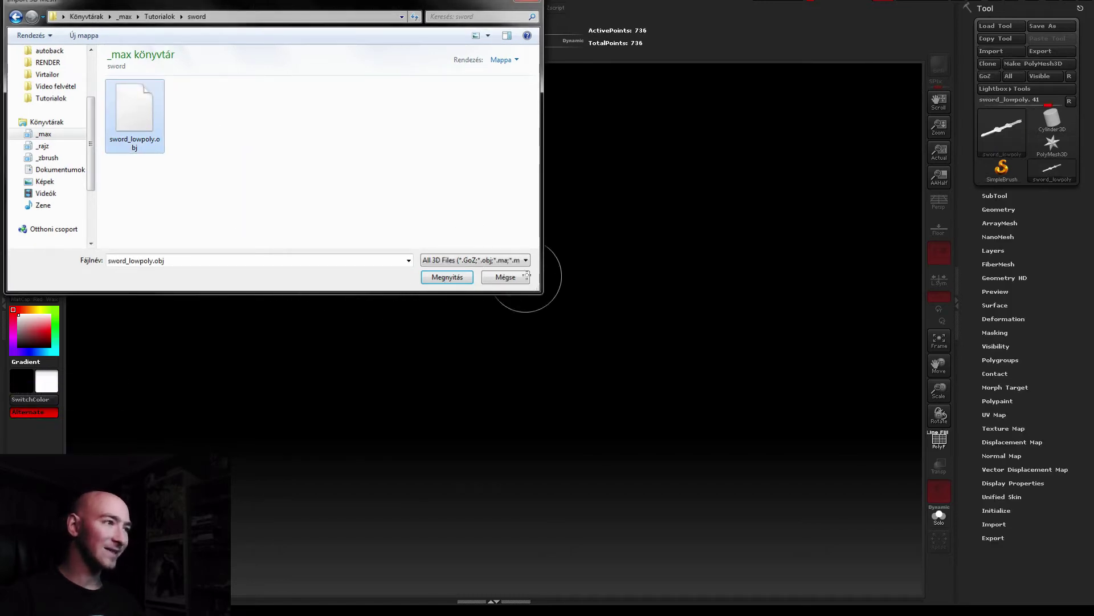
{"action": "right_click", "coordinate": [912, 378]}
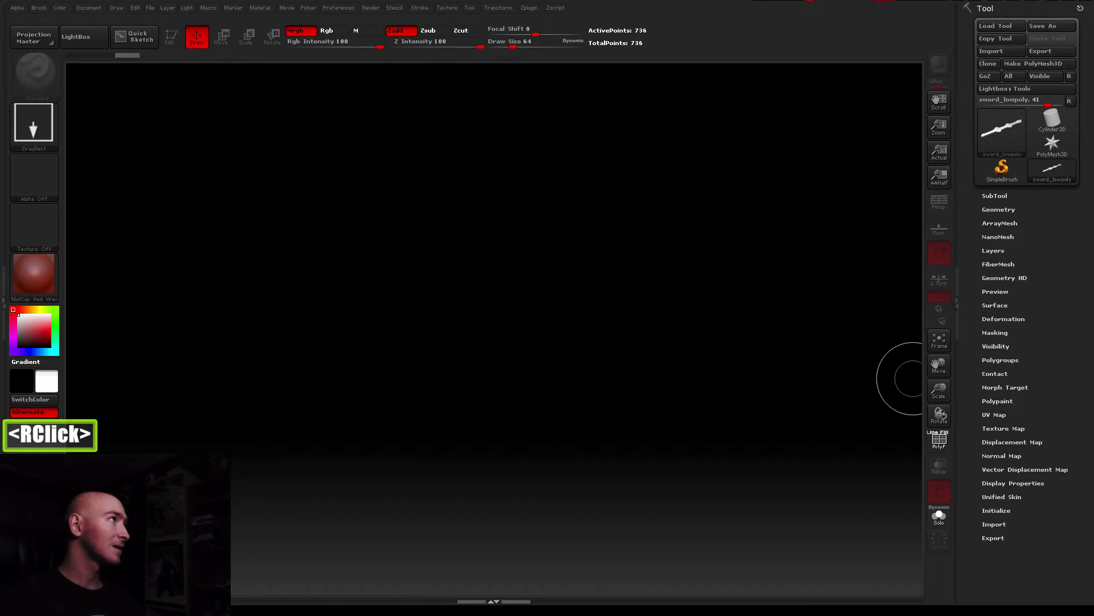
{"action": "left_click", "coordinate": [912, 378]}
{"action": "left_click", "coordinate": [912, 379]}
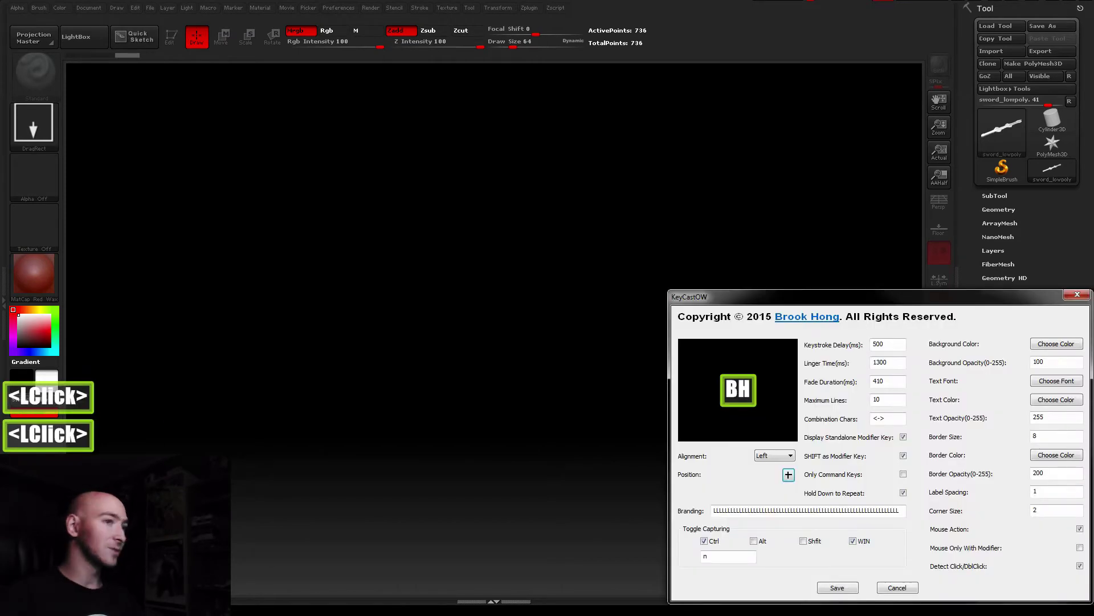
{"action": "left_click", "coordinate": [906, 587]}
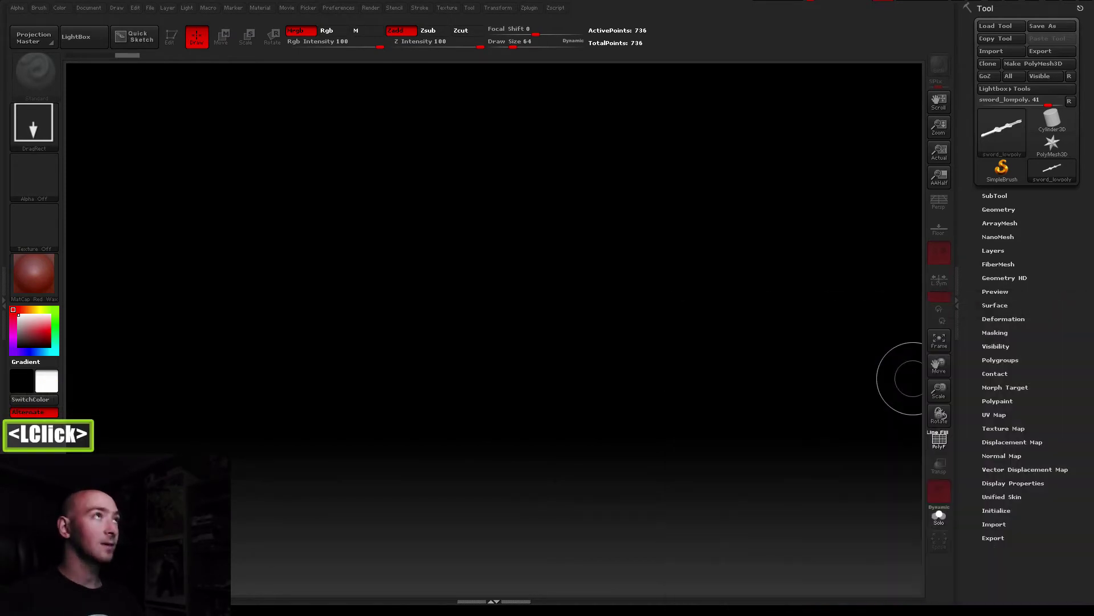
{"action": "left_click", "coordinate": [912, 379]}
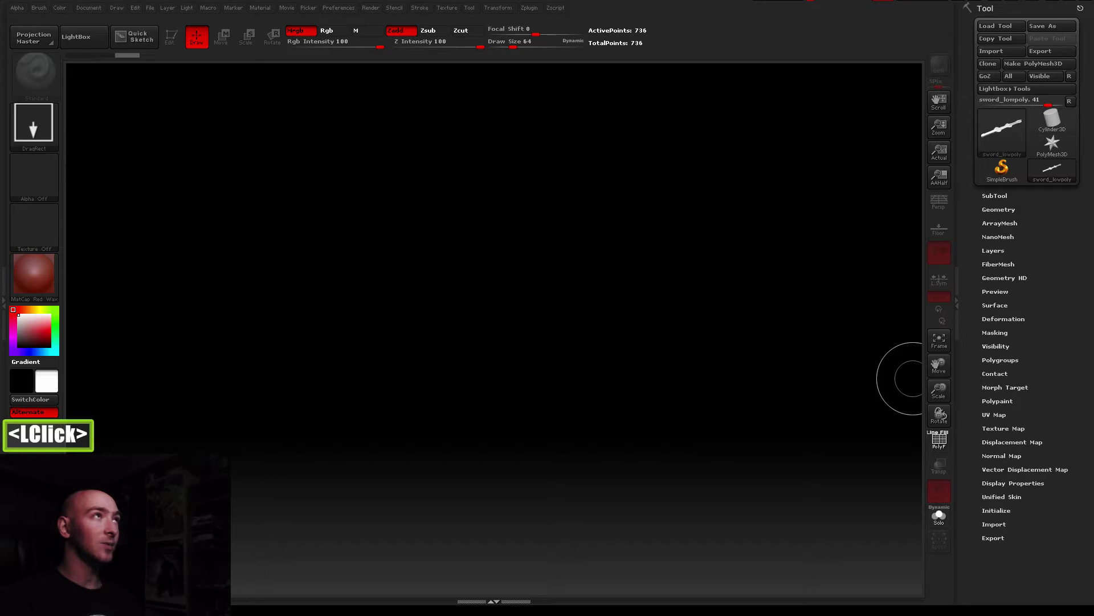
{"action": "right_click", "coordinate": [912, 379]}
{"action": "left_click", "coordinate": [912, 379]}
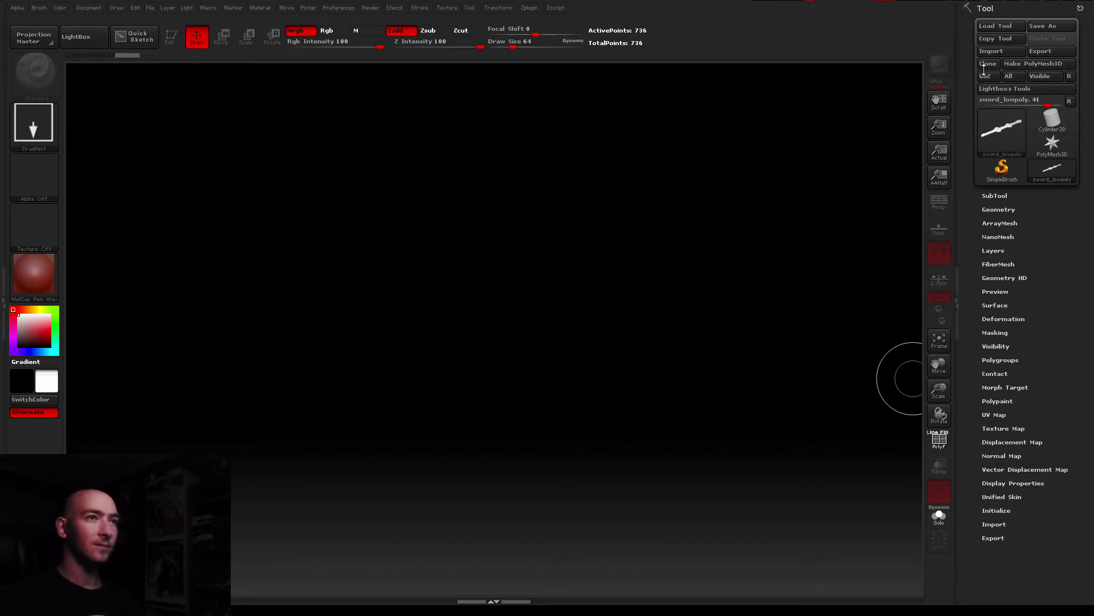
Draw the sword on the canvas in Edit mode and orbit it in perspective
{"action": "left_click_drag", "start_coordinate": [523, 370], "coordinate": [240, 262]}
{"action": "key", "text": "t"}
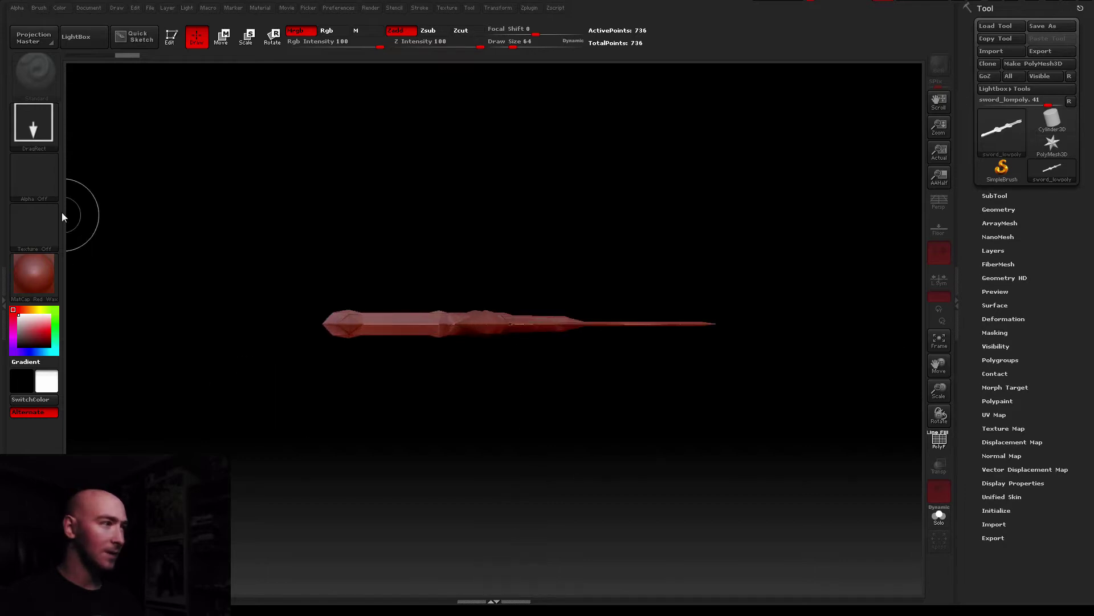
{"action": "left_click", "coordinate": [171, 38]}
{"action": "left_click_drag", "start_coordinate": [403, 350], "coordinate": [449, 371]}
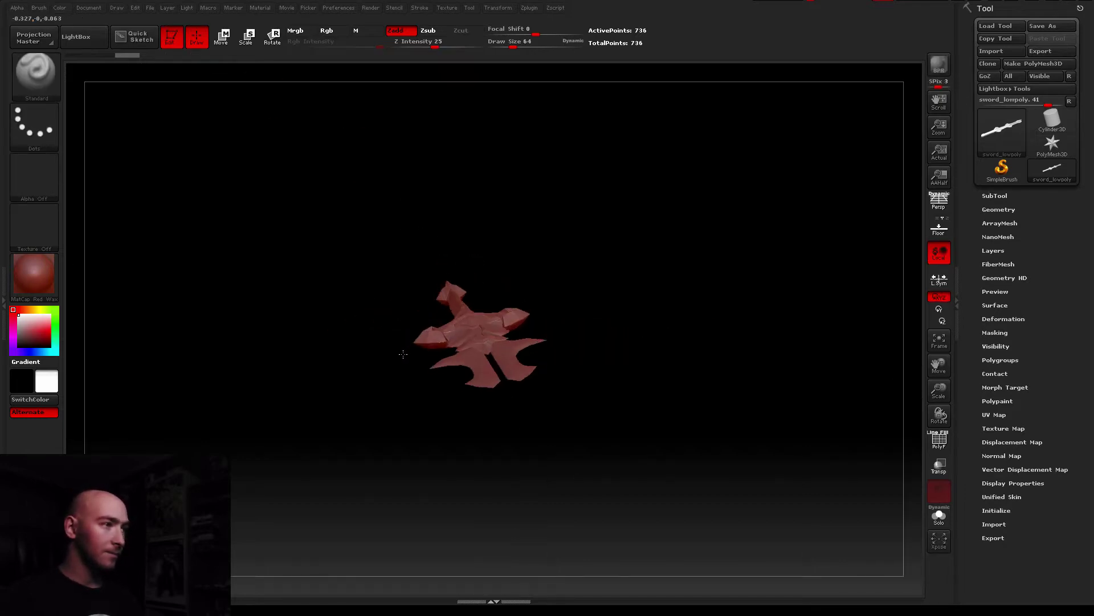
{"action": "mouse_move", "coordinate": [466, 296]}
{"action": "left_mouse_down"}
{"action": "mouse_move", "coordinate": [521, 313]}
{"action": "mouse_move", "coordinate": [520, 239]}
{"action": "mouse_move", "coordinate": [560, 283]}
{"action": "left_mouse_up"}
{"action": "left_click", "coordinate": [939, 309]}
{"action": "mouse_move", "coordinate": [570, 433]}
{"action": "left_mouse_down"}
{"action": "mouse_move", "coordinate": [420, 346]}
{"action": "mouse_move", "coordinate": [409, 246]}
{"action": "left_mouse_up"}
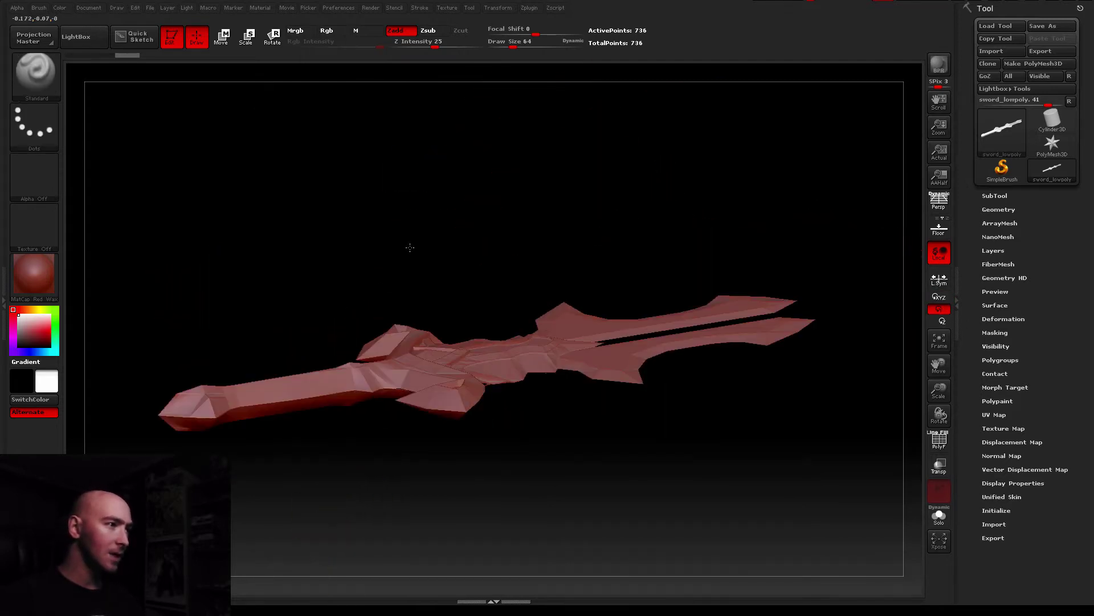
{"action": "key", "text": "p"}
{"action": "mouse_move", "coordinate": [515, 326]}
{"action": "left_mouse_down"}
{"action": "mouse_move", "coordinate": [539, 293]}
{"action": "mouse_move", "coordinate": [474, 316]}
{"action": "mouse_move", "coordinate": [342, 220]}
{"action": "mouse_move", "coordinate": [341, 357]}
{"action": "mouse_move", "coordinate": [536, 276]}
{"action": "mouse_move", "coordinate": [507, 351]}
{"action": "mouse_move", "coordinate": [587, 274]}
{"action": "left_mouse_up"}
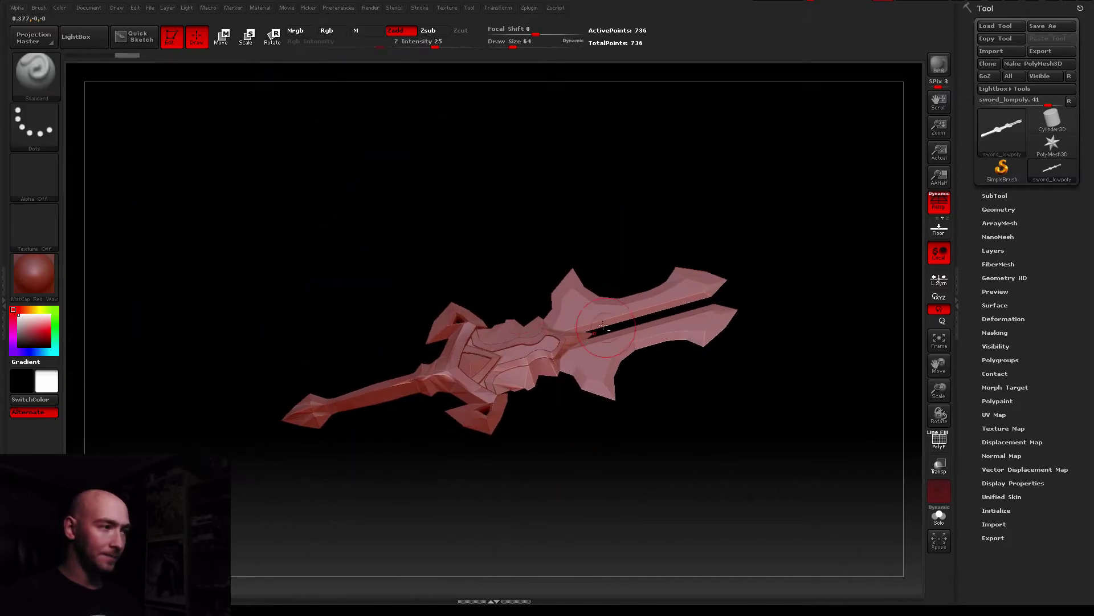
Frame the sword, turn on PolyF with Solo off, and switch to the colev5 layout
{"action": "left_click", "coordinate": [1001, 196]}
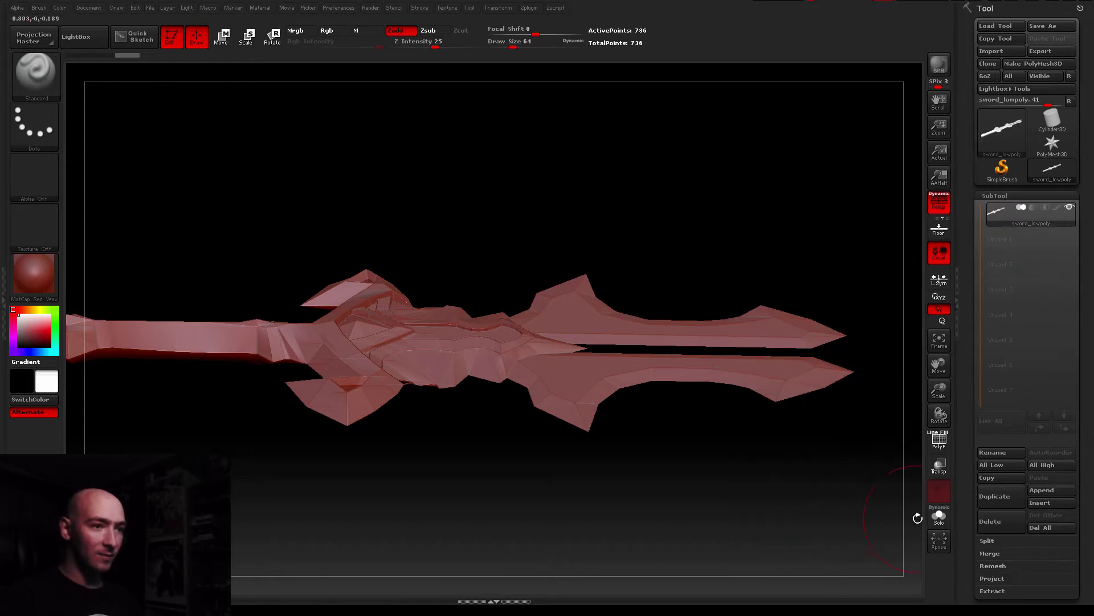
{"action": "left_click", "coordinate": [940, 339]}
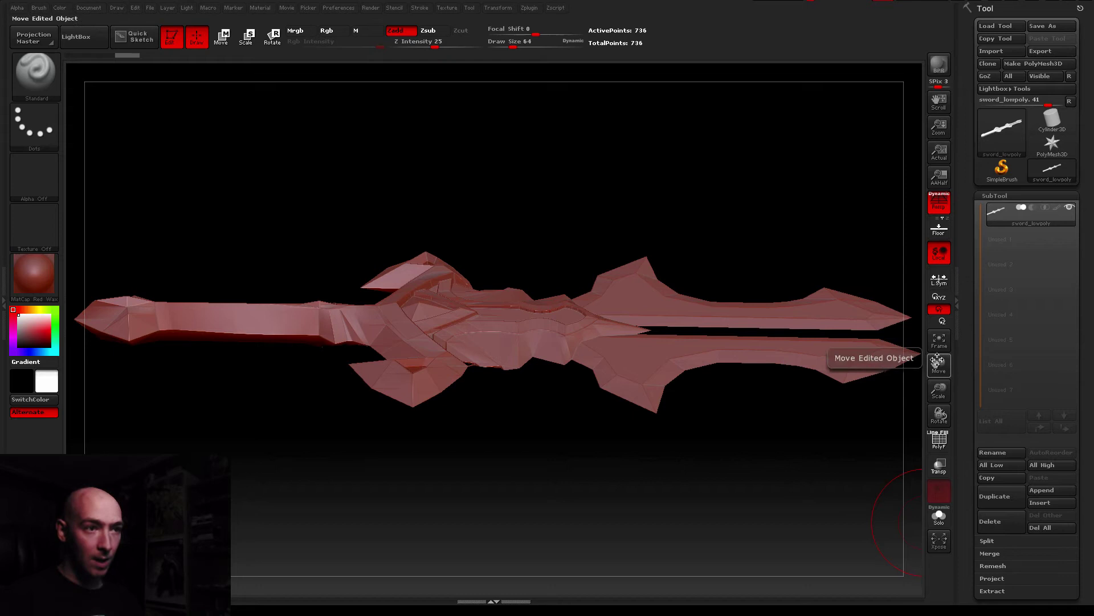
{"action": "left_click", "coordinate": [943, 442]}
{"action": "left_click", "coordinate": [944, 442]}
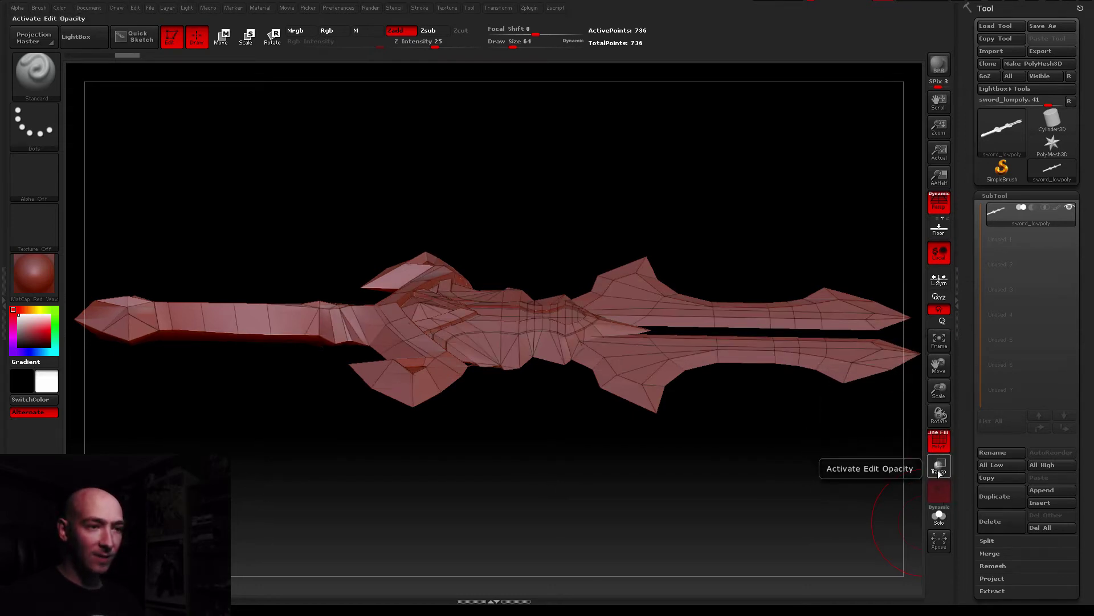
{"action": "left_click", "coordinate": [939, 517]}
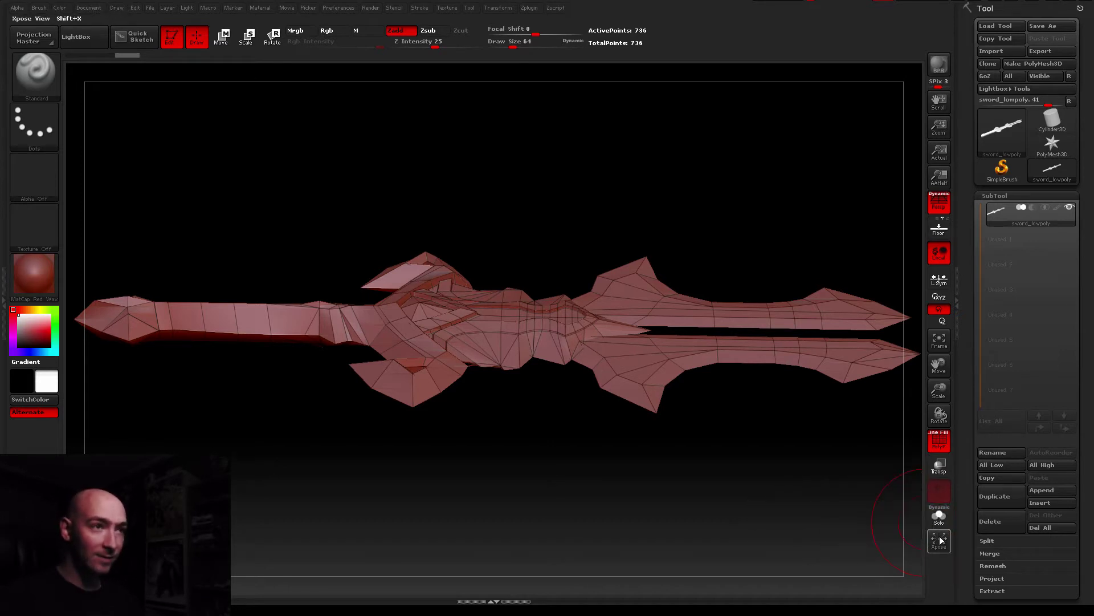
{"action": "left_click_drag", "start_coordinate": [760, 388], "coordinate": [660, 387], "text": "alt"}
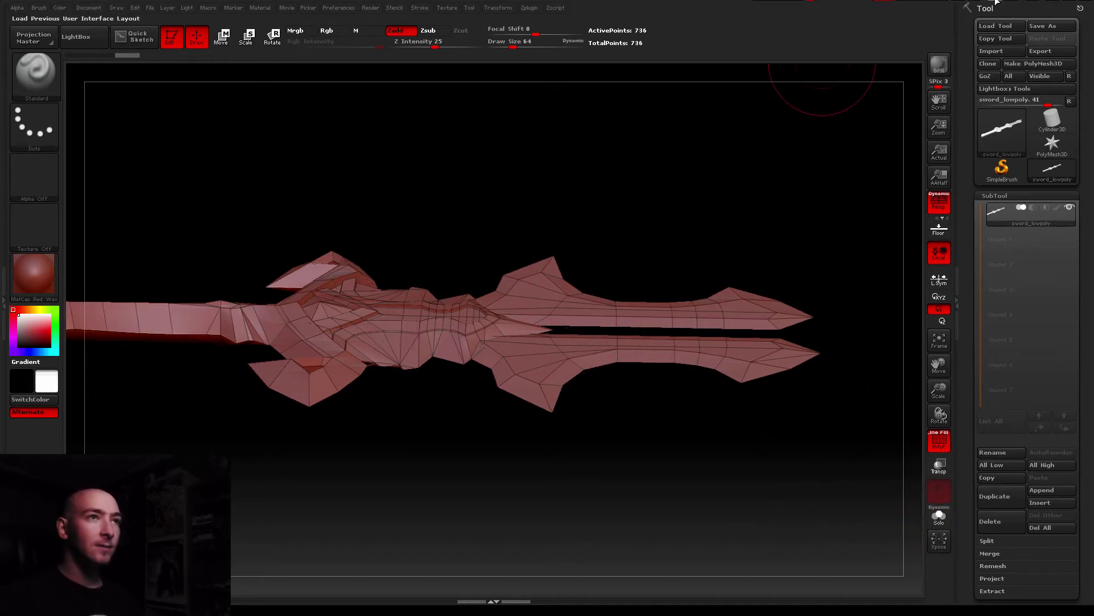
{"action": "left_click", "coordinate": [1012, 2]}
{"action": "left_click", "coordinate": [1013, 2]}
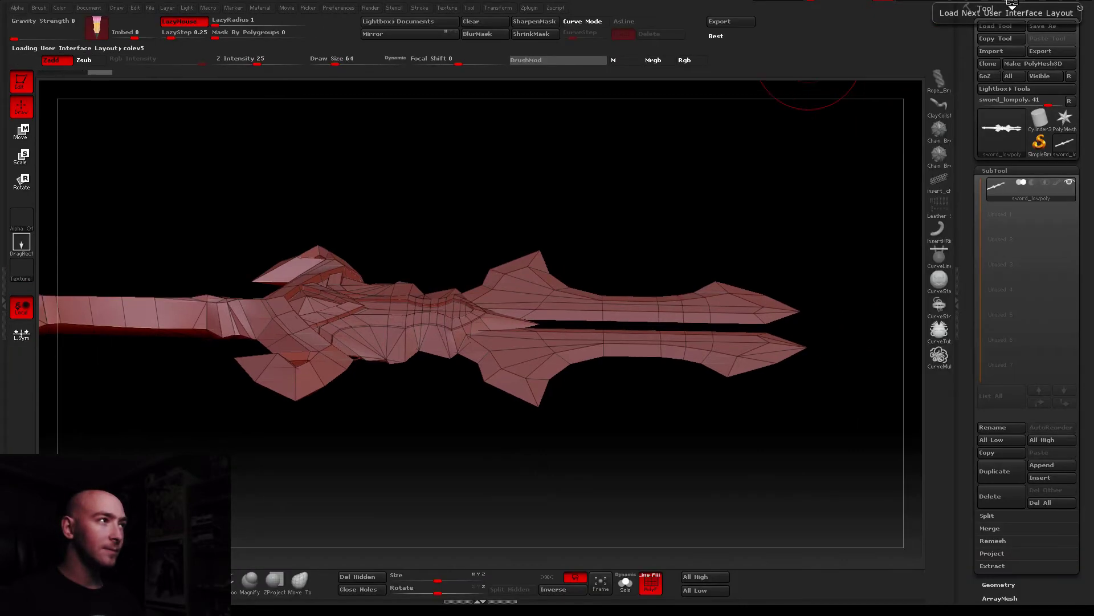
Refit the sword, turn off PolyF, and open the Tool > Polygroups sub-palette
{"action": "left_click", "coordinate": [606, 594]}
{"action": "left_click", "coordinate": [650, 582]}
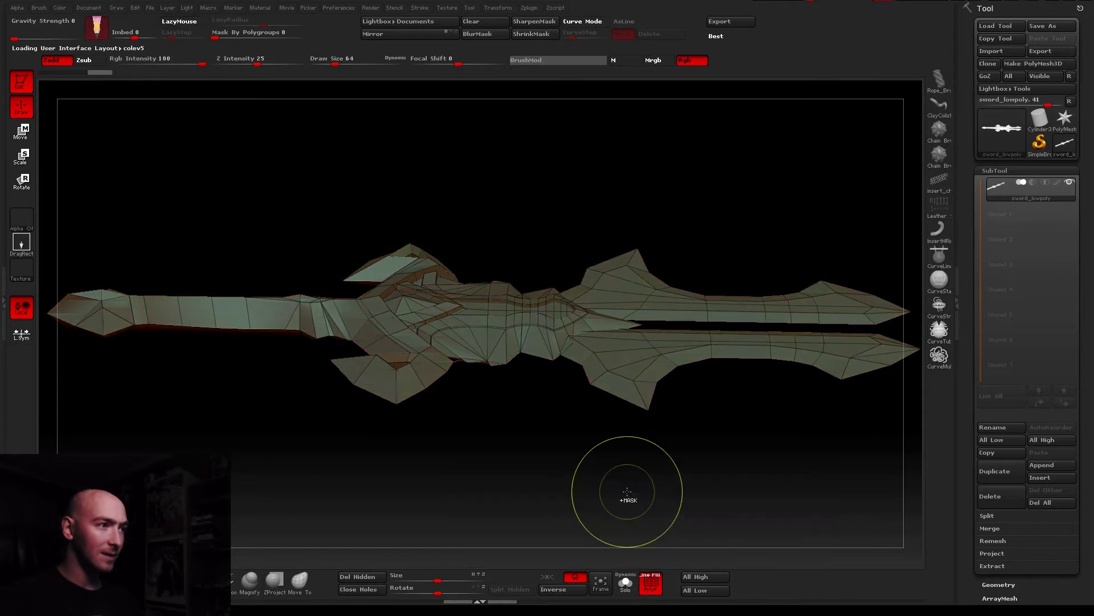
{"action": "left_click", "coordinate": [650, 582]}
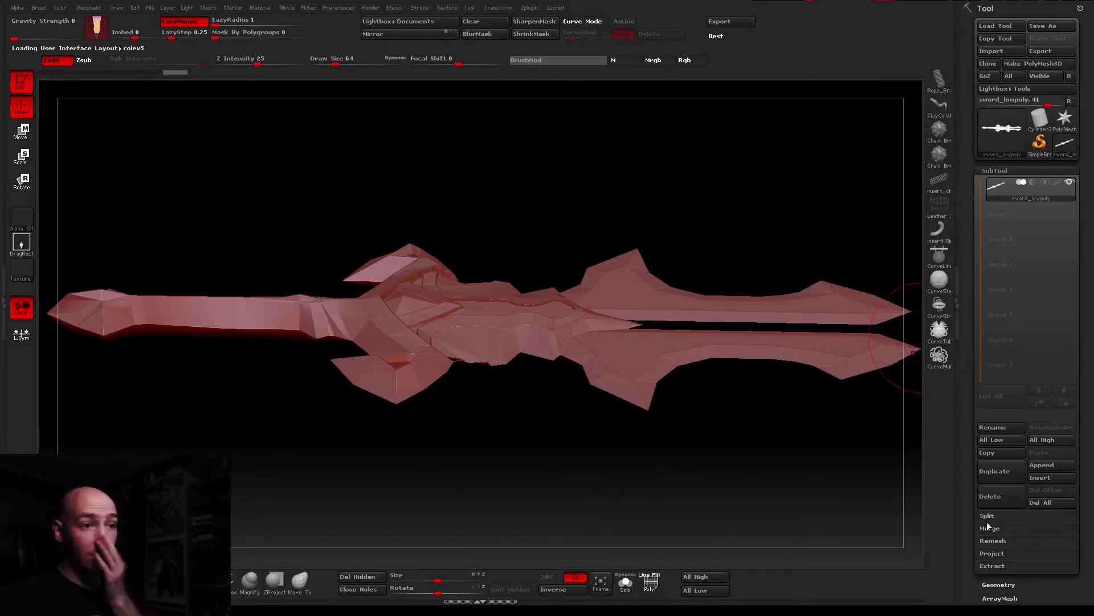
{"action": "scroll", "coordinate": [969, 429], "scroll_direction": "down", "scroll_amount": 5}
{"action": "left_click", "coordinate": [995, 359]}
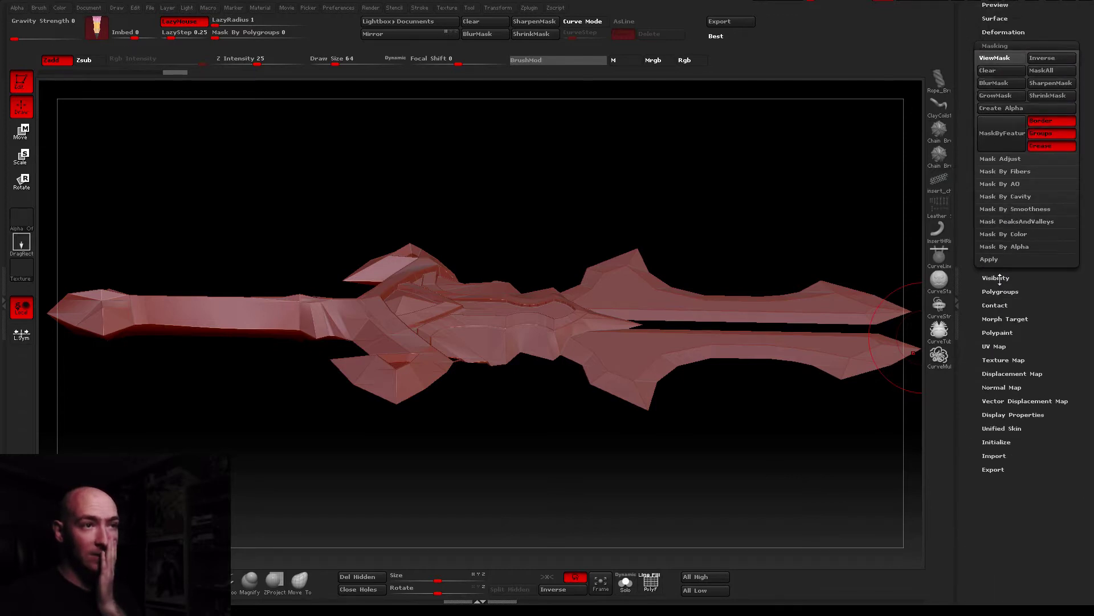
{"action": "left_click", "coordinate": [999, 291]}
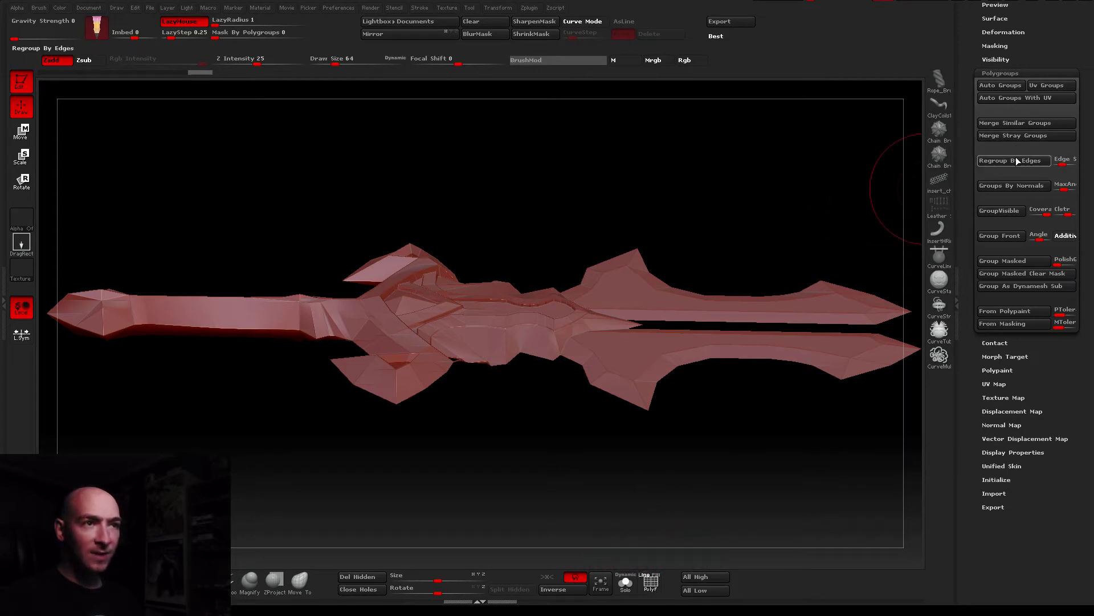
Turn PolyF back on and apply Auto Groups to colour the grip, guard centre and blade halves
{"action": "left_click", "coordinate": [650, 581]}
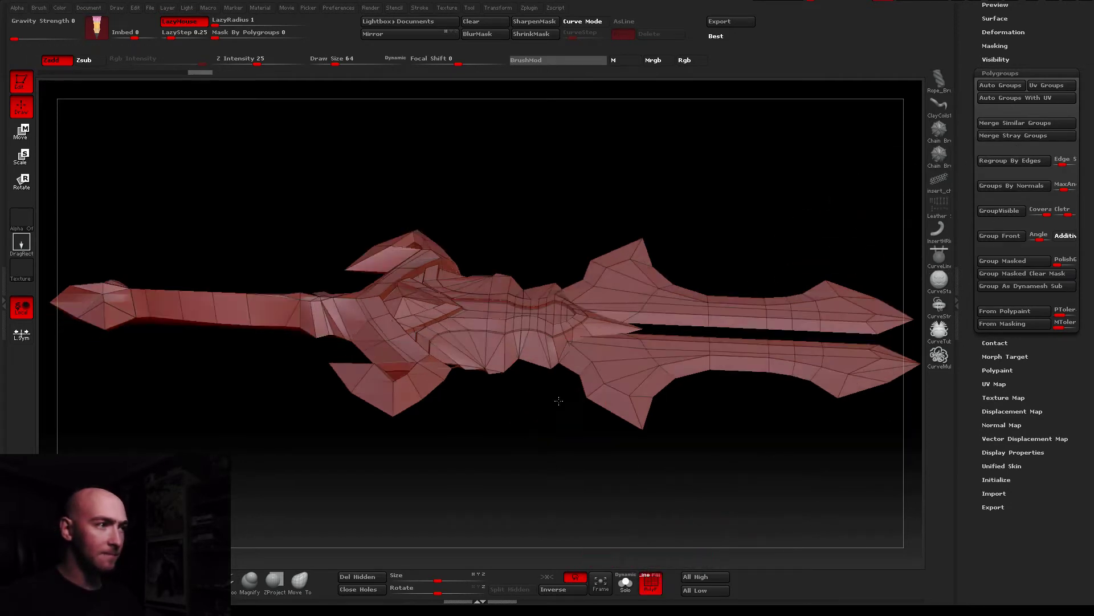
{"action": "left_click_drag", "start_coordinate": [827, 501], "coordinate": [891, 229]}
{"action": "left_click", "coordinate": [1001, 97]}
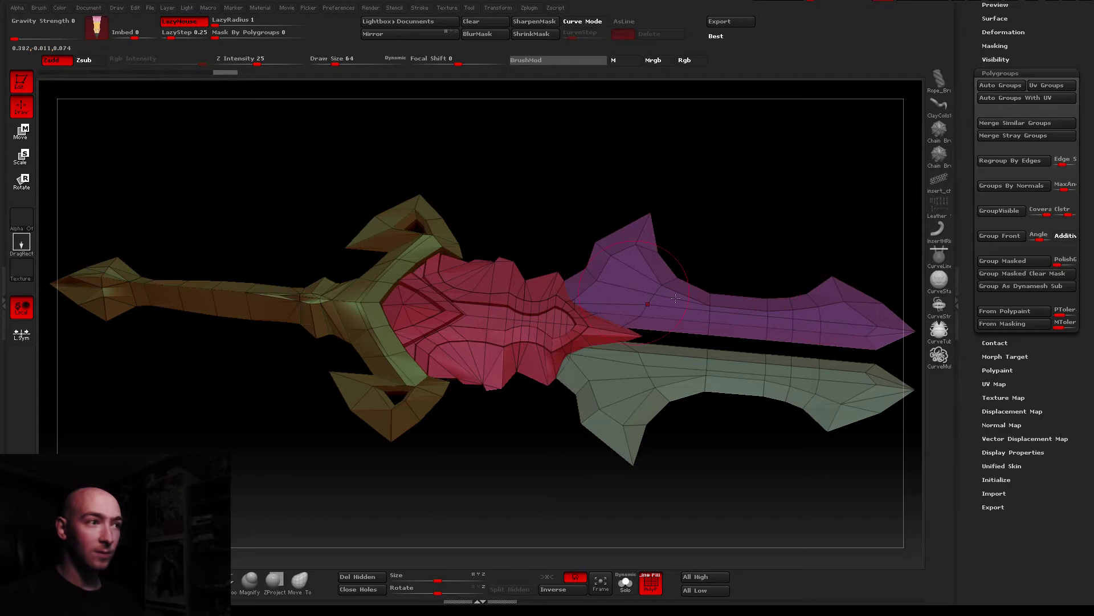
{"action": "left_click_drag", "start_coordinate": [570, 491], "coordinate": [504, 312]}
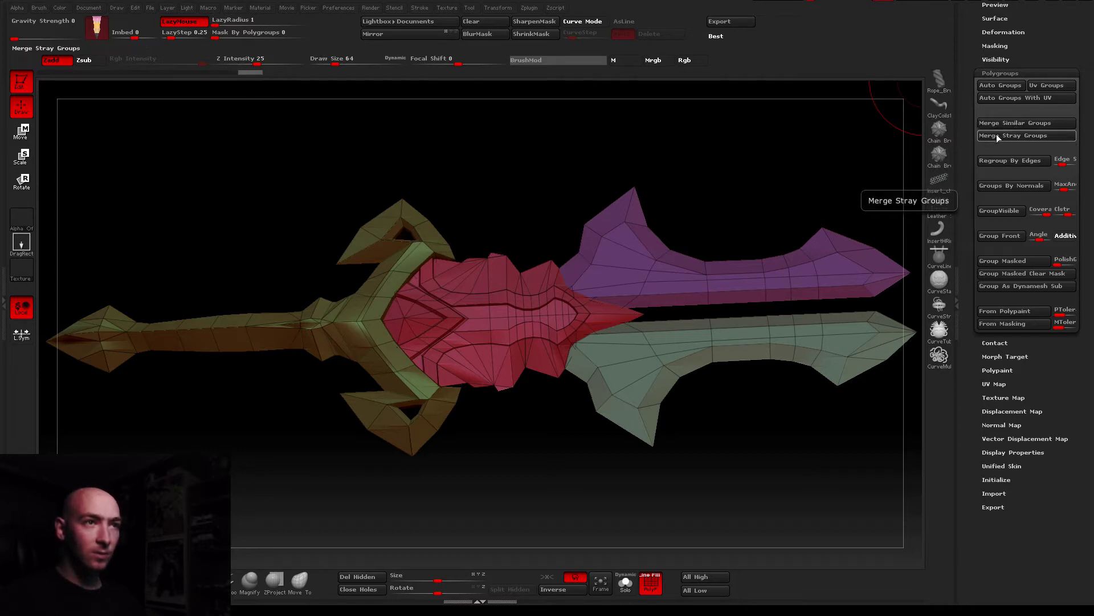
{"action": "scroll", "coordinate": [966, 131], "scroll_direction": "up", "scroll_amount": 5}
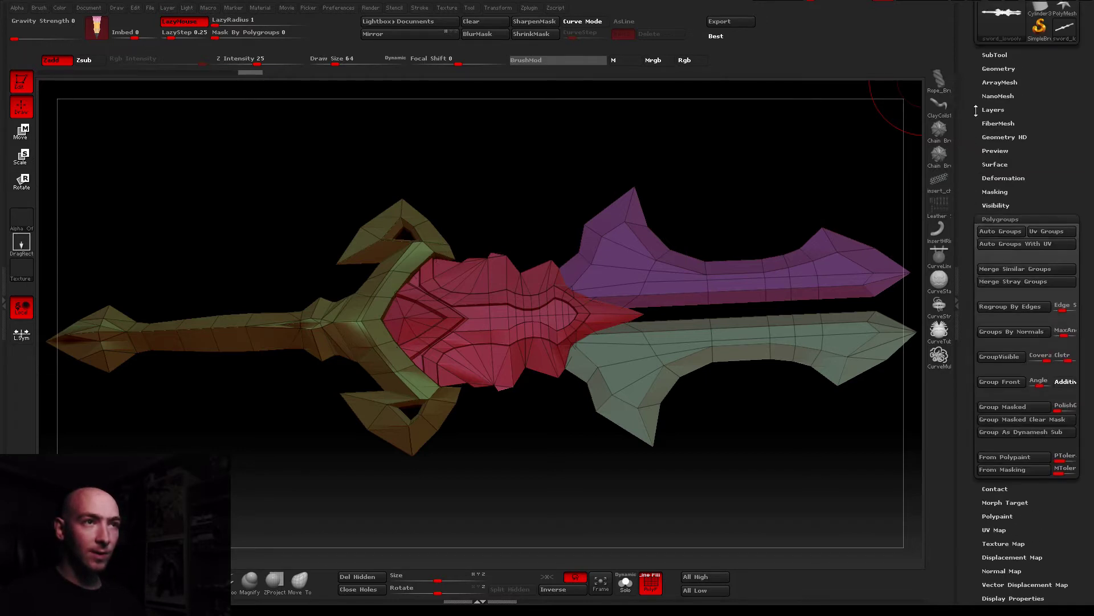
Use Split To Similar Parts and confirm, creating three sword subtools
{"action": "left_click", "coordinate": [992, 54]}
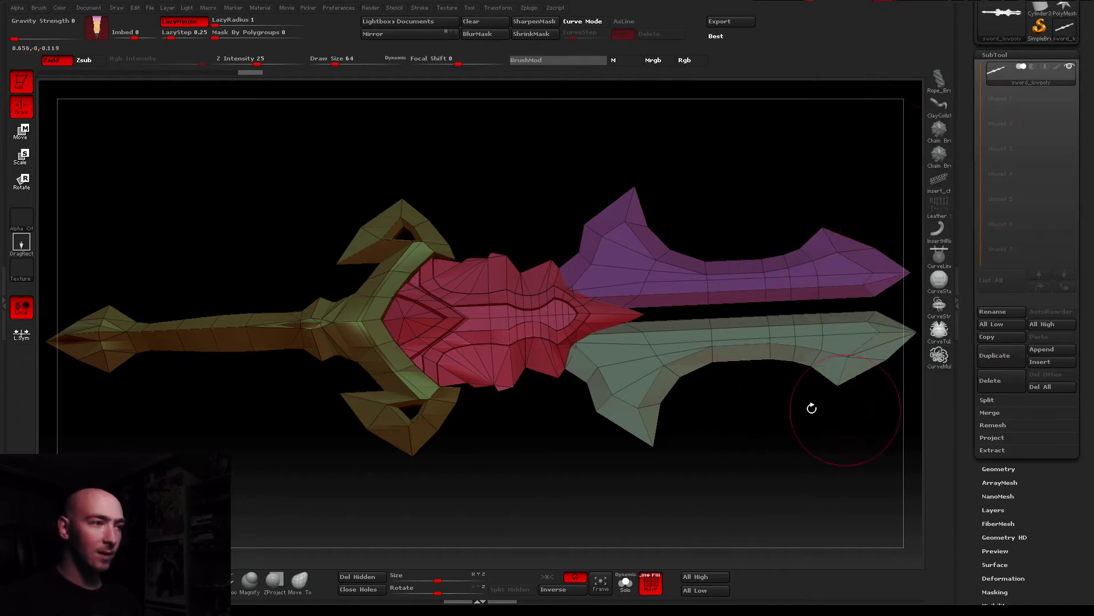
{"action": "left_click", "coordinate": [989, 403]}
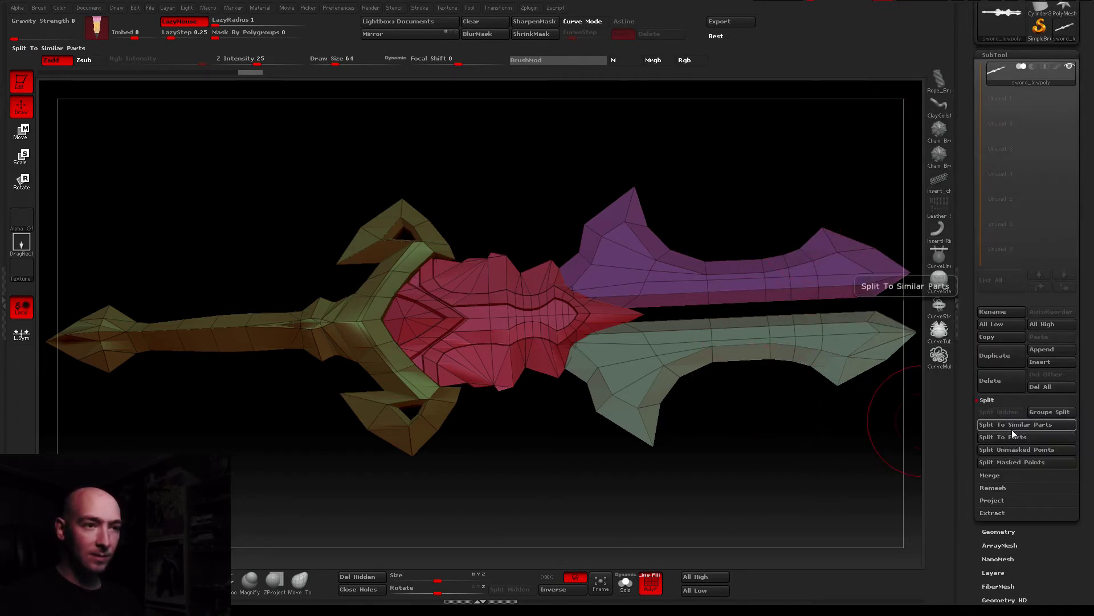
{"action": "left_click", "coordinate": [1013, 430]}
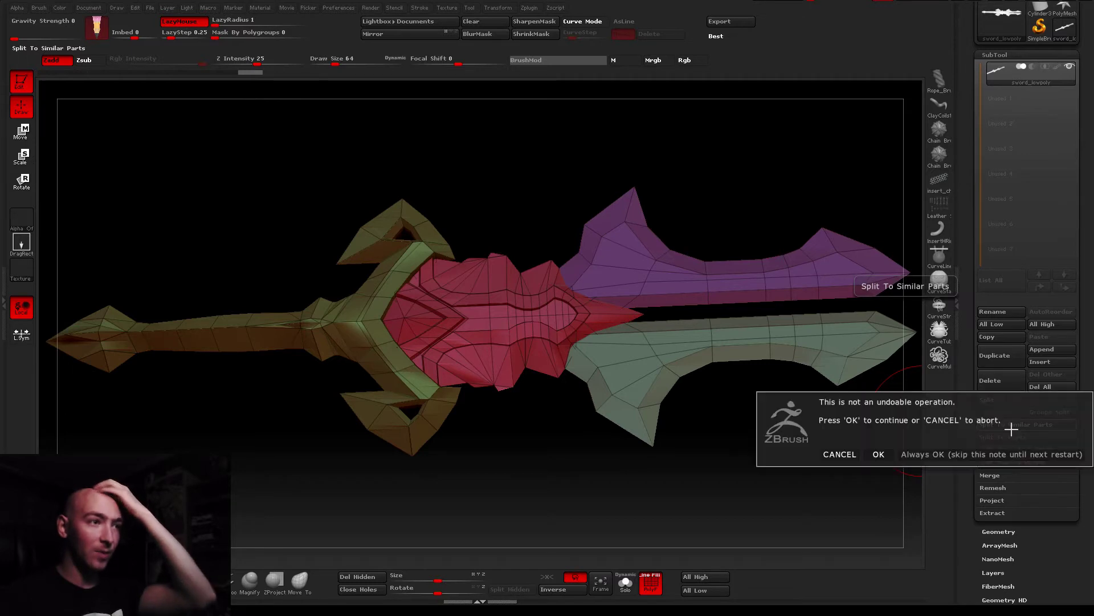
{"action": "left_click", "coordinate": [878, 449]}
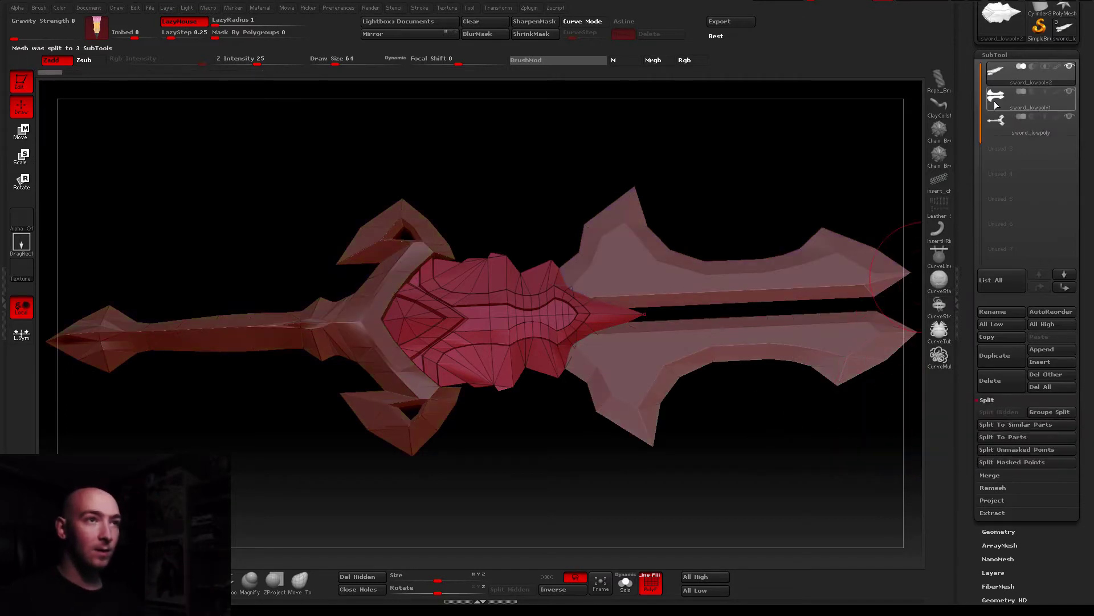
Select sword_lowpoly2 and orbit in to inspect the grip and guard
{"action": "left_click", "coordinate": [994, 101]}
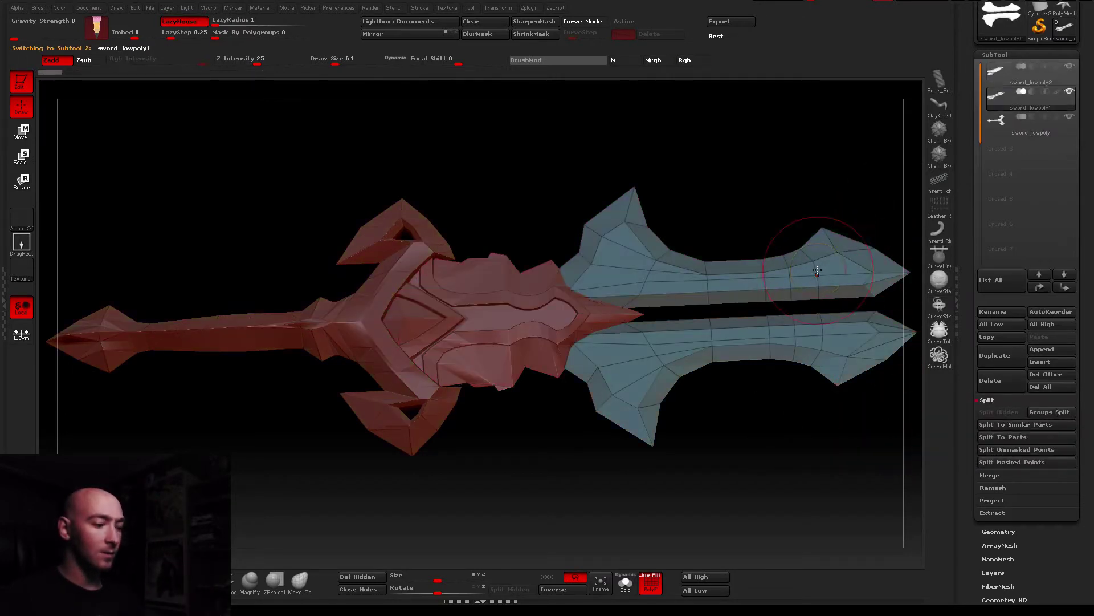
{"action": "left_click", "coordinate": [996, 71]}
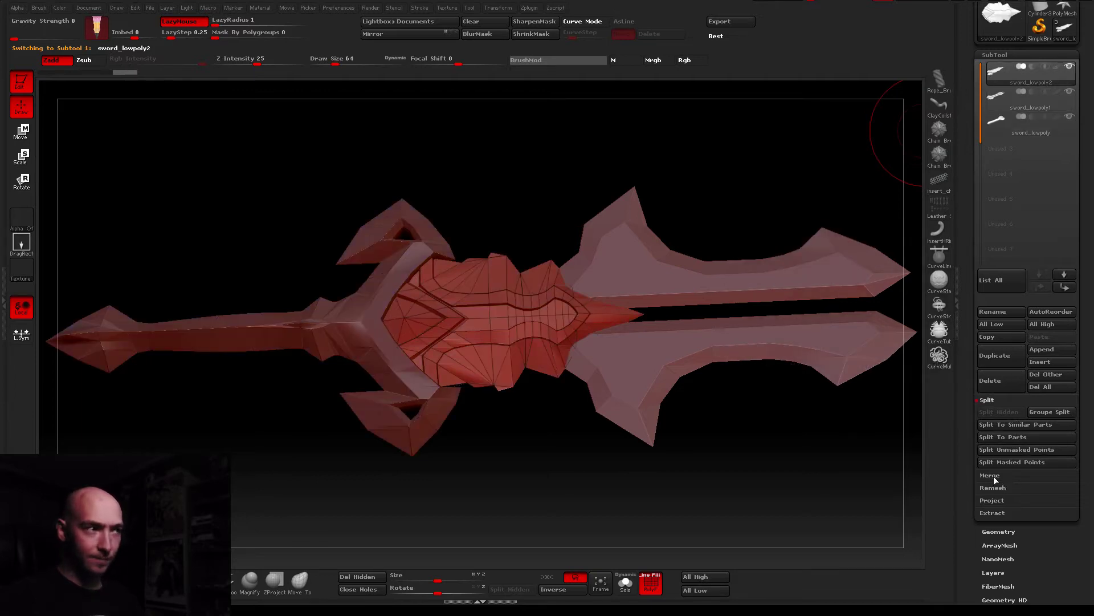
{"action": "mouse_move", "coordinate": [554, 370]}
{"action": "right_mouse_down"}
{"action": "mouse_move", "coordinate": [666, 219]}
{"action": "mouse_move", "coordinate": [950, 167]}
{"action": "right_mouse_up"}
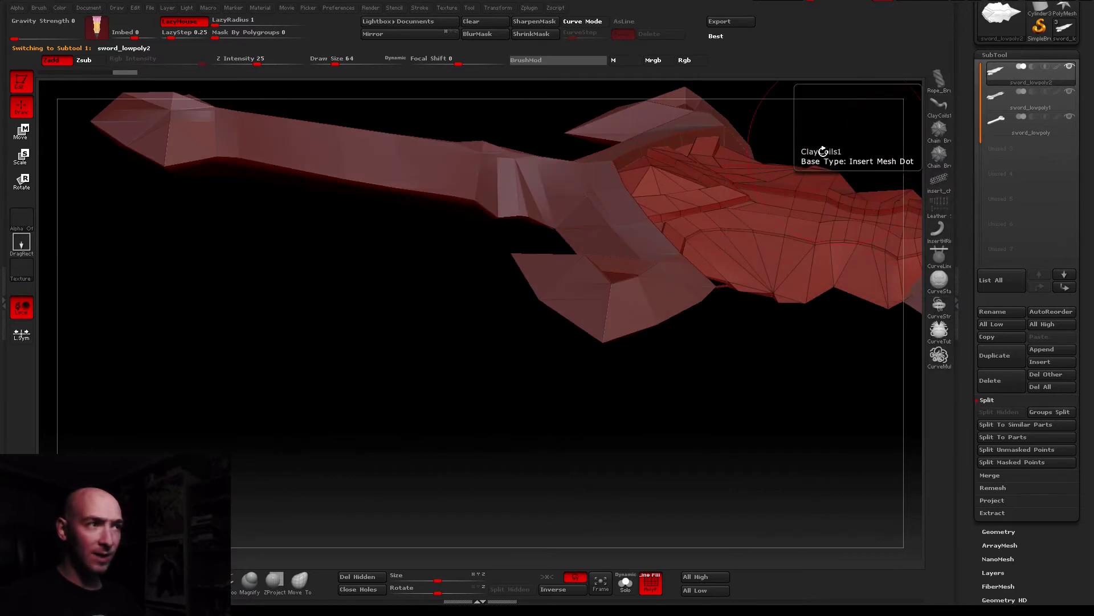
{"action": "right_click_drag", "start_coordinate": [818, 151], "coordinate": [646, 285]}
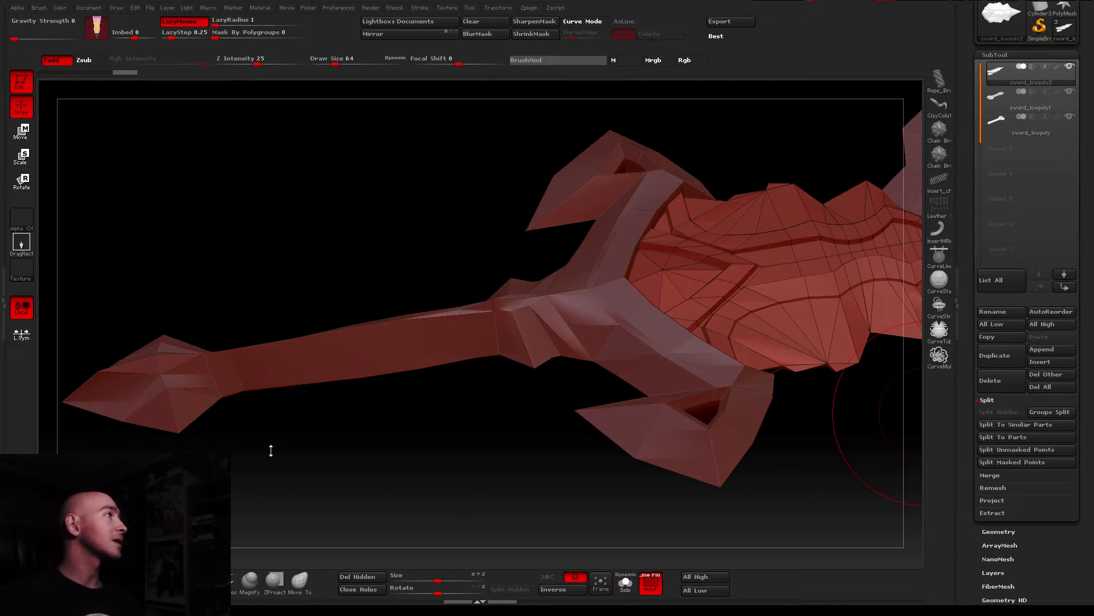
{"action": "key", "text": "alt+Tab"}
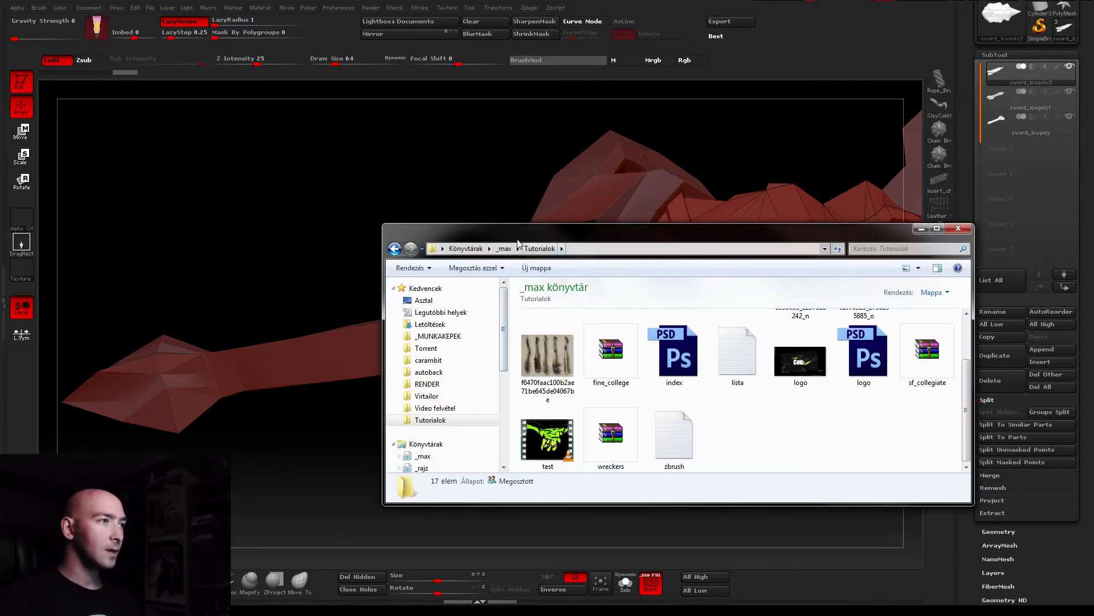
{"action": "key", "text": "alt+Tab"}
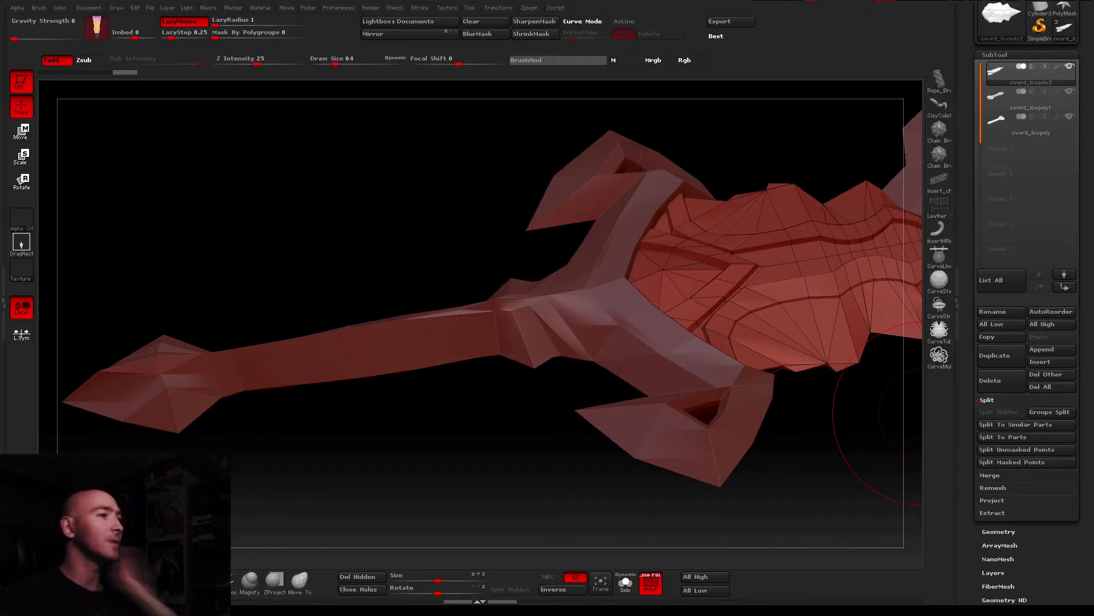
Rotate the sword and bring up Tool > Geometry for the active subtool, inspecting the low-poly mesh
{"action": "right_click_drag", "start_coordinate": [516, 332], "coordinate": [973, 394]}
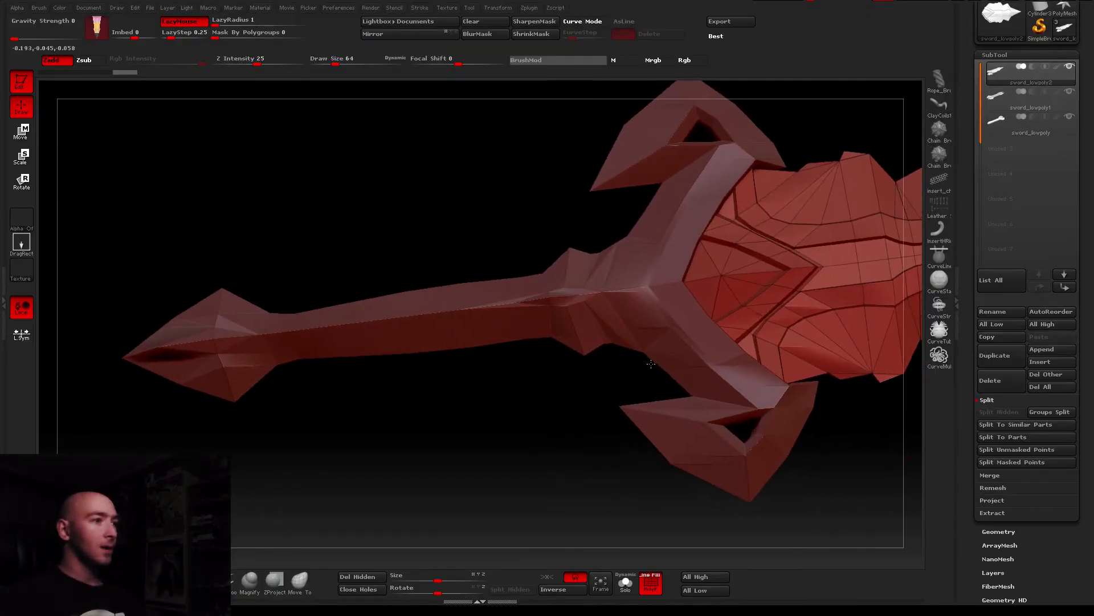
{"action": "left_click", "coordinate": [991, 532]}
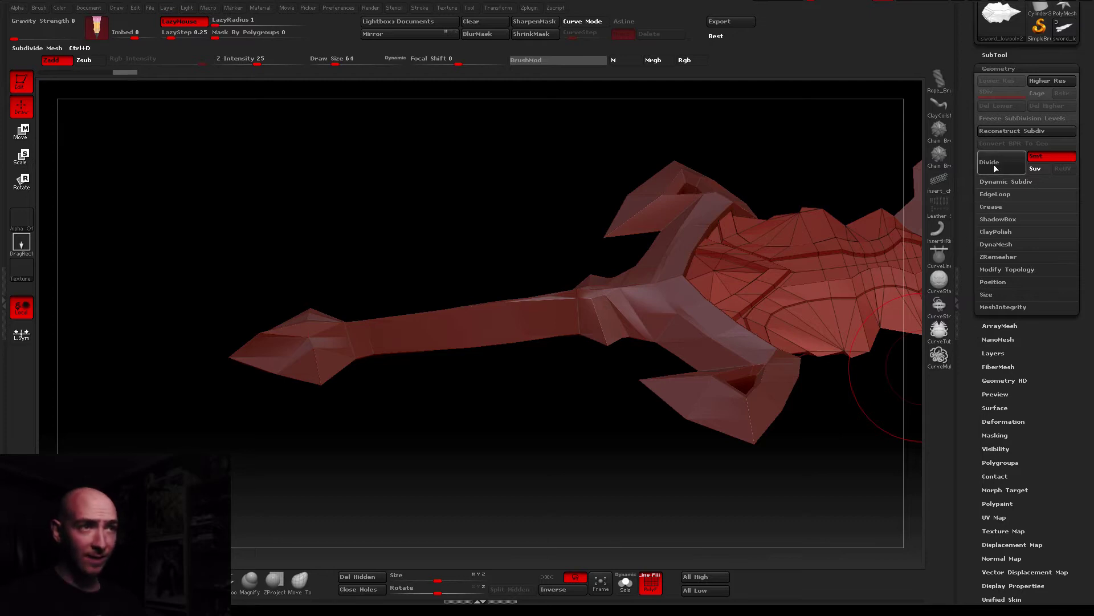
{"action": "right_click_drag", "start_coordinate": [599, 244], "coordinate": [956, 326]}
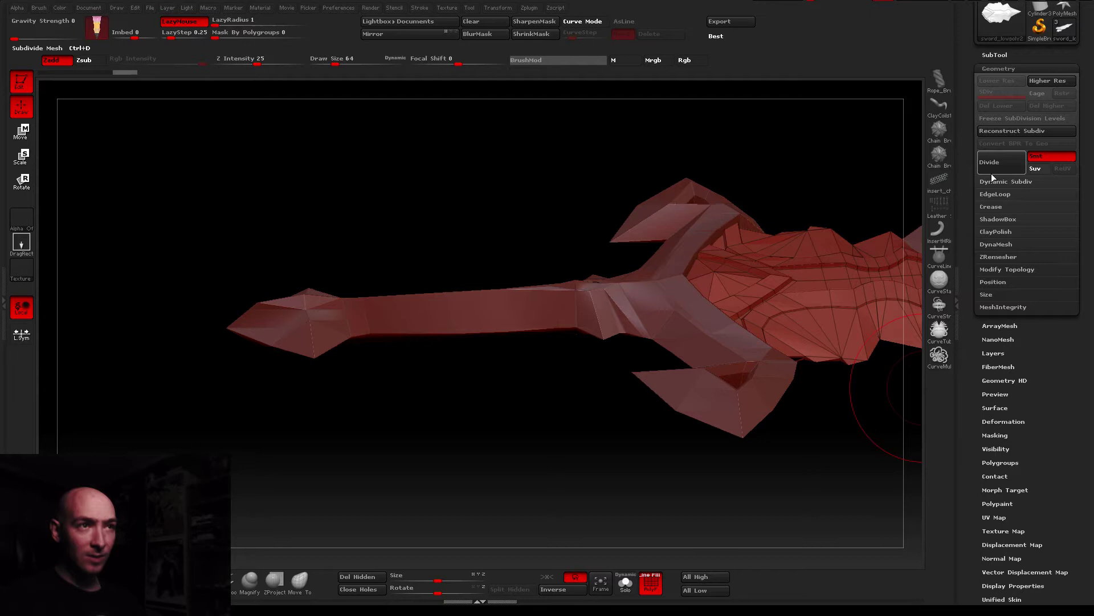
Apply DynaMesh and make sword_lowpoly the active subtool
{"action": "left_click", "coordinate": [1000, 244]}
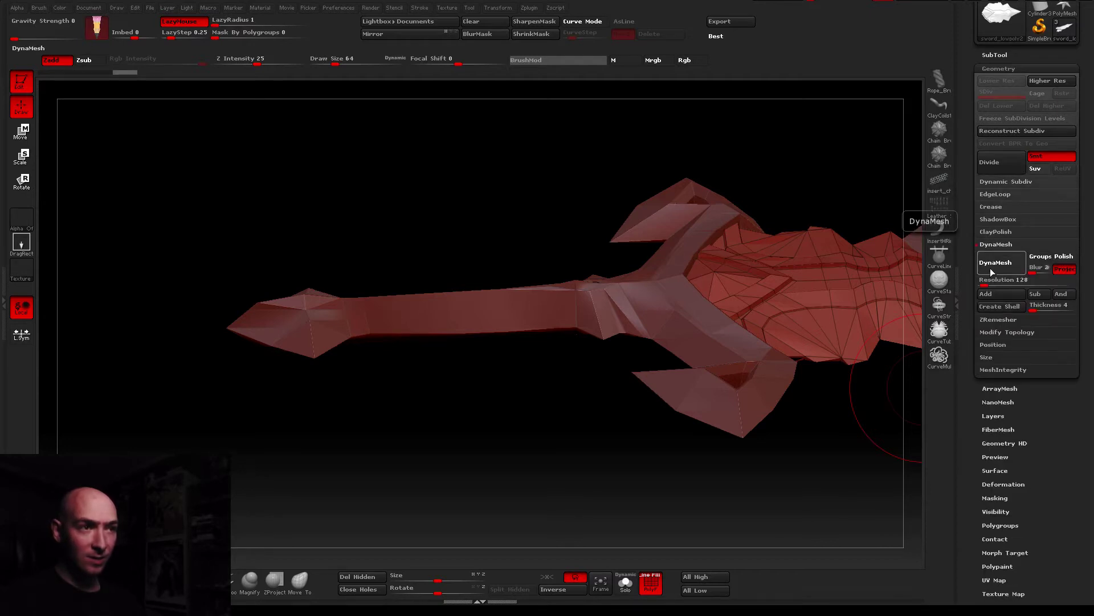
{"action": "left_click", "coordinate": [989, 269]}
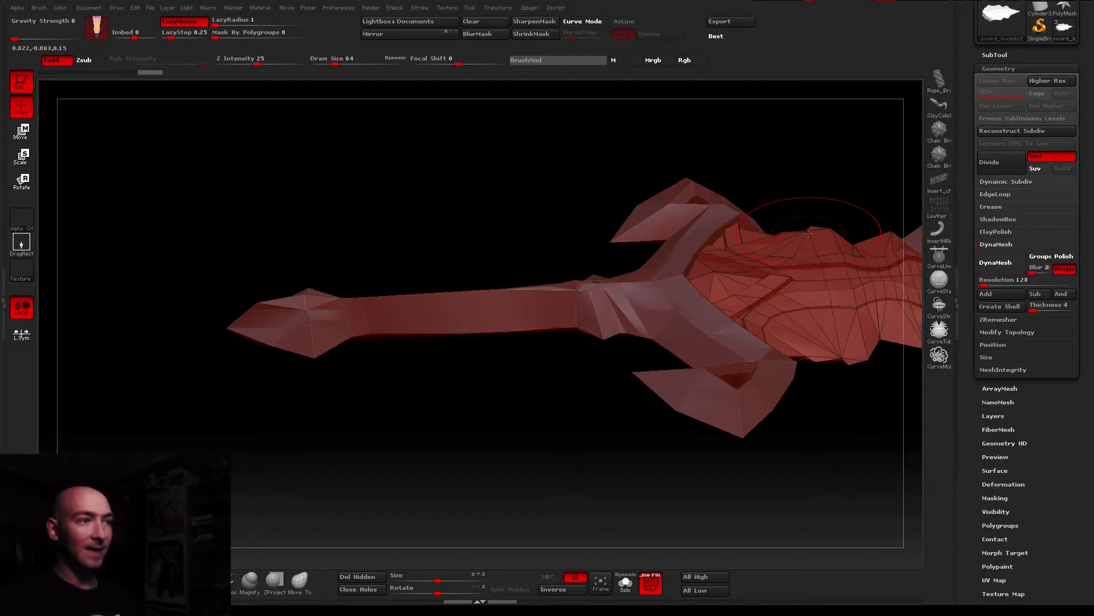
{"action": "left_click", "coordinate": [991, 53]}
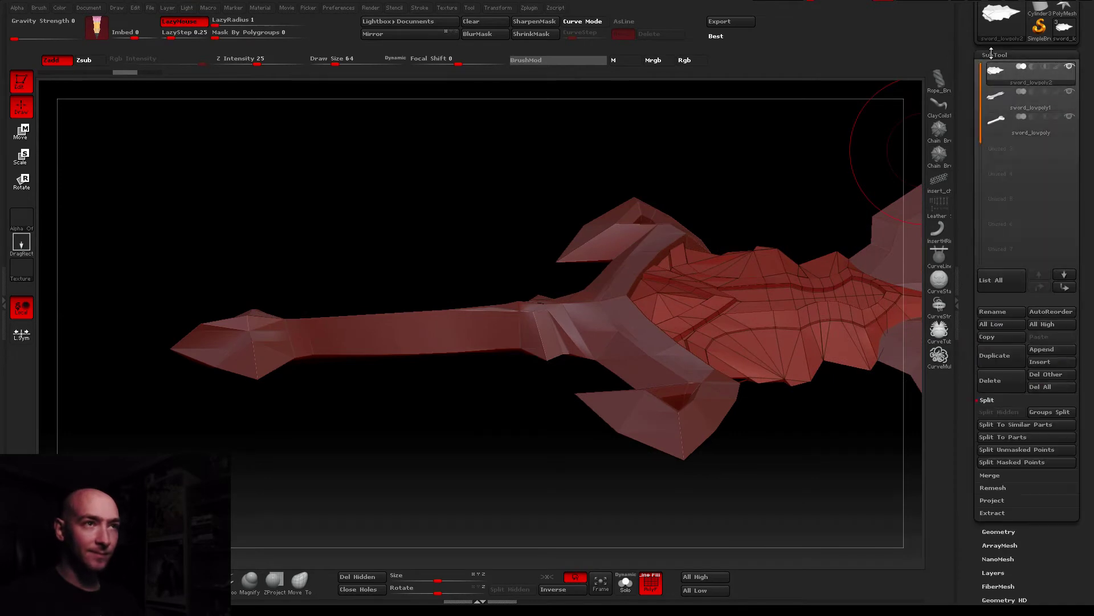
{"action": "left_click", "coordinate": [996, 120]}
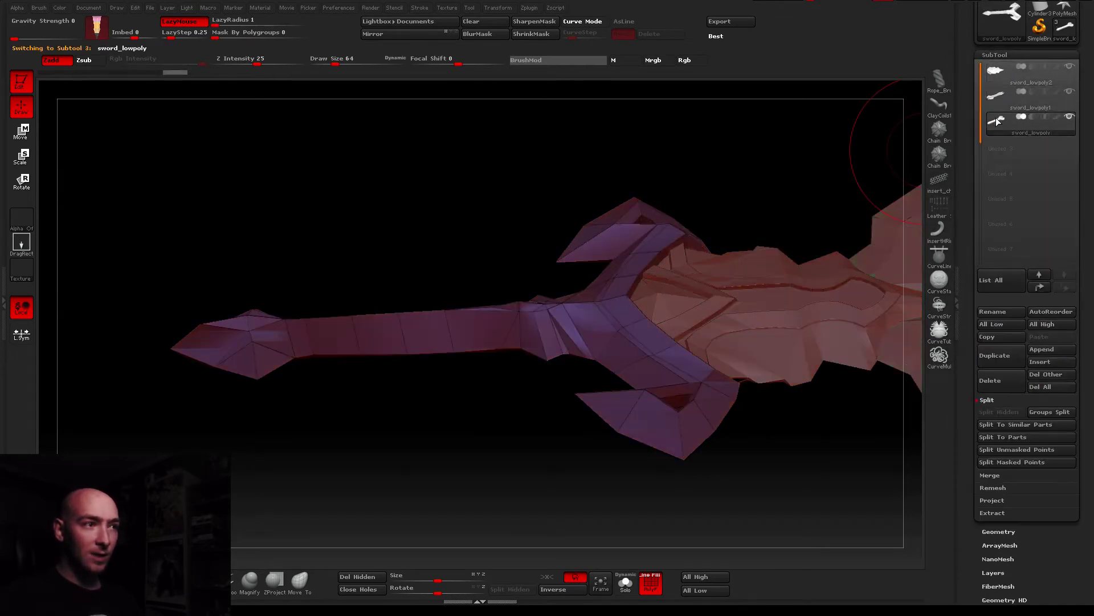
Raise DynaMesh Resolution to 1072 and turn off the PolyF wireframe
{"action": "left_click", "coordinate": [999, 531]}
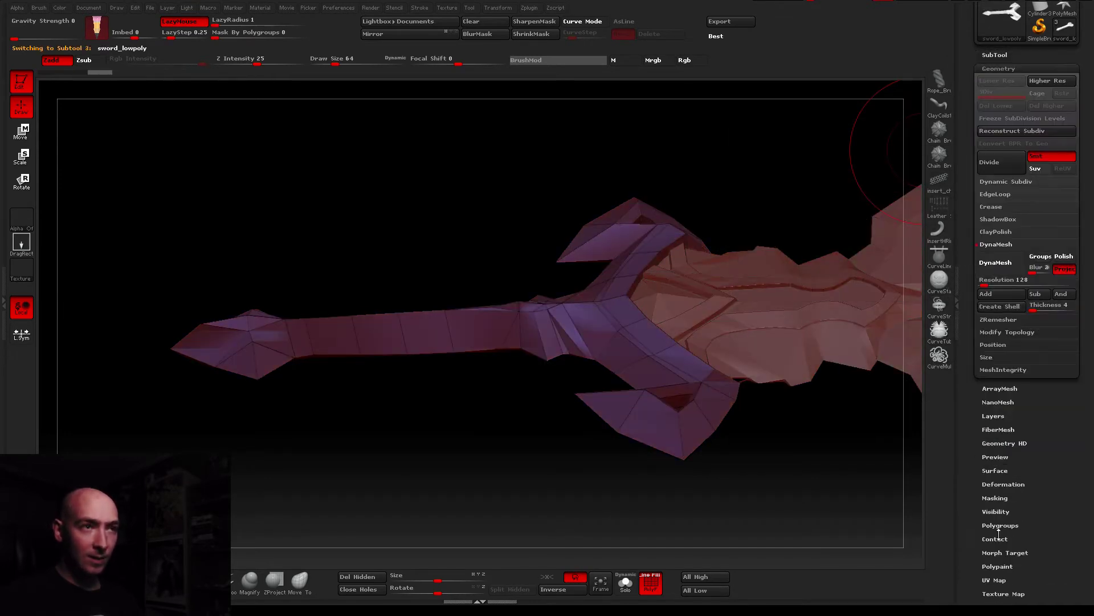
{"action": "left_click_drag", "start_coordinate": [919, 222], "coordinate": [916, 325]}
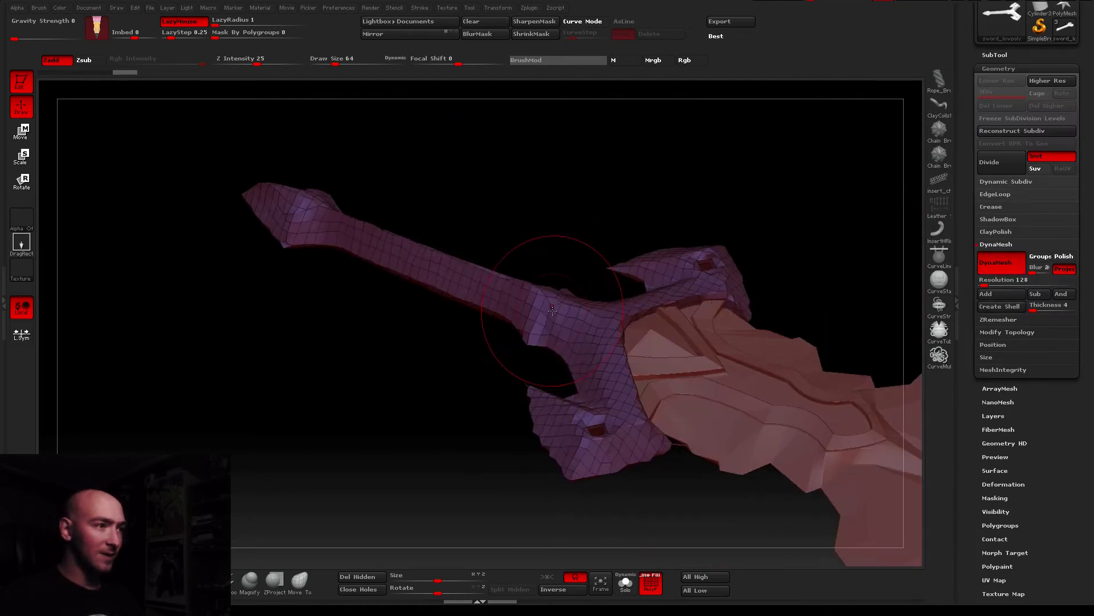
{"action": "left_click_drag", "start_coordinate": [983, 284], "coordinate": [1006, 293]}
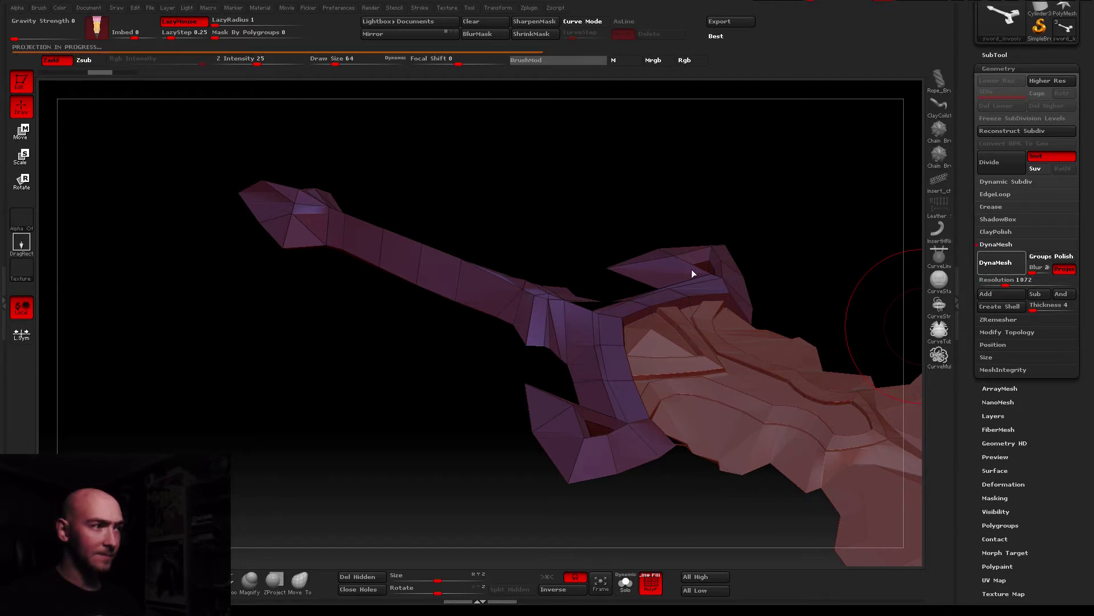
{"action": "left_click", "coordinate": [660, 580]}
{"action": "mouse_move", "coordinate": [477, 337]}
{"action": "left_mouse_down"}
{"action": "mouse_move", "coordinate": [598, 297]}
{"action": "mouse_move", "coordinate": [615, 176]}
{"action": "mouse_move", "coordinate": [642, 166]}
{"action": "mouse_move", "coordinate": [616, 156]}
{"action": "mouse_move", "coordinate": [602, 379]}
{"action": "mouse_move", "coordinate": [588, 268]}
{"action": "mouse_move", "coordinate": [570, 229]}
{"action": "mouse_move", "coordinate": [490, 335]}
{"action": "mouse_move", "coordinate": [701, 190]}
{"action": "mouse_move", "coordinate": [587, 379]}
{"action": "left_mouse_up"}
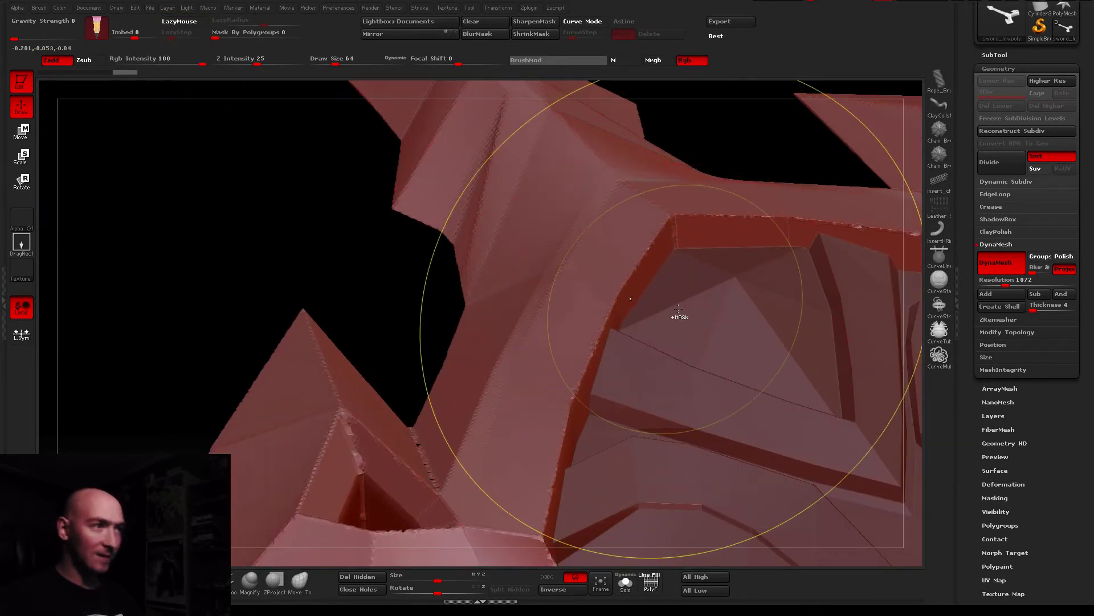
Turn DynaMesh off and re-apply it at Resolution 2024
{"action": "left_click", "coordinate": [995, 262]}
{"action": "left_click_drag", "start_coordinate": [1006, 285], "coordinate": [1025, 287]}
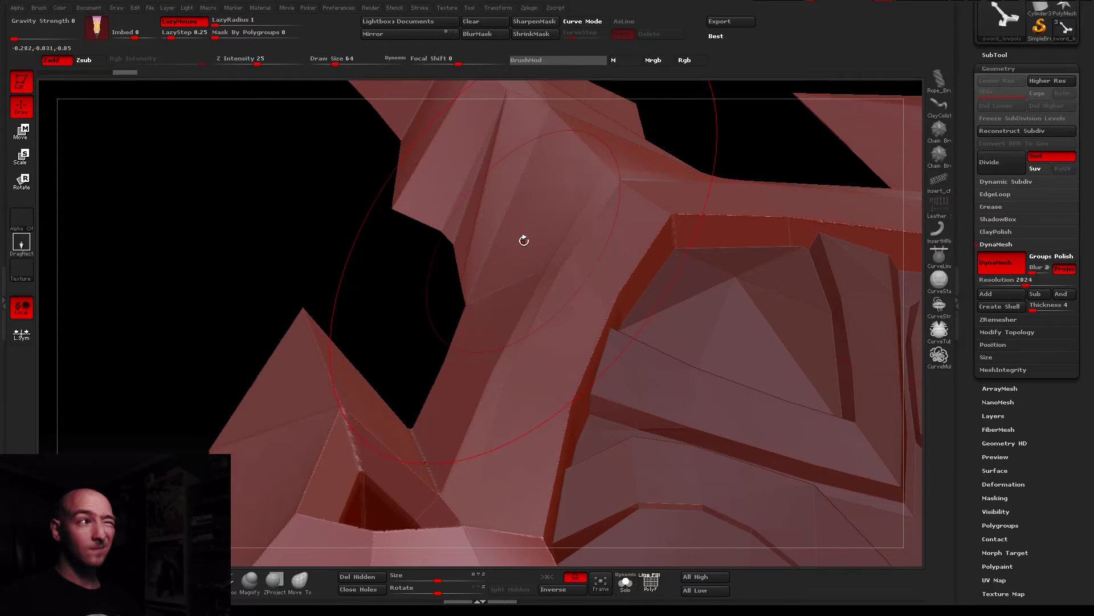
{"action": "mouse_move", "coordinate": [523, 240]}
{"action": "right_mouse_down"}
{"action": "mouse_move", "coordinate": [559, 357]}
{"action": "mouse_move", "coordinate": [477, 311]}
{"action": "mouse_move", "coordinate": [459, 202]}
{"action": "mouse_move", "coordinate": [445, 262]}
{"action": "right_mouse_up"}
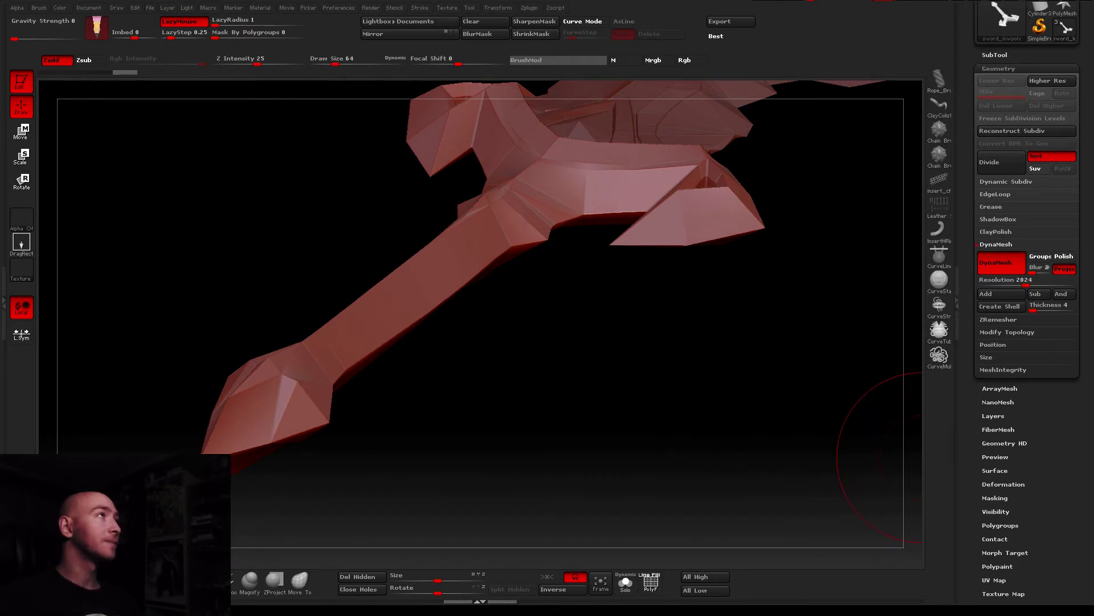
Lay the sword horizontal and glance at the 'Claymore of the' reference image
{"action": "right_click_drag", "start_coordinate": [530, 255], "coordinate": [446, 98]}
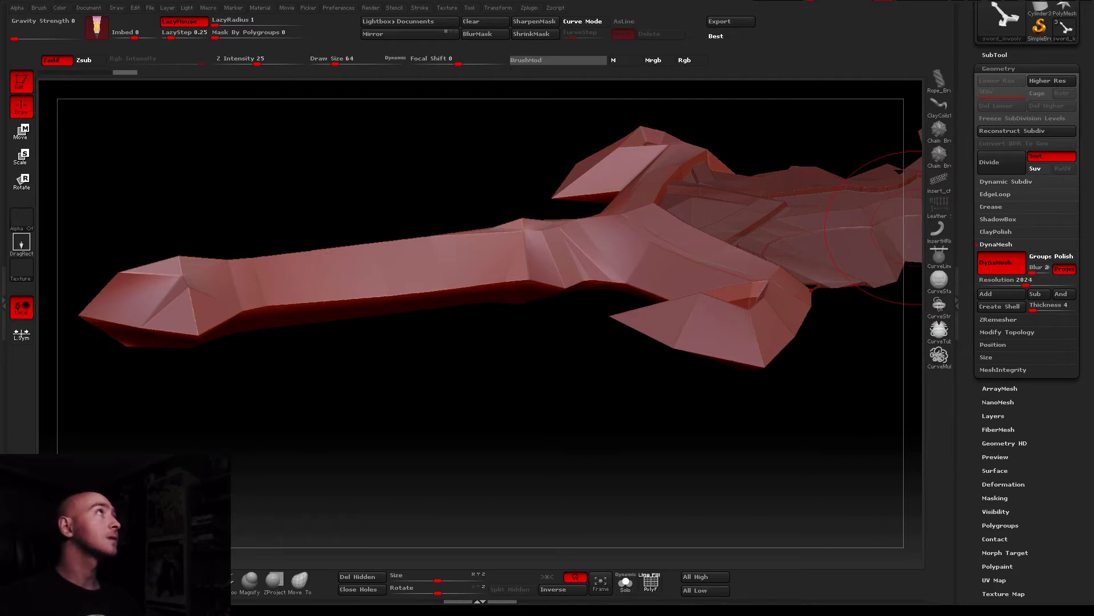
{"action": "left_click_drag", "start_coordinate": [1093, 256], "coordinate": [682, 258]}
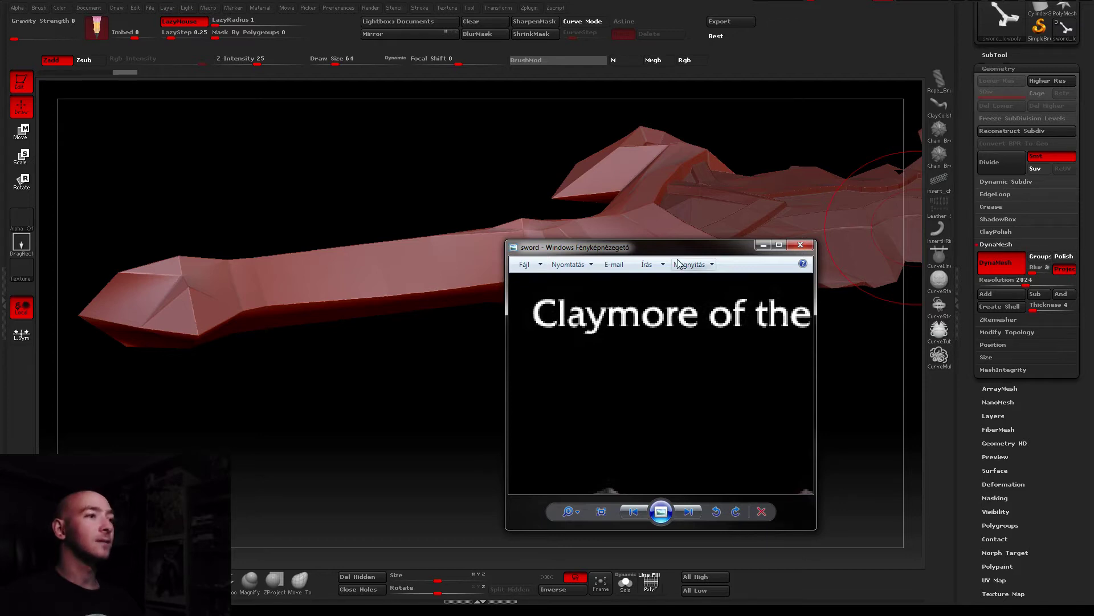
{"action": "key", "text": "alt+Tab"}
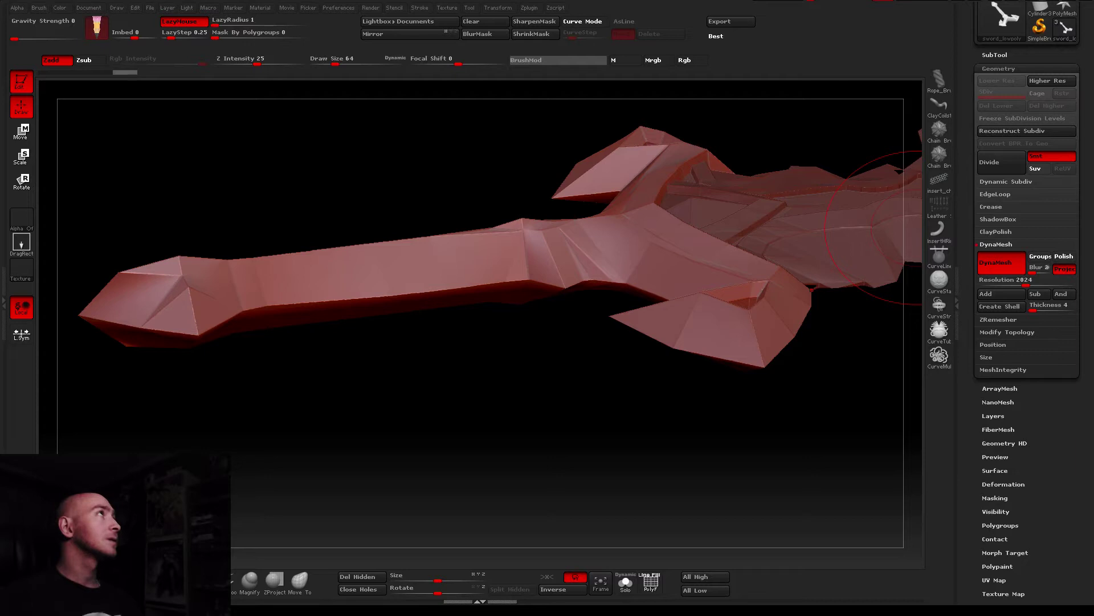
Turn on local symmetry in the Transform palette and frame the blade and handle for smoothing
{"action": "mouse_move", "coordinate": [161, 257]}
{"action": "left_mouse_down"}
{"action": "mouse_move", "coordinate": [334, 245]}
{"action": "mouse_move", "coordinate": [547, 299]}
{"action": "mouse_move", "coordinate": [505, 330]}
{"action": "mouse_move", "coordinate": [562, 271]}
{"action": "mouse_move", "coordinate": [430, 281]}
{"action": "left_mouse_up"}
{"action": "key", "text": "shift"}
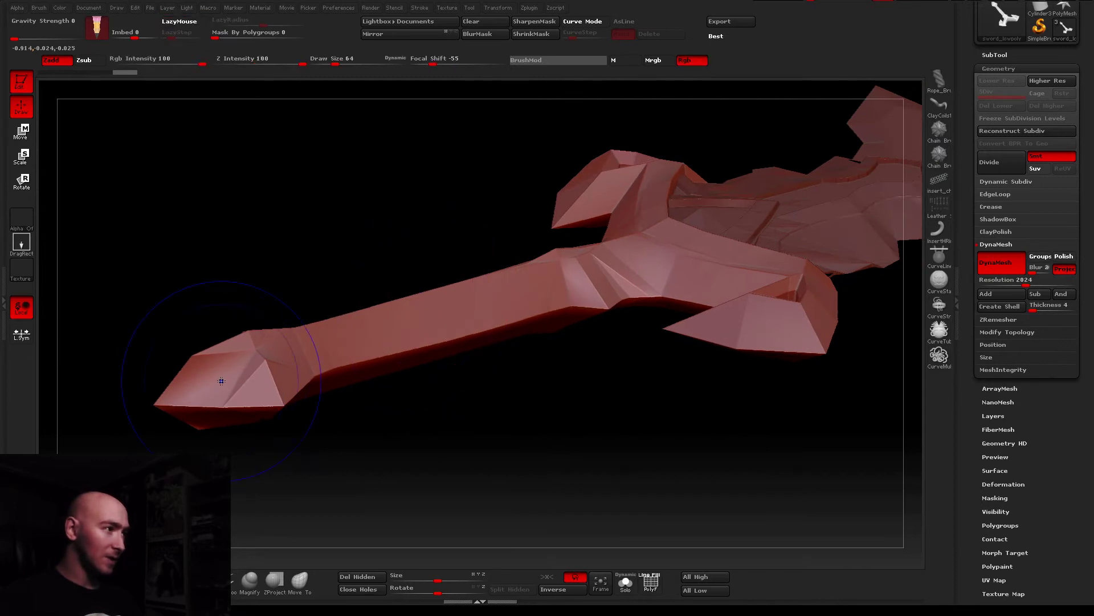
{"action": "mouse_move", "coordinate": [221, 380]}
{"action": "left_mouse_down"}
{"action": "mouse_move", "coordinate": [310, 282]}
{"action": "mouse_move", "coordinate": [352, 318]}
{"action": "mouse_move", "coordinate": [340, 311]}
{"action": "left_mouse_up"}
{"action": "left_click", "coordinate": [21, 334]}
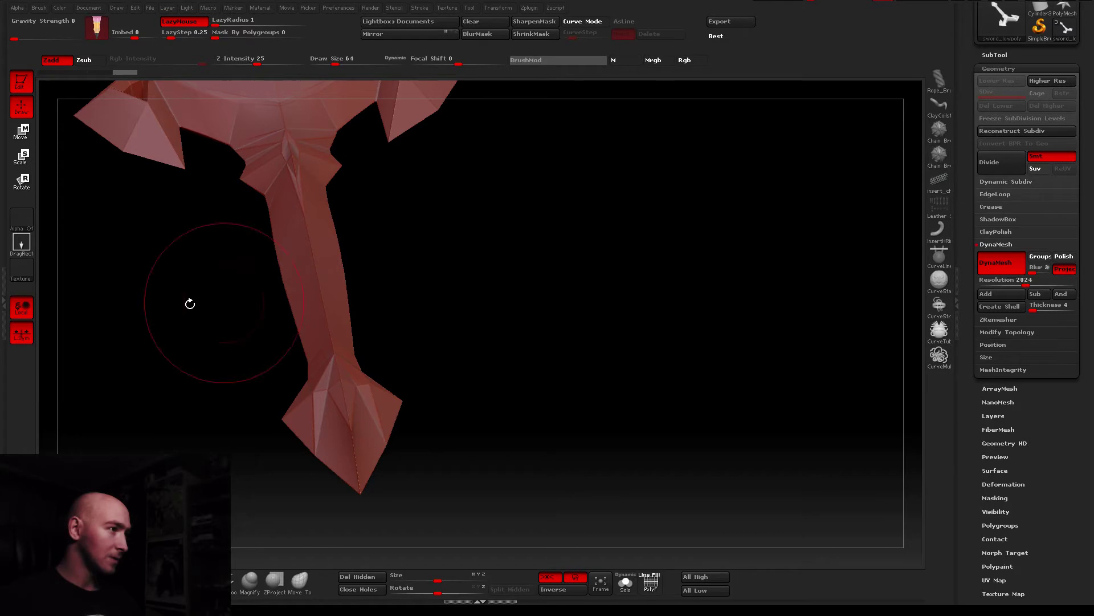
{"action": "left_click", "coordinate": [496, 8]}
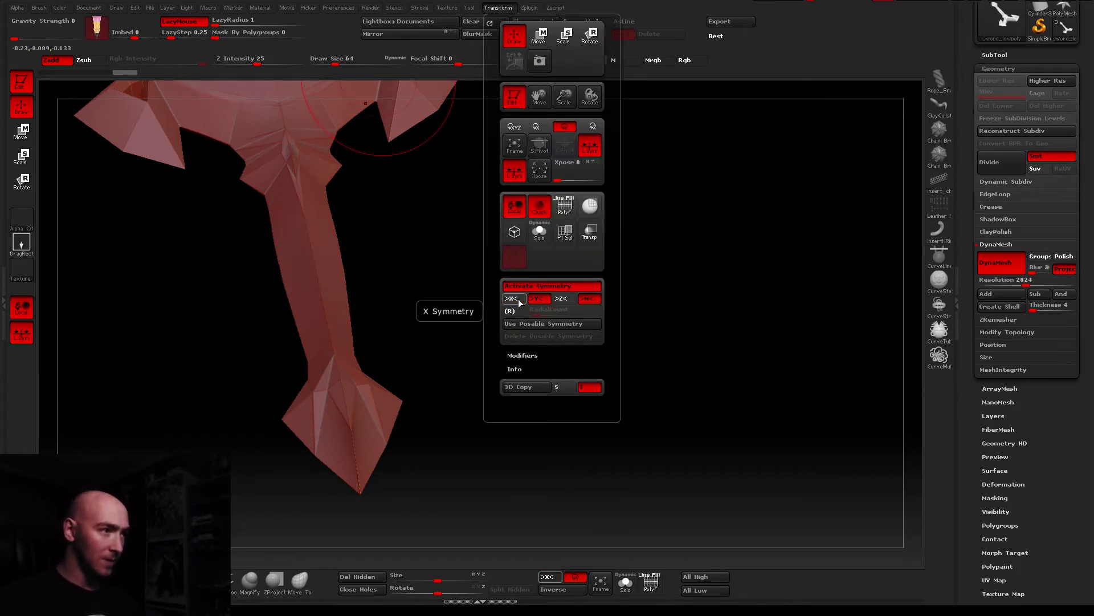
{"action": "left_click_drag", "start_coordinate": [433, 319], "coordinate": [311, 342]}
{"action": "mouse_move", "coordinate": [339, 289]}
{"action": "left_mouse_down", "text": "shift"}
{"action": "mouse_move", "coordinate": [323, 293]}
{"action": "mouse_move", "coordinate": [380, 249]}
{"action": "left_mouse_up", "text": "shift"}
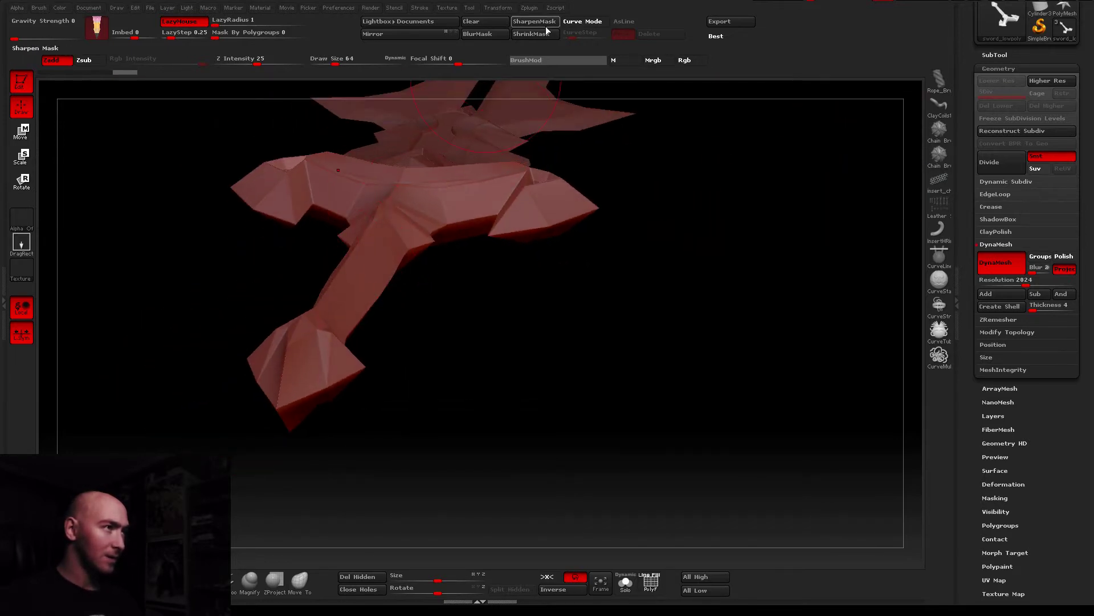
Shift-smooth the edges where the crossguard and pommel meet the grip
{"action": "left_click", "coordinate": [505, 11]}
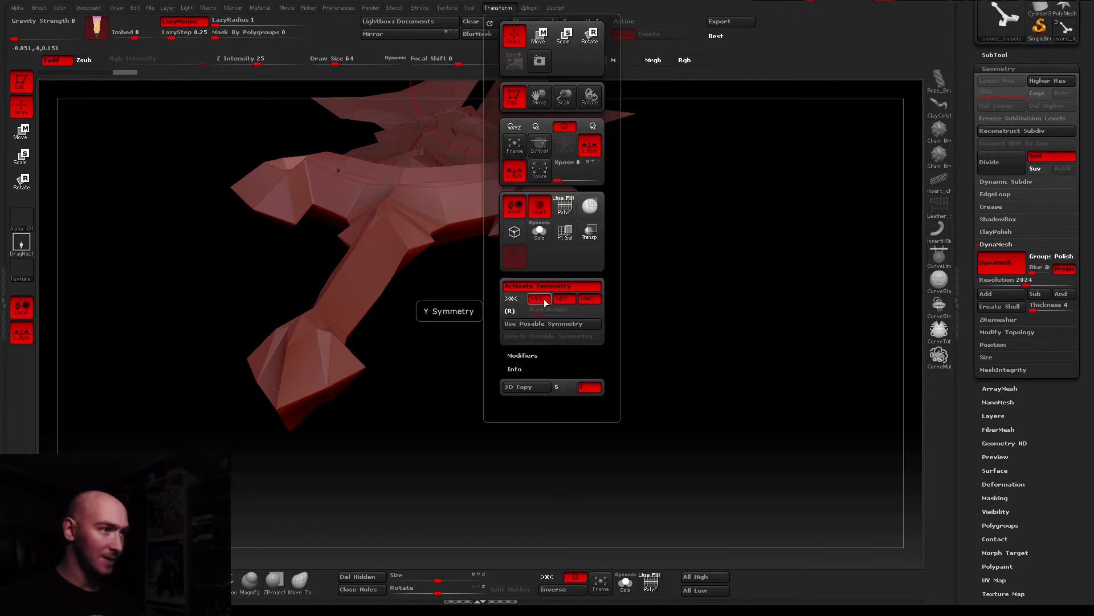
{"action": "left_click_drag", "start_coordinate": [331, 353], "coordinate": [213, 341]}
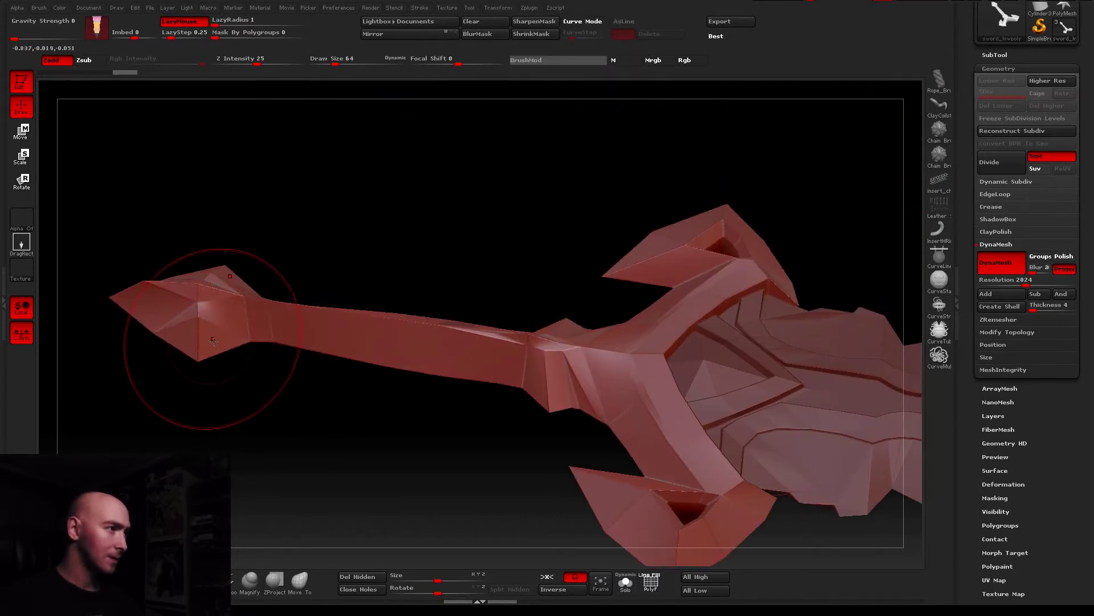
{"action": "left_click_drag", "start_coordinate": [183, 298], "coordinate": [183, 345]}
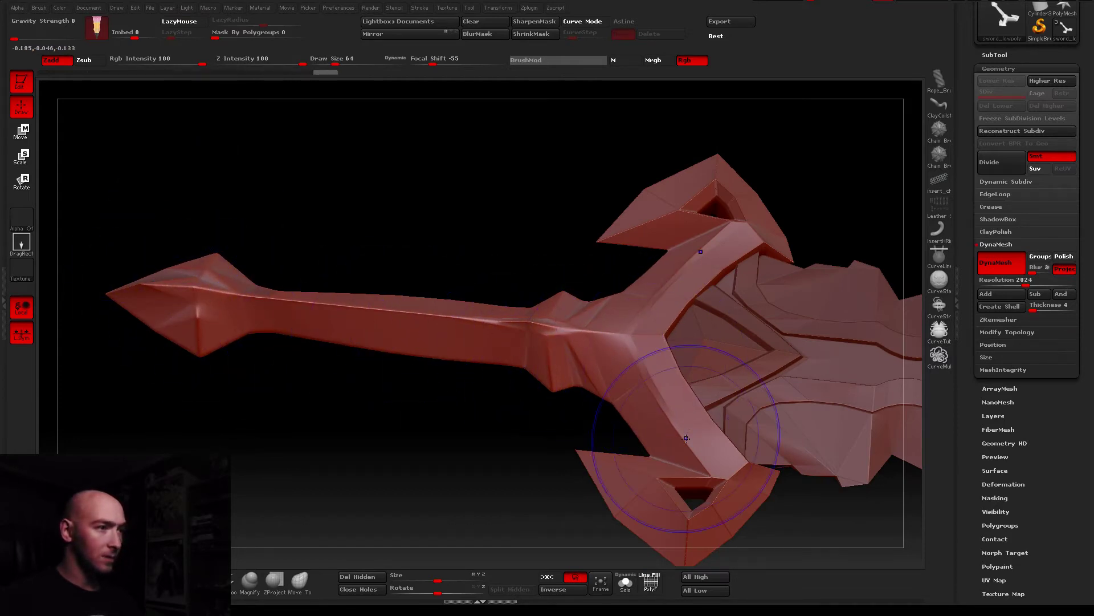
{"action": "left_click_drag", "start_coordinate": [668, 401], "coordinate": [626, 503], "text": "shift"}
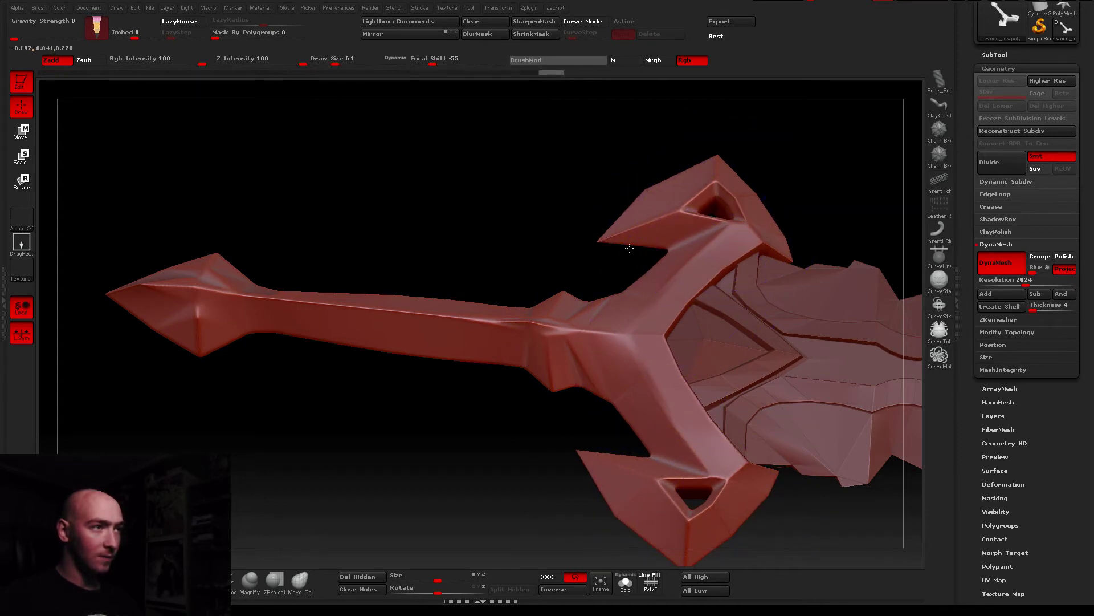
{"action": "left_click_drag", "start_coordinate": [709, 206], "coordinate": [503, 297]}
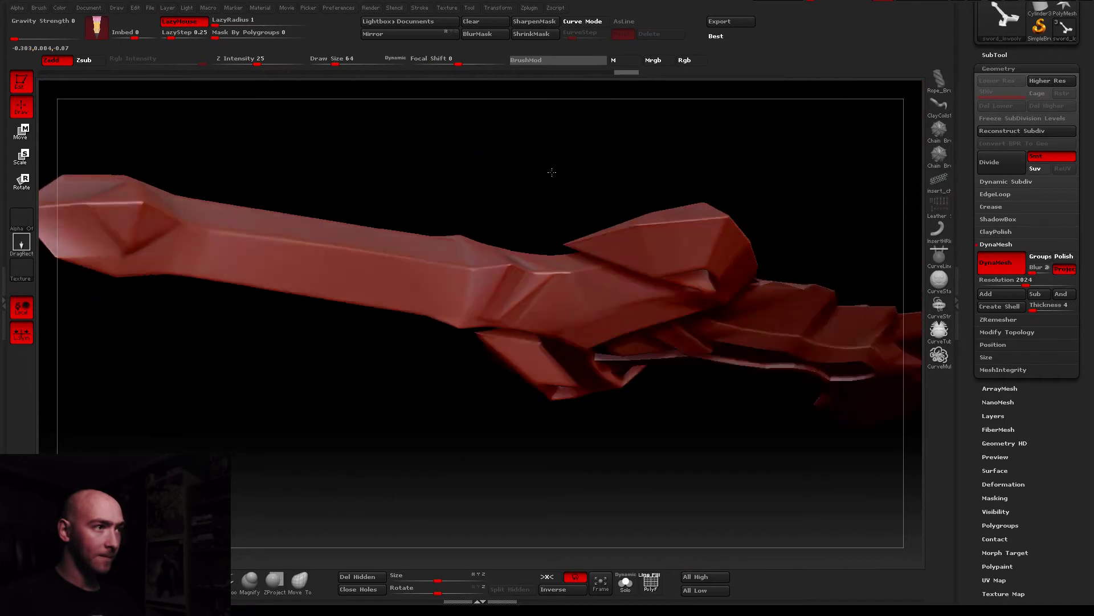
{"action": "mouse_move", "coordinate": [574, 196]}
{"action": "left_mouse_down"}
{"action": "mouse_move", "coordinate": [577, 318]}
{"action": "mouse_move", "coordinate": [563, 361]}
{"action": "mouse_move", "coordinate": [522, 249]}
{"action": "mouse_move", "coordinate": [461, 305]}
{"action": "mouse_move", "coordinate": [491, 324]}
{"action": "mouse_move", "coordinate": [610, 233]}
{"action": "left_mouse_up"}
{"action": "key", "text": "l"}
Select the blade subtool sword_lowpoly1 and DynaMesh it at Resolution 1560
{"action": "left_click", "coordinate": [981, 57]}
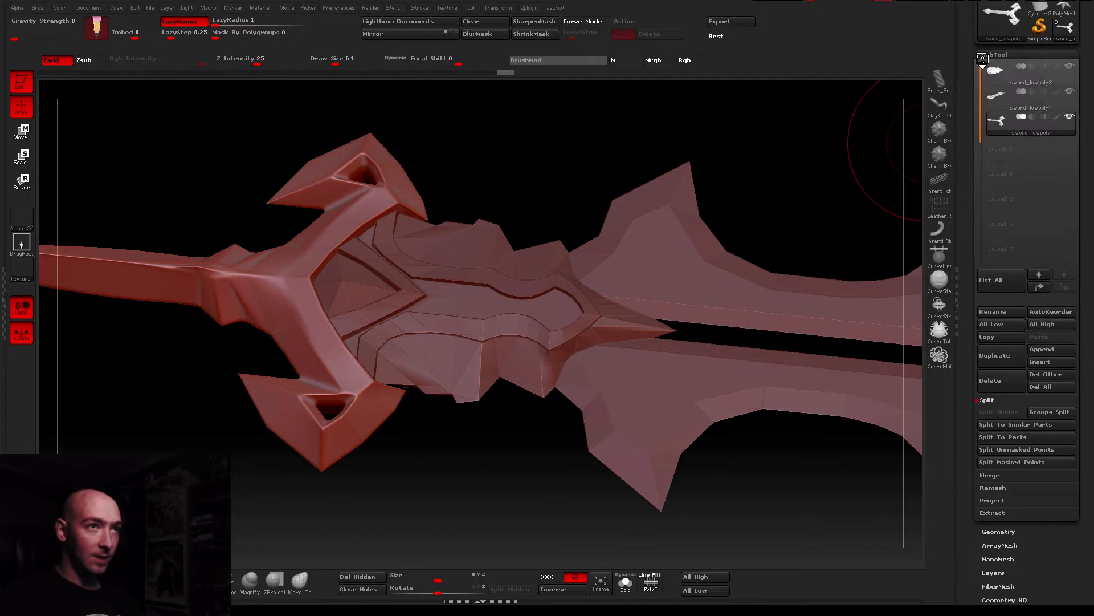
{"action": "left_click", "coordinate": [995, 102]}
{"action": "left_click_drag", "start_coordinate": [769, 218], "coordinate": [701, 289]}
{"action": "left_click", "coordinate": [995, 531]}
{"action": "left_click_drag", "start_coordinate": [987, 285], "coordinate": [1002, 292]}
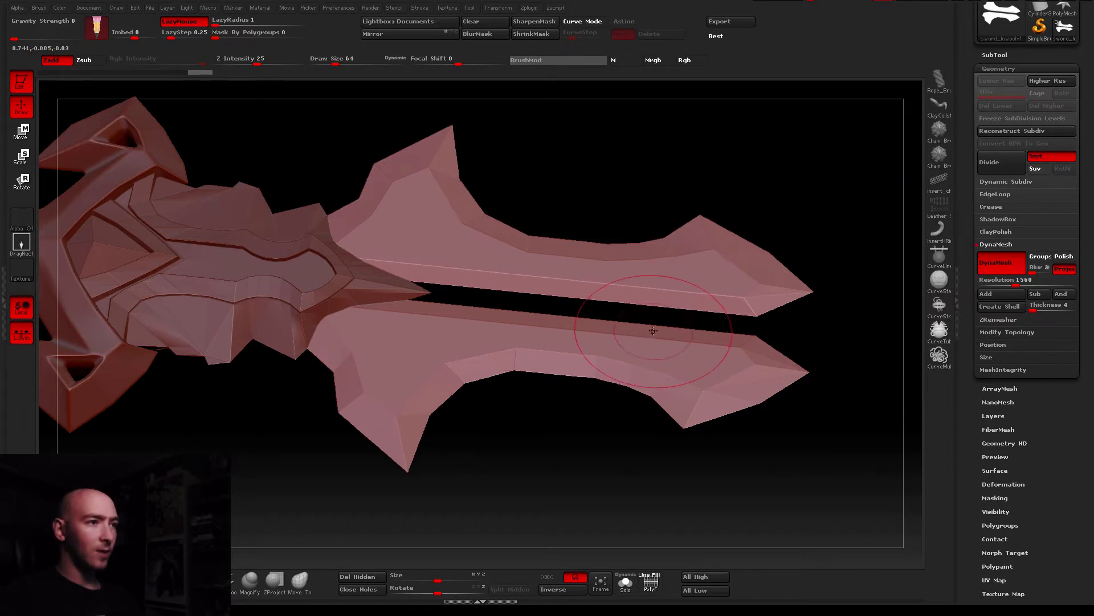
{"action": "scroll", "coordinate": [477, 444], "scroll_direction": "up", "scroll_amount": 2}
{"action": "scroll", "coordinate": [477, 443], "scroll_direction": "up", "scroll_amount": 3}
Shift-smooth the blade edges and turn off X-axis symmetry
{"action": "left_click_drag", "start_coordinate": [477, 444], "coordinate": [433, 371]}
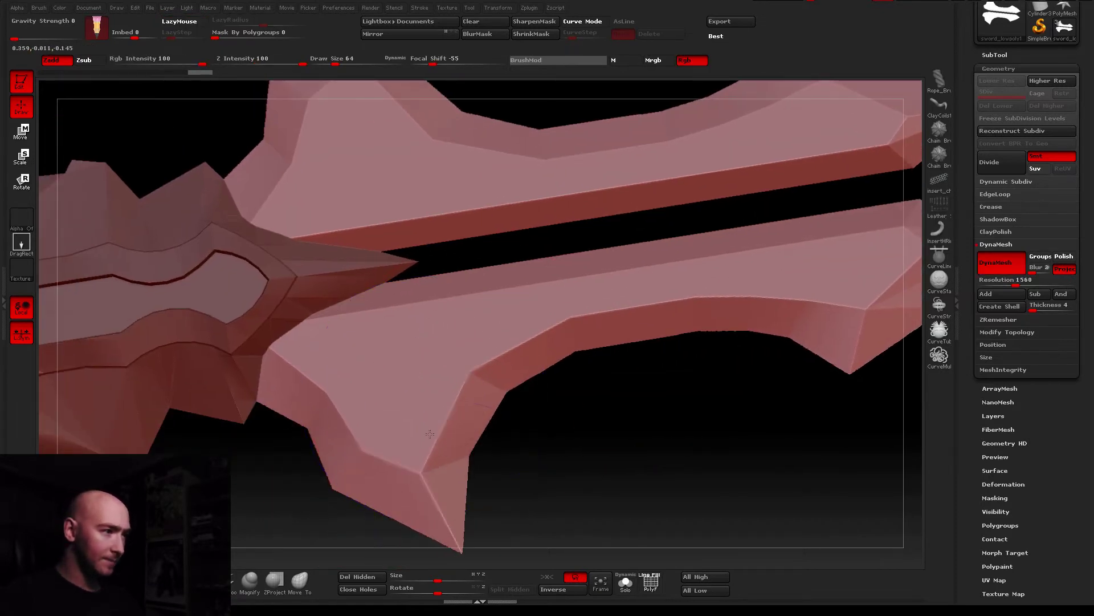
{"action": "key", "text": "shift"}
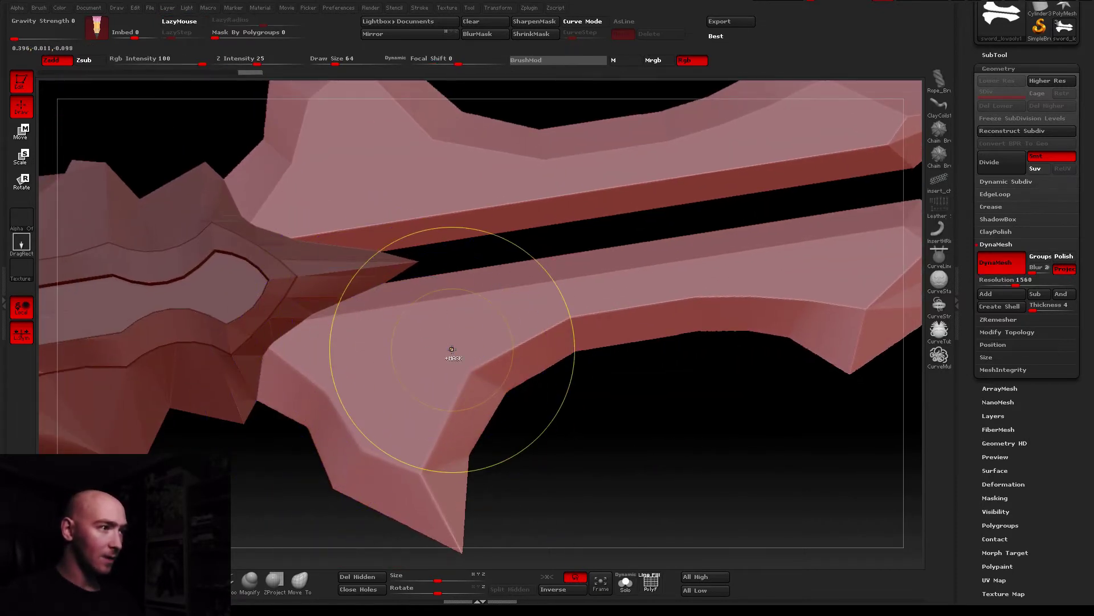
{"action": "right_click_drag", "start_coordinate": [452, 353], "coordinate": [532, 53]}
{"action": "key", "text": "x"}
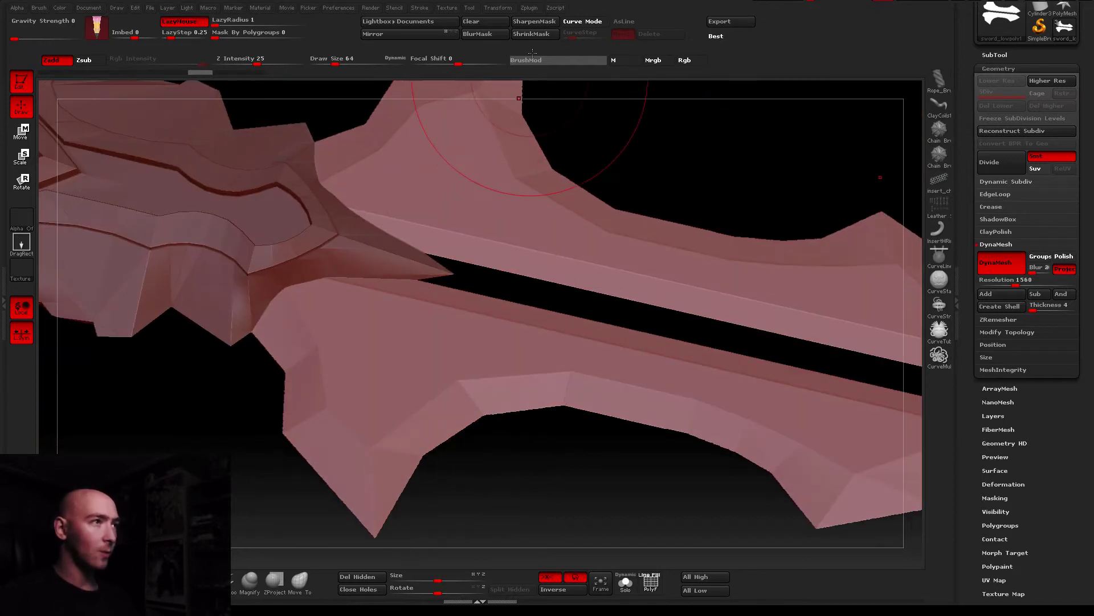
{"action": "left_click", "coordinate": [497, 8]}
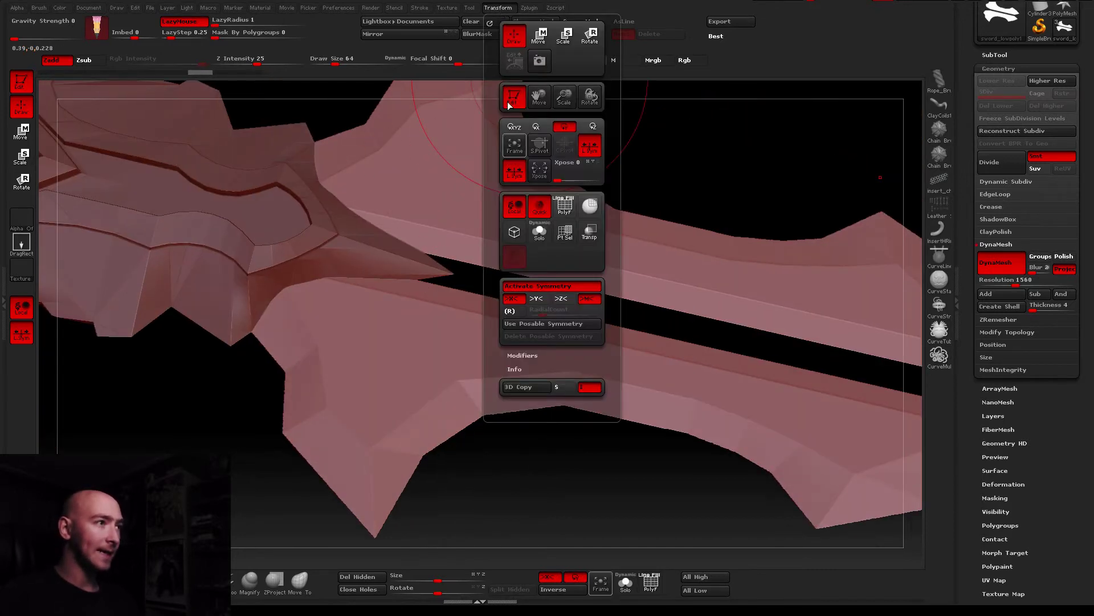
{"action": "left_click", "coordinate": [518, 299]}
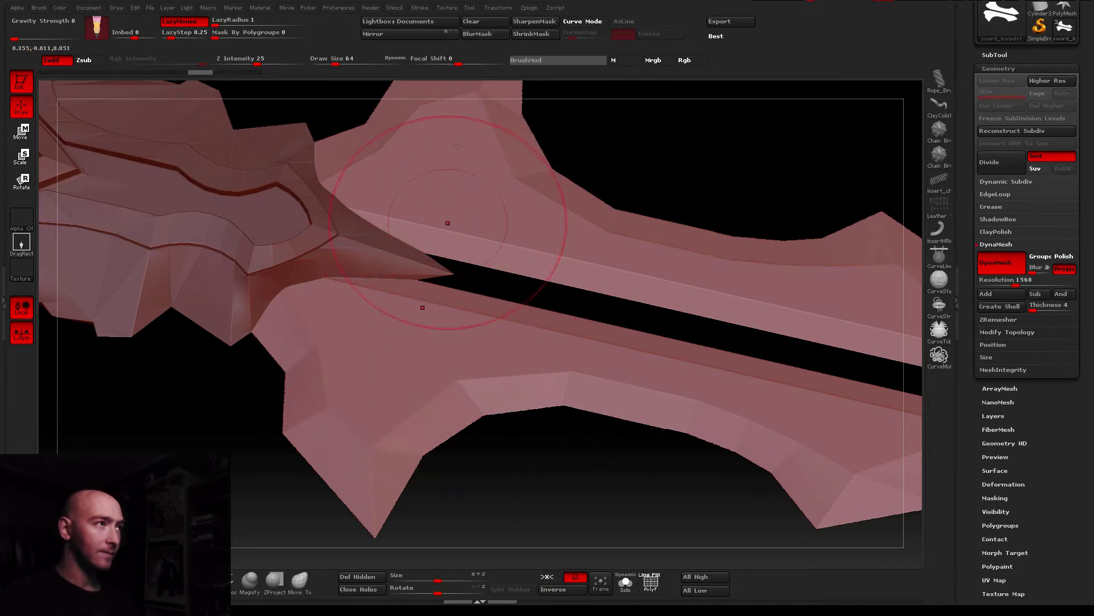
{"action": "right_click_drag", "start_coordinate": [335, 312], "coordinate": [422, 161]}
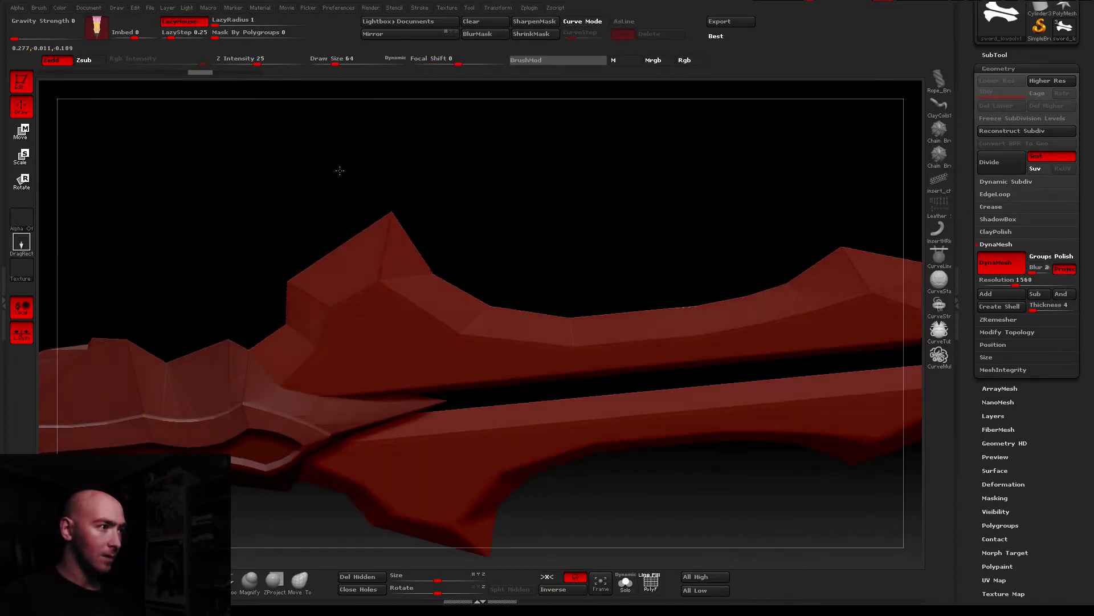
Inspect both blade tips from several angles, then reselect sword_lowpoly
{"action": "left_click", "coordinate": [498, 8]}
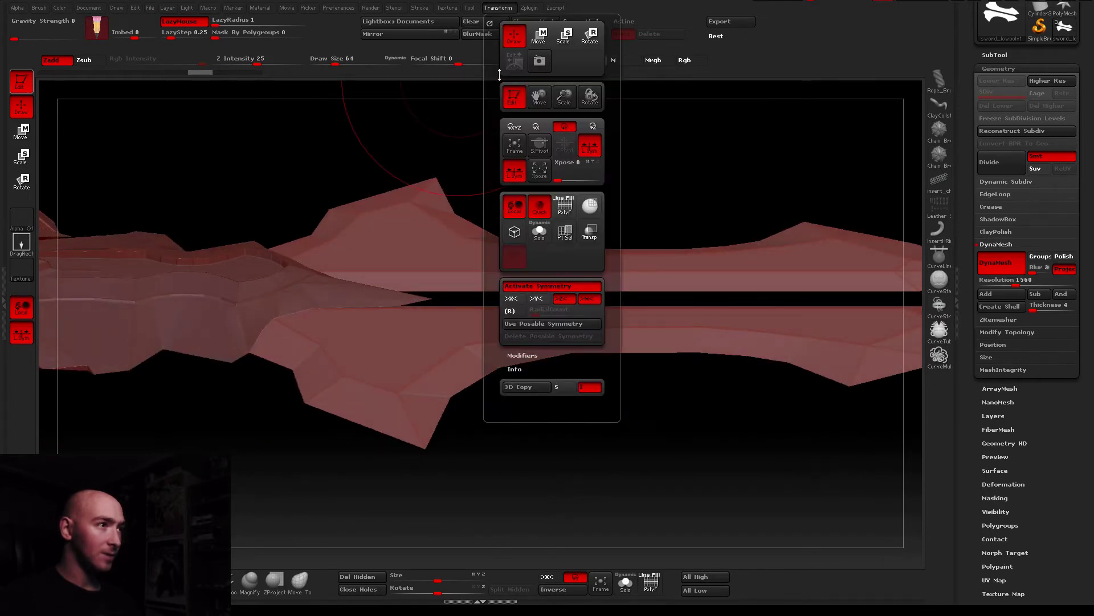
{"action": "mouse_move", "coordinate": [484, 302]}
{"action": "right_mouse_down"}
{"action": "mouse_move", "coordinate": [366, 298]}
{"action": "mouse_move", "coordinate": [330, 342]}
{"action": "mouse_move", "coordinate": [378, 349]}
{"action": "mouse_move", "coordinate": [399, 308]}
{"action": "mouse_move", "coordinate": [491, 282]}
{"action": "right_mouse_up"}
{"action": "right_click_drag", "start_coordinate": [726, 342], "coordinate": [659, 334], "text": "ctrl"}
{"action": "mouse_move", "coordinate": [449, 312]}
{"action": "right_mouse_down", "text": "ctrl"}
{"action": "mouse_move", "coordinate": [365, 171]}
{"action": "mouse_move", "coordinate": [397, 191]}
{"action": "mouse_move", "coordinate": [350, 188]}
{"action": "mouse_move", "coordinate": [523, 241]}
{"action": "mouse_move", "coordinate": [513, 464]}
{"action": "mouse_move", "coordinate": [552, 193]}
{"action": "mouse_move", "coordinate": [273, 191]}
{"action": "right_mouse_up", "text": "ctrl"}
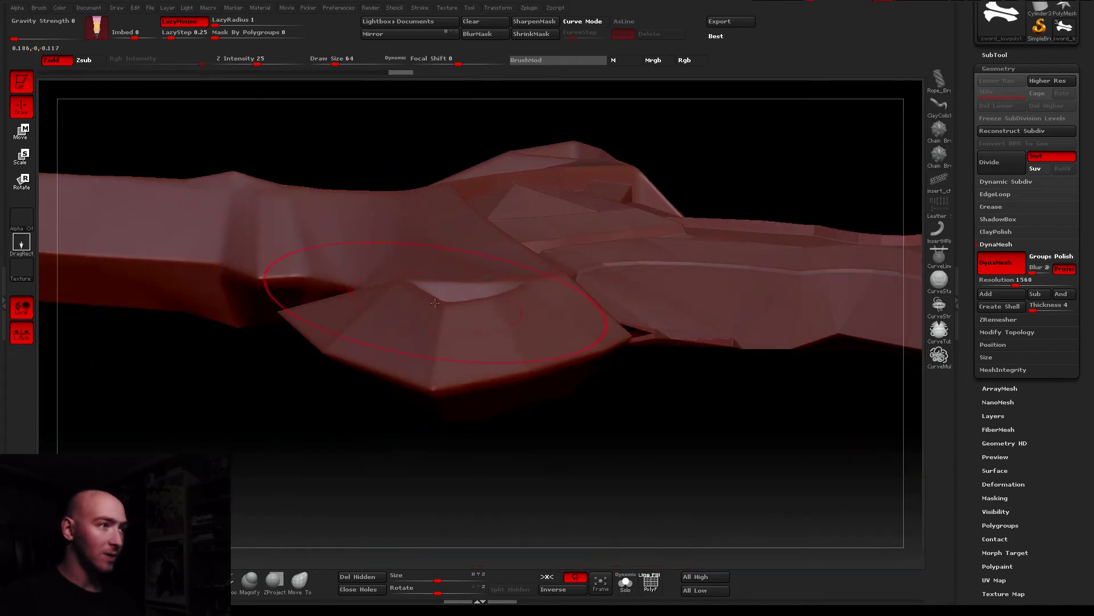
{"action": "mouse_move", "coordinate": [323, 274]}
{"action": "right_mouse_down"}
{"action": "mouse_move", "coordinate": [391, 342]}
{"action": "mouse_move", "coordinate": [866, 214]}
{"action": "right_mouse_up"}
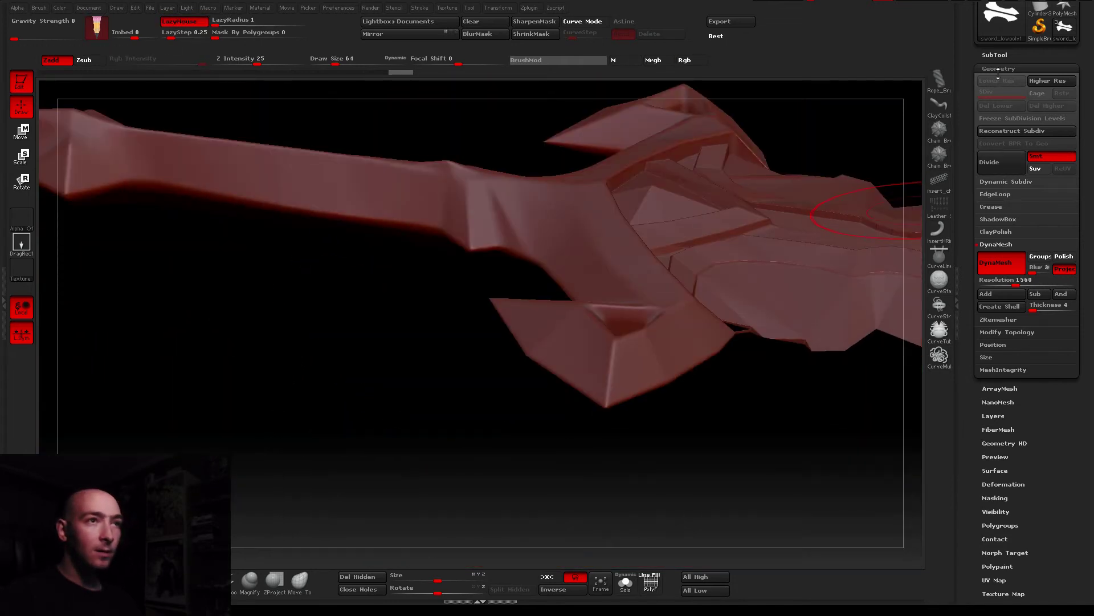
{"action": "left_click", "coordinate": [995, 56]}
{"action": "left_click", "coordinate": [997, 119]}
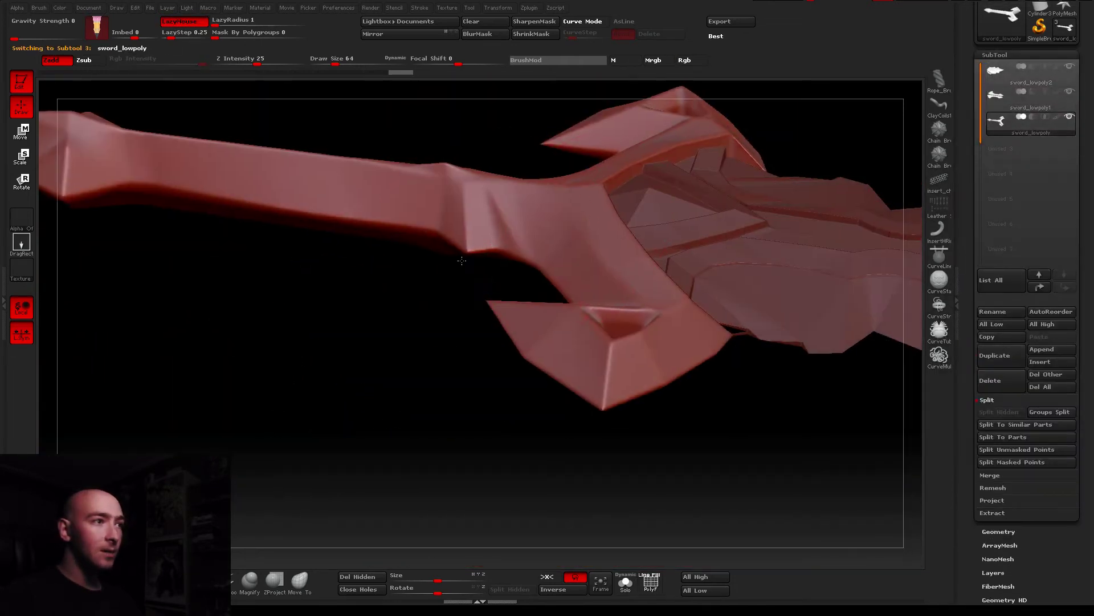
Select the sword_lowpoly2 ornament and DynaMesh it at Resolution 2592
{"action": "right_click_drag", "start_coordinate": [462, 261], "coordinate": [704, 171]}
{"action": "left_click", "coordinate": [995, 71]}
{"action": "mouse_move", "coordinate": [712, 239]}
{"action": "right_mouse_down"}
{"action": "mouse_move", "coordinate": [530, 322]}
{"action": "mouse_move", "coordinate": [427, 270]}
{"action": "mouse_move", "coordinate": [434, 54]}
{"action": "right_mouse_up"}
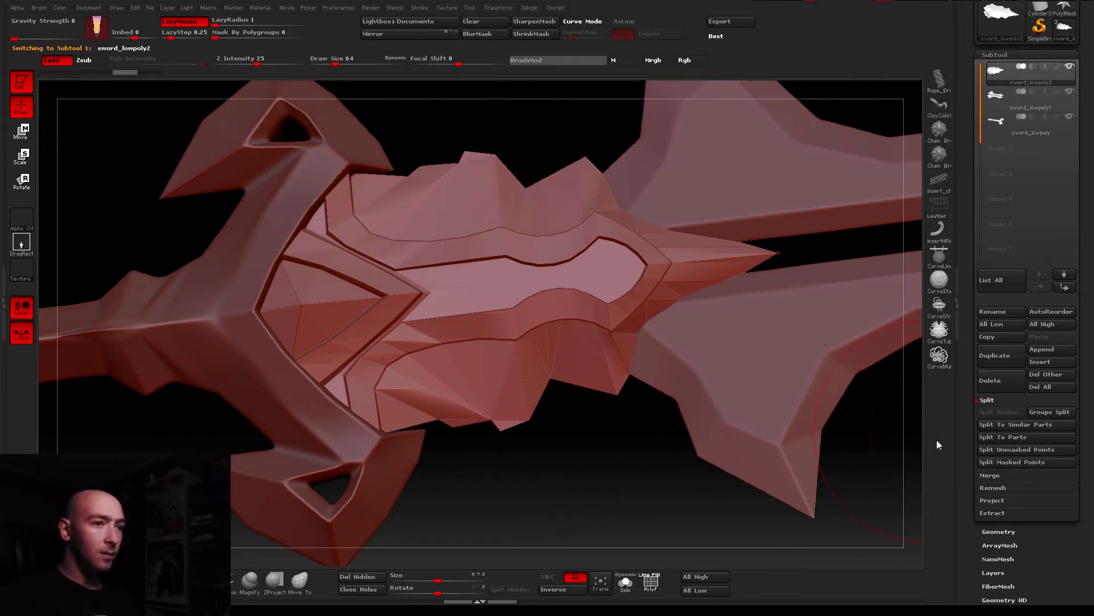
{"action": "left_click", "coordinate": [992, 531]}
{"action": "left_click_drag", "start_coordinate": [985, 285], "coordinate": [1010, 288]}
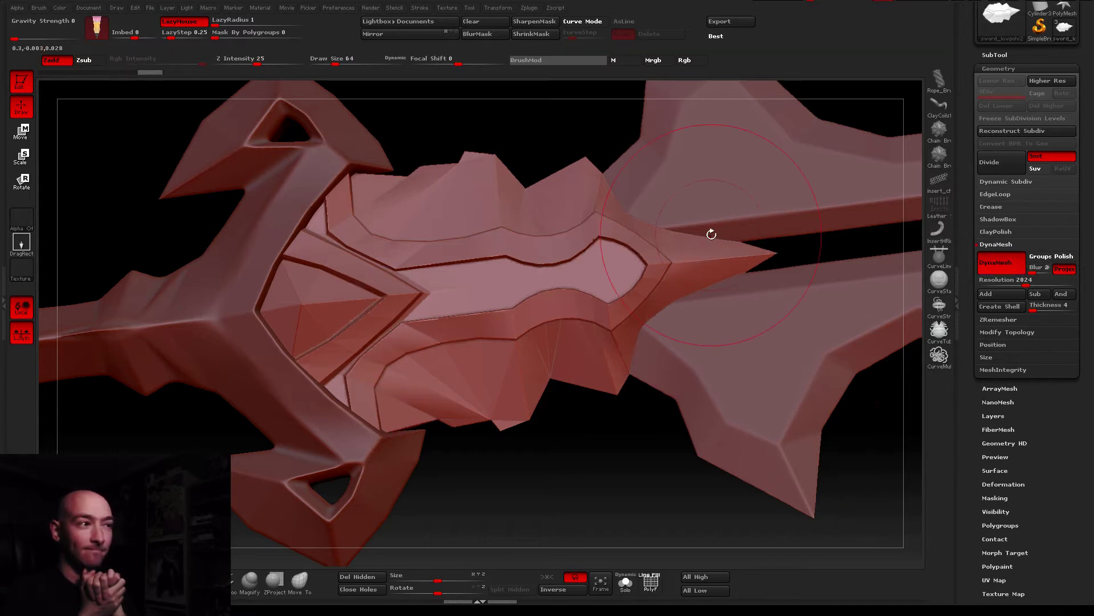
{"action": "left_click_drag", "start_coordinate": [477, 191], "coordinate": [409, 228]}
{"action": "mouse_move", "coordinate": [408, 227]}
{"action": "right_mouse_down"}
{"action": "mouse_move", "coordinate": [369, 309]}
{"action": "mouse_move", "coordinate": [272, 135]}
{"action": "mouse_move", "coordinate": [294, 171]}
{"action": "right_mouse_up"}
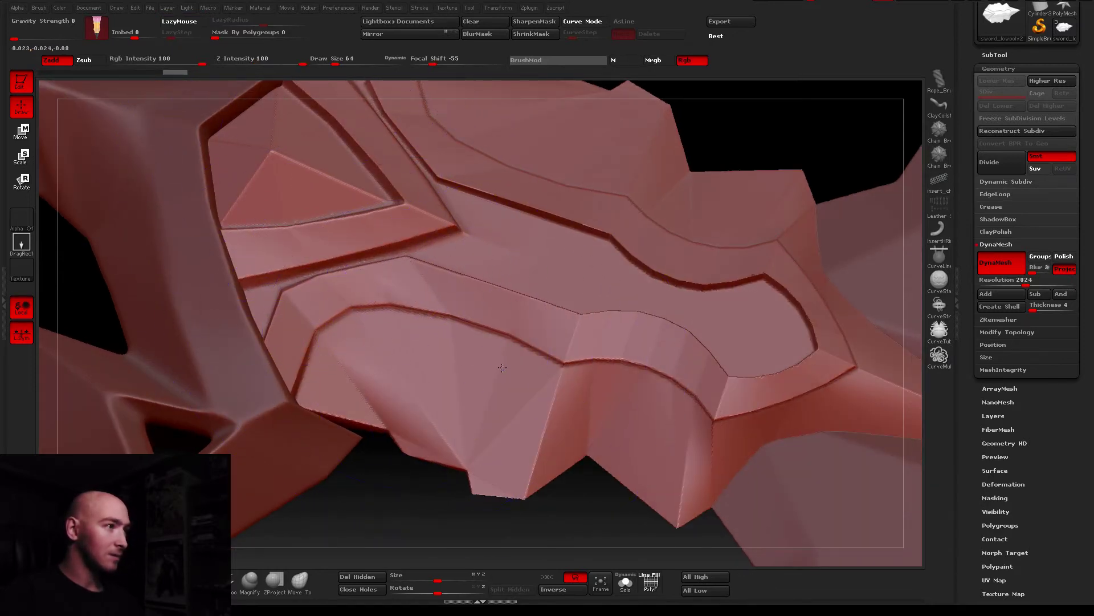
Enable Symmetry X and smooth the ornament's grooved panels
{"action": "key", "text": "ctrl"}
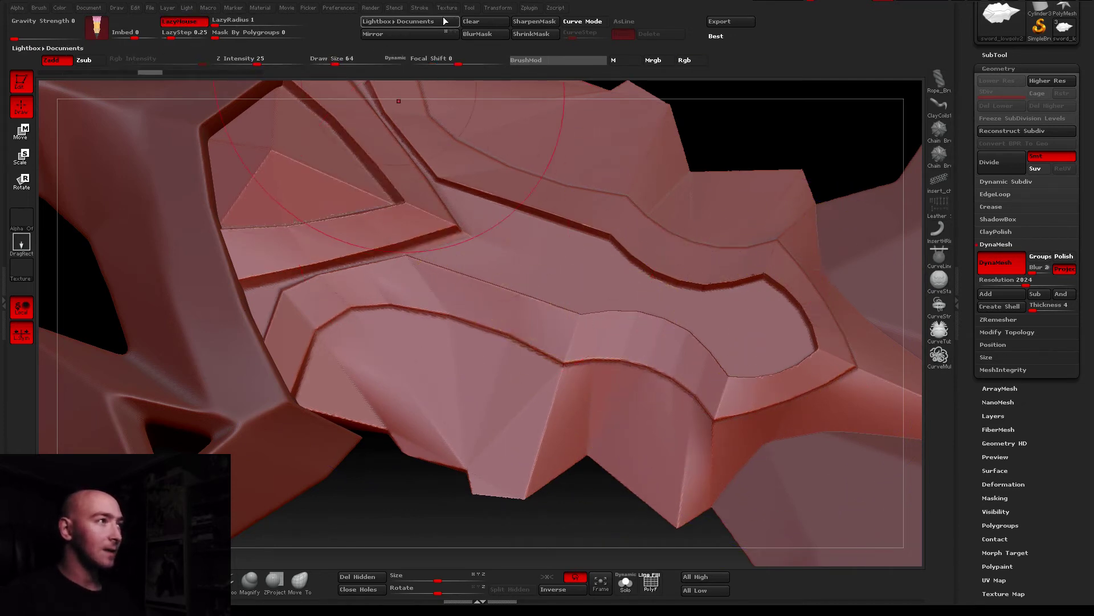
{"action": "left_click", "coordinate": [498, 8]}
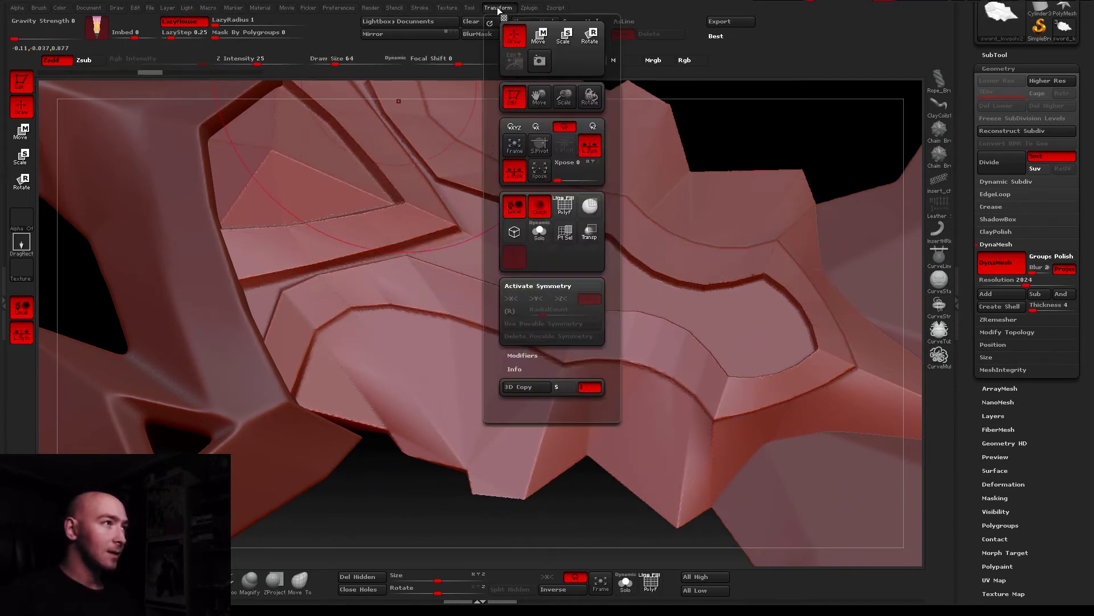
{"action": "left_click", "coordinate": [517, 288]}
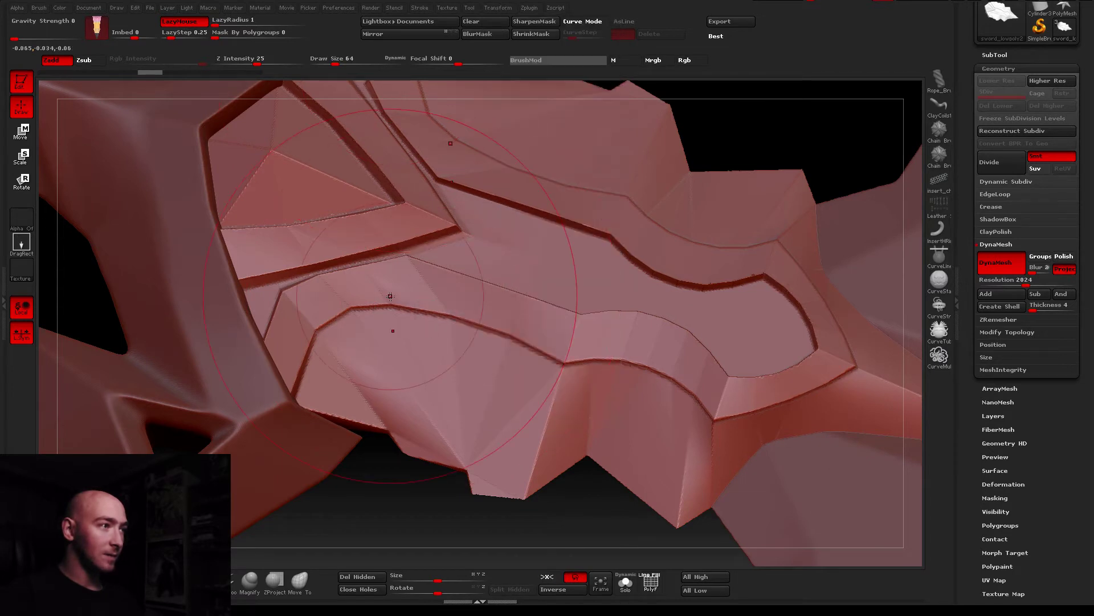
{"action": "right_click_drag", "start_coordinate": [330, 230], "coordinate": [313, 252]}
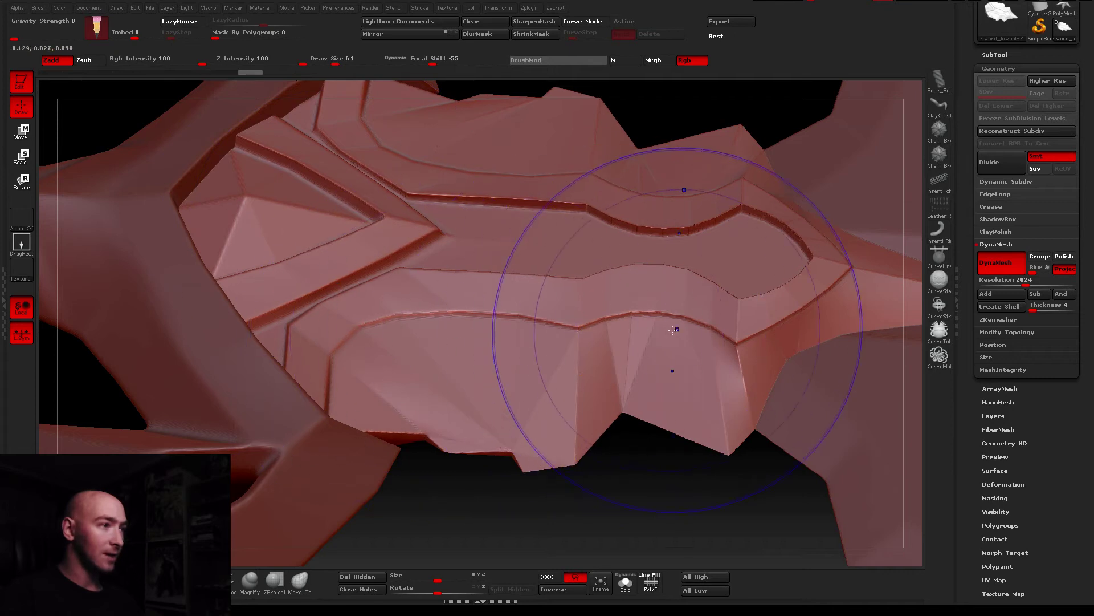
{"action": "key", "text": "b"}
{"action": "key", "text": "d"}
{"action": "key", "text": "s"}
{"action": "key", "text": "ctrl"}
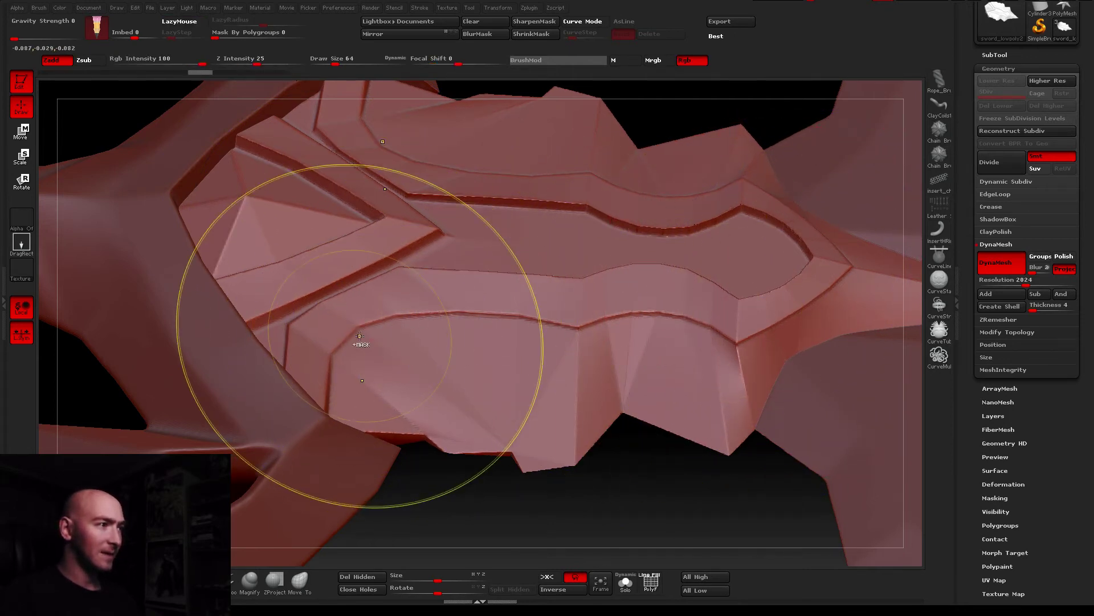
{"action": "mouse_move", "coordinate": [1043, 279]}
{"action": "left_mouse_down"}
{"action": "mouse_move", "coordinate": [1016, 283]}
{"action": "mouse_move", "coordinate": [1039, 286]}
{"action": "left_mouse_up"}
Save the tool as sword_lowpoly2 in the sword folder
{"action": "scroll", "coordinate": [965, 46], "scroll_direction": "up", "scroll_amount": 2}
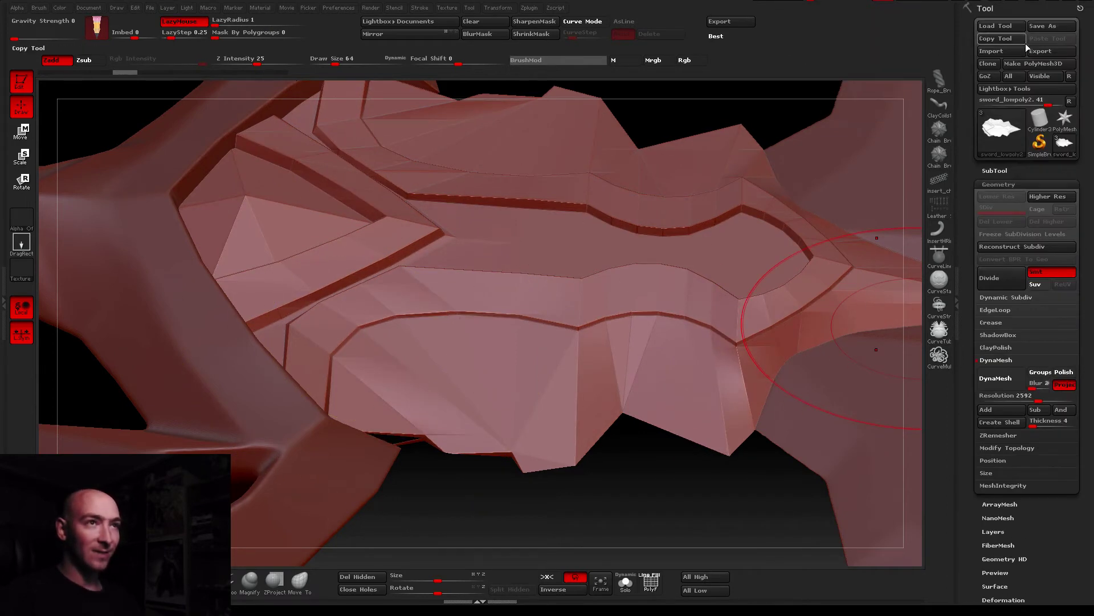
{"action": "key", "text": "ctrl+s"}
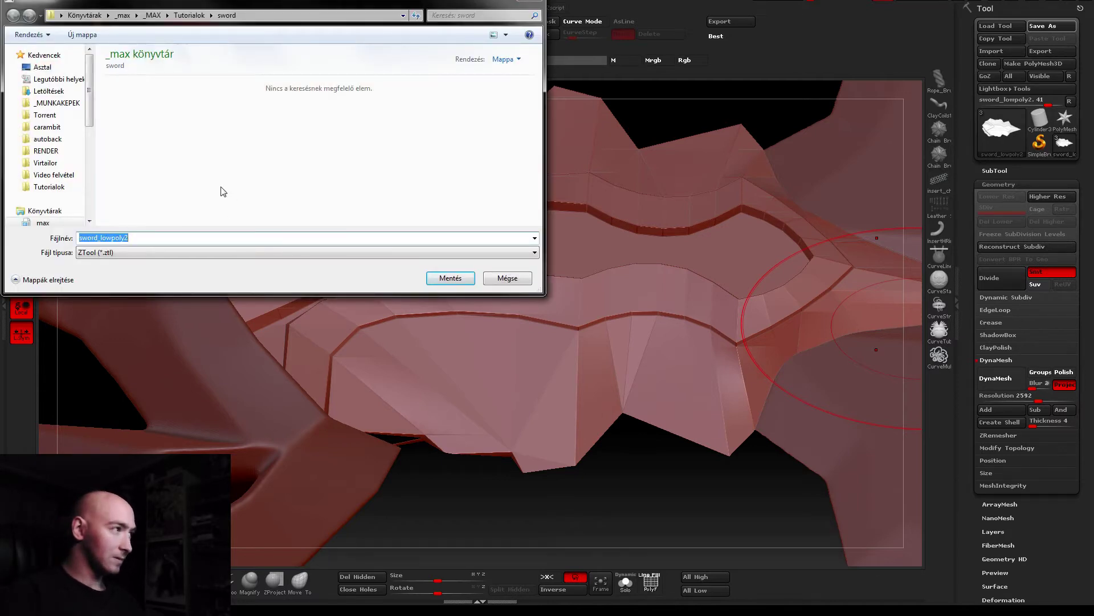
{"action": "left_click", "coordinate": [454, 283]}
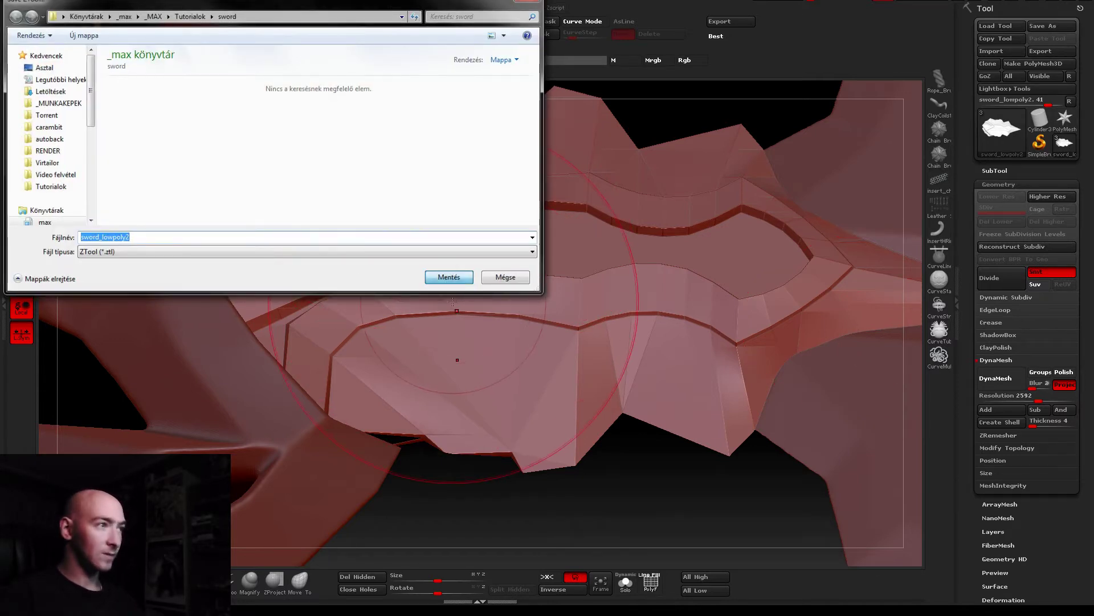
{"action": "right_click_drag", "start_coordinate": [600, 309], "coordinate": [561, 301]}
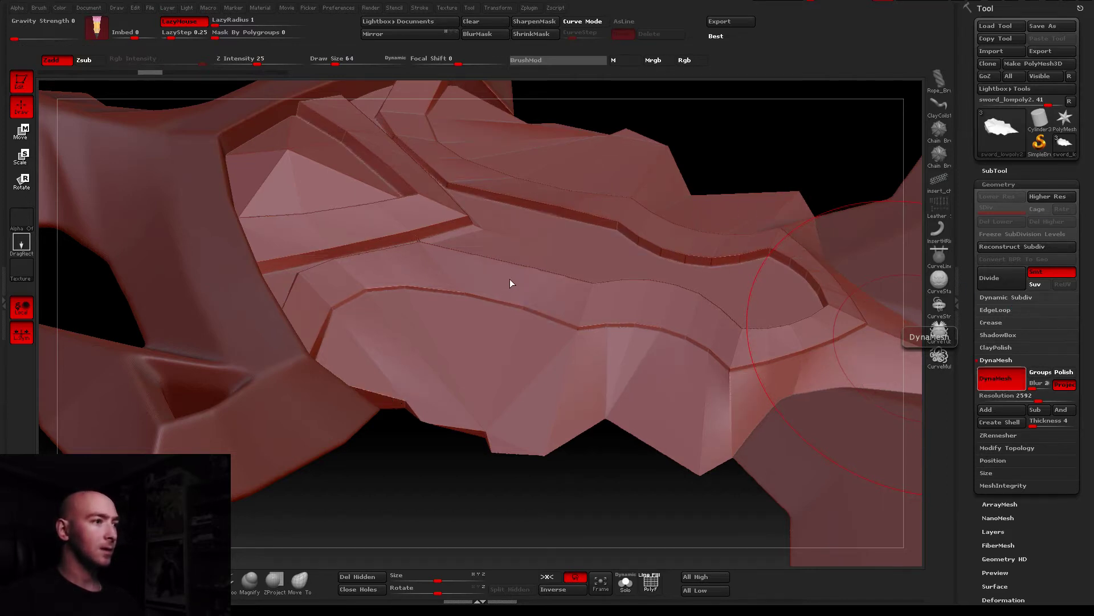
{"action": "mouse_move", "coordinate": [511, 282]}
{"action": "right_mouse_down"}
{"action": "mouse_move", "coordinate": [383, 319]}
{"action": "mouse_move", "coordinate": [349, 184]}
{"action": "mouse_move", "coordinate": [421, 236]}
{"action": "right_mouse_up"}
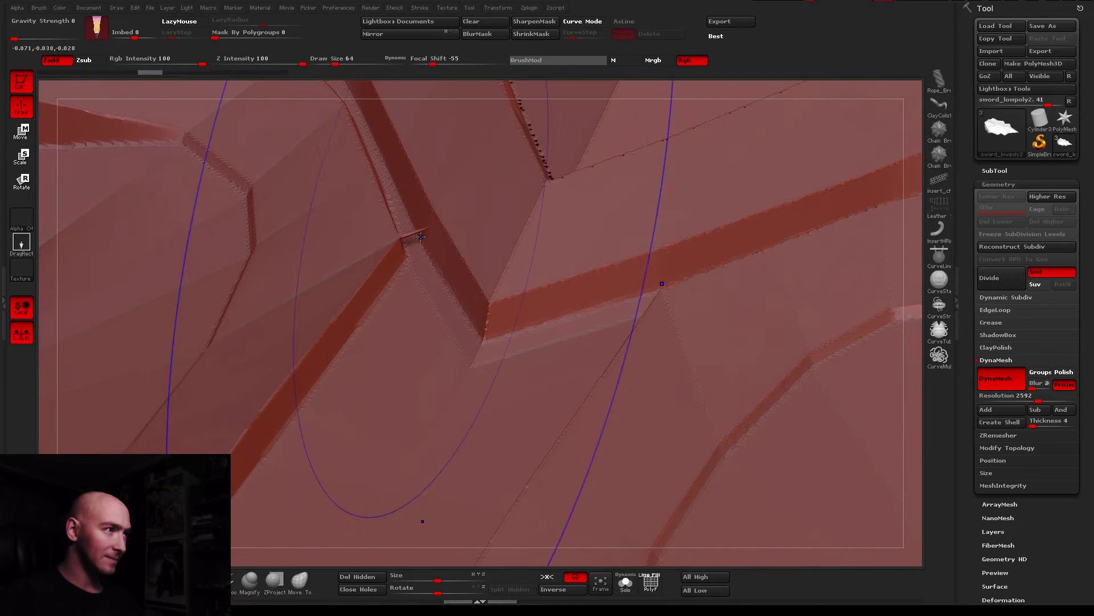
{"action": "key", "text": "shift"}
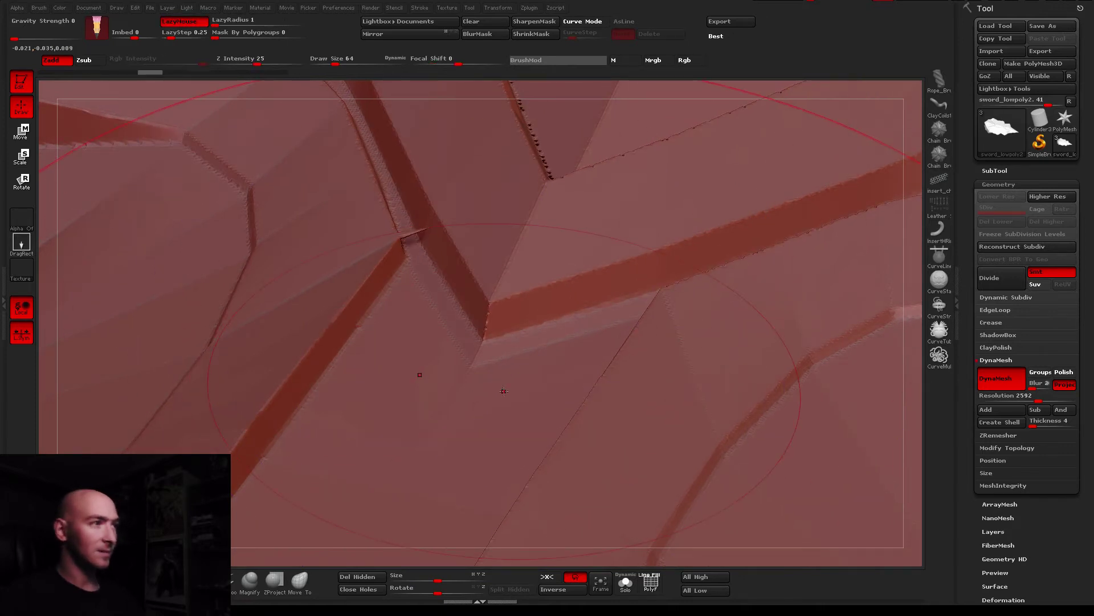
{"action": "right_click_drag", "start_coordinate": [504, 391], "coordinate": [433, 274]}
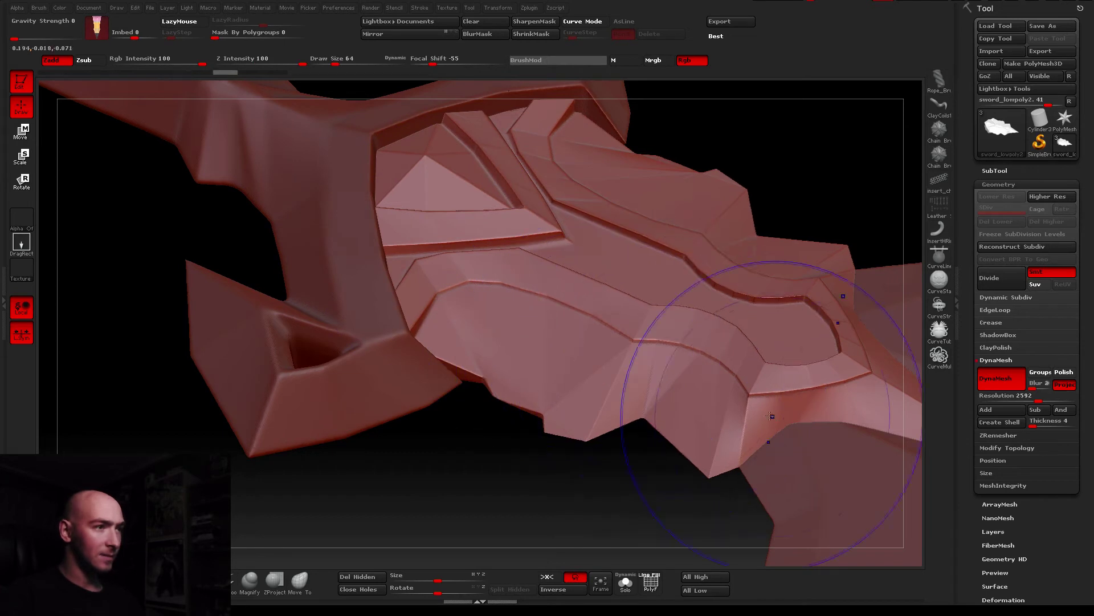
{"action": "mouse_move", "coordinate": [470, 201]}
{"action": "right_mouse_down"}
{"action": "mouse_move", "coordinate": [560, 269]}
{"action": "mouse_move", "coordinate": [559, 190]}
{"action": "right_mouse_up"}
{"action": "mouse_move", "coordinate": [610, 306]}
{"action": "right_mouse_down"}
{"action": "mouse_move", "coordinate": [518, 293]}
{"action": "mouse_move", "coordinate": [481, 249]}
{"action": "mouse_move", "coordinate": [480, 342]}
{"action": "mouse_move", "coordinate": [901, 171]}
{"action": "right_mouse_up"}
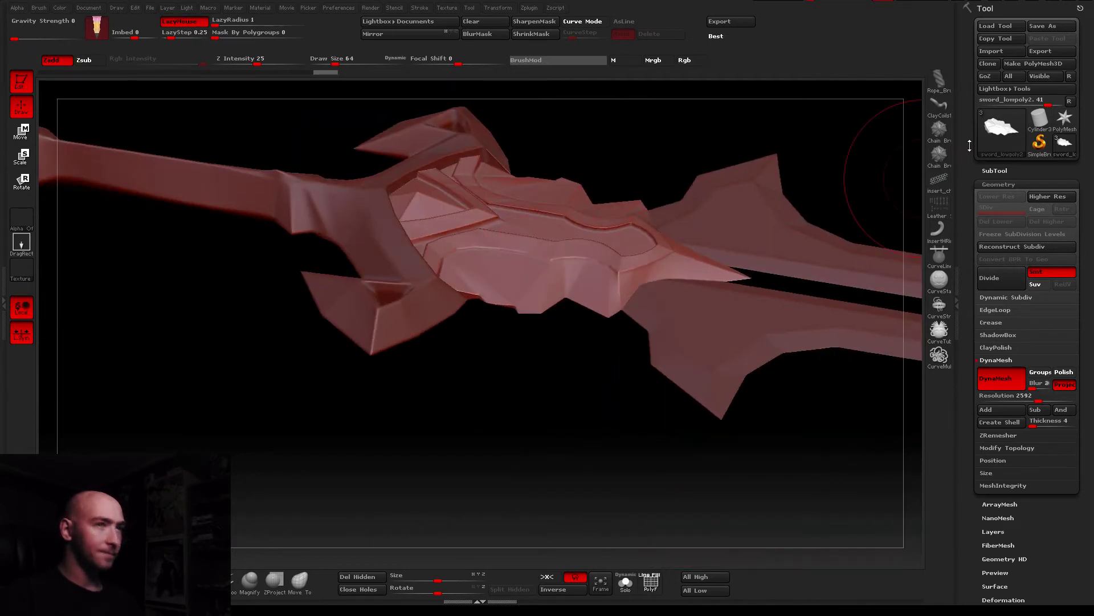
Move sword_lowpoly1 to the top of the subtool list
{"action": "left_click", "coordinate": [995, 170]}
{"action": "mouse_move", "coordinate": [996, 137]}
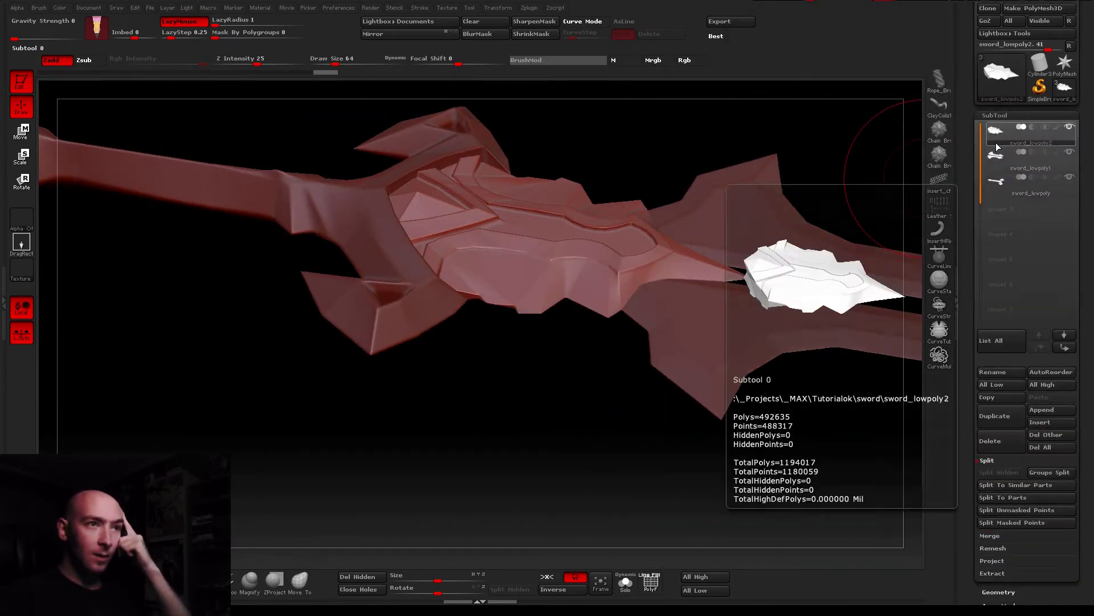
{"action": "mouse_move", "coordinate": [738, 183]}
{"action": "right_mouse_down"}
{"action": "mouse_move", "coordinate": [559, 344]}
{"action": "mouse_move", "coordinate": [512, 344]}
{"action": "mouse_move", "coordinate": [708, 232]}
{"action": "right_mouse_up"}
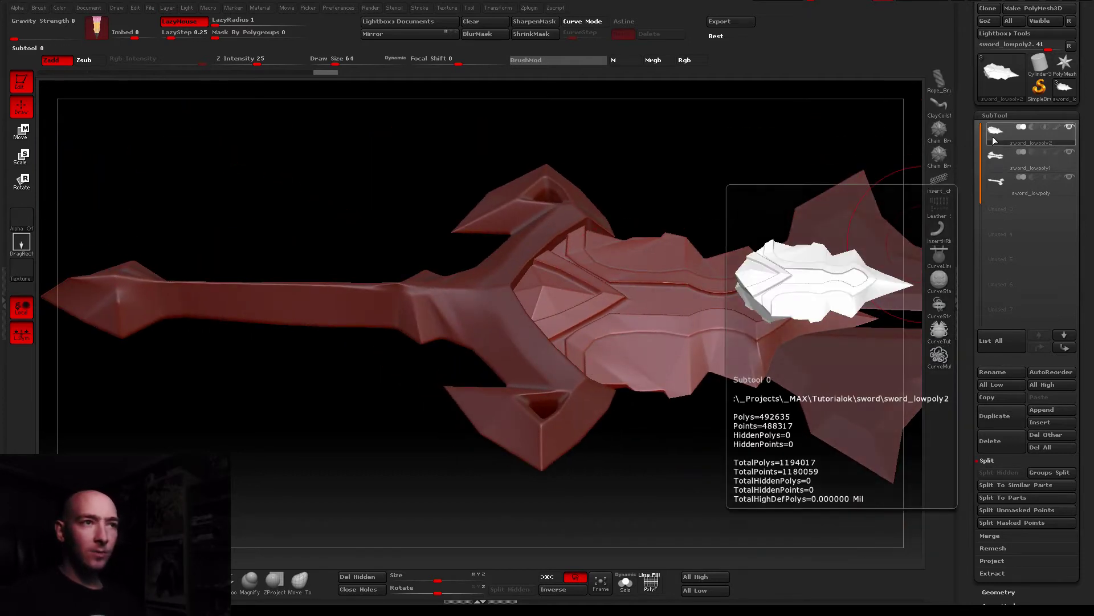
{"action": "left_click", "coordinate": [996, 185]}
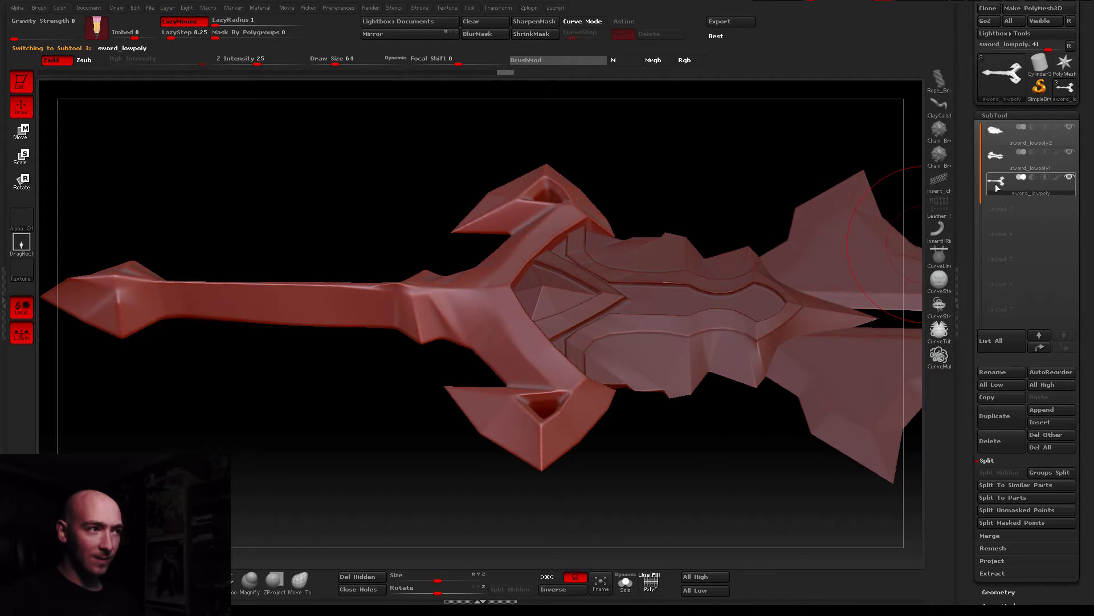
{"action": "left_click", "coordinate": [996, 166]}
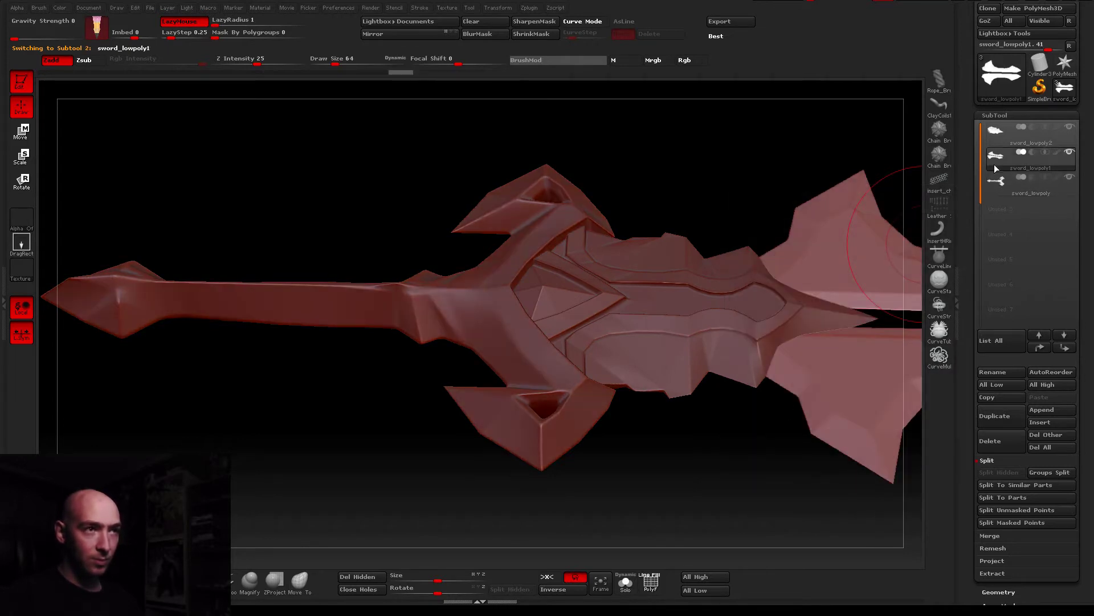
{"action": "left_click", "coordinate": [996, 181]}
{"action": "mouse_move", "coordinate": [997, 159]}
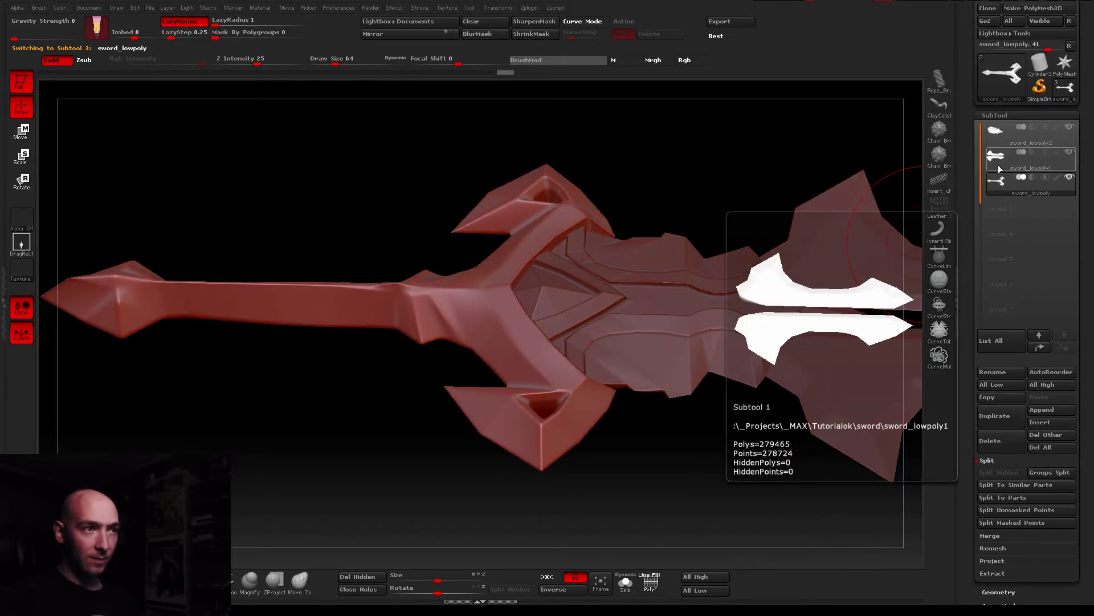
{"action": "left_click", "coordinate": [997, 166]}
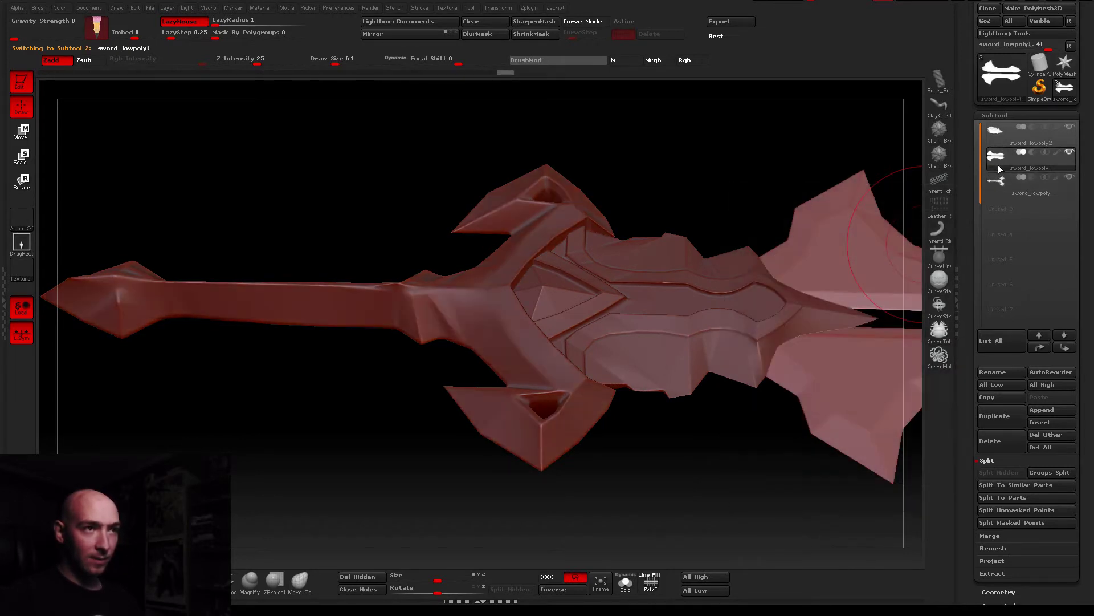
{"action": "left_click", "coordinate": [1040, 348]}
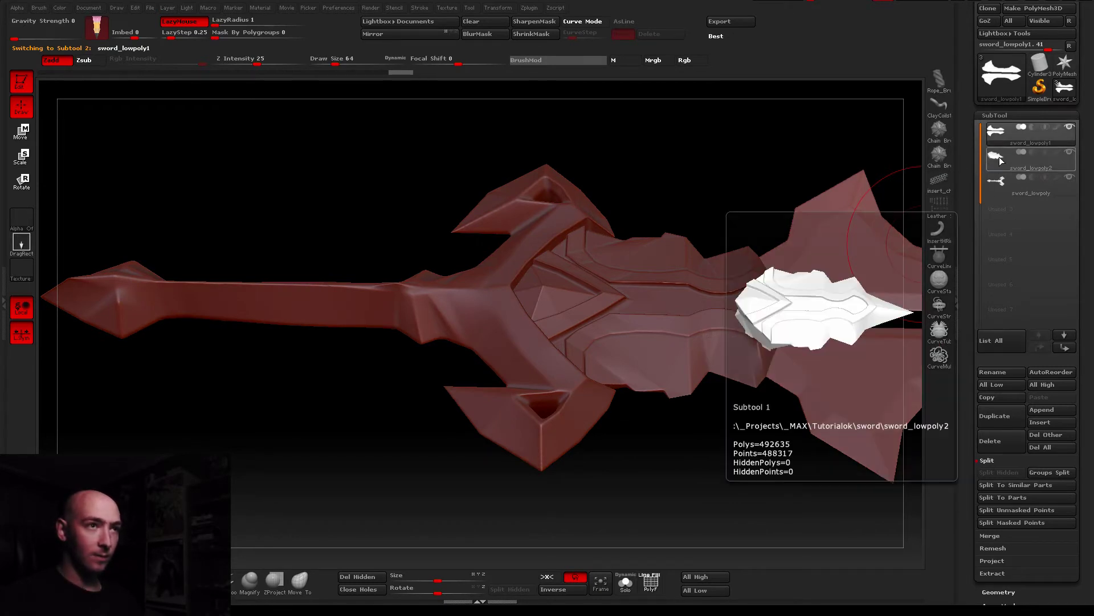
{"action": "left_click", "coordinate": [1000, 158]}
{"action": "left_click", "coordinate": [999, 144]}
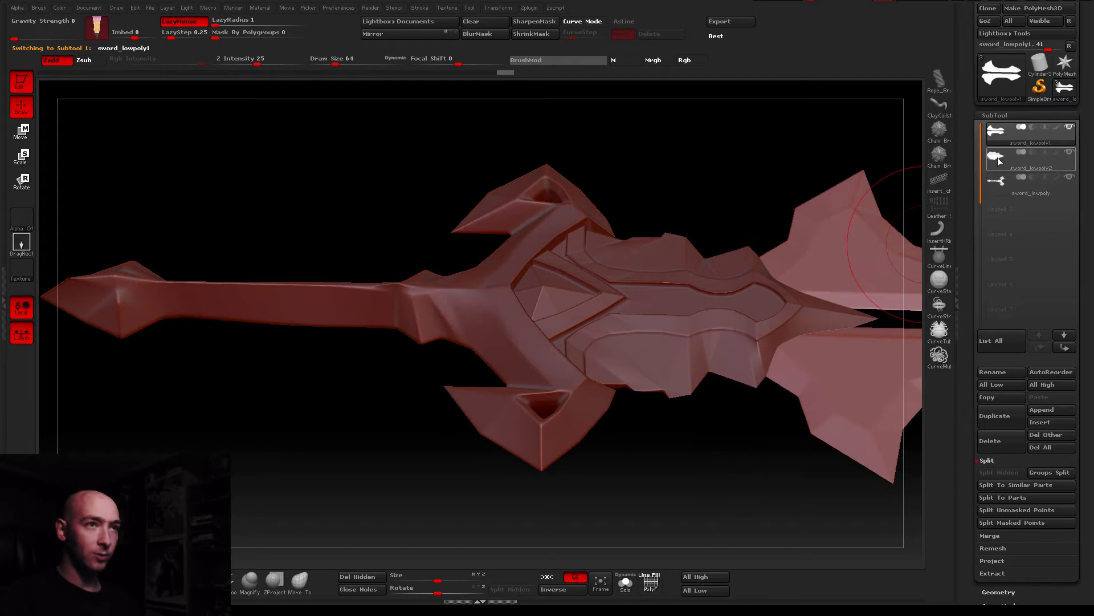
Save the sword as sword_lowpoly1, cancel a repeat save, and reselect sword_lowpoly
{"action": "scroll", "coordinate": [963, 115], "scroll_direction": "up", "scroll_amount": 2}
{"action": "left_click", "coordinate": [1052, 26]}
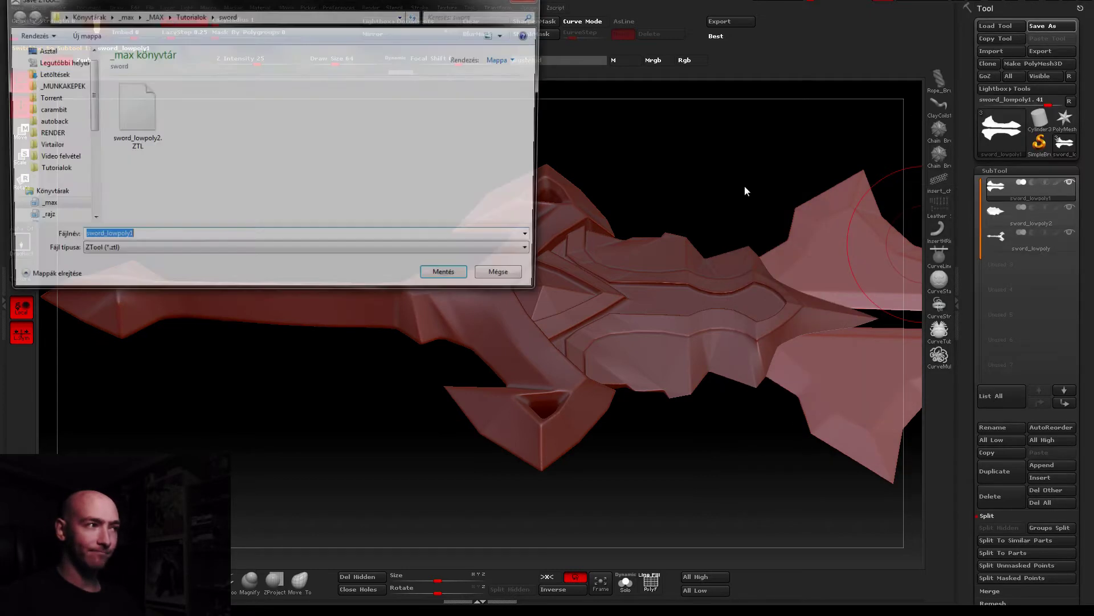
{"action": "left_click", "coordinate": [451, 278]}
{"action": "left_click_drag", "start_coordinate": [627, 456], "coordinate": [683, 340]}
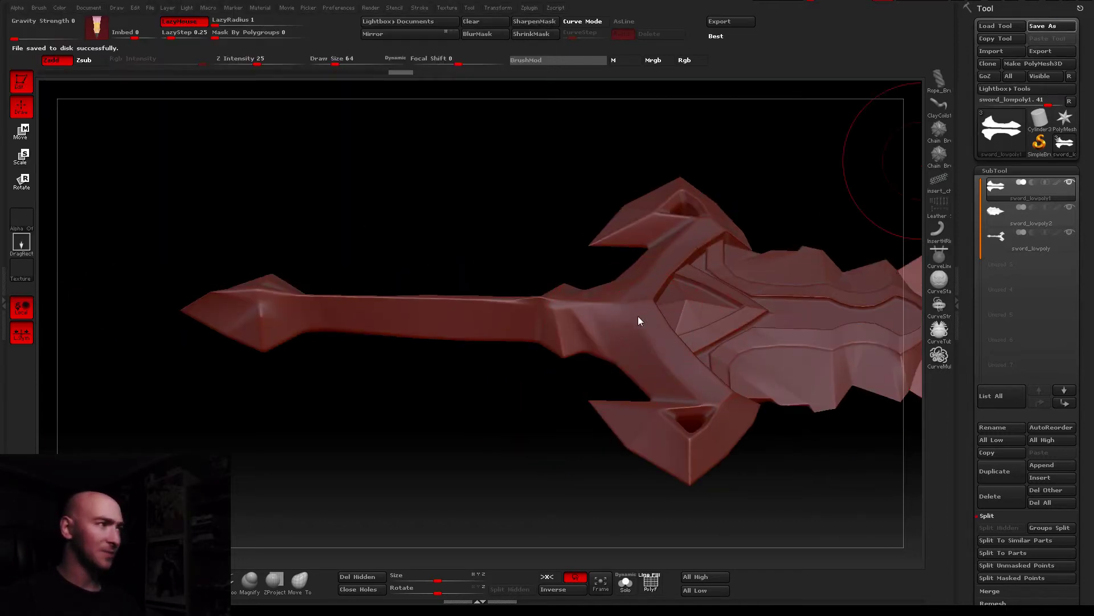
{"action": "key", "text": "ctrl+s"}
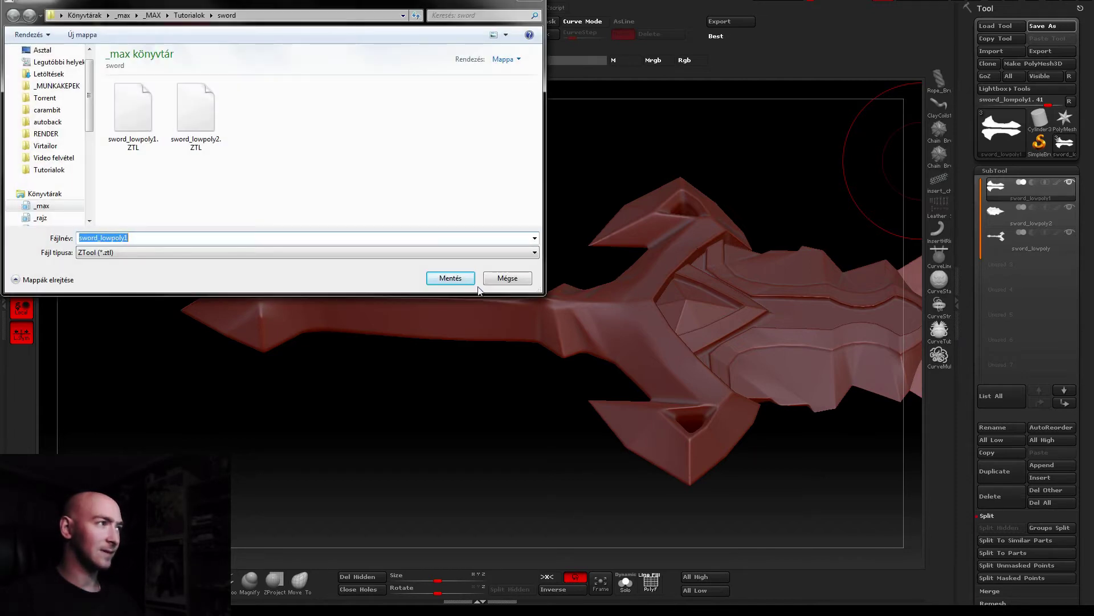
{"action": "left_click", "coordinate": [499, 278]}
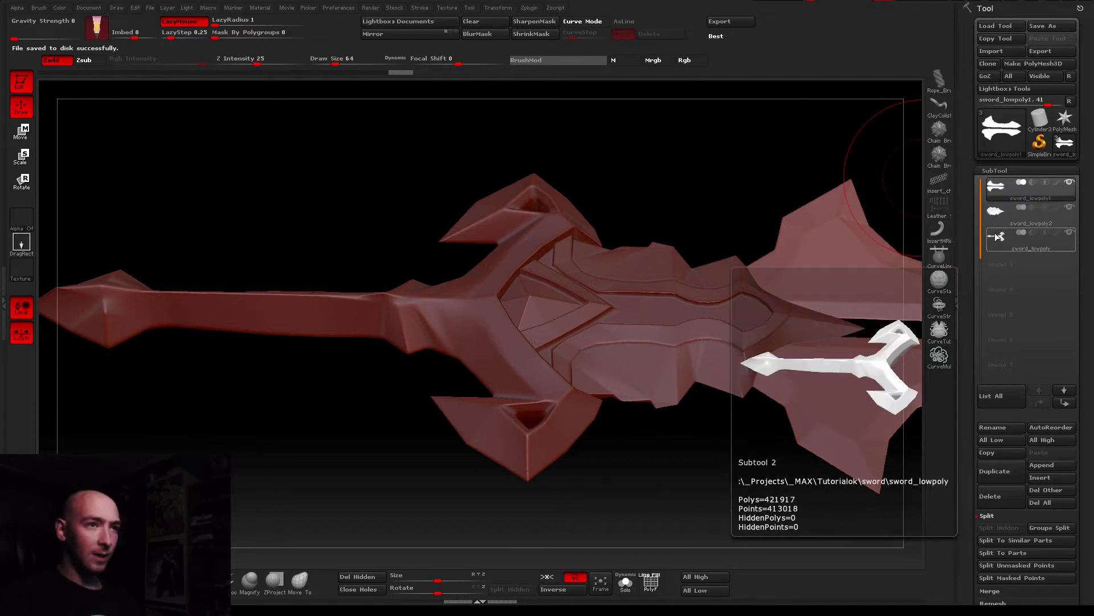
{"action": "left_click", "coordinate": [997, 236]}
{"action": "mouse_move", "coordinate": [416, 289]}
{"action": "left_mouse_down", "text": "alt"}
{"action": "mouse_move", "coordinate": [621, 305]}
{"action": "mouse_move", "coordinate": [606, 245]}
{"action": "left_mouse_up", "text": "alt"}
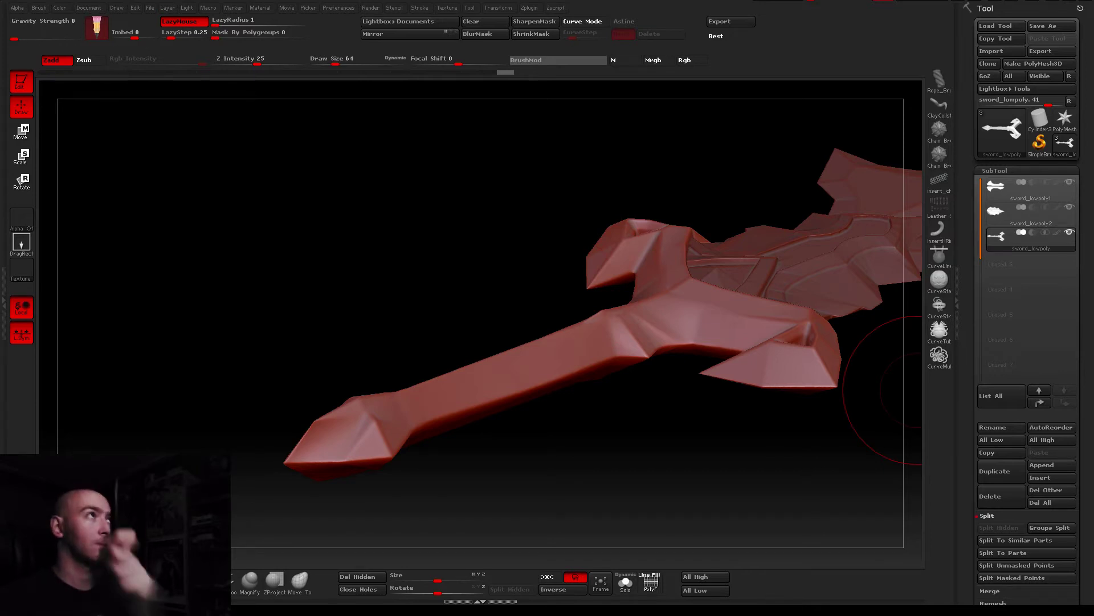
Shrink Draw Size from 64 to 11 and inspect the guard's underside and triangular hole
{"action": "mouse_move", "coordinate": [741, 370]}
{"action": "left_mouse_down"}
{"action": "mouse_move", "coordinate": [582, 350]}
{"action": "mouse_move", "coordinate": [579, 394]}
{"action": "mouse_move", "coordinate": [397, 278]}
{"action": "mouse_move", "coordinate": [410, 251]}
{"action": "mouse_move", "coordinate": [403, 98]}
{"action": "left_mouse_up"}
{"action": "left_click_drag", "start_coordinate": [342, 62], "coordinate": [322, 62]}
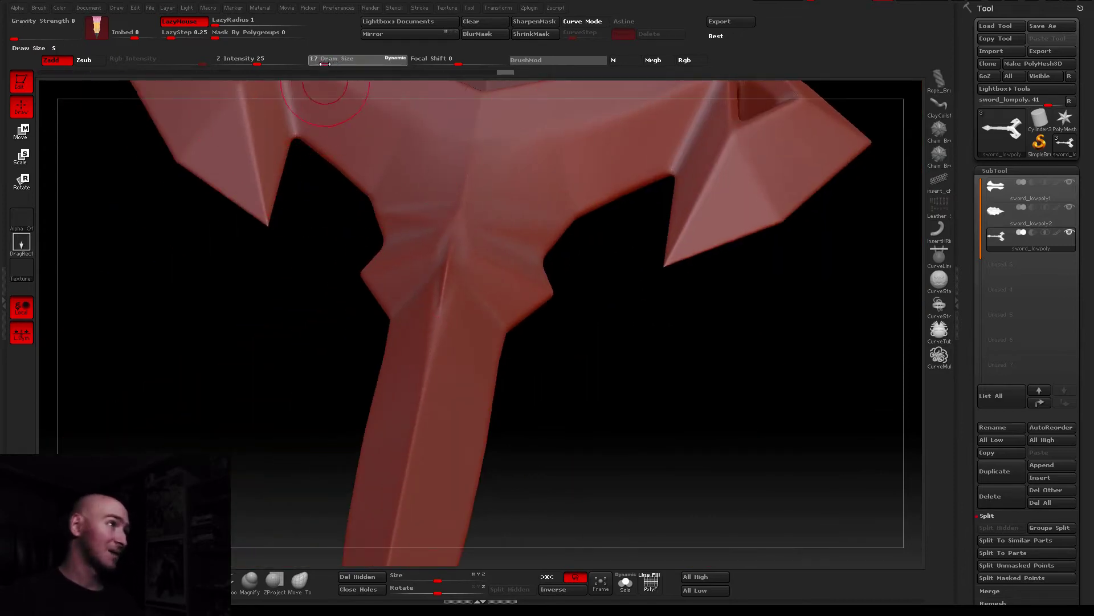
{"action": "left_click_drag", "start_coordinate": [439, 298], "coordinate": [422, 309]}
{"action": "left_click_drag", "start_coordinate": [469, 344], "coordinate": [577, 379]}
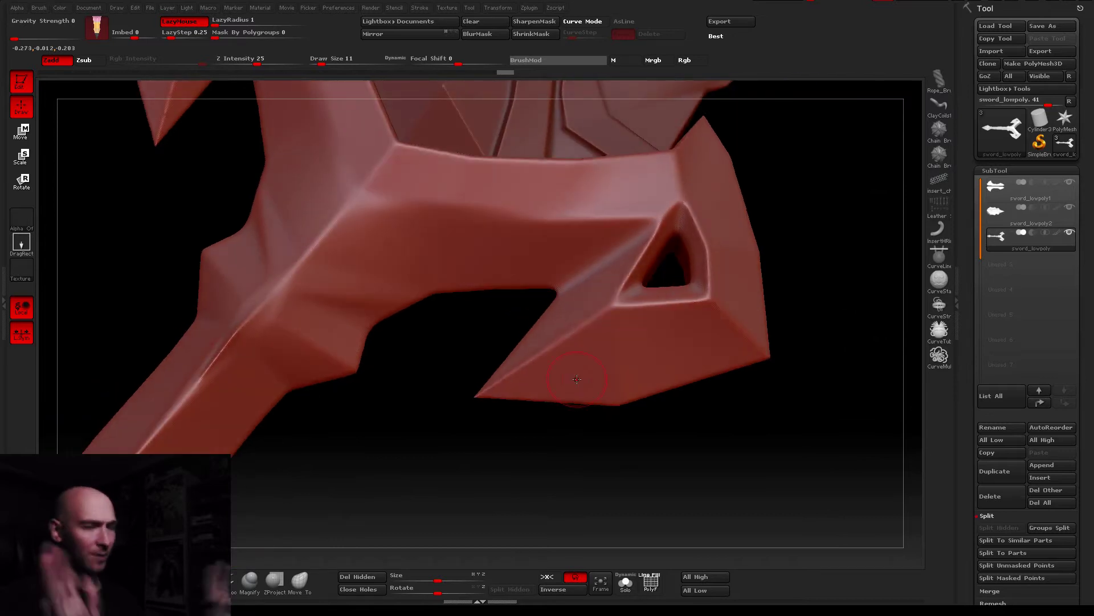
{"action": "left_click_drag", "start_coordinate": [576, 434], "coordinate": [937, 472]}
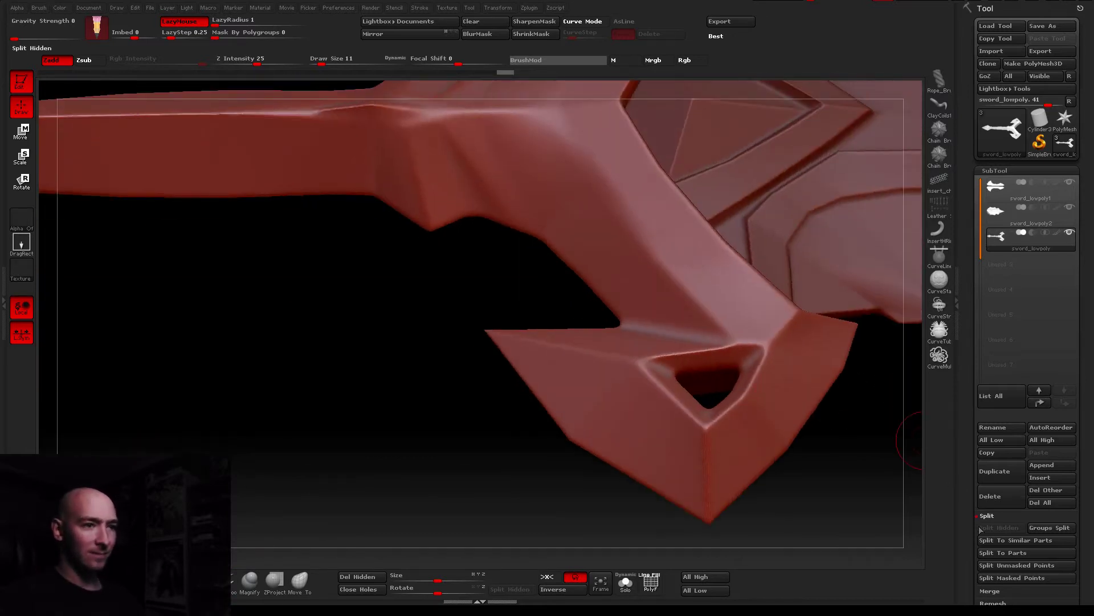
{"action": "scroll", "coordinate": [981, 525], "scroll_direction": "down", "scroll_amount": 3}
Add sculpting layer Untitled Layer 1 and shrink Draw Size from 11 to 5 at the crossguard
{"action": "left_click", "coordinate": [992, 557]}
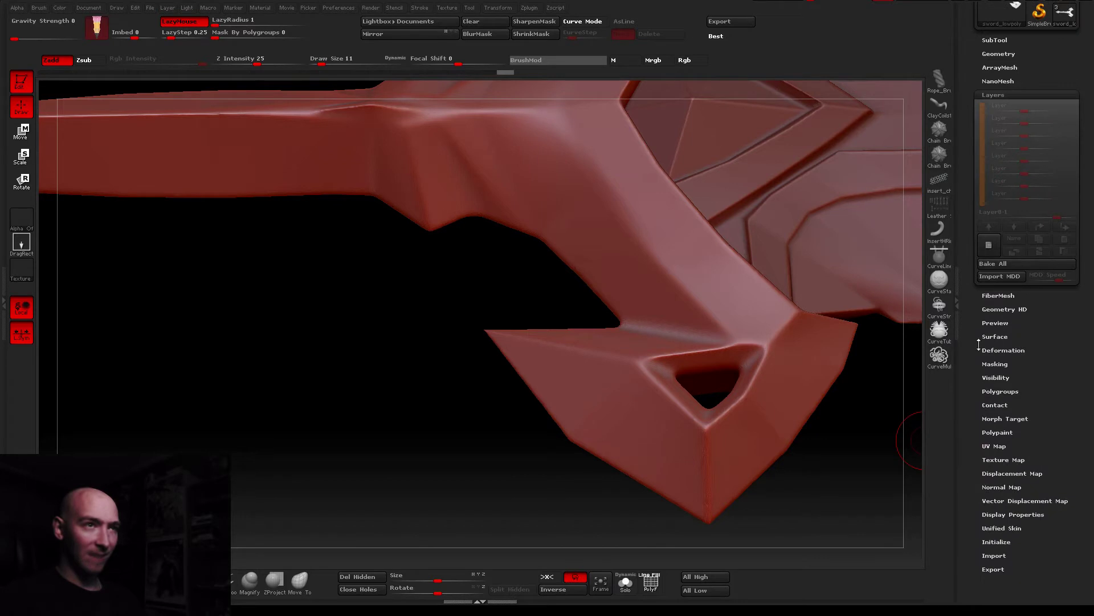
{"action": "left_click", "coordinate": [989, 245]}
{"action": "left_click_drag", "start_coordinate": [399, 342], "coordinate": [569, 341]}
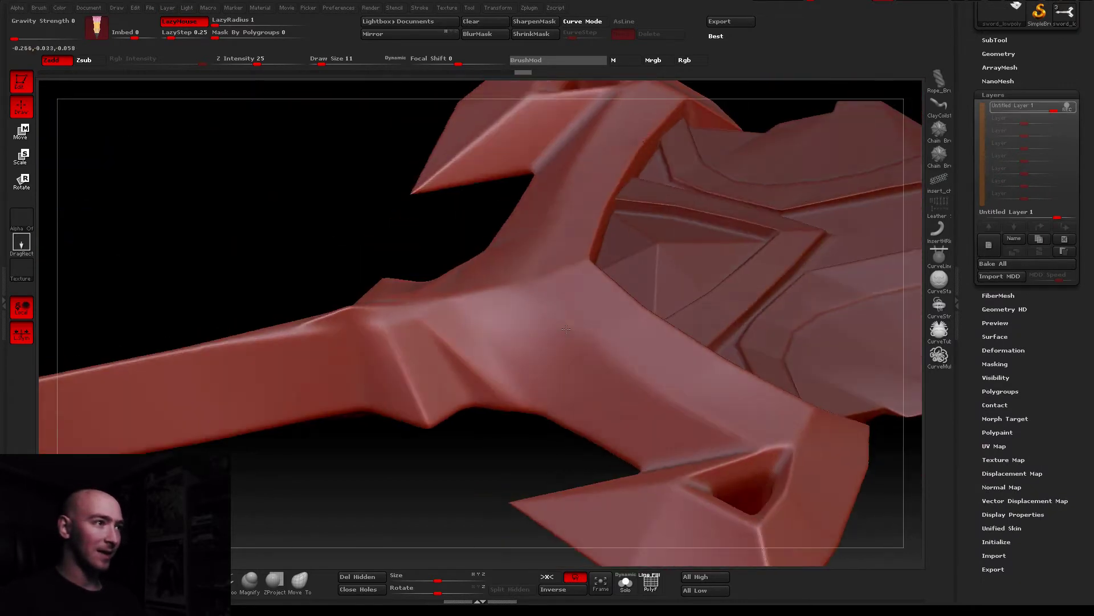
{"action": "right_click_drag", "start_coordinate": [568, 341], "coordinate": [539, 263]}
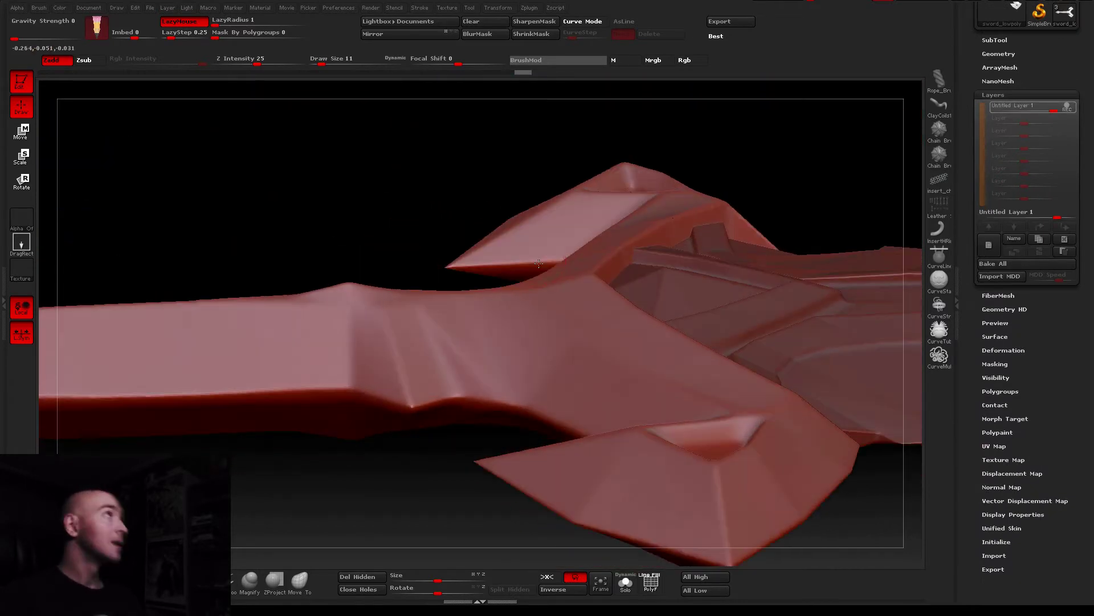
{"action": "mouse_move", "coordinate": [564, 303]}
{"action": "right_mouse_down"}
{"action": "mouse_move", "coordinate": [552, 319]}
{"action": "mouse_move", "coordinate": [565, 321]}
{"action": "mouse_move", "coordinate": [568, 370]}
{"action": "mouse_move", "coordinate": [602, 385]}
{"action": "mouse_move", "coordinate": [626, 277]}
{"action": "right_mouse_up"}
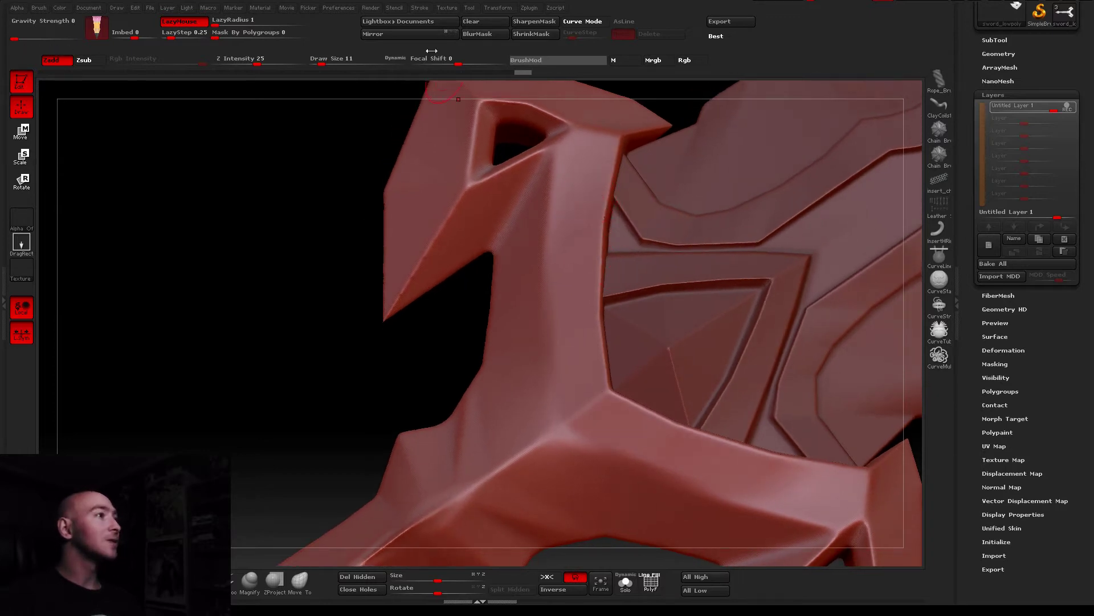
{"action": "left_click_drag", "start_coordinate": [327, 59], "coordinate": [323, 59]}
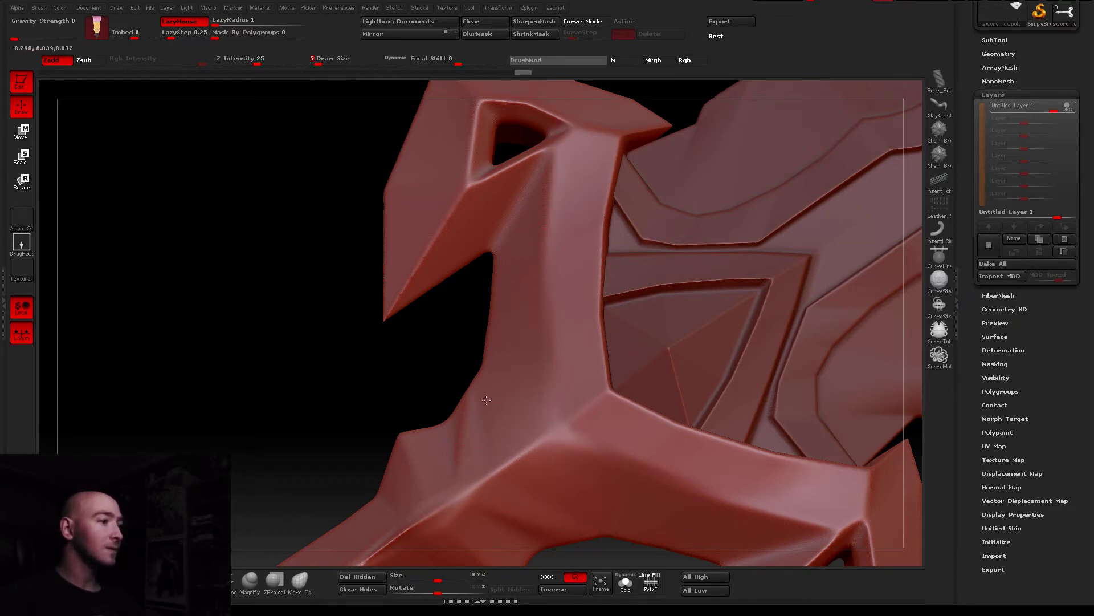
{"action": "right_click_drag", "start_coordinate": [486, 400], "coordinate": [425, 386], "text": "alt"}
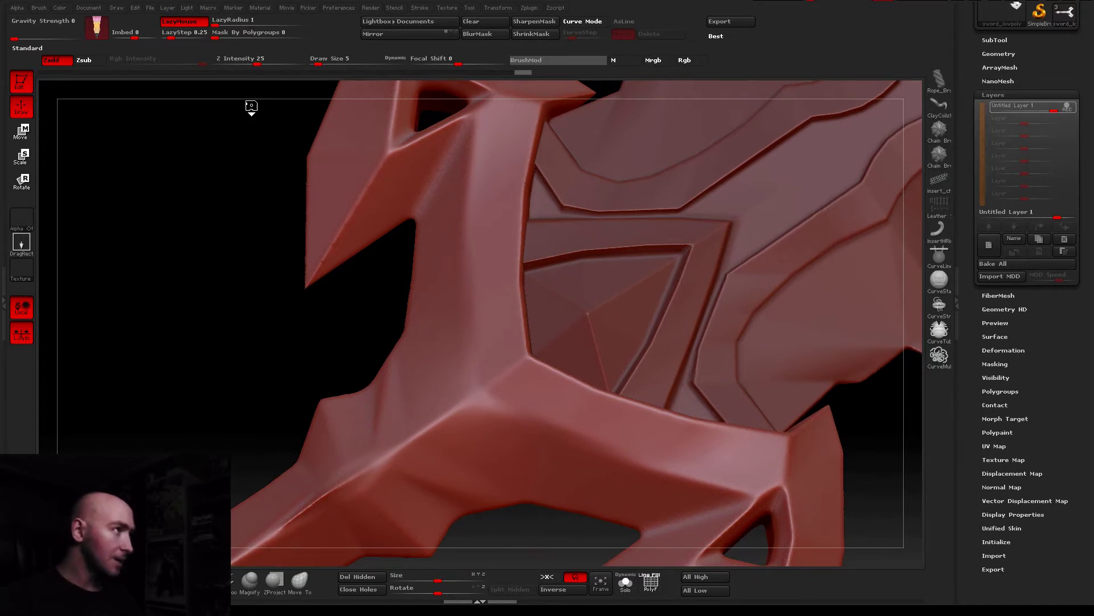
Set DamStandard to carve inward and enable LazyMouse stroke smoothing
{"action": "left_click", "coordinate": [82, 60]}
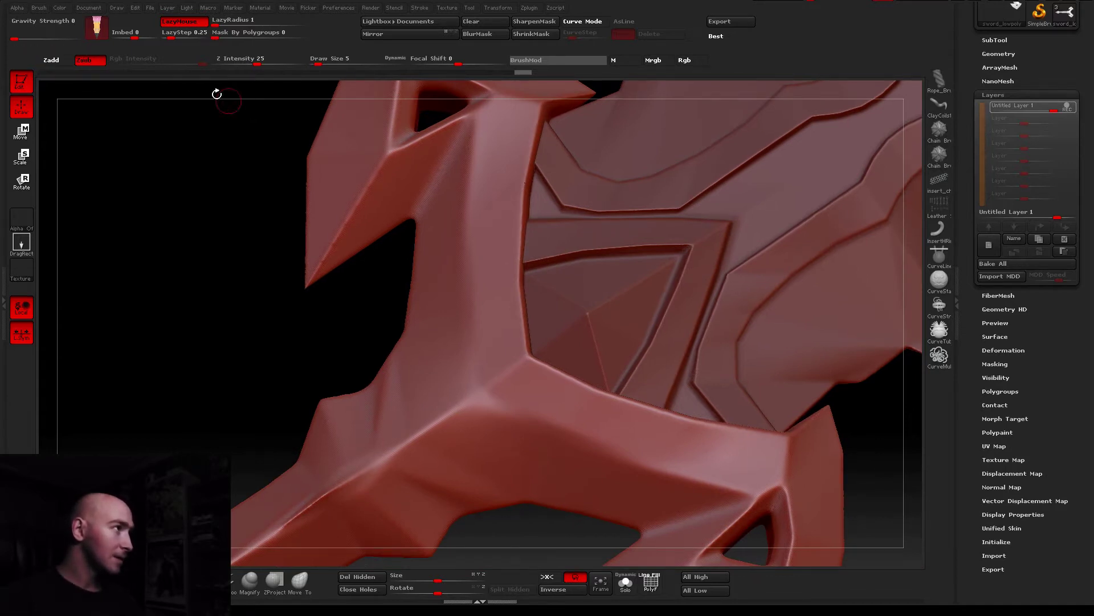
{"action": "left_click_drag", "start_coordinate": [422, 152], "coordinate": [420, 208]}
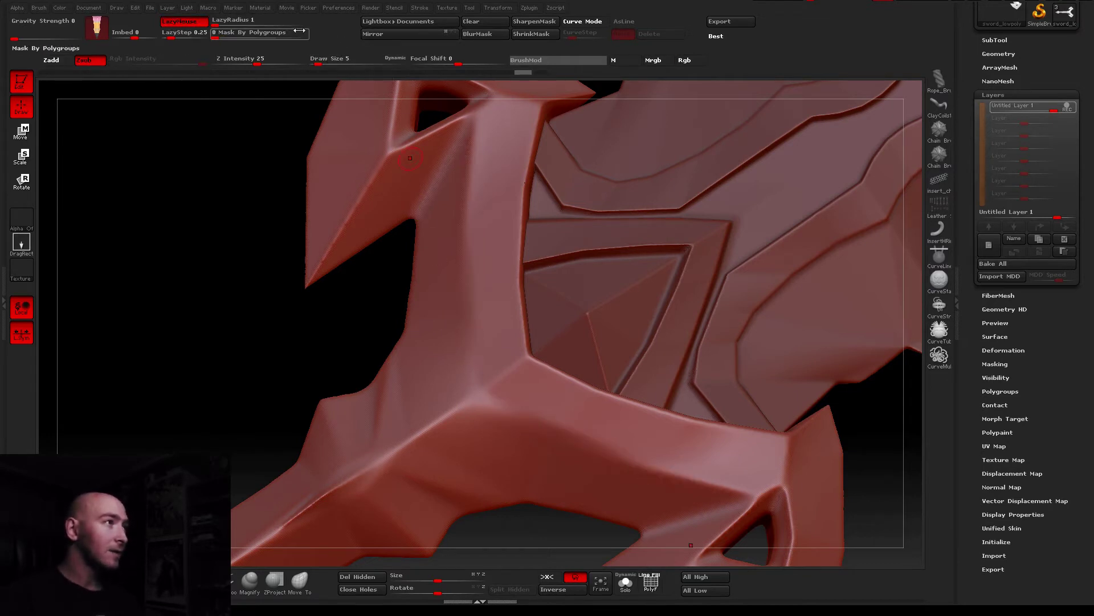
{"action": "left_click_drag", "start_coordinate": [217, 20], "coordinate": [235, 28]}
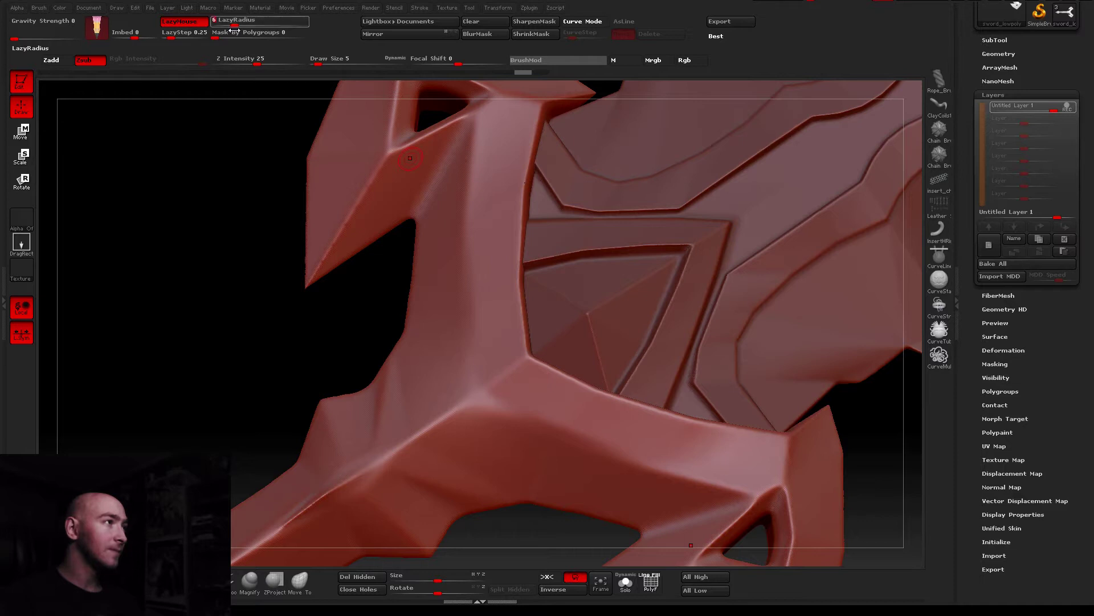
{"action": "left_click", "coordinate": [422, 8]}
{"action": "left_click", "coordinate": [451, 142]}
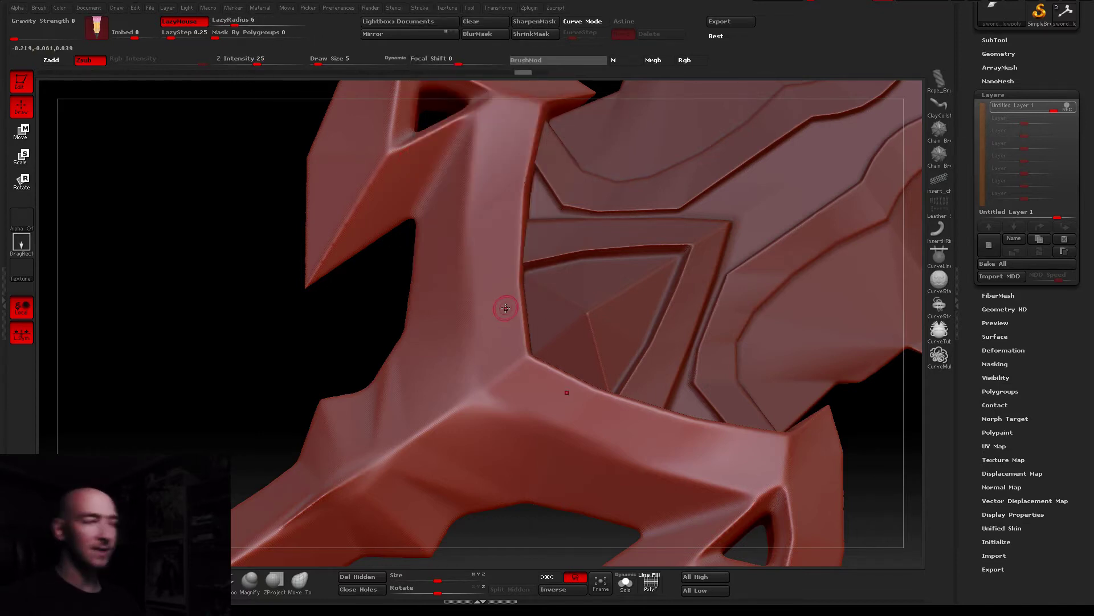
{"action": "left_click", "coordinate": [371, 8]}
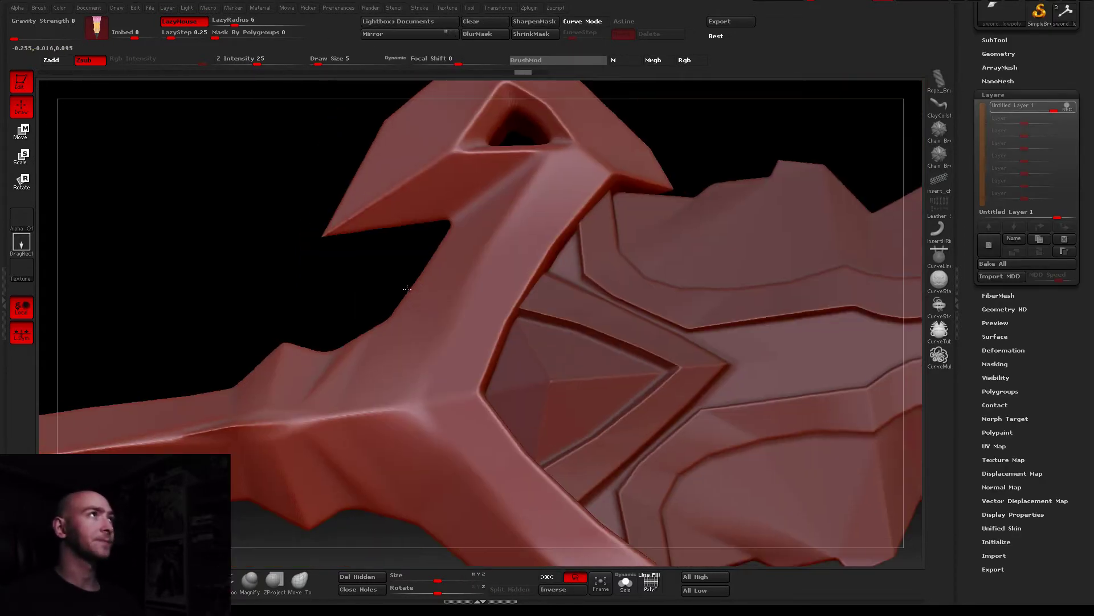
Raise LazyRadius to 30 and boost brush strength and size, undoing failed groove strokes
{"action": "mouse_move", "coordinate": [464, 264]}
{"action": "right_mouse_down"}
{"action": "mouse_move", "coordinate": [448, 313]}
{"action": "mouse_move", "coordinate": [440, 206]}
{"action": "right_mouse_up"}
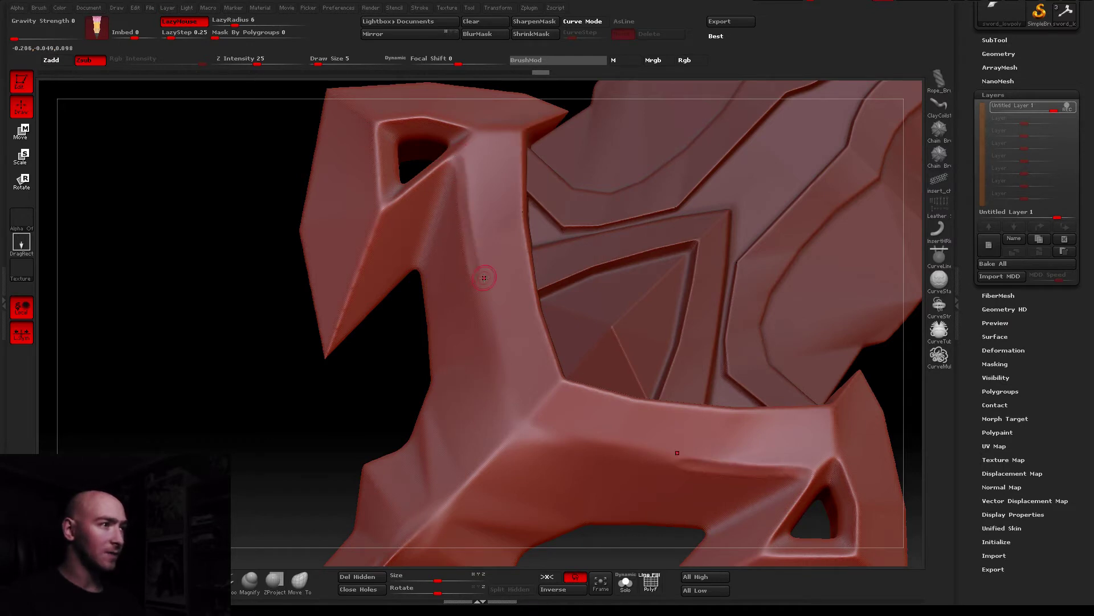
{"action": "left_click_drag", "start_coordinate": [239, 22], "coordinate": [264, 26]}
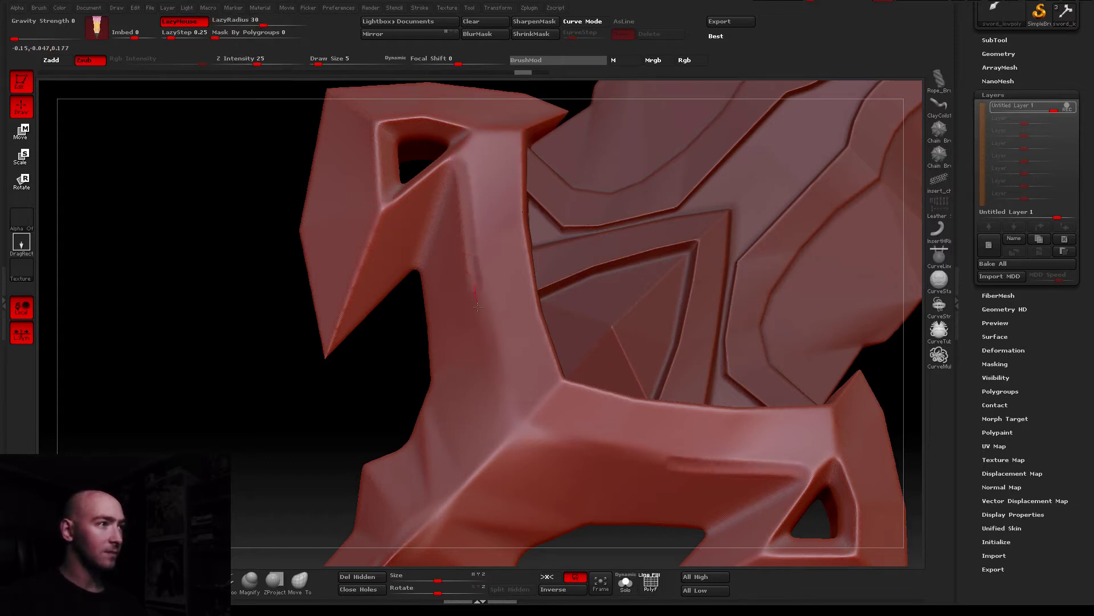
{"action": "left_click_drag", "start_coordinate": [488, 363], "coordinate": [508, 437]}
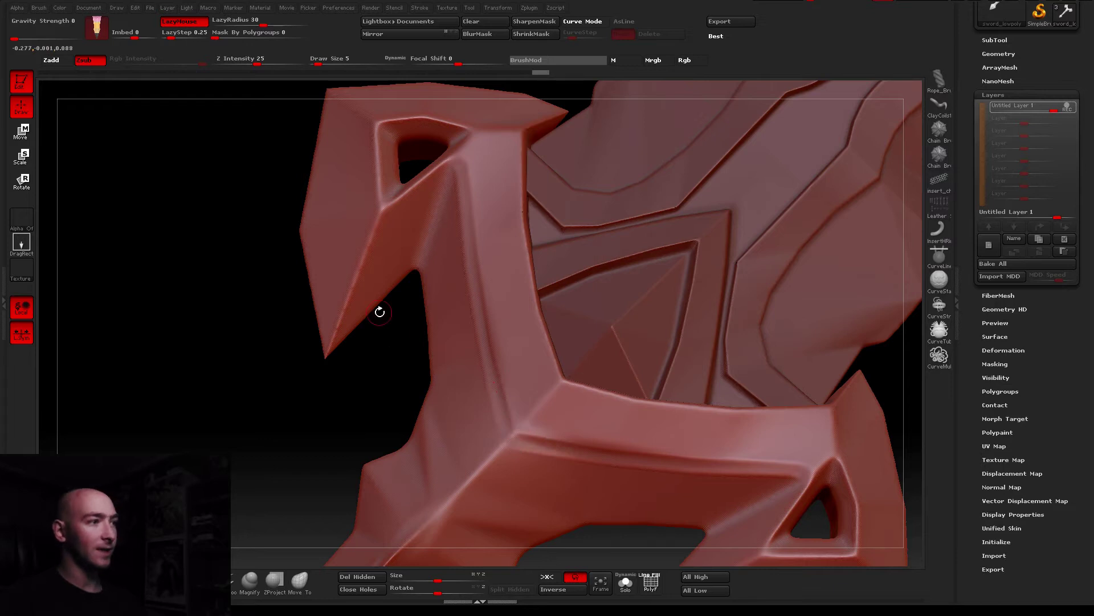
{"action": "key", "text": "ctrl+z"}
{"action": "left_click_drag", "start_coordinate": [264, 23], "coordinate": [291, 21]}
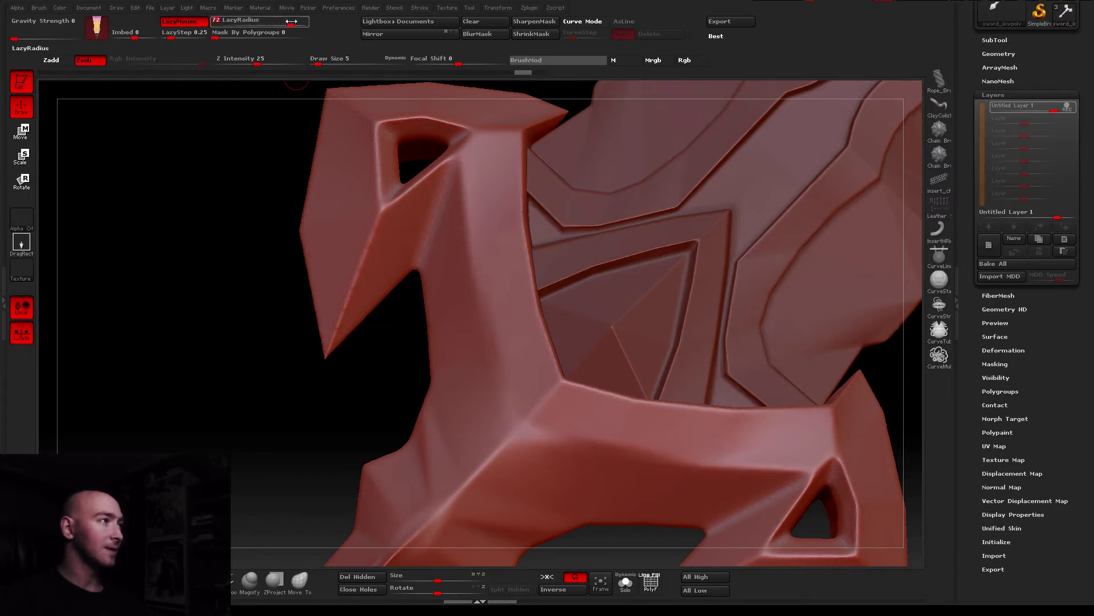
{"action": "left_click_drag", "start_coordinate": [281, 61], "coordinate": [317, 65]}
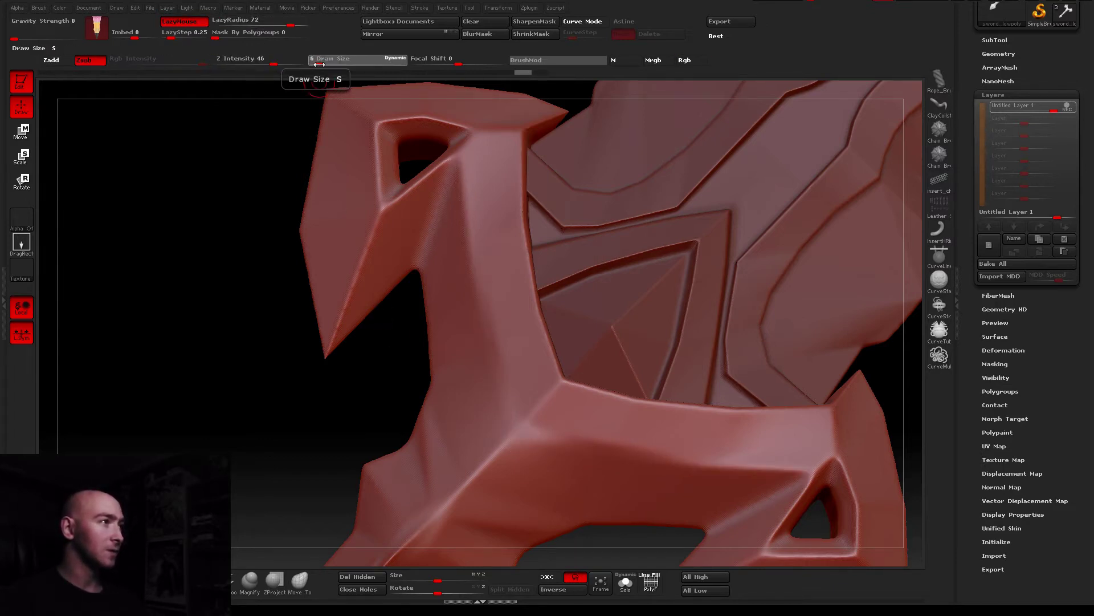
{"action": "left_click_drag", "start_coordinate": [459, 163], "coordinate": [513, 482]}
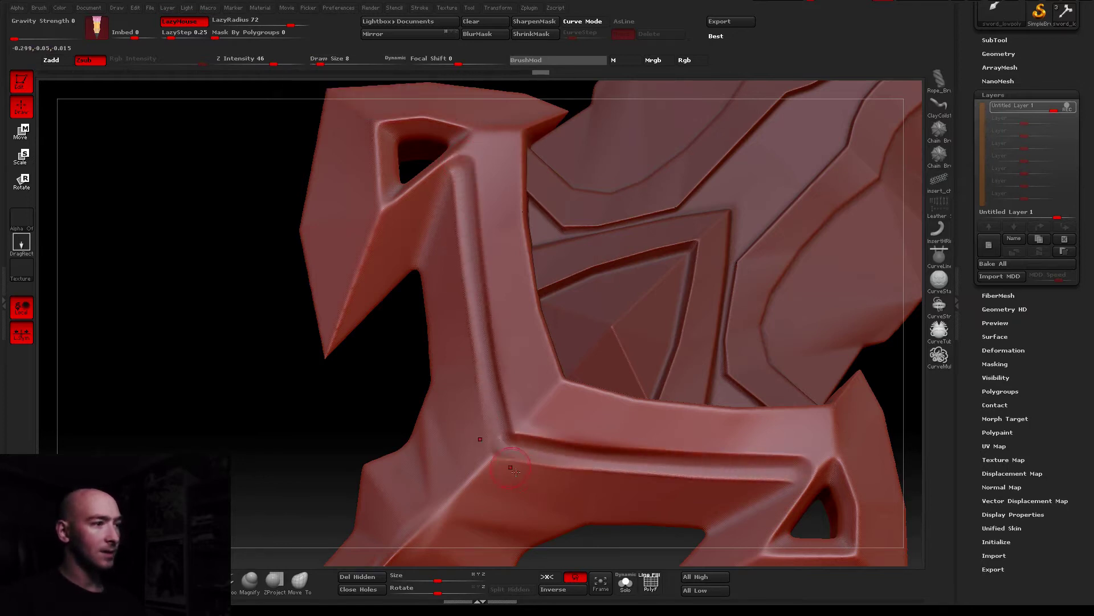
{"action": "key", "text": "ctrl+z"}
Carve the groove at the arm-to-bar corner with a larger brush and Z Intensity 52
{"action": "left_click_drag", "start_coordinate": [320, 64], "coordinate": [255, 64]}
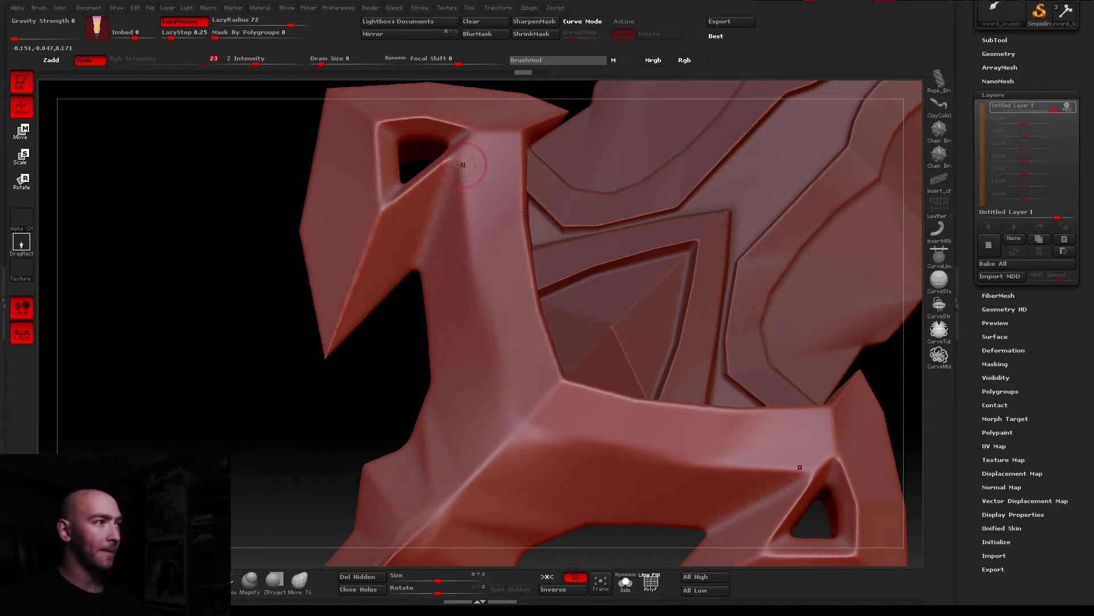
{"action": "mouse_move", "coordinate": [474, 249]}
{"action": "left_mouse_down"}
{"action": "mouse_move", "coordinate": [473, 216]}
{"action": "mouse_move", "coordinate": [423, 232]}
{"action": "left_mouse_up"}
{"action": "key", "text": "u"}
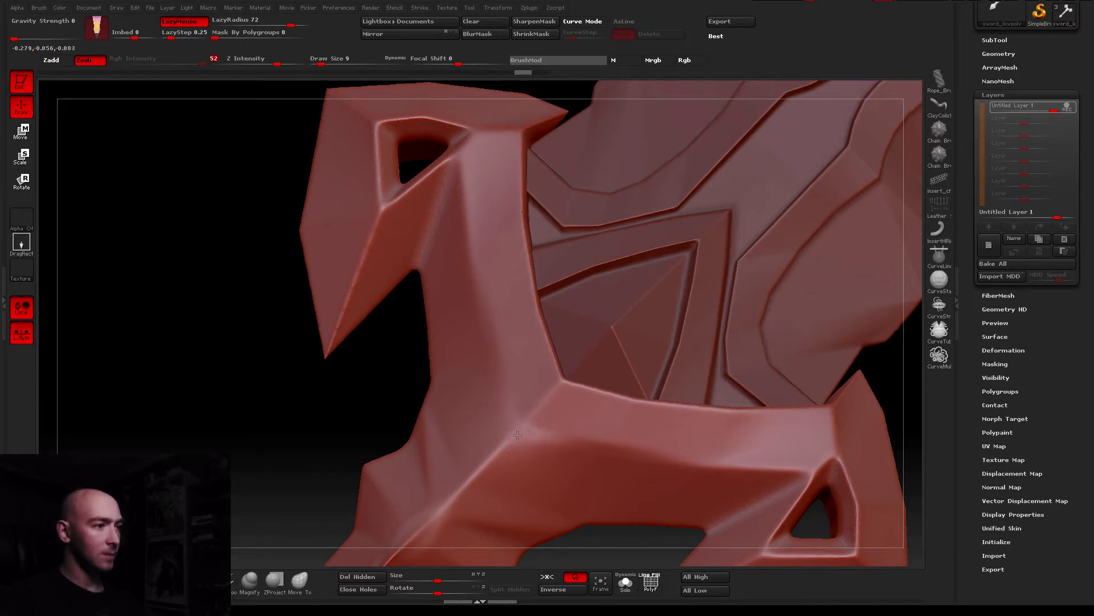
{"action": "left_click_drag", "start_coordinate": [507, 383], "coordinate": [498, 325]}
Carve a mirrored groove down the left guard arm and its diagonal edge
{"action": "key", "text": "ctrl"}
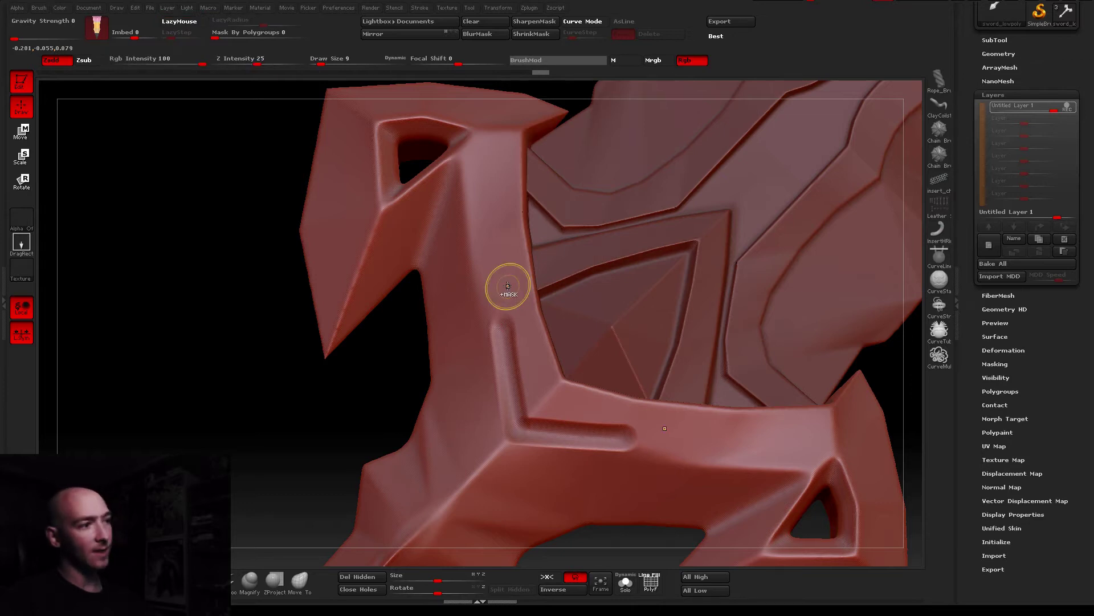
{"action": "left_click_drag", "start_coordinate": [508, 286], "coordinate": [418, 206]}
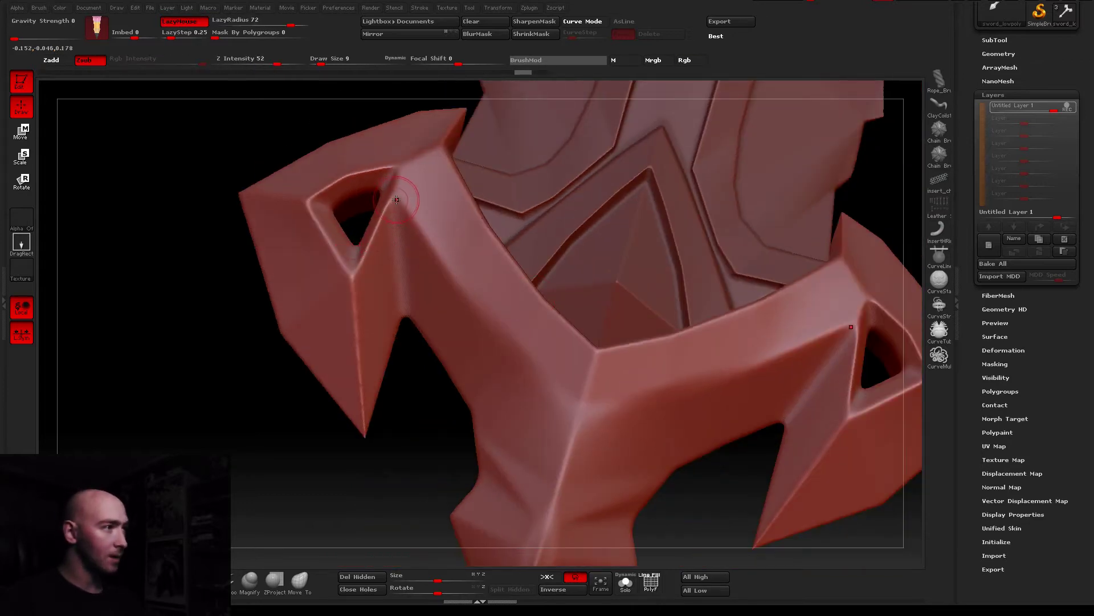
{"action": "mouse_move", "coordinate": [427, 229]}
{"action": "left_mouse_down"}
{"action": "mouse_move", "coordinate": [496, 336]}
{"action": "mouse_move", "coordinate": [582, 420]}
{"action": "left_mouse_up"}
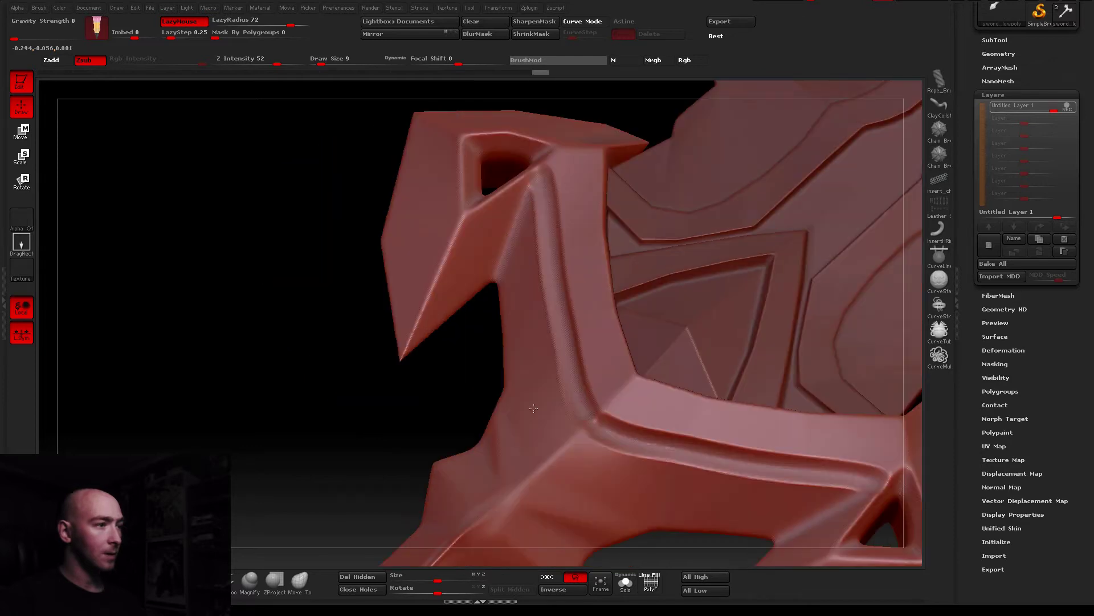
{"action": "mouse_move", "coordinate": [575, 443]}
{"action": "right_mouse_down"}
{"action": "mouse_move", "coordinate": [488, 420]}
{"action": "mouse_move", "coordinate": [542, 517]}
{"action": "mouse_move", "coordinate": [564, 521]}
{"action": "mouse_move", "coordinate": [370, 262]}
{"action": "right_mouse_up"}
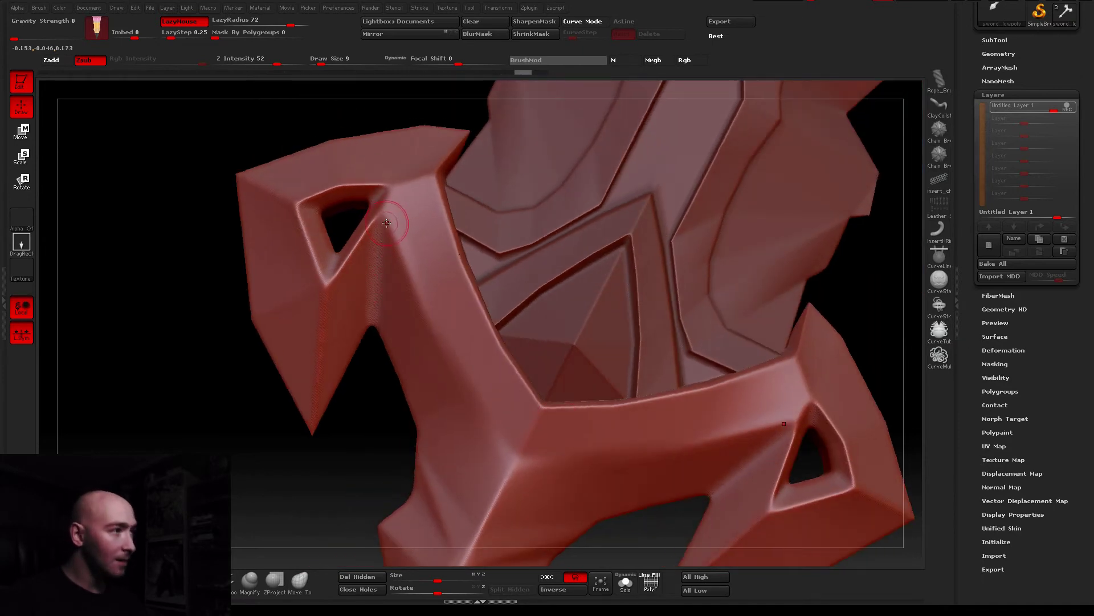
{"action": "left_click_drag", "start_coordinate": [397, 243], "coordinate": [527, 492]}
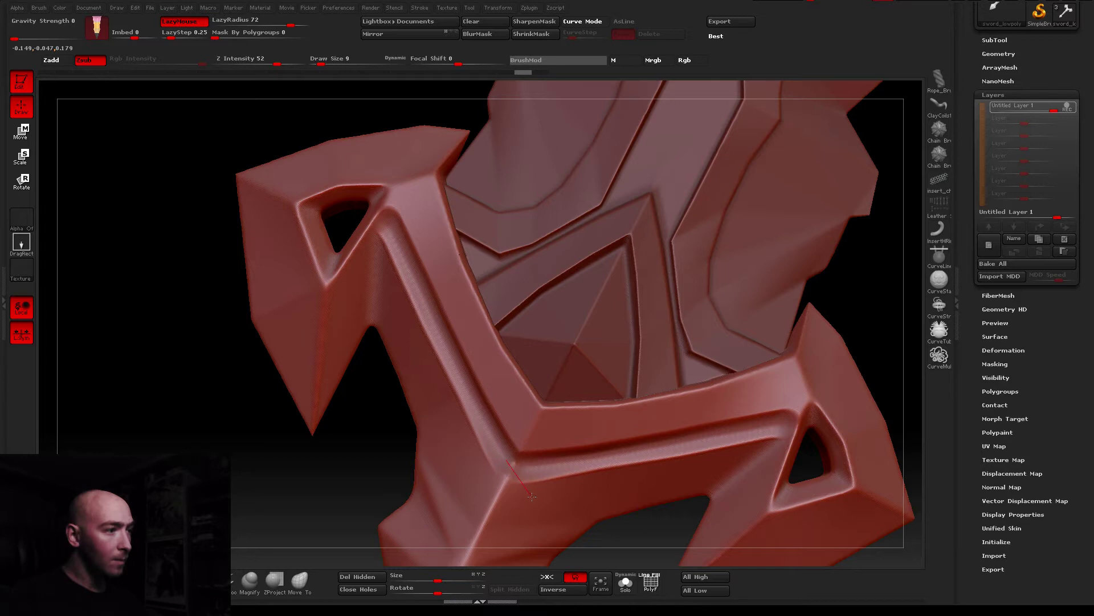
Check symmetry, then extend the groove down the arm and along the crossbar toward the grip
{"action": "mouse_move", "coordinate": [534, 500]}
{"action": "right_mouse_down"}
{"action": "mouse_move", "coordinate": [476, 425]}
{"action": "mouse_move", "coordinate": [450, 351]}
{"action": "mouse_move", "coordinate": [420, 337]}
{"action": "mouse_move", "coordinate": [479, 357]}
{"action": "mouse_move", "coordinate": [536, 114]}
{"action": "mouse_move", "coordinate": [555, 119]}
{"action": "mouse_move", "coordinate": [591, 254]}
{"action": "mouse_move", "coordinate": [567, 247]}
{"action": "mouse_move", "coordinate": [564, 399]}
{"action": "mouse_move", "coordinate": [513, 285]}
{"action": "right_mouse_up"}
{"action": "left_click", "coordinate": [446, 10]}
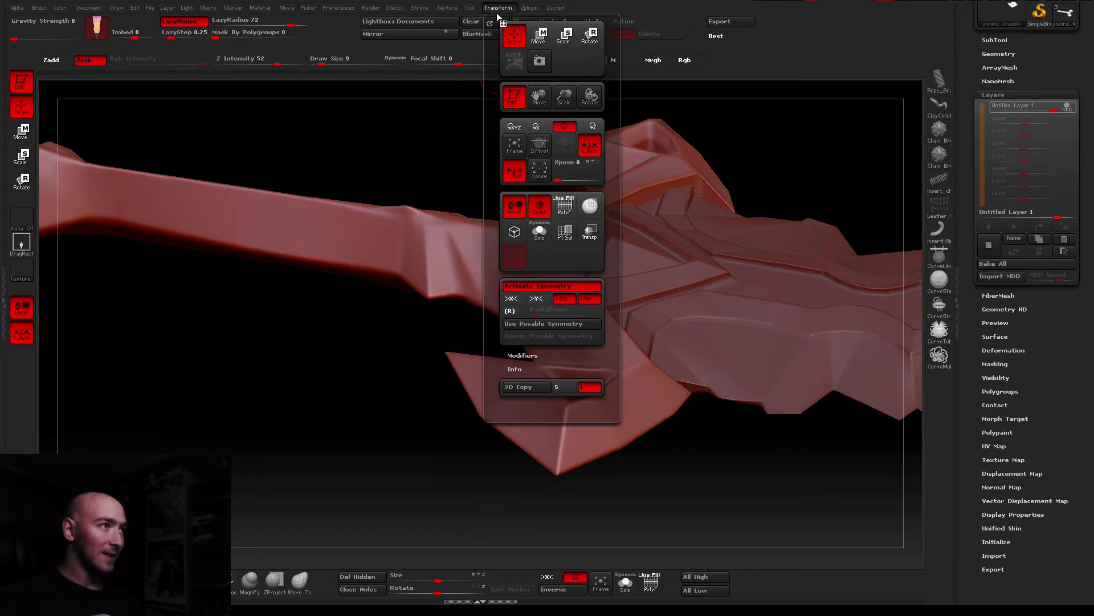
{"action": "mouse_move", "coordinate": [543, 305]}
{"action": "right_mouse_down"}
{"action": "mouse_move", "coordinate": [467, 229]}
{"action": "mouse_move", "coordinate": [481, 199]}
{"action": "mouse_move", "coordinate": [493, 292]}
{"action": "mouse_move", "coordinate": [449, 220]}
{"action": "right_mouse_up"}
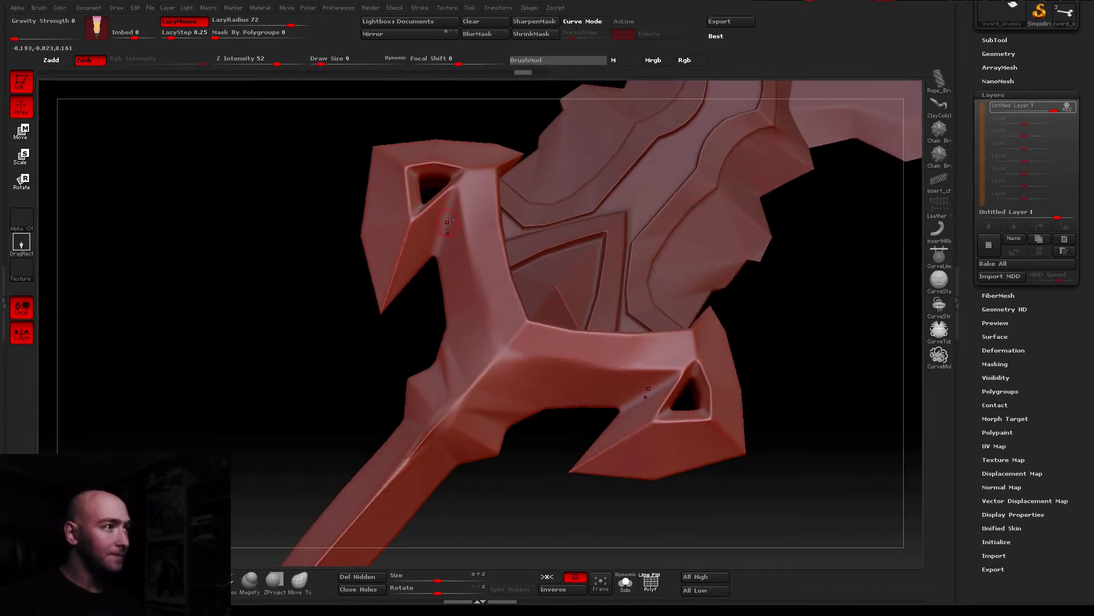
{"action": "left_click_drag", "start_coordinate": [463, 218], "coordinate": [498, 370]}
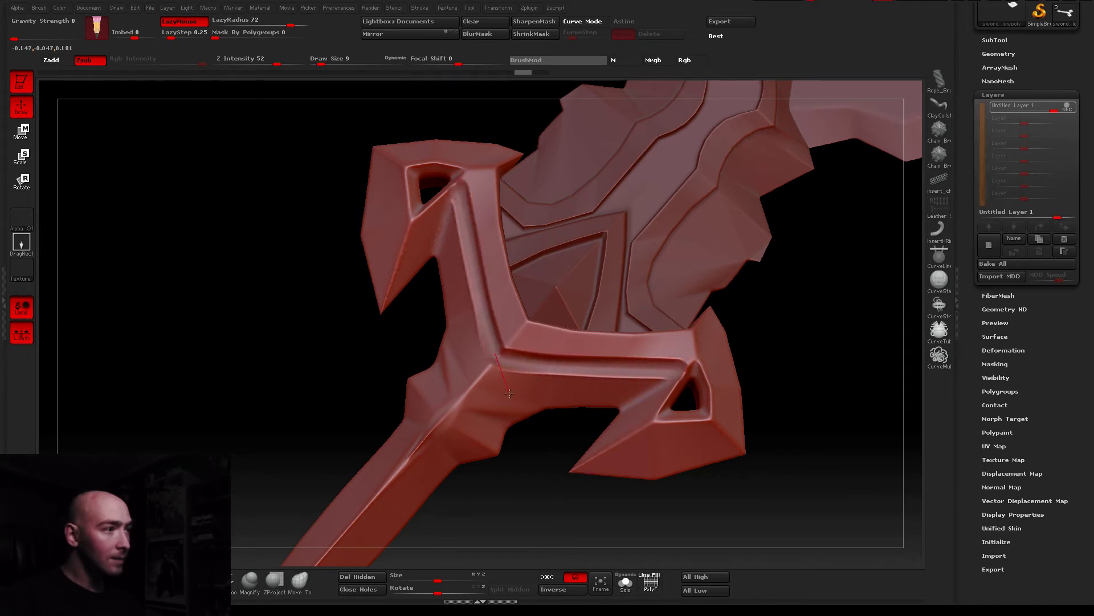
{"action": "right_click_drag", "start_coordinate": [515, 400], "coordinate": [534, 386]}
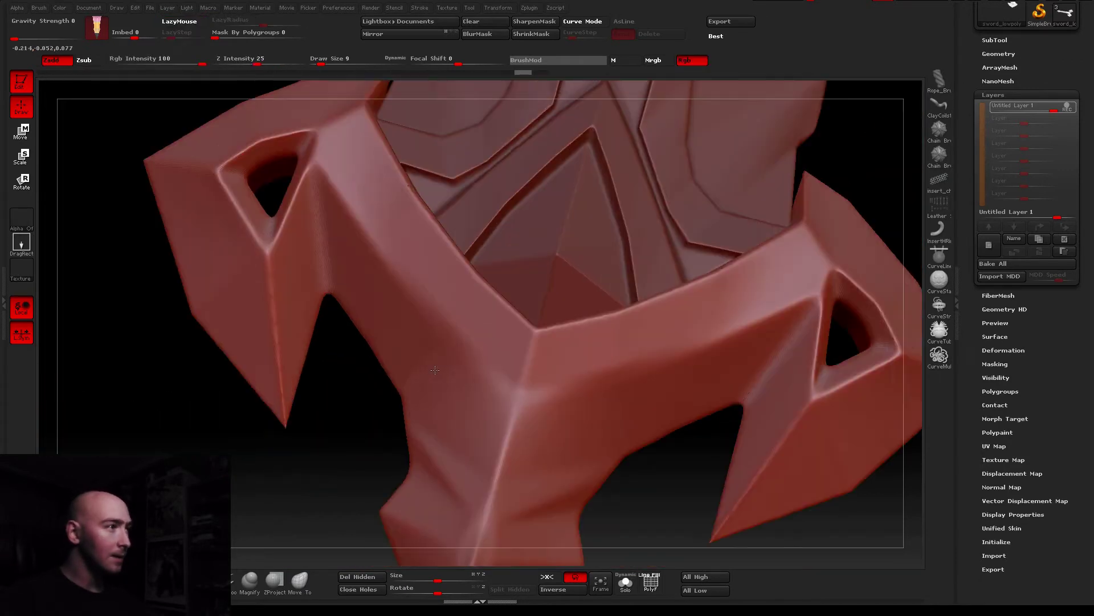
{"action": "right_click_drag", "start_coordinate": [534, 387], "coordinate": [431, 365], "text": "alt"}
{"action": "mouse_move", "coordinate": [322, 191]}
{"action": "left_mouse_down"}
{"action": "mouse_move", "coordinate": [316, 157]}
{"action": "mouse_move", "coordinate": [485, 383]}
{"action": "mouse_move", "coordinate": [537, 433]}
{"action": "left_mouse_up"}
{"action": "mouse_move", "coordinate": [546, 437]}
{"action": "right_mouse_down"}
{"action": "mouse_move", "coordinate": [432, 390]}
{"action": "mouse_move", "coordinate": [477, 414]}
{"action": "mouse_move", "coordinate": [474, 442]}
{"action": "mouse_move", "coordinate": [493, 424]}
{"action": "mouse_move", "coordinate": [429, 341]}
{"action": "right_mouse_up"}
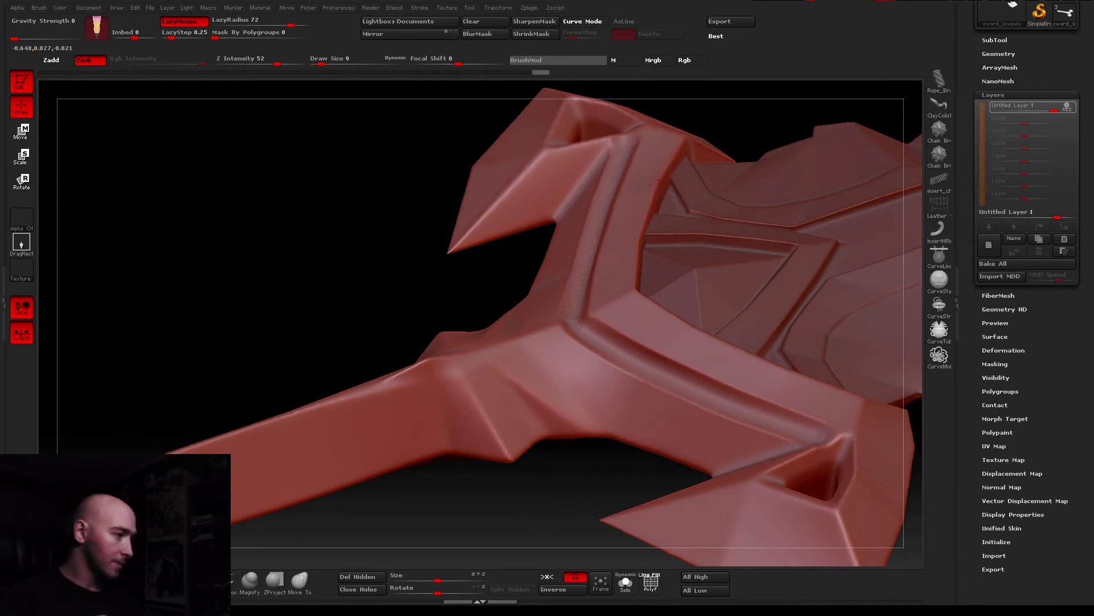
Shift-smooth the guard grooves and enlarge the brush to Draw Size 19
{"action": "right_click_drag", "start_coordinate": [471, 310], "coordinate": [472, 266]}
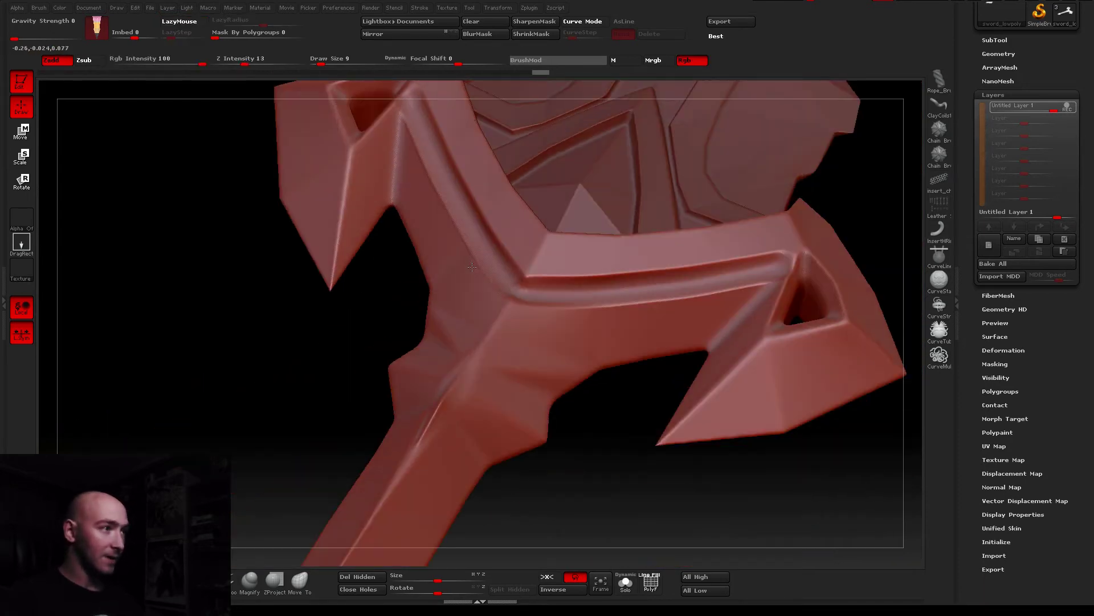
{"action": "key", "text": "shift"}
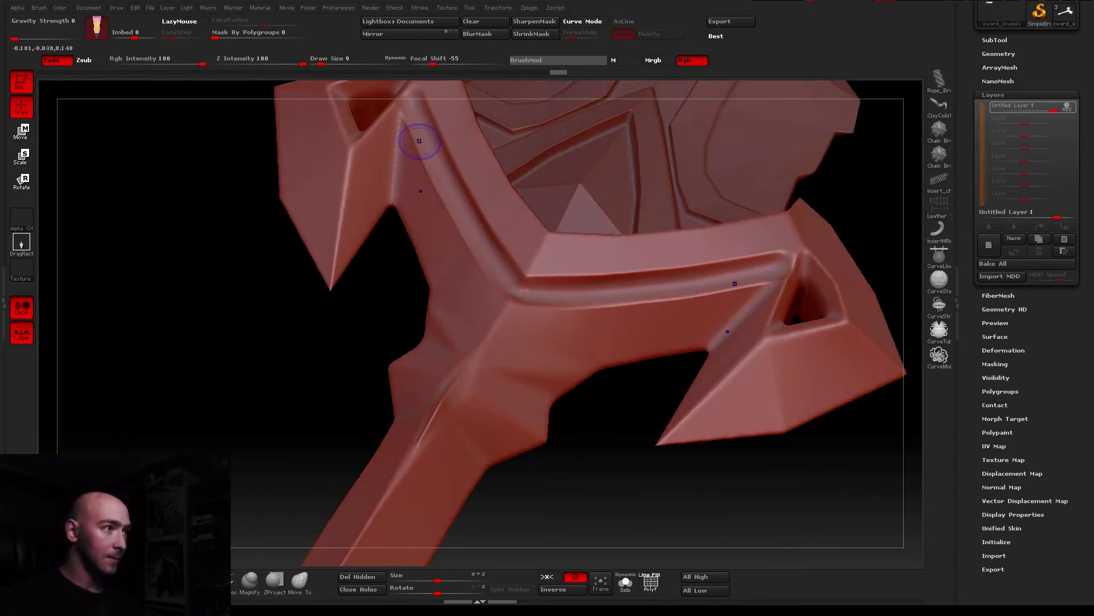
{"action": "right_click_drag", "start_coordinate": [445, 187], "coordinate": [460, 280]}
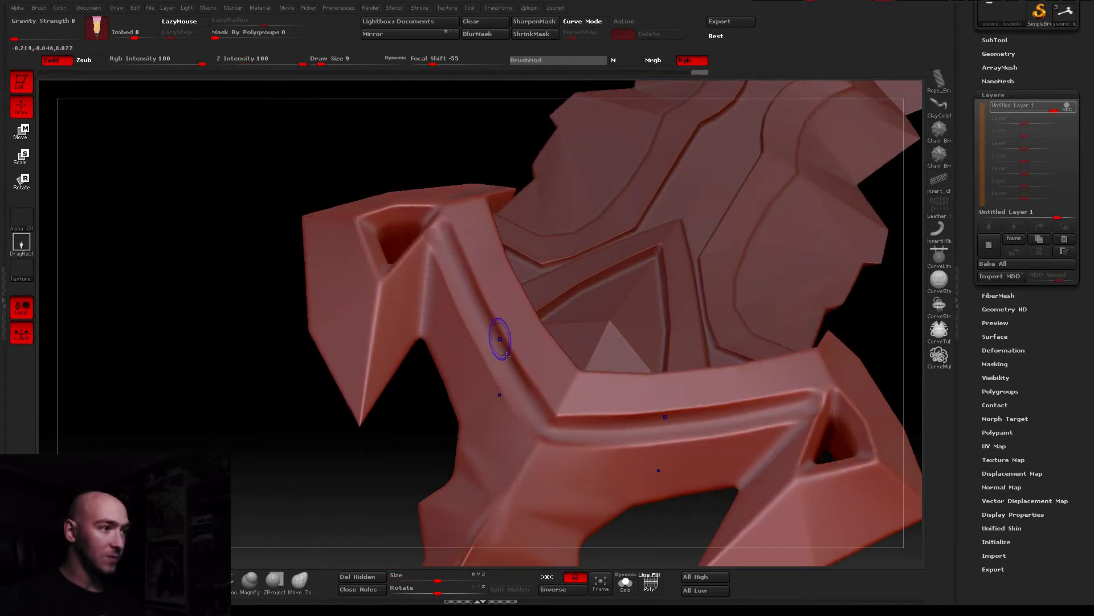
{"action": "mouse_move", "coordinate": [595, 448]}
{"action": "right_mouse_down"}
{"action": "mouse_move", "coordinate": [529, 367]}
{"action": "mouse_move", "coordinate": [542, 382]}
{"action": "right_mouse_up"}
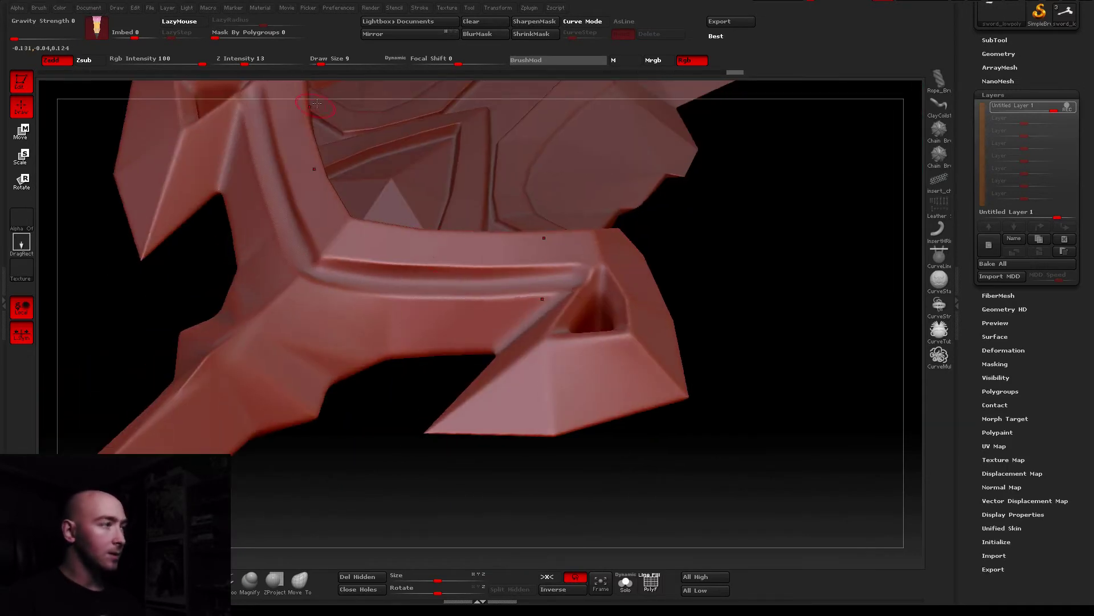
{"action": "left_click_drag", "start_coordinate": [321, 63], "coordinate": [325, 64]}
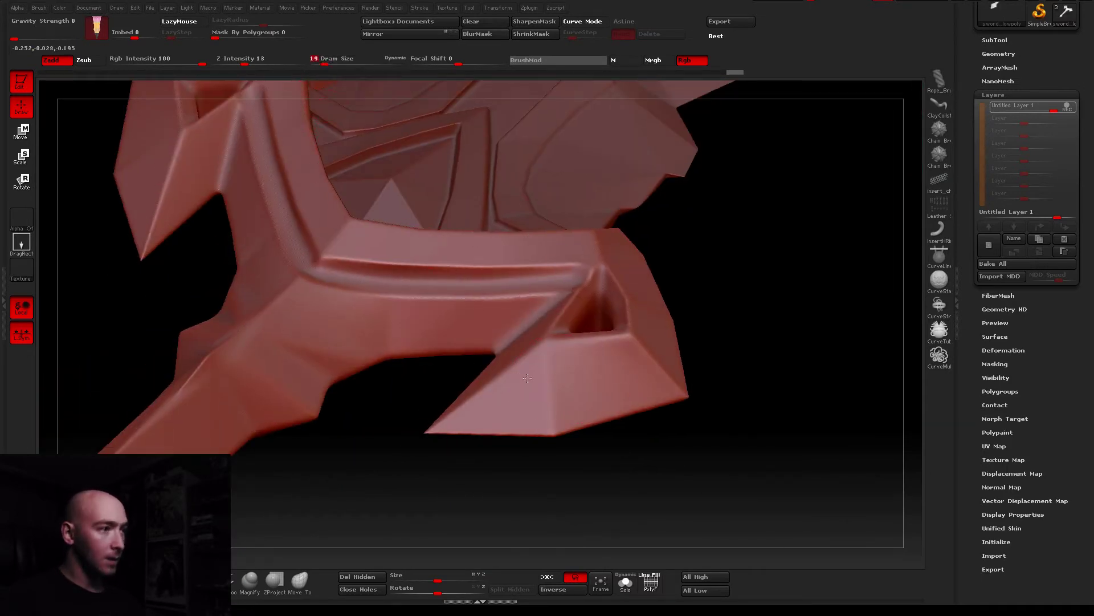
Carve a crease along the guard wing's lower edge below the triangular opening
{"action": "mouse_move", "coordinate": [488, 412]}
{"action": "right_mouse_down"}
{"action": "mouse_move", "coordinate": [570, 391]}
{"action": "mouse_move", "coordinate": [514, 411]}
{"action": "right_mouse_up"}
{"action": "right_click_drag", "start_coordinate": [555, 360], "coordinate": [530, 371]}
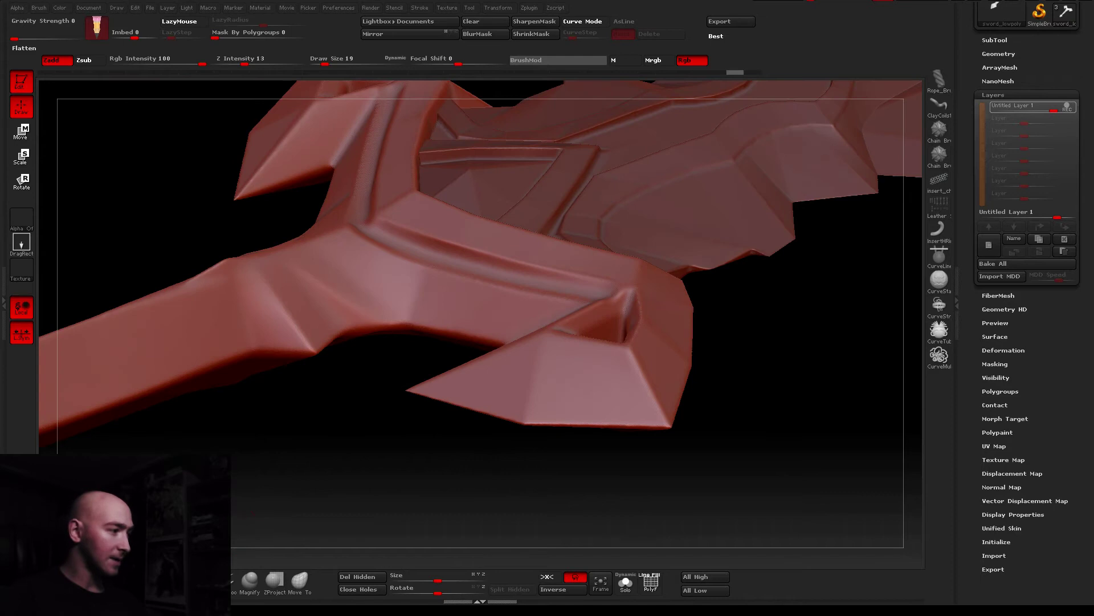
{"action": "right_click_drag", "start_coordinate": [637, 299], "coordinate": [549, 455]}
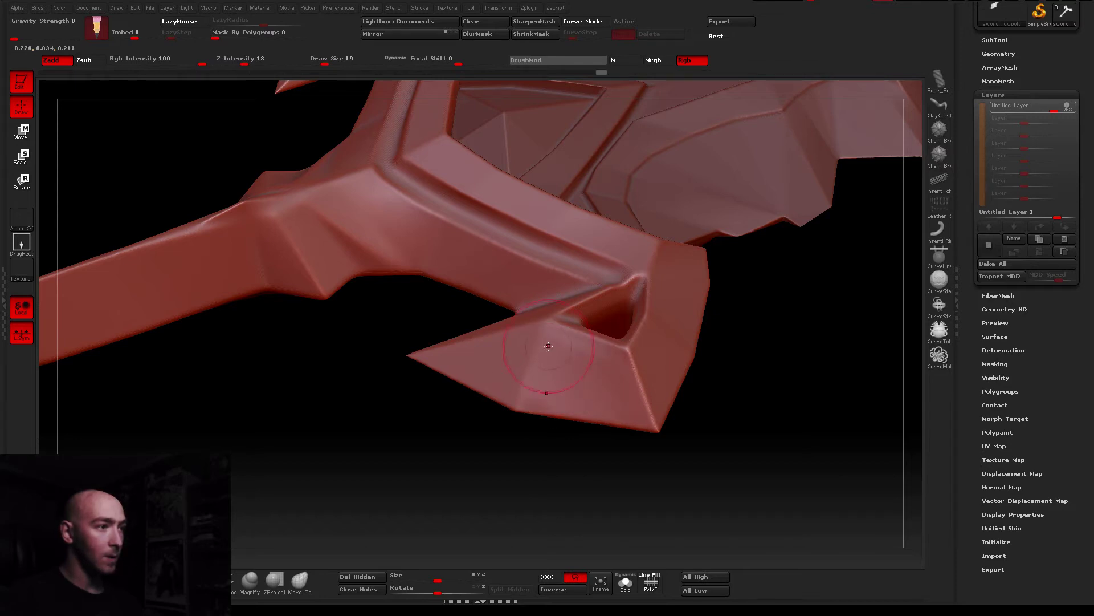
{"action": "left_click_drag", "start_coordinate": [589, 404], "coordinate": [623, 417]}
{"action": "mouse_move", "coordinate": [620, 397]}
{"action": "right_mouse_down"}
{"action": "mouse_move", "coordinate": [536, 284]}
{"action": "mouse_move", "coordinate": [555, 264]}
{"action": "mouse_move", "coordinate": [601, 474]}
{"action": "right_mouse_up"}
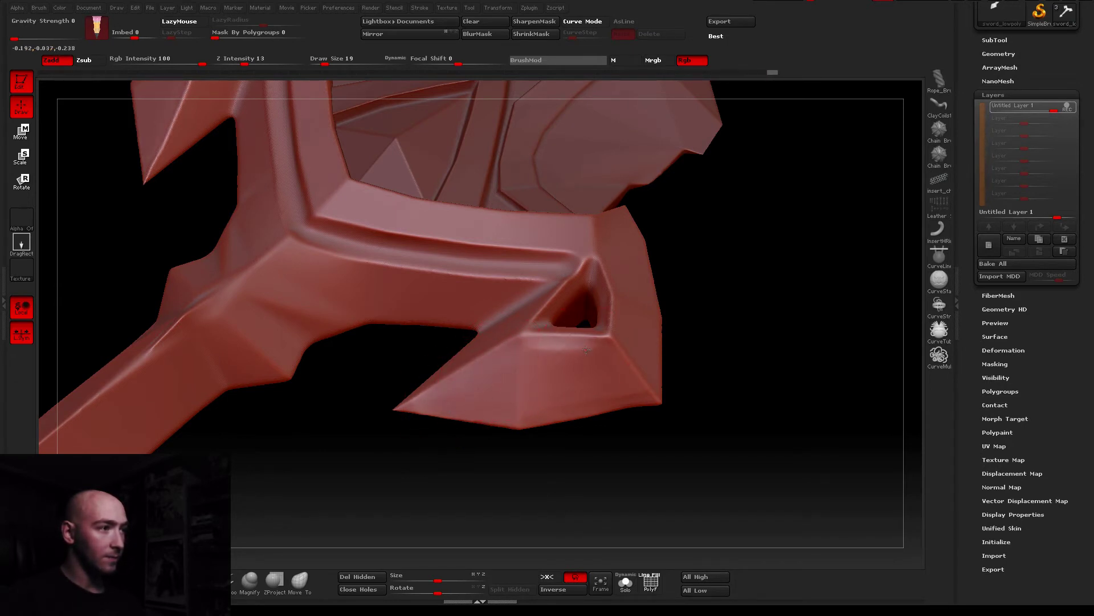
{"action": "right_click_drag", "start_coordinate": [550, 357], "coordinate": [642, 373]}
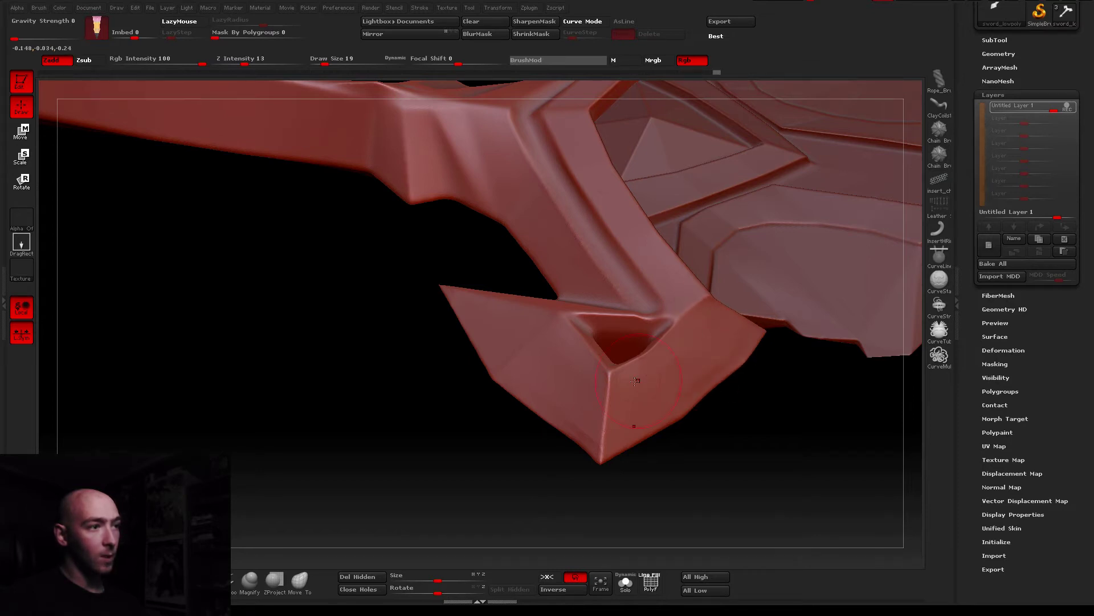
{"action": "right_click_drag", "start_coordinate": [635, 380], "coordinate": [688, 407]}
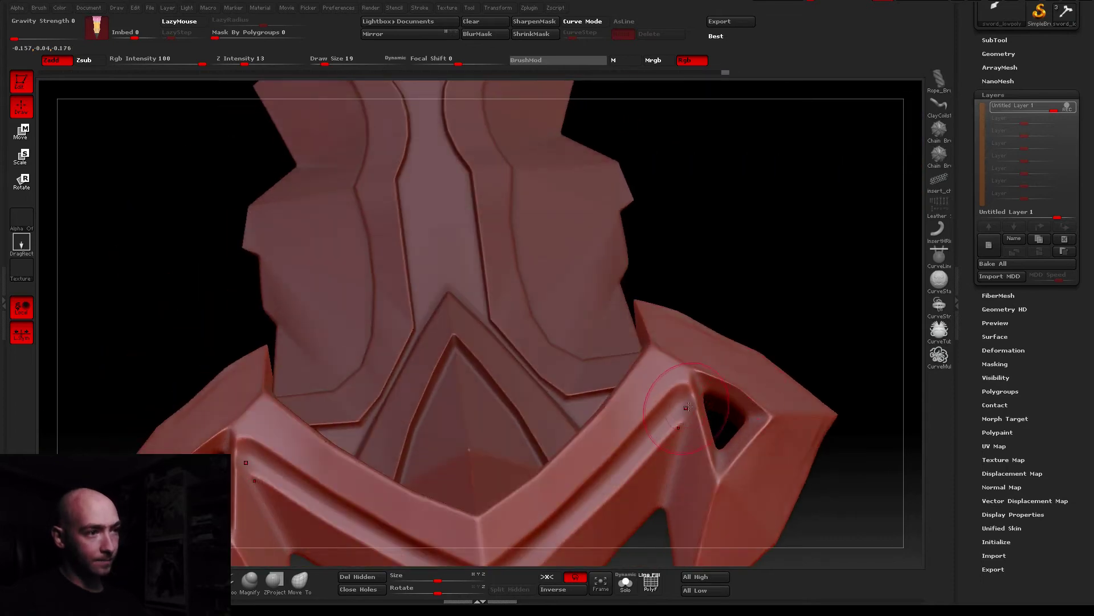
{"action": "key", "text": "f"}
{"action": "mouse_move", "coordinate": [599, 445]}
{"action": "right_mouse_down", "text": "ctrl"}
{"action": "mouse_move", "coordinate": [514, 355]}
{"action": "mouse_move", "coordinate": [472, 462]}
{"action": "right_mouse_up", "text": "ctrl"}
Try the BronzeWithHighlightsPC and MatCap Gray materials on the sword
{"action": "right_click", "coordinate": [472, 462]}
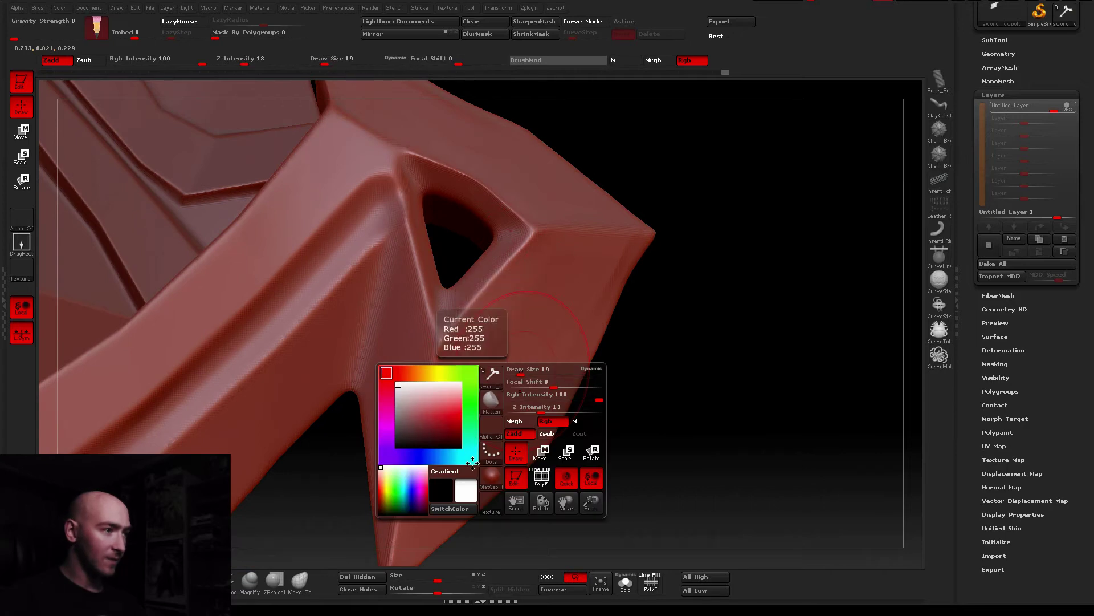
{"action": "left_click", "coordinate": [490, 476]}
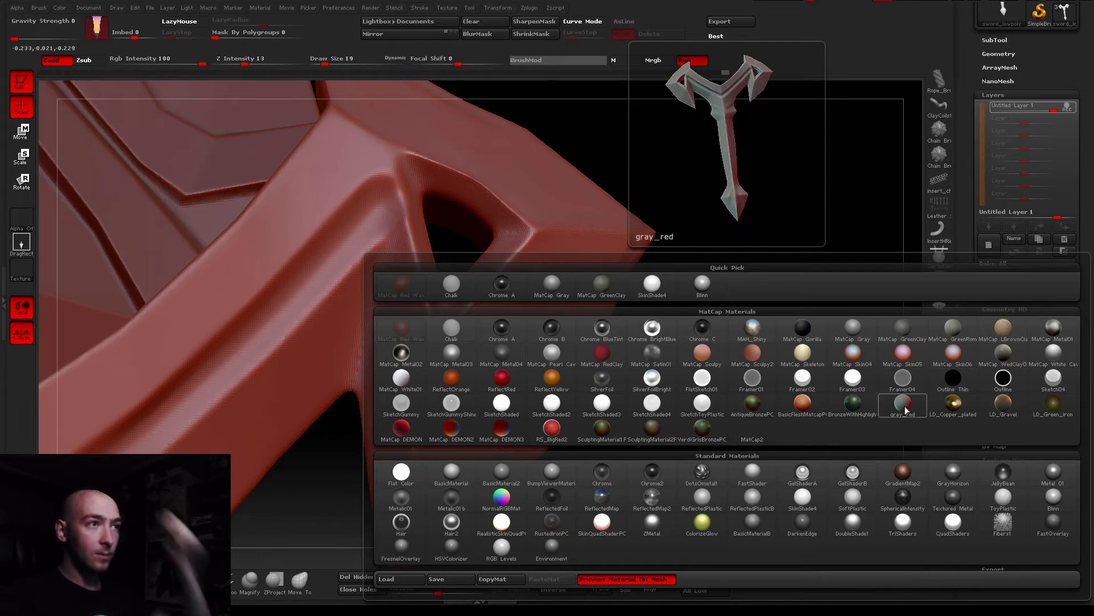
{"action": "left_click", "coordinate": [858, 411]}
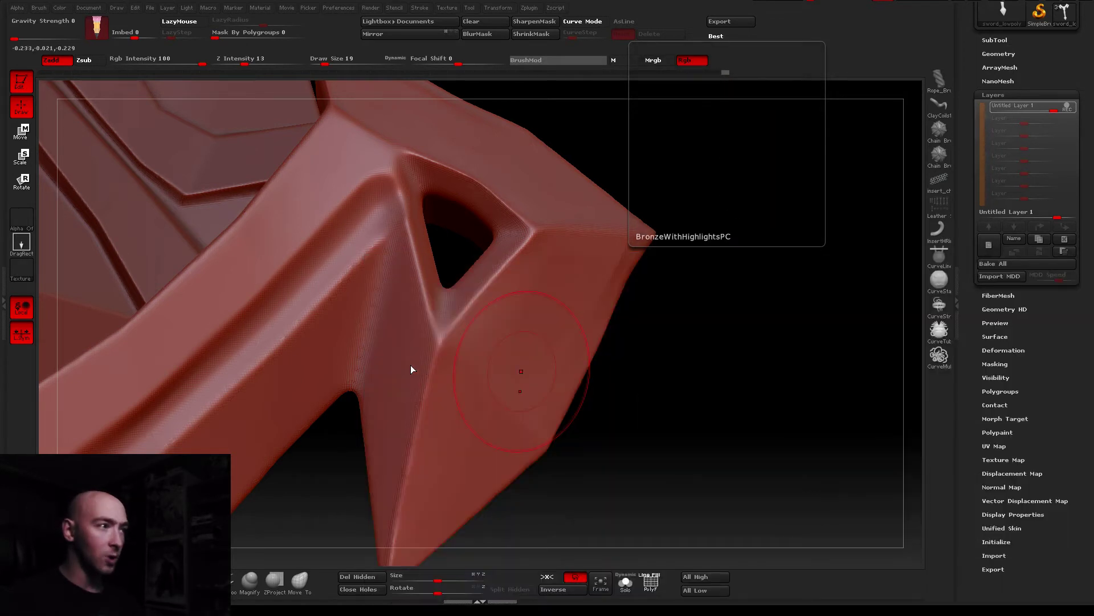
{"action": "key", "text": "f"}
{"action": "mouse_move", "coordinate": [410, 365]}
{"action": "left_mouse_down"}
{"action": "mouse_move", "coordinate": [351, 292]}
{"action": "mouse_move", "coordinate": [399, 319]}
{"action": "mouse_move", "coordinate": [544, 285]}
{"action": "left_mouse_up"}
{"action": "key", "text": "space"}
{"action": "left_click", "coordinate": [513, 404]}
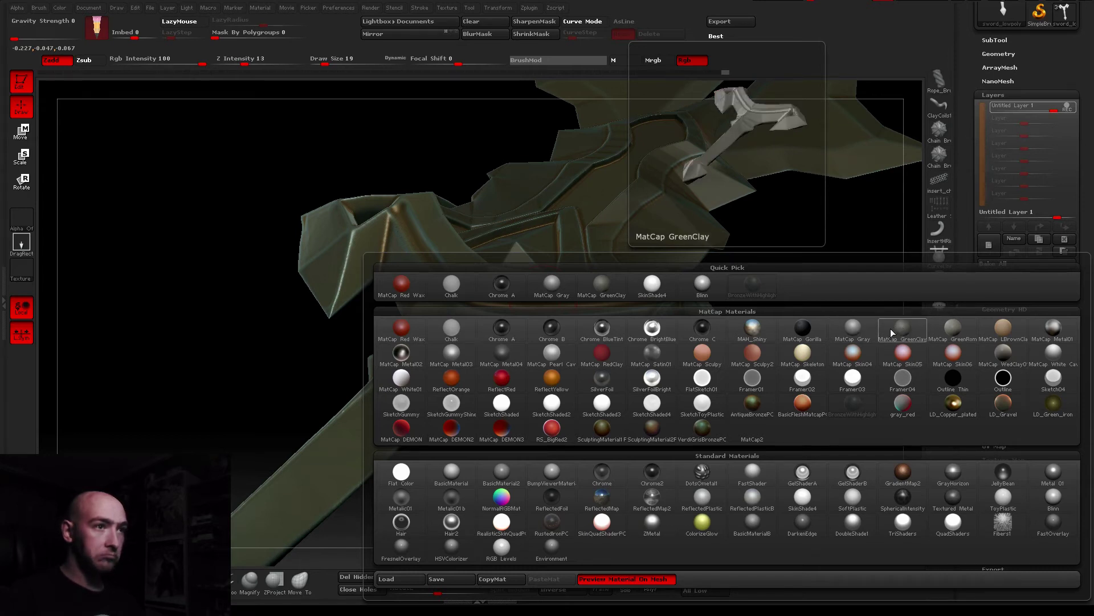
{"action": "left_click", "coordinate": [857, 327]}
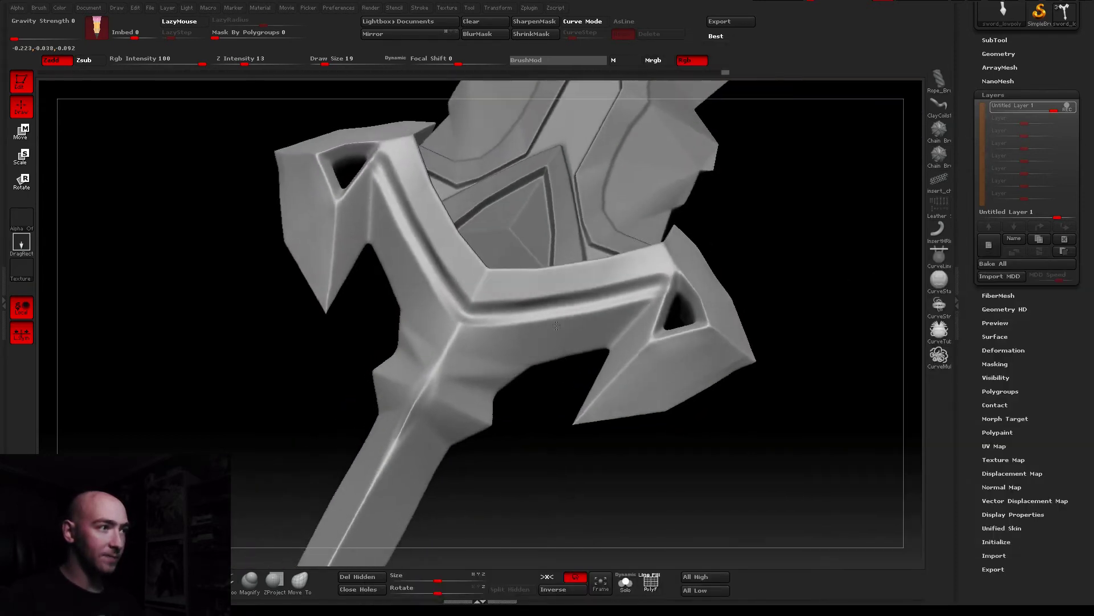
{"action": "right_click_drag", "start_coordinate": [566, 353], "coordinate": [516, 402]}
Try gray_red and a grey clay material, then settle on MatCap GreenClay
{"action": "right_click", "coordinate": [518, 408]}
{"action": "left_click", "coordinate": [519, 408]}
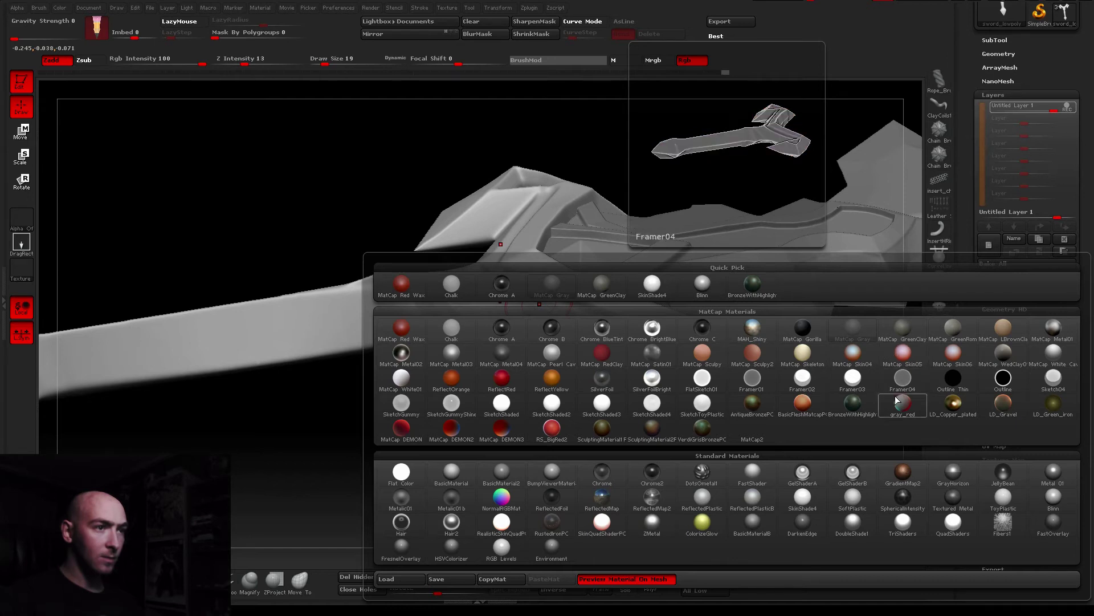
{"action": "left_click", "coordinate": [941, 402]}
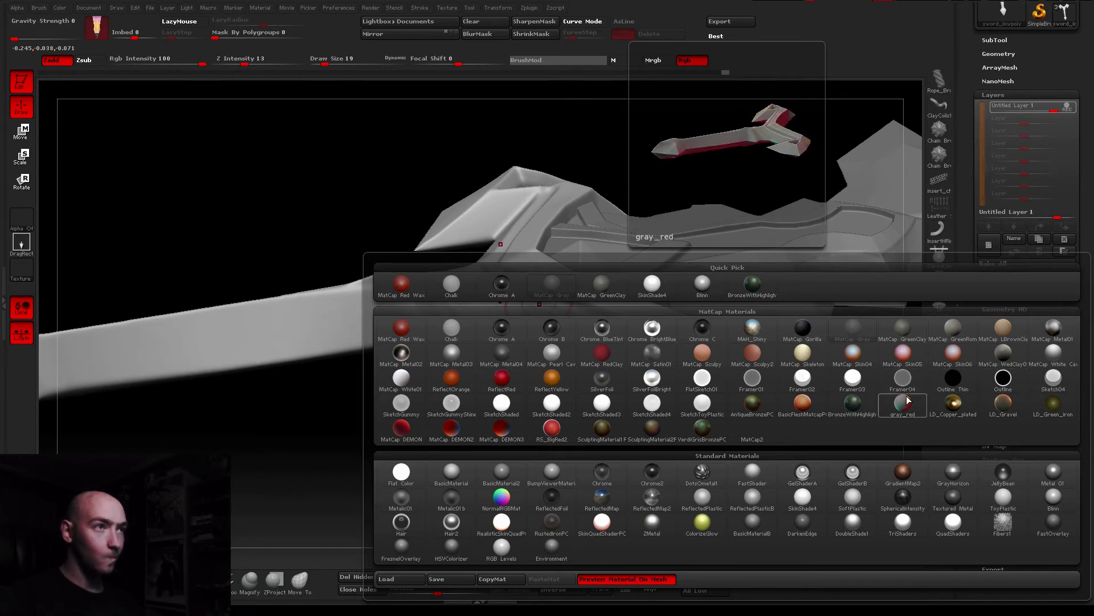
{"action": "key", "text": "space"}
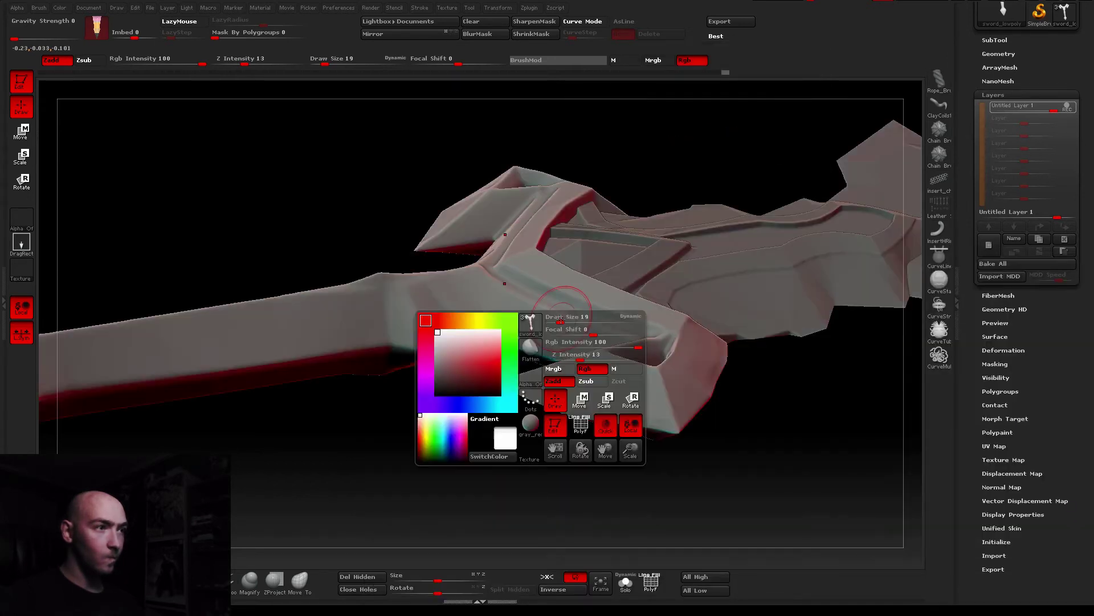
{"action": "left_click", "coordinate": [531, 423]}
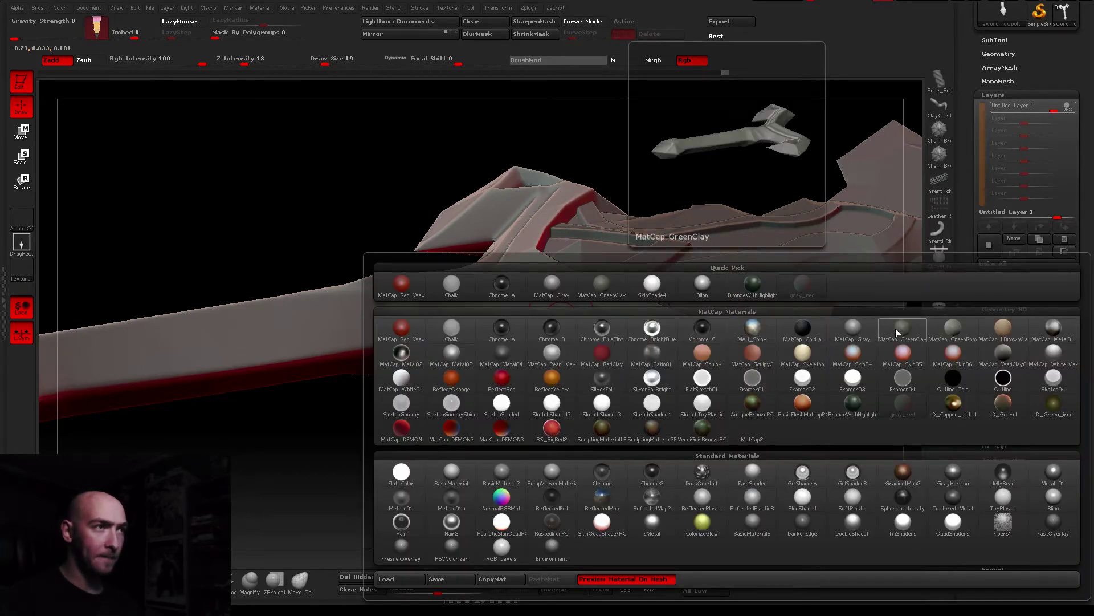
{"action": "left_click", "coordinate": [940, 329]}
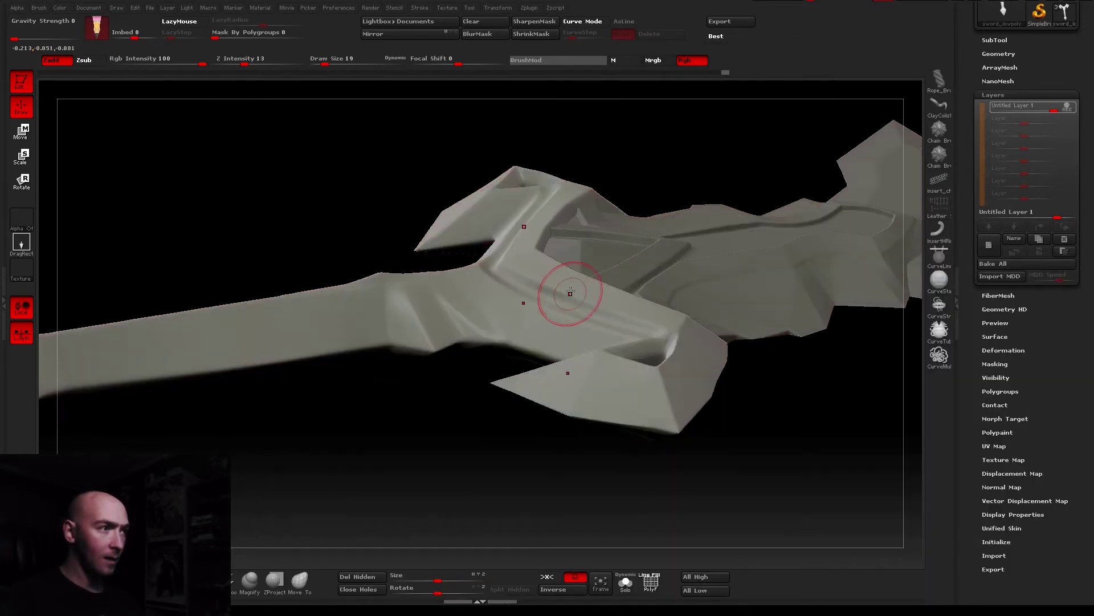
{"action": "key", "text": "space"}
{"action": "left_click", "coordinate": [537, 361]}
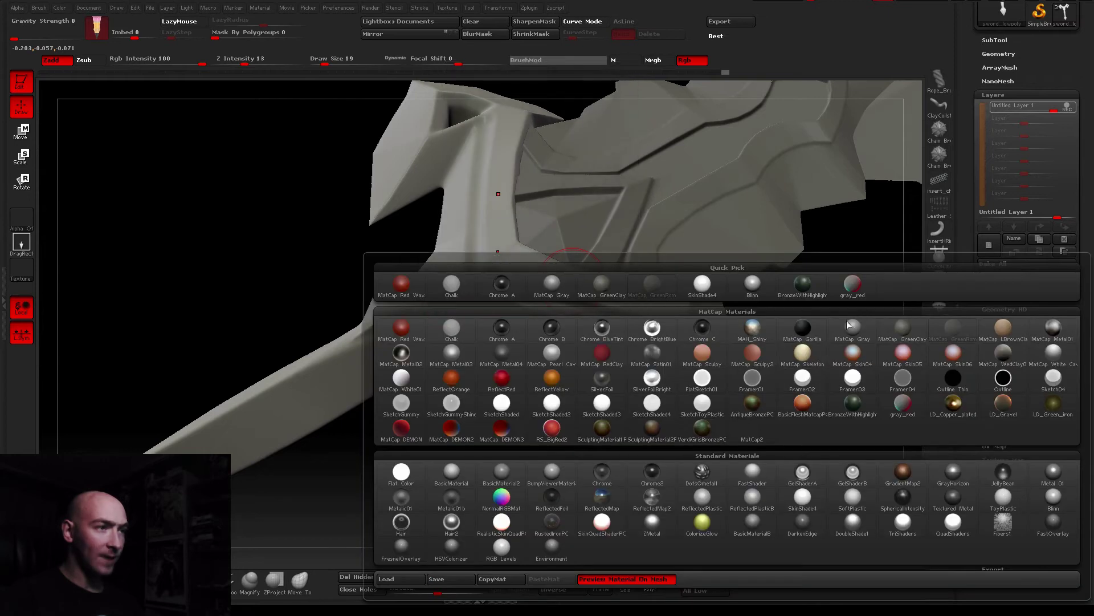
{"action": "left_click", "coordinate": [901, 328]}
Show the Material and Color palettes in the left tray
{"action": "mouse_move", "coordinate": [562, 309]}
{"action": "right_mouse_down"}
{"action": "mouse_move", "coordinate": [501, 290]}
{"action": "mouse_move", "coordinate": [429, 303]}
{"action": "mouse_move", "coordinate": [550, 256]}
{"action": "right_mouse_up"}
{"action": "key", "text": "space"}
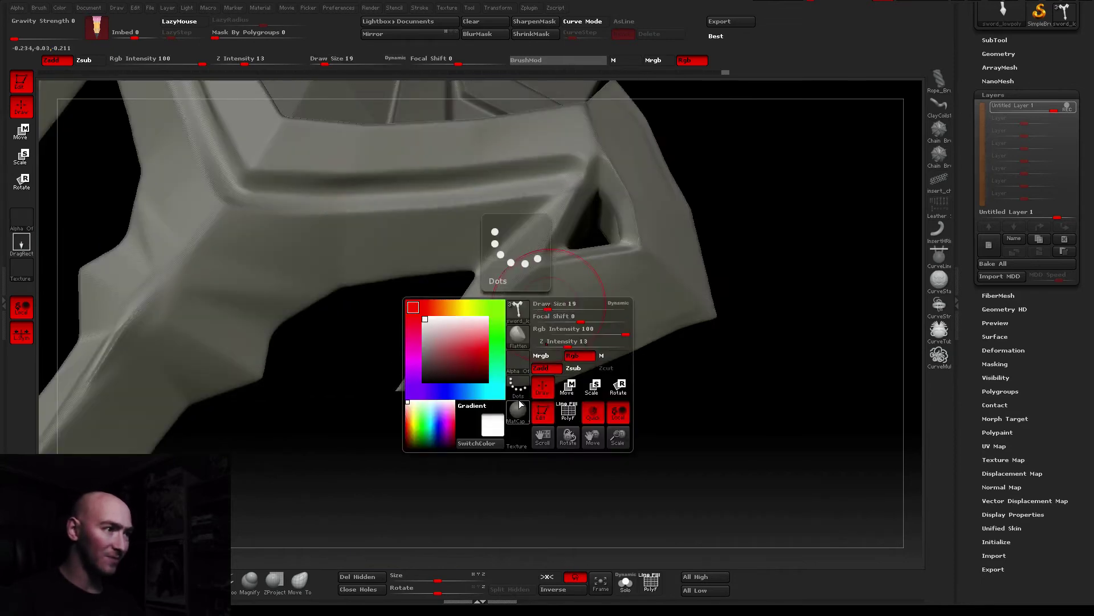
{"action": "left_click", "coordinate": [538, 362]}
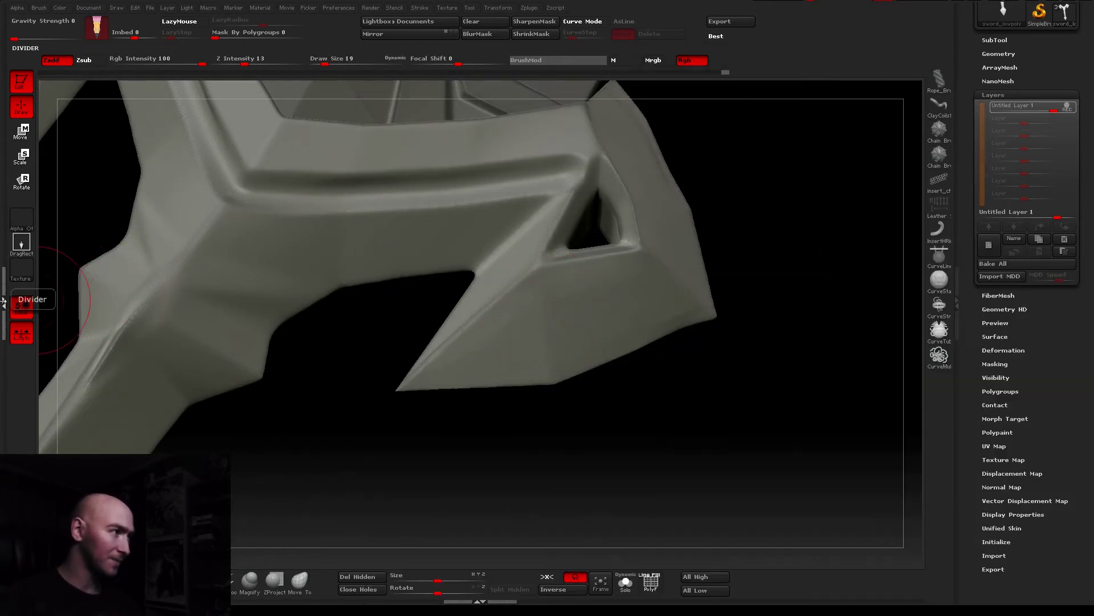
{"action": "left_click", "coordinate": [2, 302]}
{"action": "mouse_move", "coordinate": [79, 94]}
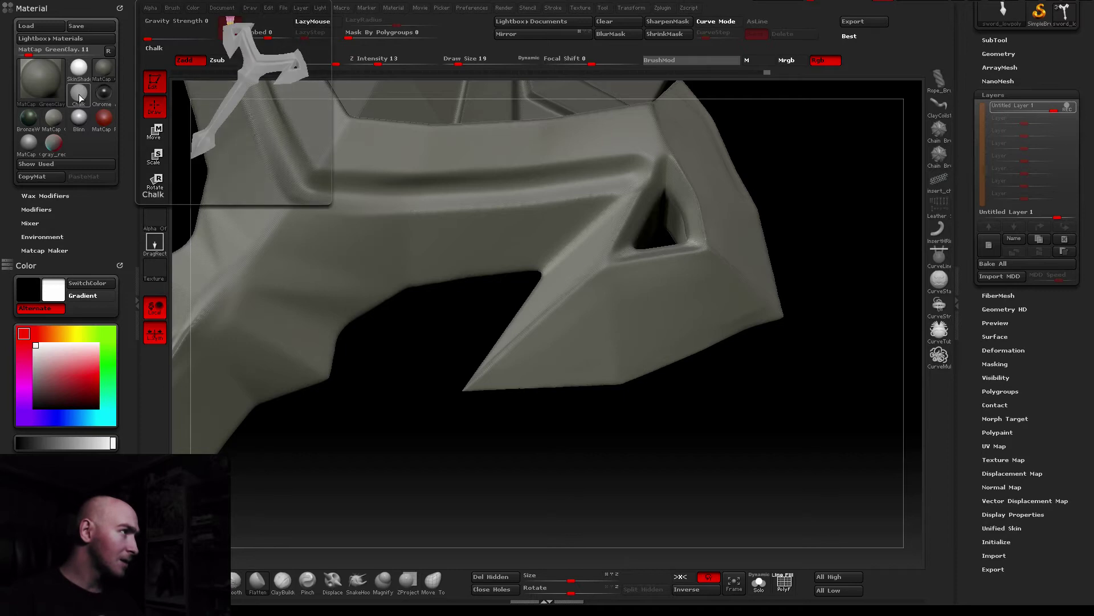
Try the Blinn material, then switch the sword to MatCap Red Wax
{"action": "left_click", "coordinate": [79, 117]}
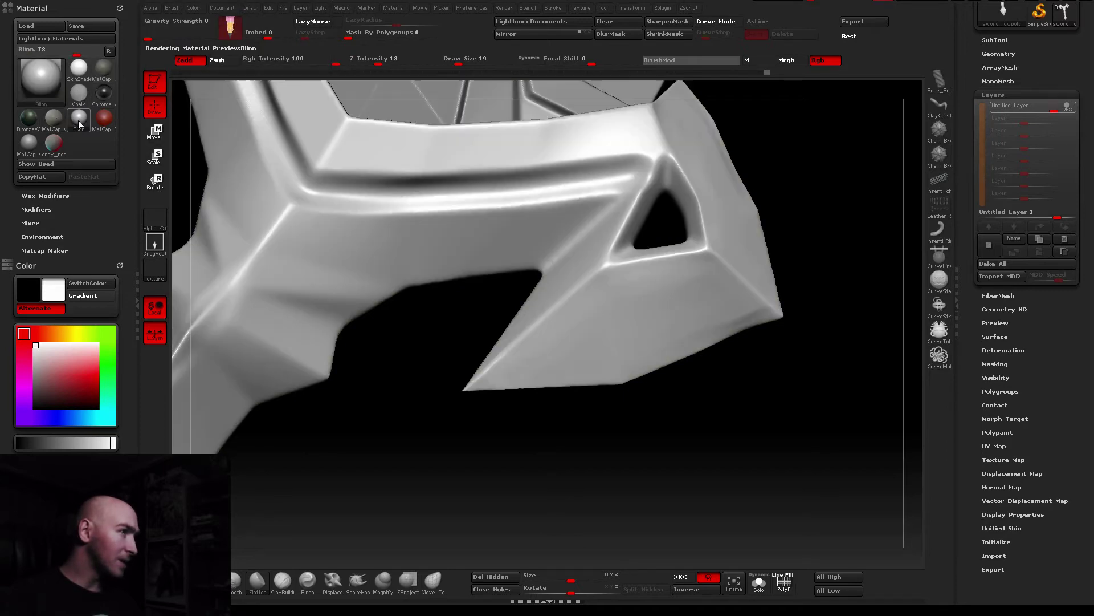
{"action": "left_click_drag", "start_coordinate": [514, 277], "coordinate": [183, 200]}
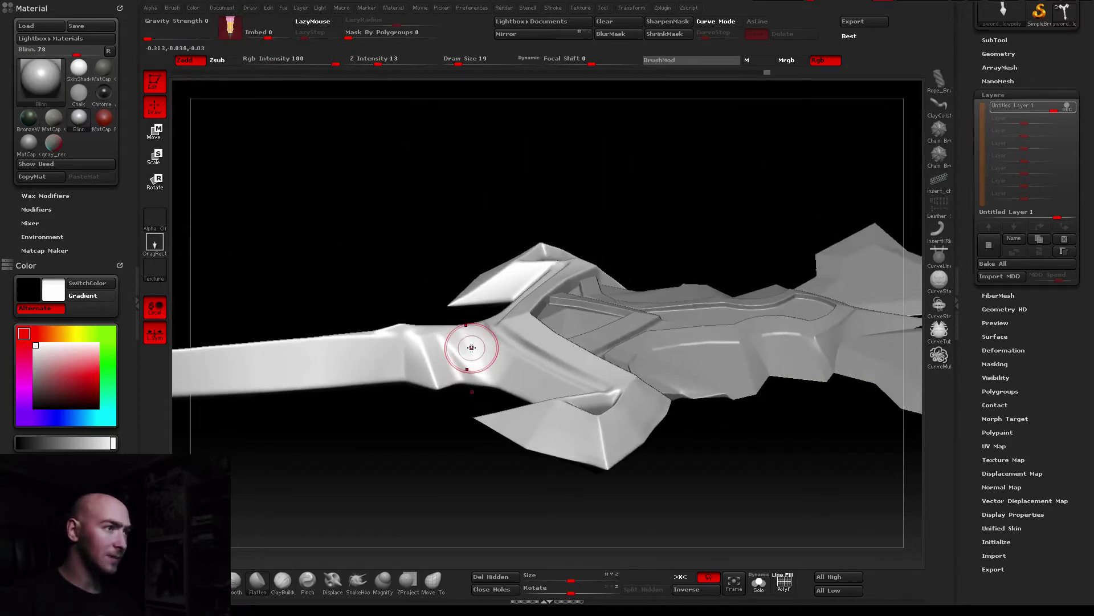
{"action": "left_click", "coordinate": [103, 117]}
{"action": "left_click_drag", "start_coordinate": [432, 298], "coordinate": [439, 338]}
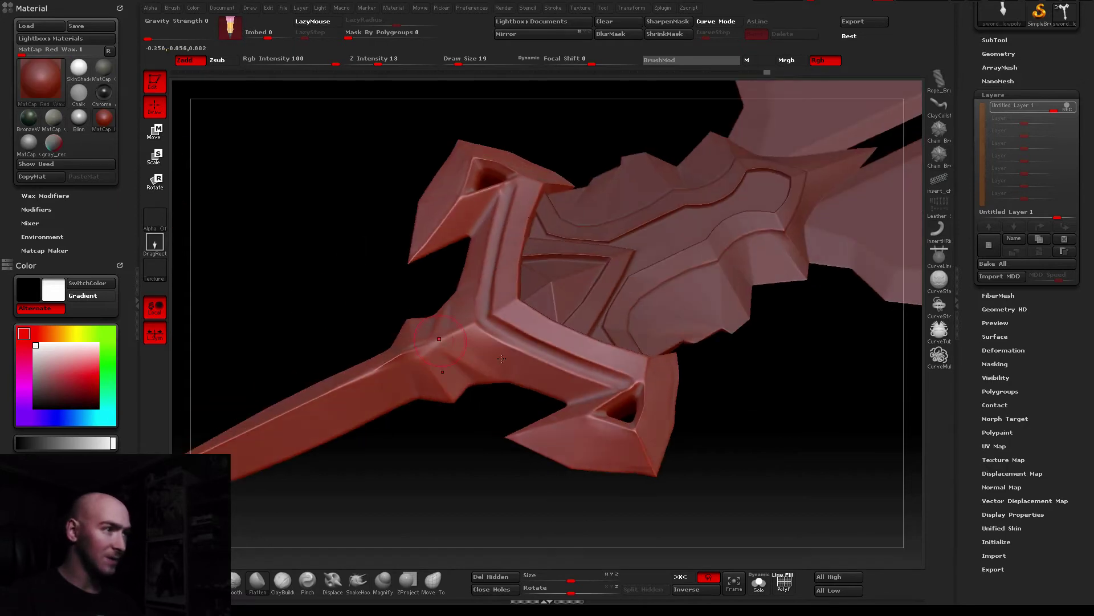
Test pink and orange-yellow tints, reset the colour to white, and collapse the tray
{"action": "mouse_move", "coordinate": [55, 342]}
{"action": "left_mouse_down"}
{"action": "mouse_move", "coordinate": [86, 346]}
{"action": "mouse_move", "coordinate": [96, 376]}
{"action": "left_mouse_up"}
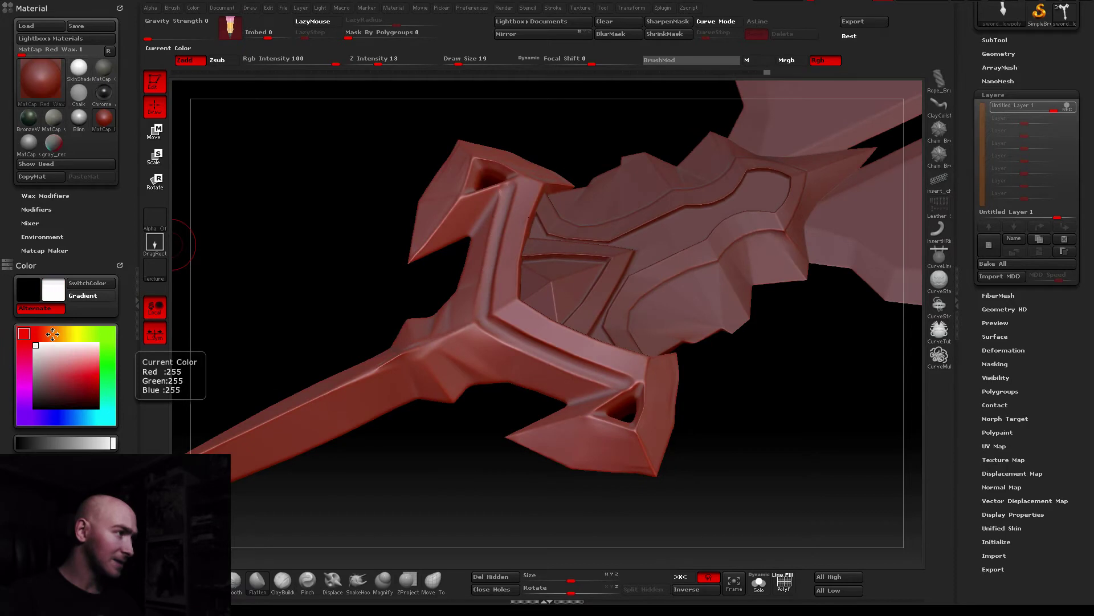
{"action": "left_click", "coordinate": [67, 333]}
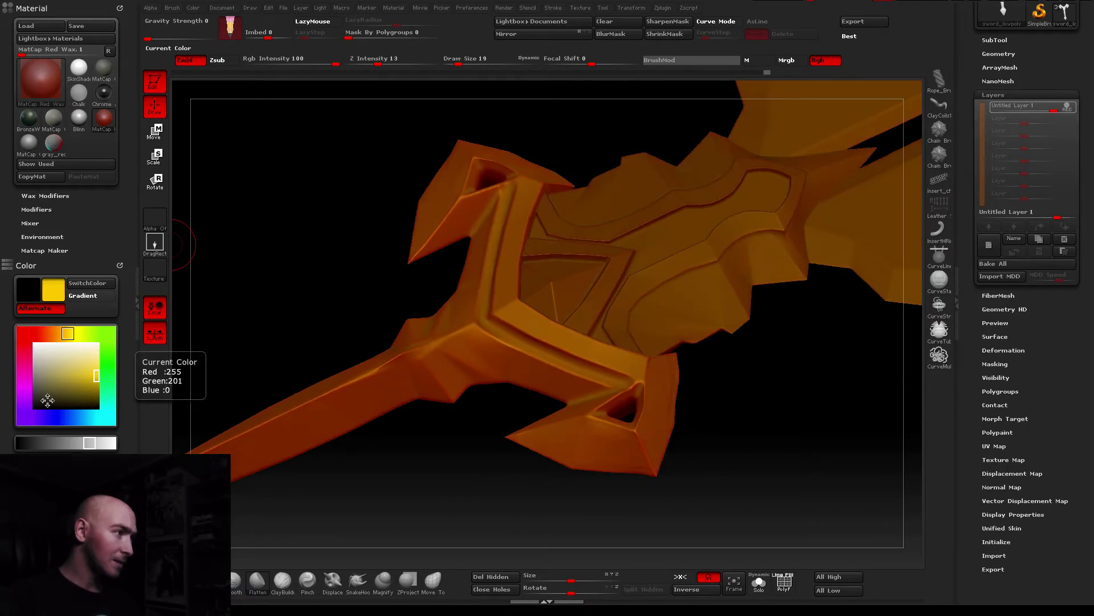
{"action": "left_click_drag", "start_coordinate": [23, 443], "coordinate": [113, 442]}
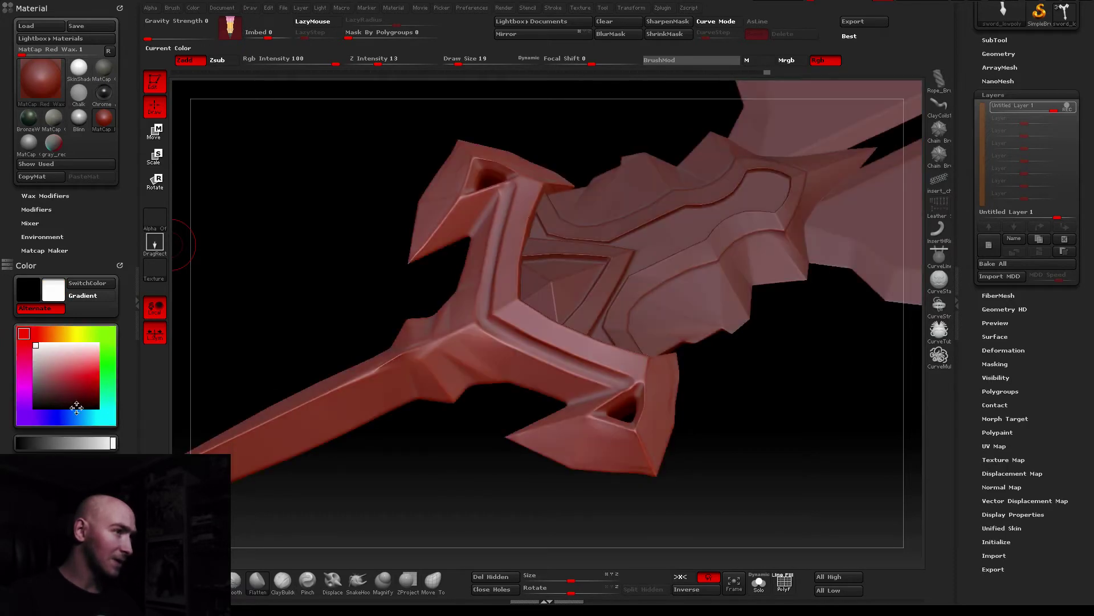
{"action": "left_click", "coordinate": [137, 301]}
Zoom and rotate around the guard's triangular hole, adjusting the brush draw size
{"action": "scroll", "coordinate": [592, 391], "scroll_direction": "up", "scroll_amount": 2}
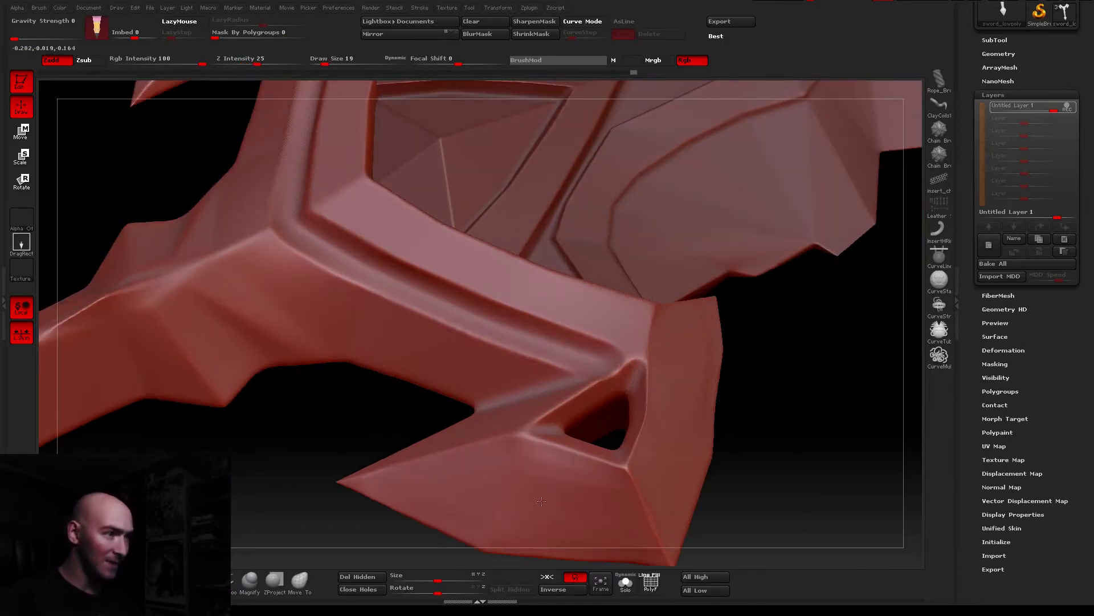
{"action": "scroll", "coordinate": [592, 391], "scroll_direction": "up", "scroll_amount": 2}
{"action": "right_click_drag", "start_coordinate": [592, 392], "coordinate": [510, 410]}
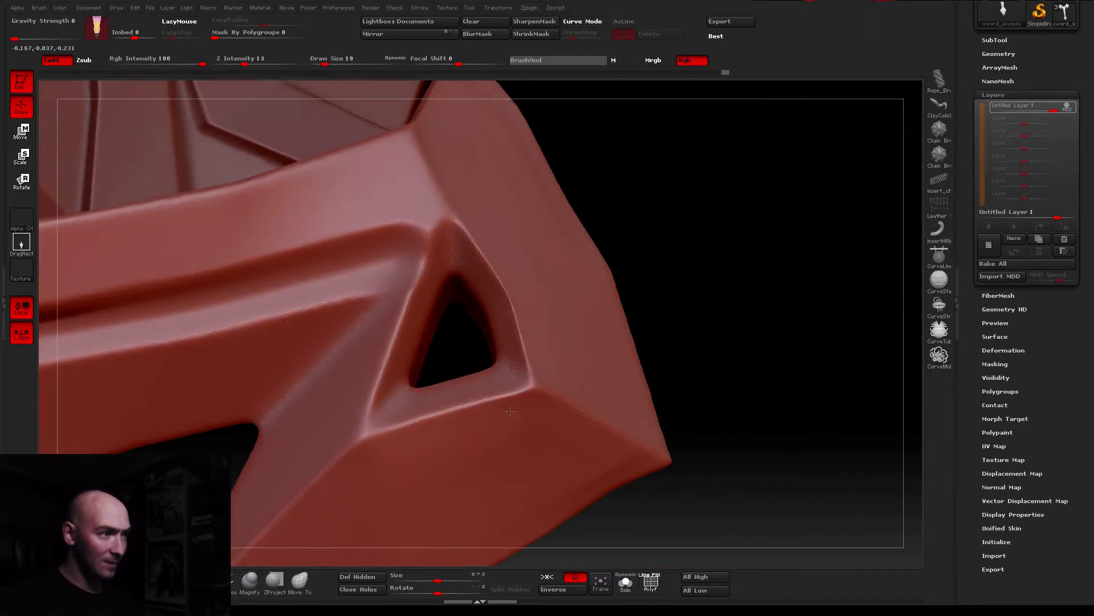
{"action": "mouse_move", "coordinate": [333, 62]}
{"action": "left_mouse_down"}
{"action": "mouse_move", "coordinate": [391, 63]}
{"action": "mouse_move", "coordinate": [323, 63]}
{"action": "mouse_move", "coordinate": [433, 229]}
{"action": "left_mouse_up"}
{"action": "mouse_move", "coordinate": [461, 324]}
{"action": "right_mouse_down"}
{"action": "mouse_move", "coordinate": [276, 103]}
{"action": "mouse_move", "coordinate": [451, 329]}
{"action": "right_mouse_up"}
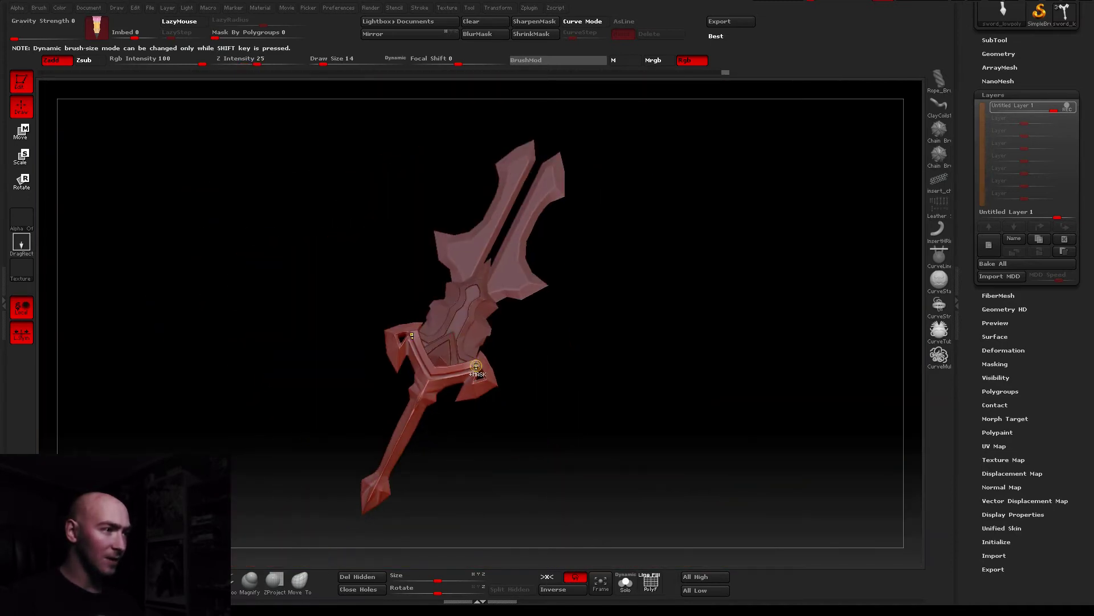
{"action": "right_click_drag", "start_coordinate": [476, 366], "coordinate": [450, 364], "text": "ctrl"}
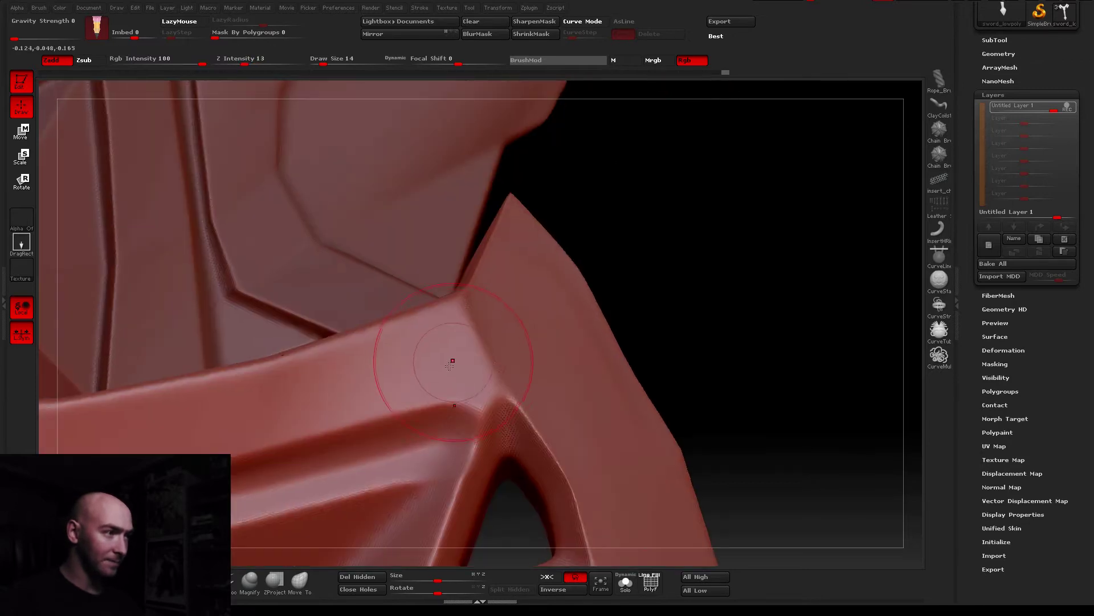
{"action": "right_click_drag", "start_coordinate": [451, 364], "coordinate": [470, 300]}
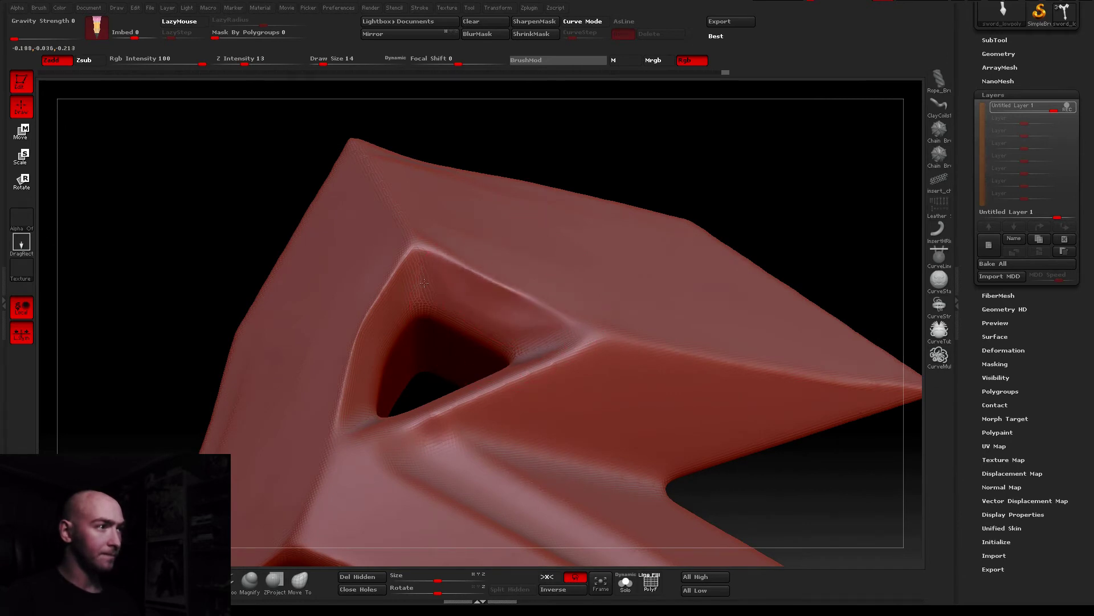
{"action": "right_click_drag", "start_coordinate": [420, 232], "coordinate": [473, 257]}
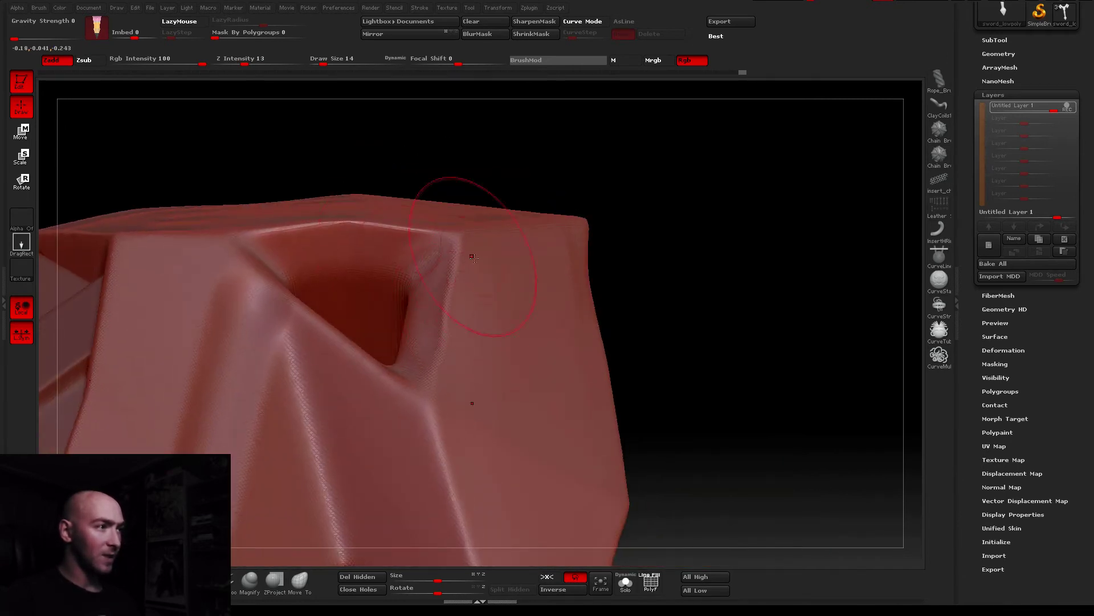
{"action": "right_click_drag", "start_coordinate": [458, 386], "coordinate": [456, 217]}
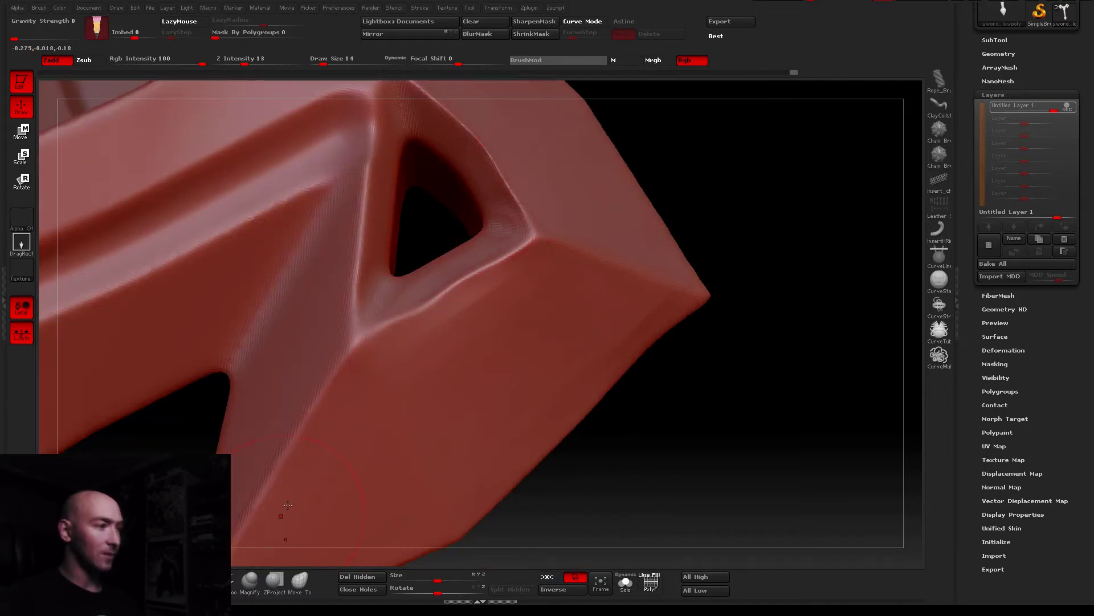
{"action": "left_click_drag", "start_coordinate": [244, 523], "coordinate": [259, 548]}
{"action": "right_click_drag", "start_coordinate": [259, 548], "coordinate": [403, 439]}
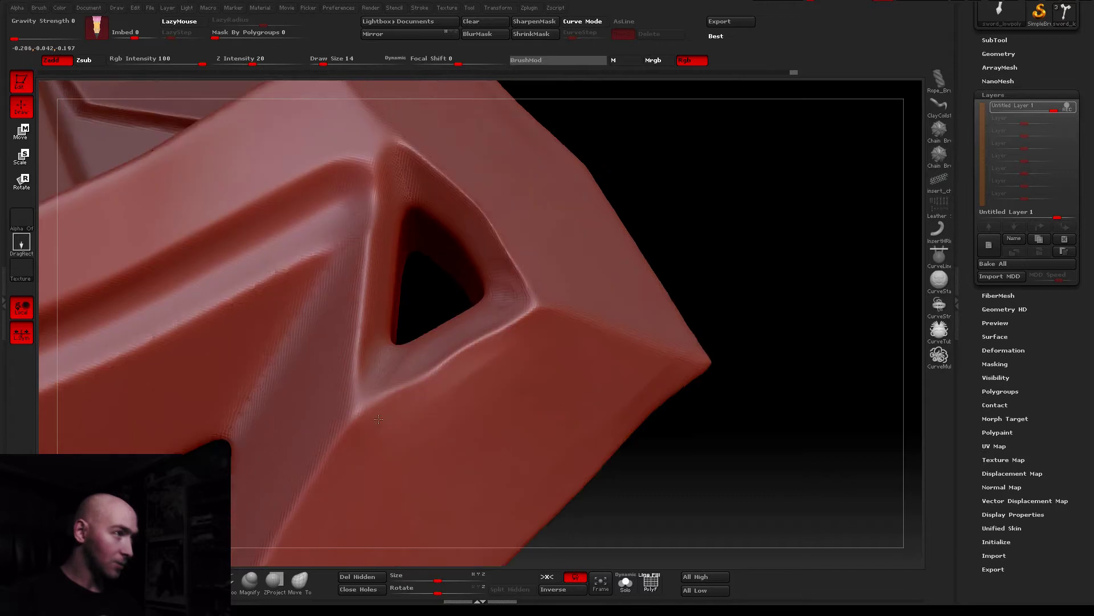
Reduce Draw Size to 8 and inspect the guard's lower corner and notch
{"action": "left_click_drag", "start_coordinate": [345, 61], "coordinate": [338, 61]}
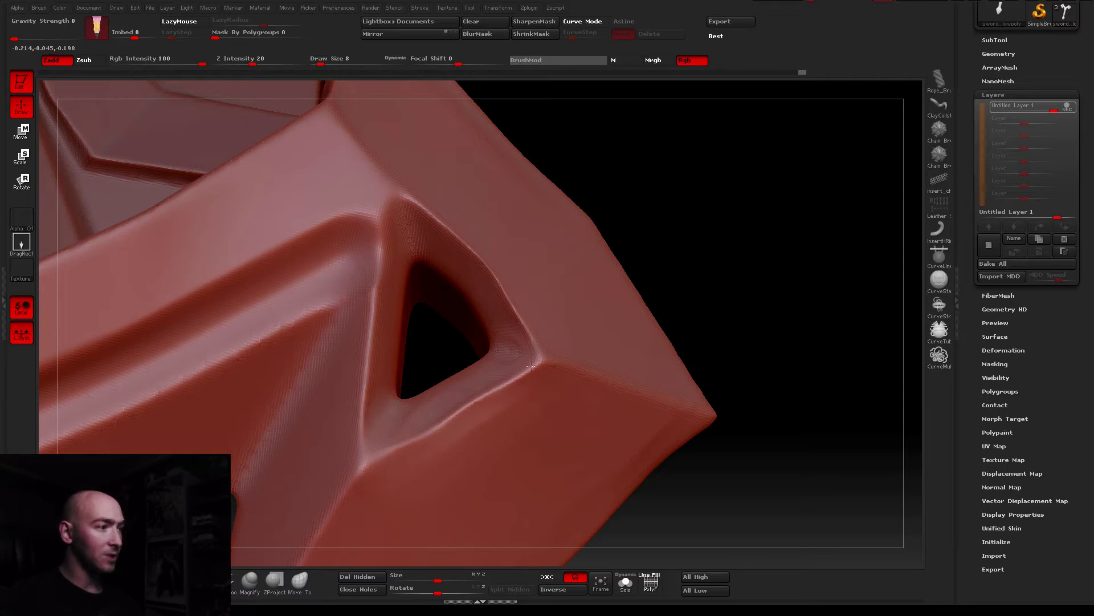
{"action": "mouse_move", "coordinate": [511, 280]}
{"action": "right_mouse_down"}
{"action": "mouse_move", "coordinate": [484, 407]}
{"action": "mouse_move", "coordinate": [528, 488]}
{"action": "right_mouse_up"}
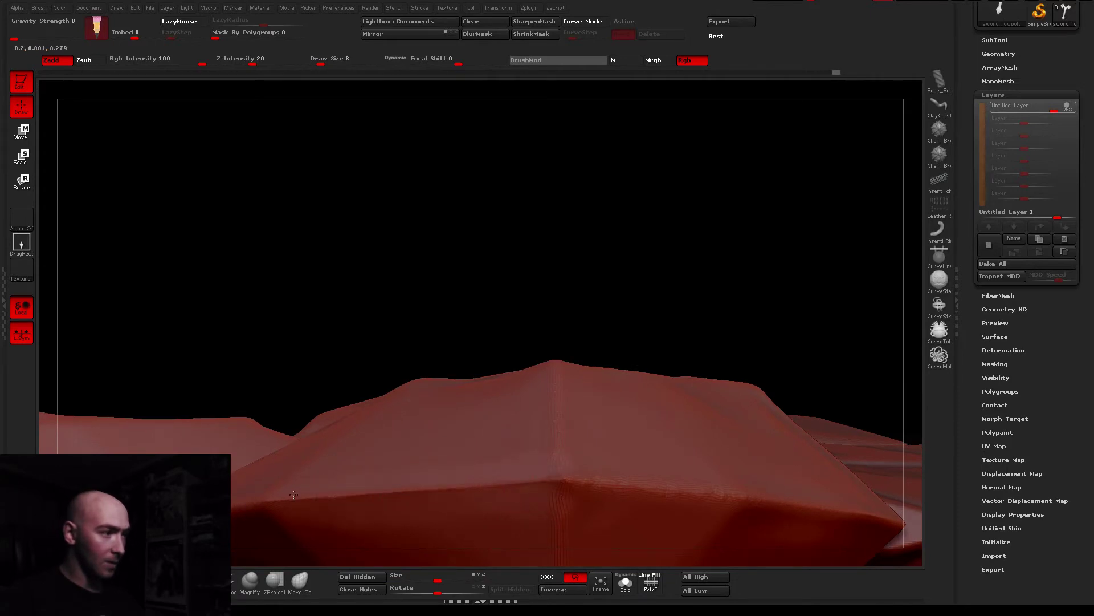
{"action": "mouse_move", "coordinate": [327, 493]}
{"action": "right_mouse_down"}
{"action": "mouse_move", "coordinate": [528, 419]}
{"action": "mouse_move", "coordinate": [579, 369]}
{"action": "right_mouse_up"}
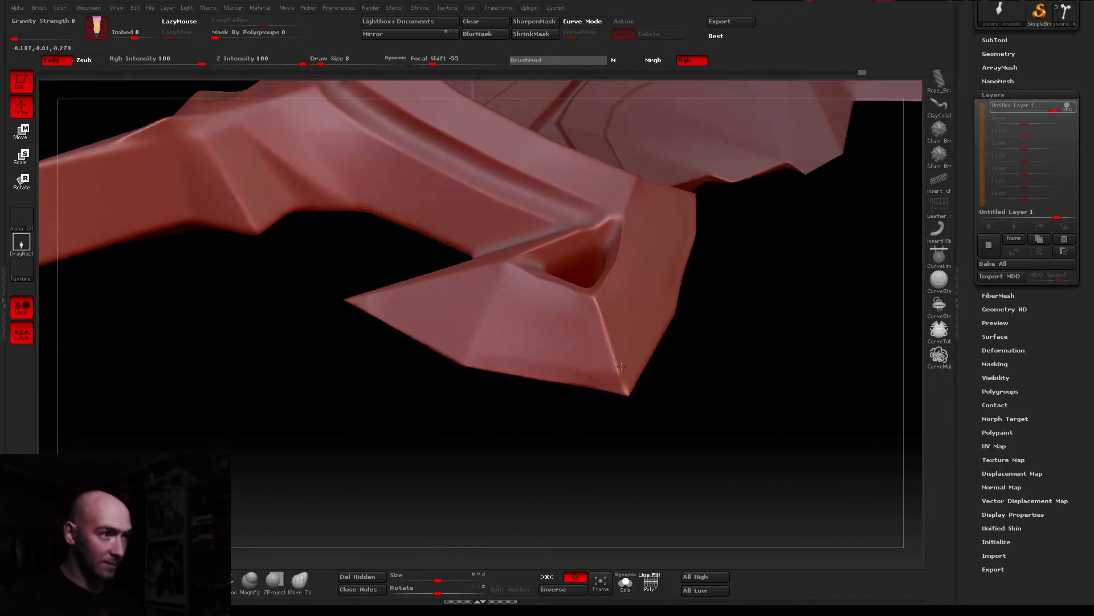
{"action": "mouse_move", "coordinate": [498, 351]}
{"action": "right_mouse_down"}
{"action": "mouse_move", "coordinate": [479, 410]}
{"action": "mouse_move", "coordinate": [473, 374]}
{"action": "mouse_move", "coordinate": [486, 410]}
{"action": "right_mouse_up"}
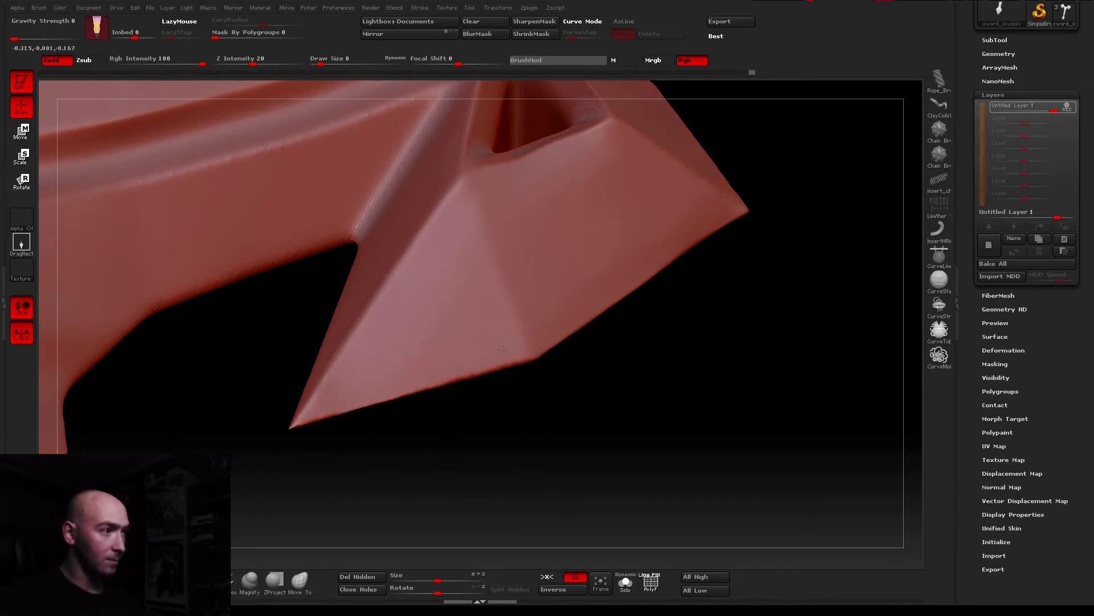
{"action": "right_click_drag", "start_coordinate": [386, 374], "coordinate": [288, 396]}
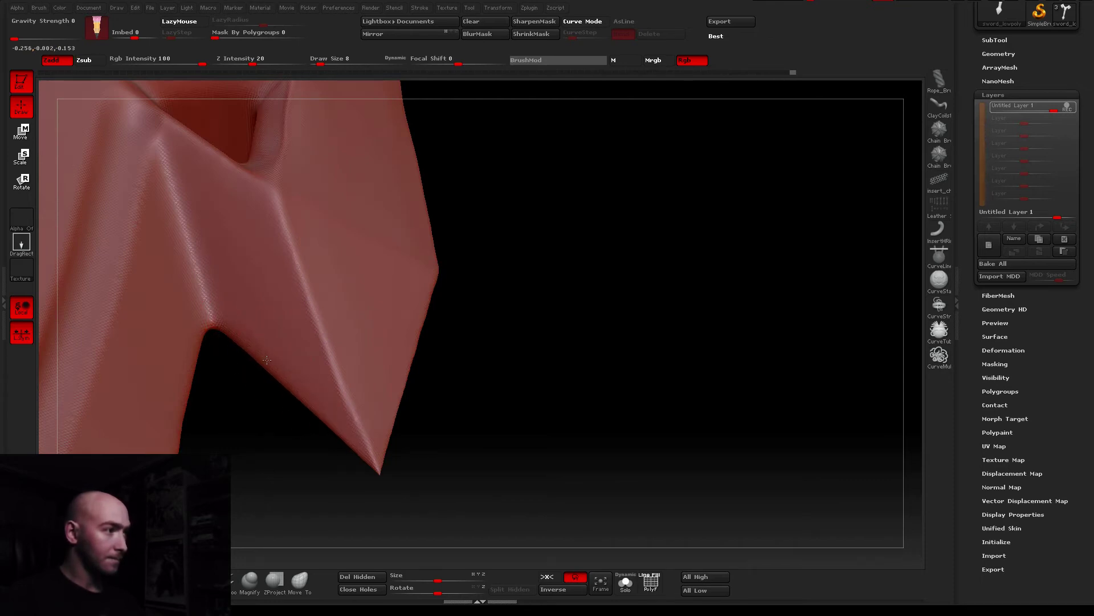
{"action": "right_click_drag", "start_coordinate": [267, 360], "coordinate": [319, 319]}
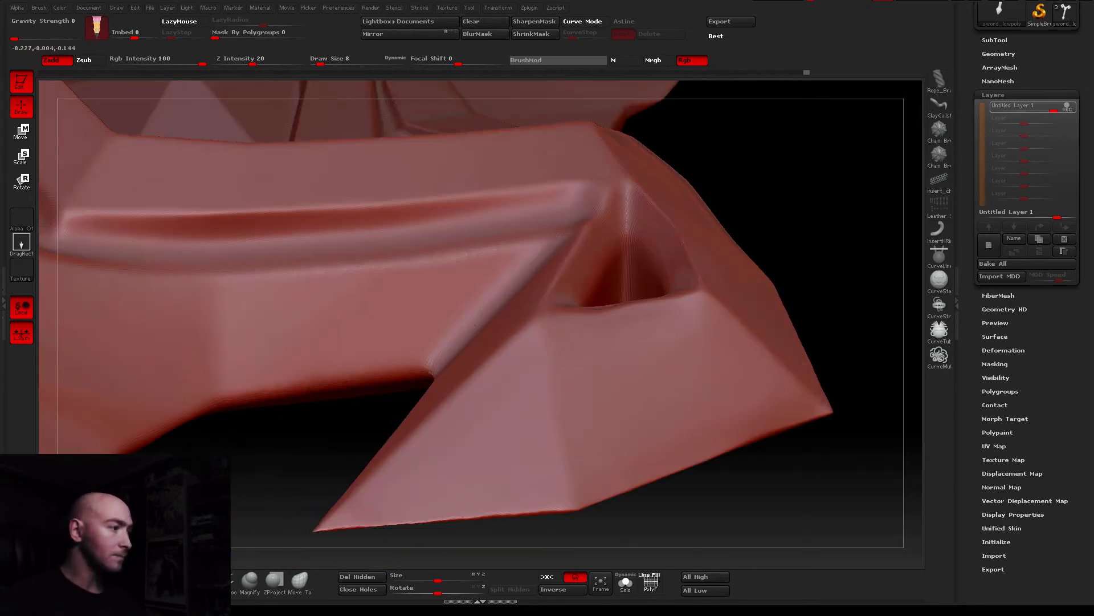
Test and undo a crease near the notch, then set brush size 11 and depth 33
{"action": "right_click_drag", "start_coordinate": [319, 319], "coordinate": [438, 368]}
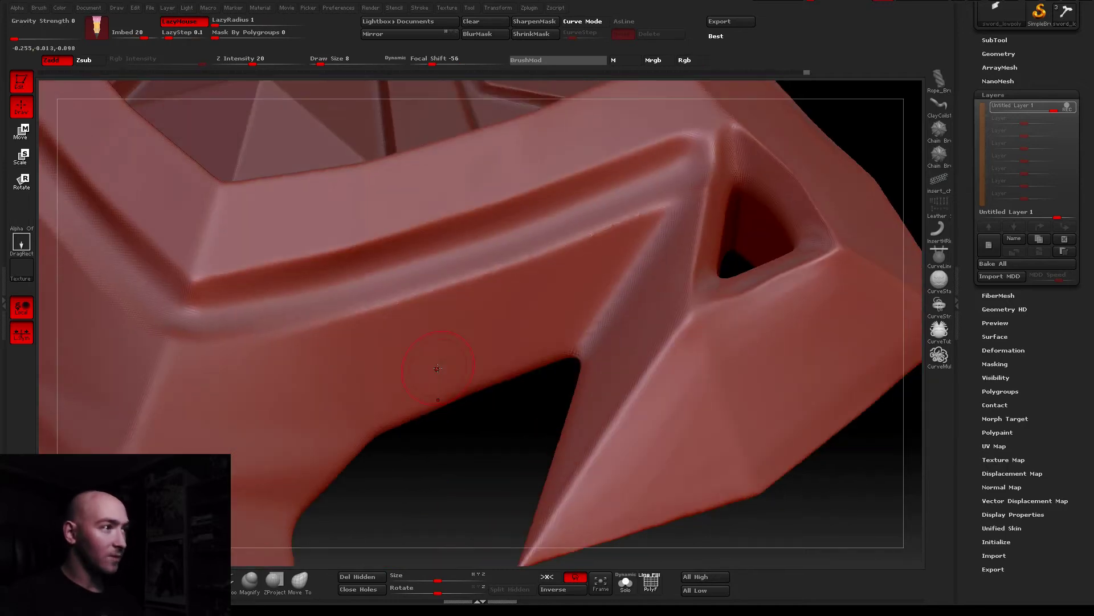
{"action": "left_click_drag", "start_coordinate": [388, 331], "coordinate": [422, 303]}
{"action": "key", "text": "ctrl+z"}
{"action": "key", "text": "bracketright"}
{"action": "key", "text": "bracketright"}
{"action": "key", "text": "bracketright"}
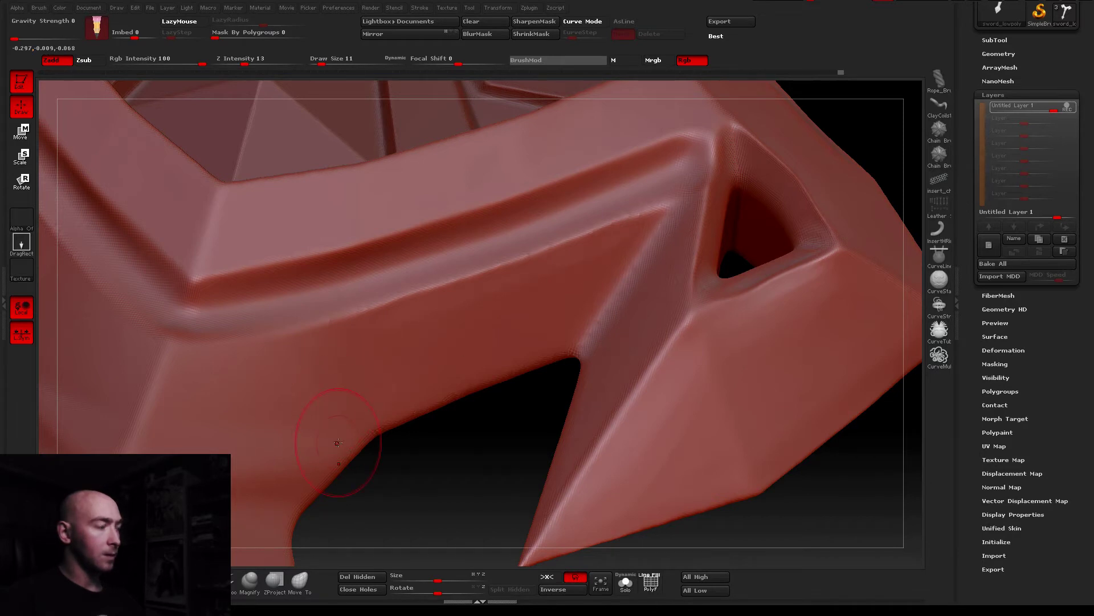
{"action": "right_click_drag", "start_coordinate": [338, 443], "coordinate": [319, 256]}
{"action": "left_click", "coordinate": [264, 63]}
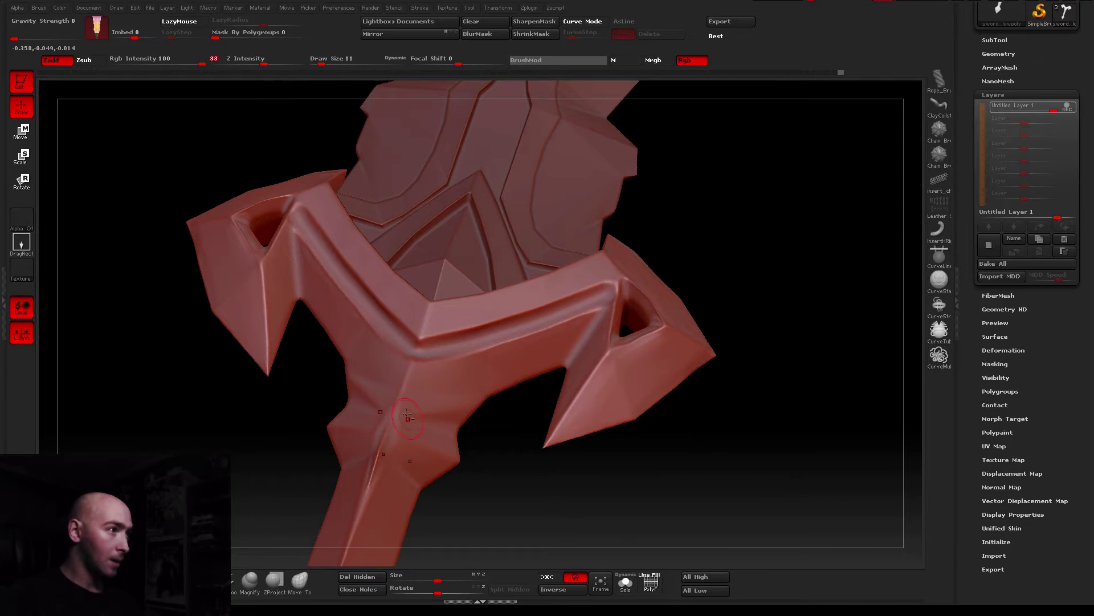
{"action": "right_click_drag", "start_coordinate": [408, 418], "coordinate": [508, 369], "text": "ctrl"}
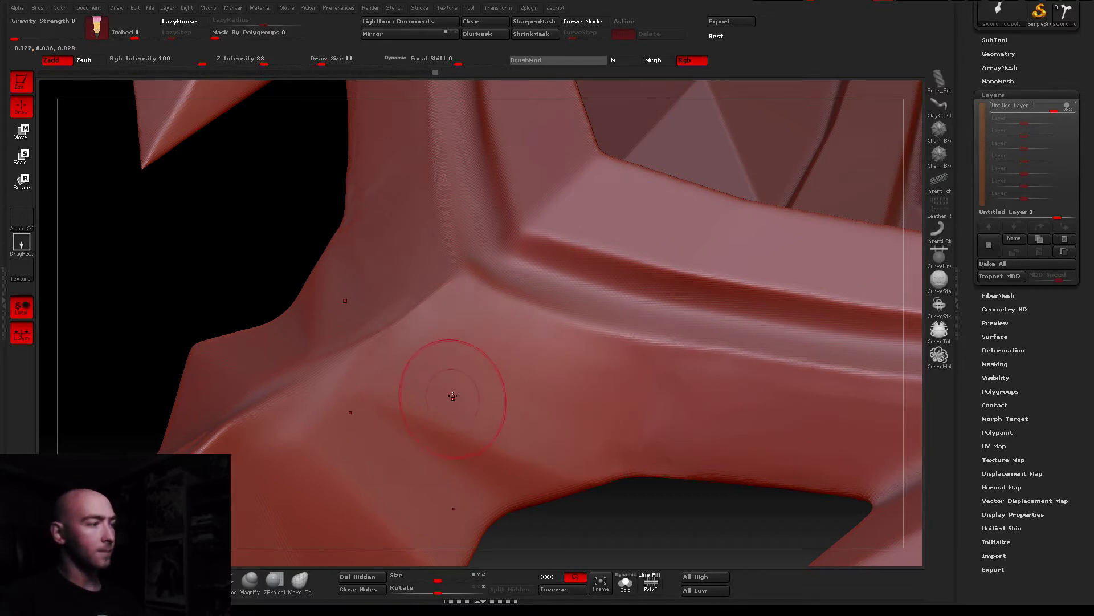
Stamp hatch texture into the crease where the grip meets the guard
{"action": "key", "text": "f"}
{"action": "mouse_move", "coordinate": [274, 176]}
{"action": "left_mouse_down"}
{"action": "mouse_move", "coordinate": [403, 201]}
{"action": "mouse_move", "coordinate": [435, 337]}
{"action": "left_mouse_up"}
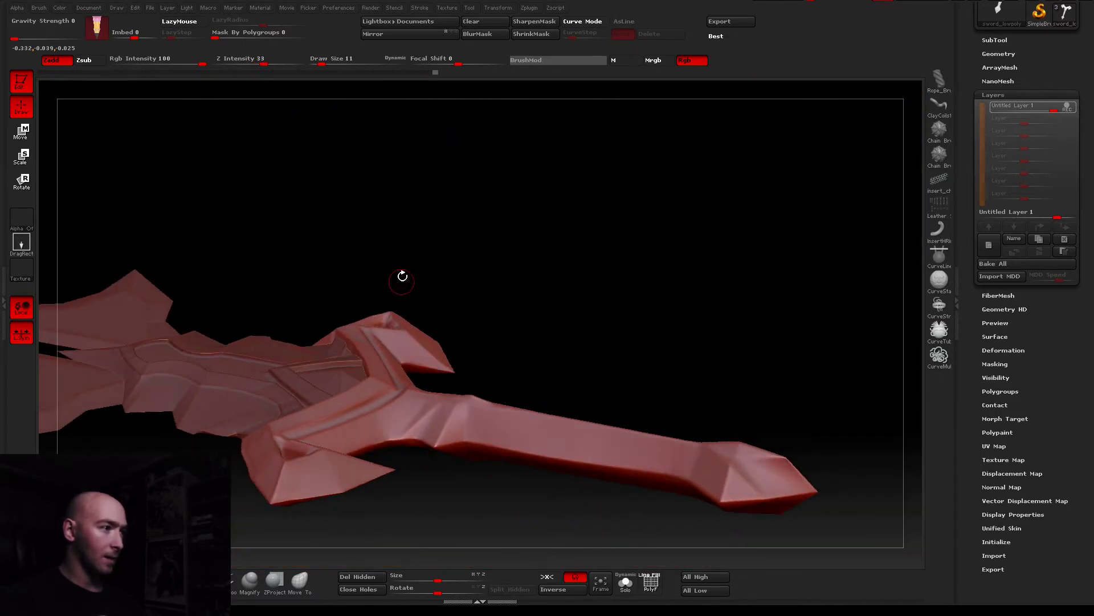
{"action": "mouse_move", "coordinate": [435, 338]}
{"action": "right_mouse_down"}
{"action": "mouse_move", "coordinate": [514, 332]}
{"action": "mouse_move", "coordinate": [454, 351]}
{"action": "mouse_move", "coordinate": [523, 360]}
{"action": "right_mouse_up"}
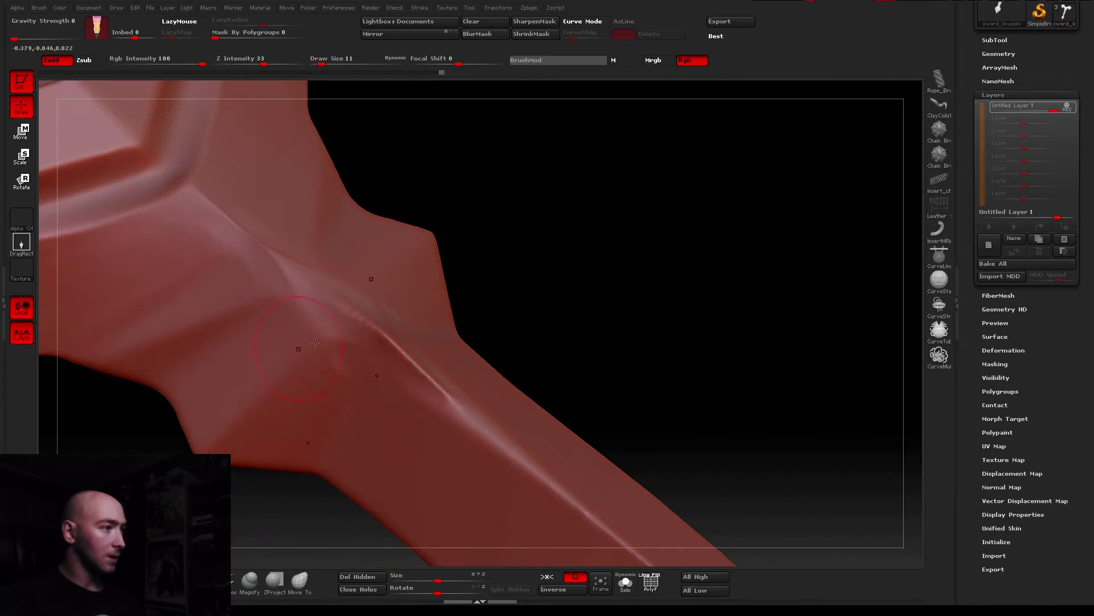
{"action": "left_click_drag", "start_coordinate": [399, 391], "coordinate": [353, 344]}
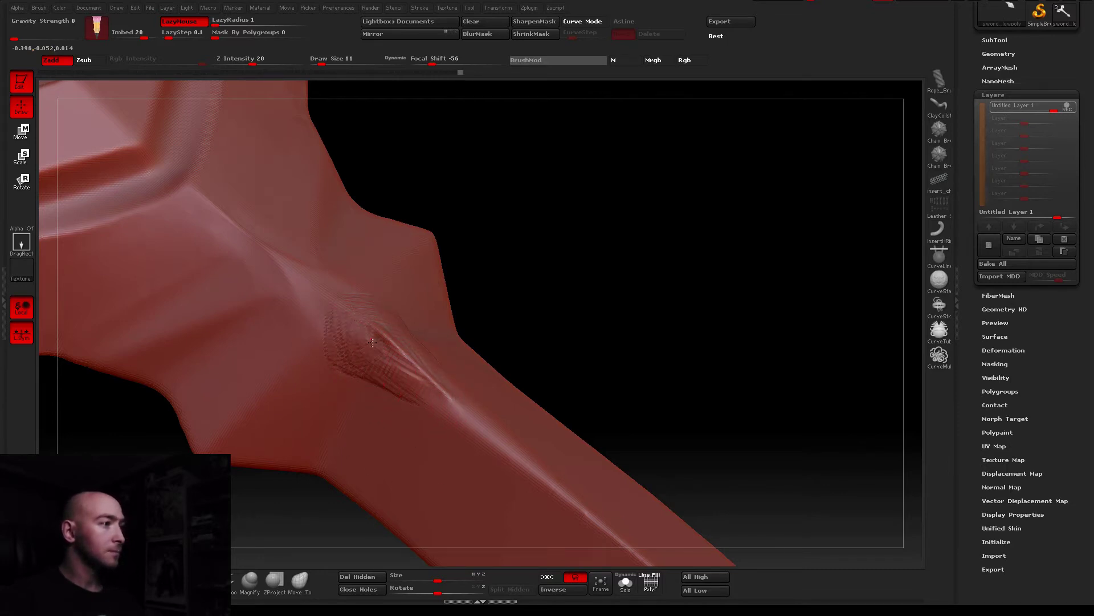
Extend the hatching along the upper crease and across the lower guard-to-grip joint
{"action": "mouse_move", "coordinate": [421, 386]}
{"action": "left_mouse_down"}
{"action": "mouse_move", "coordinate": [425, 377]}
{"action": "mouse_move", "coordinate": [372, 367]}
{"action": "left_mouse_up"}
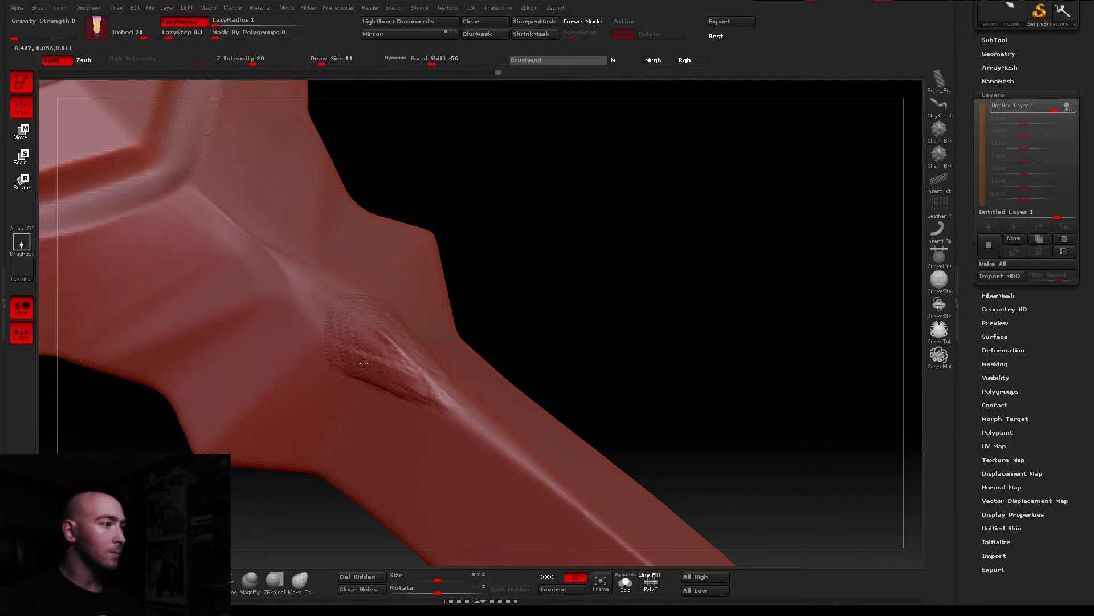
{"action": "left_click_drag", "start_coordinate": [365, 321], "coordinate": [410, 373]}
{"action": "left_click_drag", "start_coordinate": [331, 297], "coordinate": [325, 293]}
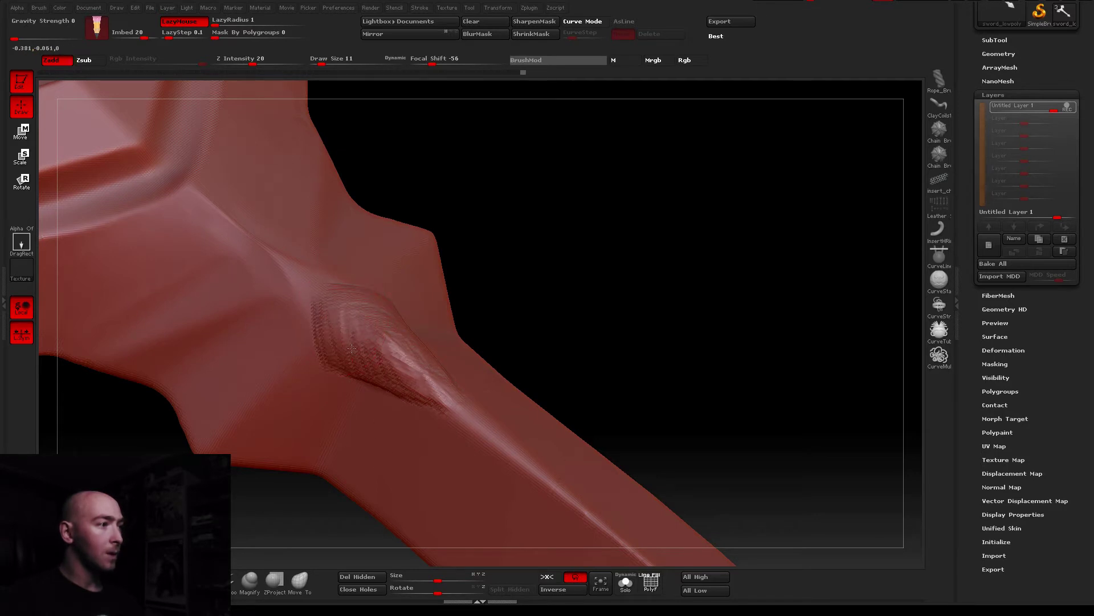
{"action": "mouse_move", "coordinate": [420, 390]}
{"action": "right_mouse_down"}
{"action": "mouse_move", "coordinate": [371, 380]}
{"action": "mouse_move", "coordinate": [432, 376]}
{"action": "mouse_move", "coordinate": [534, 469]}
{"action": "right_mouse_up"}
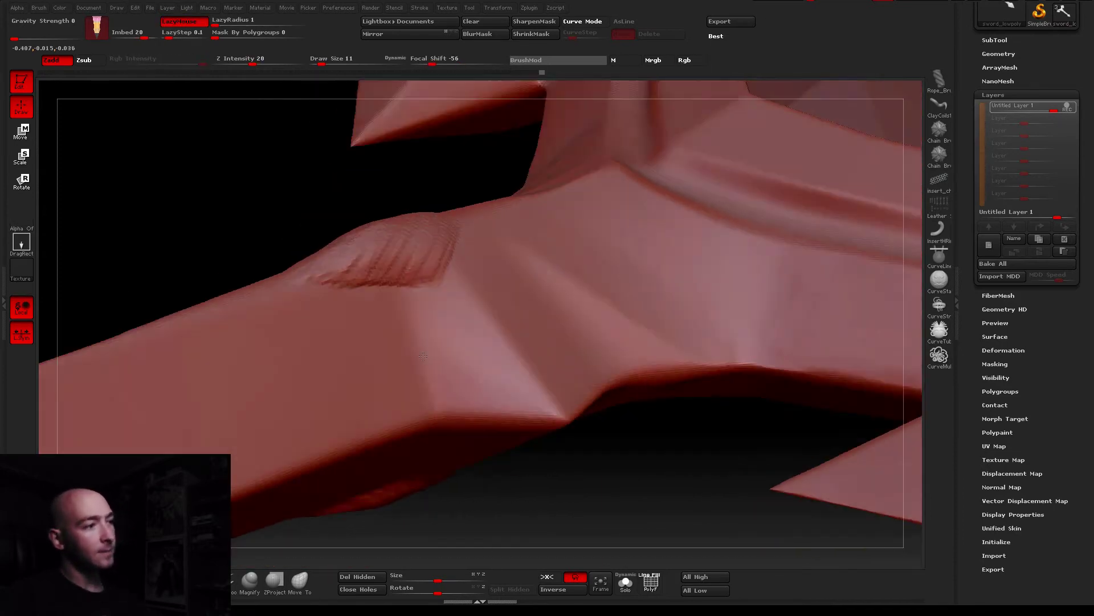
{"action": "left_click_drag", "start_coordinate": [459, 385], "coordinate": [536, 382]}
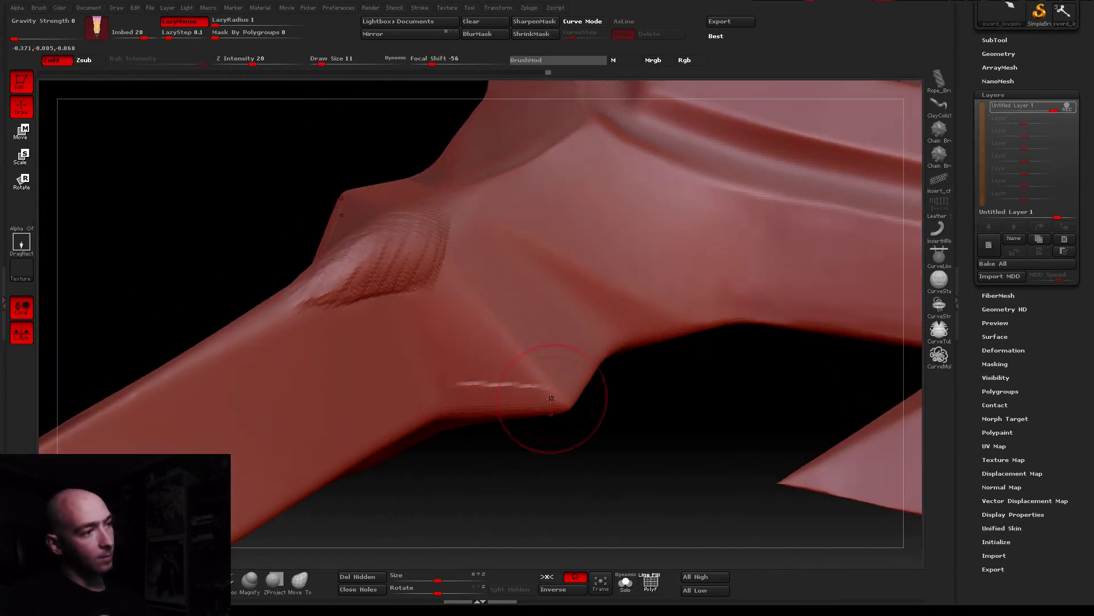
{"action": "mouse_move", "coordinate": [453, 382]}
{"action": "left_mouse_down"}
{"action": "mouse_move", "coordinate": [499, 385]}
{"action": "mouse_move", "coordinate": [534, 370]}
{"action": "left_mouse_up"}
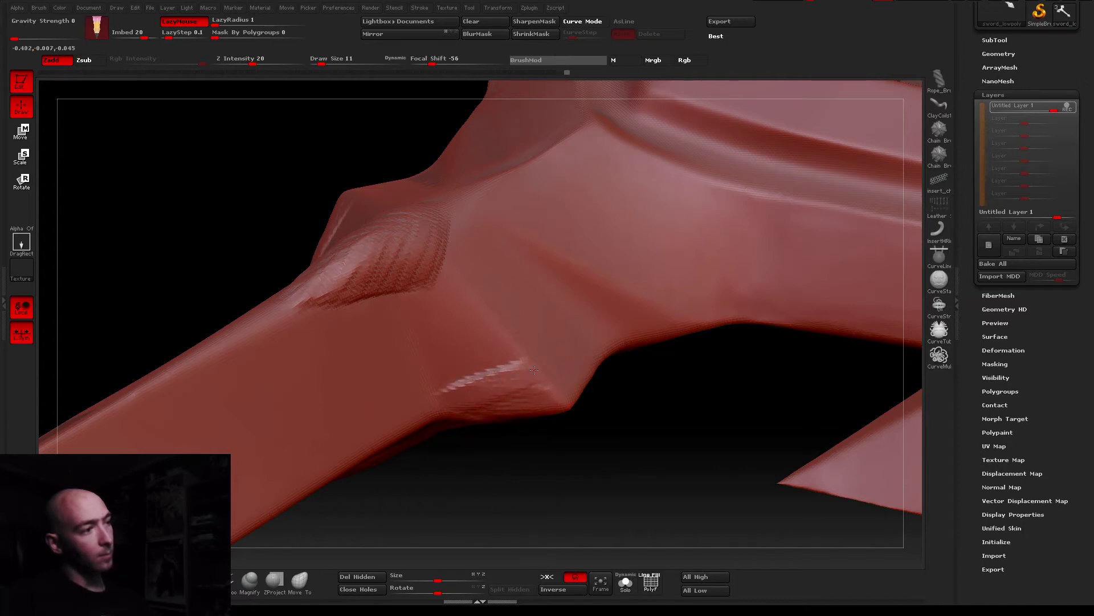
{"action": "left_click_drag", "start_coordinate": [540, 329], "coordinate": [608, 332]}
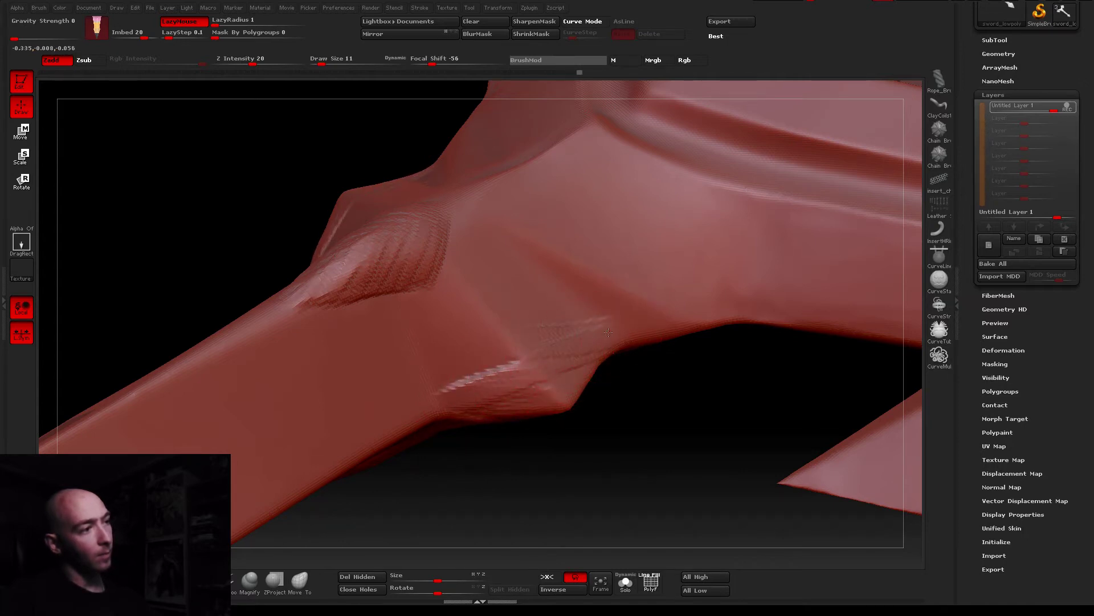
{"action": "mouse_move", "coordinate": [448, 388]}
{"action": "left_mouse_down"}
{"action": "mouse_move", "coordinate": [498, 336]}
{"action": "mouse_move", "coordinate": [508, 351]}
{"action": "mouse_move", "coordinate": [496, 373]}
{"action": "mouse_move", "coordinate": [529, 358]}
{"action": "mouse_move", "coordinate": [542, 370]}
{"action": "left_mouse_up"}
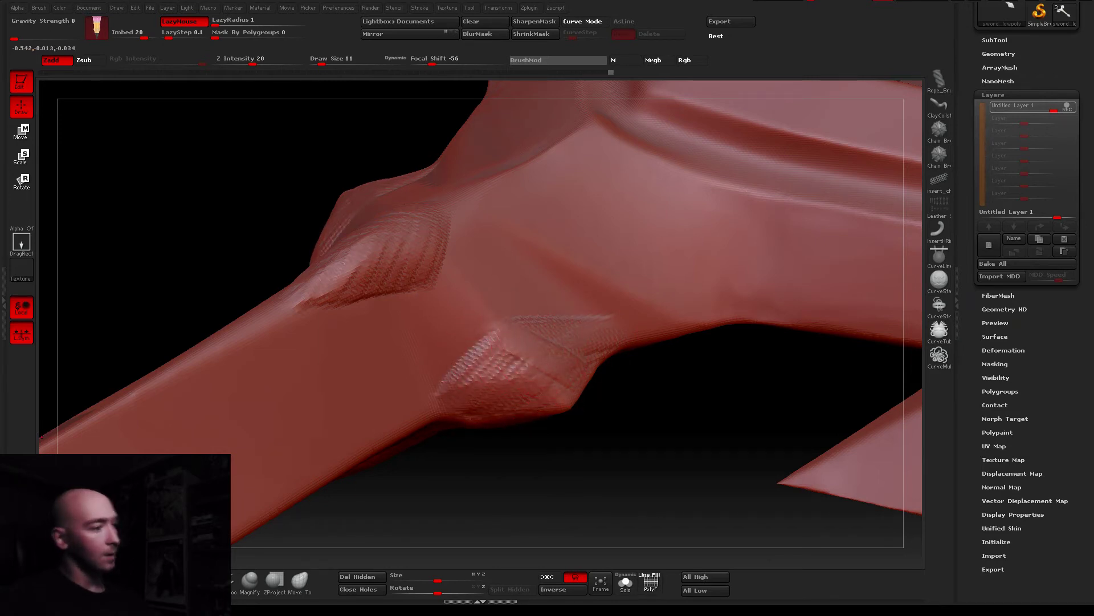
Switch to the Standard brush to soften and reshape the hatched bump at the junction
{"action": "key", "text": "1"}
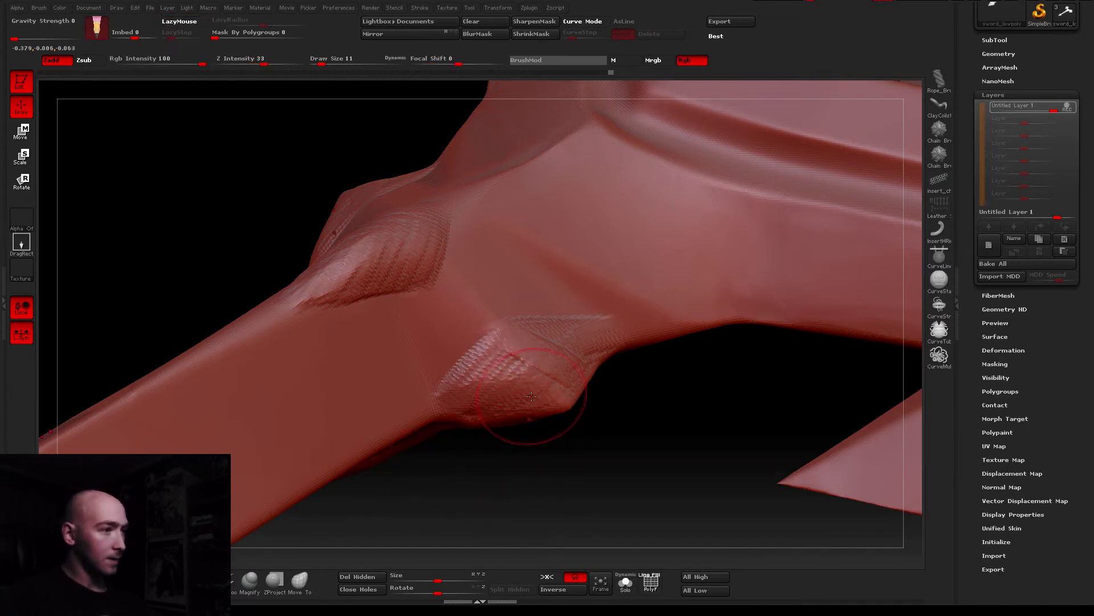
{"action": "left_click_drag", "start_coordinate": [509, 354], "coordinate": [488, 367]}
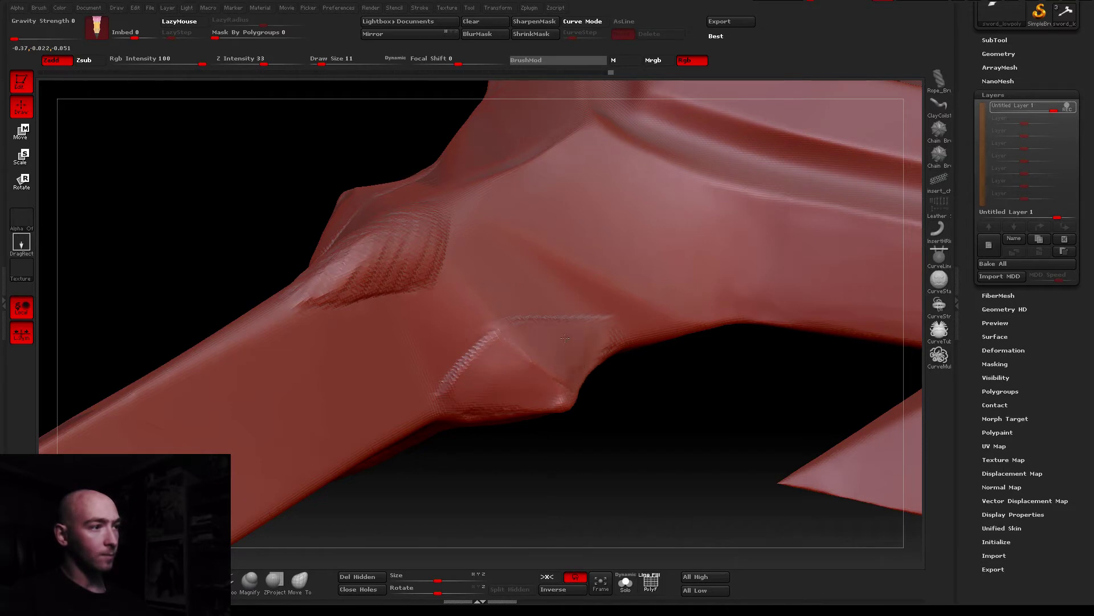
{"action": "mouse_move", "coordinate": [539, 341]}
{"action": "right_mouse_down"}
{"action": "mouse_move", "coordinate": [533, 253]}
{"action": "mouse_move", "coordinate": [507, 374]}
{"action": "right_mouse_up"}
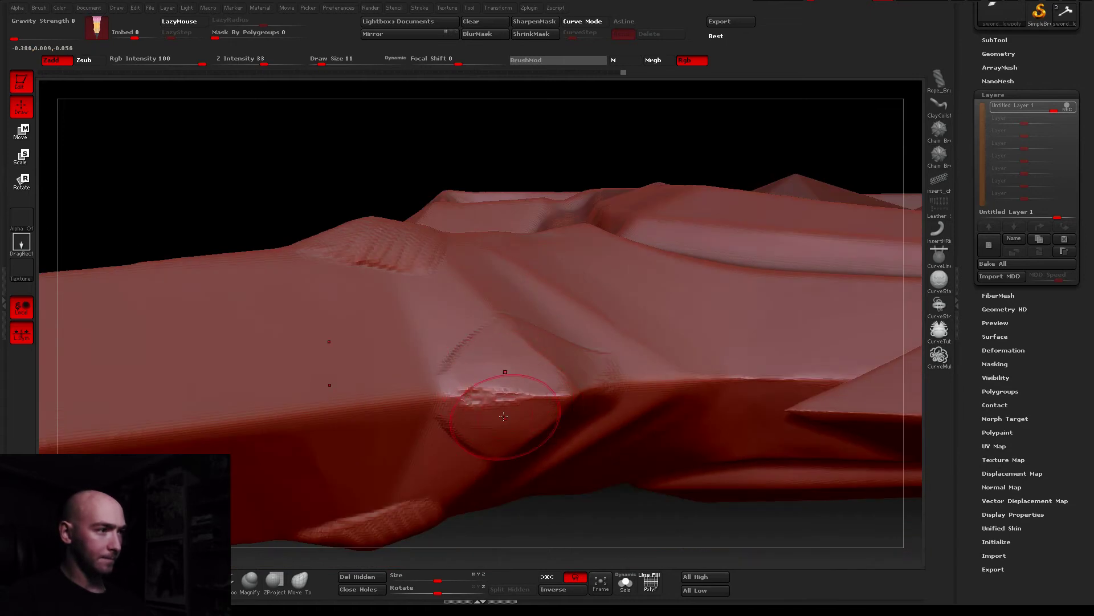
{"action": "right_click_drag", "start_coordinate": [496, 429], "coordinate": [514, 347]}
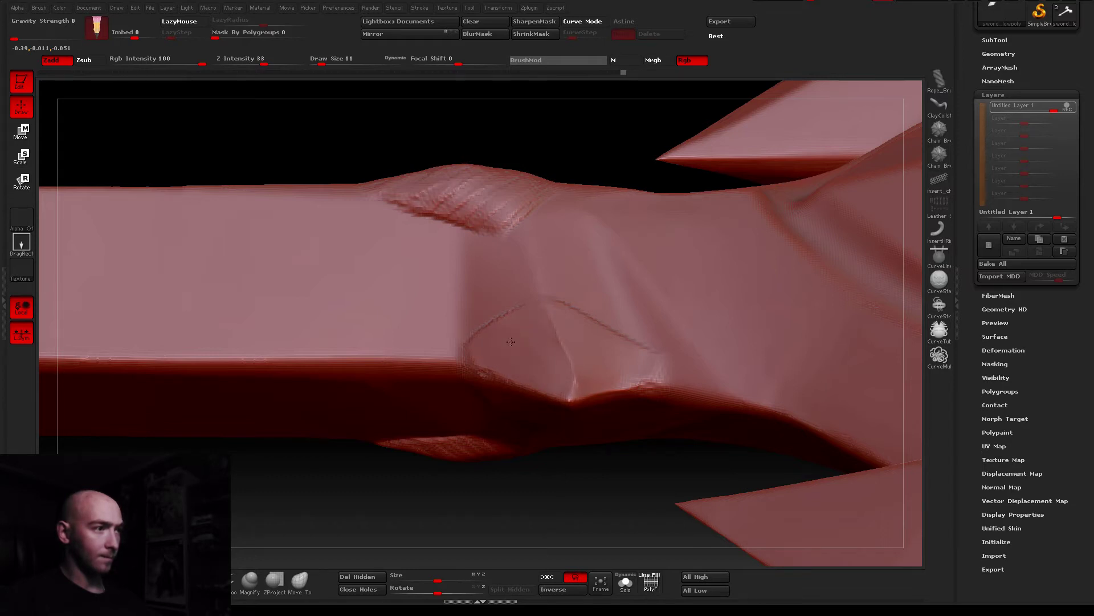
{"action": "right_click_drag", "start_coordinate": [577, 342], "coordinate": [582, 356]}
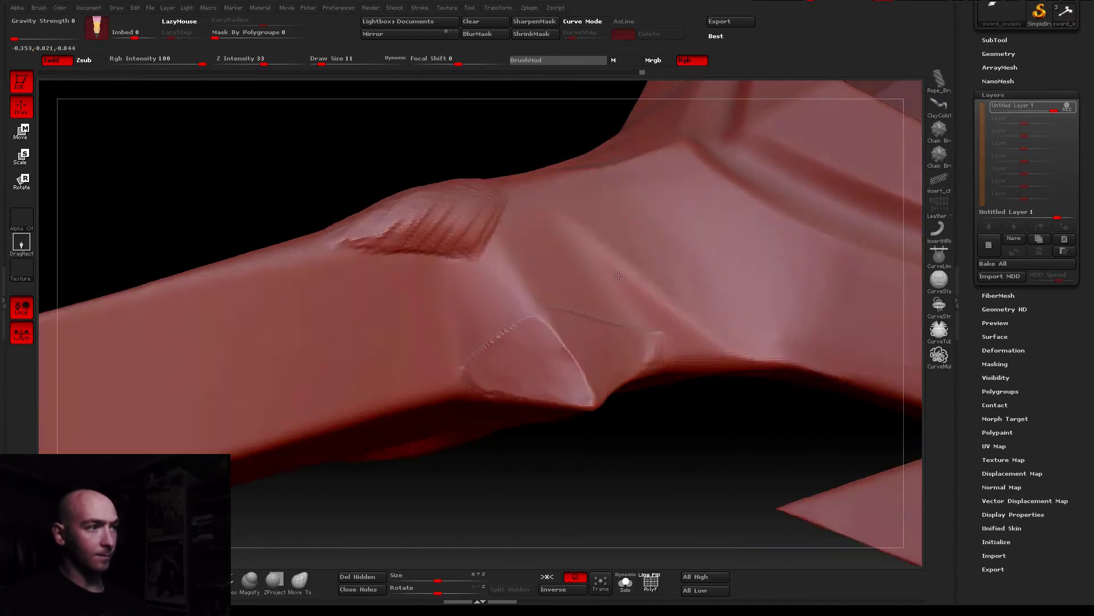
{"action": "mouse_move", "coordinate": [565, 328]}
{"action": "right_mouse_down"}
{"action": "mouse_move", "coordinate": [598, 317]}
{"action": "mouse_move", "coordinate": [492, 278]}
{"action": "mouse_move", "coordinate": [569, 213]}
{"action": "mouse_move", "coordinate": [590, 244]}
{"action": "right_mouse_up"}
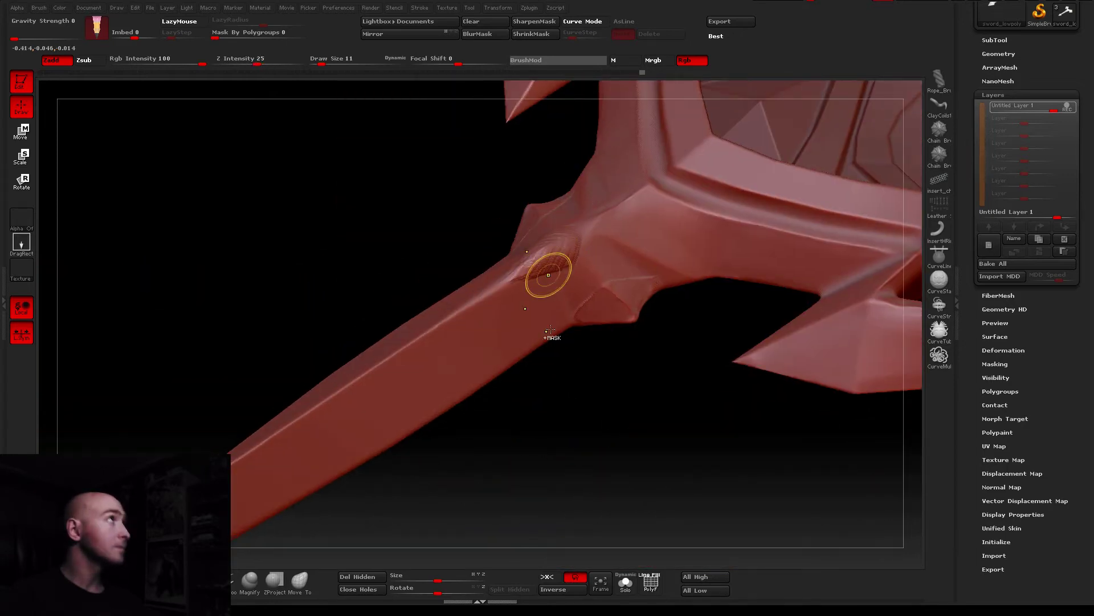
{"action": "left_click_drag", "start_coordinate": [589, 244], "coordinate": [534, 244]}
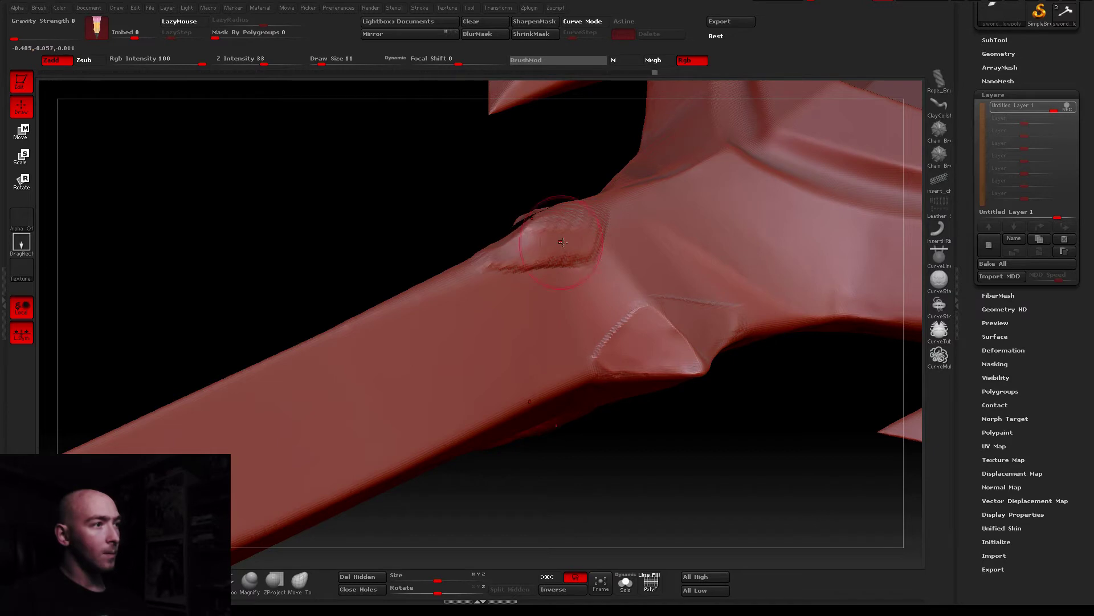
{"action": "mouse_move", "coordinate": [582, 224]}
{"action": "right_mouse_down"}
{"action": "mouse_move", "coordinate": [596, 263]}
{"action": "mouse_move", "coordinate": [601, 211]}
{"action": "right_mouse_up"}
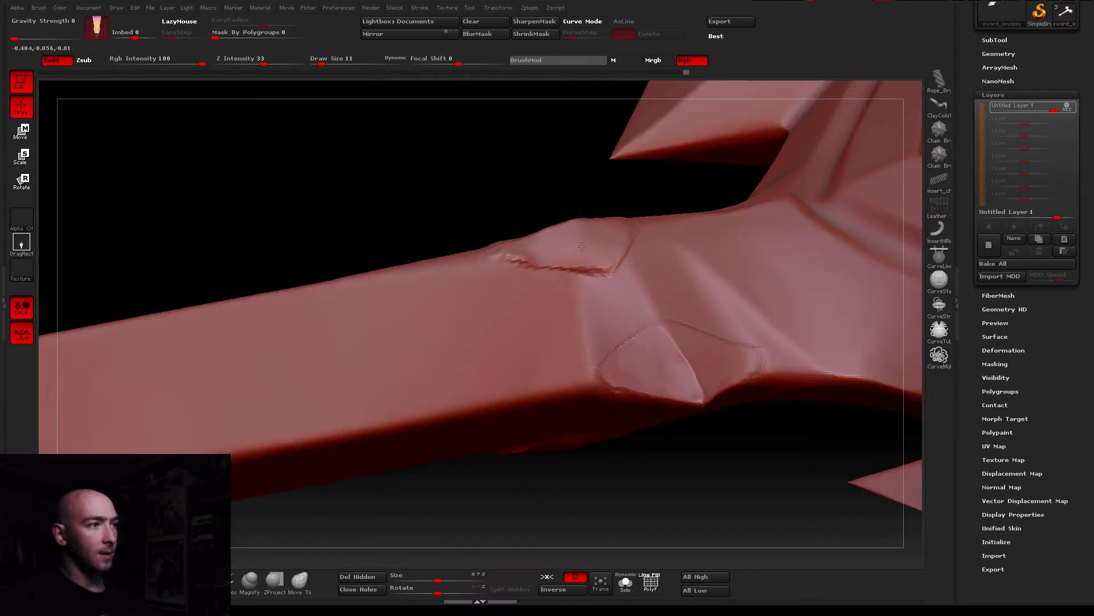
{"action": "mouse_move", "coordinate": [615, 236]}
{"action": "right_mouse_down"}
{"action": "mouse_move", "coordinate": [587, 318]}
{"action": "mouse_move", "coordinate": [630, 310]}
{"action": "mouse_move", "coordinate": [580, 287]}
{"action": "mouse_move", "coordinate": [513, 319]}
{"action": "mouse_move", "coordinate": [465, 368]}
{"action": "mouse_move", "coordinate": [480, 136]}
{"action": "mouse_move", "coordinate": [462, 286]}
{"action": "mouse_move", "coordinate": [482, 288]}
{"action": "mouse_move", "coordinate": [431, 238]}
{"action": "right_mouse_up"}
Draw a hatched strip along the guard edge at Draw Size 19 and shift it upward
{"action": "left_click_drag", "start_coordinate": [460, 285], "coordinate": [456, 406]}
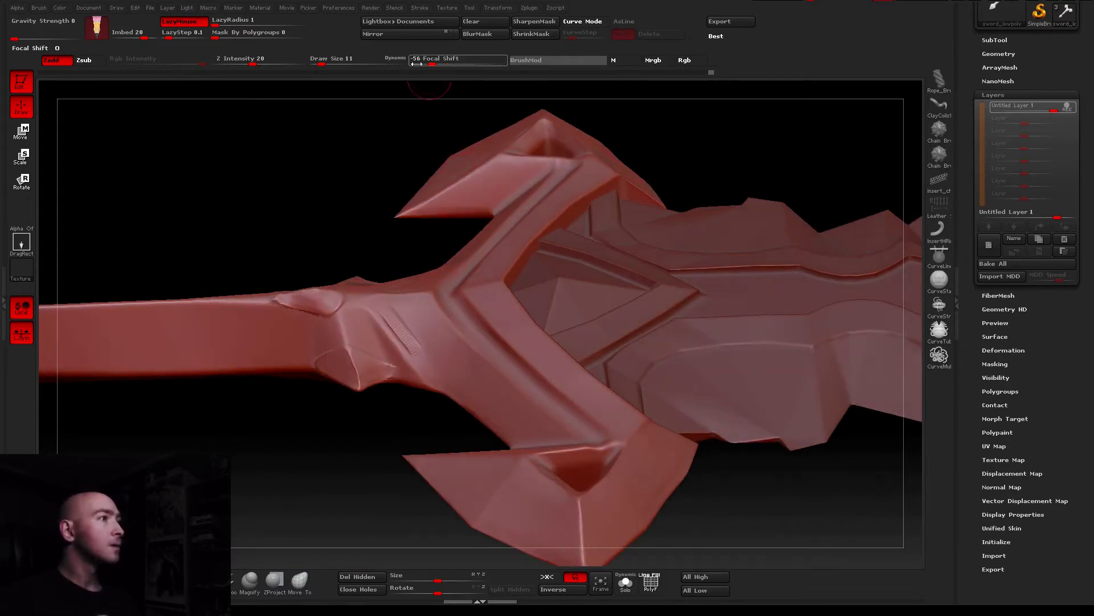
{"action": "left_click_drag", "start_coordinate": [321, 64], "coordinate": [326, 64]}
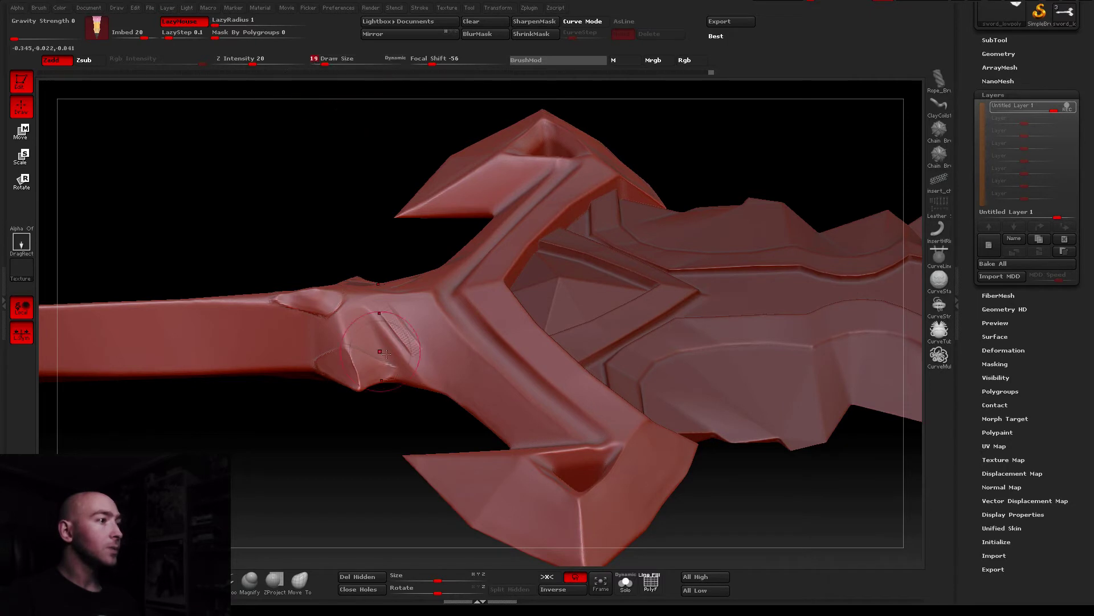
{"action": "left_click_drag", "start_coordinate": [381, 351], "coordinate": [406, 334]}
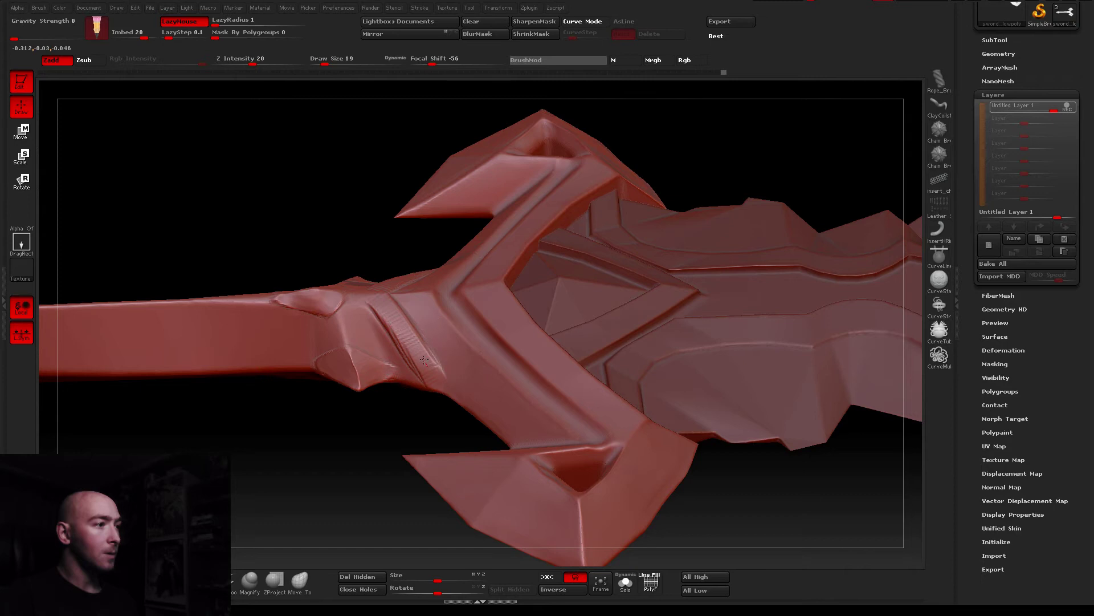
Zoom in on the lower guard joint and shrink the brush to Draw Size 9
{"action": "mouse_move", "coordinate": [425, 360]}
{"action": "right_mouse_down"}
{"action": "mouse_move", "coordinate": [448, 407]}
{"action": "mouse_move", "coordinate": [455, 376]}
{"action": "mouse_move", "coordinate": [435, 439]}
{"action": "right_mouse_up"}
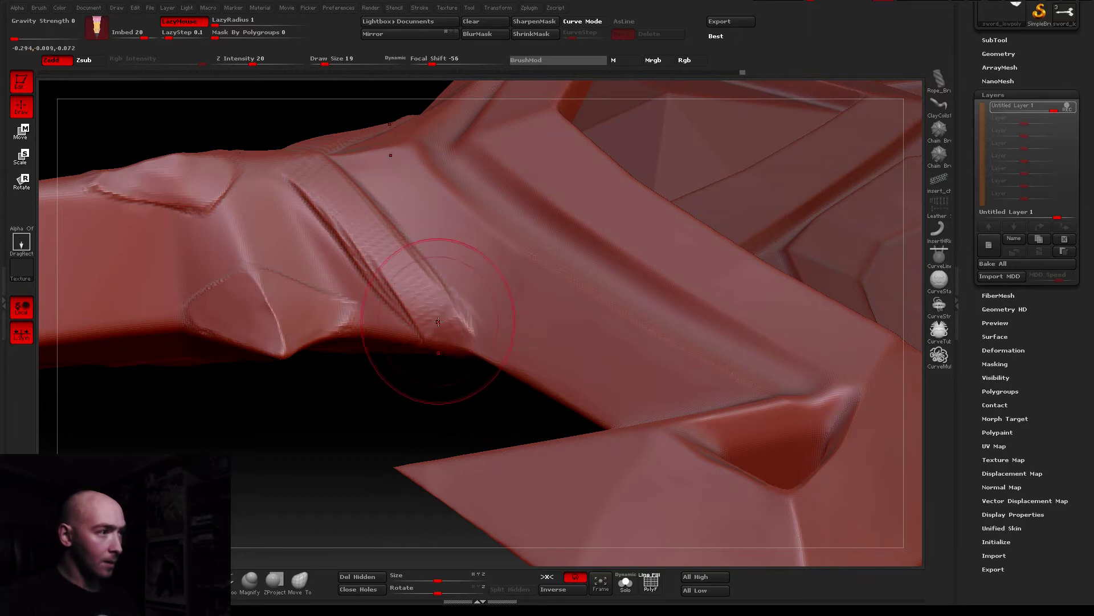
{"action": "right_click_drag", "start_coordinate": [438, 321], "coordinate": [456, 253]}
{"action": "right_click_drag", "start_coordinate": [467, 353], "coordinate": [420, 386]}
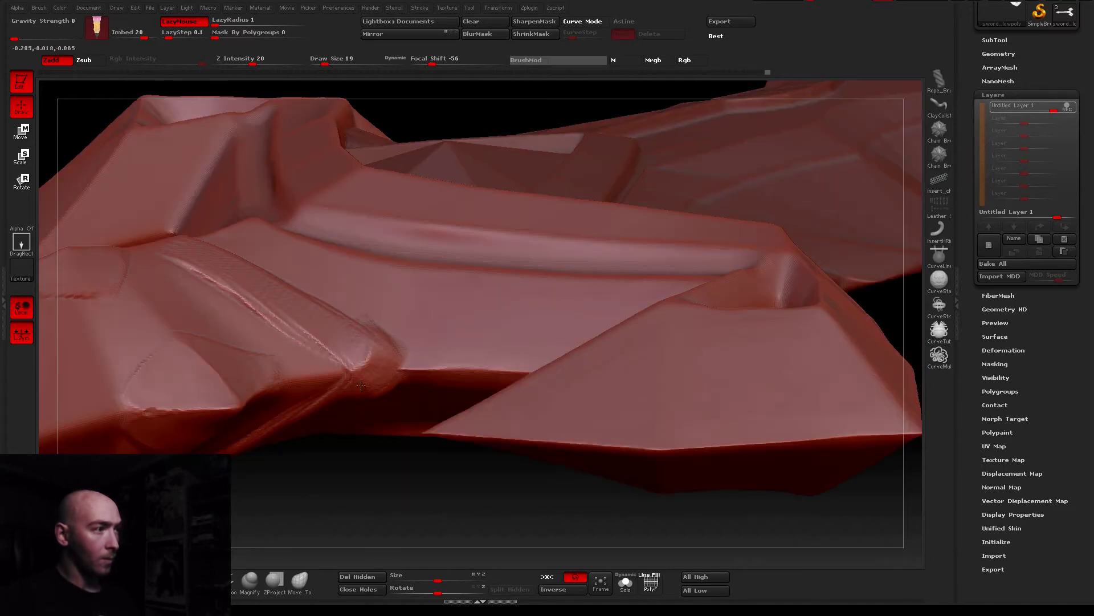
{"action": "right_click_drag", "start_coordinate": [379, 360], "coordinate": [362, 384]}
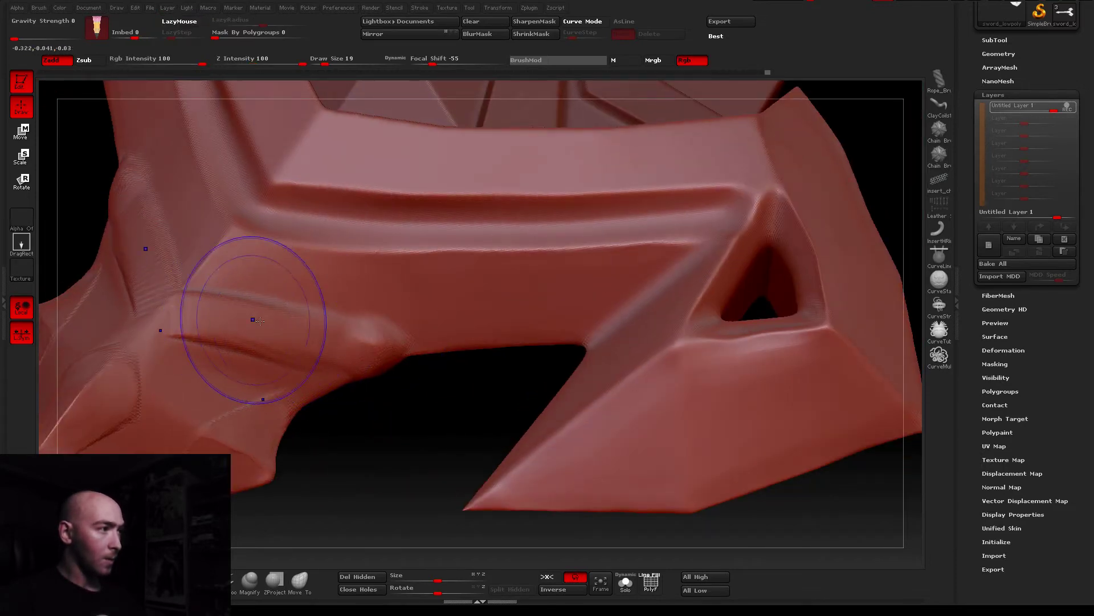
{"action": "mouse_move", "coordinate": [260, 331]}
{"action": "right_mouse_down"}
{"action": "mouse_move", "coordinate": [429, 376]}
{"action": "mouse_move", "coordinate": [476, 371]}
{"action": "right_mouse_up"}
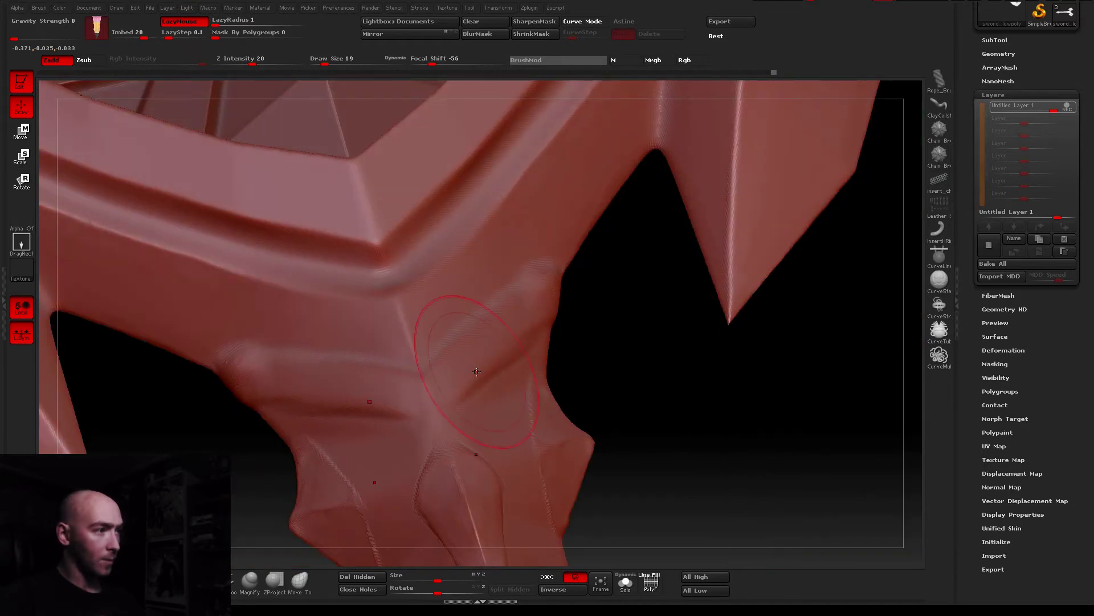
{"action": "key", "text": "bracketleft"}
{"action": "key", "text": "bracketleft"}
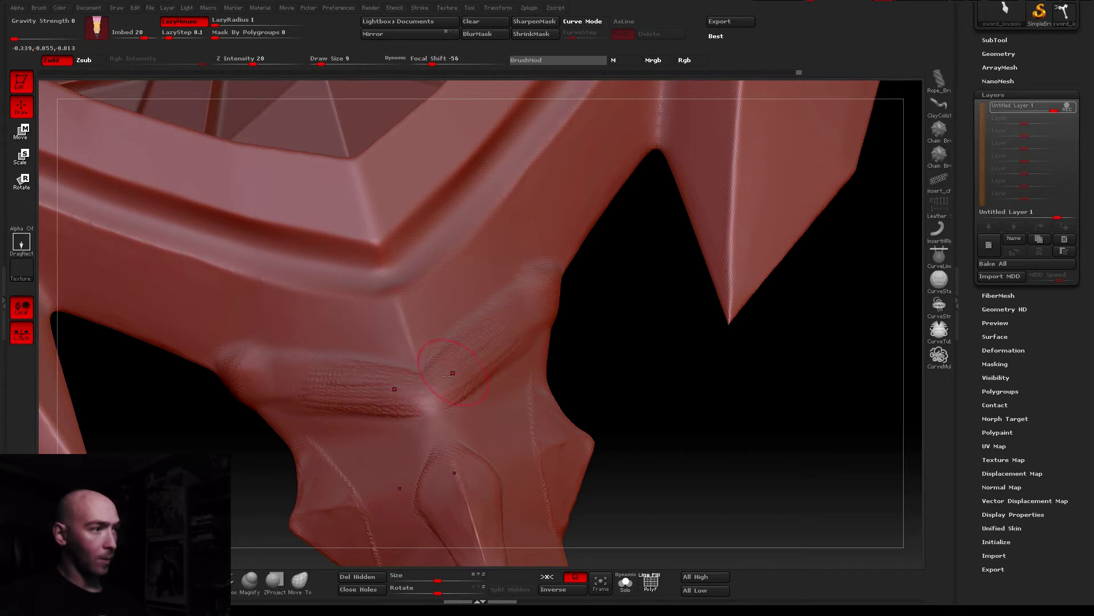
{"action": "right_click_drag", "start_coordinate": [448, 376], "coordinate": [410, 326]}
{"action": "key", "text": "ctrl"}
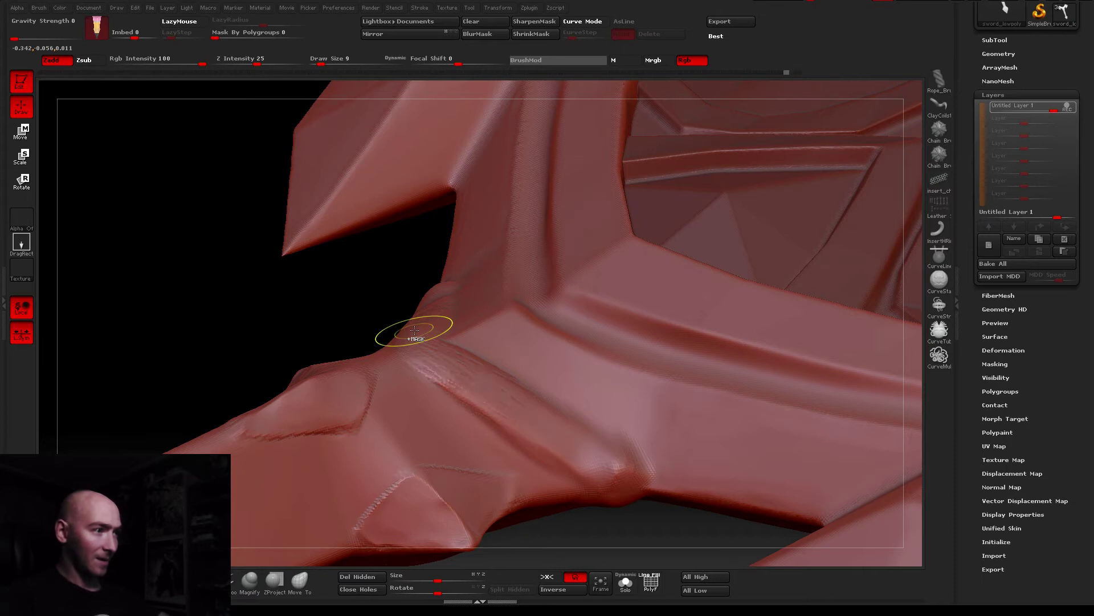
Set the brush to Draw Size 10 and deepen the groove up and down the diagonal ridge
{"action": "right_click_drag", "start_coordinate": [843, 349], "coordinate": [504, 361]}
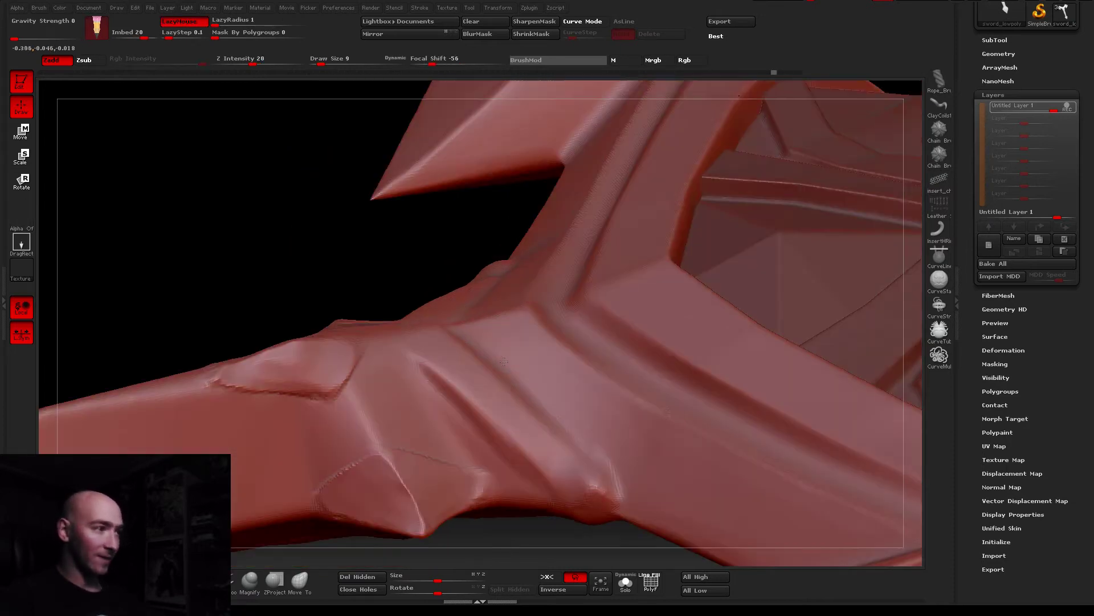
{"action": "left_click_drag", "start_coordinate": [321, 64], "coordinate": [321, 51]}
{"action": "right_click_drag", "start_coordinate": [468, 365], "coordinate": [498, 425]}
{"action": "mouse_move", "coordinate": [498, 424]}
{"action": "left_mouse_down"}
{"action": "mouse_move", "coordinate": [444, 345]}
{"action": "mouse_move", "coordinate": [412, 329]}
{"action": "left_mouse_up"}
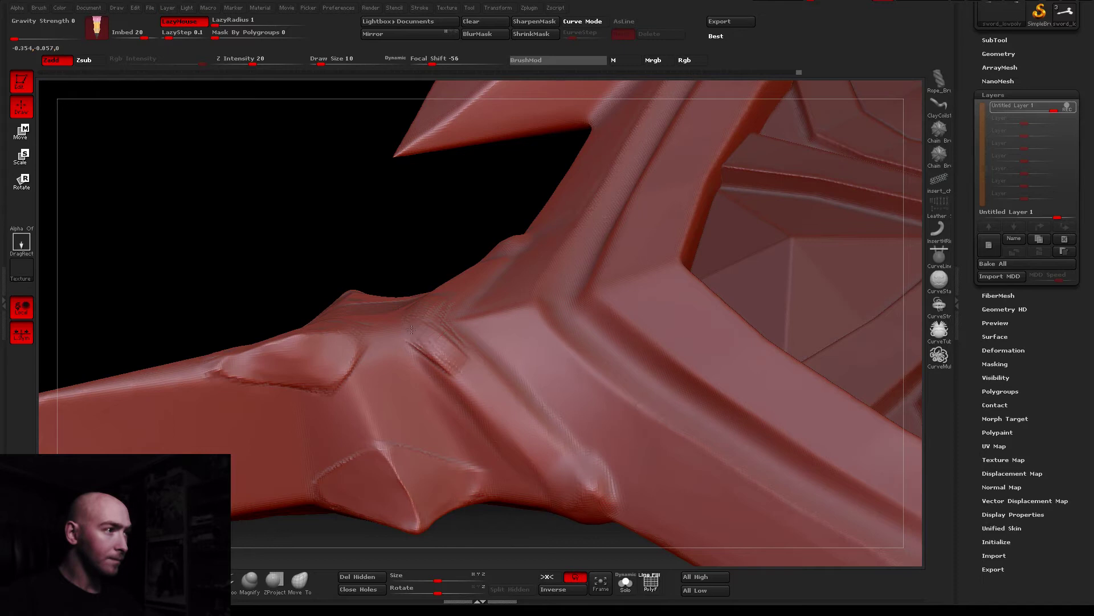
{"action": "left_click_drag", "start_coordinate": [460, 365], "coordinate": [491, 399]}
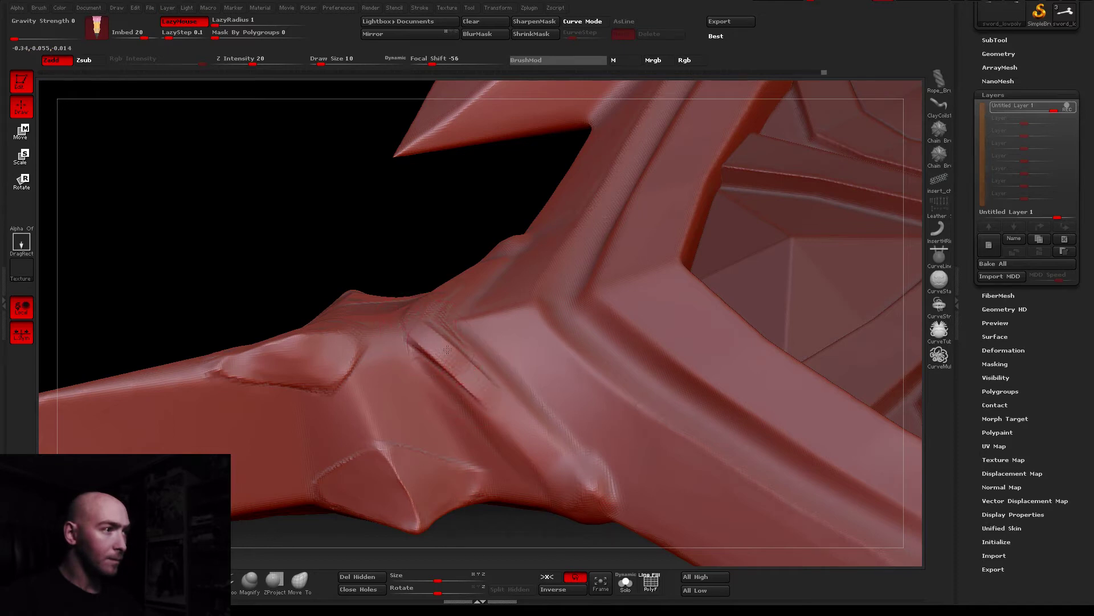
{"action": "mouse_move", "coordinate": [450, 353]}
{"action": "left_mouse_down"}
{"action": "mouse_move", "coordinate": [485, 376]}
{"action": "mouse_move", "coordinate": [513, 422]}
{"action": "left_mouse_up"}
{"action": "mouse_move", "coordinate": [474, 268]}
{"action": "left_mouse_down"}
{"action": "mouse_move", "coordinate": [530, 427]}
{"action": "mouse_move", "coordinate": [553, 451]}
{"action": "mouse_move", "coordinate": [485, 393]}
{"action": "left_mouse_up"}
{"action": "left_click_drag", "start_coordinate": [547, 468], "coordinate": [434, 365]}
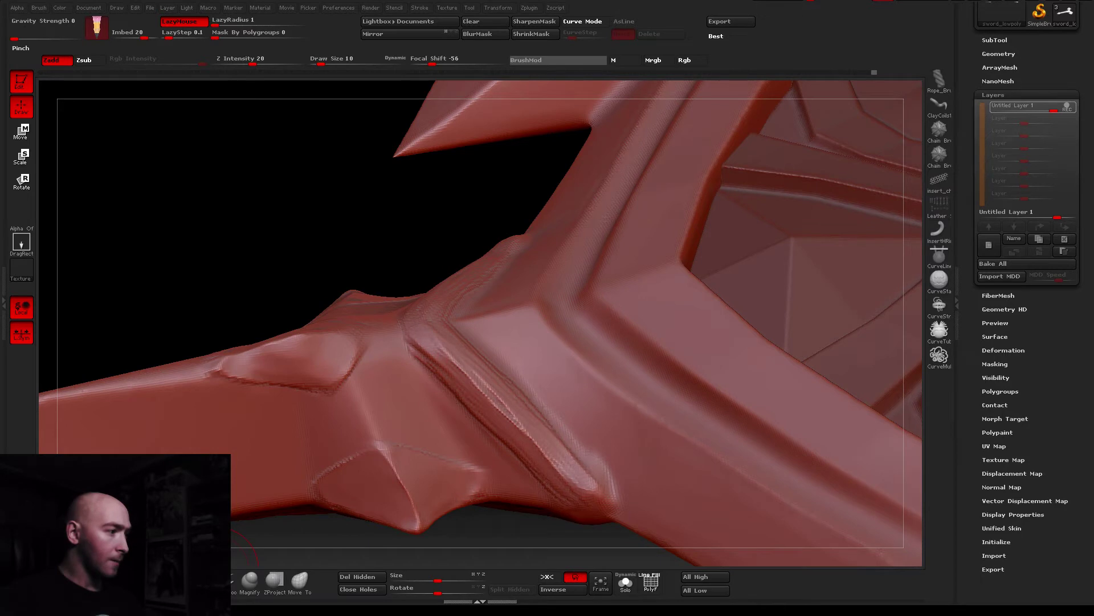
Switch brush setup at Draw Size 10 and re-stroke to smooth the diagonal groove section
{"action": "left_click", "coordinate": [114, 580]}
{"action": "left_click_drag", "start_coordinate": [317, 58], "coordinate": [321, 58]}
{"action": "mouse_move", "coordinate": [435, 338]}
{"action": "left_mouse_down"}
{"action": "mouse_move", "coordinate": [544, 450]}
{"action": "mouse_move", "coordinate": [475, 389]}
{"action": "left_mouse_up"}
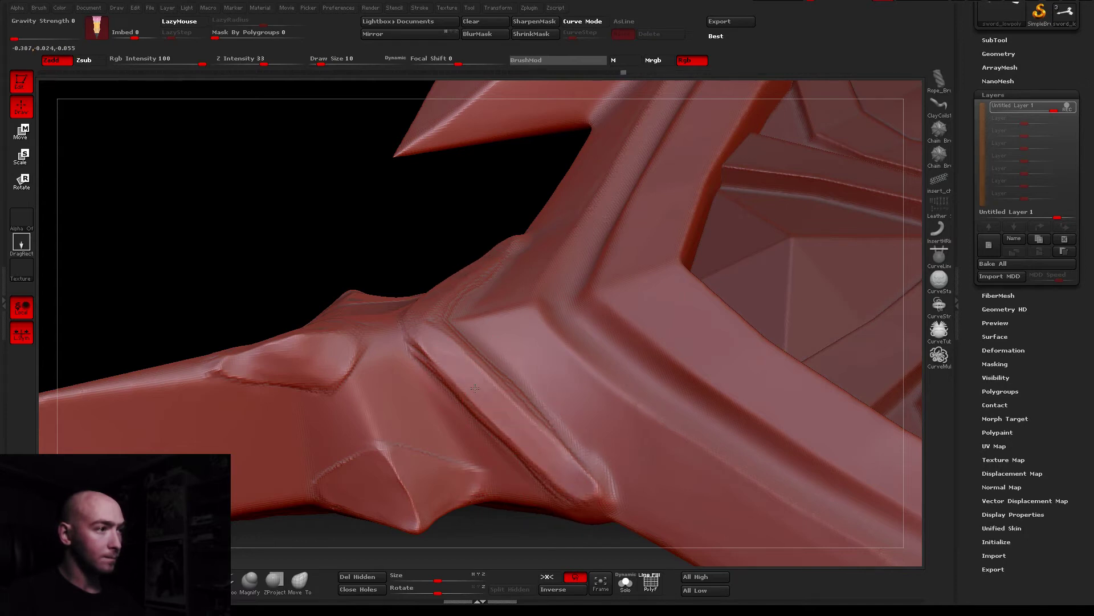
{"action": "left_click", "coordinate": [430, 331]}
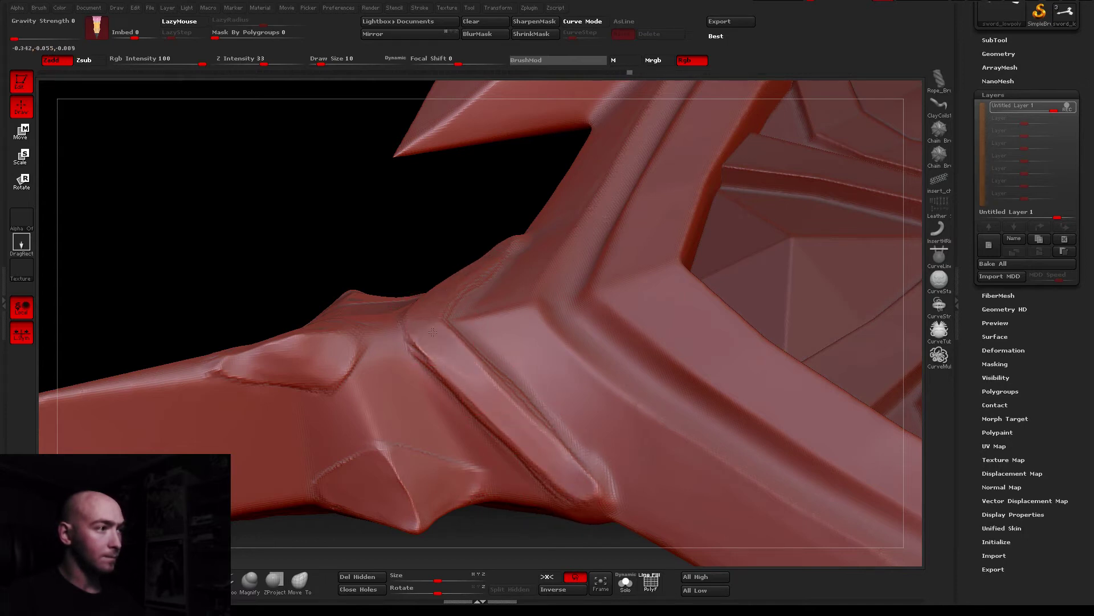
{"action": "left_click_drag", "start_coordinate": [440, 344], "coordinate": [567, 477]}
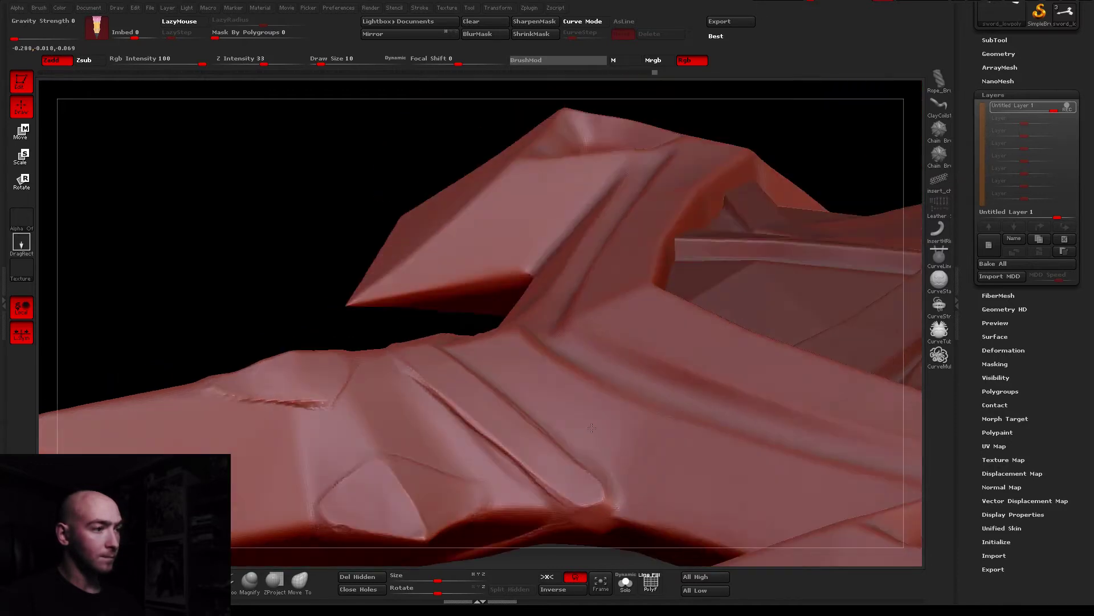
{"action": "mouse_move", "coordinate": [585, 494]}
{"action": "right_mouse_down"}
{"action": "mouse_move", "coordinate": [454, 365]}
{"action": "mouse_move", "coordinate": [556, 357]}
{"action": "mouse_move", "coordinate": [554, 320]}
{"action": "mouse_move", "coordinate": [546, 392]}
{"action": "right_mouse_up"}
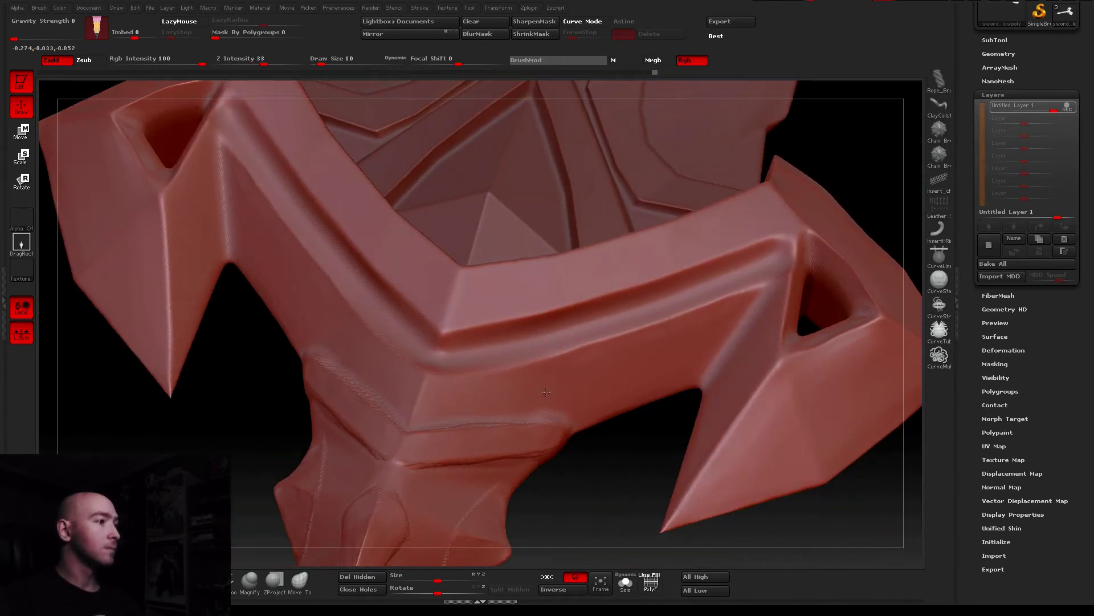
{"action": "left_click_drag", "start_coordinate": [323, 416], "coordinate": [496, 461]}
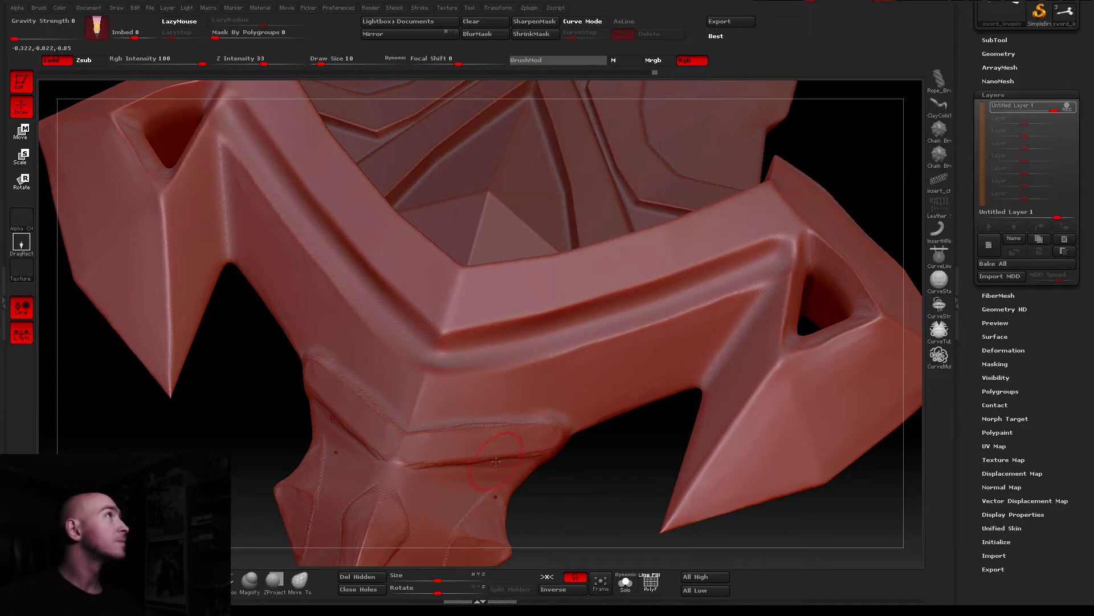
{"action": "left_click", "coordinate": [220, 452]}
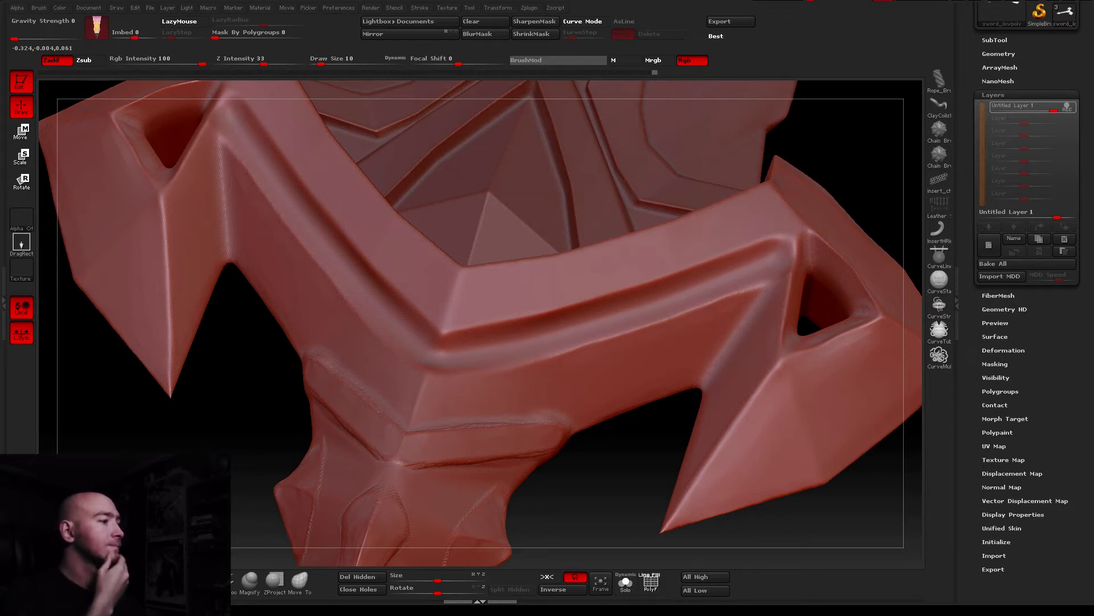
Switch to the Standard brush at Draw Size 14 and smooth the textured ridge strip
{"action": "key", "text": "b"}
{"action": "key", "text": "s"}
{"action": "key", "text": "t"}
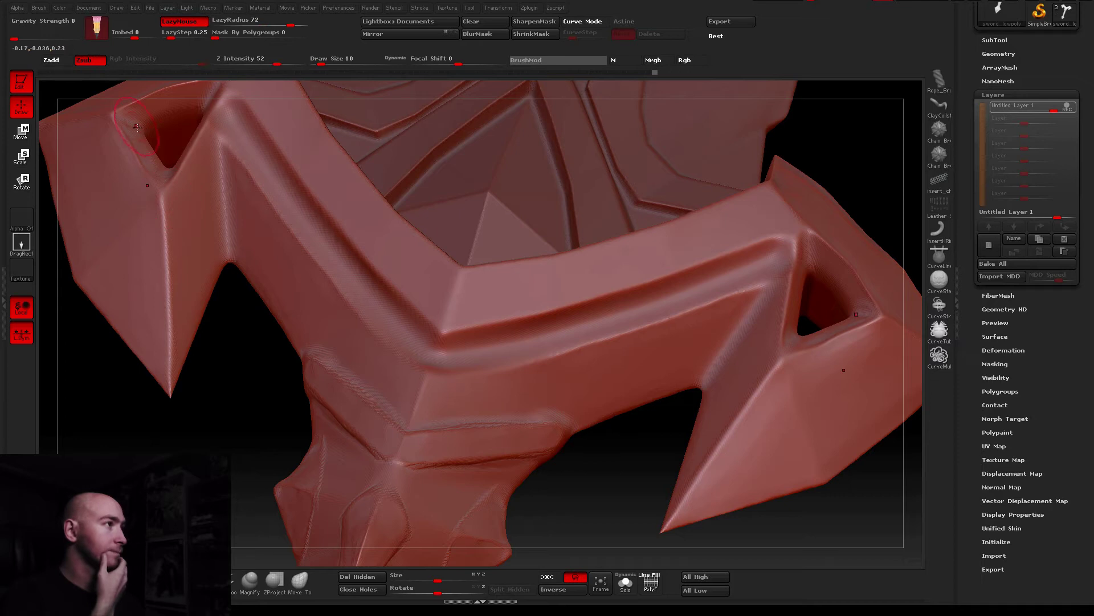
{"action": "left_click_drag", "start_coordinate": [321, 59], "coordinate": [316, 59]}
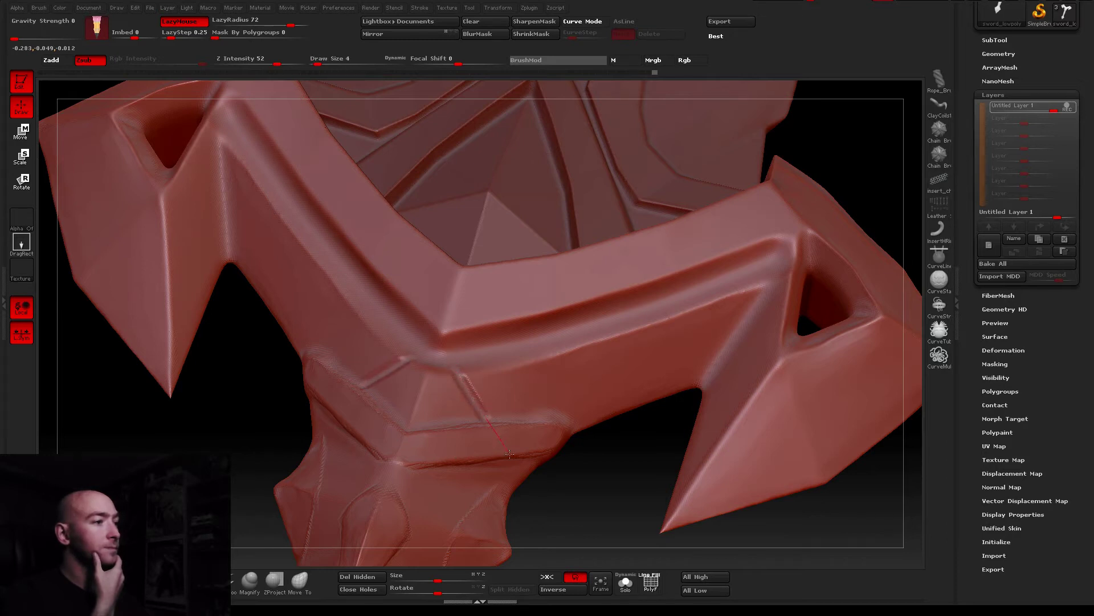
{"action": "key", "text": "shift"}
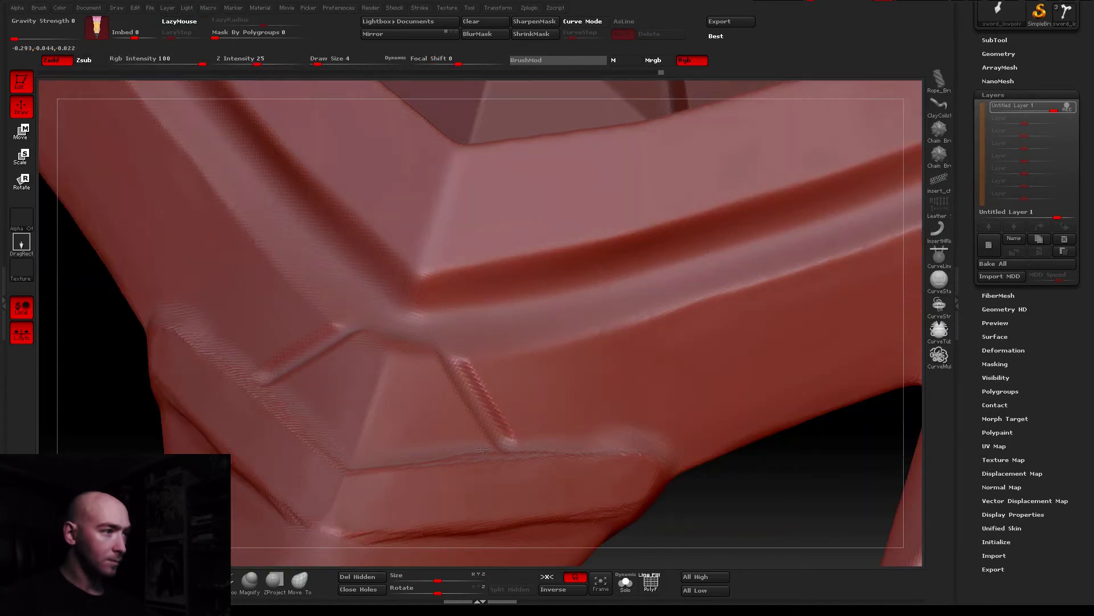
{"action": "scroll", "coordinate": [485, 355], "scroll_direction": "up", "scroll_amount": 4}
{"action": "scroll", "coordinate": [462, 343], "scroll_direction": "up", "scroll_amount": 3}
{"action": "left_click_drag", "start_coordinate": [462, 343], "coordinate": [481, 429], "text": "shift"}
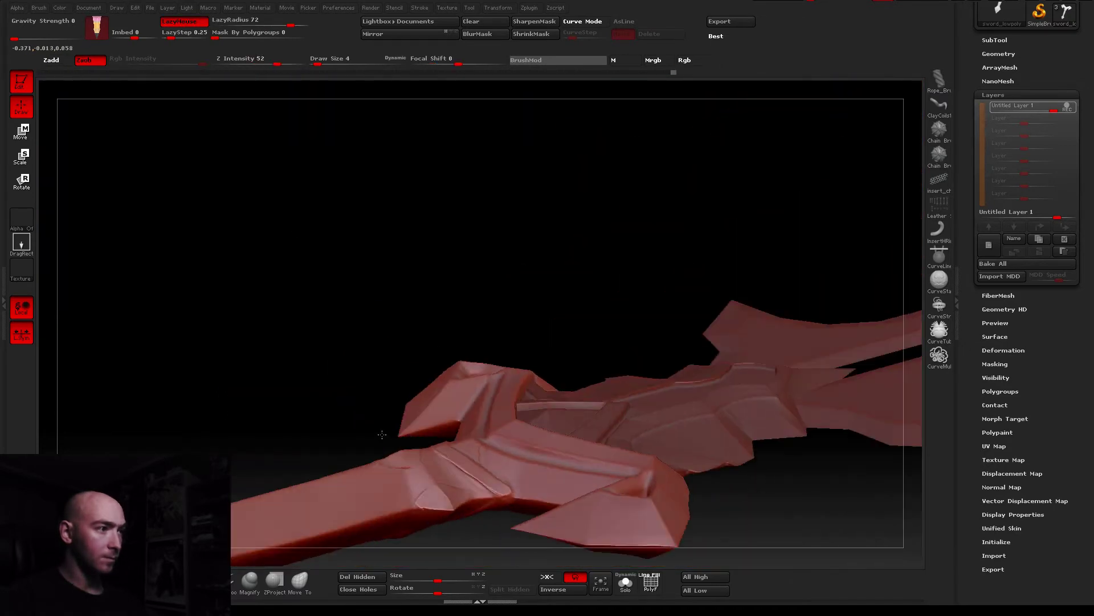
Toggle Zsub and roughen the crease beside the triangular opening into a textured patch
{"action": "mouse_move", "coordinate": [382, 434]}
{"action": "left_mouse_down"}
{"action": "mouse_move", "coordinate": [340, 337]}
{"action": "mouse_move", "coordinate": [347, 358]}
{"action": "left_mouse_up"}
{"action": "scroll", "coordinate": [340, 337], "scroll_direction": "down", "scroll_amount": 5}
{"action": "scroll", "coordinate": [347, 358], "scroll_direction": "up", "scroll_amount": 3}
{"action": "scroll", "coordinate": [387, 377], "scroll_direction": "up", "scroll_amount": 3}
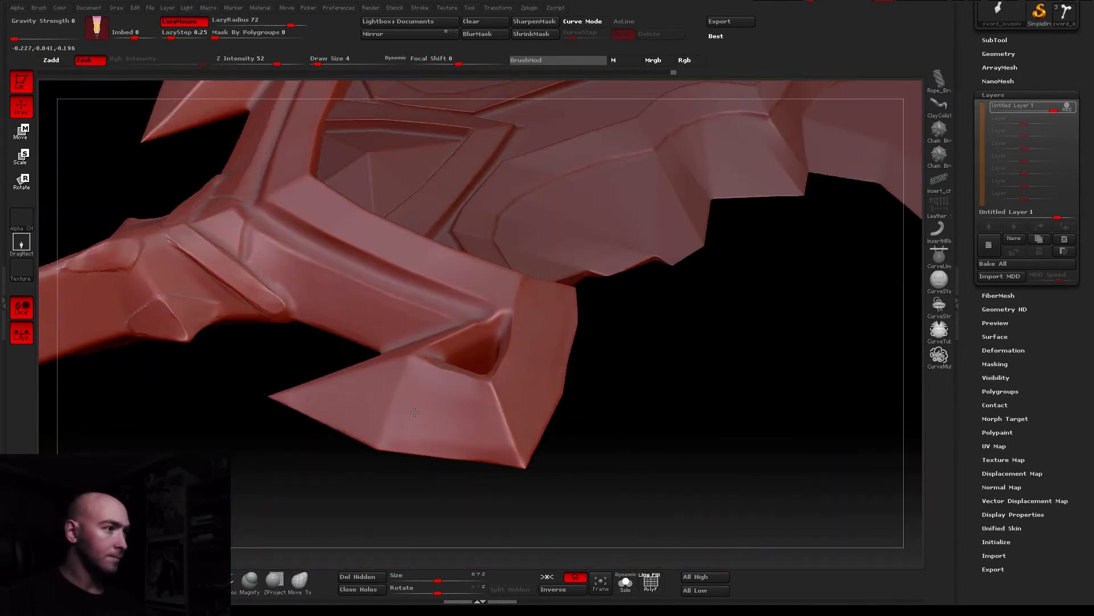
{"action": "scroll", "coordinate": [427, 394], "scroll_direction": "up", "scroll_amount": 3}
{"action": "scroll", "coordinate": [468, 412], "scroll_direction": "up", "scroll_amount": 2}
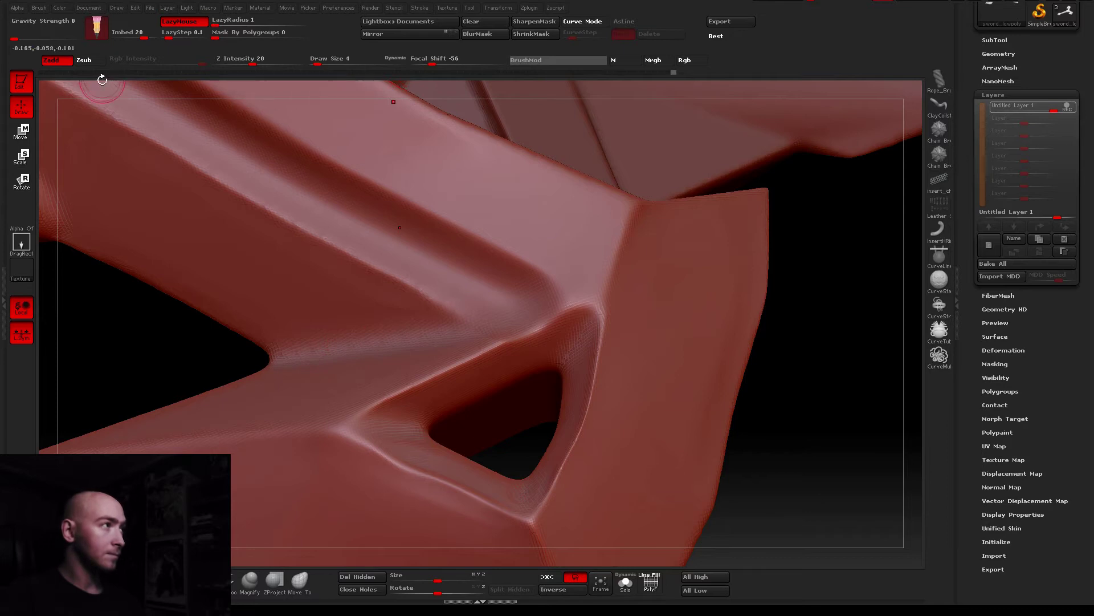
{"action": "left_click", "coordinate": [86, 61]}
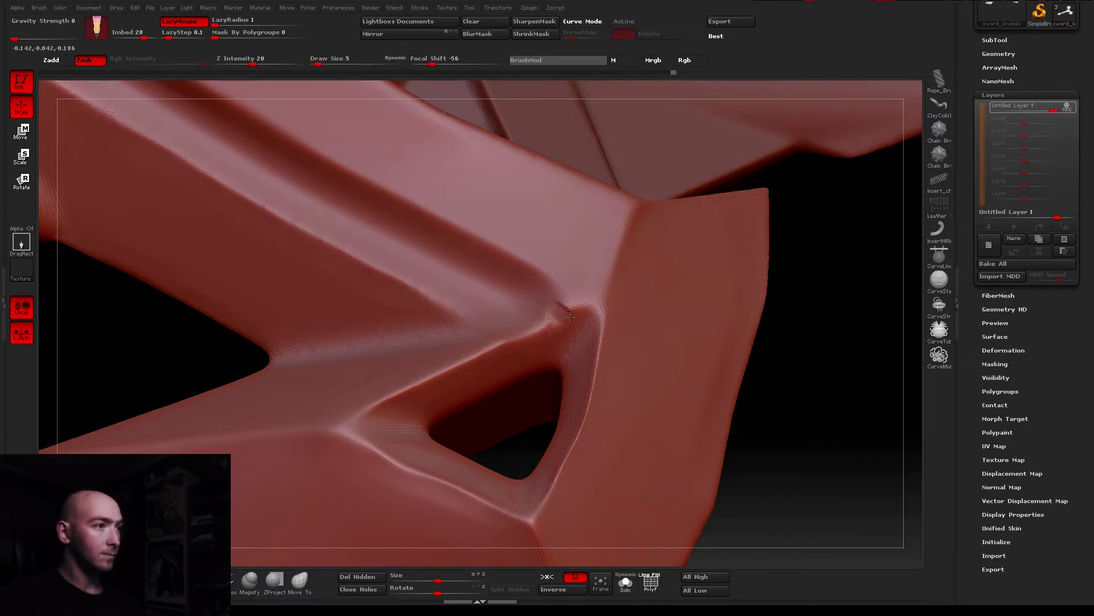
{"action": "left_click_drag", "start_coordinate": [553, 314], "coordinate": [540, 343]}
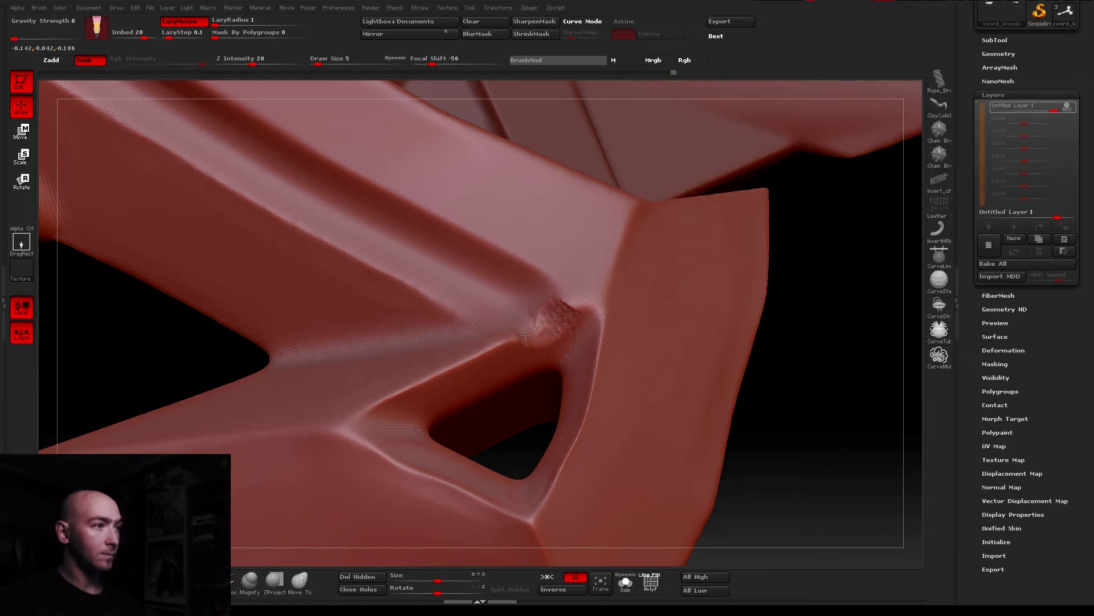
{"action": "right_click_drag", "start_coordinate": [545, 318], "coordinate": [511, 332]}
{"action": "left_click_drag", "start_coordinate": [515, 300], "coordinate": [530, 348]}
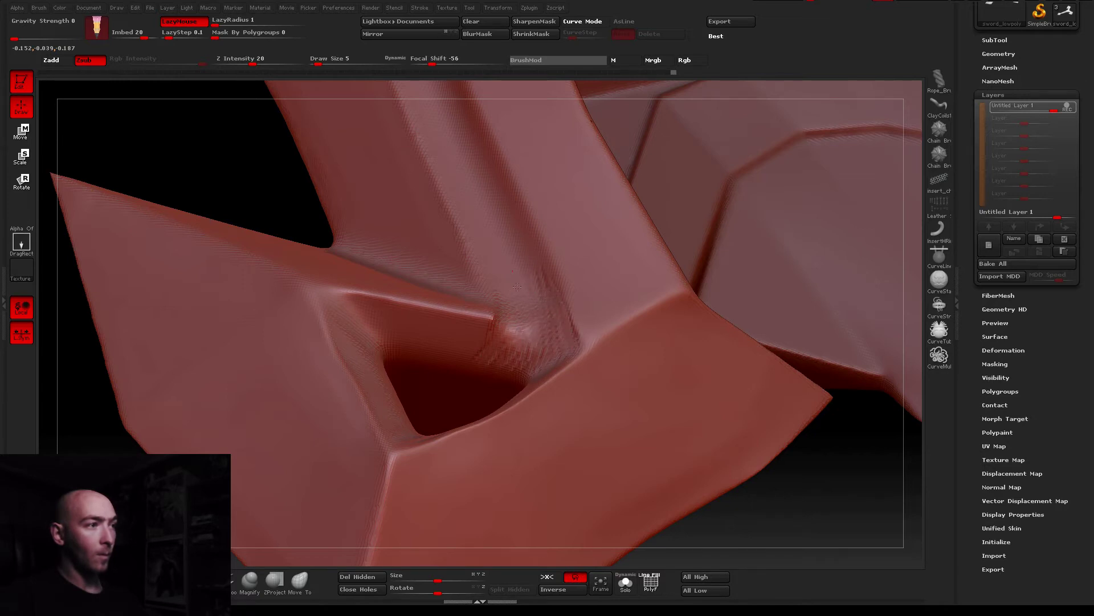
{"action": "right_click_drag", "start_coordinate": [560, 322], "coordinate": [568, 242]}
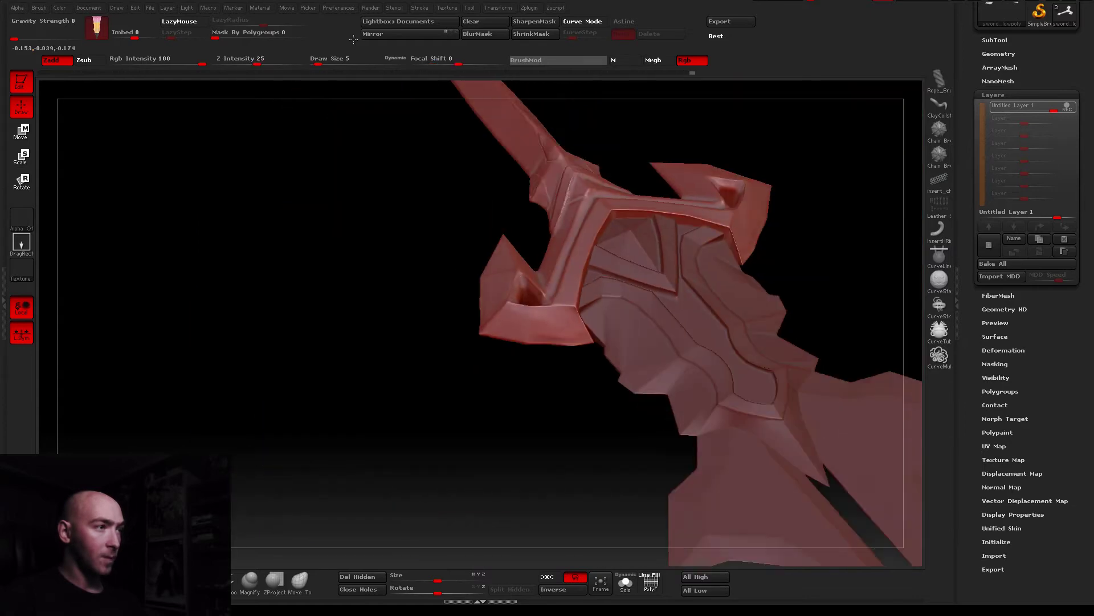
{"action": "right_click_drag", "start_coordinate": [534, 261], "coordinate": [475, 342], "text": "ctrl"}
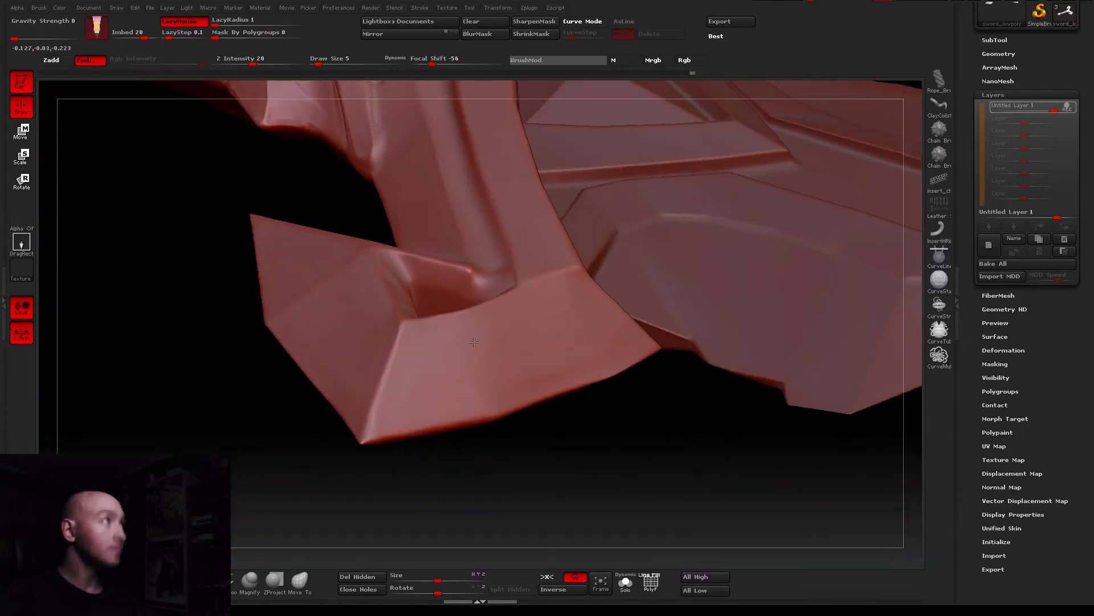
{"action": "right_click_drag", "start_coordinate": [262, 528], "coordinate": [270, 536]}
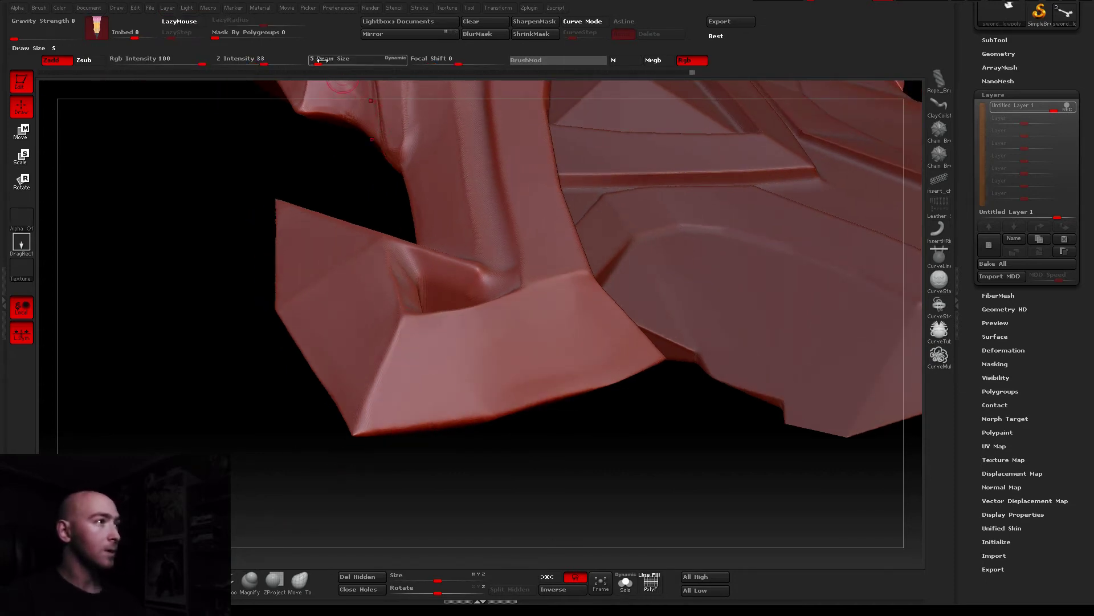
{"action": "left_click_drag", "start_coordinate": [323, 63], "coordinate": [326, 62]}
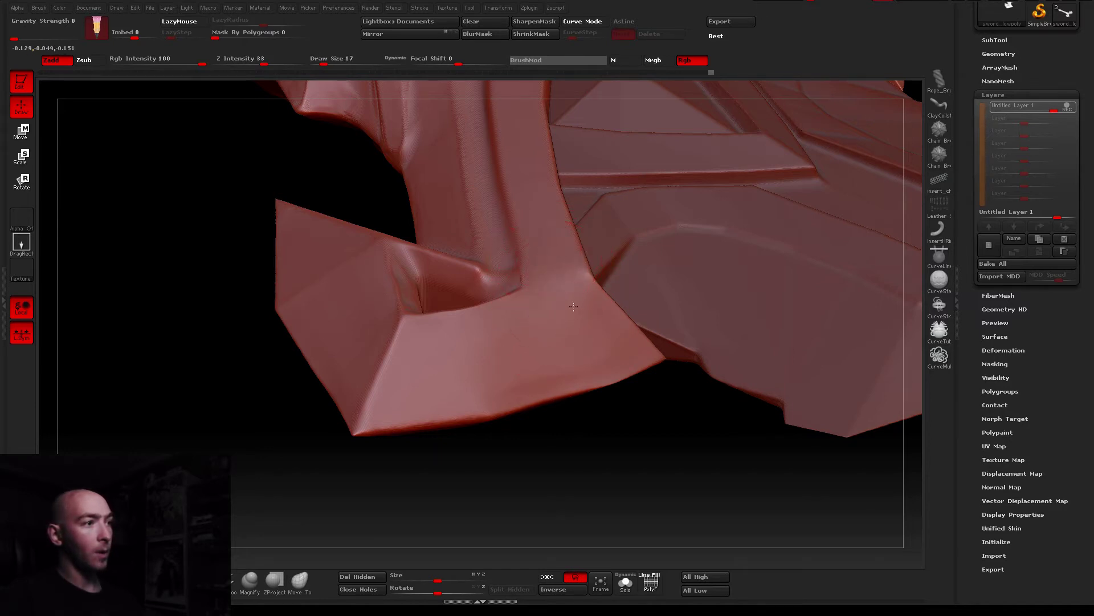
{"action": "mouse_move", "coordinate": [537, 220]}
{"action": "right_mouse_down"}
{"action": "mouse_move", "coordinate": [544, 298]}
{"action": "mouse_move", "coordinate": [688, 296]}
{"action": "mouse_move", "coordinate": [464, 354]}
{"action": "right_mouse_up"}
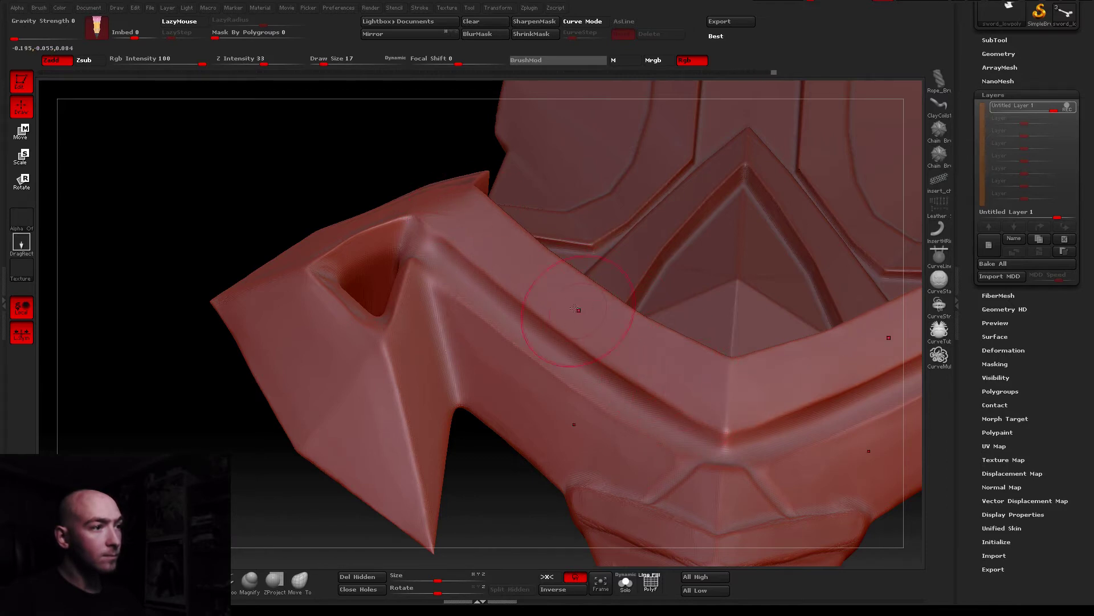
{"action": "mouse_move", "coordinate": [491, 220]}
{"action": "right_mouse_down"}
{"action": "mouse_move", "coordinate": [645, 404]}
{"action": "mouse_move", "coordinate": [502, 306]}
{"action": "mouse_move", "coordinate": [524, 397]}
{"action": "right_mouse_up"}
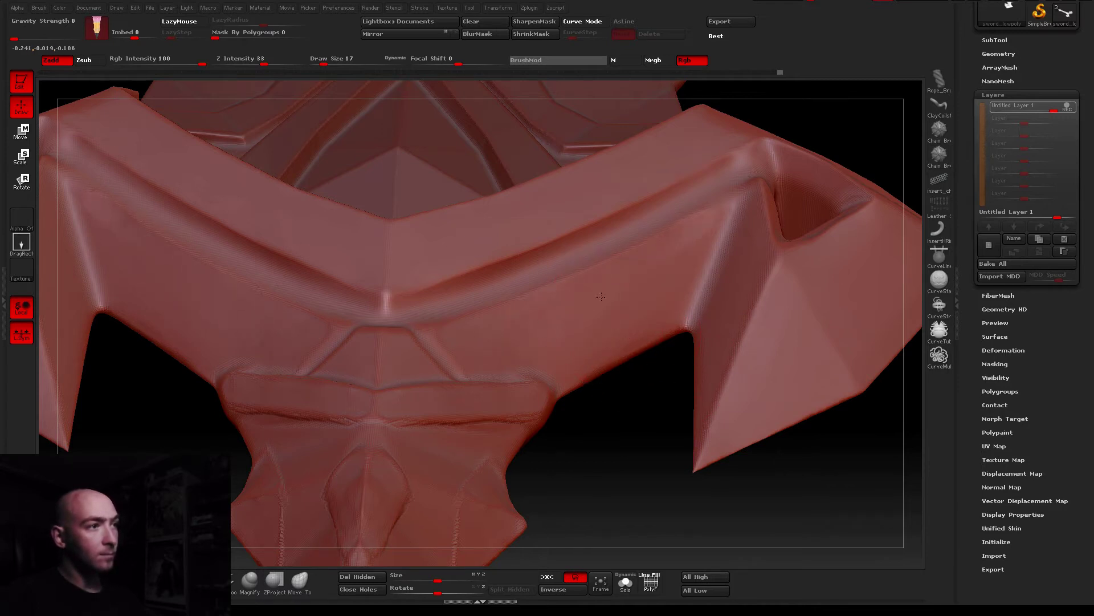
{"action": "mouse_move", "coordinate": [665, 266]}
{"action": "right_mouse_down"}
{"action": "mouse_move", "coordinate": [451, 368]}
{"action": "mouse_move", "coordinate": [404, 354]}
{"action": "mouse_move", "coordinate": [413, 288]}
{"action": "right_mouse_up"}
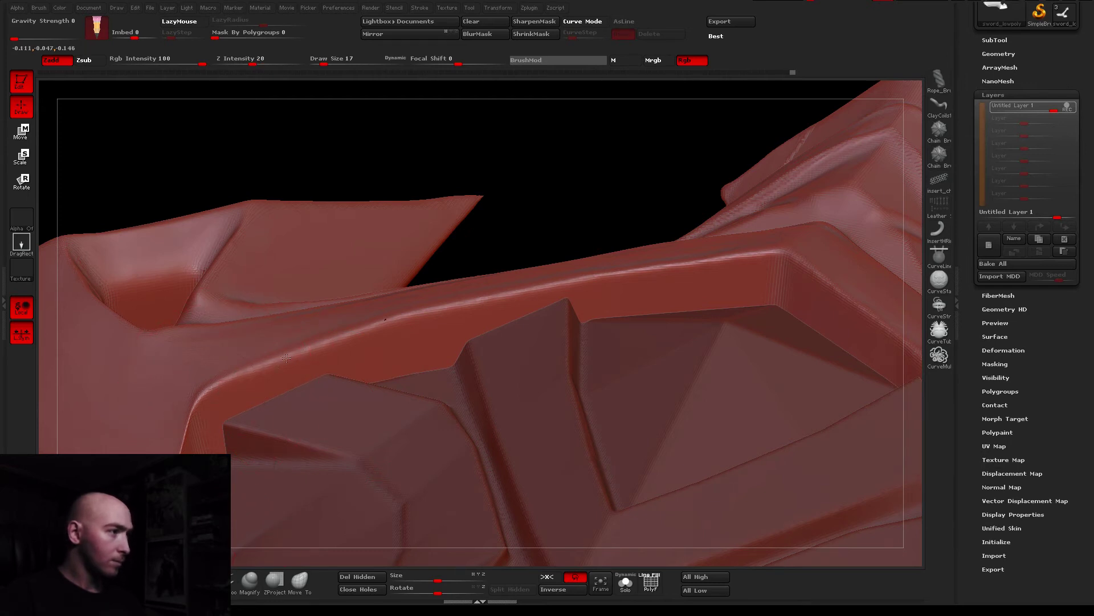
{"action": "left_click_drag", "start_coordinate": [323, 63], "coordinate": [318, 63]}
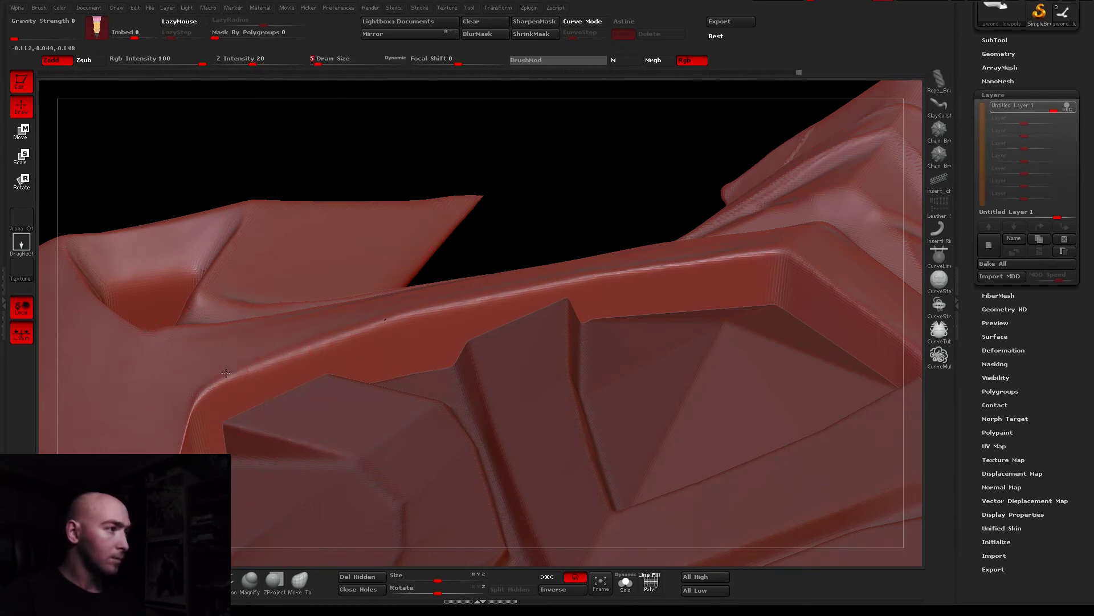
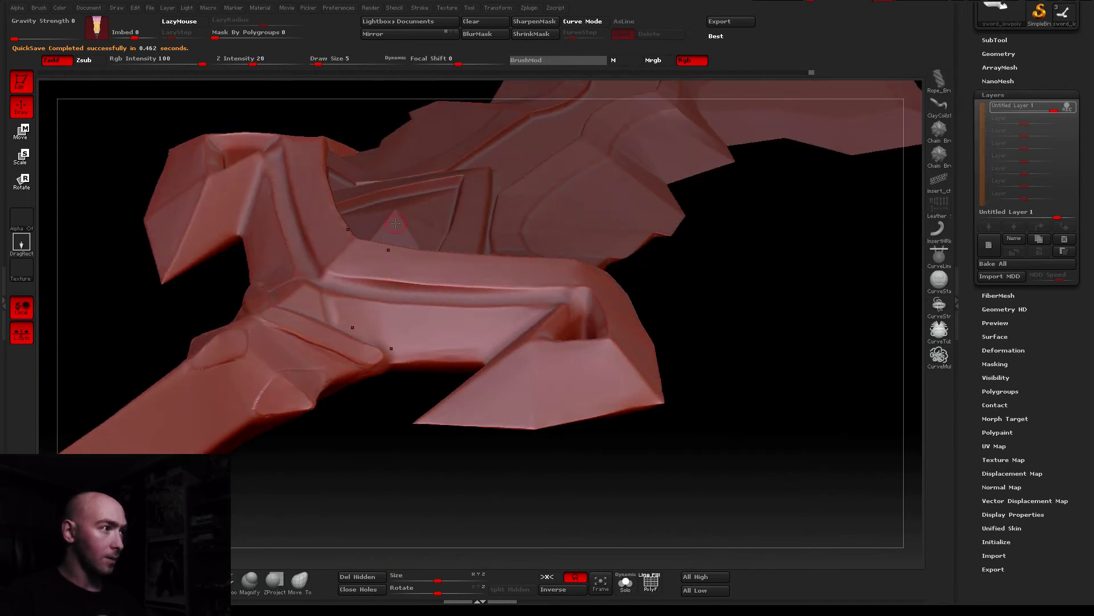
Try an olive metallic material on the sword, then revert to MatCap Red Wax
{"action": "right_click_drag", "start_coordinate": [396, 223], "coordinate": [400, 249]}
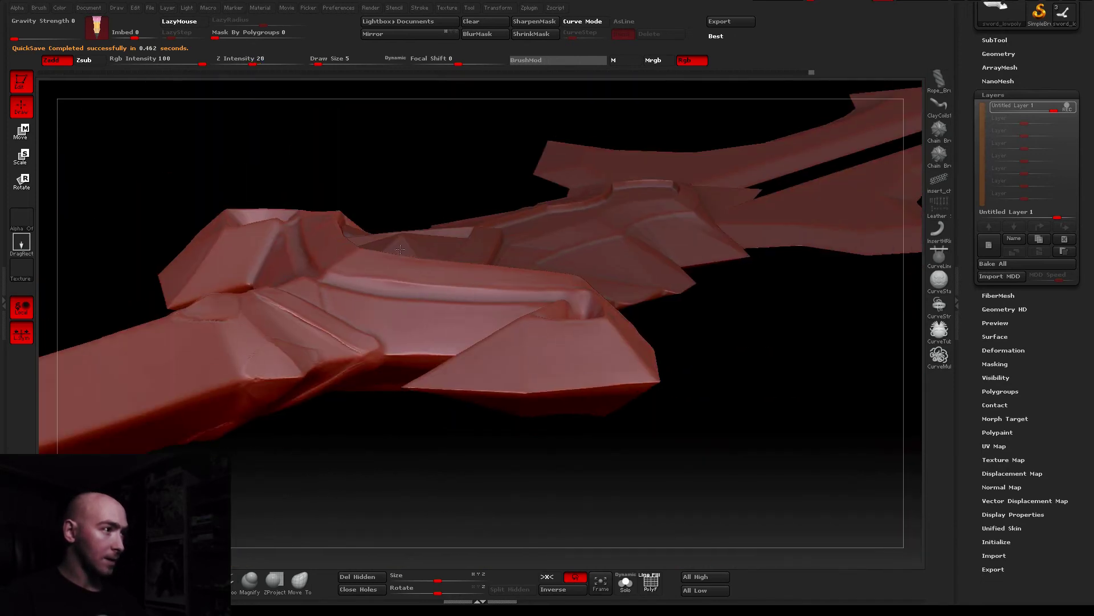
{"action": "left_click", "coordinate": [360, 418]}
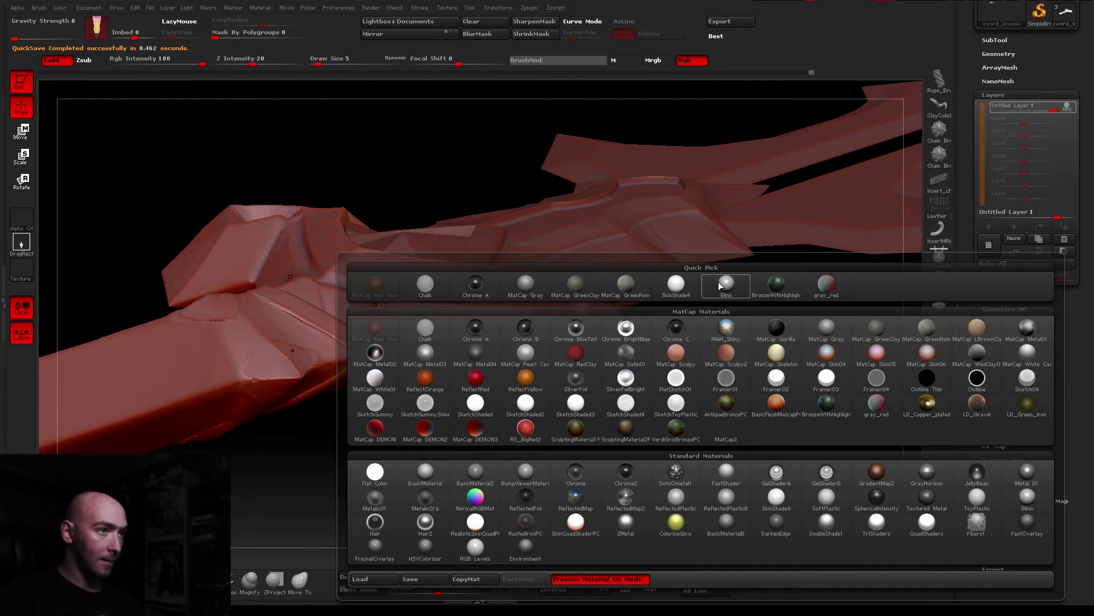
{"action": "left_click", "coordinate": [776, 283]}
{"action": "right_click_drag", "start_coordinate": [398, 274], "coordinate": [264, 281]}
{"action": "key", "text": "space"}
{"action": "left_click", "coordinate": [310, 329]}
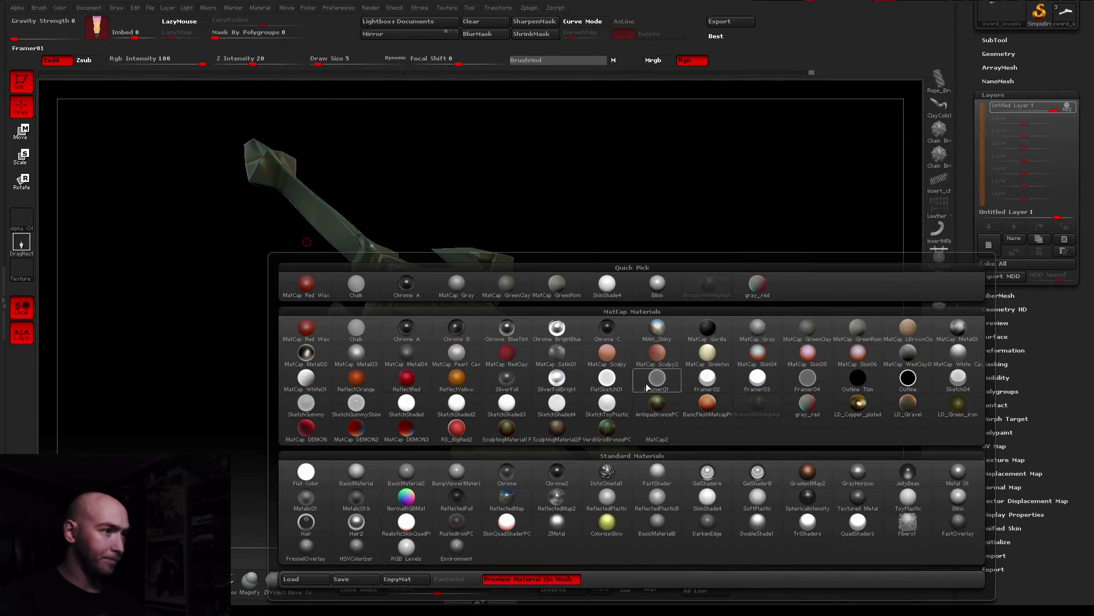
{"action": "left_click", "coordinate": [317, 327]}
{"action": "mouse_move", "coordinate": [351, 261]}
{"action": "right_mouse_down"}
{"action": "mouse_move", "coordinate": [585, 302]}
{"action": "mouse_move", "coordinate": [532, 350]}
{"action": "right_mouse_up"}
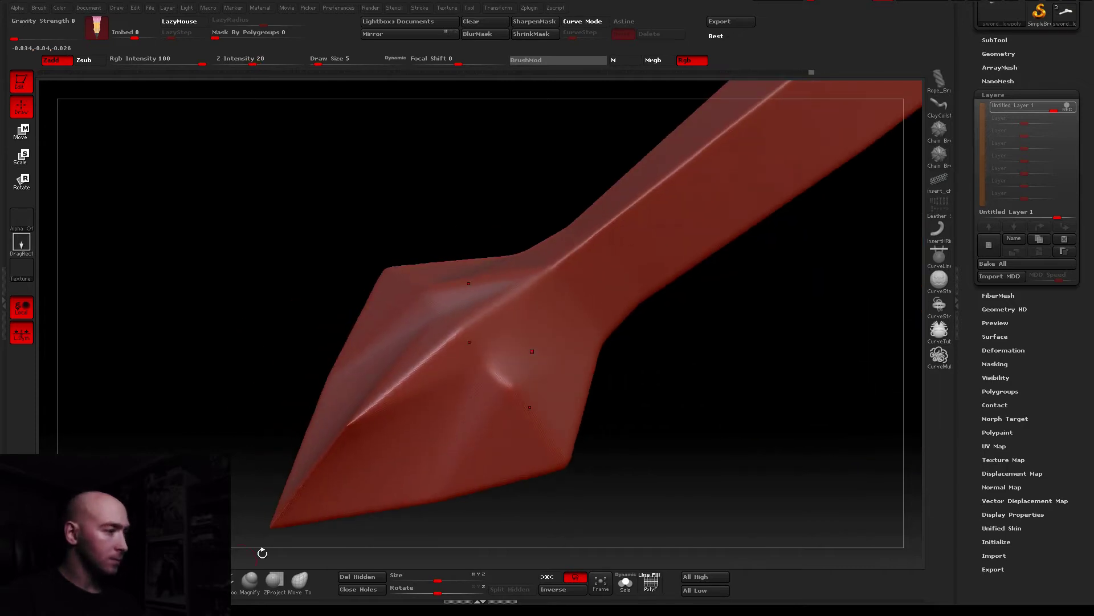
Carve groove lines across the pommel facets with a steadied brush, undoing one bad stroke
{"action": "key", "text": "ctrl"}
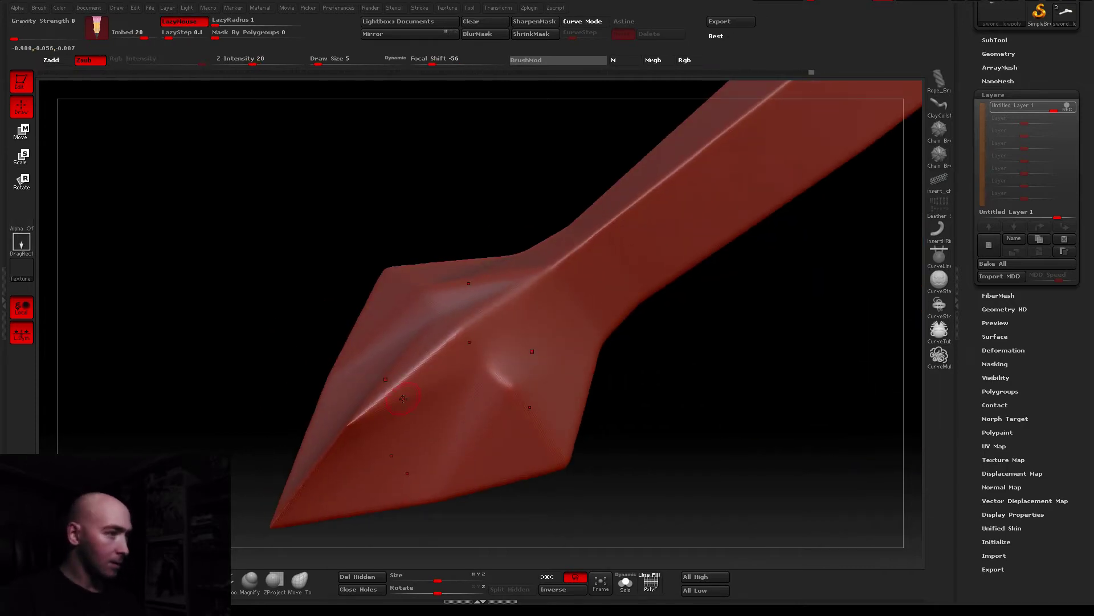
{"action": "left_click_drag", "start_coordinate": [365, 425], "coordinate": [472, 382]}
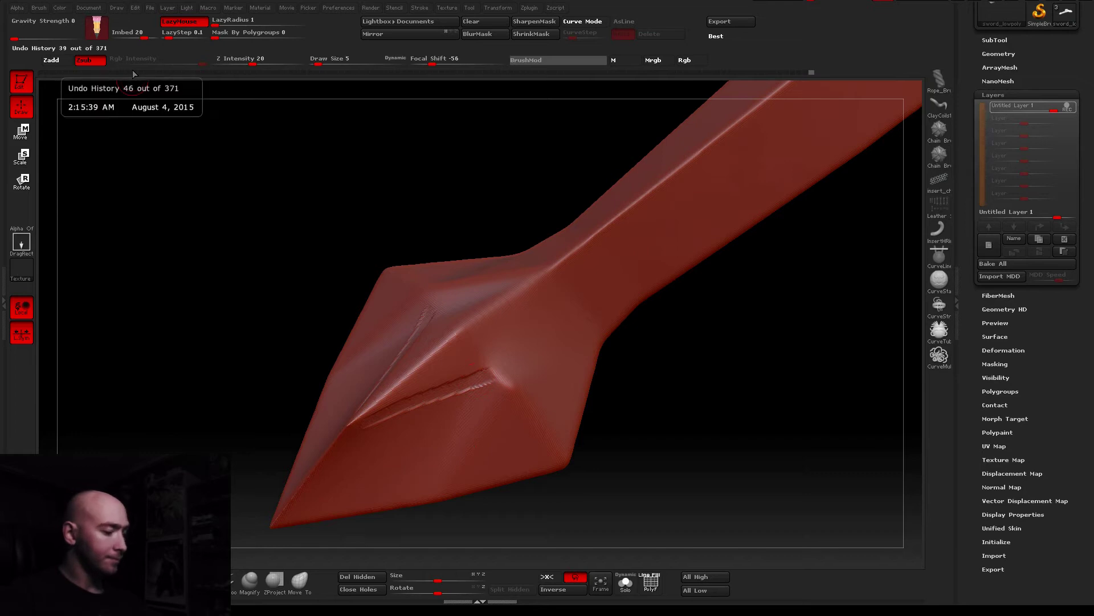
{"action": "key", "text": "ctrl+z"}
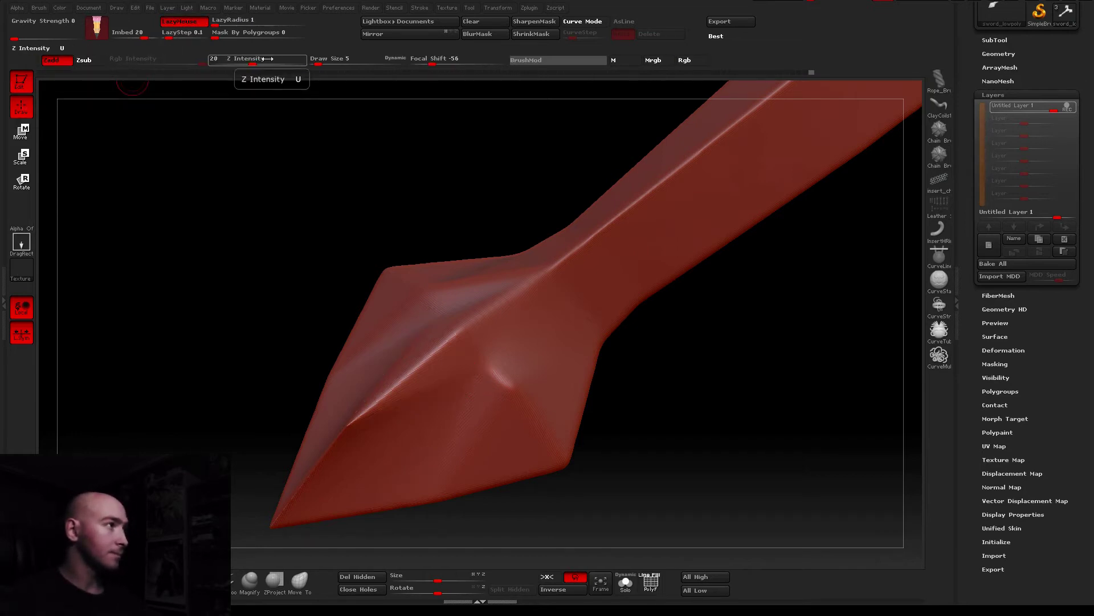
{"action": "mouse_move", "coordinate": [492, 353]}
{"action": "right_mouse_down"}
{"action": "mouse_move", "coordinate": [476, 391]}
{"action": "mouse_move", "coordinate": [488, 370]}
{"action": "right_mouse_up"}
{"action": "mouse_move", "coordinate": [495, 385]}
{"action": "left_mouse_down"}
{"action": "mouse_move", "coordinate": [402, 423]}
{"action": "mouse_move", "coordinate": [387, 413]}
{"action": "mouse_move", "coordinate": [378, 435]}
{"action": "mouse_move", "coordinate": [499, 401]}
{"action": "left_mouse_up"}
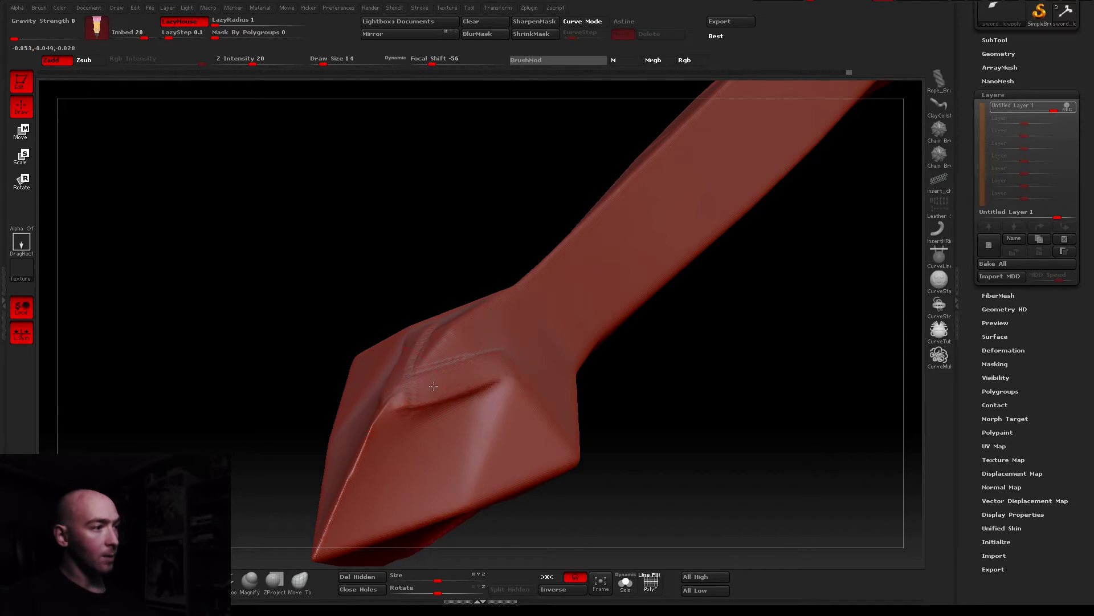
{"action": "mouse_move", "coordinate": [540, 319]}
{"action": "right_mouse_down"}
{"action": "mouse_move", "coordinate": [462, 325]}
{"action": "mouse_move", "coordinate": [549, 290]}
{"action": "right_mouse_up"}
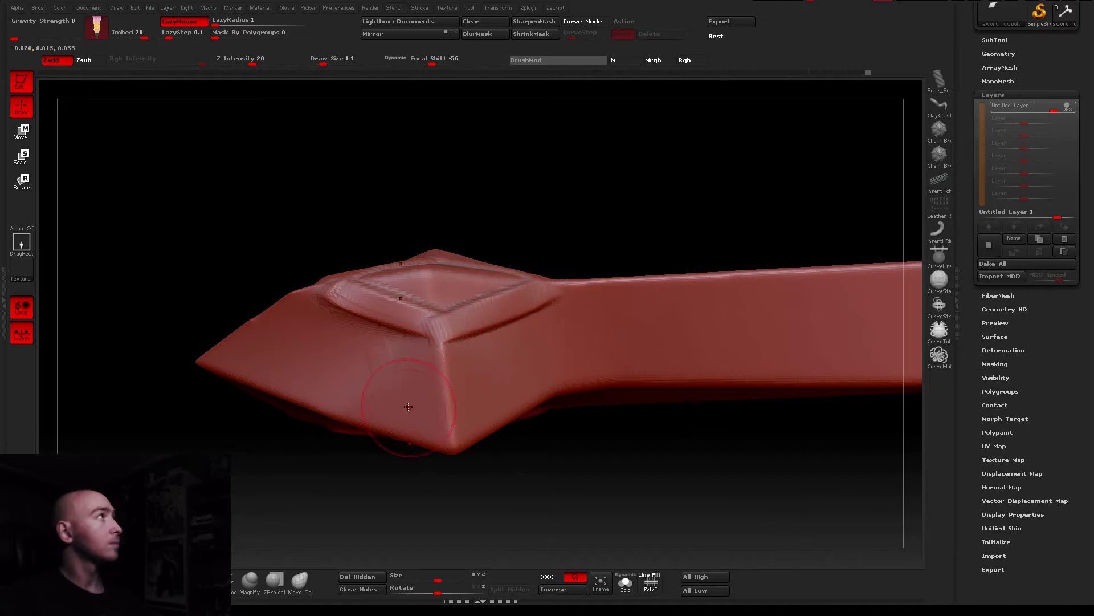
{"action": "right_click_drag", "start_coordinate": [485, 441], "coordinate": [538, 397]}
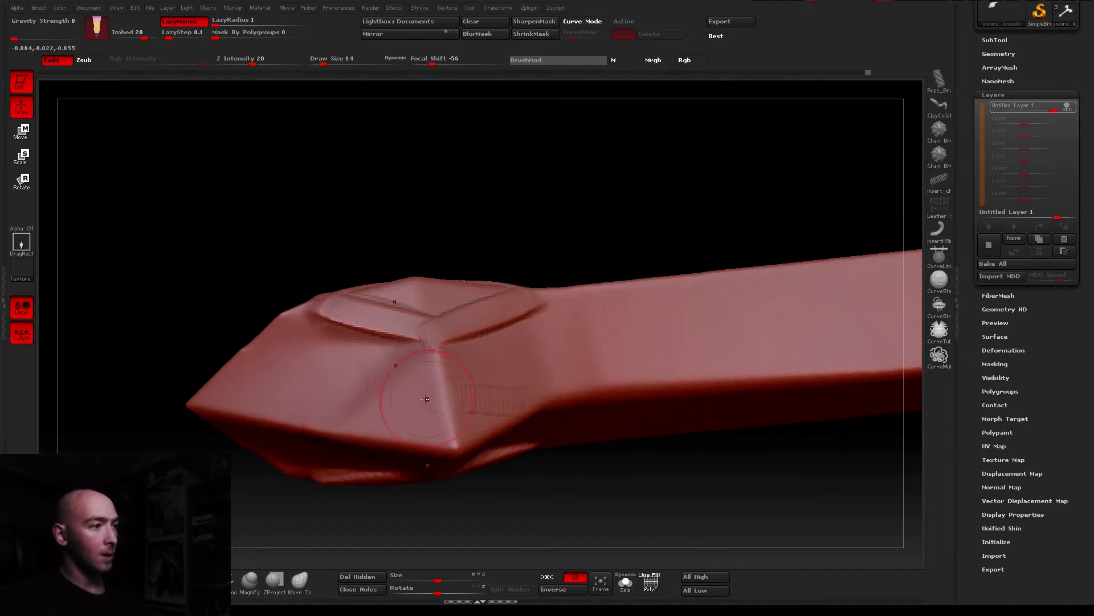
{"action": "left_click_drag", "start_coordinate": [423, 406], "coordinate": [377, 425]}
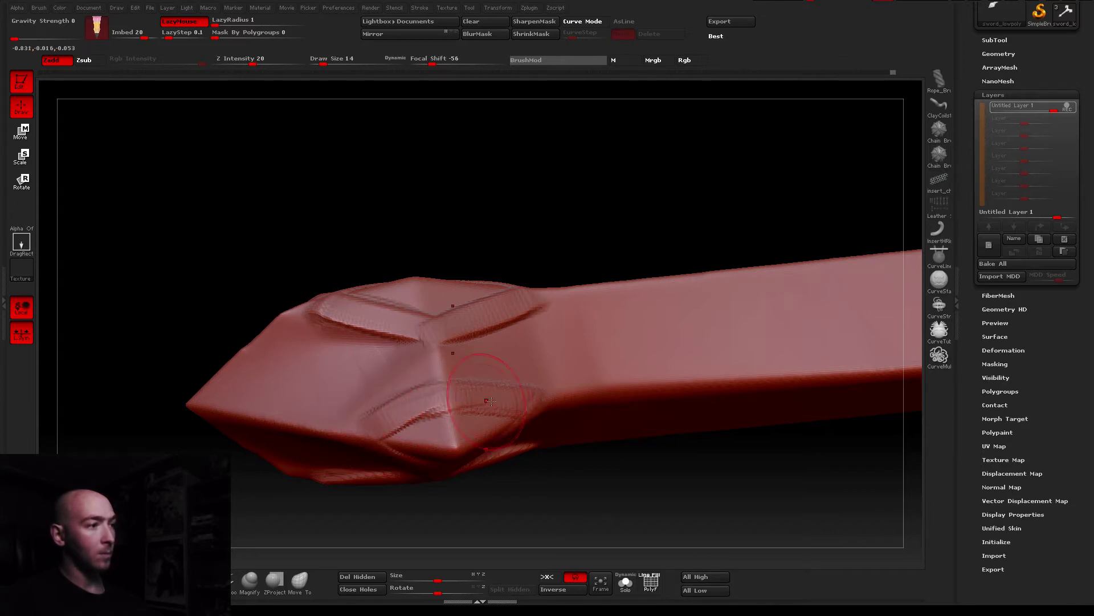
{"action": "left_click_drag", "start_coordinate": [506, 397], "coordinate": [382, 419]}
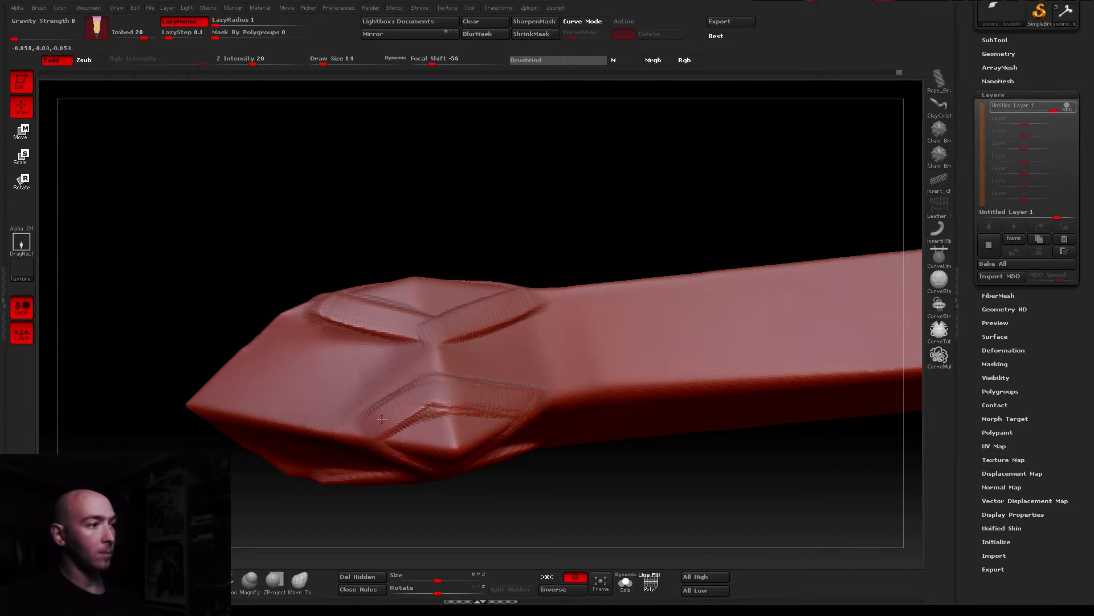
{"action": "mouse_move", "coordinate": [402, 427]}
{"action": "right_mouse_down"}
{"action": "mouse_move", "coordinate": [448, 453]}
{"action": "mouse_move", "coordinate": [402, 398]}
{"action": "mouse_move", "coordinate": [408, 268]}
{"action": "mouse_move", "coordinate": [408, 279]}
{"action": "mouse_move", "coordinate": [472, 293]}
{"action": "mouse_move", "coordinate": [330, 232]}
{"action": "mouse_move", "coordinate": [258, 445]}
{"action": "right_mouse_up"}
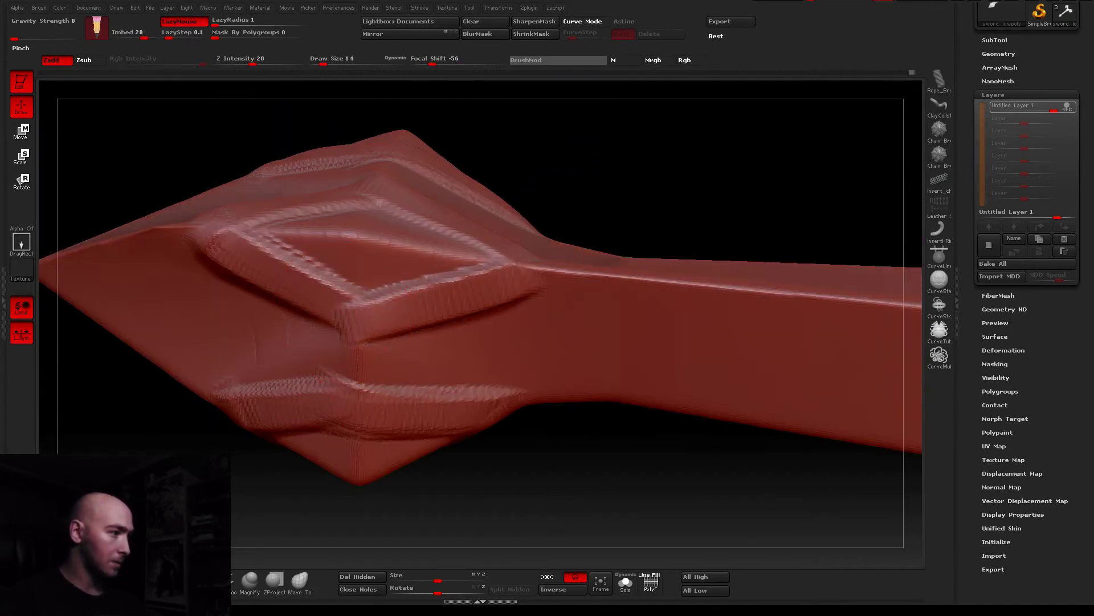
With a smaller brush, pinch the panel's inner bevel into a crisper edge
{"action": "left_click_drag", "start_coordinate": [323, 61], "coordinate": [315, 58]}
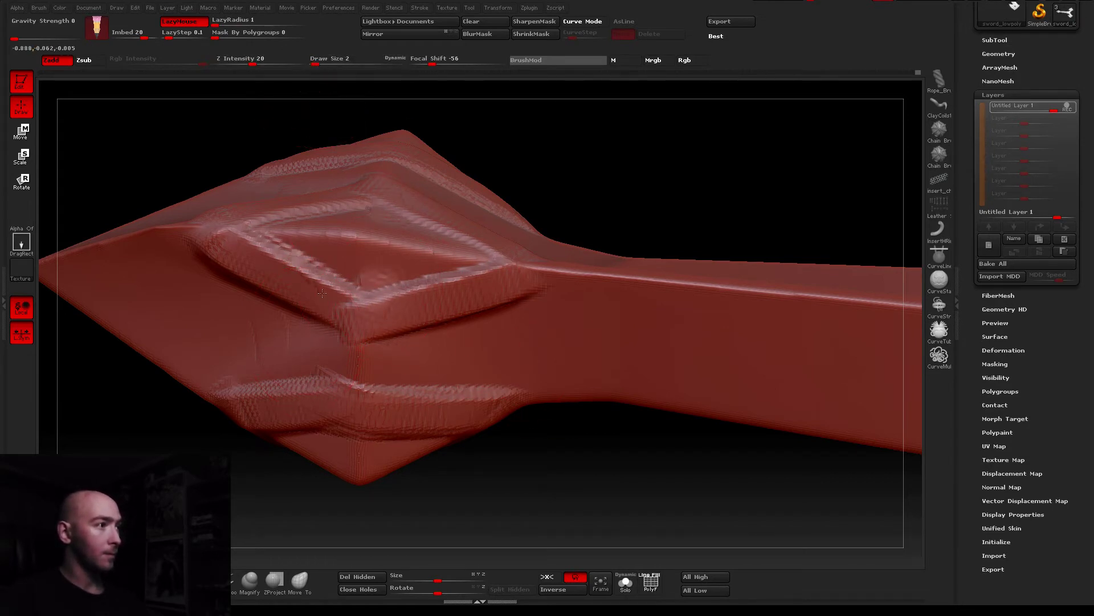
{"action": "left_click_drag", "start_coordinate": [334, 268], "coordinate": [376, 281]}
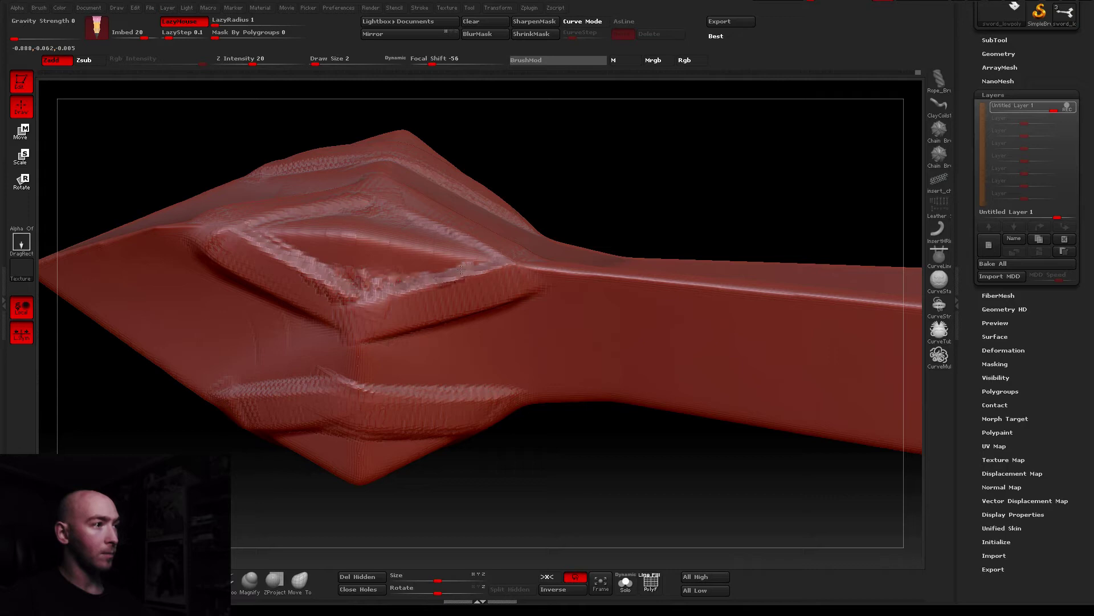
{"action": "left_click_drag", "start_coordinate": [461, 269], "coordinate": [391, 284]}
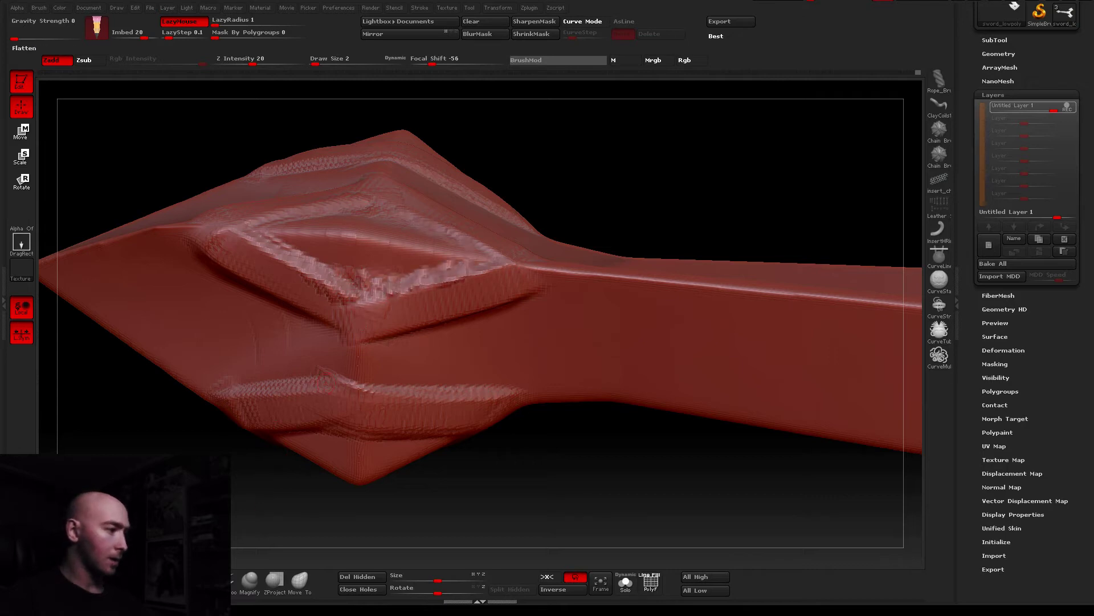
{"action": "left_click_drag", "start_coordinate": [314, 64], "coordinate": [320, 63]}
{"action": "left_click_drag", "start_coordinate": [356, 282], "coordinate": [246, 245]}
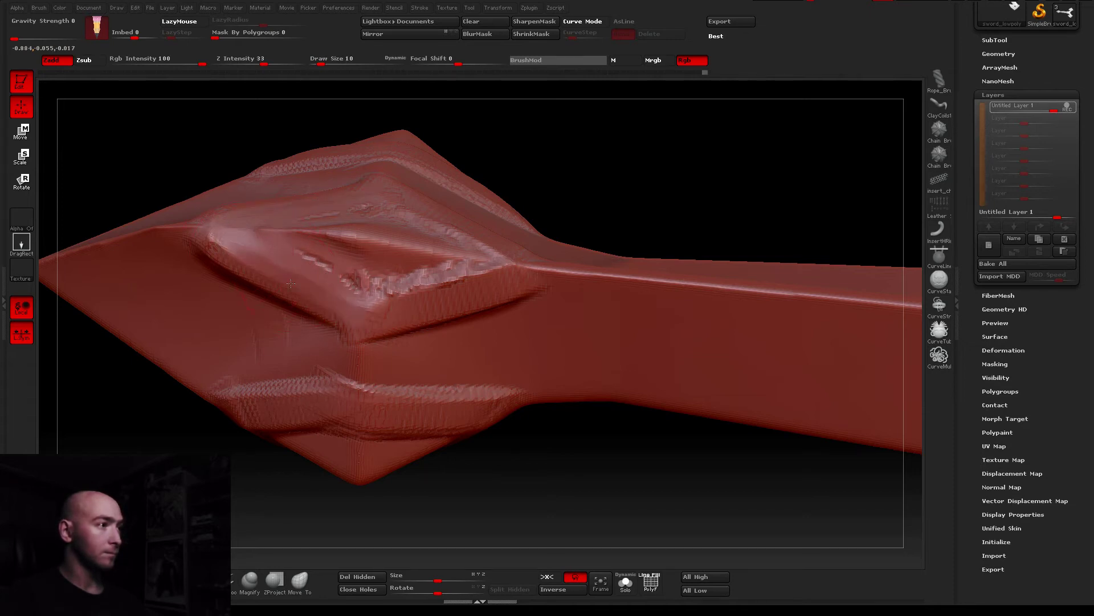
Smooth the pommel's inner bevel, rough spots and diamond facet ridge, adjusting curve points
{"action": "left_click_drag", "start_coordinate": [364, 285], "coordinate": [494, 278]}
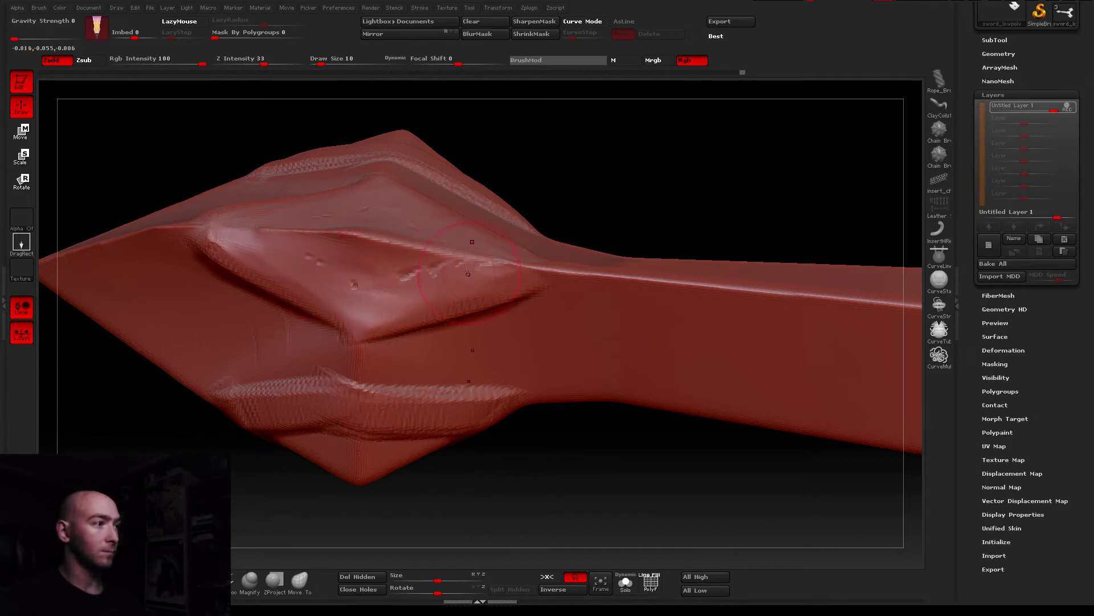
{"action": "key", "text": "alt"}
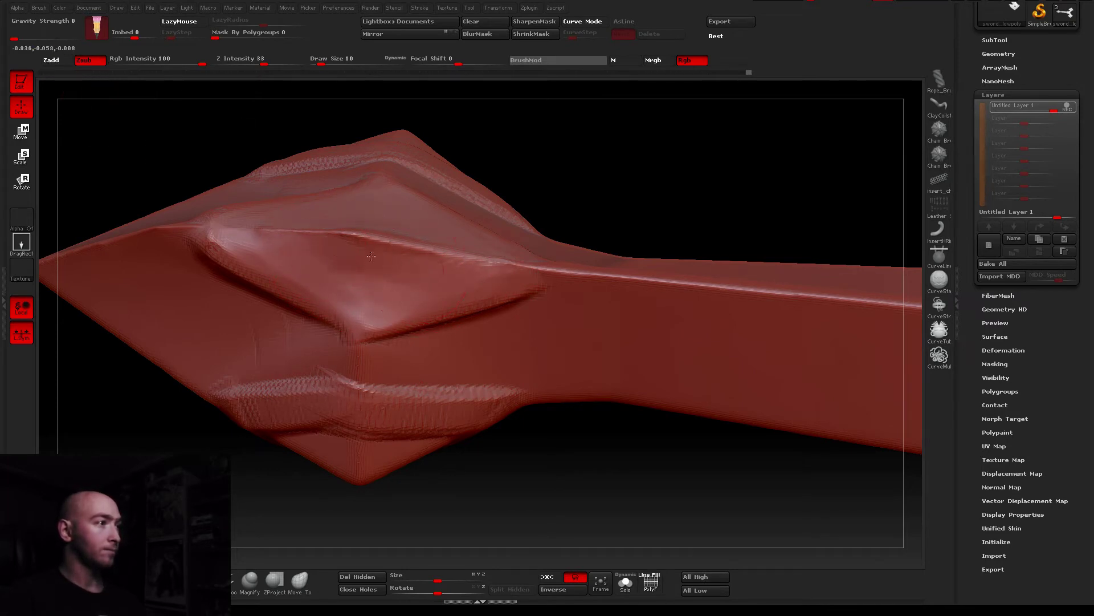
{"action": "left_click", "coordinate": [263, 254], "text": "alt"}
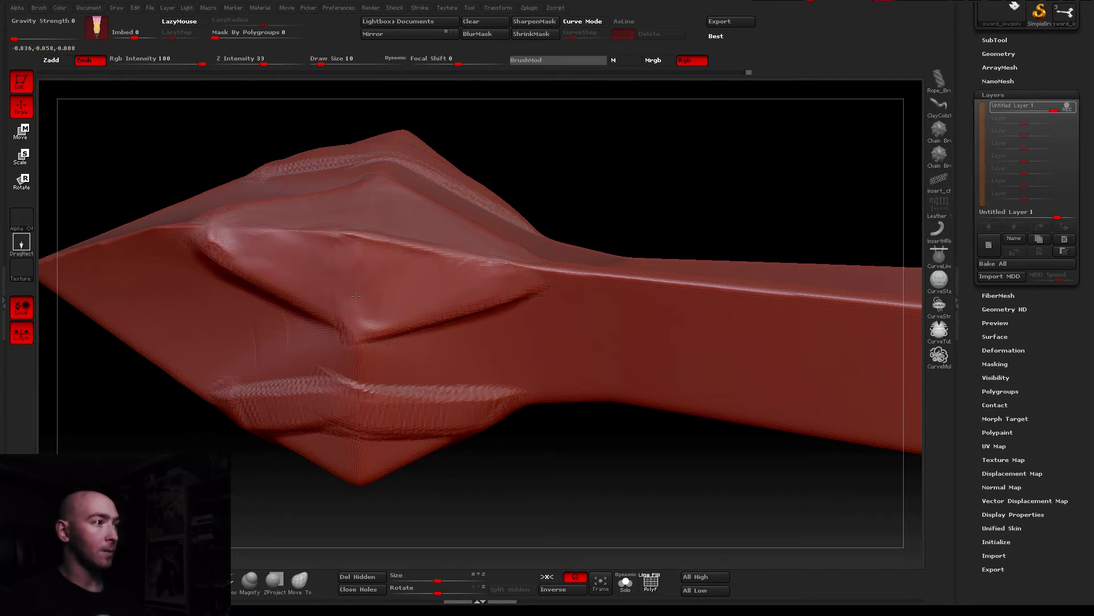
{"action": "left_click_drag", "start_coordinate": [436, 262], "coordinate": [505, 205]}
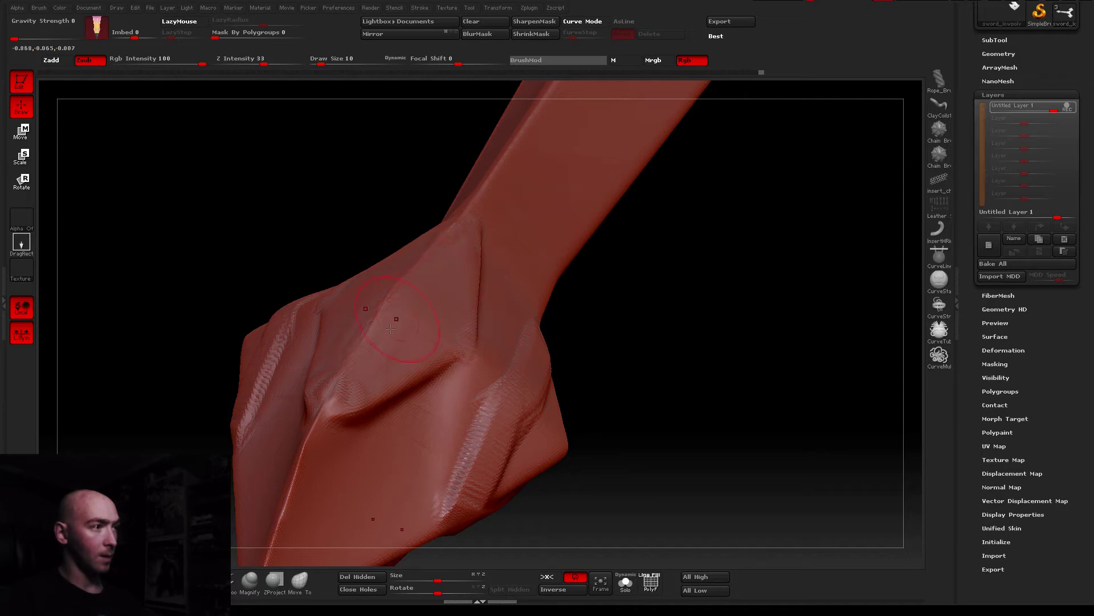
{"action": "mouse_move", "coordinate": [456, 290]}
{"action": "left_mouse_down"}
{"action": "mouse_move", "coordinate": [395, 212]}
{"action": "mouse_move", "coordinate": [345, 281]}
{"action": "mouse_move", "coordinate": [384, 390]}
{"action": "mouse_move", "coordinate": [362, 420]}
{"action": "left_mouse_up"}
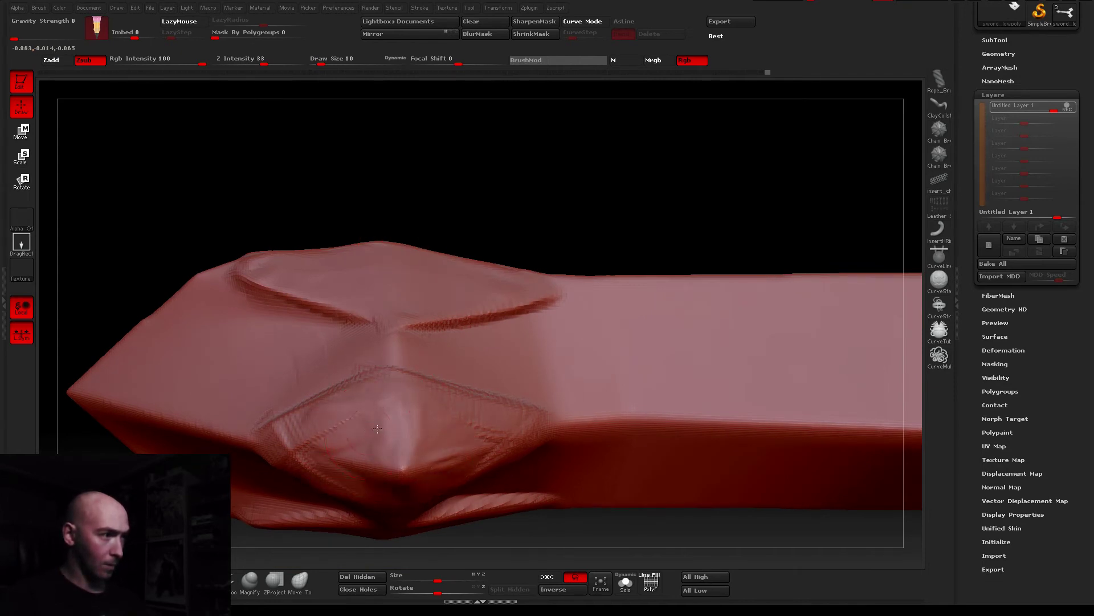
{"action": "left_click_drag", "start_coordinate": [488, 428], "coordinate": [516, 428], "text": "shift"}
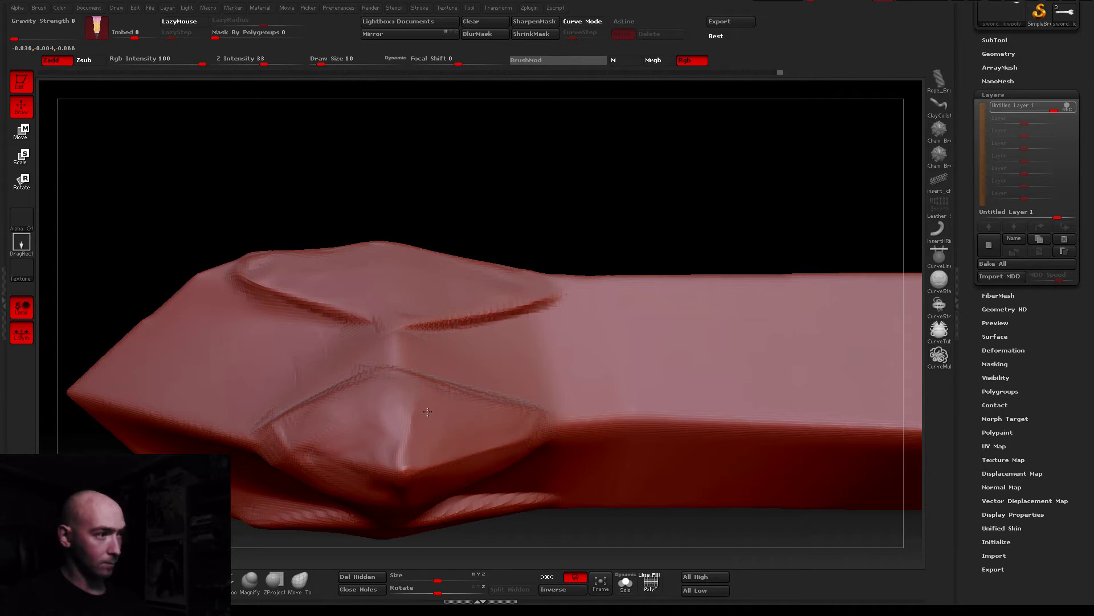
{"action": "left_click_drag", "start_coordinate": [412, 426], "coordinate": [413, 391]}
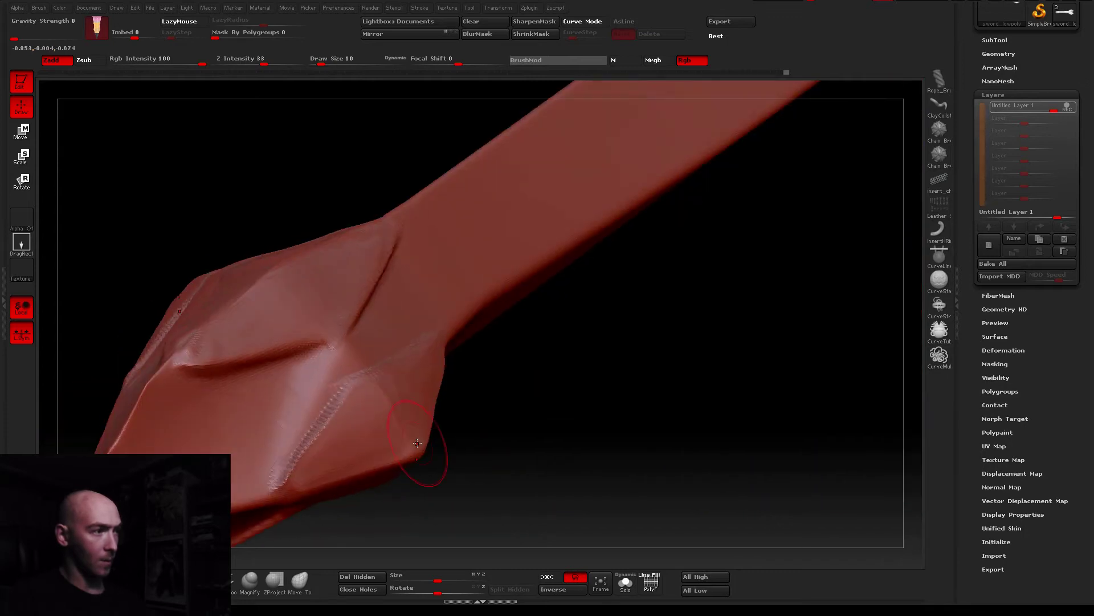
Zoom in to frame the hilt and crossguard in a close view
{"action": "mouse_move", "coordinate": [324, 307]}
{"action": "left_mouse_down"}
{"action": "mouse_move", "coordinate": [337, 267]}
{"action": "mouse_move", "coordinate": [484, 300]}
{"action": "mouse_move", "coordinate": [432, 323]}
{"action": "mouse_move", "coordinate": [627, 440]}
{"action": "mouse_move", "coordinate": [495, 399]}
{"action": "left_mouse_up"}
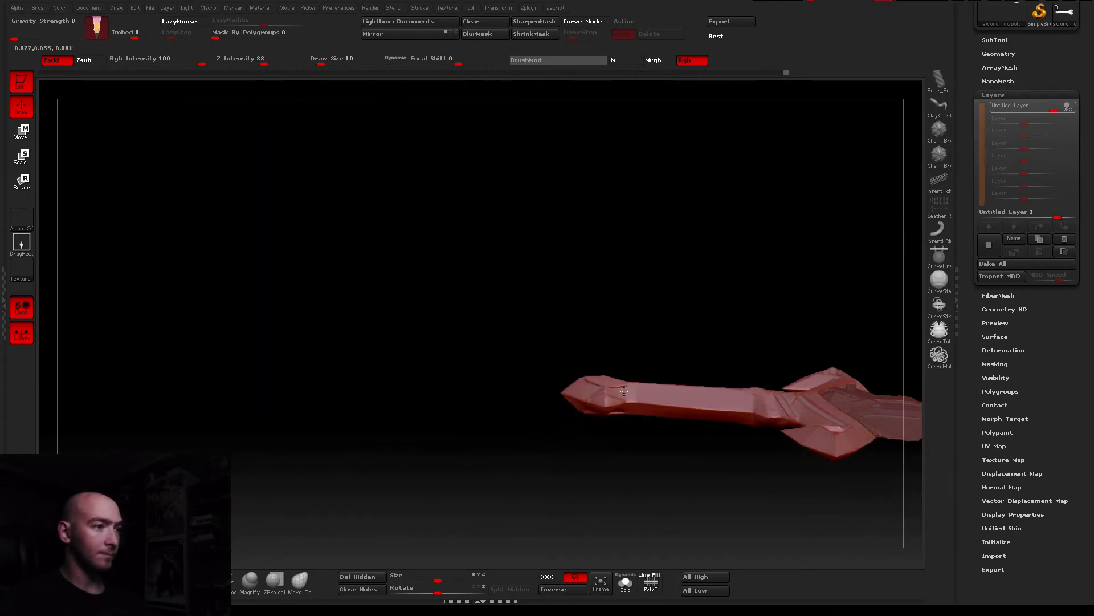
{"action": "left_click_drag", "start_coordinate": [535, 452], "coordinate": [382, 388]}
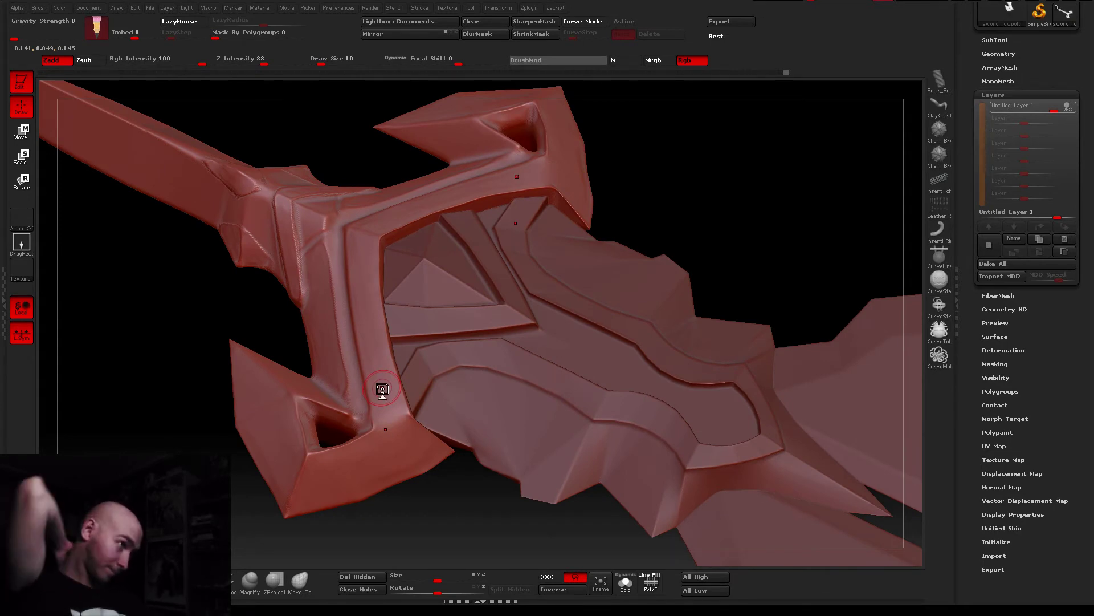
{"action": "mouse_move", "coordinate": [382, 388]}
{"action": "left_mouse_down", "text": "alt"}
{"action": "mouse_move", "coordinate": [407, 402]}
{"action": "mouse_move", "coordinate": [619, 252]}
{"action": "mouse_move", "coordinate": [508, 157]}
{"action": "mouse_move", "coordinate": [304, 506]}
{"action": "left_mouse_up", "text": "alt"}
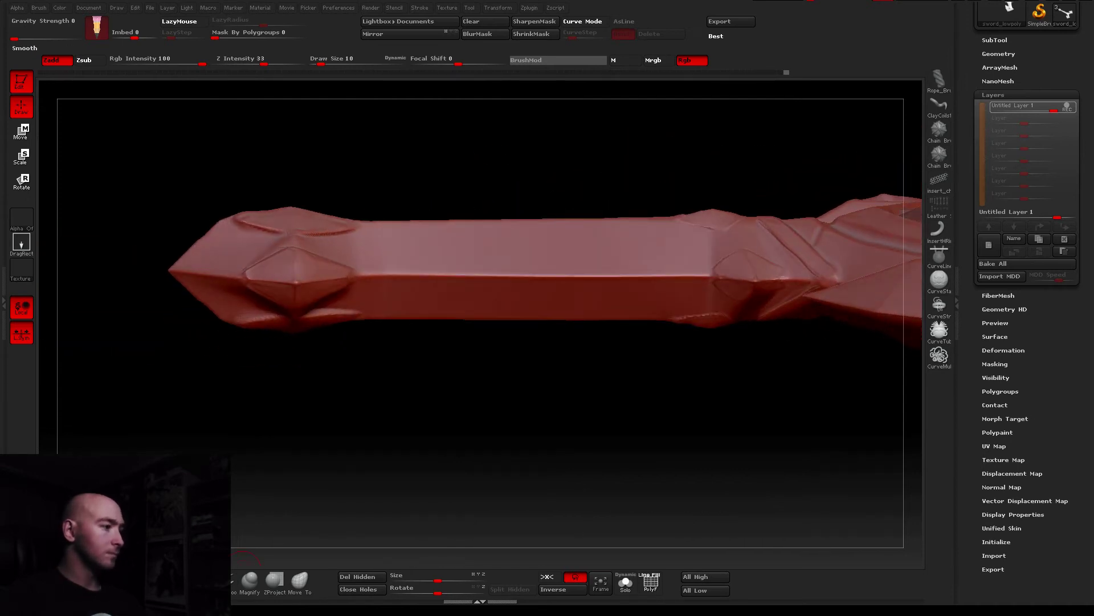
Select the Move brush and set Draw Size to 65
{"action": "left_click", "coordinate": [300, 580]}
{"action": "key", "text": "b"}
{"action": "key", "text": "m"}
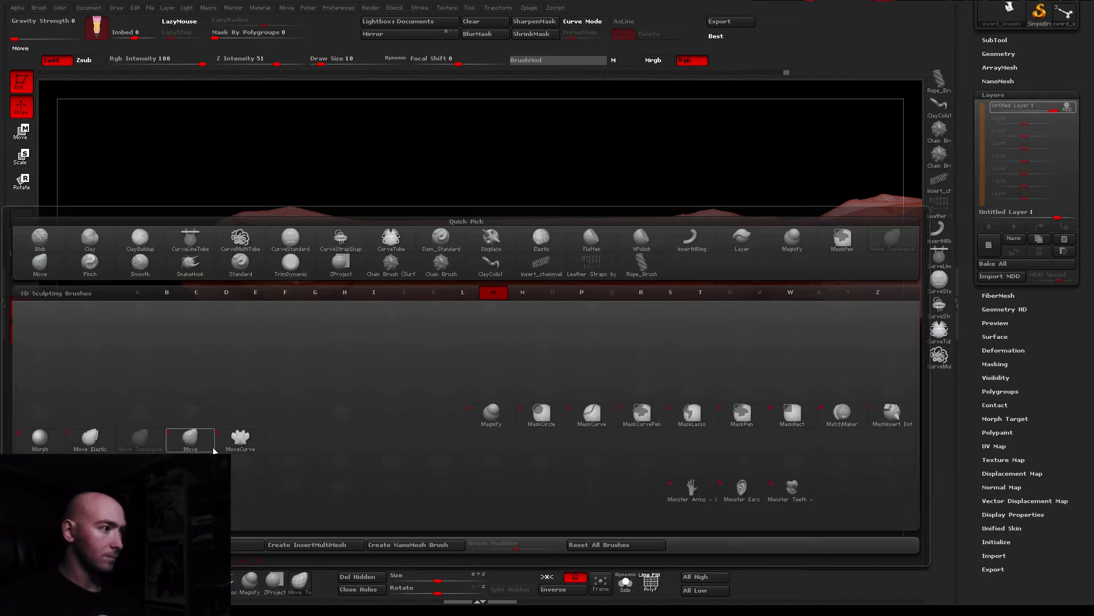
{"action": "key", "text": "v"}
{"action": "key", "text": "s"}
{"action": "left_click_drag", "start_coordinate": [313, 98], "coordinate": [364, 171]}
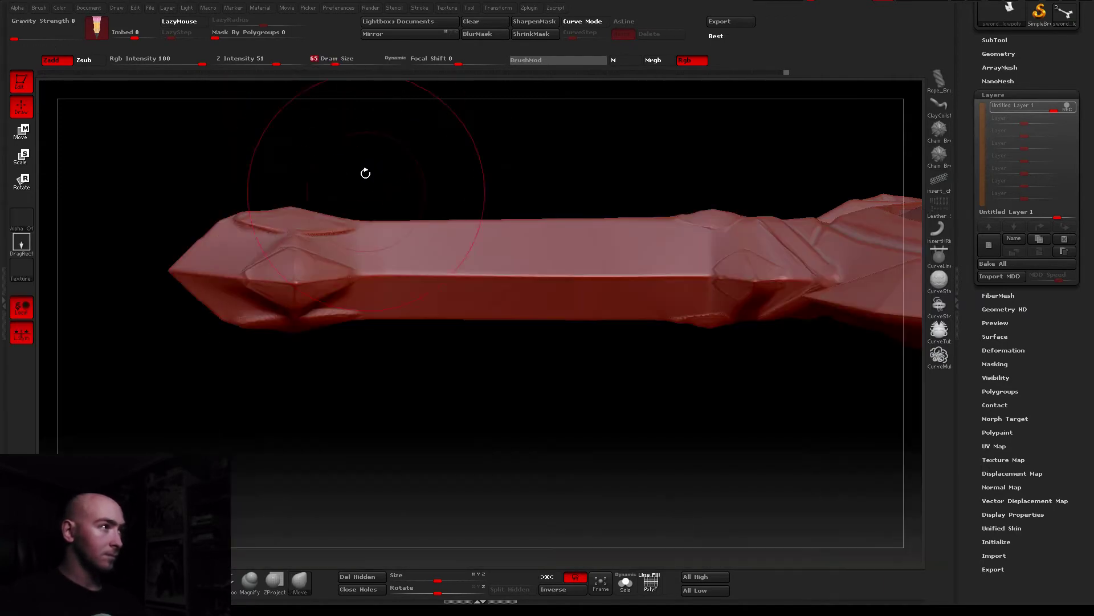
Pinch the grip's middle inward and pull its top edge down into a dip
{"action": "left_click_drag", "start_coordinate": [384, 221], "coordinate": [391, 246]}
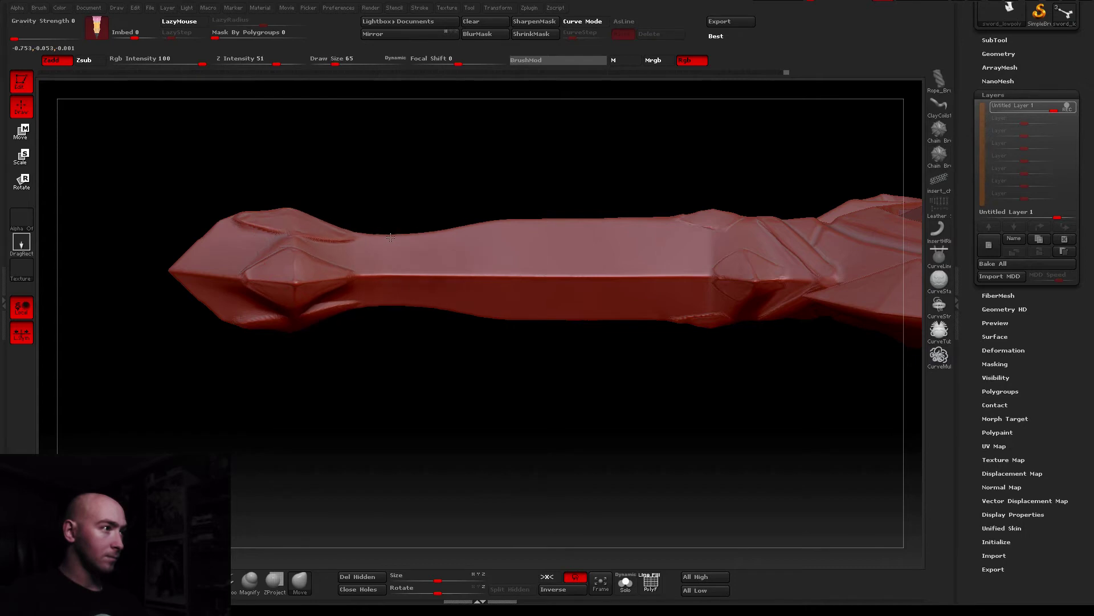
{"action": "mouse_move", "coordinate": [391, 246]}
{"action": "right_mouse_down"}
{"action": "mouse_move", "coordinate": [413, 267]}
{"action": "mouse_move", "coordinate": [406, 274]}
{"action": "right_mouse_up"}
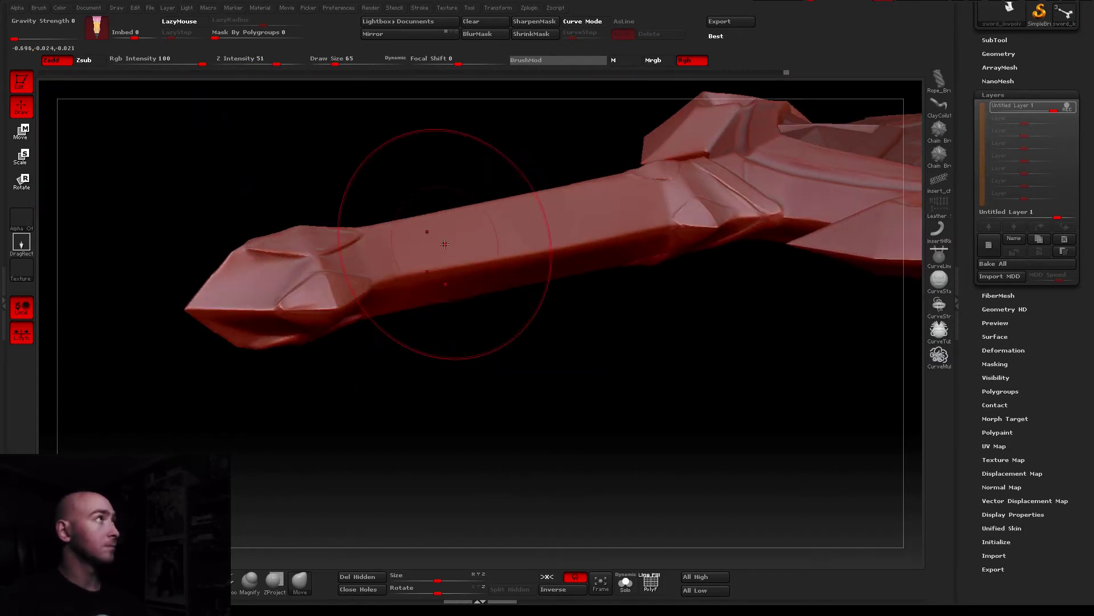
{"action": "right_click_drag", "start_coordinate": [403, 236], "coordinate": [403, 220]}
{"action": "left_click_drag", "start_coordinate": [403, 220], "coordinate": [391, 230]}
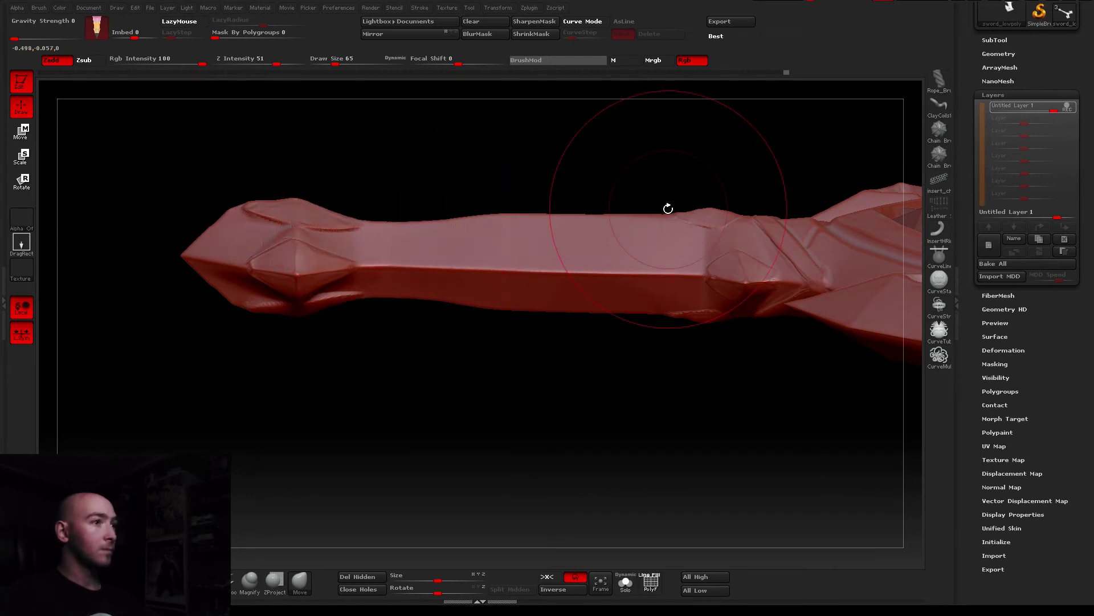
{"action": "left_click_drag", "start_coordinate": [648, 222], "coordinate": [649, 232]}
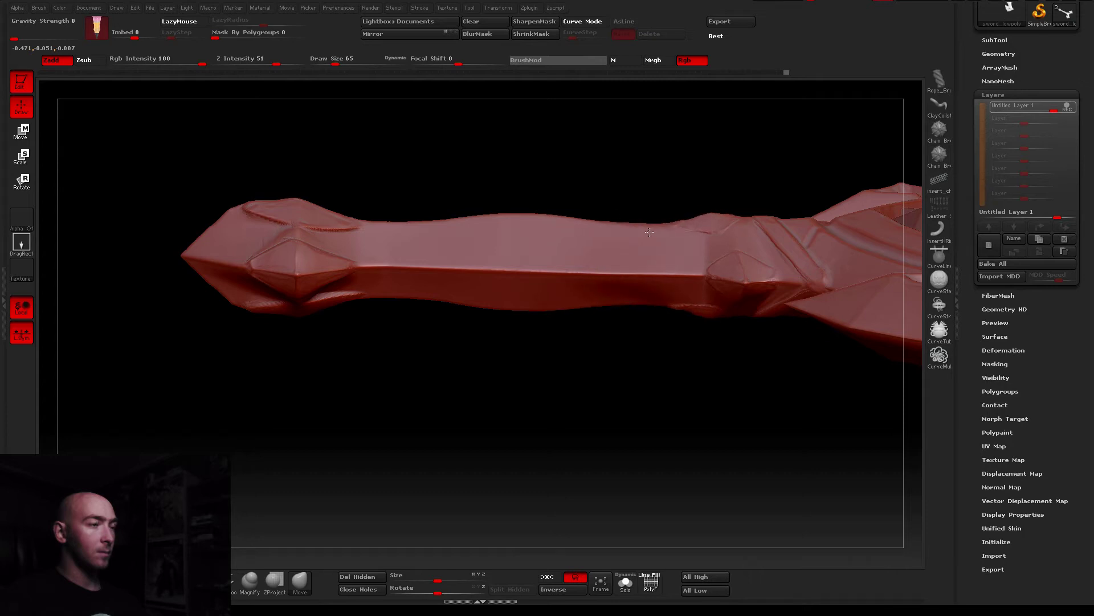
Orbit the sword to inspect the narrowed grip from several angles
{"action": "right_click_drag", "start_coordinate": [650, 232], "coordinate": [704, 325]}
{"action": "mouse_move", "coordinate": [662, 287]}
{"action": "right_mouse_down"}
{"action": "mouse_move", "coordinate": [480, 260]}
{"action": "mouse_move", "coordinate": [446, 297]}
{"action": "right_mouse_up"}
{"action": "mouse_move", "coordinate": [523, 300]}
{"action": "left_mouse_down"}
{"action": "mouse_move", "coordinate": [421, 360]}
{"action": "mouse_move", "coordinate": [403, 293]}
{"action": "left_mouse_up"}
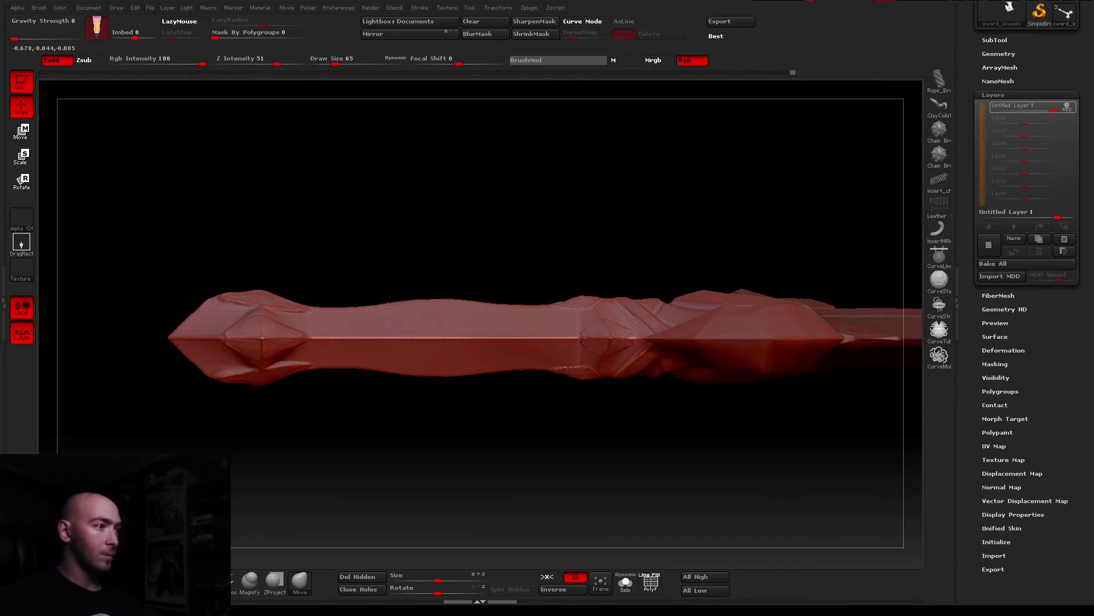
{"action": "mouse_move", "coordinate": [482, 330]}
{"action": "left_mouse_down"}
{"action": "mouse_move", "coordinate": [493, 345]}
{"action": "mouse_move", "coordinate": [447, 217]}
{"action": "left_mouse_up"}
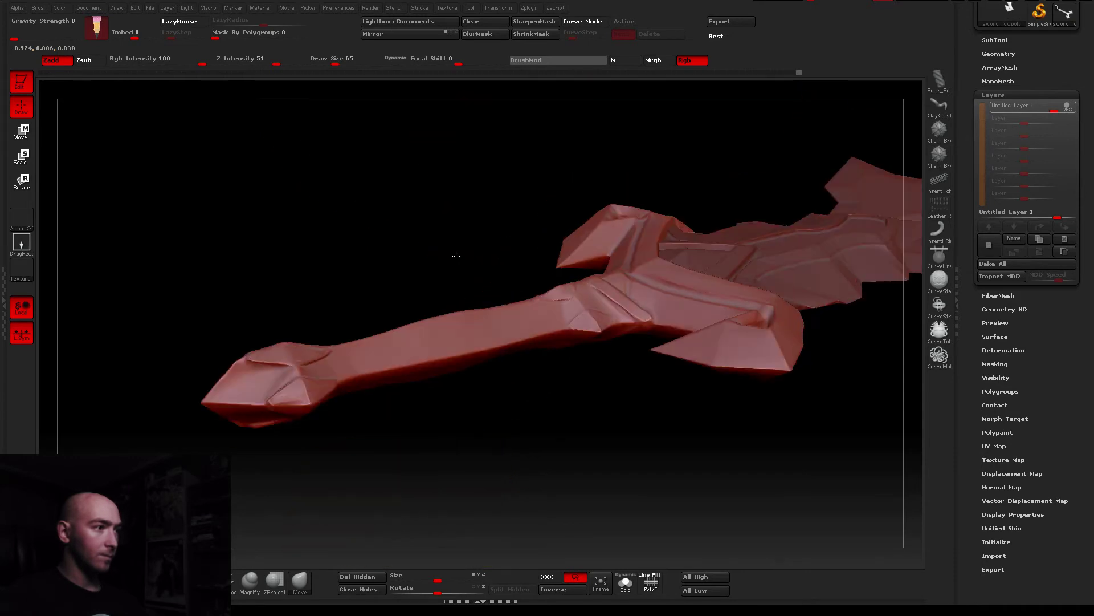
{"action": "mouse_move", "coordinate": [456, 252]}
{"action": "left_mouse_down"}
{"action": "mouse_move", "coordinate": [435, 232]}
{"action": "mouse_move", "coordinate": [399, 253]}
{"action": "mouse_move", "coordinate": [422, 262]}
{"action": "mouse_move", "coordinate": [464, 362]}
{"action": "left_mouse_up"}
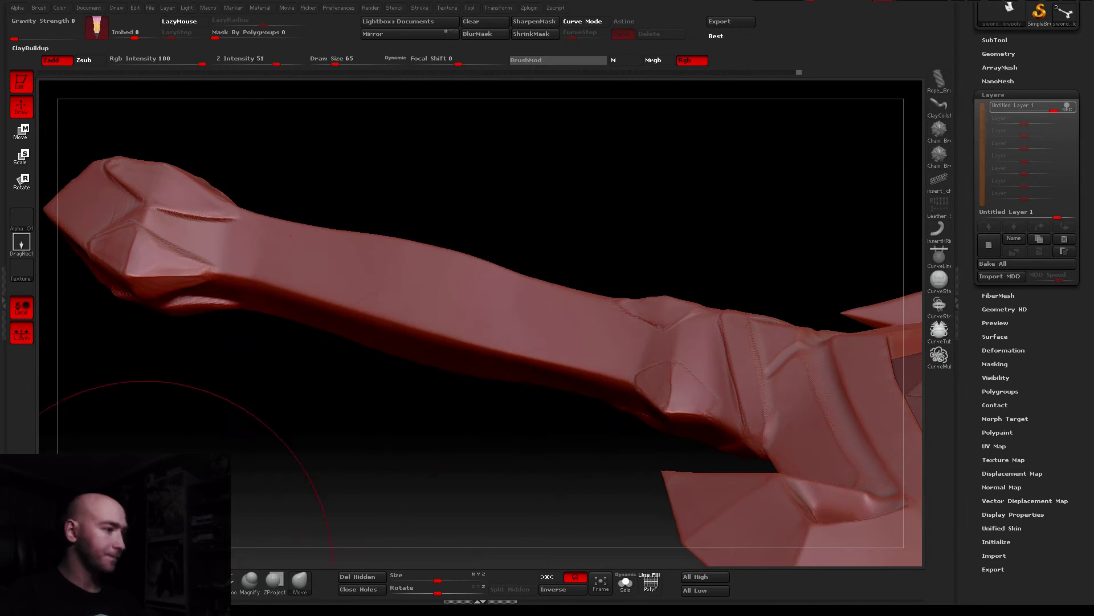
Switch to a textured detailing brush at size 20 and stroke wrap texture along the grip
{"action": "key", "text": "b"}
{"action": "key", "text": "d"}
{"action": "key", "text": "s"}
{"action": "left_click_drag", "start_coordinate": [330, 58], "coordinate": [322, 59]}
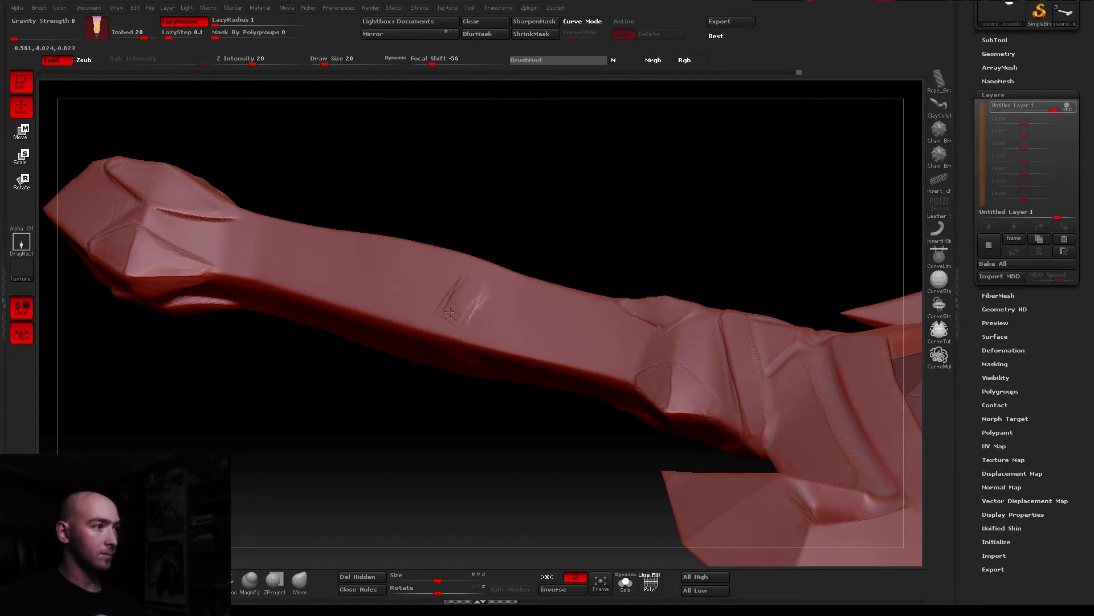
{"action": "mouse_move", "coordinate": [459, 267]}
{"action": "left_mouse_down"}
{"action": "mouse_move", "coordinate": [331, 280]}
{"action": "mouse_move", "coordinate": [247, 248]}
{"action": "left_mouse_up"}
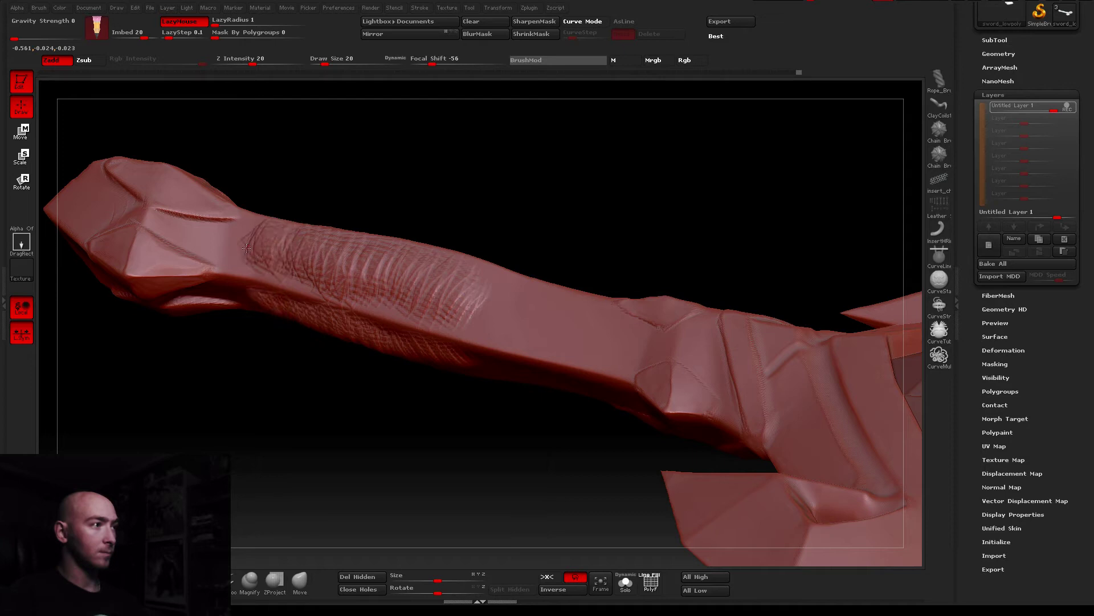
{"action": "mouse_move", "coordinate": [481, 297]}
{"action": "left_mouse_down"}
{"action": "mouse_move", "coordinate": [532, 317]}
{"action": "mouse_move", "coordinate": [538, 337]}
{"action": "left_mouse_up"}
{"action": "mouse_move", "coordinate": [447, 300]}
{"action": "left_mouse_down"}
{"action": "mouse_move", "coordinate": [279, 249]}
{"action": "mouse_move", "coordinate": [312, 250]}
{"action": "mouse_move", "coordinate": [337, 286]}
{"action": "mouse_move", "coordinate": [462, 294]}
{"action": "left_mouse_up"}
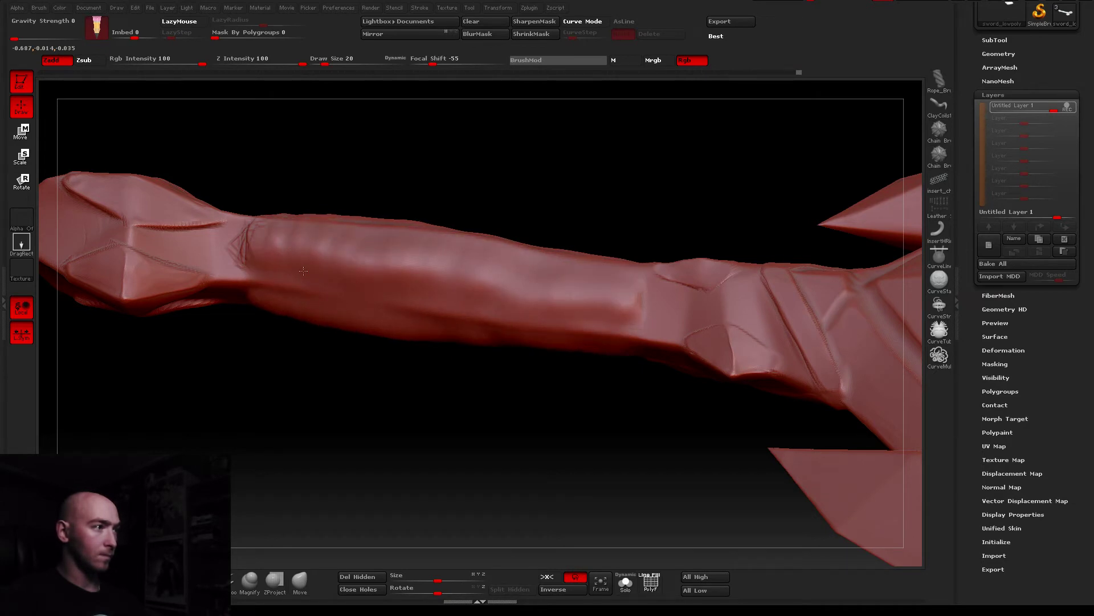
Spread crosshatched leather texture along the handle and set the brush to carve inward
{"action": "left_click_drag", "start_coordinate": [283, 106], "coordinate": [319, 342], "text": "shift"}
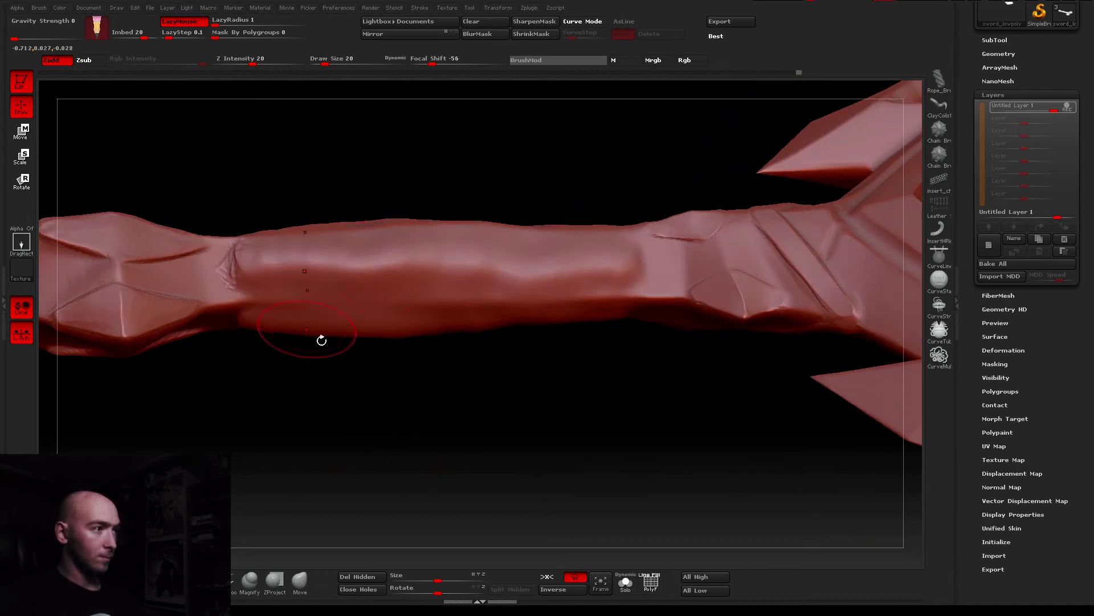
{"action": "left_click_drag", "start_coordinate": [308, 301], "coordinate": [477, 286]}
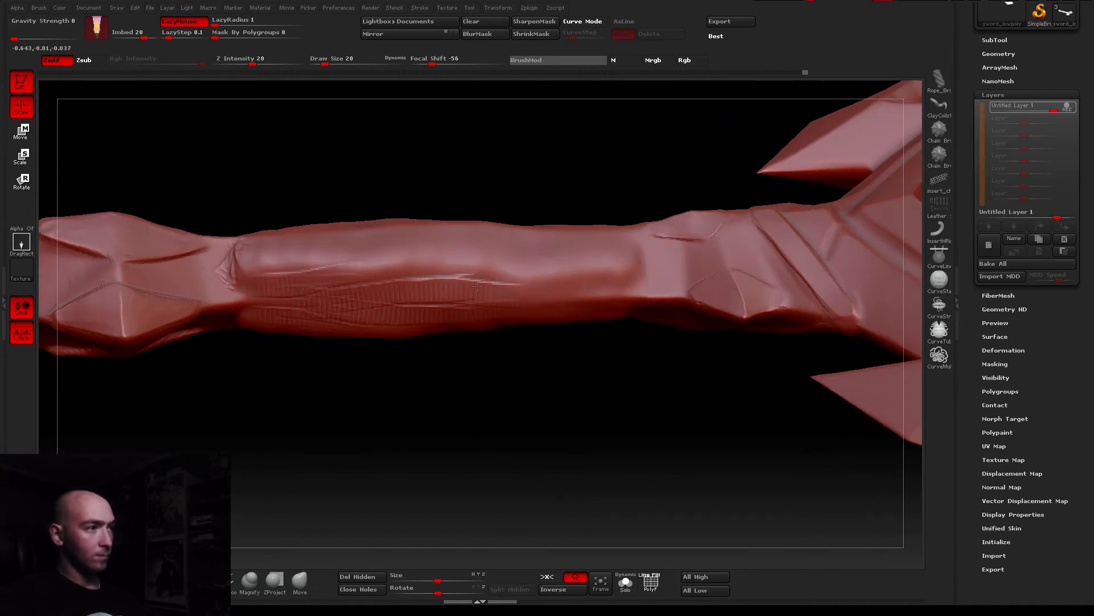
{"action": "left_click_drag", "start_coordinate": [617, 280], "coordinate": [652, 274]}
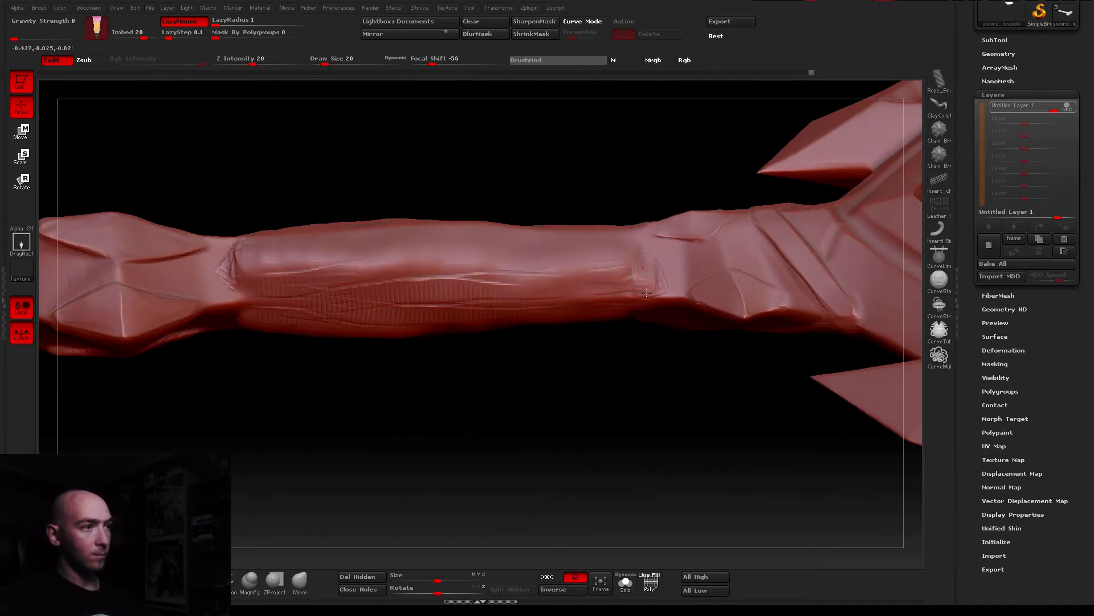
{"action": "mouse_move", "coordinate": [509, 243]}
{"action": "left_mouse_down"}
{"action": "mouse_move", "coordinate": [334, 230]}
{"action": "mouse_move", "coordinate": [297, 334]}
{"action": "mouse_move", "coordinate": [247, 299]}
{"action": "left_mouse_up"}
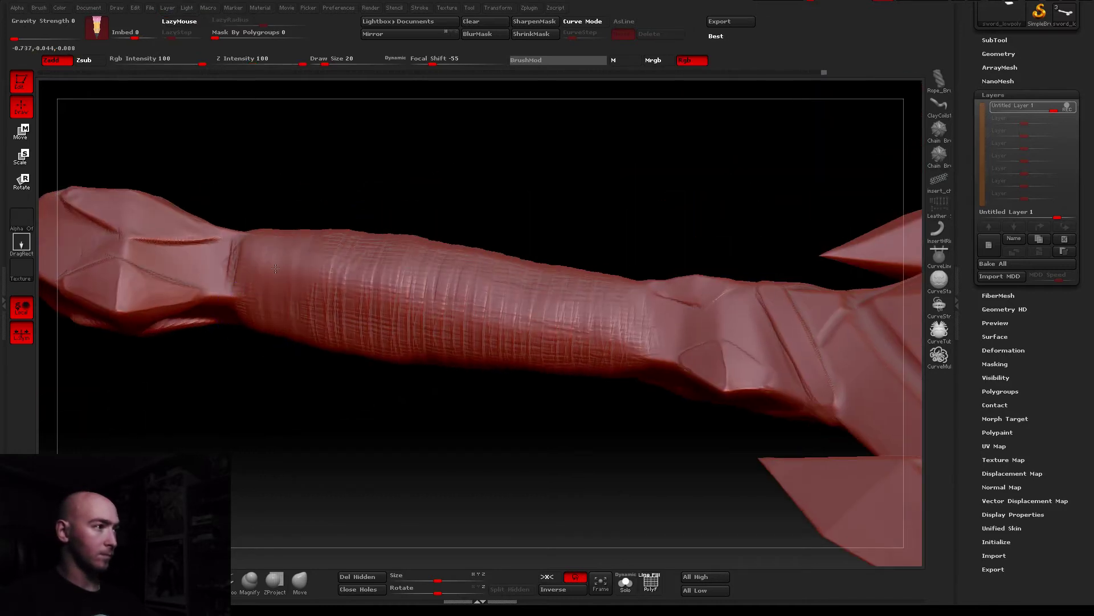
{"action": "left_click", "coordinate": [89, 60]}
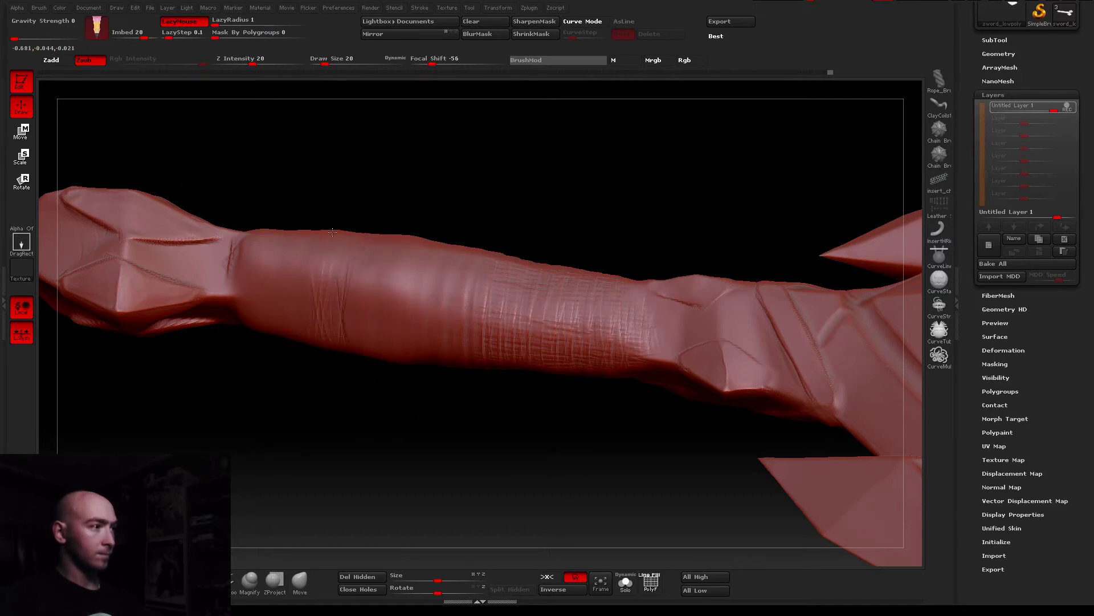
Orbit the grip to review the texture, then switch back to the Standard brush
{"action": "mouse_move", "coordinate": [249, 240]}
{"action": "left_mouse_down"}
{"action": "mouse_move", "coordinate": [474, 96]}
{"action": "mouse_move", "coordinate": [357, 367]}
{"action": "mouse_move", "coordinate": [319, 272]}
{"action": "mouse_move", "coordinate": [195, 188]}
{"action": "mouse_move", "coordinate": [293, 276]}
{"action": "mouse_move", "coordinate": [325, 244]}
{"action": "mouse_move", "coordinate": [354, 262]}
{"action": "left_mouse_up"}
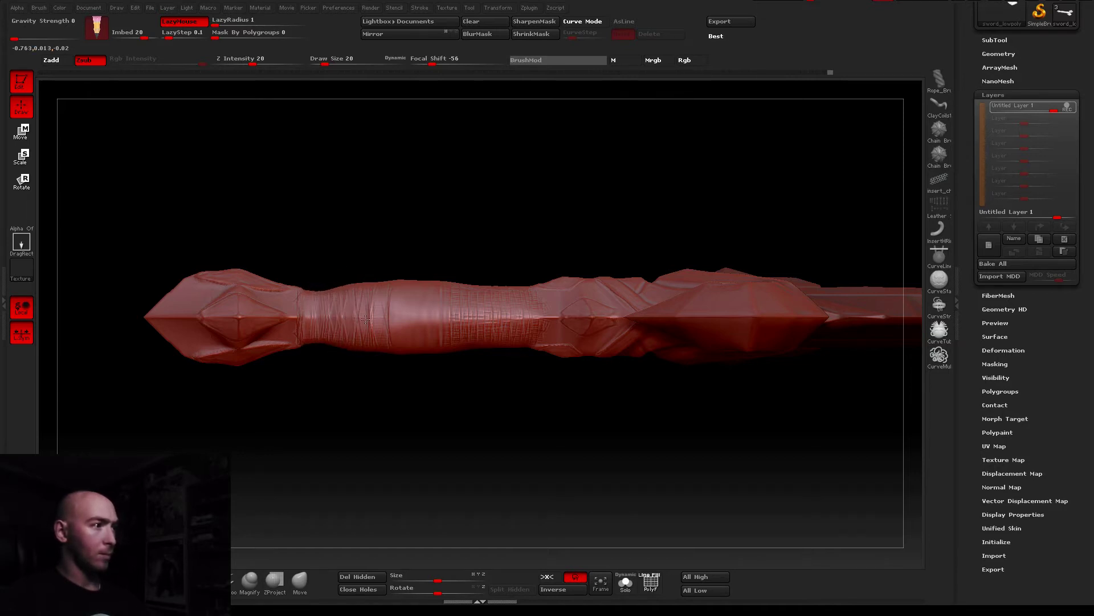
{"action": "left_click_drag", "start_coordinate": [364, 319], "coordinate": [409, 298]}
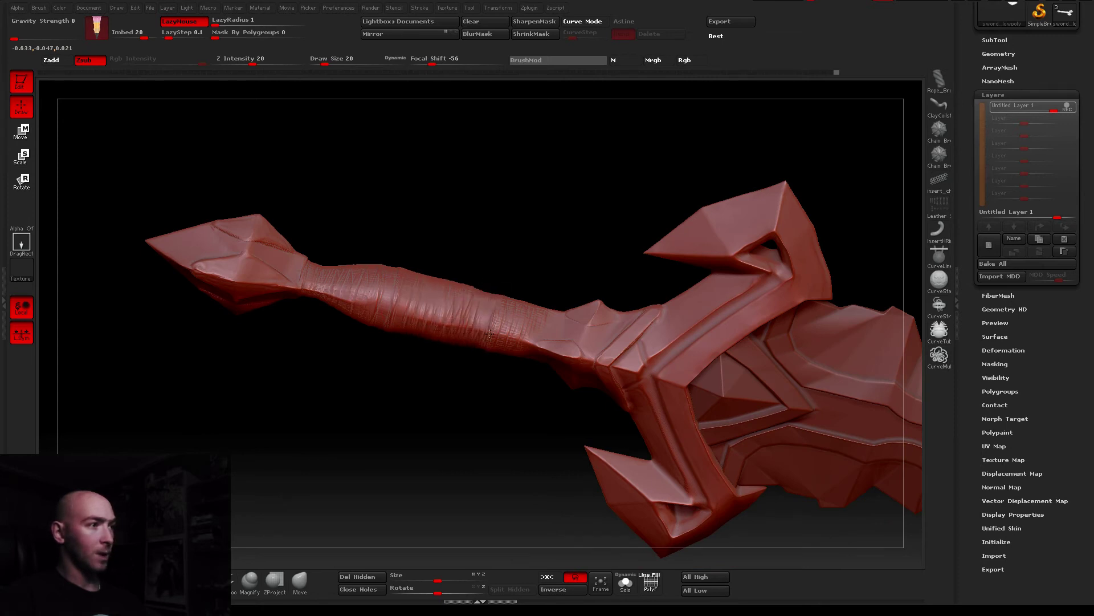
{"action": "mouse_move", "coordinate": [518, 353]}
{"action": "left_mouse_down"}
{"action": "mouse_move", "coordinate": [492, 159]}
{"action": "mouse_move", "coordinate": [570, 281]}
{"action": "mouse_move", "coordinate": [489, 213]}
{"action": "mouse_move", "coordinate": [382, 338]}
{"action": "mouse_move", "coordinate": [585, 331]}
{"action": "left_mouse_up"}
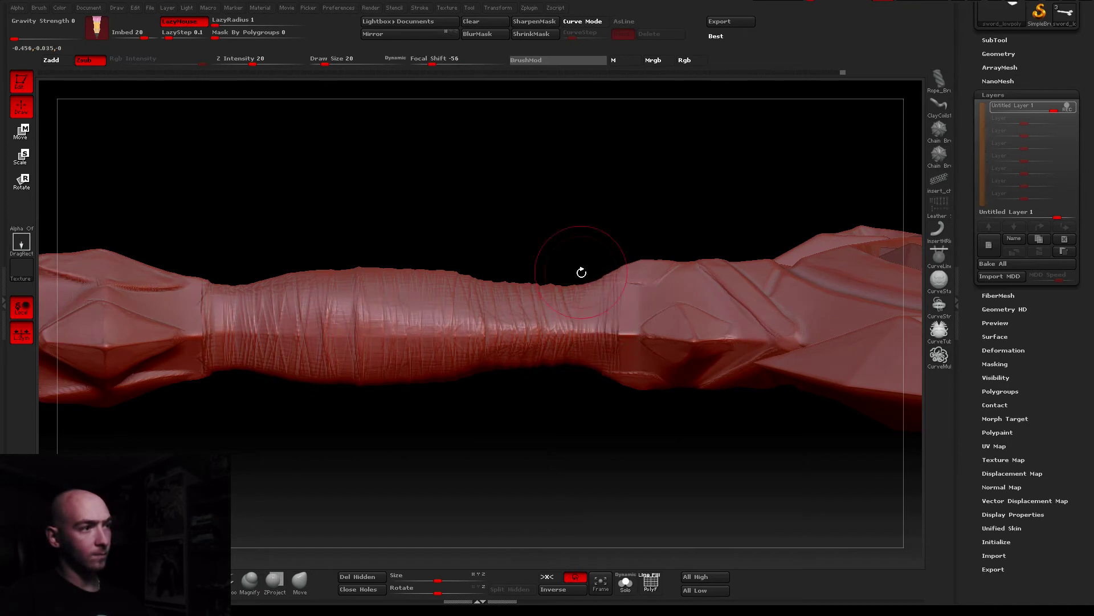
{"action": "right_click_drag", "start_coordinate": [476, 324], "coordinate": [456, 355]}
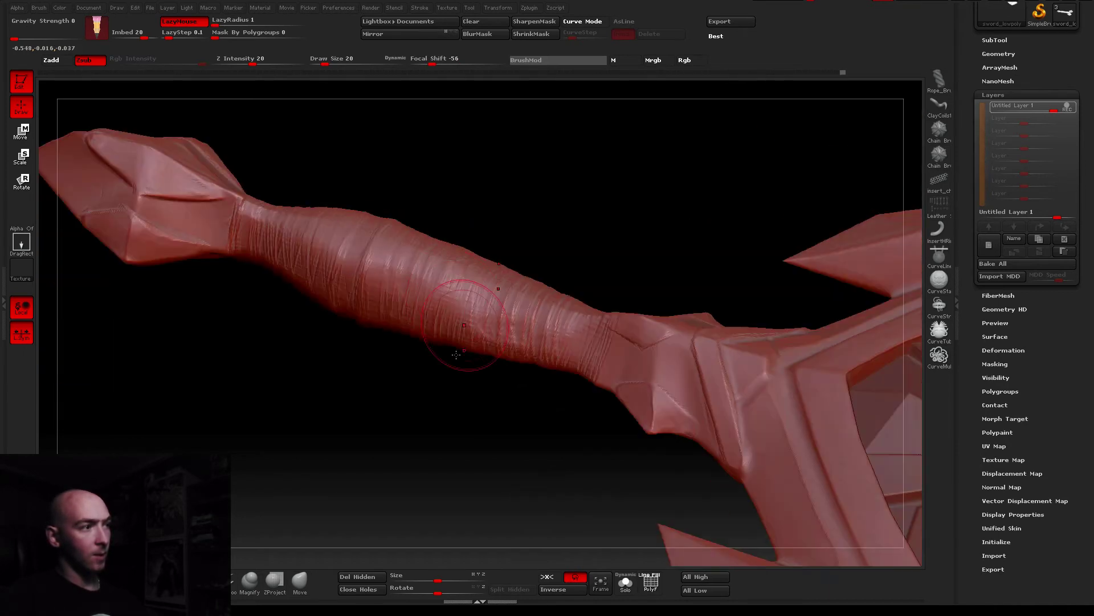
{"action": "right_click_drag", "start_coordinate": [501, 300], "coordinate": [513, 185], "text": "shift"}
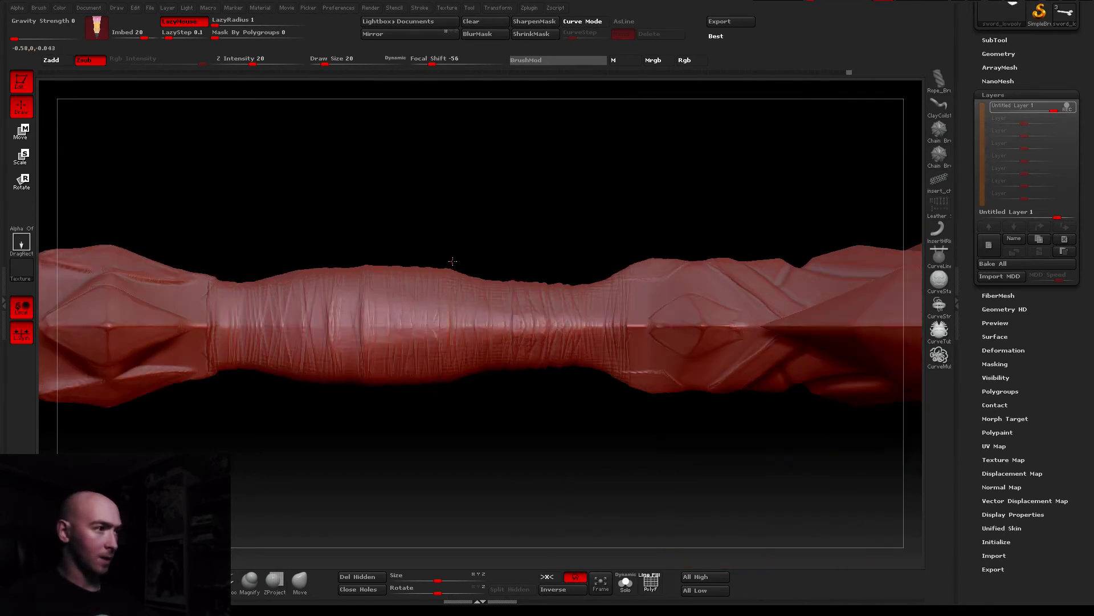
{"action": "mouse_move", "coordinate": [442, 373]}
{"action": "right_mouse_down"}
{"action": "mouse_move", "coordinate": [383, 276]}
{"action": "mouse_move", "coordinate": [348, 282]}
{"action": "right_mouse_up"}
{"action": "key", "text": "b"}
{"action": "key", "text": "s"}
{"action": "key", "text": "t"}
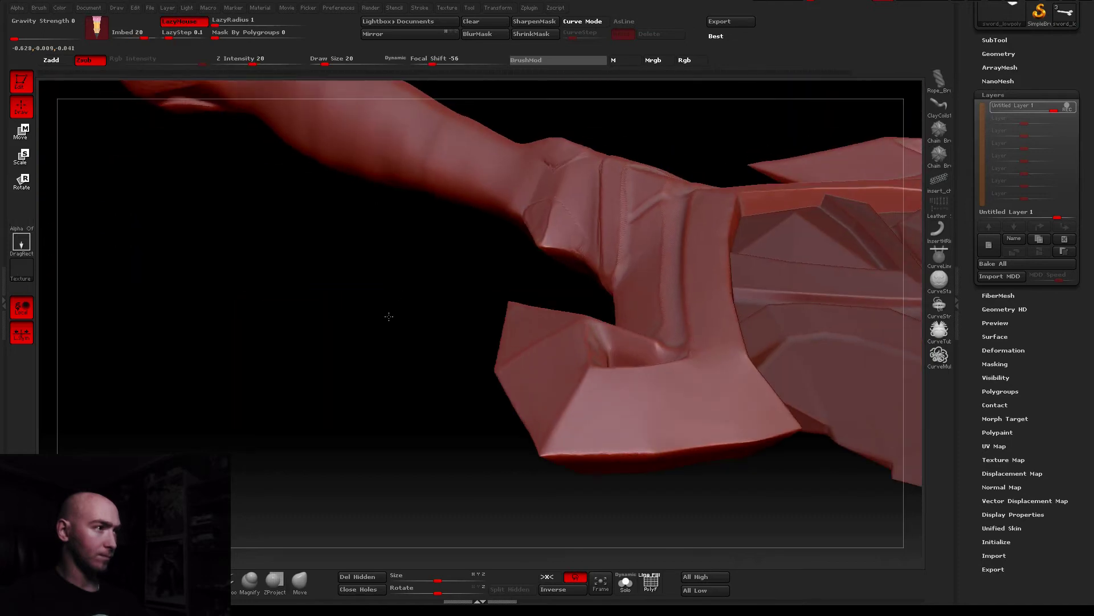
{"action": "mouse_move", "coordinate": [399, 259]}
{"action": "left_mouse_down"}
{"action": "mouse_move", "coordinate": [589, 298]}
{"action": "mouse_move", "coordinate": [614, 289]}
{"action": "left_mouse_up"}
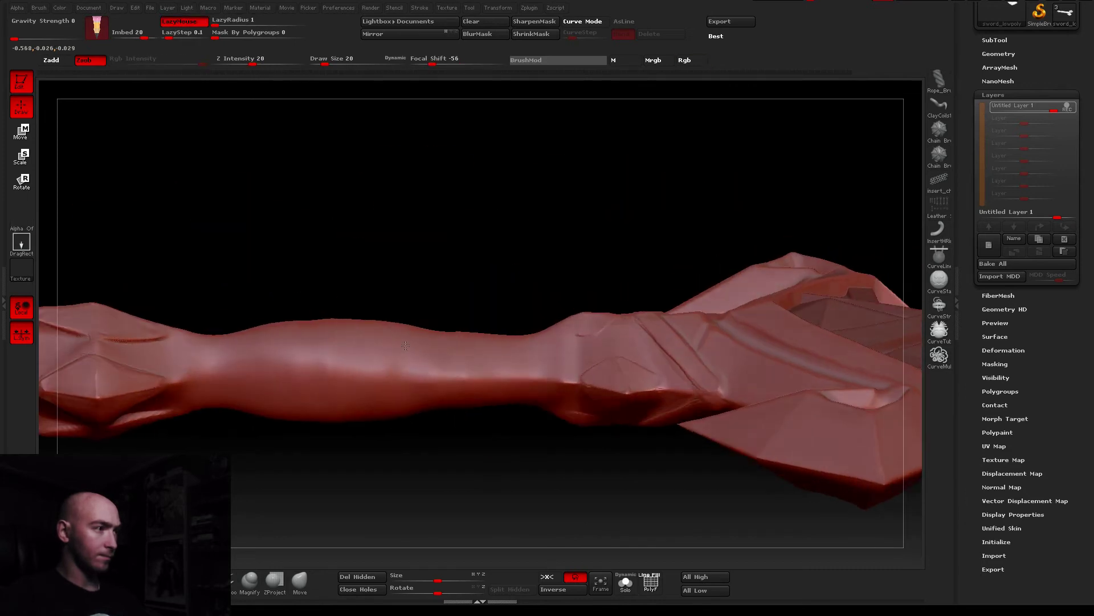
{"action": "left_click_drag", "start_coordinate": [488, 448], "coordinate": [325, 483]}
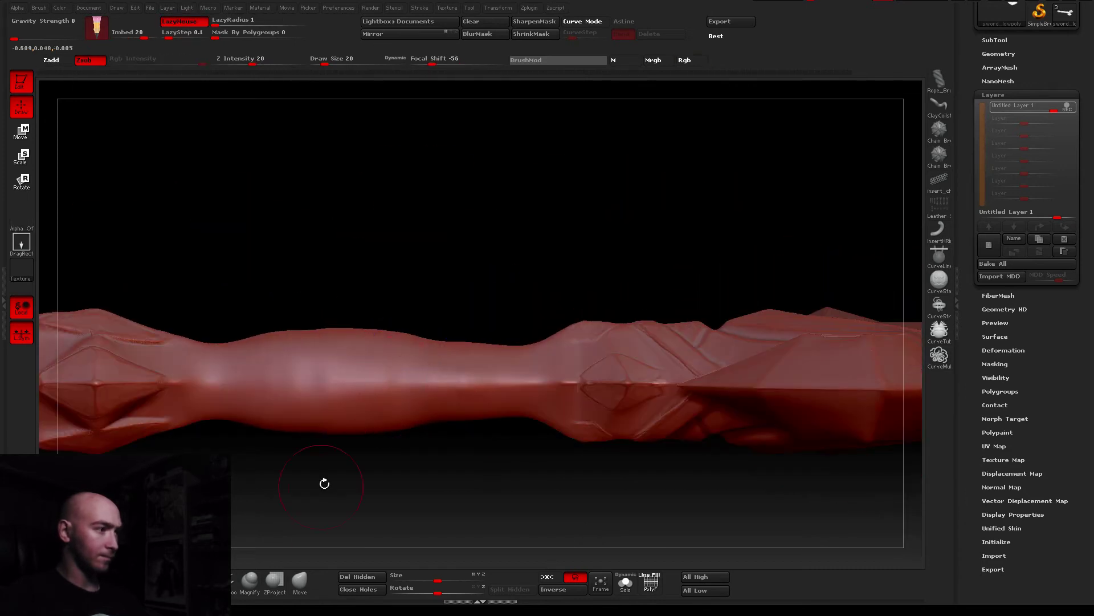
{"action": "key", "text": "b"}
{"action": "left_click", "coordinate": [809, 345]}
{"action": "left_click_drag", "start_coordinate": [325, 60], "coordinate": [335, 60]}
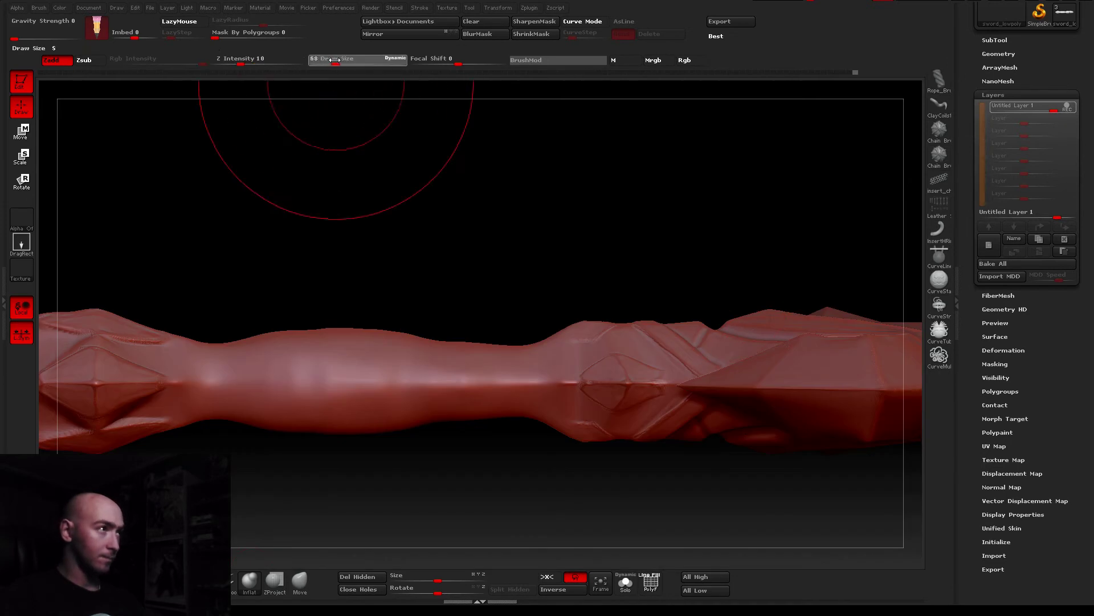
{"action": "left_click", "coordinate": [377, 351]}
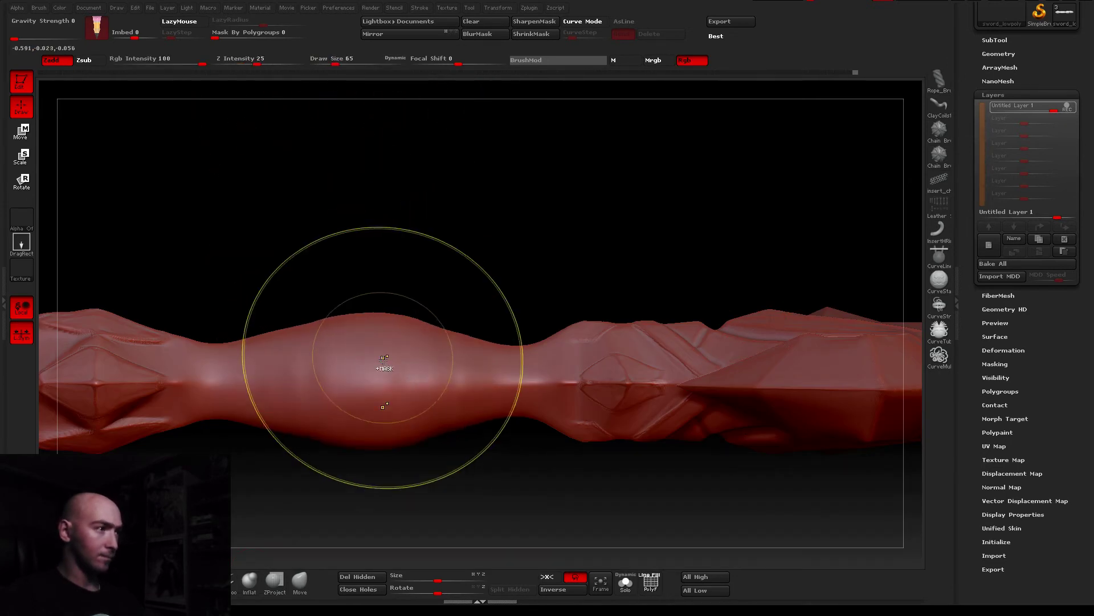
{"action": "key", "text": "ctrl+z"}
{"action": "left_click", "coordinate": [354, 367]}
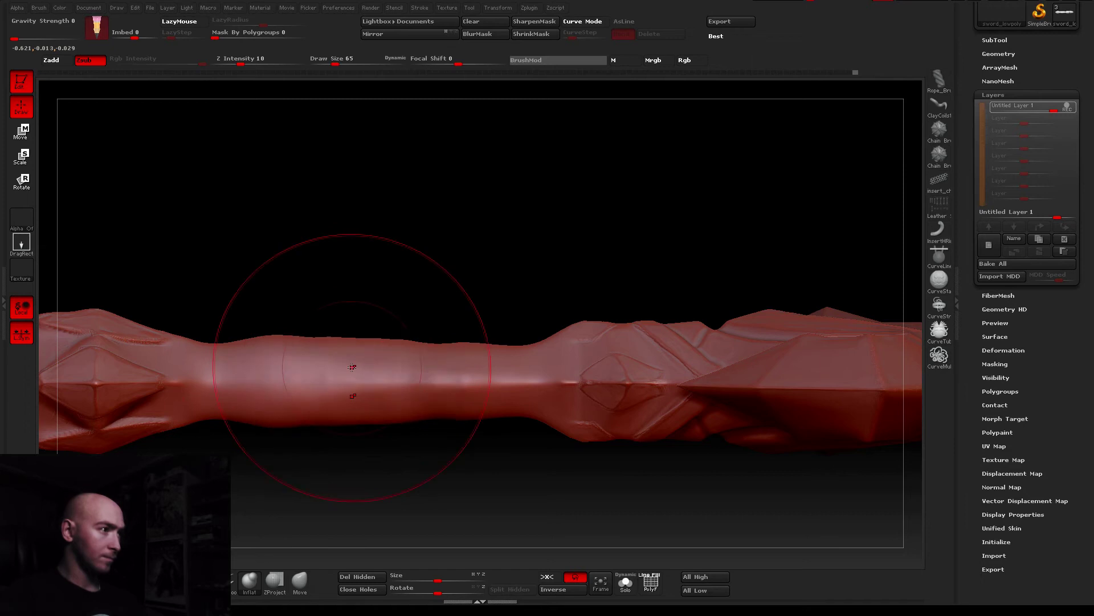
{"action": "key", "text": "ctrl+z"}
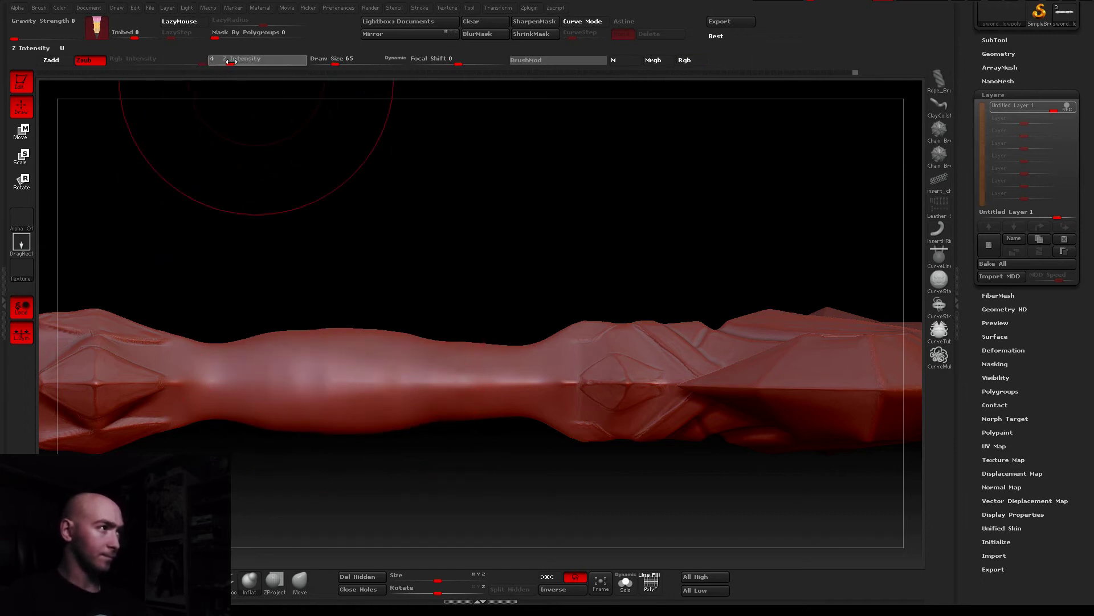
{"action": "left_click", "coordinate": [348, 381], "text": "alt"}
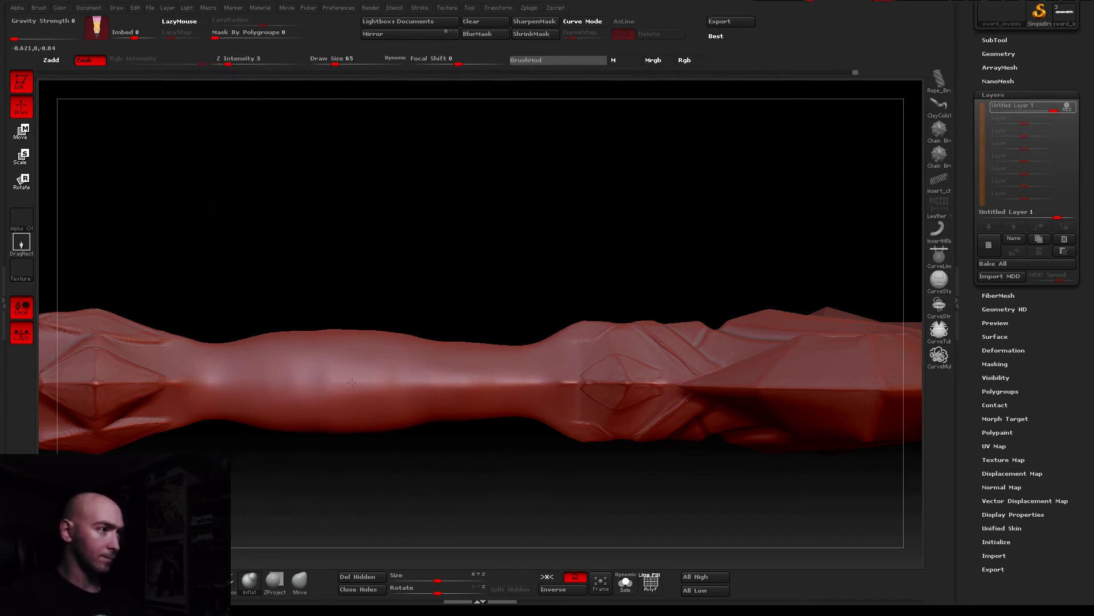
{"action": "left_click_drag", "start_coordinate": [351, 382], "coordinate": [305, 382]}
{"action": "mouse_move", "coordinate": [305, 381]}
{"action": "right_mouse_down"}
{"action": "mouse_move", "coordinate": [267, 275]}
{"action": "mouse_move", "coordinate": [188, 286]}
{"action": "mouse_move", "coordinate": [365, 403]}
{"action": "right_mouse_up"}
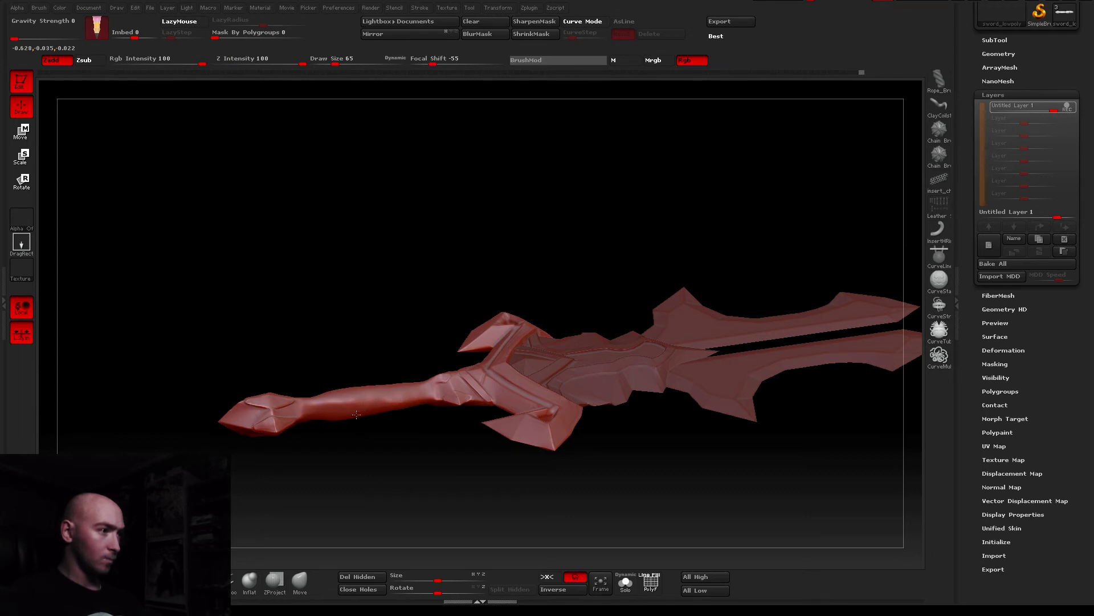
{"action": "mouse_move", "coordinate": [354, 394]}
{"action": "right_mouse_down"}
{"action": "mouse_move", "coordinate": [296, 336]}
{"action": "mouse_move", "coordinate": [334, 373]}
{"action": "mouse_move", "coordinate": [351, 444]}
{"action": "mouse_move", "coordinate": [310, 369]}
{"action": "right_mouse_up"}
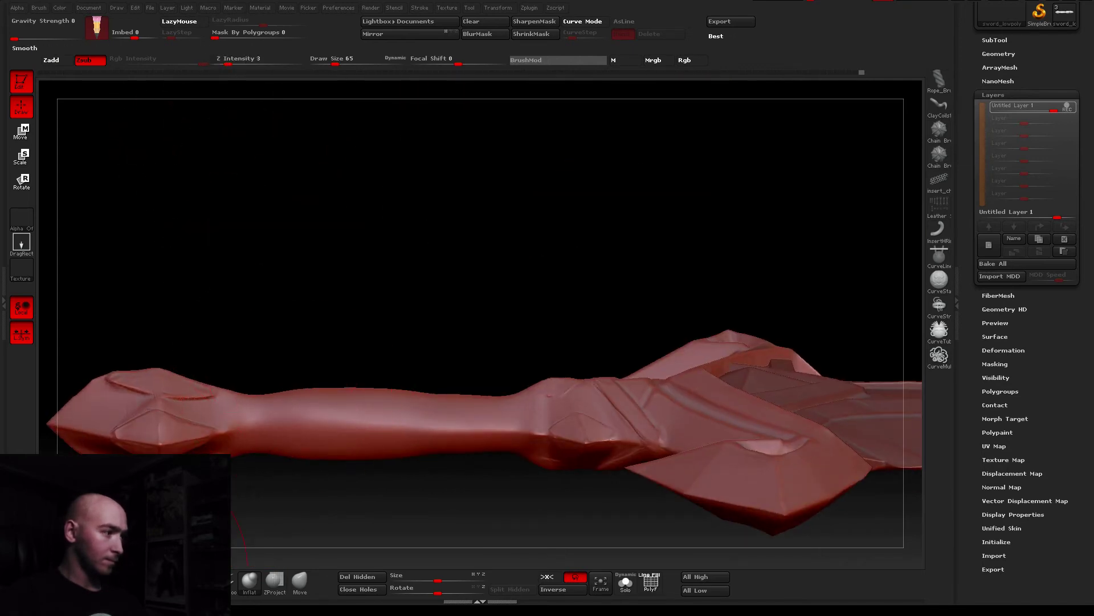
{"action": "left_click", "coordinate": [51, 60]}
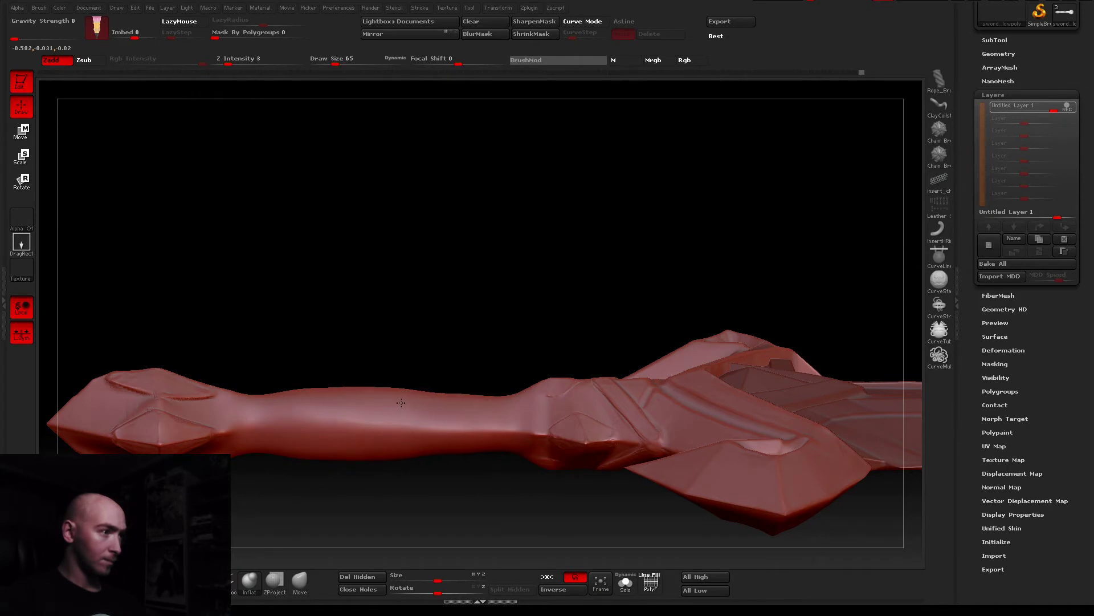
{"action": "mouse_move", "coordinate": [410, 403]}
{"action": "right_mouse_down"}
{"action": "mouse_move", "coordinate": [557, 353]}
{"action": "mouse_move", "coordinate": [309, 337]}
{"action": "mouse_move", "coordinate": [399, 404]}
{"action": "mouse_move", "coordinate": [342, 310]}
{"action": "mouse_move", "coordinate": [887, 421]}
{"action": "right_mouse_up"}
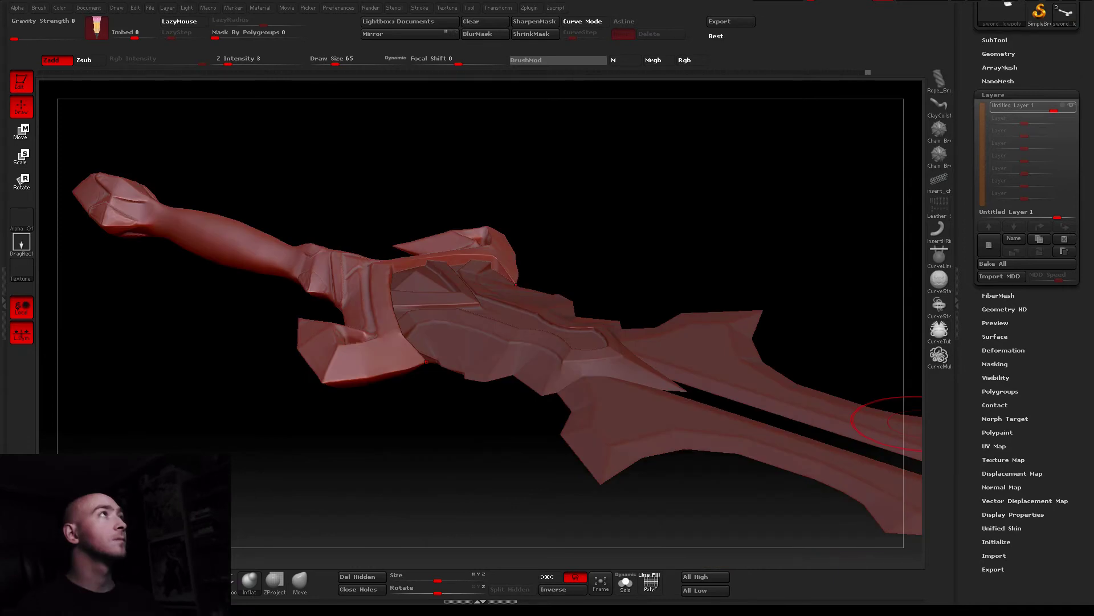
{"action": "mouse_move", "coordinate": [613, 419]}
{"action": "right_mouse_down"}
{"action": "mouse_move", "coordinate": [585, 334]}
{"action": "mouse_move", "coordinate": [318, 332]}
{"action": "mouse_move", "coordinate": [346, 401]}
{"action": "mouse_move", "coordinate": [471, 342]}
{"action": "mouse_move", "coordinate": [456, 312]}
{"action": "right_mouse_up"}
{"action": "mouse_move", "coordinate": [494, 345]}
{"action": "right_mouse_down"}
{"action": "mouse_move", "coordinate": [427, 330]}
{"action": "mouse_move", "coordinate": [524, 364]}
{"action": "right_mouse_up"}
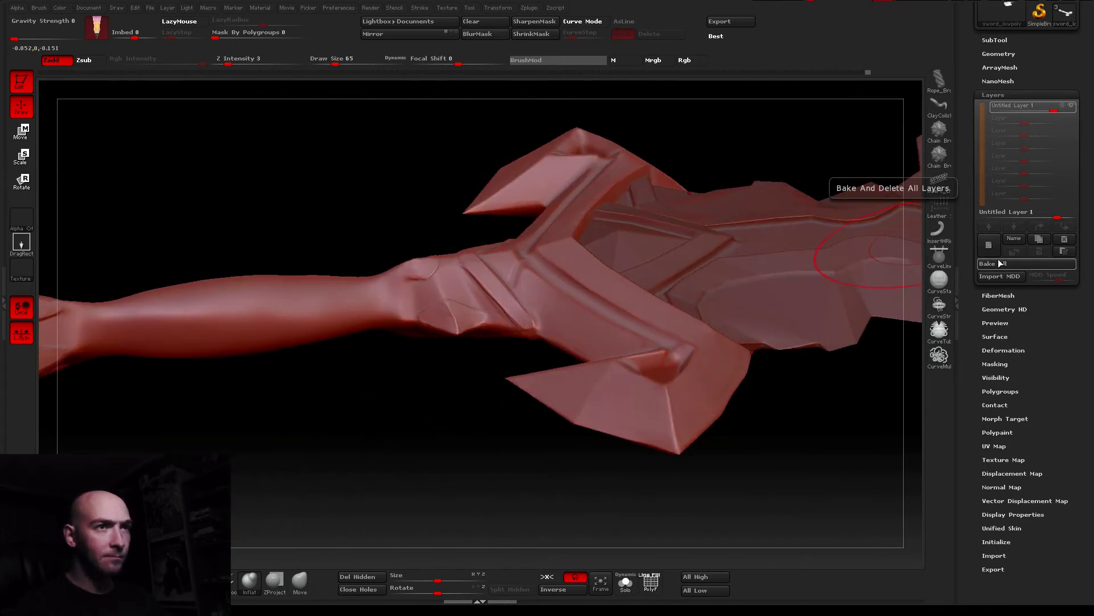
Turn off DynaMesh, subdivide and inspect the crossguard, then return to SDiv 2 and Del Higher
{"action": "left_click", "coordinate": [997, 54]}
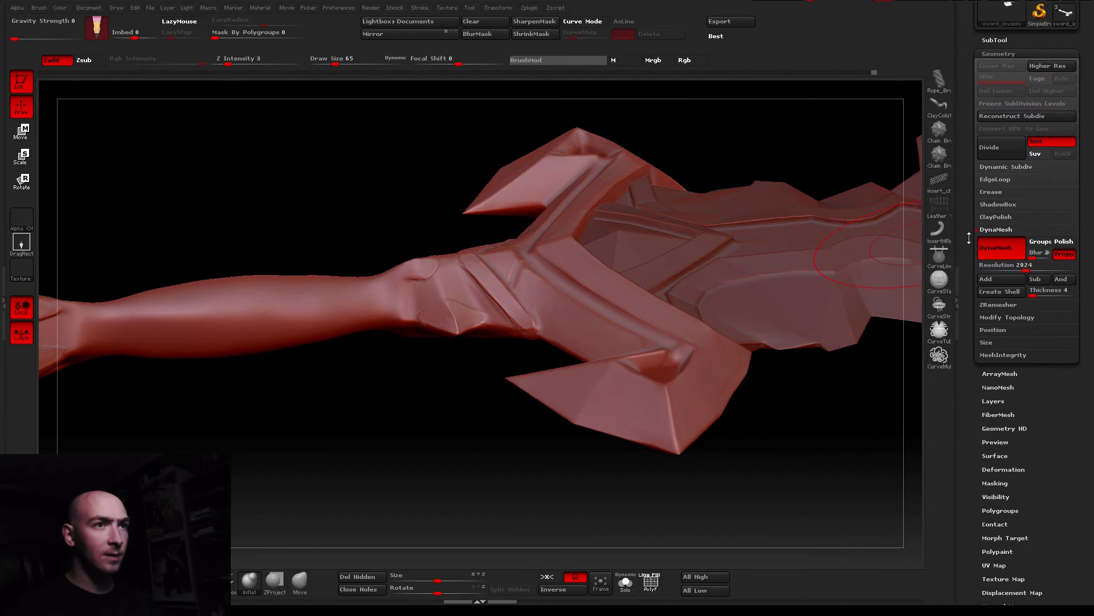
{"action": "left_click", "coordinate": [1006, 245]}
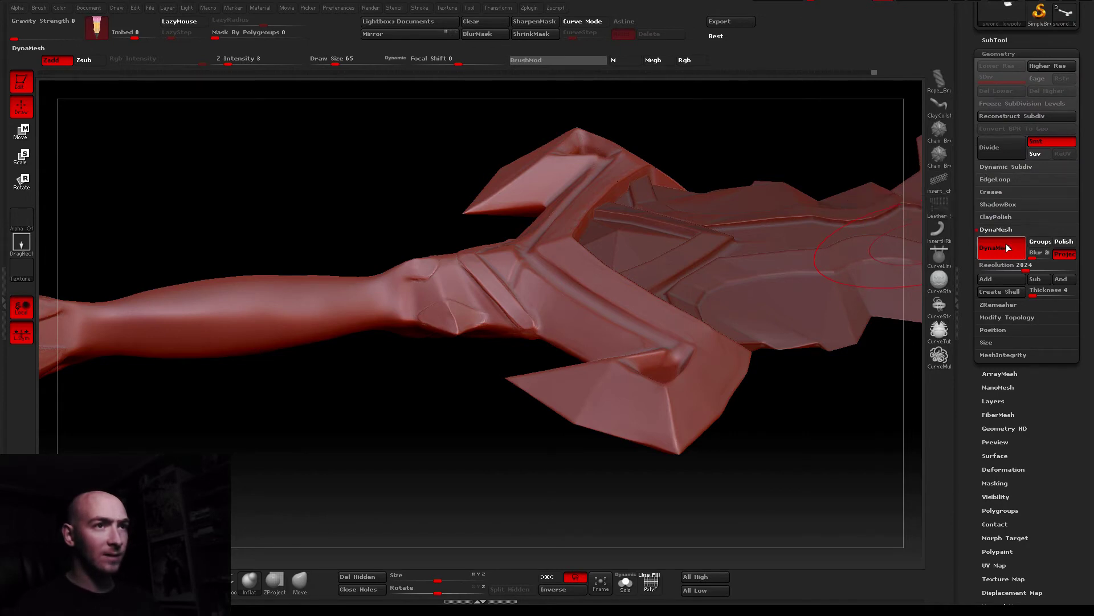
{"action": "left_click", "coordinate": [1004, 148]}
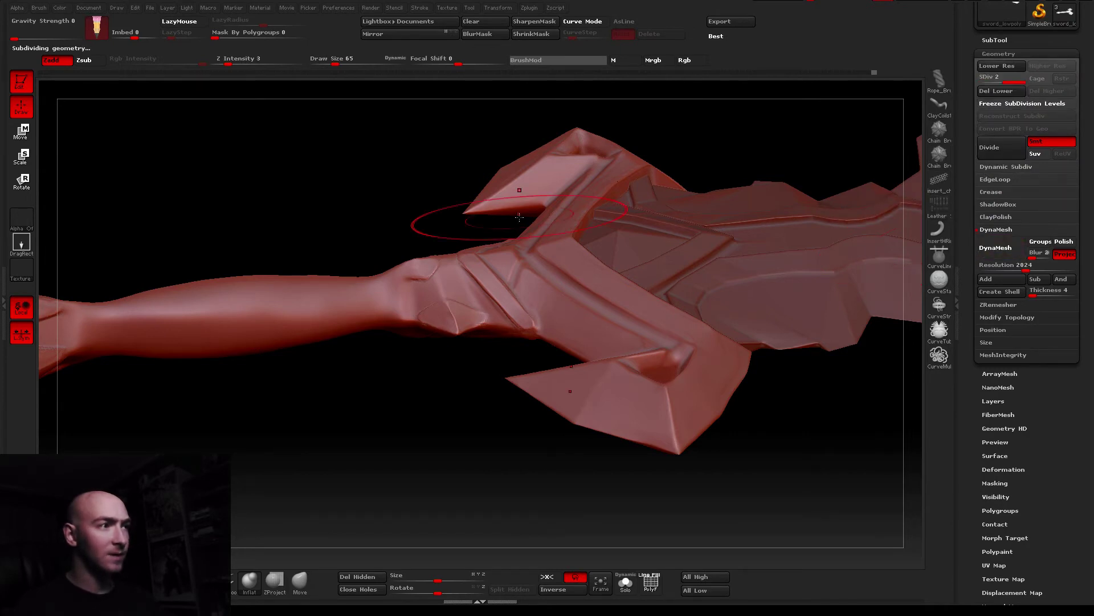
{"action": "right_click_drag", "start_coordinate": [520, 232], "coordinate": [533, 360], "text": "ctrl"}
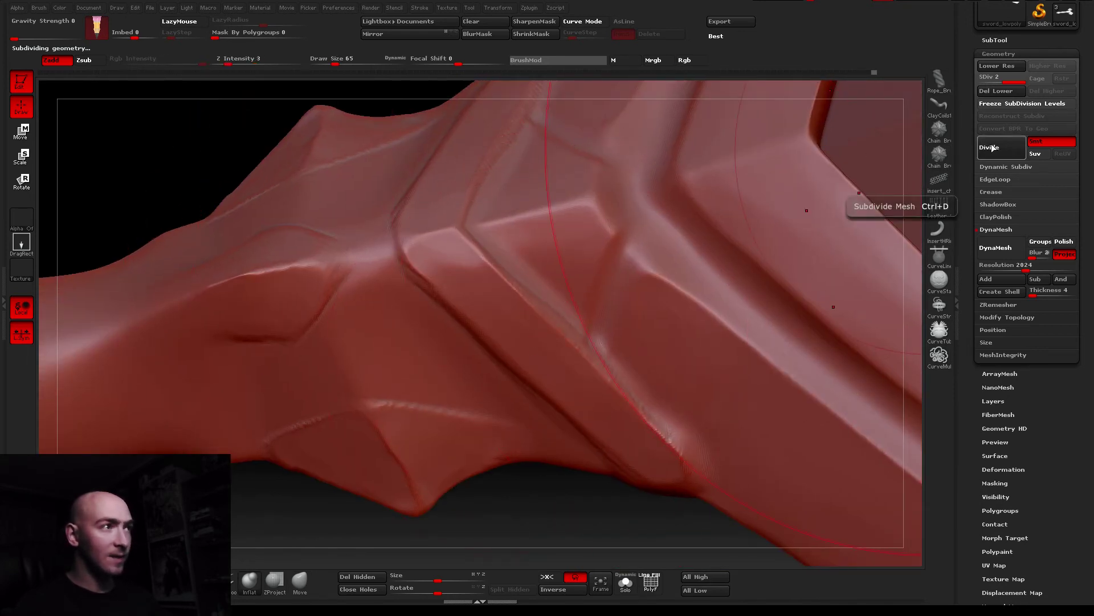
{"action": "right_click_drag", "start_coordinate": [612, 308], "coordinate": [384, 116]}
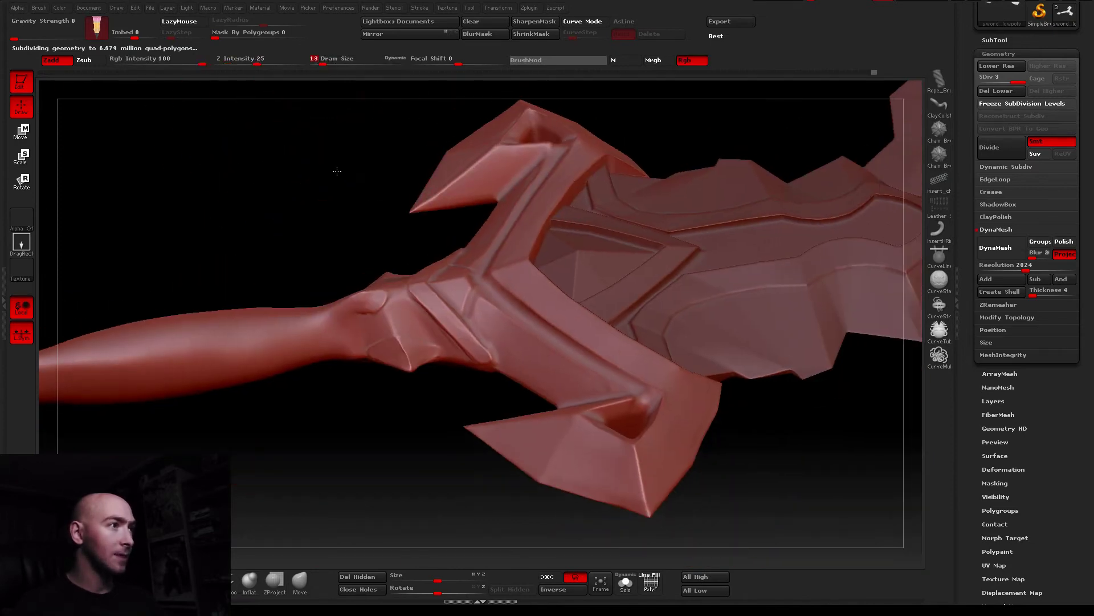
{"action": "right_click_drag", "start_coordinate": [337, 171], "coordinate": [391, 345], "text": "alt"}
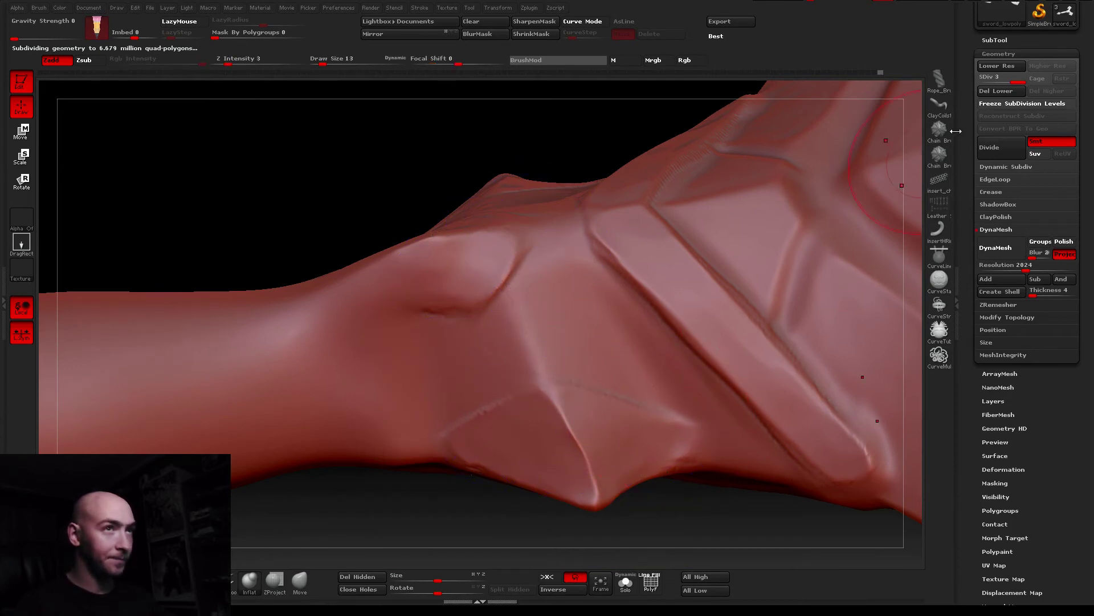
{"action": "left_click_drag", "start_coordinate": [1039, 87], "coordinate": [1047, 96]}
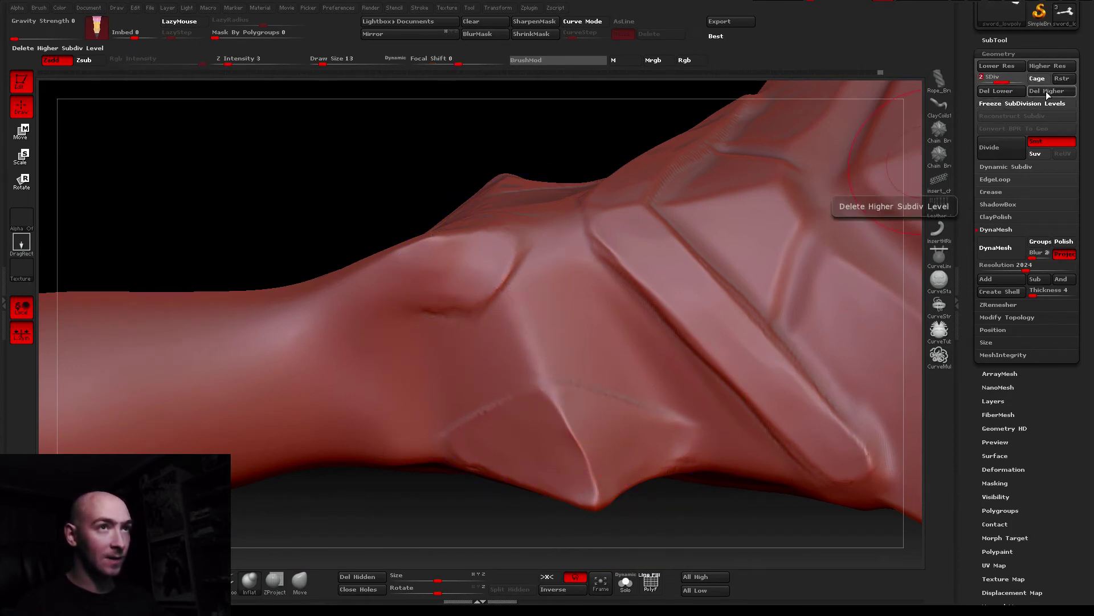
{"action": "left_click", "coordinate": [1043, 92]}
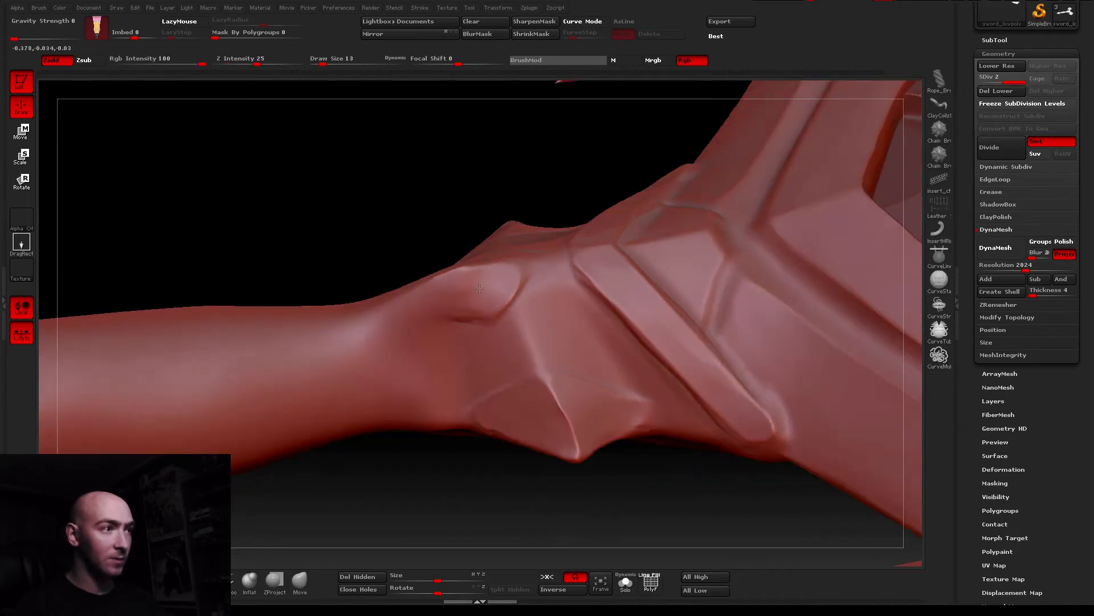
Carve sharp creases across the central bump and diagonal ridge, smoothing and resizing the brush to 6–8
{"action": "left_click_drag", "start_coordinate": [574, 359], "coordinate": [688, 417]}
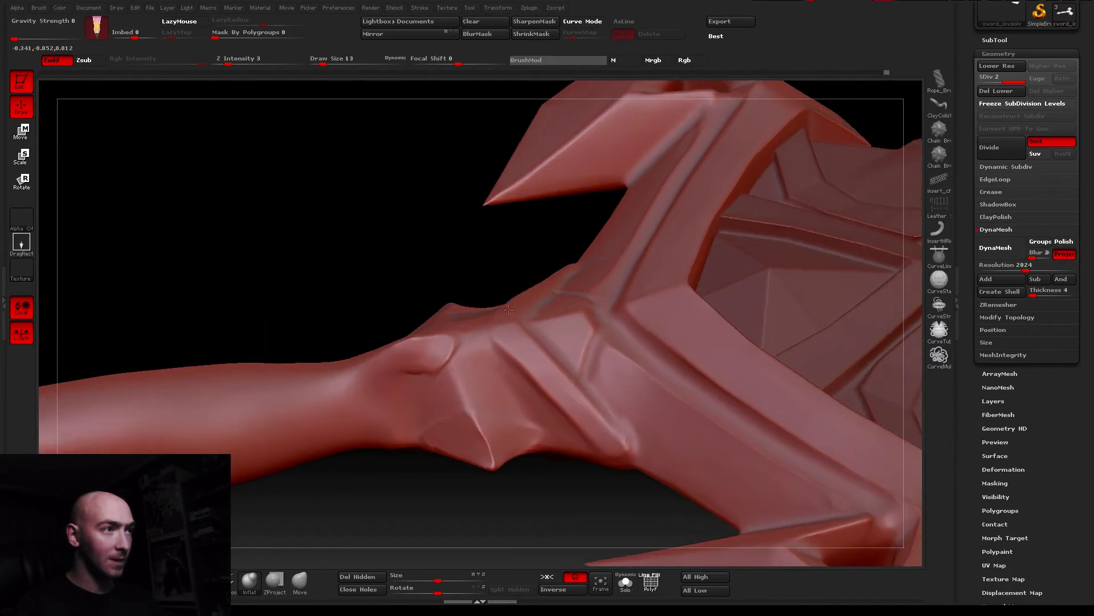
{"action": "key", "text": "shift"}
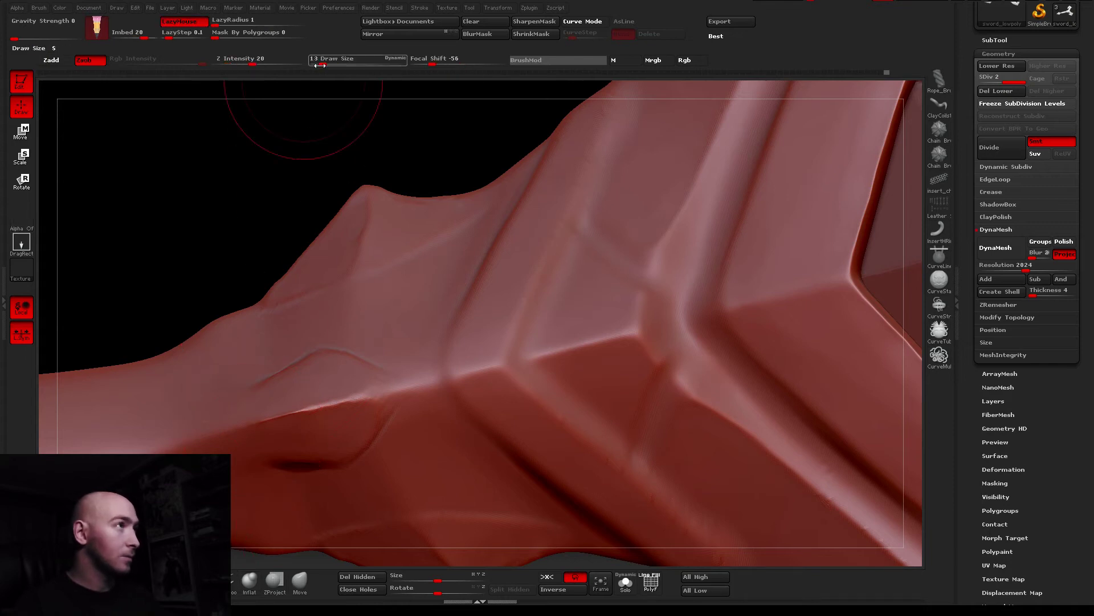
{"action": "left_click_drag", "start_coordinate": [326, 63], "coordinate": [320, 63]}
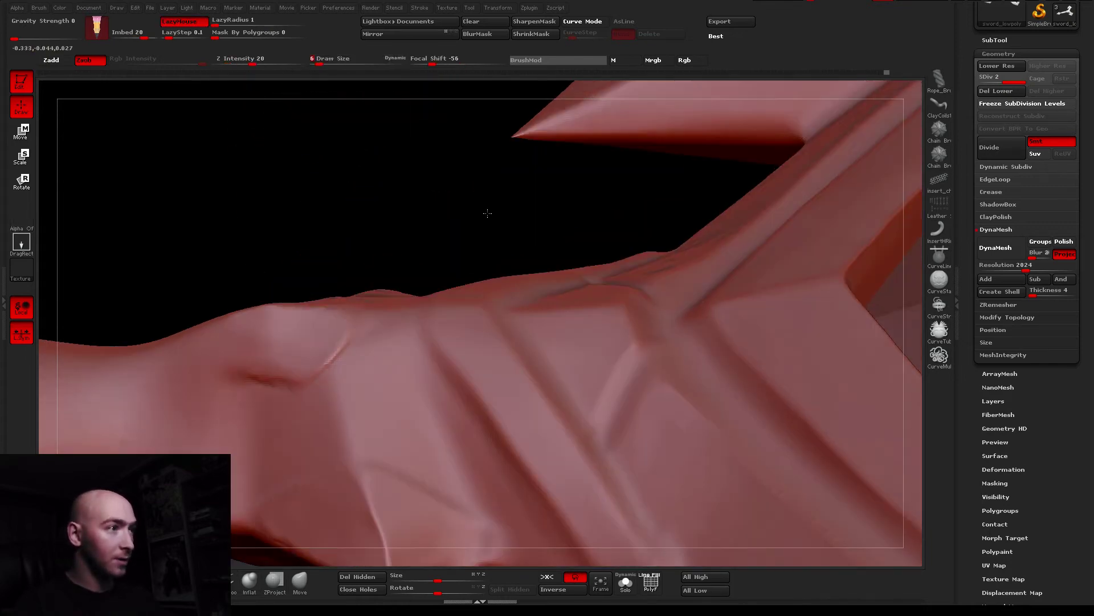
{"action": "mouse_move", "coordinate": [489, 195]}
{"action": "left_mouse_down"}
{"action": "mouse_move", "coordinate": [444, 244]}
{"action": "mouse_move", "coordinate": [406, 350]}
{"action": "left_mouse_up"}
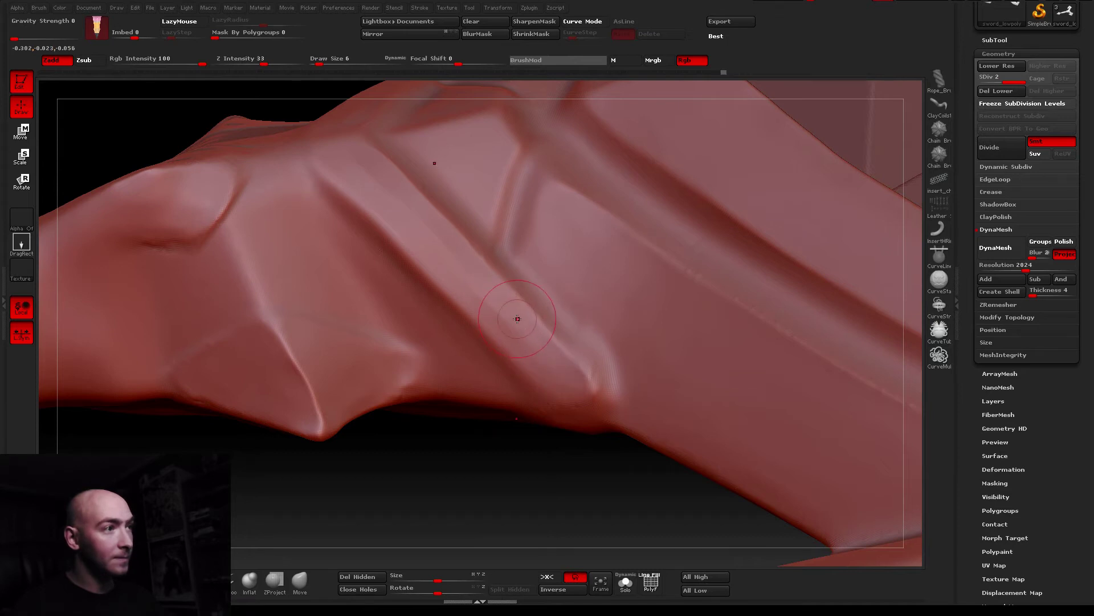
{"action": "key", "text": "bracketright"}
{"action": "key", "text": "bracketright"}
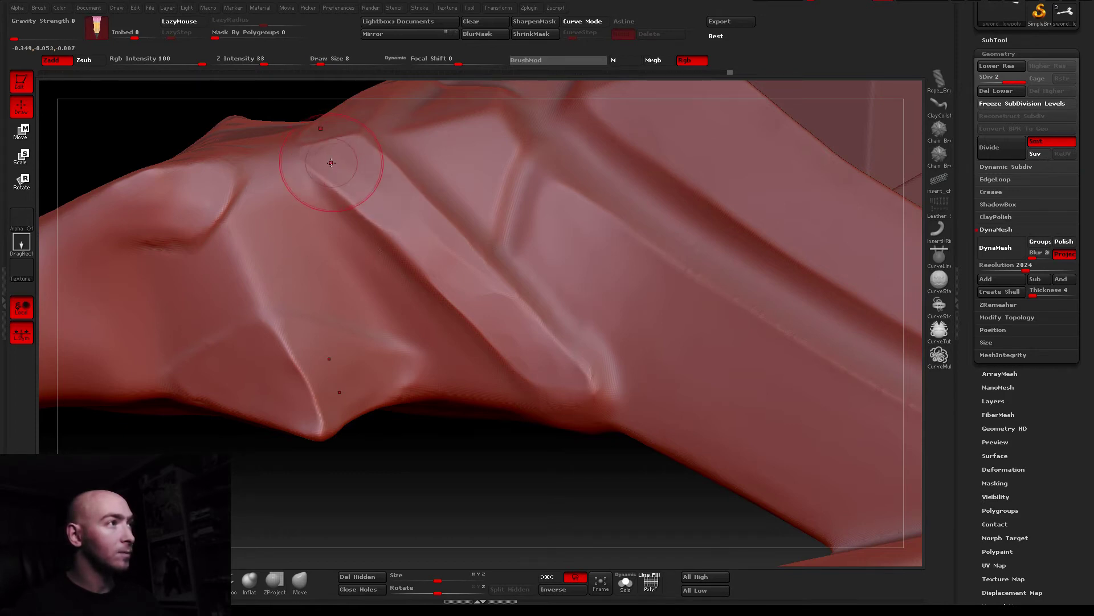
{"action": "left_click_drag", "start_coordinate": [316, 151], "coordinate": [377, 197]}
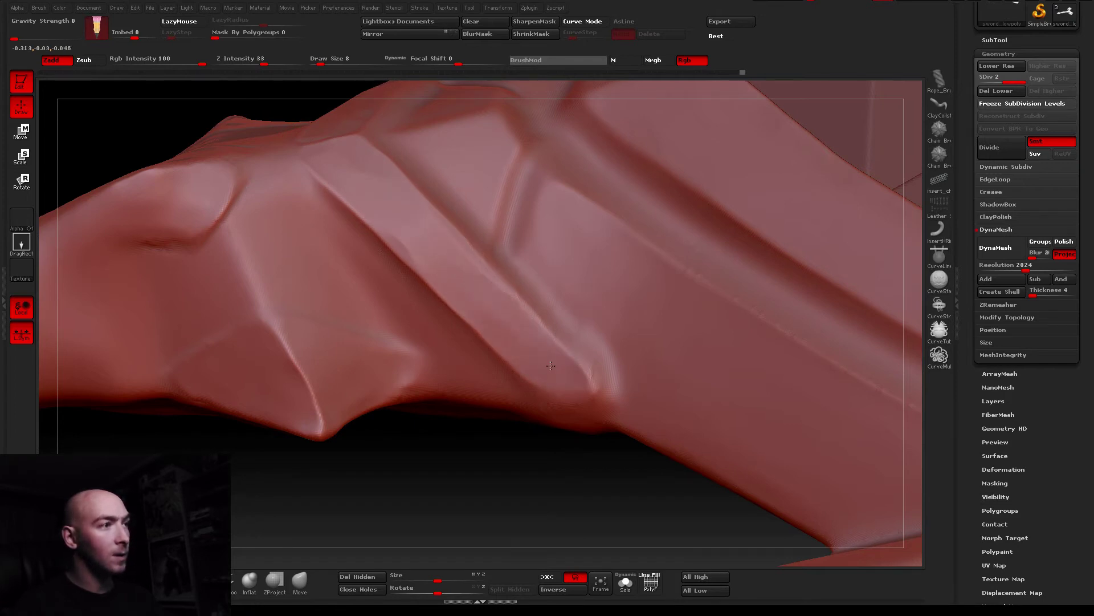
{"action": "mouse_move", "coordinate": [558, 371]}
{"action": "right_mouse_down"}
{"action": "mouse_move", "coordinate": [570, 387]}
{"action": "mouse_move", "coordinate": [523, 415]}
{"action": "right_mouse_up"}
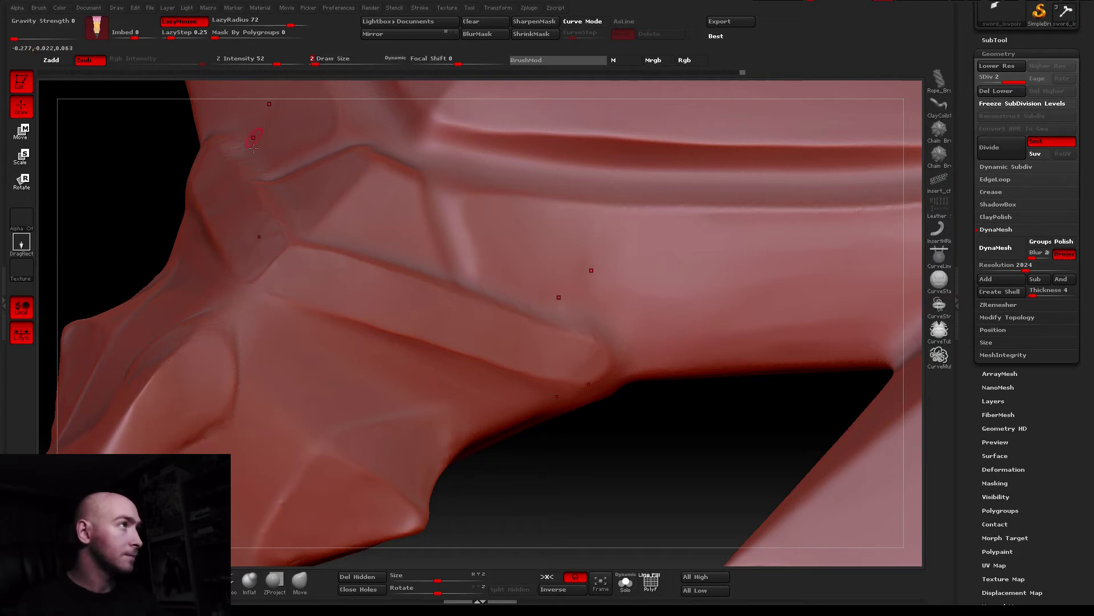
Lower LazyRadius to 5, carve a crease along the ridge, then smooth it away
{"action": "left_click_drag", "start_coordinate": [239, 24], "coordinate": [234, 23]}
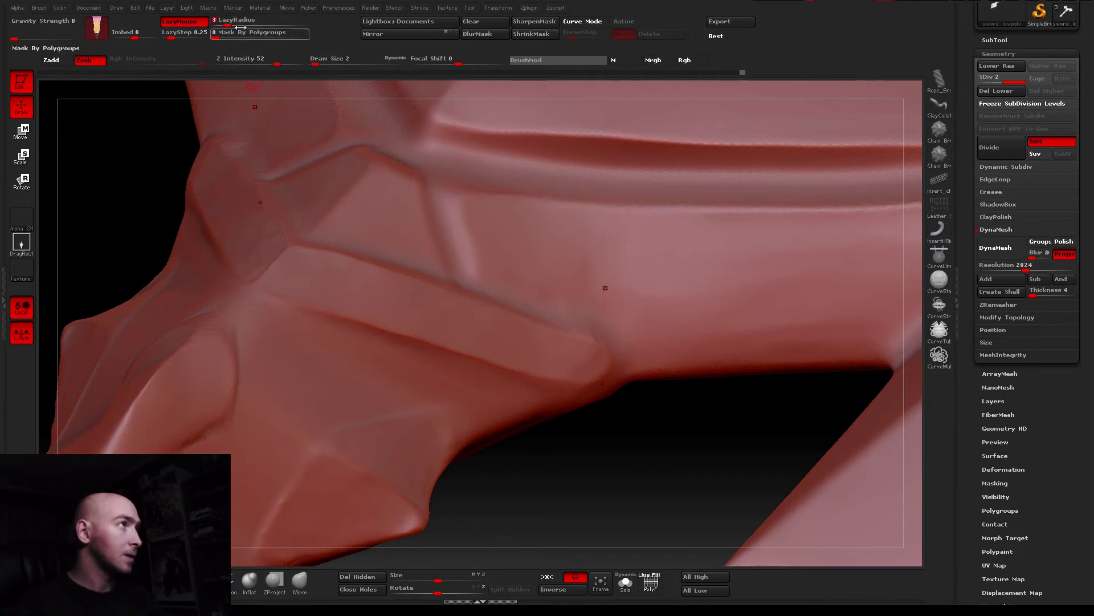
{"action": "left_click_drag", "start_coordinate": [236, 289], "coordinate": [341, 330]}
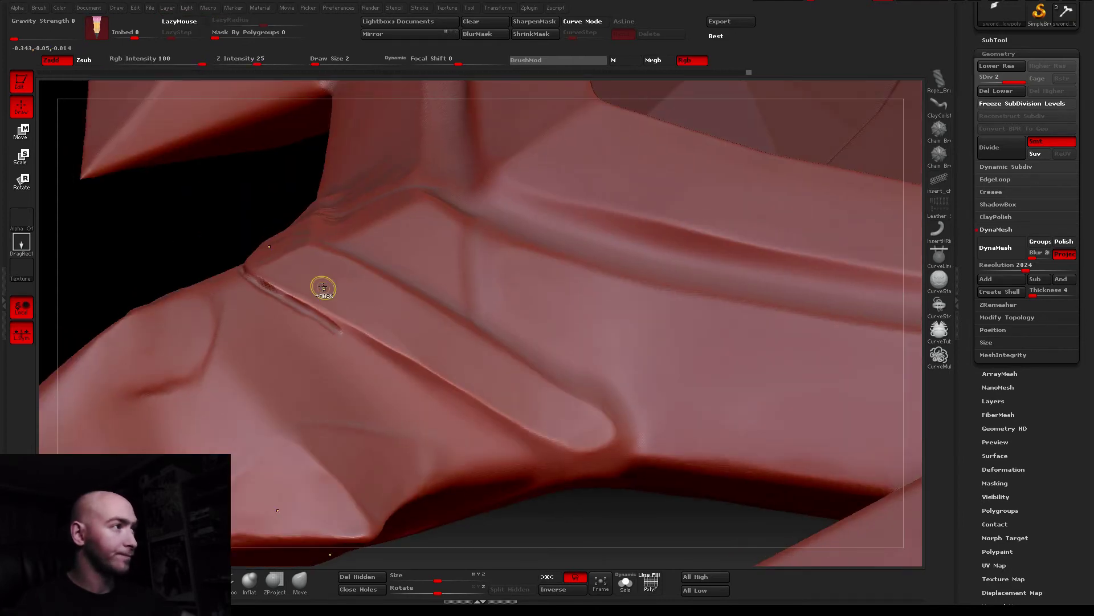
{"action": "mouse_move", "coordinate": [320, 286]}
{"action": "left_mouse_down", "text": "shift"}
{"action": "mouse_move", "coordinate": [315, 271]}
{"action": "mouse_move", "coordinate": [285, 299]}
{"action": "mouse_move", "coordinate": [316, 274]}
{"action": "left_mouse_up", "text": "shift"}
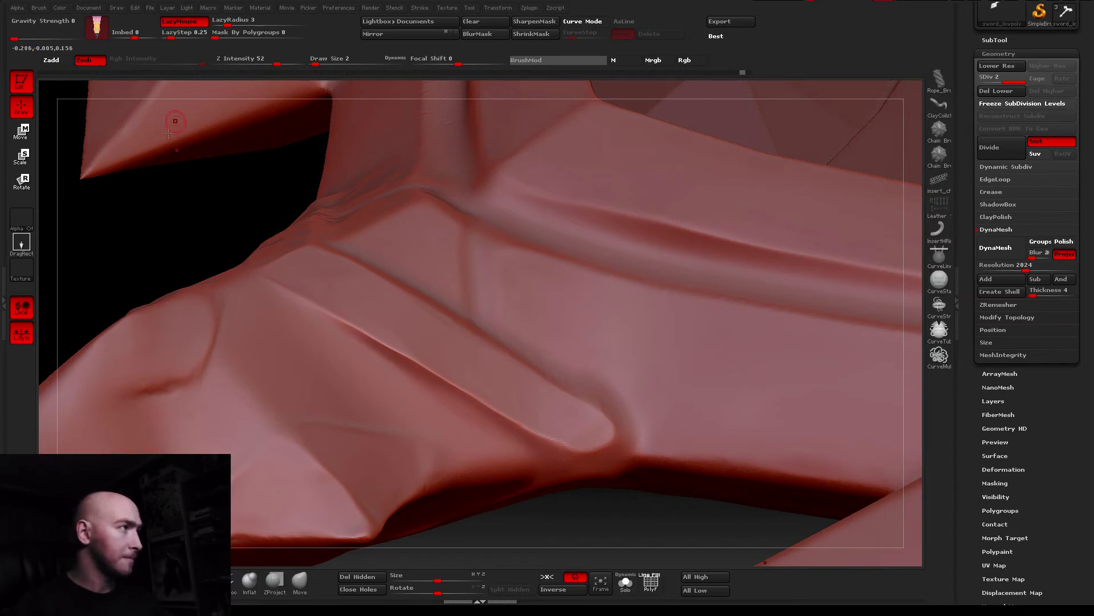
Carve a thin groove along the panel crease at strength 10, size 4, sharpening the junction
{"action": "key", "text": "b"}
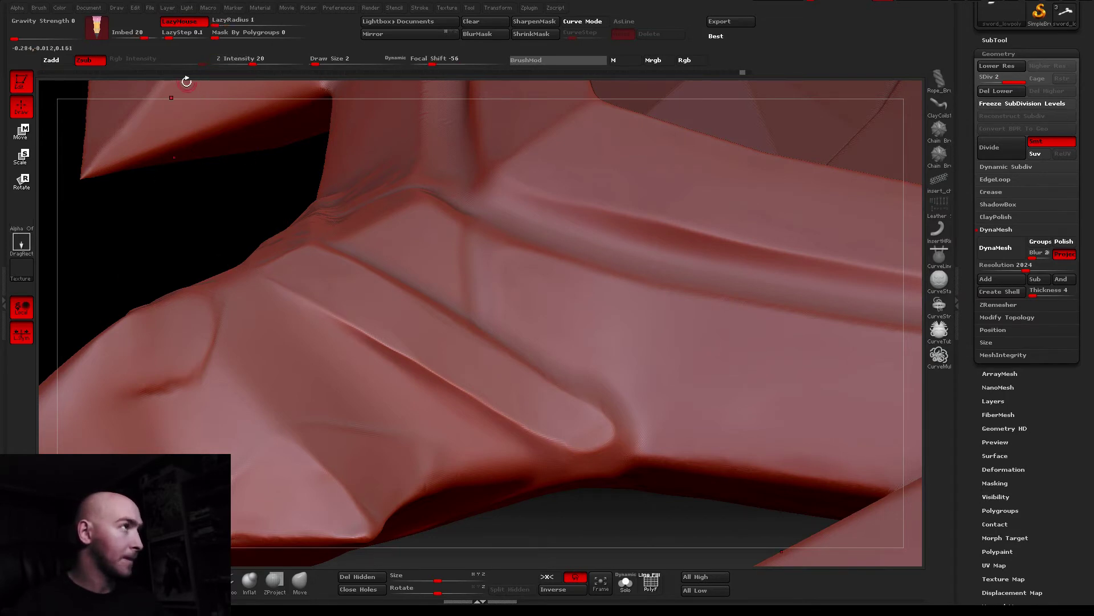
{"action": "left_click_drag", "start_coordinate": [251, 63], "coordinate": [240, 63]}
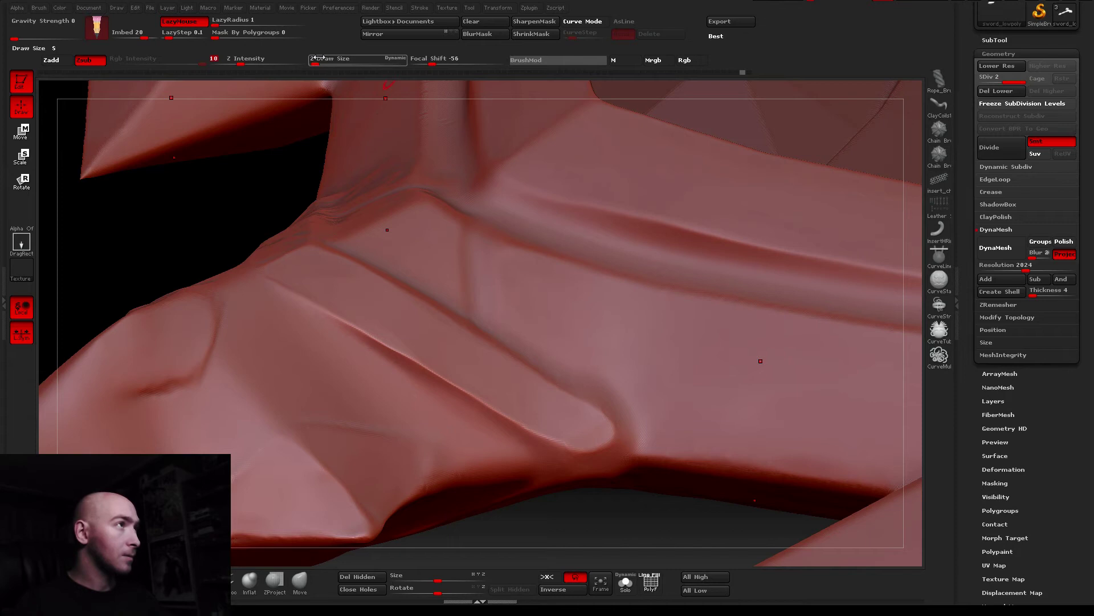
{"action": "left_click_drag", "start_coordinate": [317, 59], "coordinate": [320, 59]}
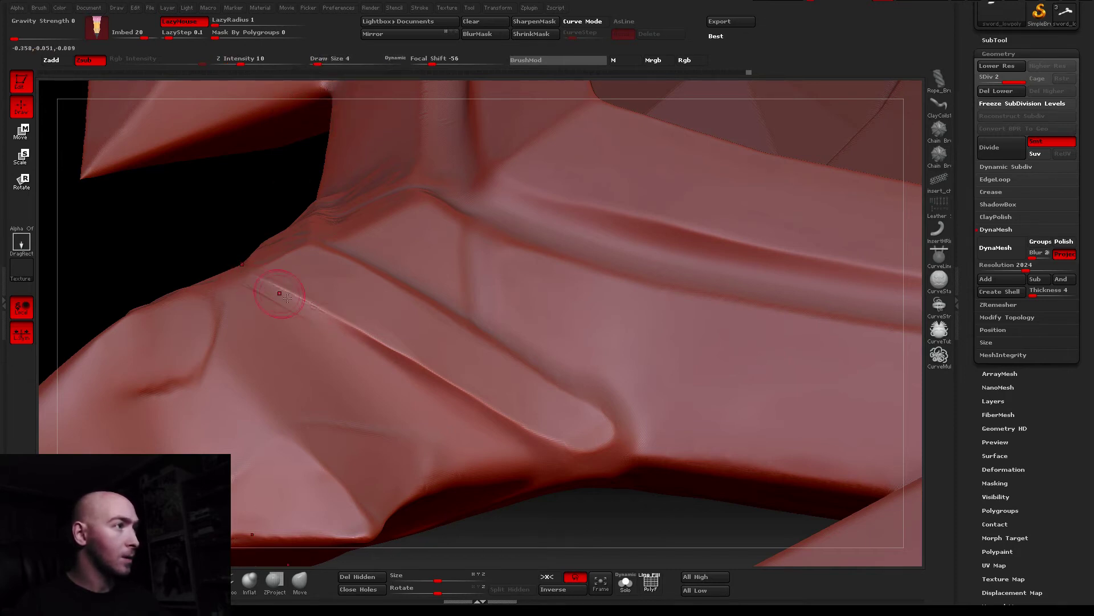
{"action": "left_click_drag", "start_coordinate": [279, 295], "coordinate": [371, 355]}
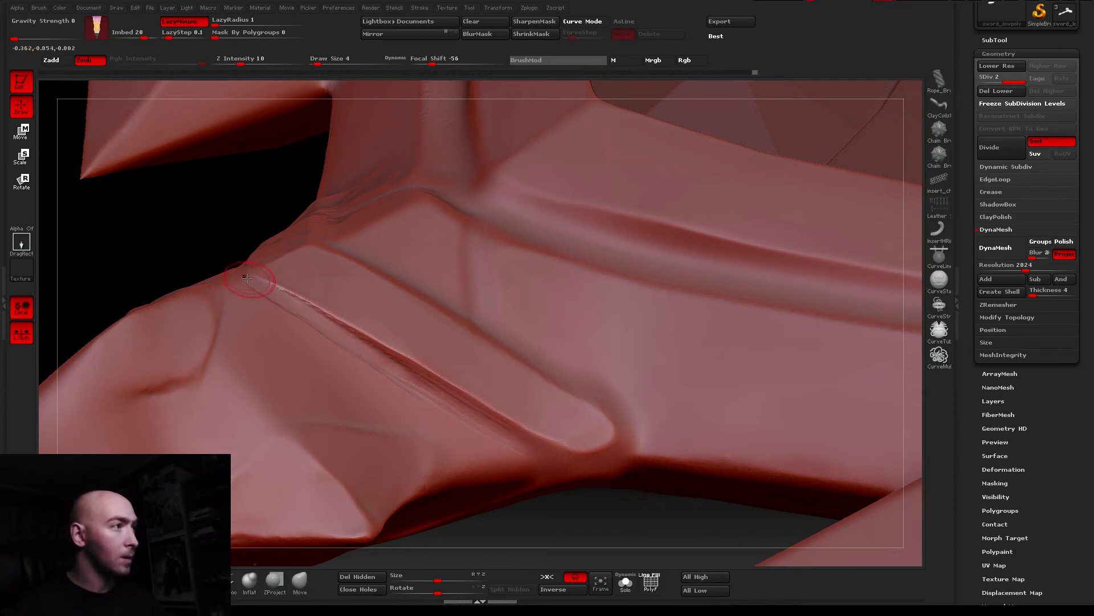
{"action": "mouse_move", "coordinate": [444, 383]}
{"action": "right_mouse_down"}
{"action": "mouse_move", "coordinate": [389, 363]}
{"action": "mouse_move", "coordinate": [481, 387]}
{"action": "right_mouse_up"}
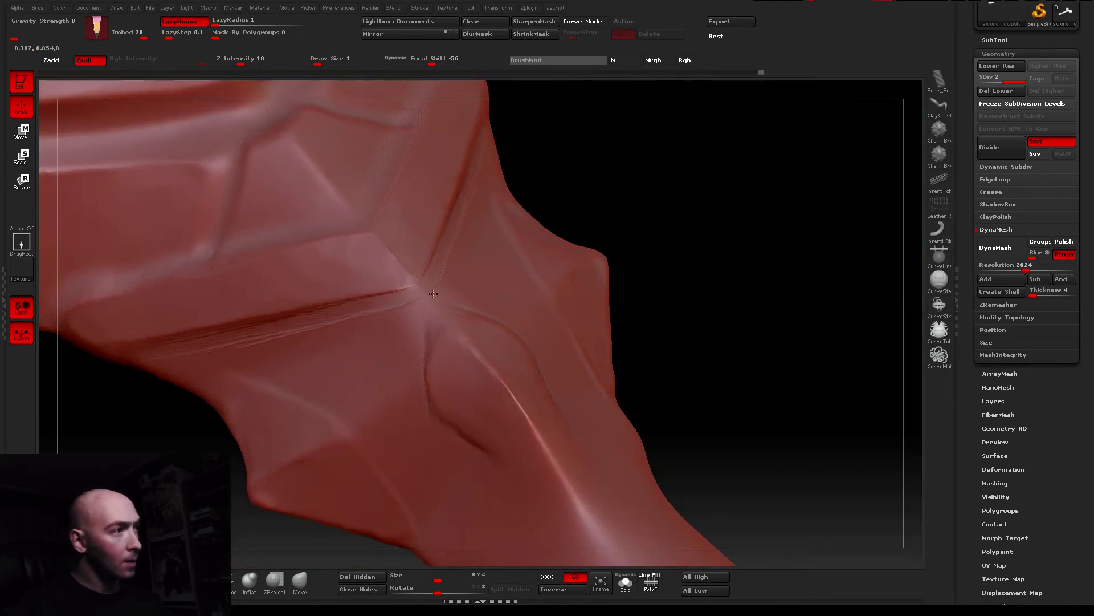
{"action": "left_click_drag", "start_coordinate": [435, 291], "coordinate": [412, 294]}
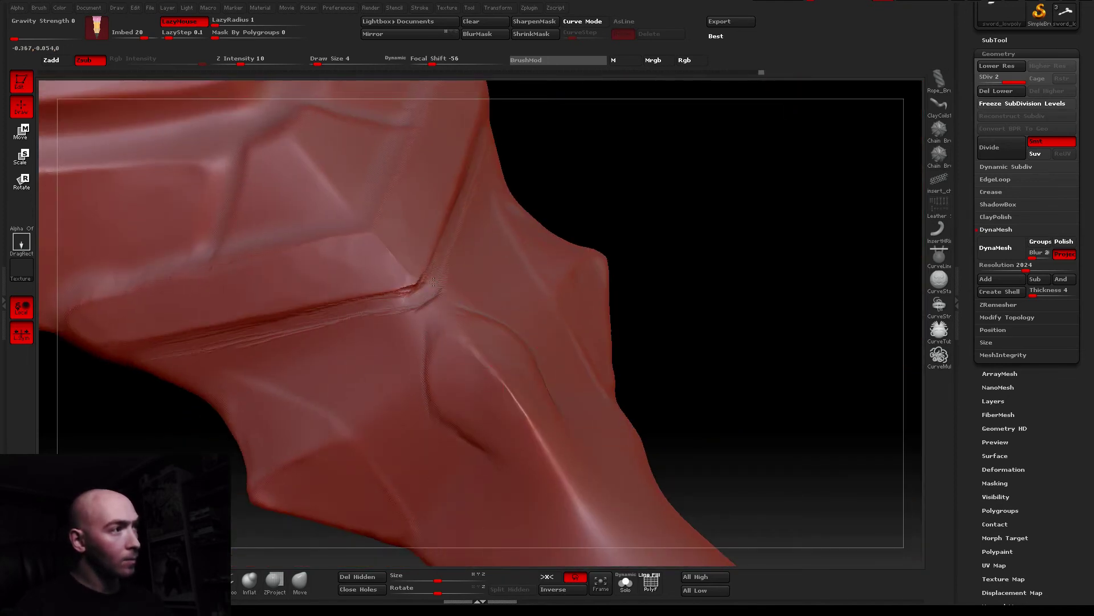
{"action": "mouse_move", "coordinate": [457, 234]}
{"action": "right_mouse_down"}
{"action": "mouse_move", "coordinate": [372, 184]}
{"action": "mouse_move", "coordinate": [361, 239]}
{"action": "mouse_move", "coordinate": [391, 298]}
{"action": "right_mouse_up"}
Switch back to the Standard brush and undo the stitched crease stroke
{"action": "key", "text": "b"}
{"action": "key", "text": "s"}
{"action": "key", "text": "t"}
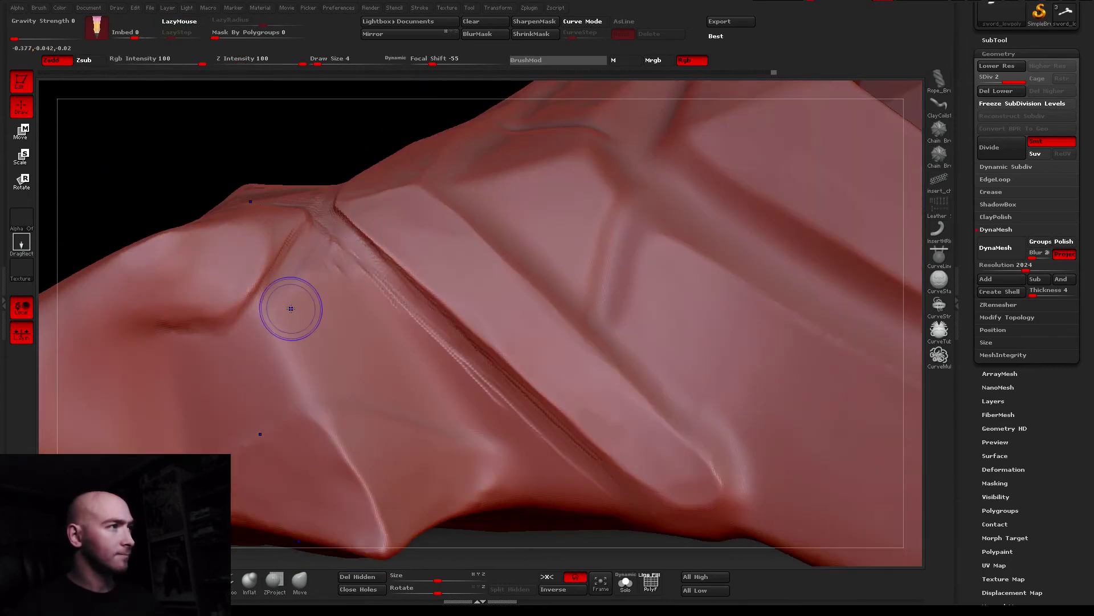
{"action": "key", "text": "ctrl+z"}
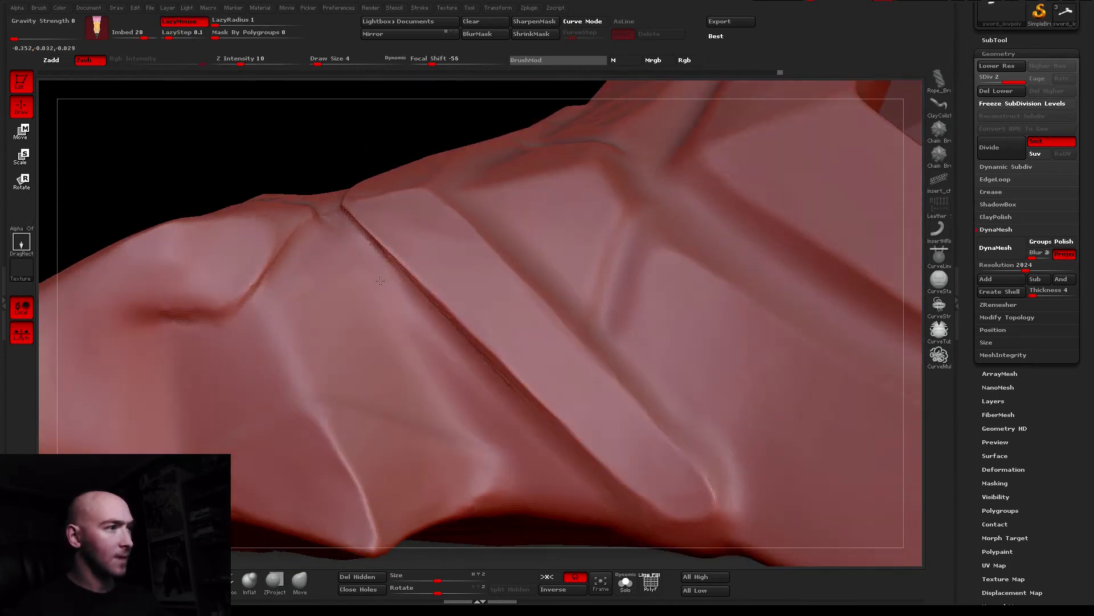
{"action": "right_click_drag", "start_coordinate": [380, 281], "coordinate": [384, 361]}
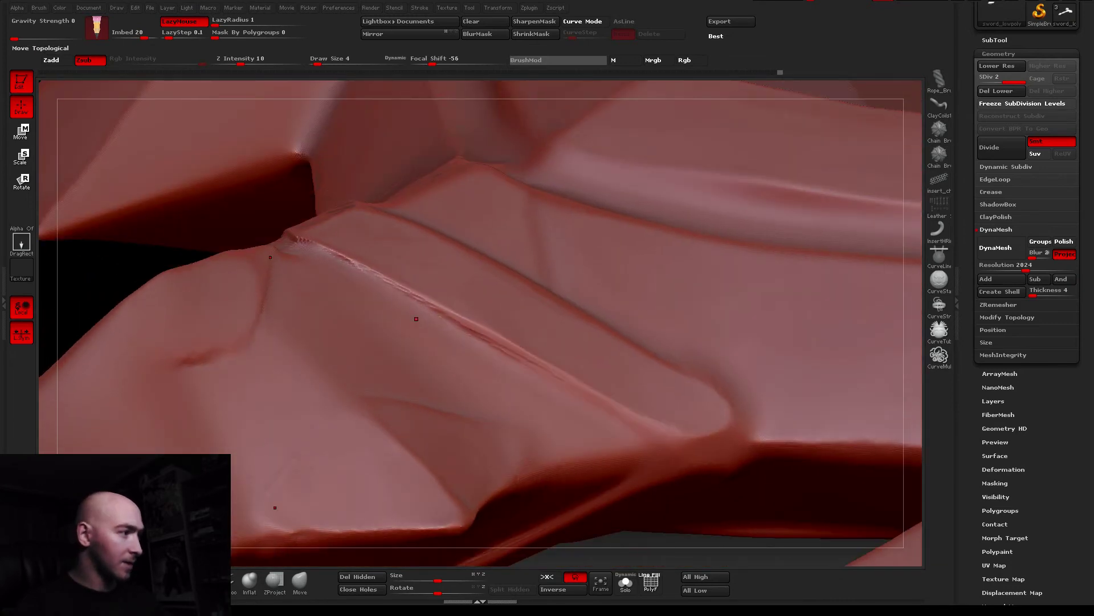
Shrink the brush to size 1 and lay a curve along the diagonal crease
{"action": "left_click_drag", "start_coordinate": [323, 63], "coordinate": [315, 62]}
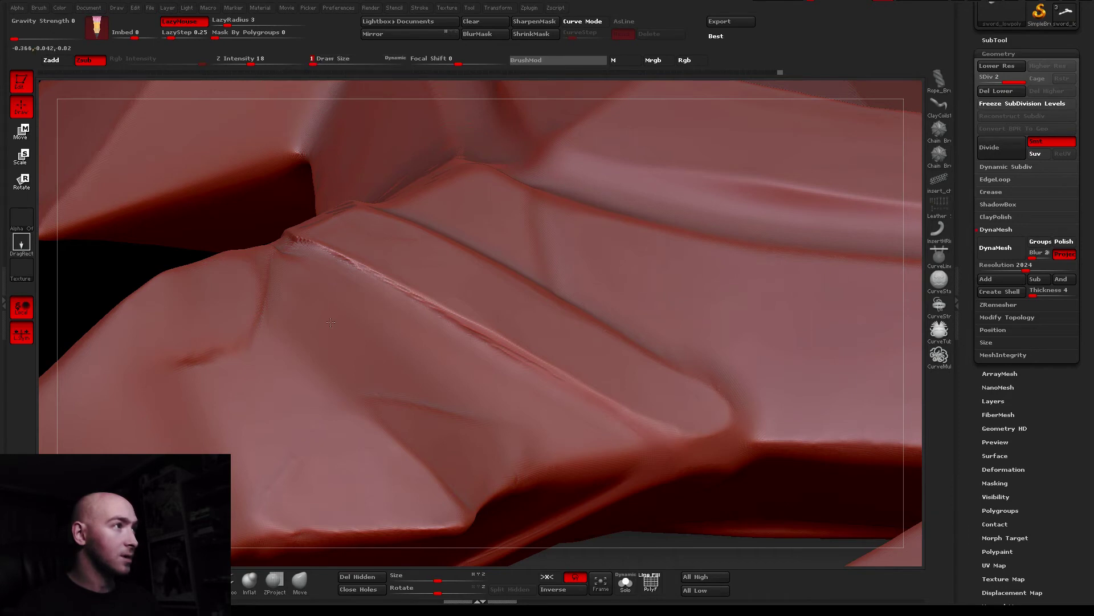
{"action": "right_click_drag", "start_coordinate": [326, 309], "coordinate": [353, 282]}
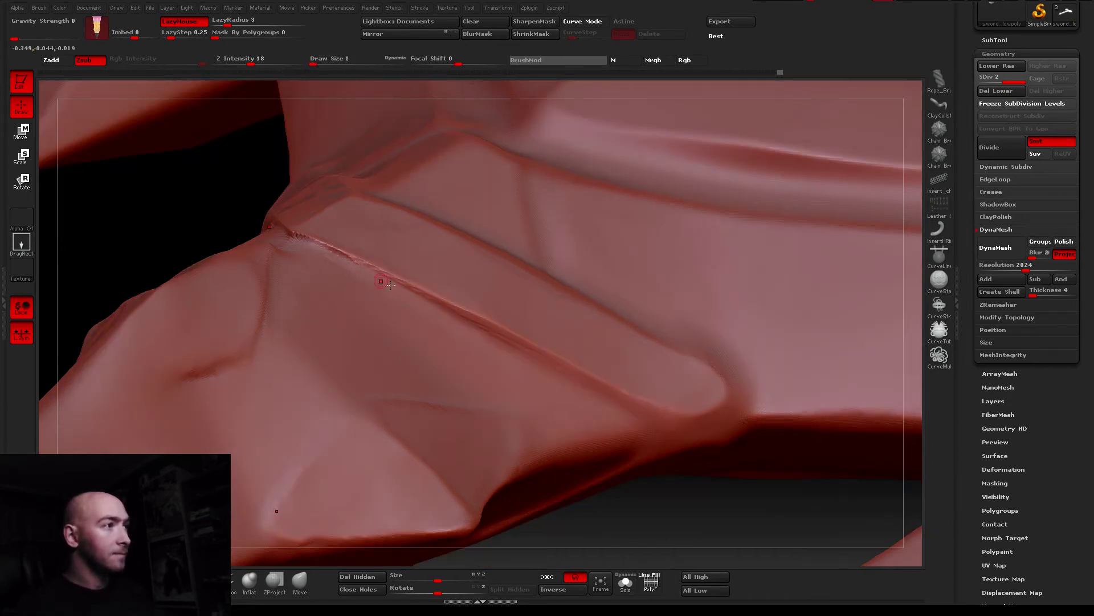
{"action": "left_click_drag", "start_coordinate": [609, 398], "coordinate": [551, 371]}
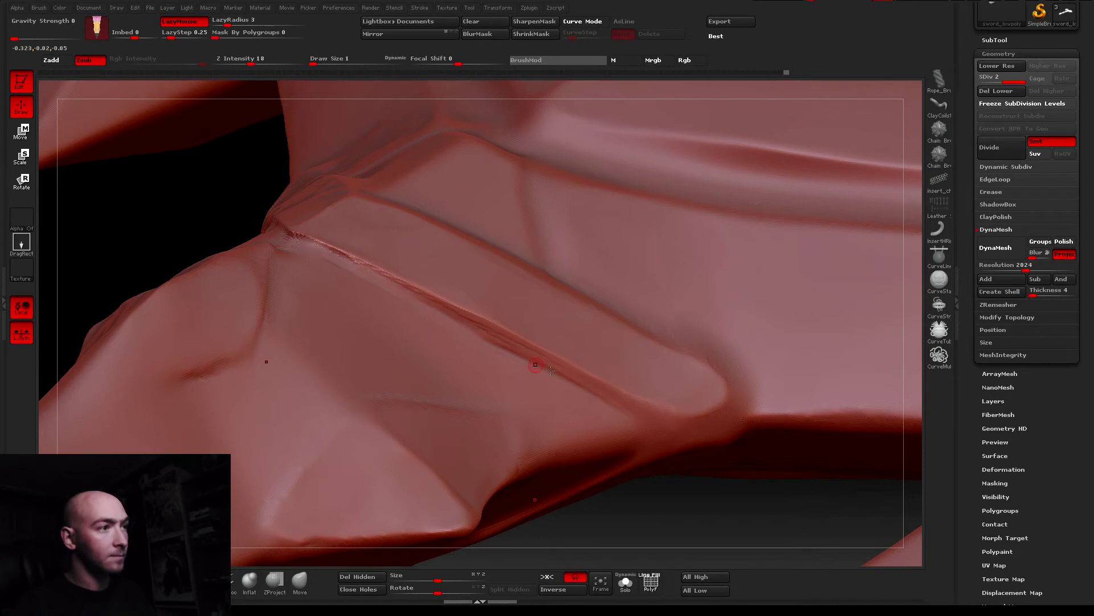
{"action": "left_click_drag", "start_coordinate": [484, 344], "coordinate": [371, 281]}
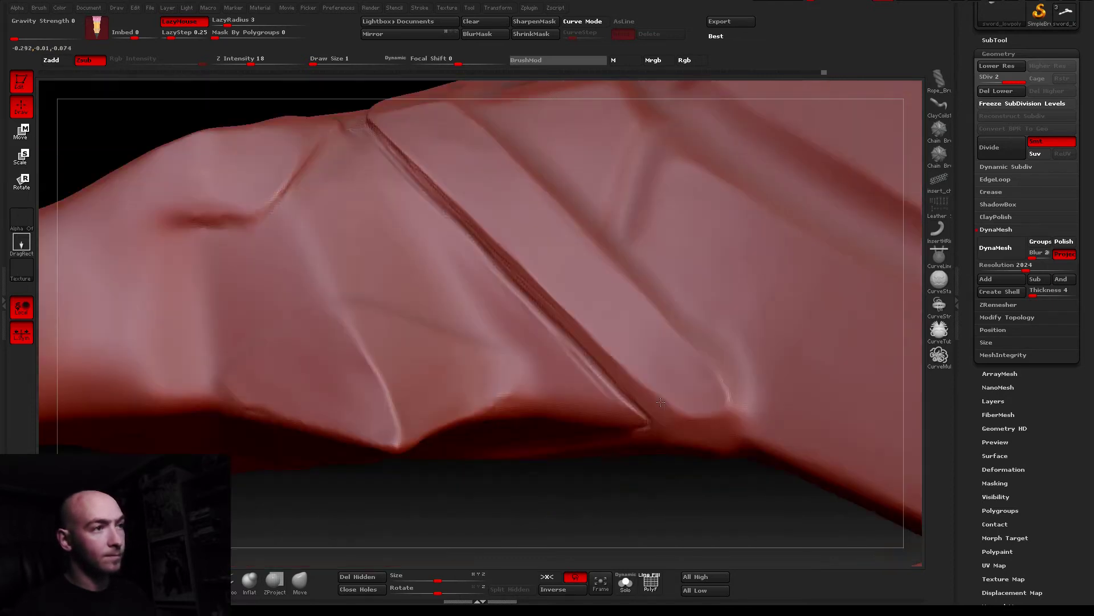
Carve a small groove into the crease from a grazing angle, then raise brush size to 3
{"action": "right_click_drag", "start_coordinate": [579, 389], "coordinate": [774, 327]}
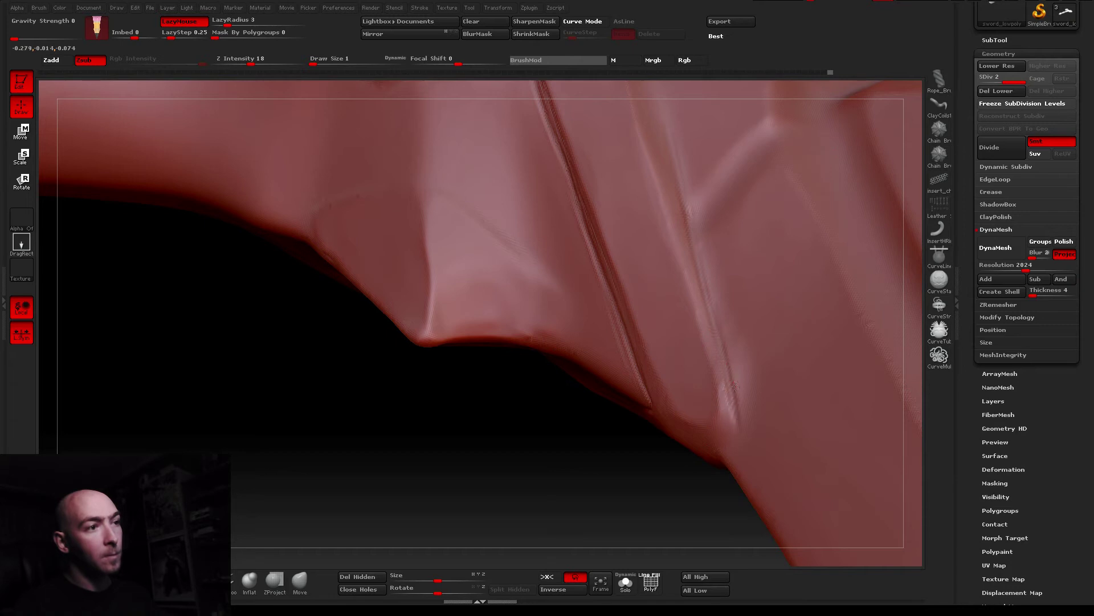
{"action": "right_click_drag", "start_coordinate": [760, 421], "coordinate": [783, 363]}
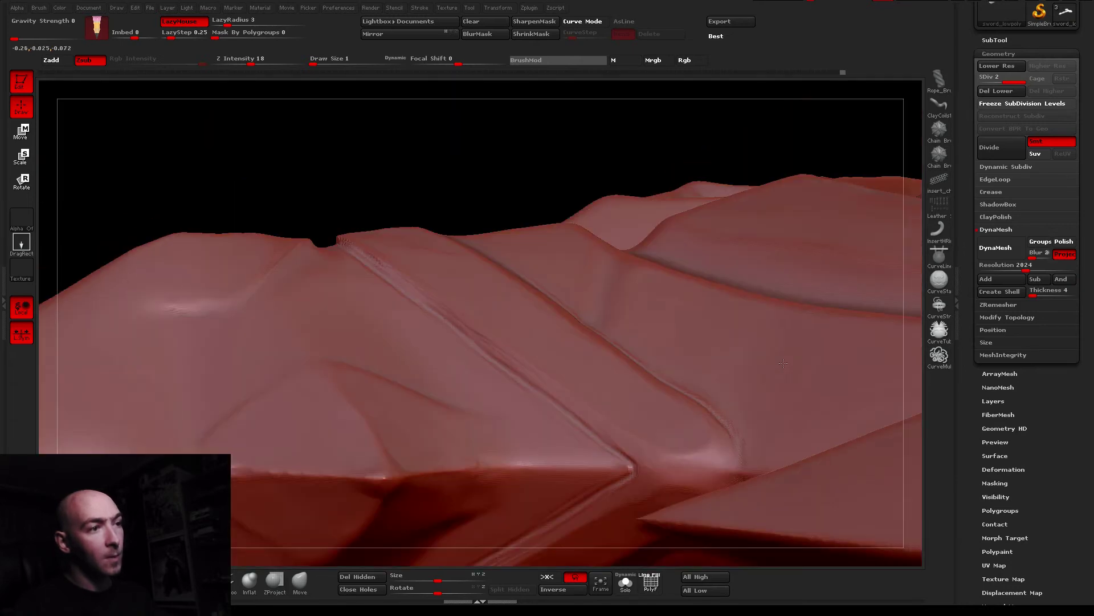
{"action": "right_click_drag", "start_coordinate": [754, 448], "coordinate": [746, 449]}
{"action": "left_click_drag", "start_coordinate": [738, 445], "coordinate": [736, 448]}
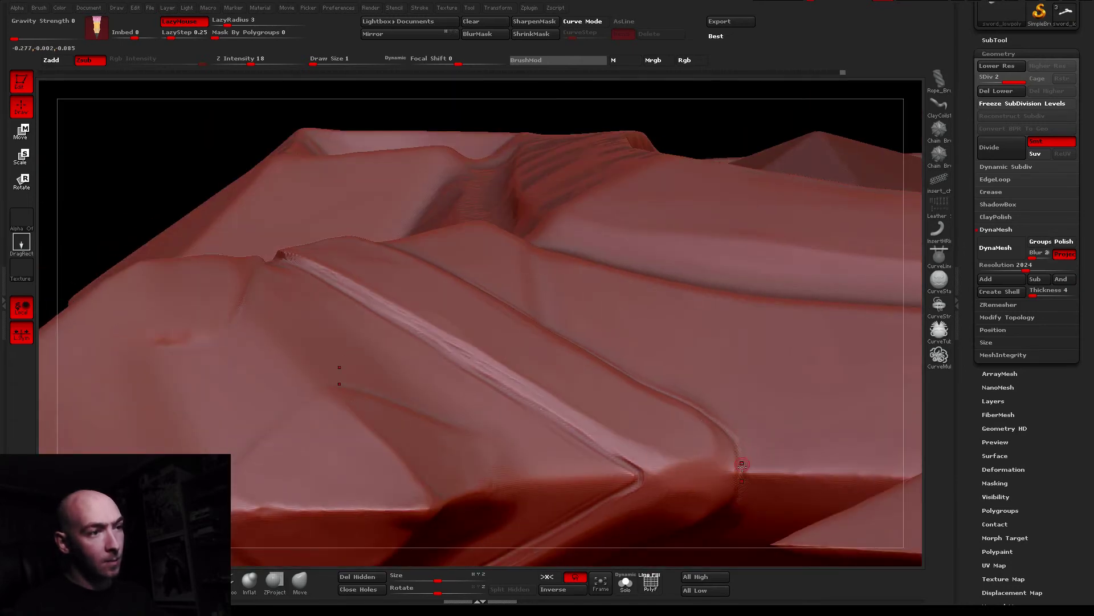
{"action": "right_click_drag", "start_coordinate": [747, 435], "coordinate": [721, 450]}
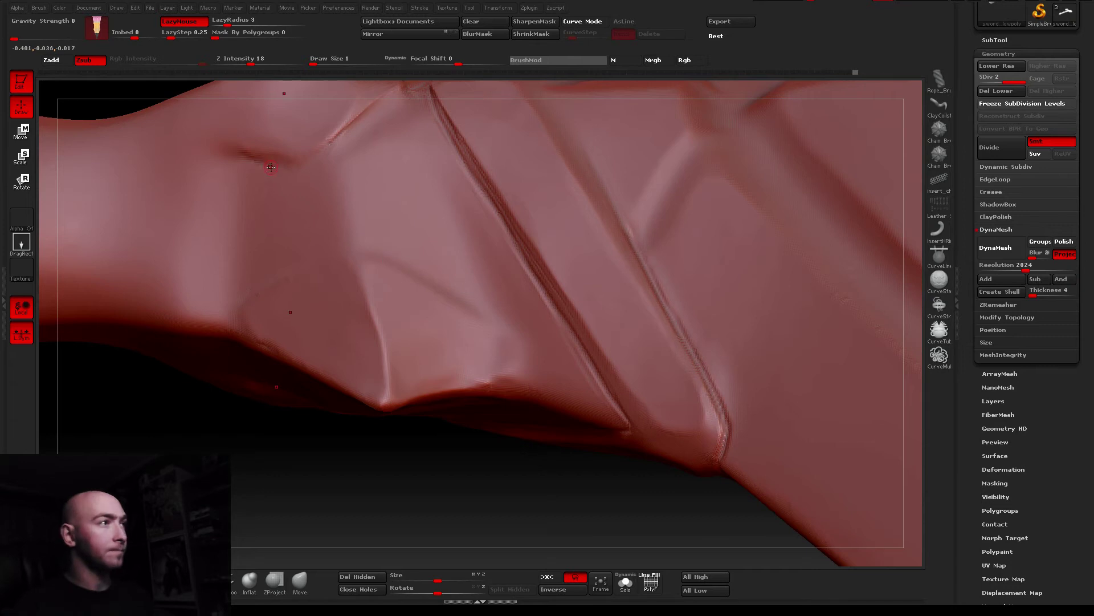
{"action": "left_click_drag", "start_coordinate": [313, 64], "coordinate": [316, 65]}
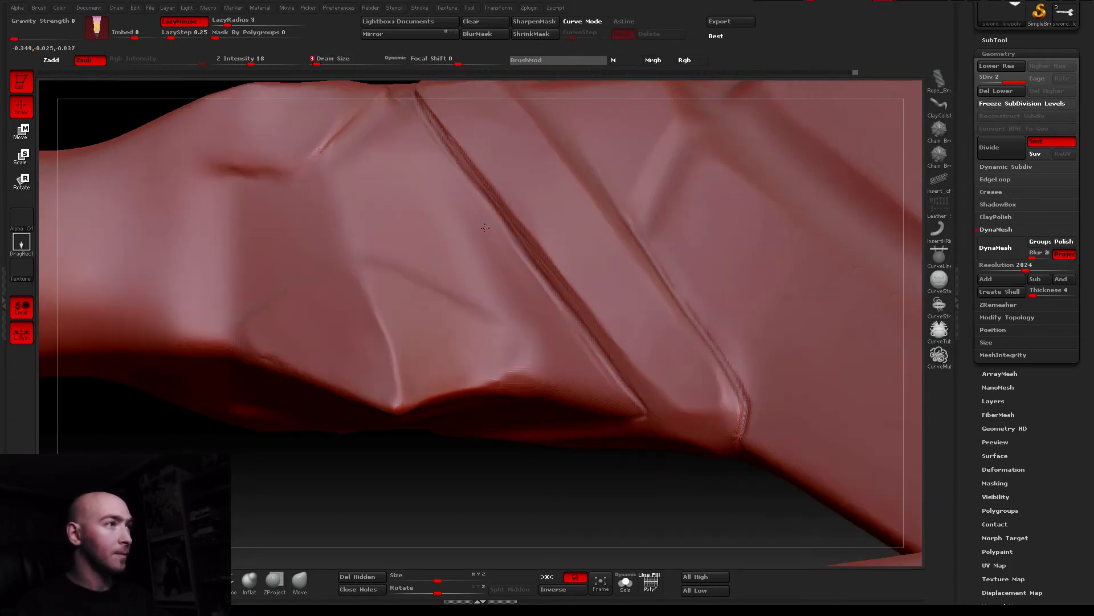
{"action": "right_click_drag", "start_coordinate": [354, 148], "coordinate": [391, 165]}
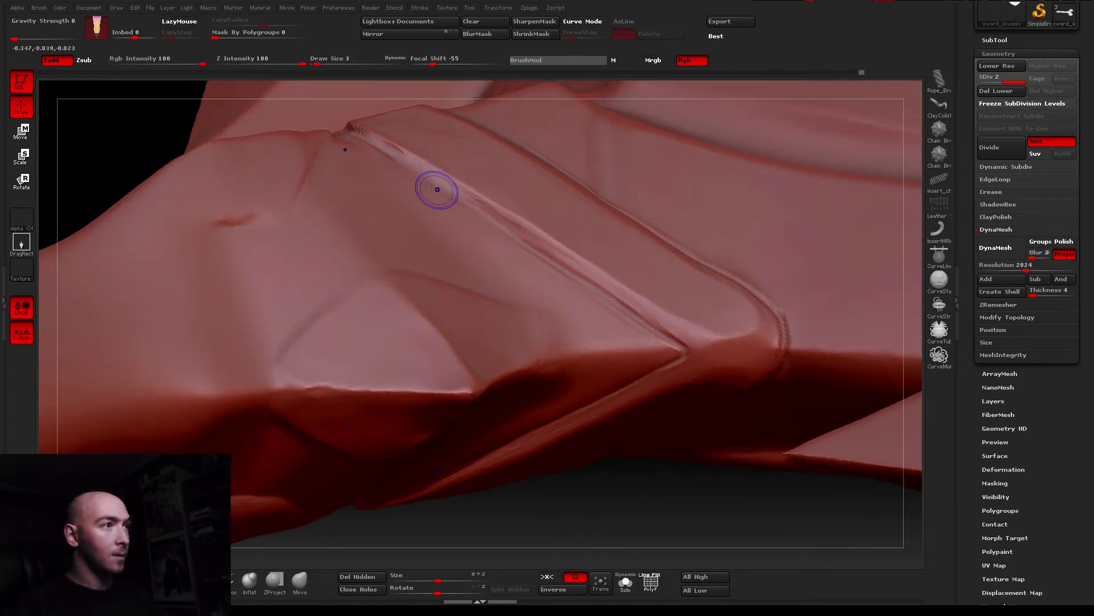
Switch to a carving brush and orbit around the fold of the guard
{"action": "key", "text": "b"}
{"action": "key", "text": "d"}
{"action": "key", "text": "s"}
{"action": "mouse_move", "coordinate": [577, 254]}
{"action": "right_mouse_down"}
{"action": "mouse_move", "coordinate": [448, 243]}
{"action": "mouse_move", "coordinate": [602, 423]}
{"action": "mouse_move", "coordinate": [739, 263]}
{"action": "right_mouse_up"}
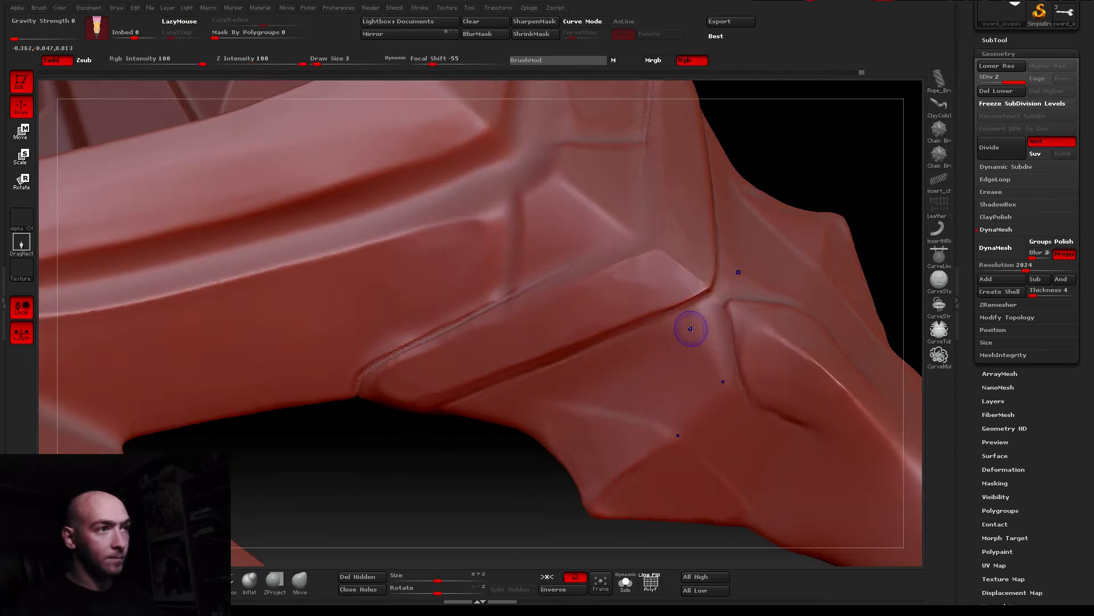
{"action": "mouse_move", "coordinate": [684, 331]}
{"action": "right_mouse_down"}
{"action": "mouse_move", "coordinate": [737, 381]}
{"action": "mouse_move", "coordinate": [559, 224]}
{"action": "right_mouse_up"}
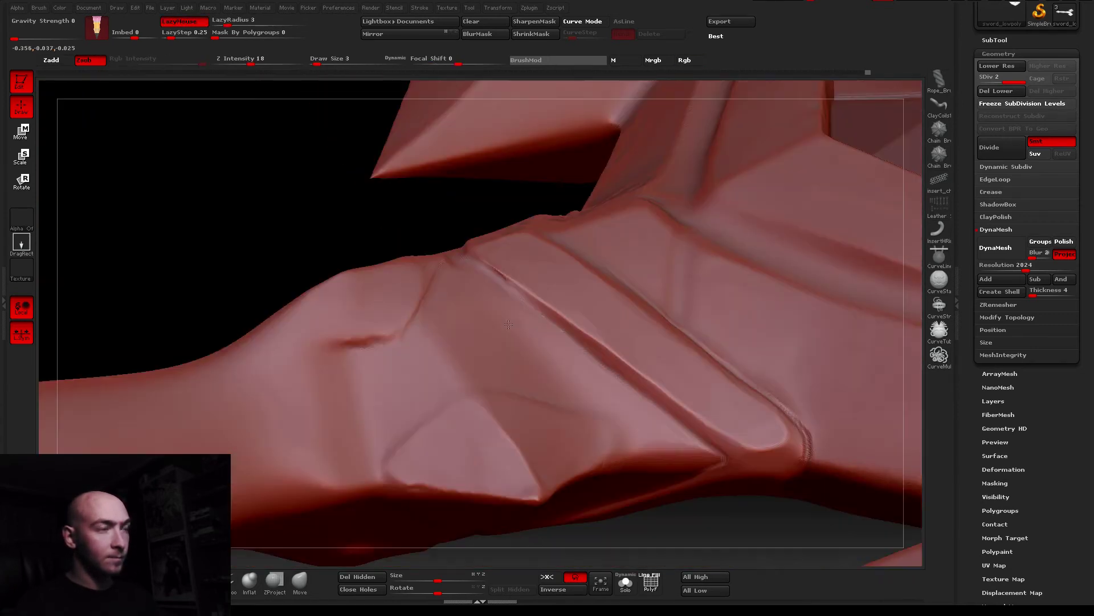
{"action": "right_click_drag", "start_coordinate": [569, 261], "coordinate": [425, 354]}
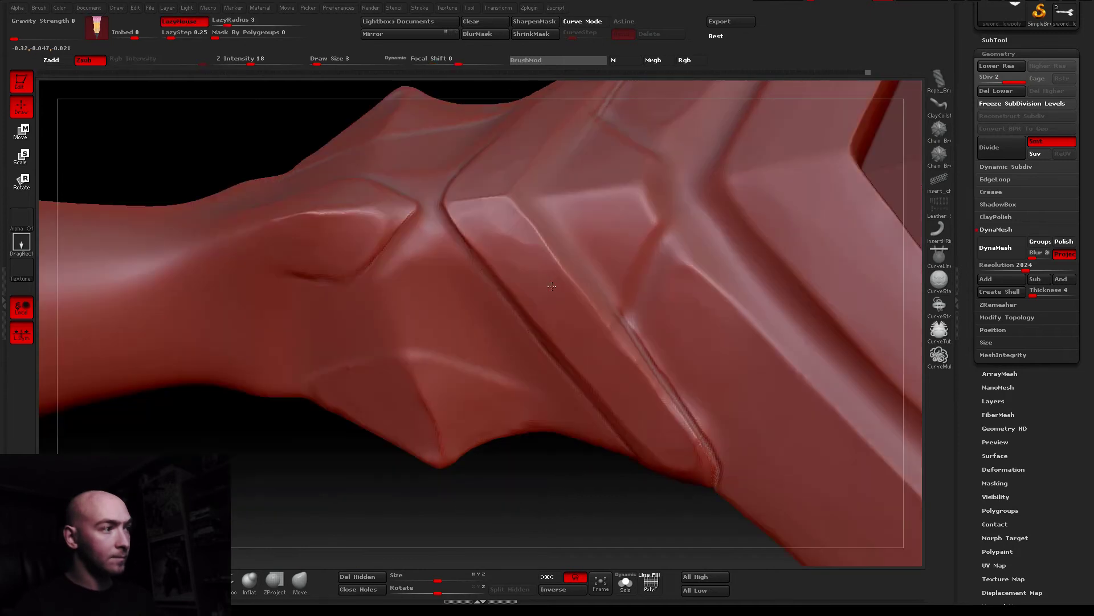
Apply a size-2 curve groove along the ridge, then raise intensity to 39
{"action": "key", "text": "b"}
{"action": "left_click", "coordinate": [425, 354]}
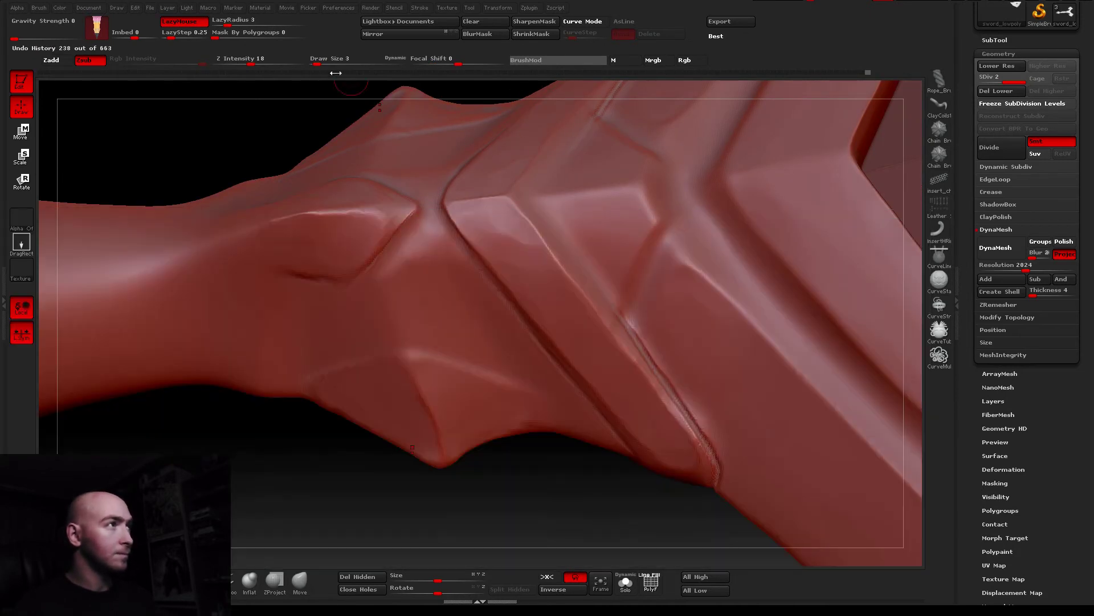
{"action": "key", "text": "Return"}
{"action": "left_click_drag", "start_coordinate": [593, 110], "coordinate": [612, 402]}
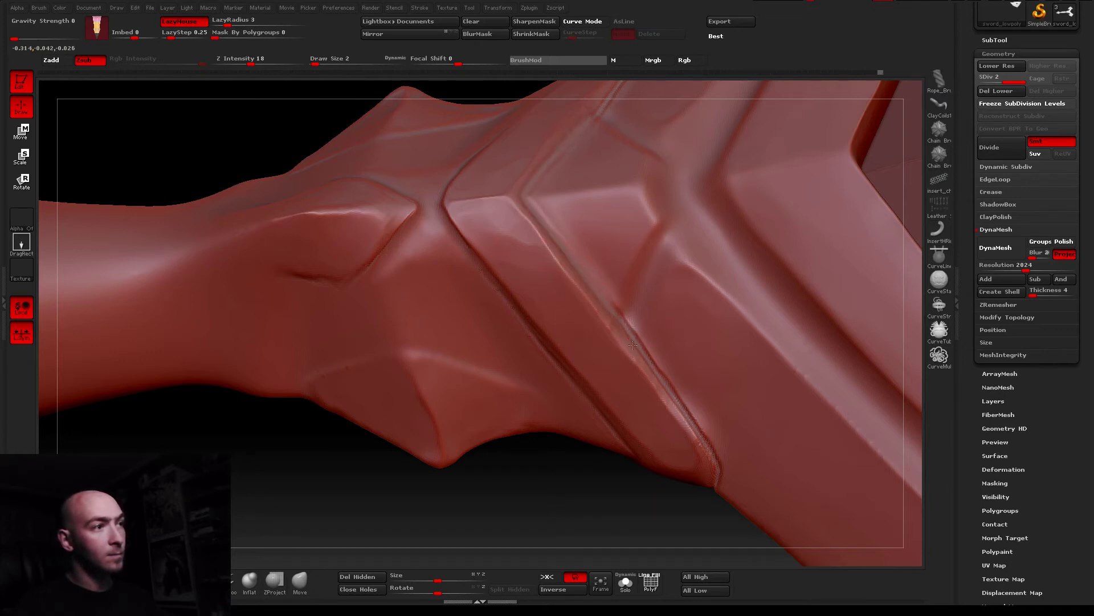
{"action": "left_click", "coordinate": [626, 319]}
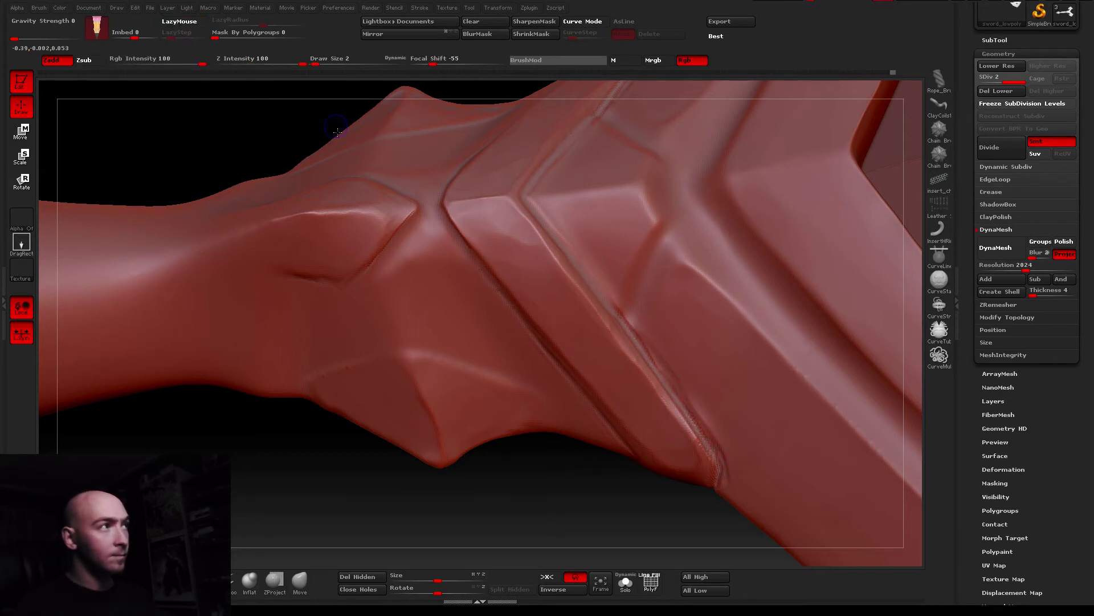
{"action": "left_click_drag", "start_coordinate": [250, 62], "coordinate": [270, 62]}
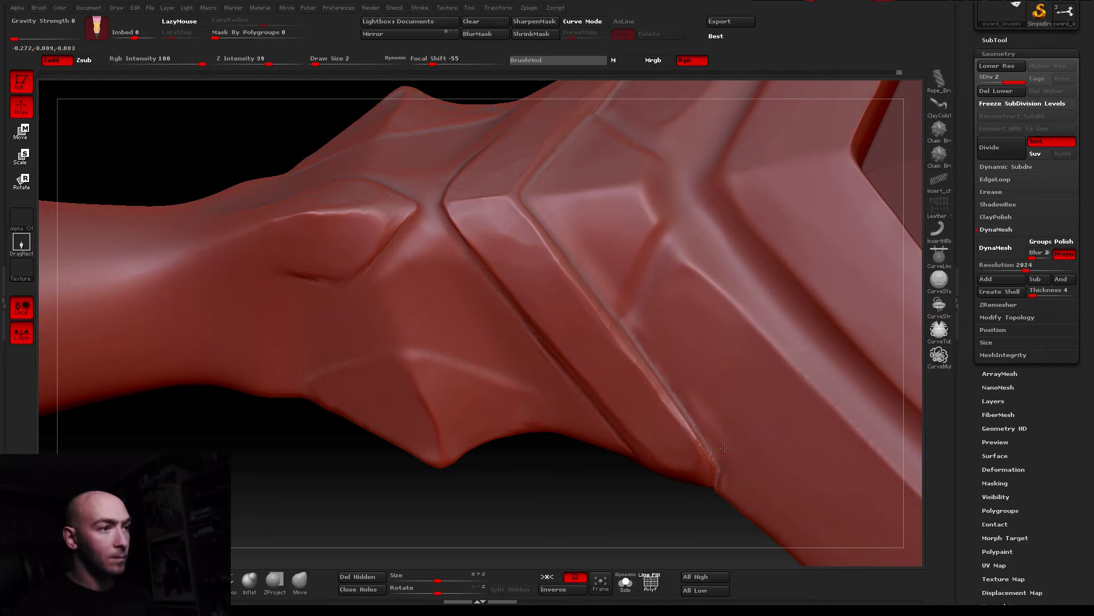
{"action": "mouse_move", "coordinate": [718, 429]}
{"action": "right_mouse_down"}
{"action": "mouse_move", "coordinate": [396, 295]}
{"action": "mouse_move", "coordinate": [517, 278]}
{"action": "mouse_move", "coordinate": [557, 255]}
{"action": "right_mouse_up"}
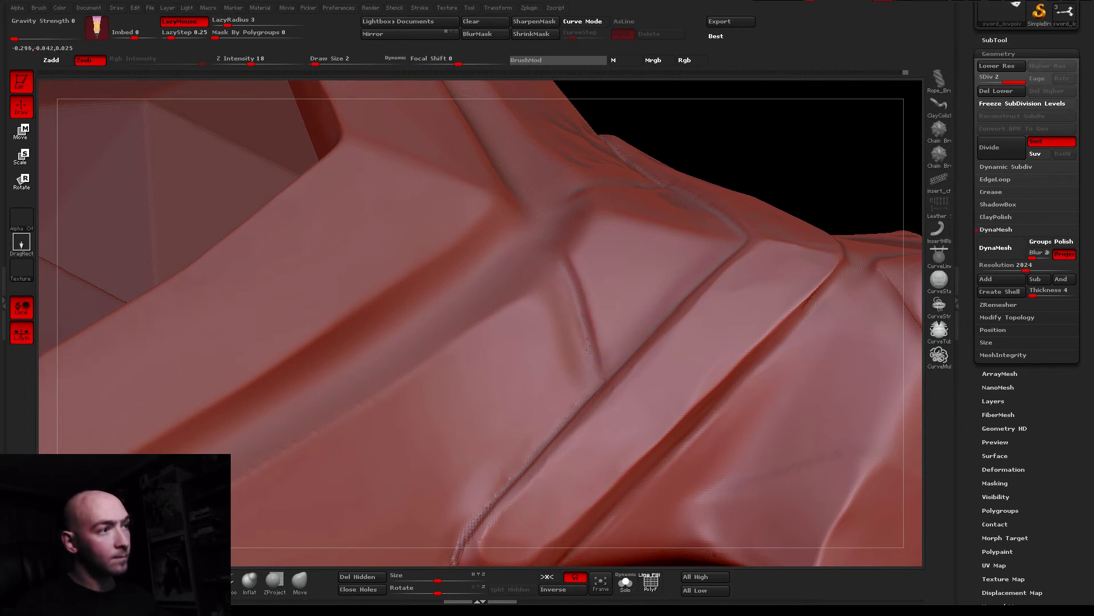
Lay and reposition a curve parallel to the existing crease, sculpt the groove, then switch to Zadd
{"action": "left_click_drag", "start_coordinate": [580, 398], "coordinate": [552, 285]}
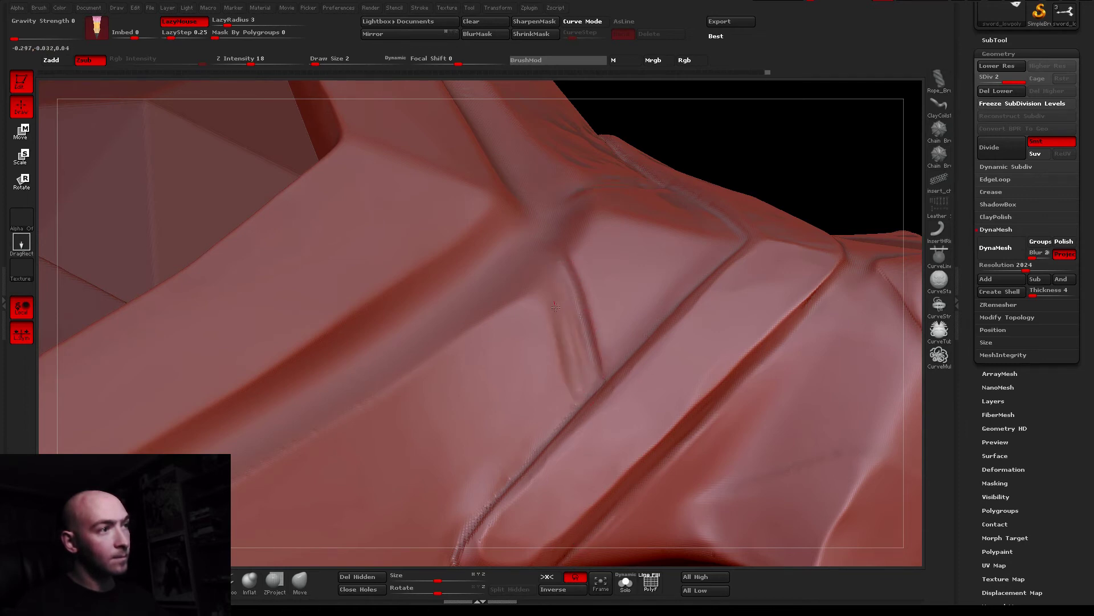
{"action": "left_click", "coordinate": [579, 351]}
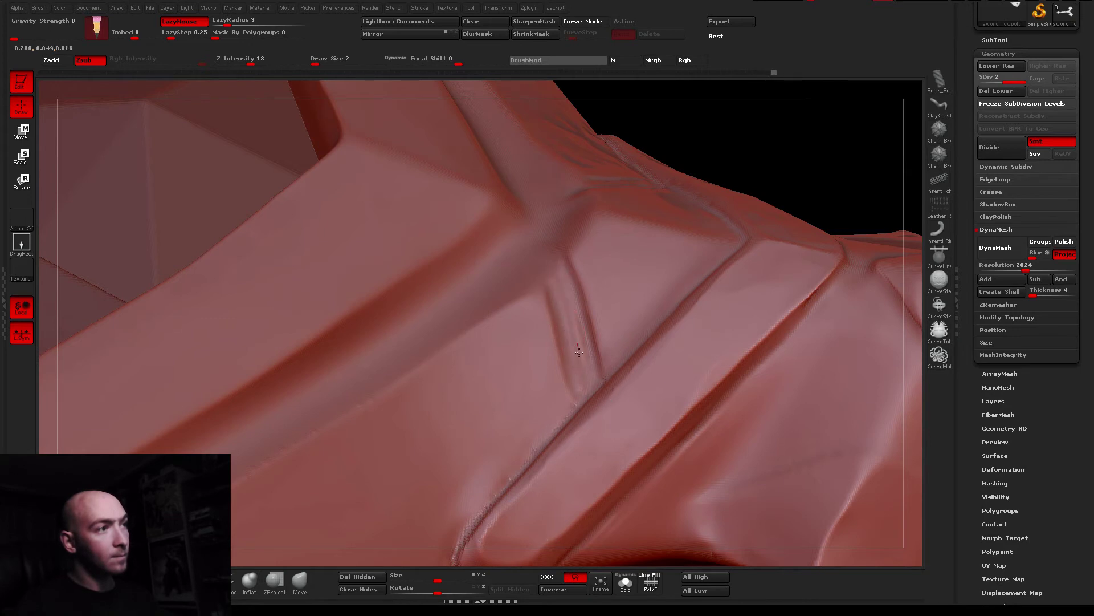
{"action": "left_click_drag", "start_coordinate": [571, 330], "coordinate": [582, 397]}
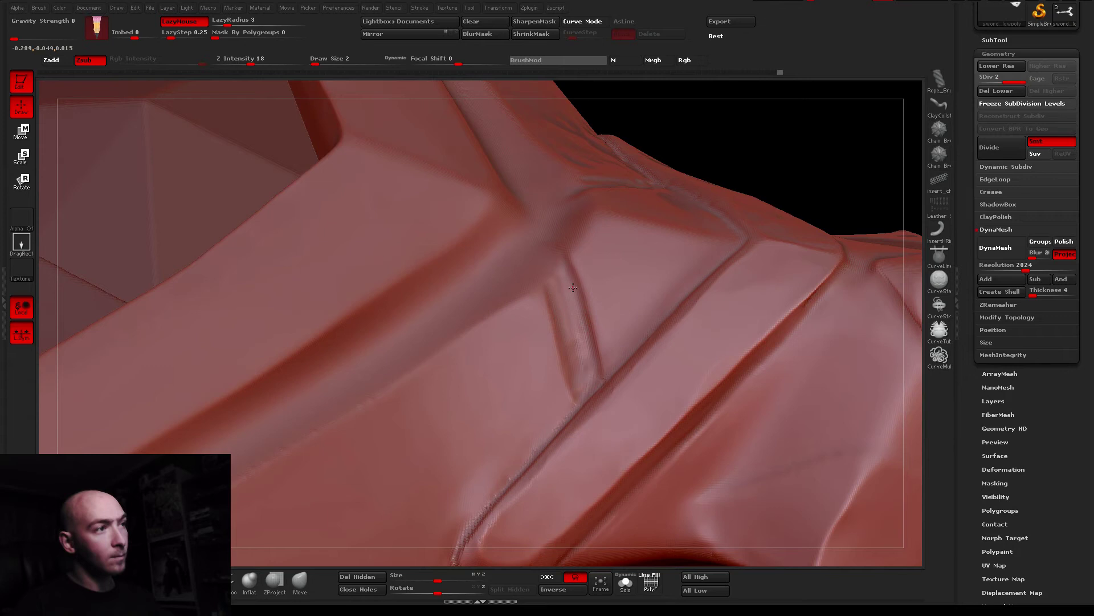
{"action": "mouse_move", "coordinate": [554, 291]}
{"action": "right_mouse_down"}
{"action": "mouse_move", "coordinate": [582, 284]}
{"action": "mouse_move", "coordinate": [543, 269]}
{"action": "right_mouse_up"}
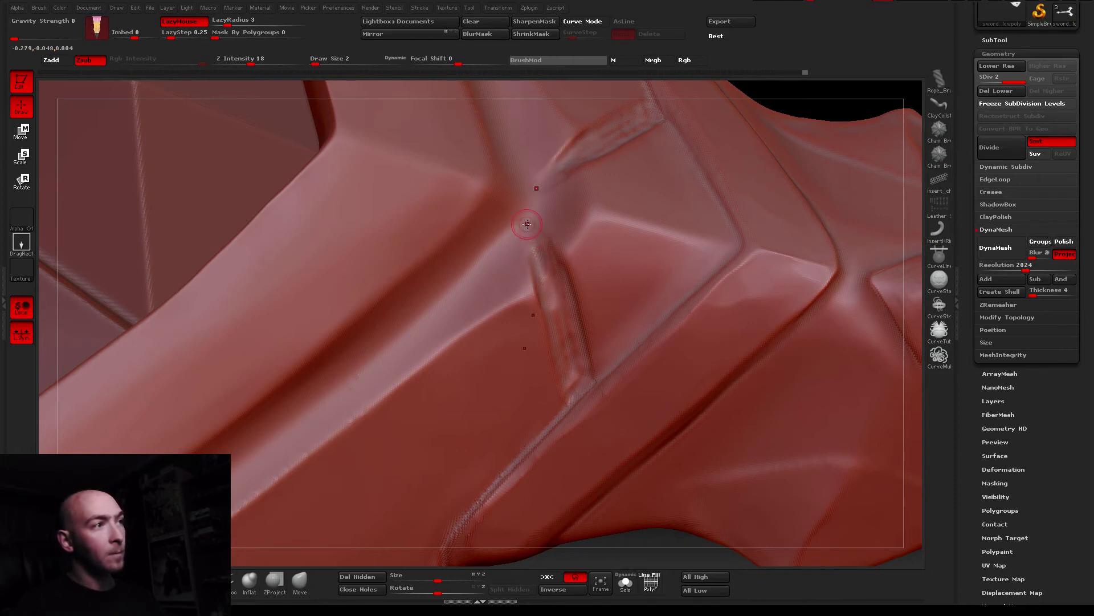
{"action": "left_click_drag", "start_coordinate": [523, 230], "coordinate": [565, 285]}
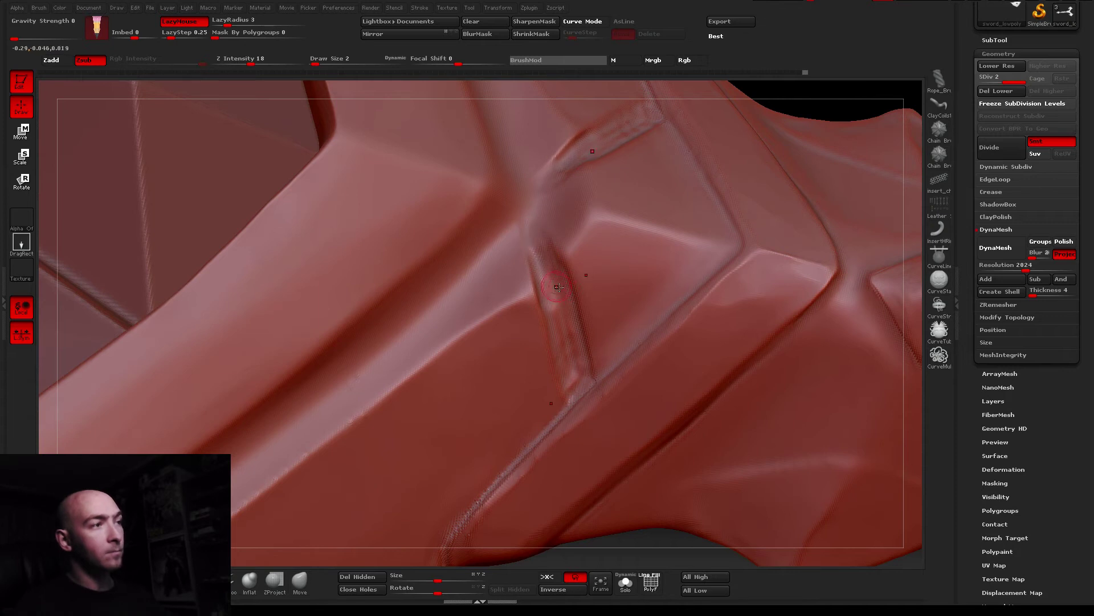
{"action": "left_click_drag", "start_coordinate": [537, 361], "coordinate": [540, 233]}
{"action": "left_click", "coordinate": [553, 292]}
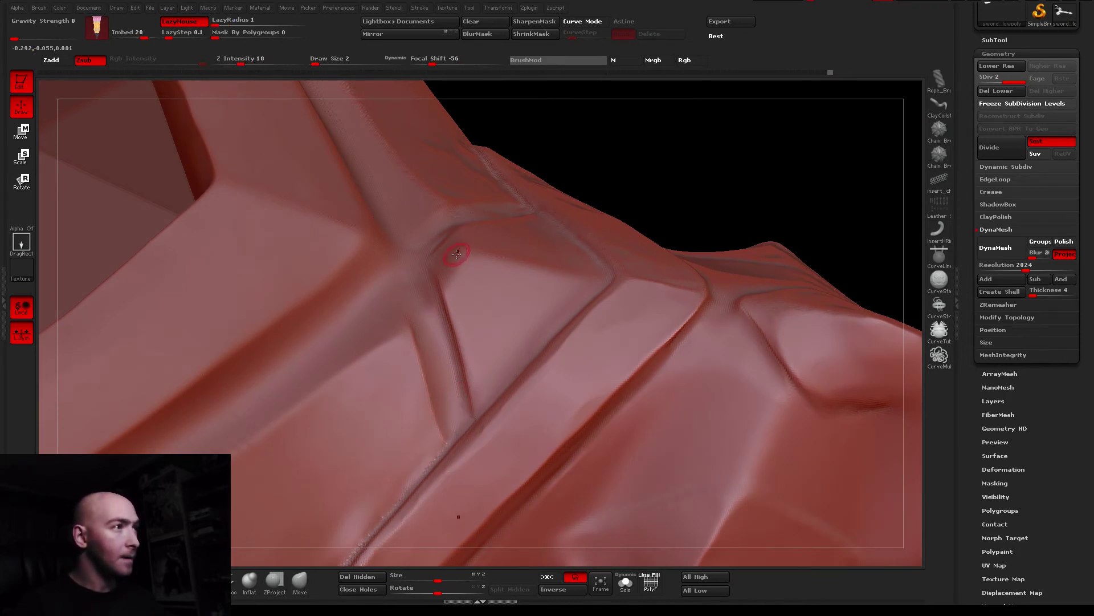
{"action": "left_click", "coordinate": [67, 61]}
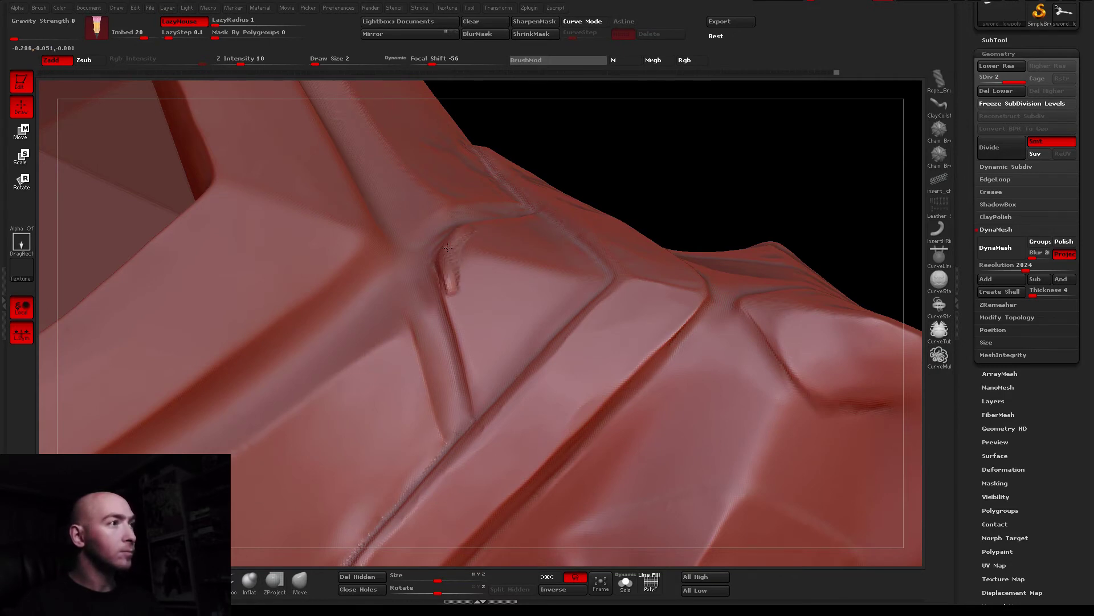
Deepen the crease-junction notch with Standard strokes and carve a small dent into it
{"action": "mouse_move", "coordinate": [450, 288]}
{"action": "left_mouse_down"}
{"action": "mouse_move", "coordinate": [453, 316]}
{"action": "mouse_move", "coordinate": [470, 331]}
{"action": "left_mouse_up"}
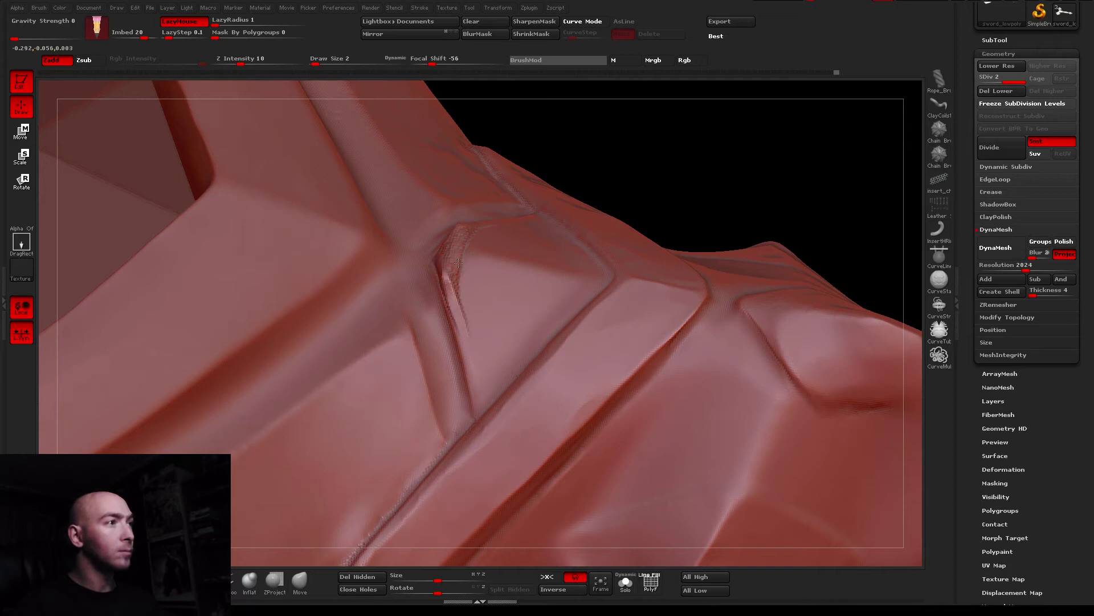
{"action": "left_click_drag", "start_coordinate": [465, 260], "coordinate": [470, 336]}
{"action": "left_click_drag", "start_coordinate": [459, 279], "coordinate": [470, 305]}
{"action": "key", "text": "b"}
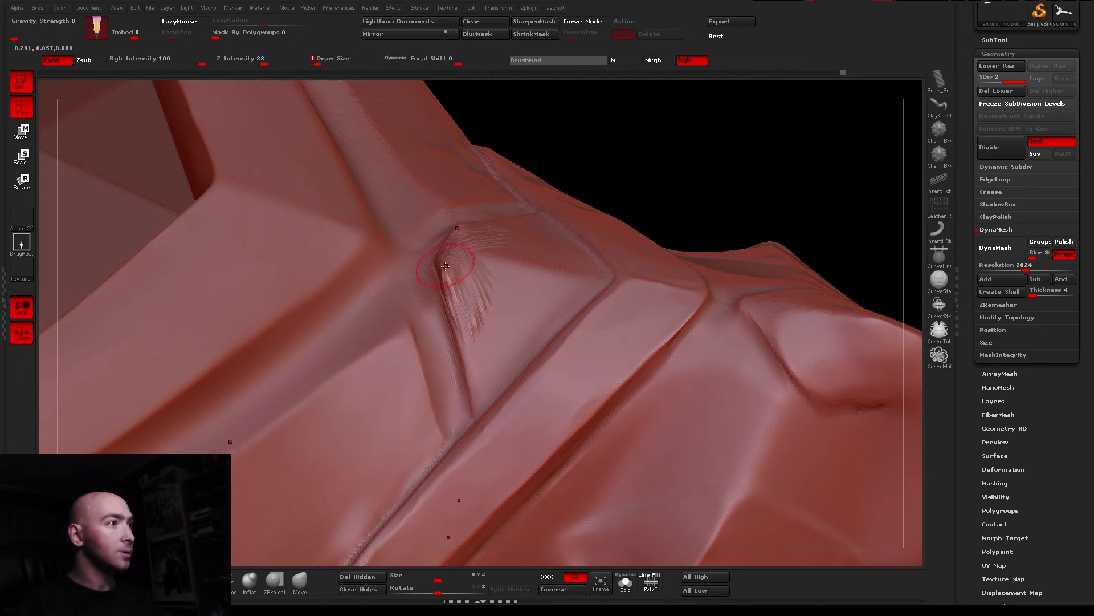
{"action": "left_click_drag", "start_coordinate": [459, 231], "coordinate": [450, 262]}
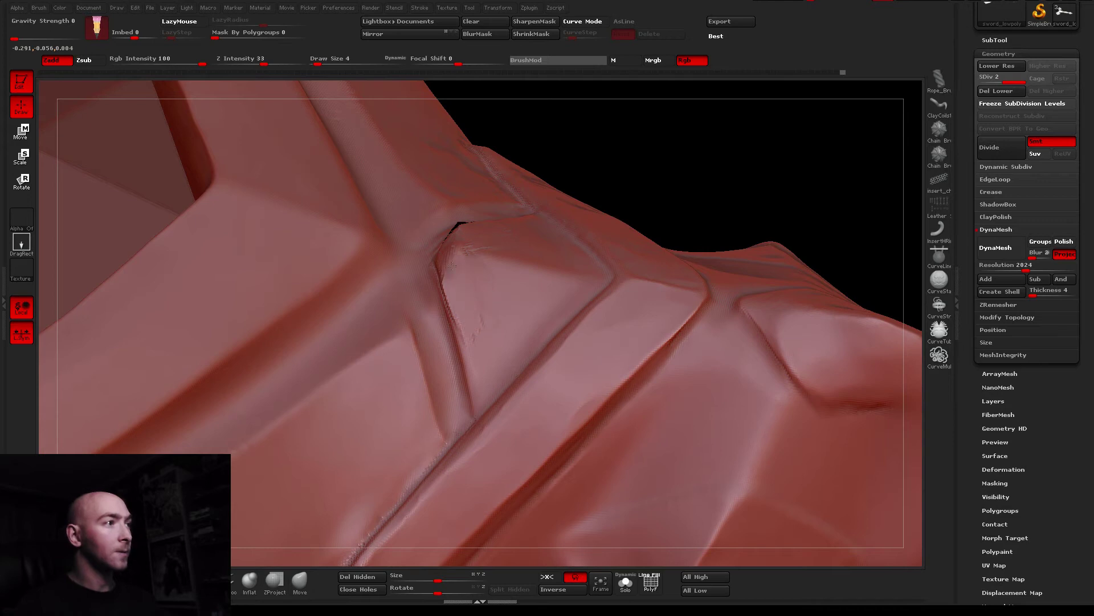
{"action": "left_click_drag", "start_coordinate": [445, 275], "coordinate": [444, 267]}
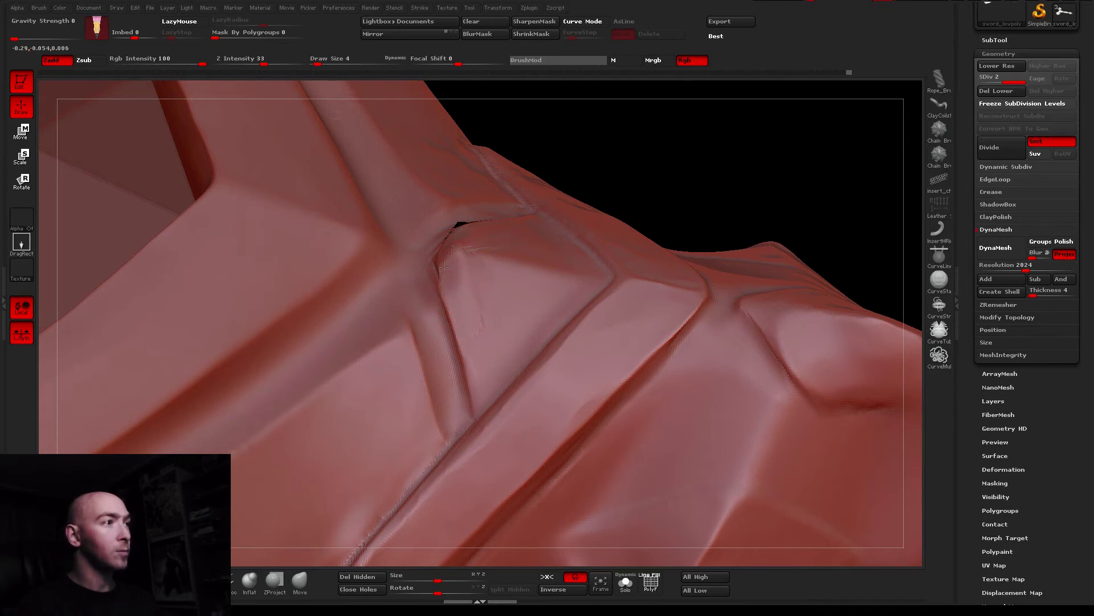
Smooth the notch's lumpy bulge with Shift and orbit to check it from several angles
{"action": "right_click_drag", "start_coordinate": [464, 321], "coordinate": [488, 304]}
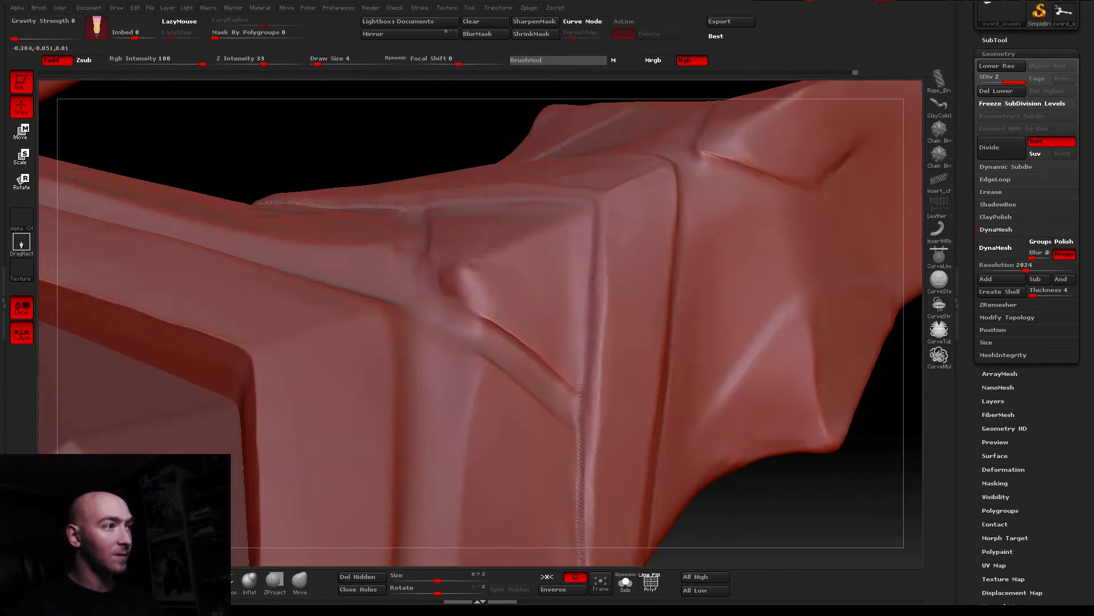
{"action": "right_click_drag", "start_coordinate": [498, 316], "coordinate": [485, 308]}
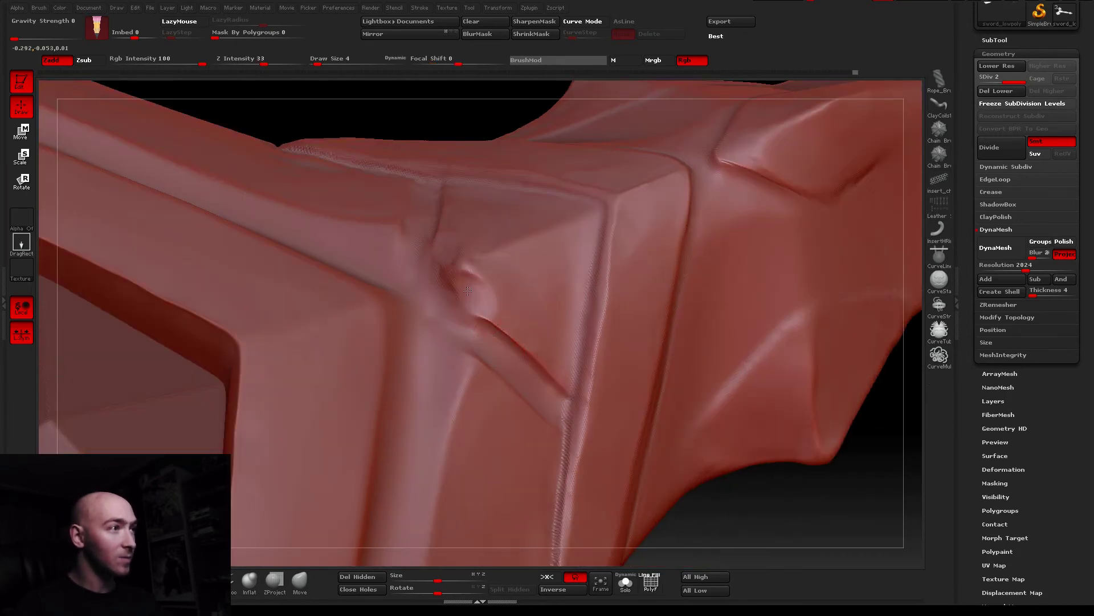
{"action": "left_click_drag", "start_coordinate": [469, 294], "coordinate": [477, 297]}
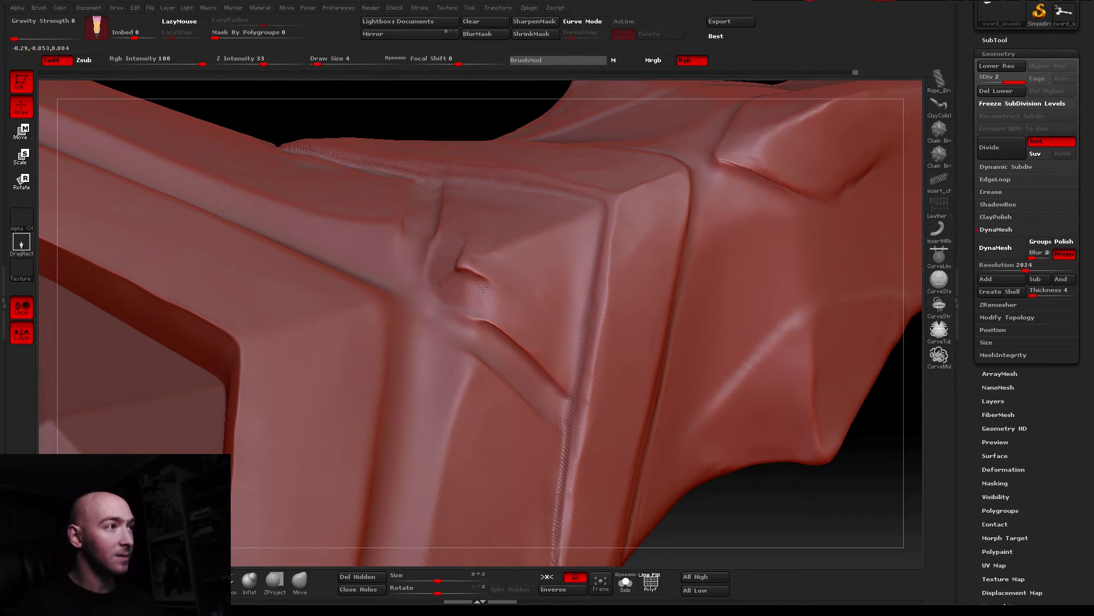
{"action": "mouse_move", "coordinate": [483, 288]}
{"action": "right_mouse_down"}
{"action": "mouse_move", "coordinate": [580, 227]}
{"action": "mouse_move", "coordinate": [627, 225]}
{"action": "right_mouse_up"}
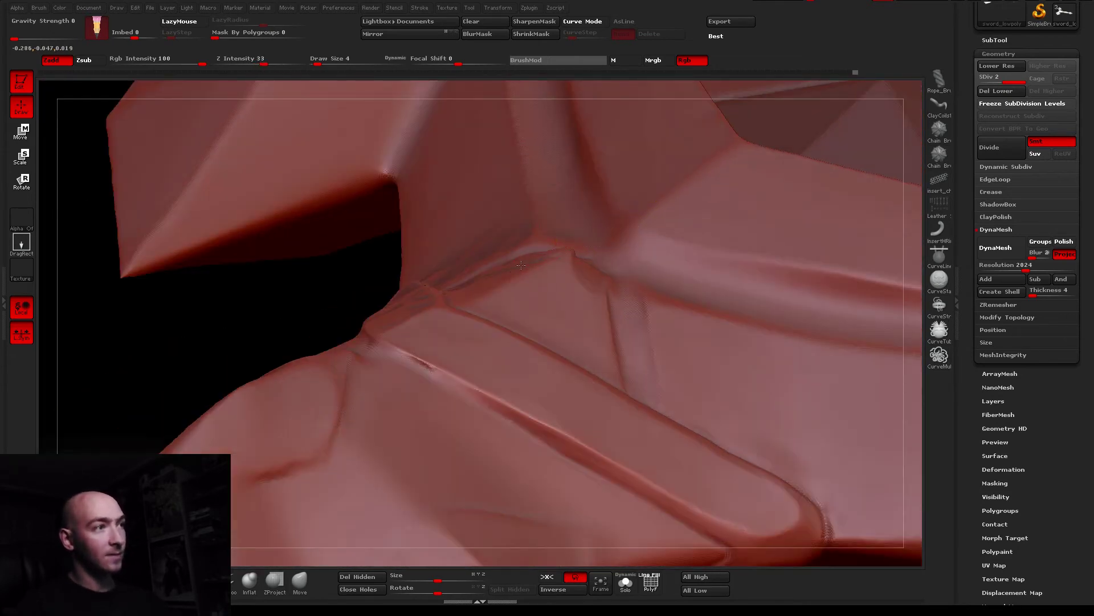
{"action": "right_click_drag", "start_coordinate": [521, 265], "coordinate": [501, 281]}
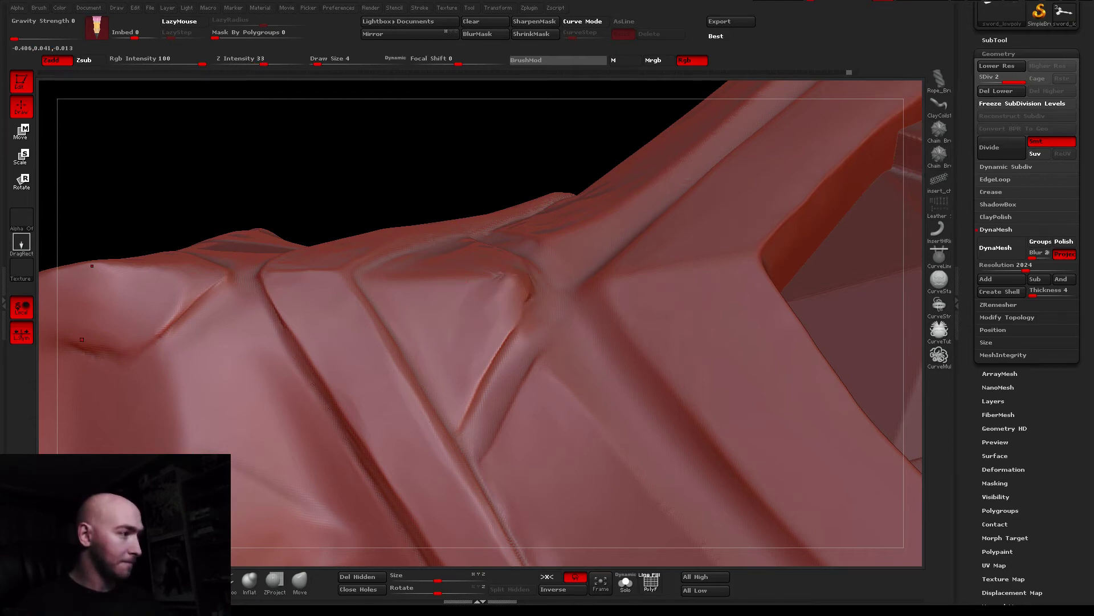
{"action": "right_click_drag", "start_coordinate": [502, 274], "coordinate": [536, 304]}
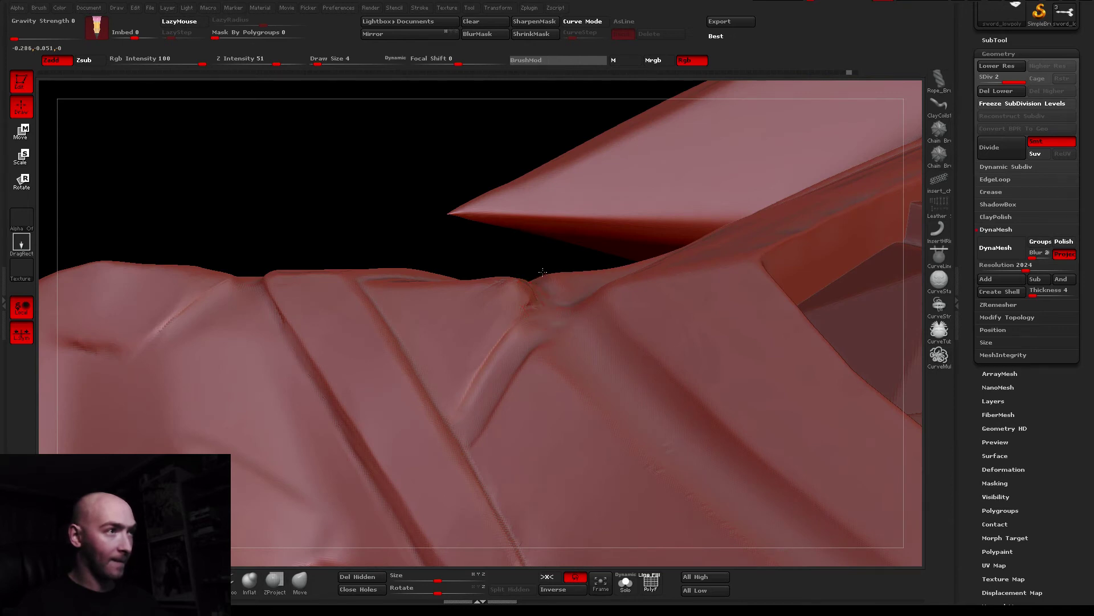
{"action": "mouse_move", "coordinate": [543, 272]}
{"action": "right_mouse_down"}
{"action": "mouse_move", "coordinate": [530, 361]}
{"action": "mouse_move", "coordinate": [537, 306]}
{"action": "right_mouse_up"}
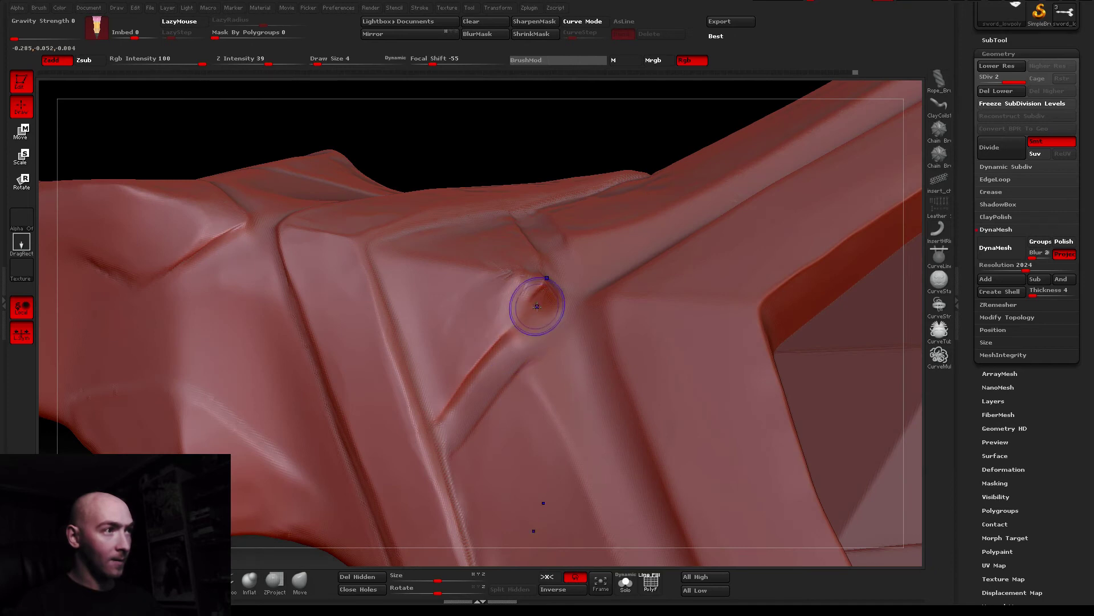
Switch to ClayBuildup and fill the dent, forming a diagonal crease at the junction
{"action": "key", "text": "b"}
{"action": "key", "text": "c"}
{"action": "key", "text": "b"}
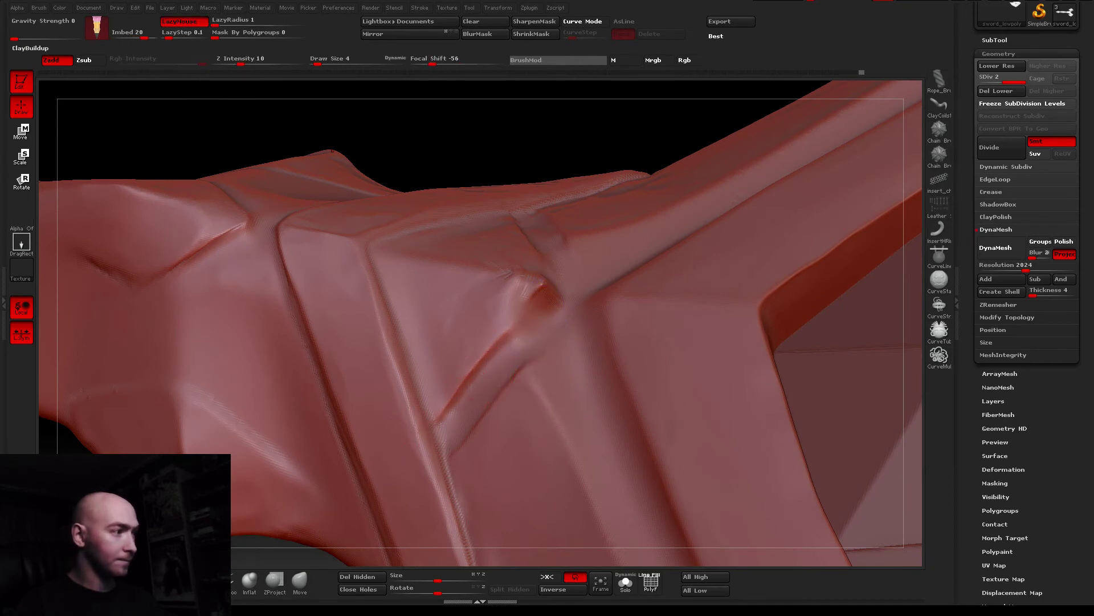
{"action": "right_click_drag", "start_coordinate": [586, 317], "coordinate": [485, 319]}
{"action": "left_click_drag", "start_coordinate": [526, 305], "coordinate": [479, 358]}
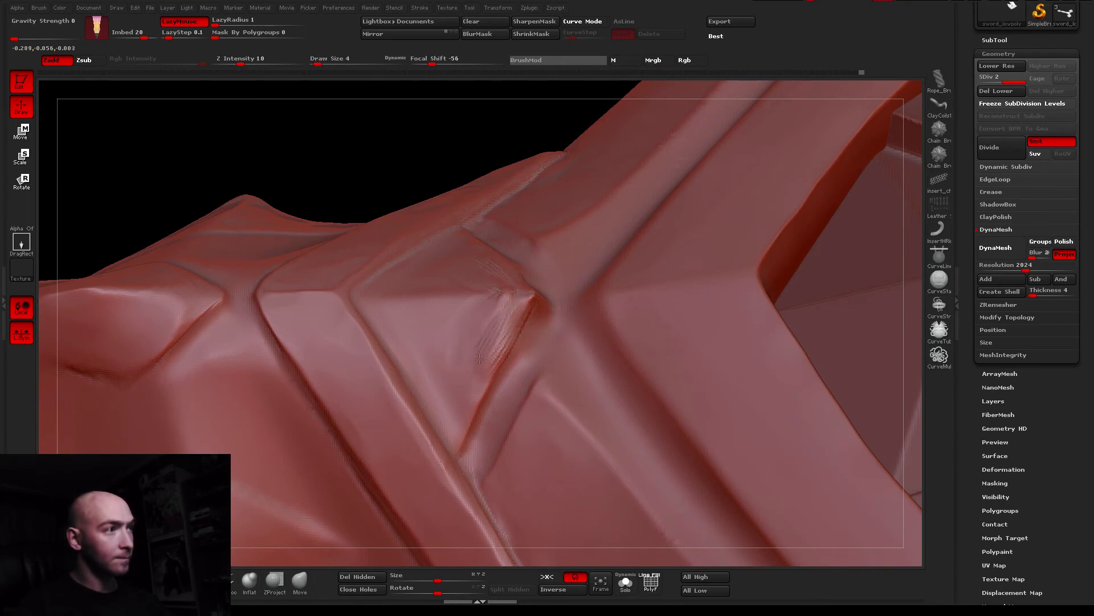
{"action": "mouse_move", "coordinate": [490, 302]}
{"action": "left_mouse_down"}
{"action": "mouse_move", "coordinate": [461, 360]}
{"action": "mouse_move", "coordinate": [458, 433]}
{"action": "left_mouse_up"}
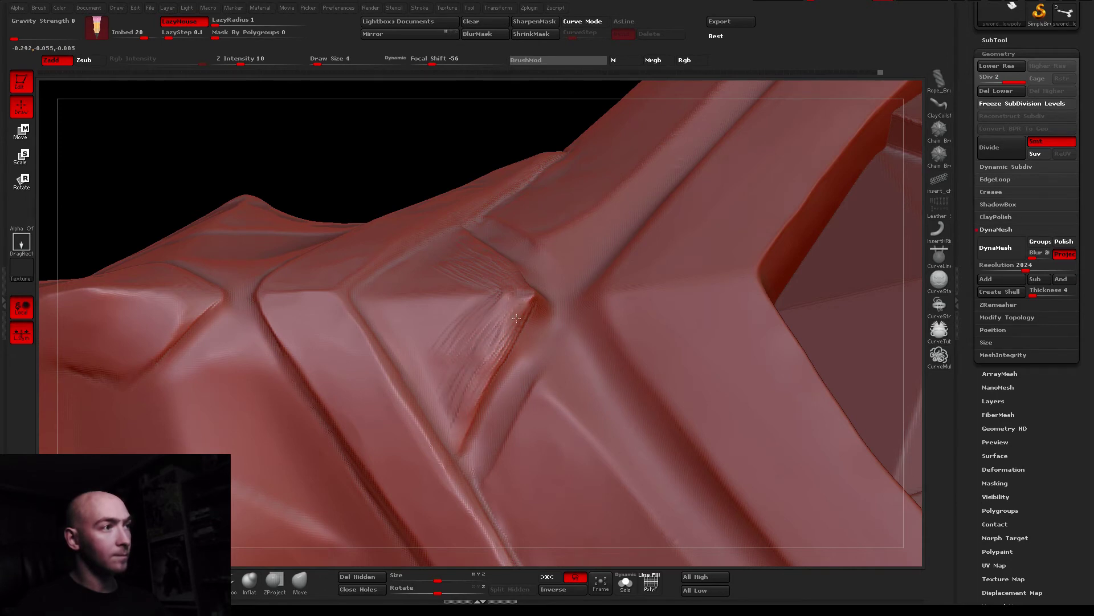
{"action": "mouse_move", "coordinate": [489, 314]}
{"action": "right_mouse_down"}
{"action": "mouse_move", "coordinate": [616, 316]}
{"action": "mouse_move", "coordinate": [516, 368]}
{"action": "right_mouse_up"}
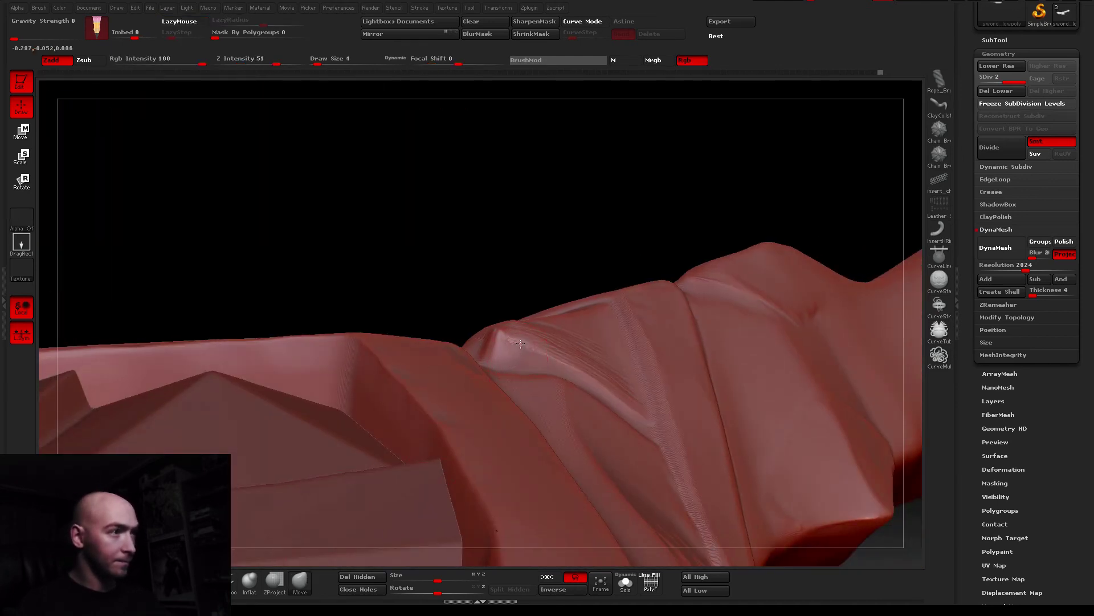
{"action": "right_click_drag", "start_coordinate": [521, 339], "coordinate": [524, 349]}
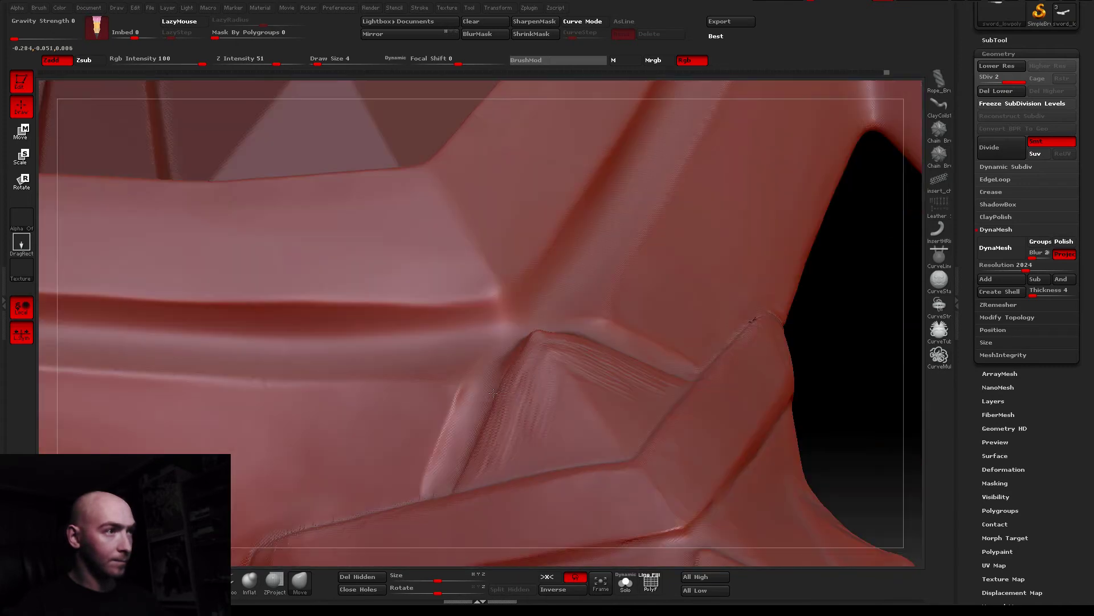
Sharpen the crease along the notch's peak and pull back to view the hilt
{"action": "key", "text": "shift"}
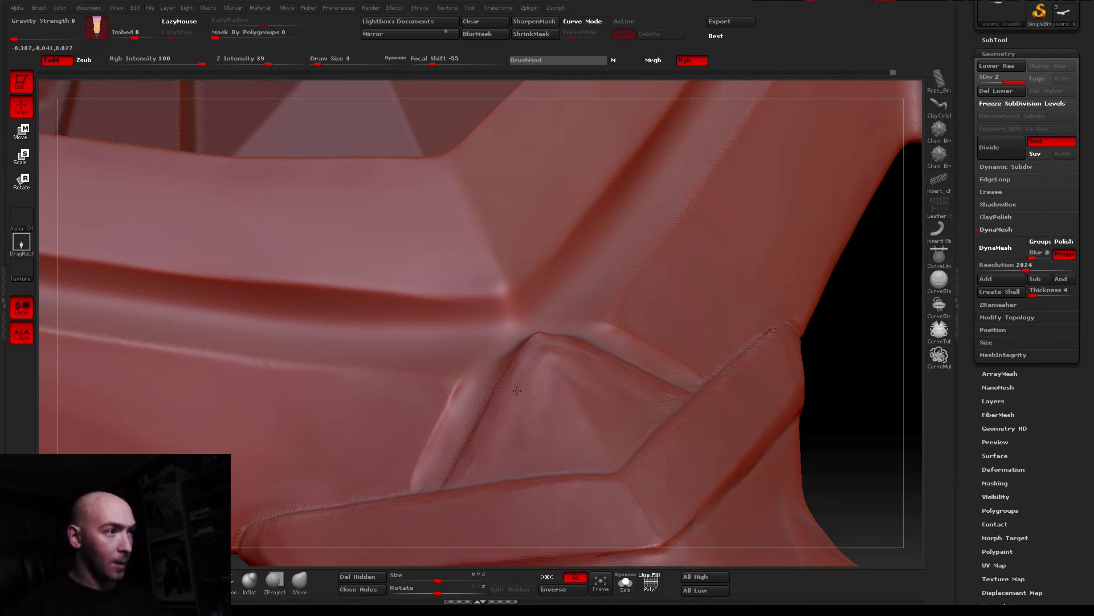
{"action": "left_click_drag", "start_coordinate": [537, 359], "coordinate": [560, 367]}
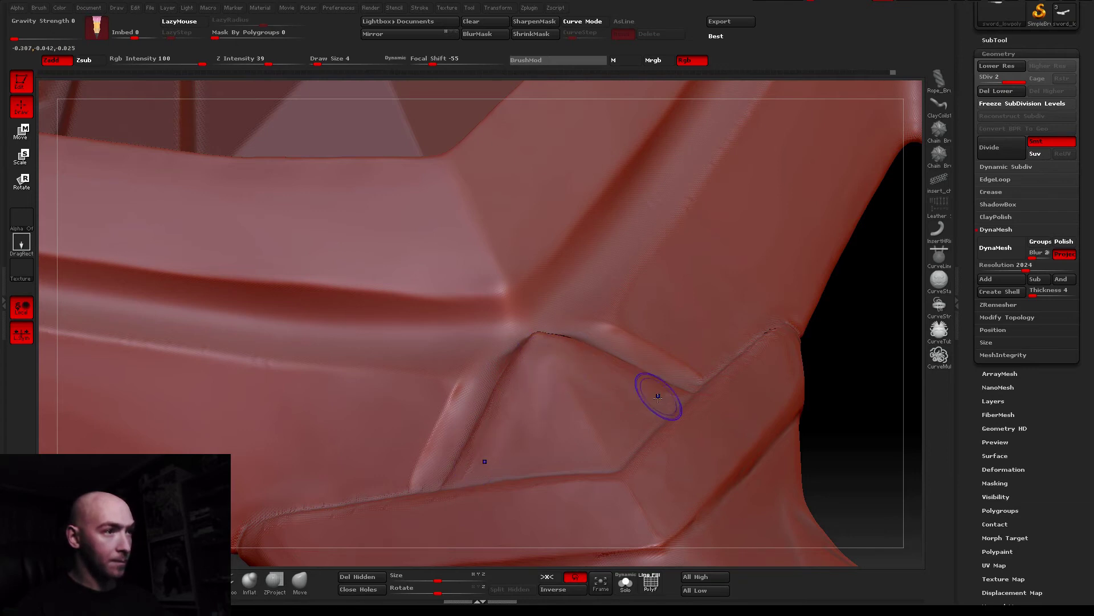
{"action": "mouse_move", "coordinate": [538, 360]}
{"action": "right_mouse_down"}
{"action": "mouse_move", "coordinate": [377, 415]}
{"action": "mouse_move", "coordinate": [244, 494]}
{"action": "mouse_move", "coordinate": [513, 330]}
{"action": "right_mouse_up"}
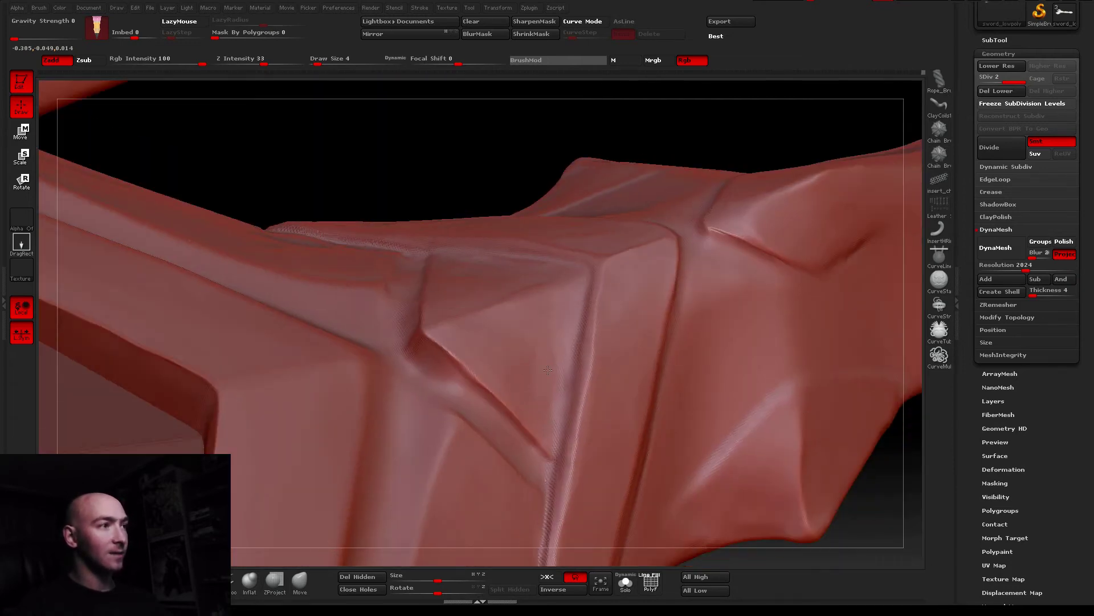
{"action": "mouse_move", "coordinate": [516, 361]}
{"action": "right_mouse_down"}
{"action": "mouse_move", "coordinate": [420, 227]}
{"action": "mouse_move", "coordinate": [441, 341]}
{"action": "mouse_move", "coordinate": [379, 337]}
{"action": "mouse_move", "coordinate": [354, 257]}
{"action": "mouse_move", "coordinate": [447, 196]}
{"action": "mouse_move", "coordinate": [492, 406]}
{"action": "mouse_move", "coordinate": [467, 364]}
{"action": "right_mouse_up"}
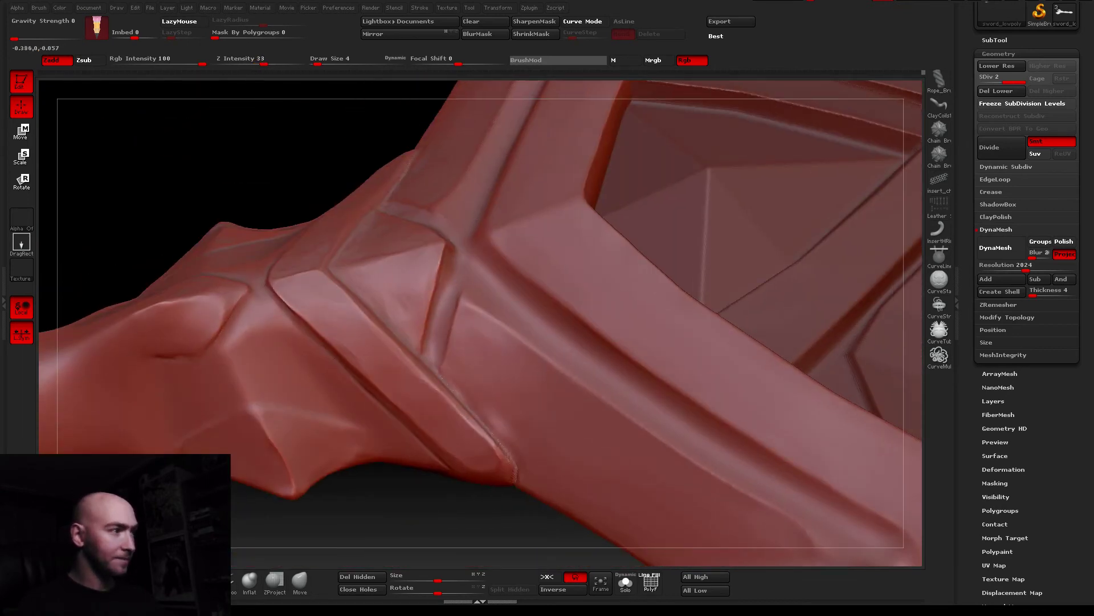
{"action": "left_click", "coordinate": [239, 60]}
Set Z Intensity to 12 and Draw Size to 2
{"action": "type", "text": "12"}
{"action": "left_click", "coordinate": [322, 59]}
{"action": "type", "text": "2"}
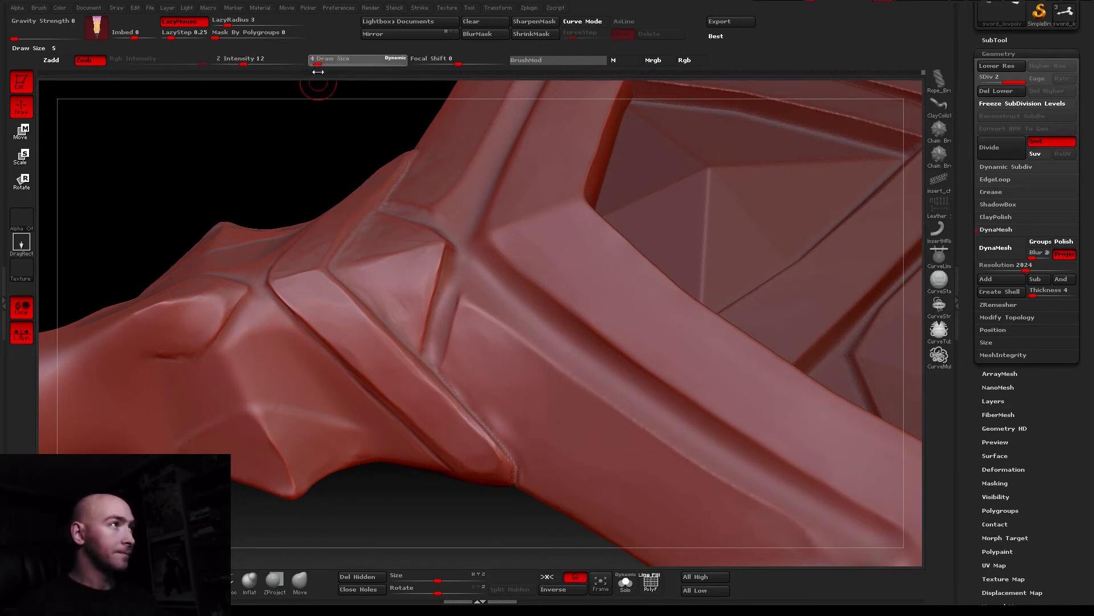
{"action": "key", "text": "Return"}
Carve deeper grooves down the vertical edge and both mirrored diagonal ridges, then swap brushes
{"action": "mouse_move", "coordinate": [525, 325]}
{"action": "right_mouse_down"}
{"action": "mouse_move", "coordinate": [502, 240]}
{"action": "mouse_move", "coordinate": [458, 276]}
{"action": "mouse_move", "coordinate": [421, 236]}
{"action": "right_mouse_up"}
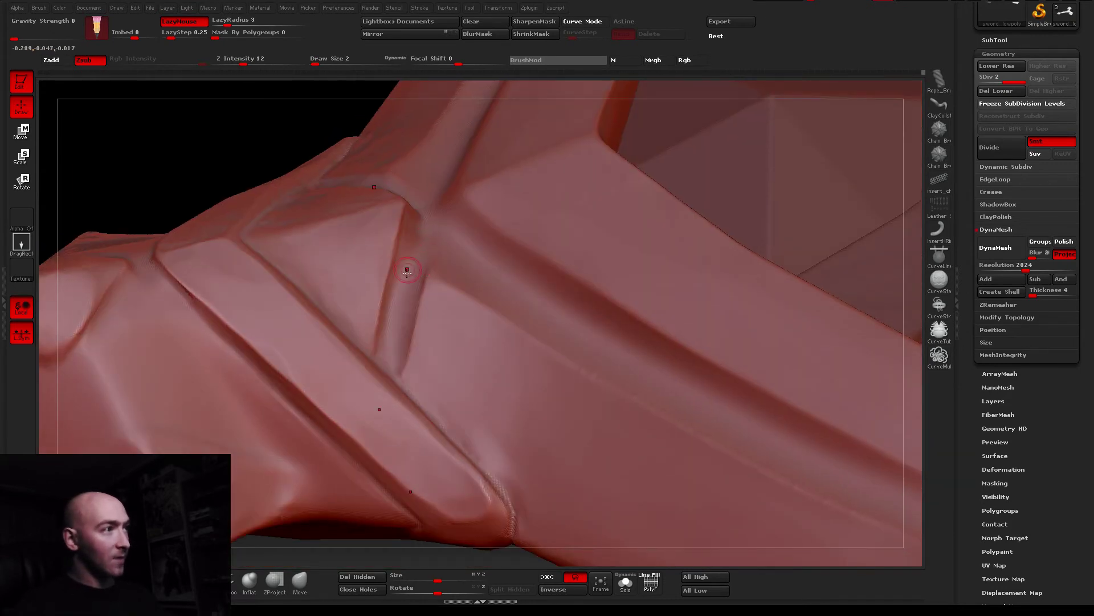
{"action": "left_click_drag", "start_coordinate": [420, 231], "coordinate": [393, 342]}
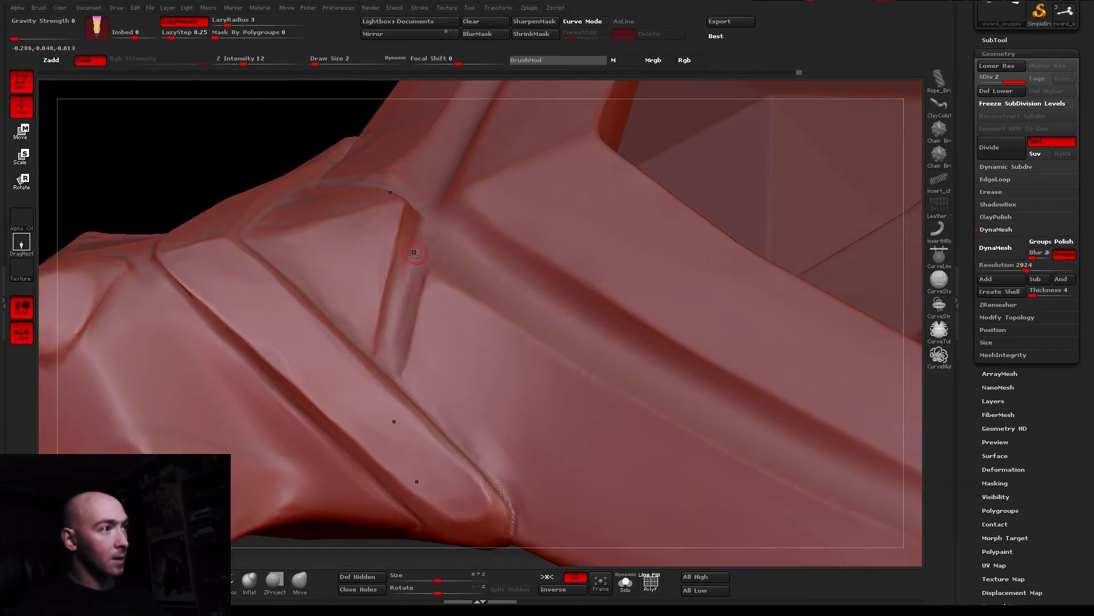
{"action": "left_click_drag", "start_coordinate": [420, 230], "coordinate": [410, 259]}
{"action": "left_click_drag", "start_coordinate": [426, 216], "coordinate": [390, 358]}
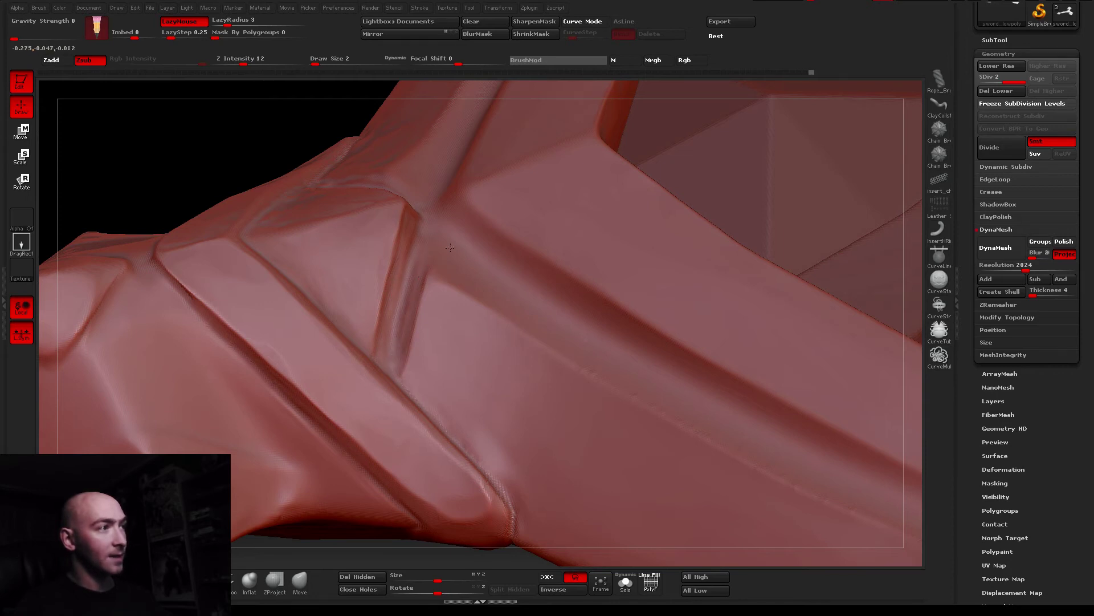
{"action": "right_click_drag", "start_coordinate": [450, 247], "coordinate": [485, 230]}
{"action": "right_click_drag", "start_coordinate": [484, 279], "coordinate": [487, 308]}
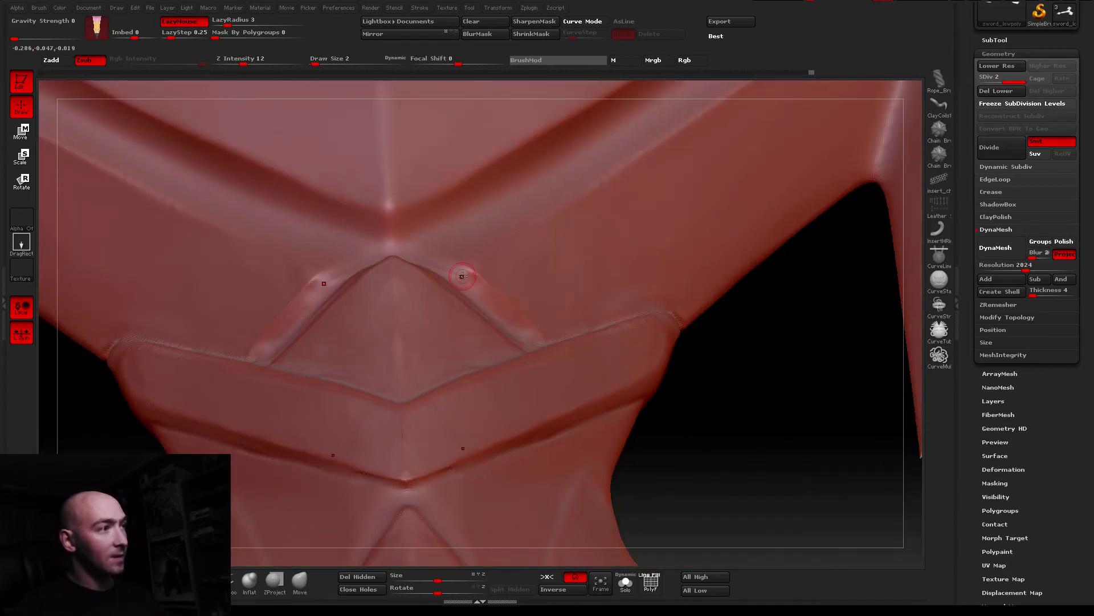
{"action": "left_click_drag", "start_coordinate": [512, 331], "coordinate": [467, 284]}
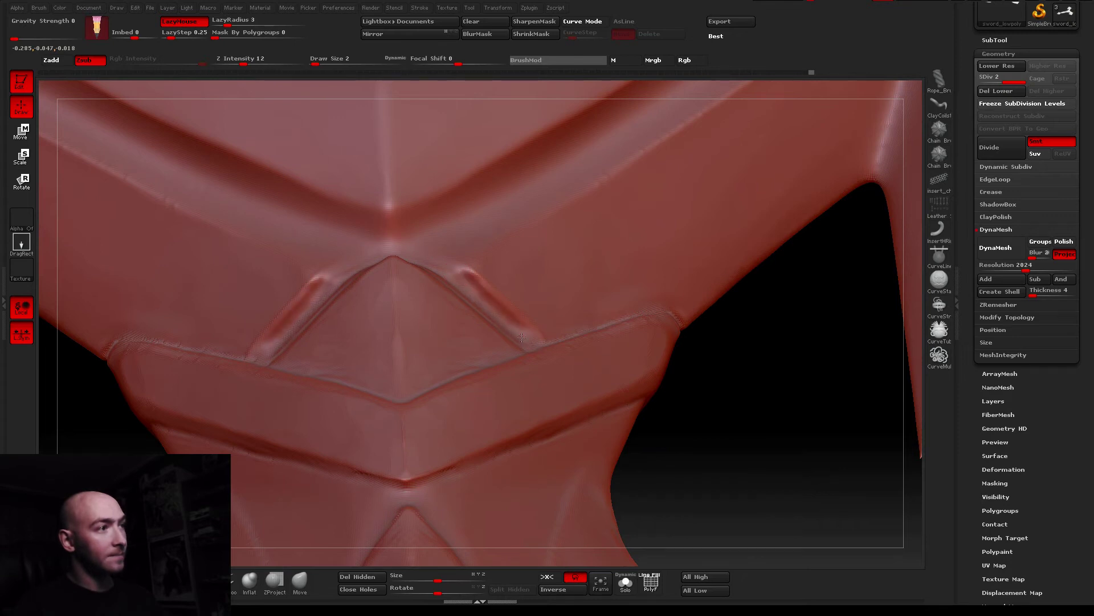
{"action": "right_click_drag", "start_coordinate": [513, 332], "coordinate": [506, 406]}
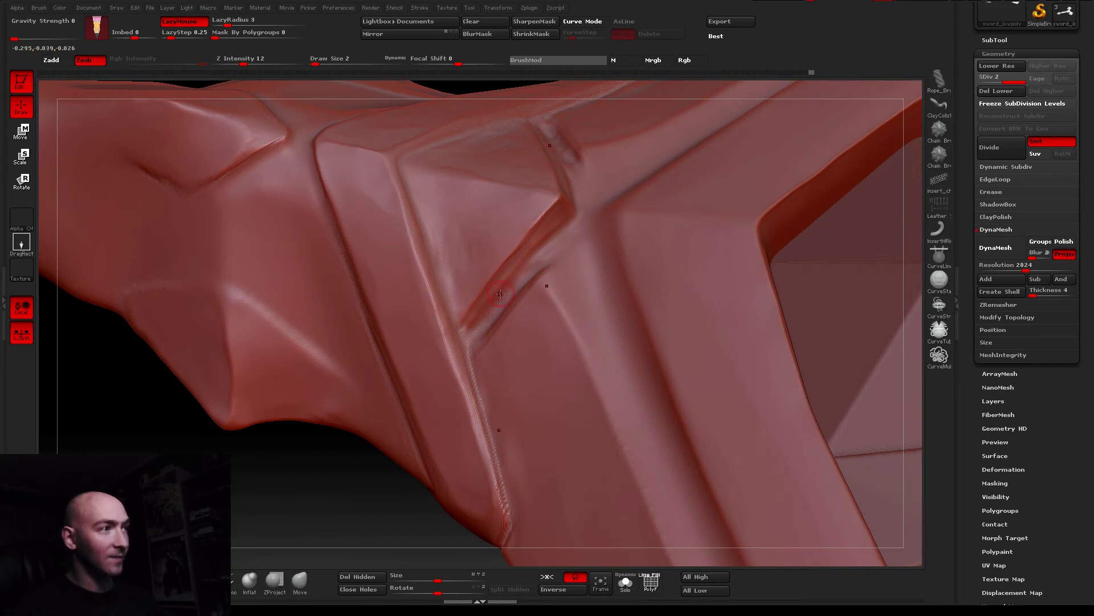
{"action": "key", "text": "1"}
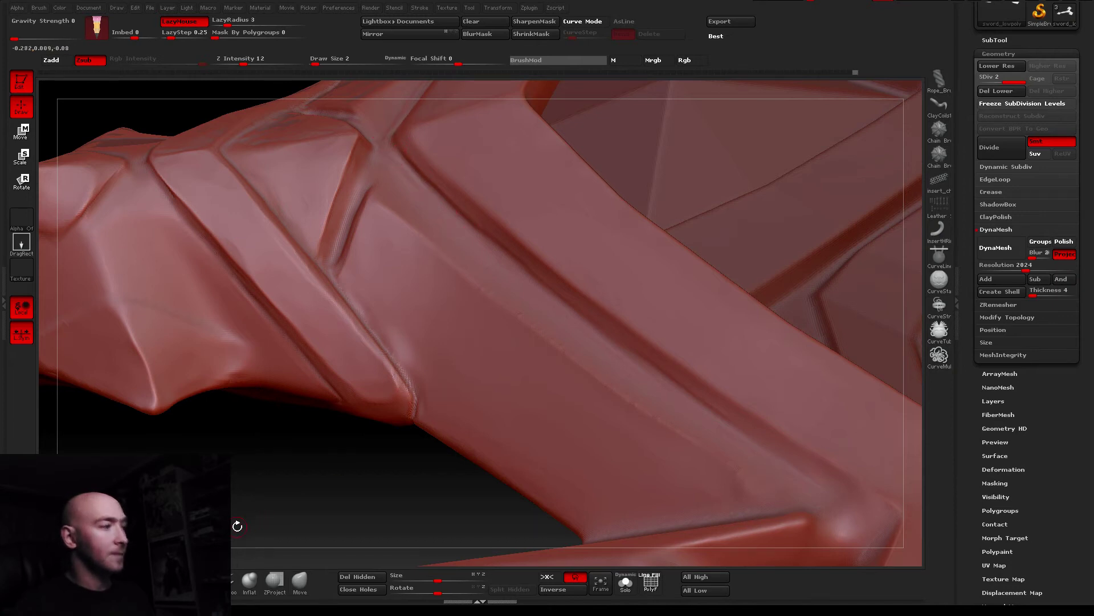
{"action": "key", "text": "1"}
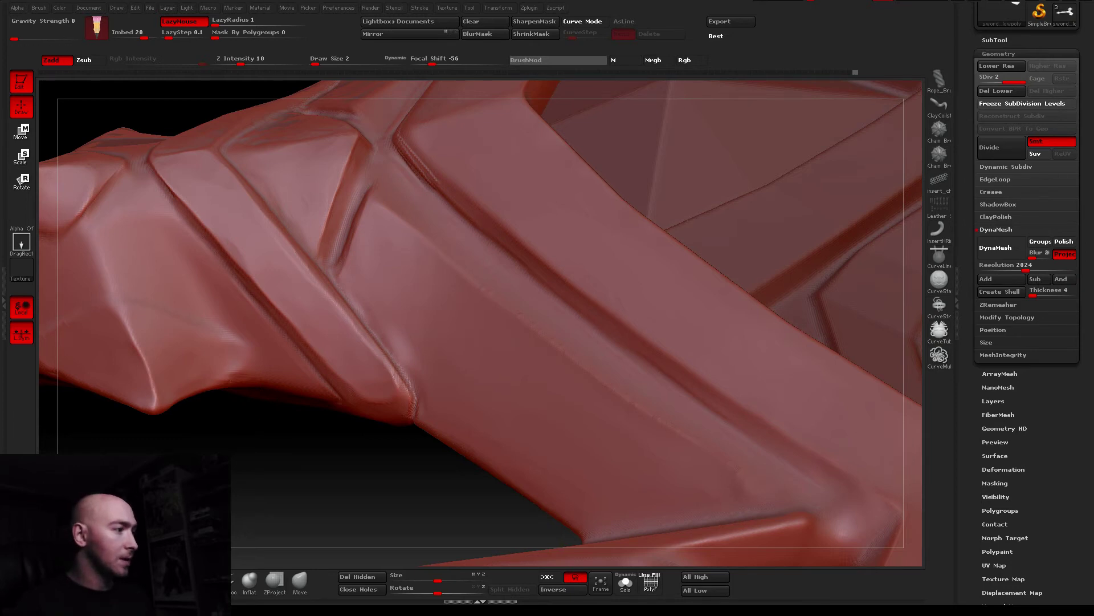
Set the brush to Zsub at Z Intensity 12 with LazyMouse stroke smoothing on
{"action": "key", "text": "2"}
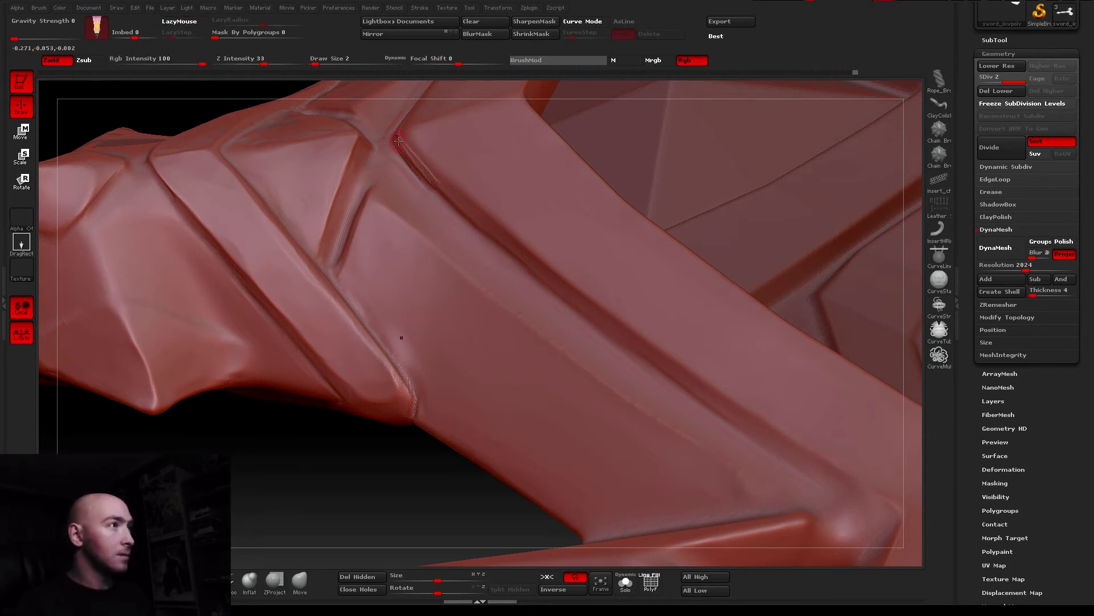
{"action": "left_click_drag", "start_coordinate": [263, 63], "coordinate": [318, 65]}
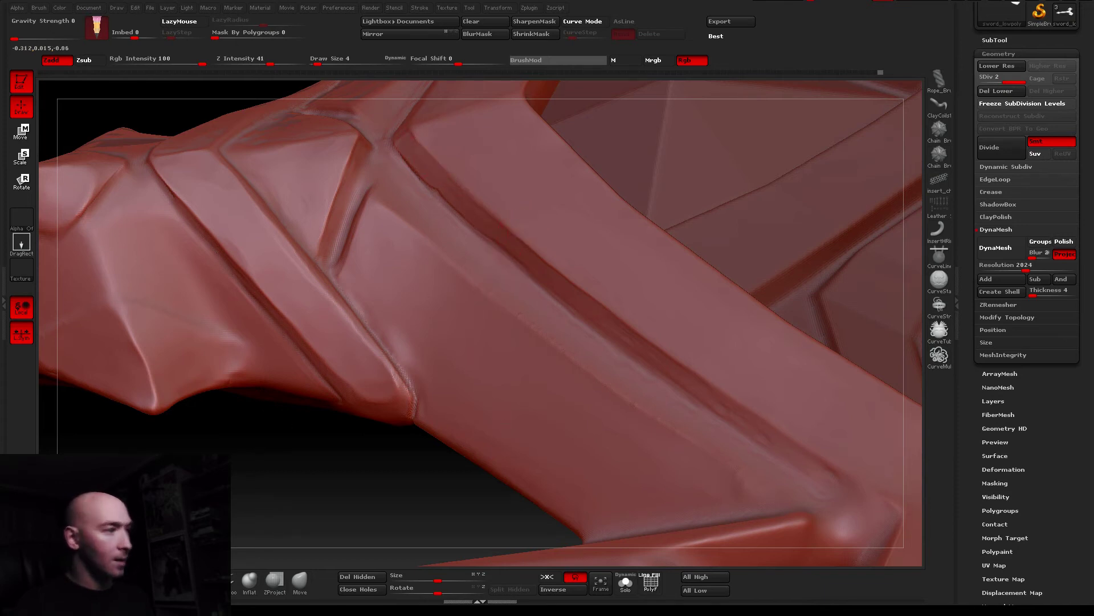
{"action": "key", "text": "b"}
{"action": "key", "text": "d"}
{"action": "key", "text": "s"}
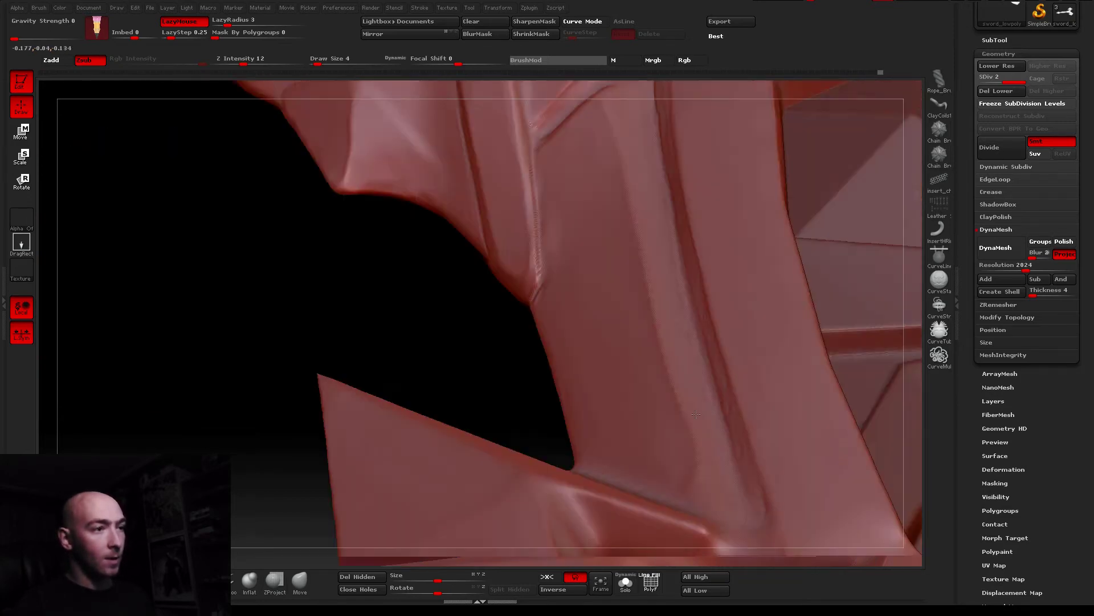
{"action": "mouse_move", "coordinate": [677, 394]}
{"action": "right_mouse_down"}
{"action": "mouse_move", "coordinate": [739, 485]}
{"action": "mouse_move", "coordinate": [689, 365]}
{"action": "right_mouse_up"}
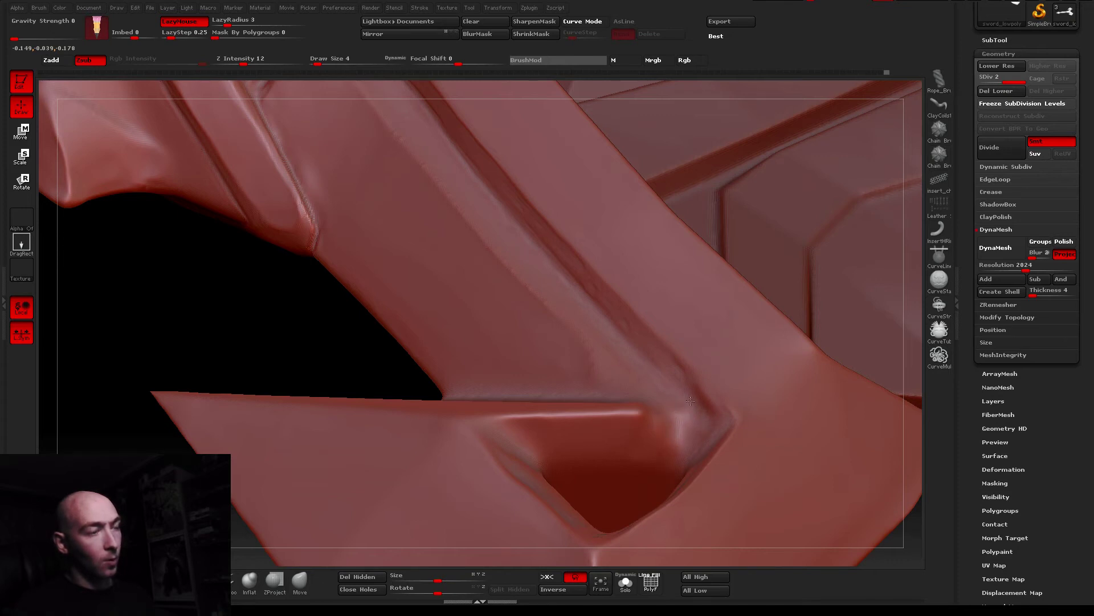
Pick the Inflat brush and orbit along the crossguard edge
{"action": "right_click_drag", "start_coordinate": [690, 400], "coordinate": [570, 433]}
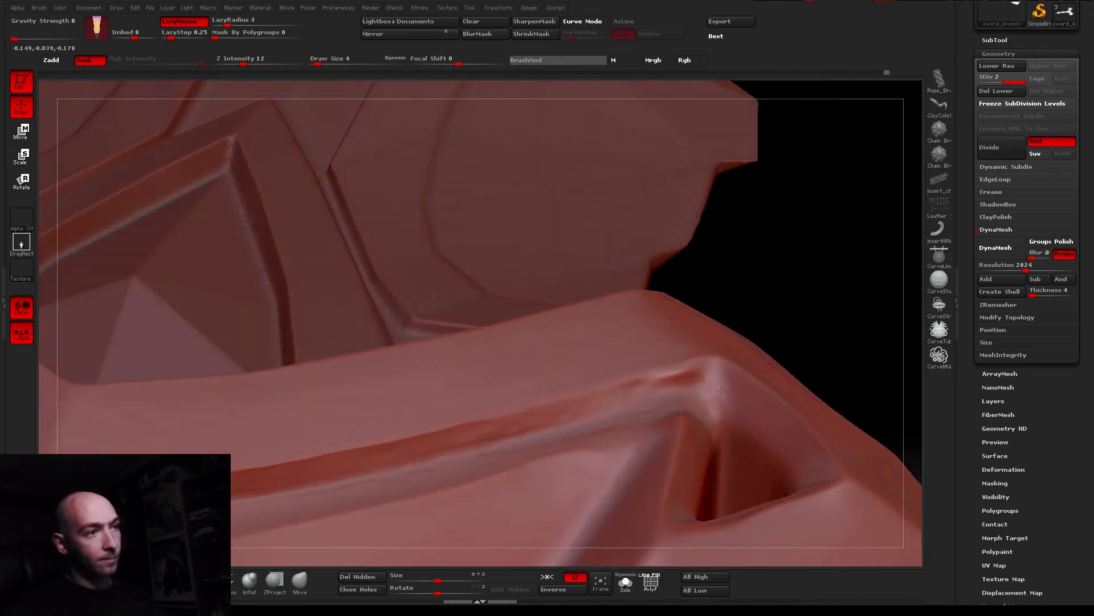
{"action": "left_click", "coordinate": [251, 584]}
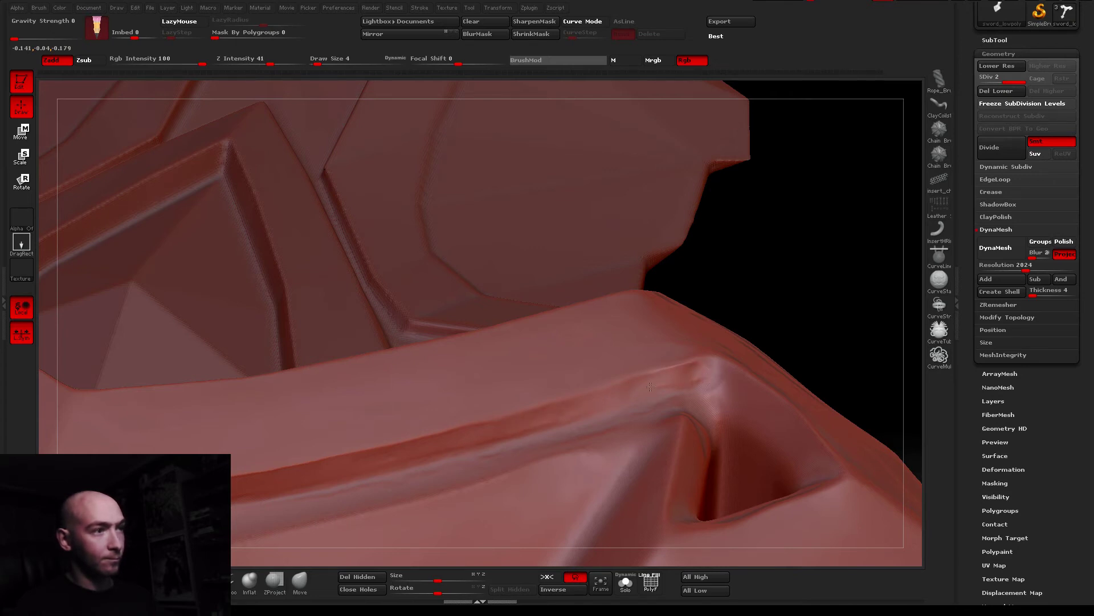
{"action": "right_click_drag", "start_coordinate": [646, 392], "coordinate": [713, 389]}
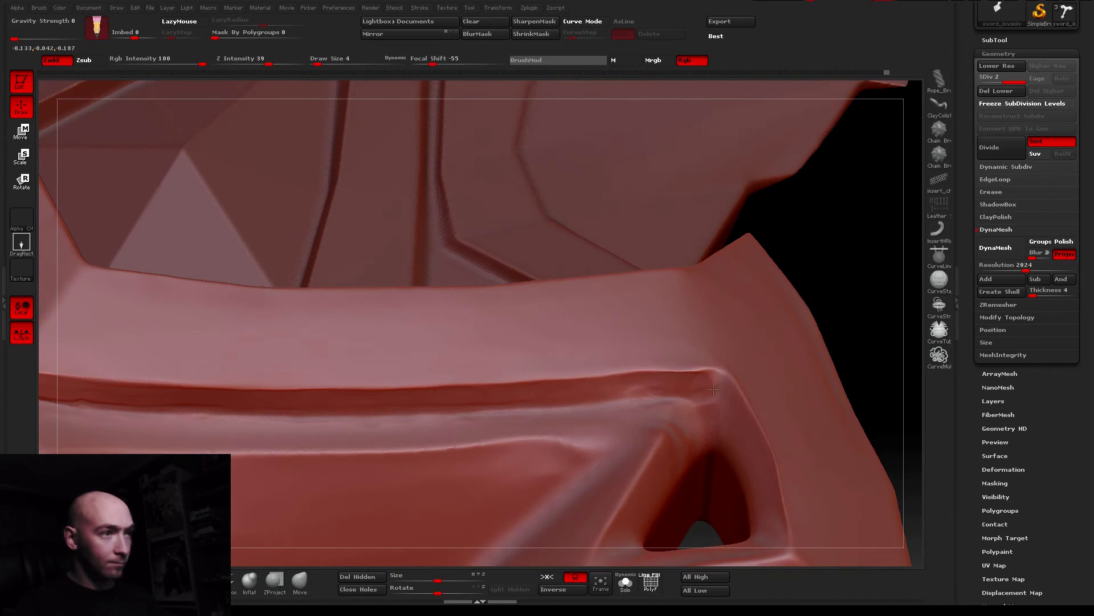
{"action": "mouse_move", "coordinate": [646, 393]}
{"action": "right_mouse_down"}
{"action": "mouse_move", "coordinate": [595, 373]}
{"action": "mouse_move", "coordinate": [709, 423]}
{"action": "right_mouse_up"}
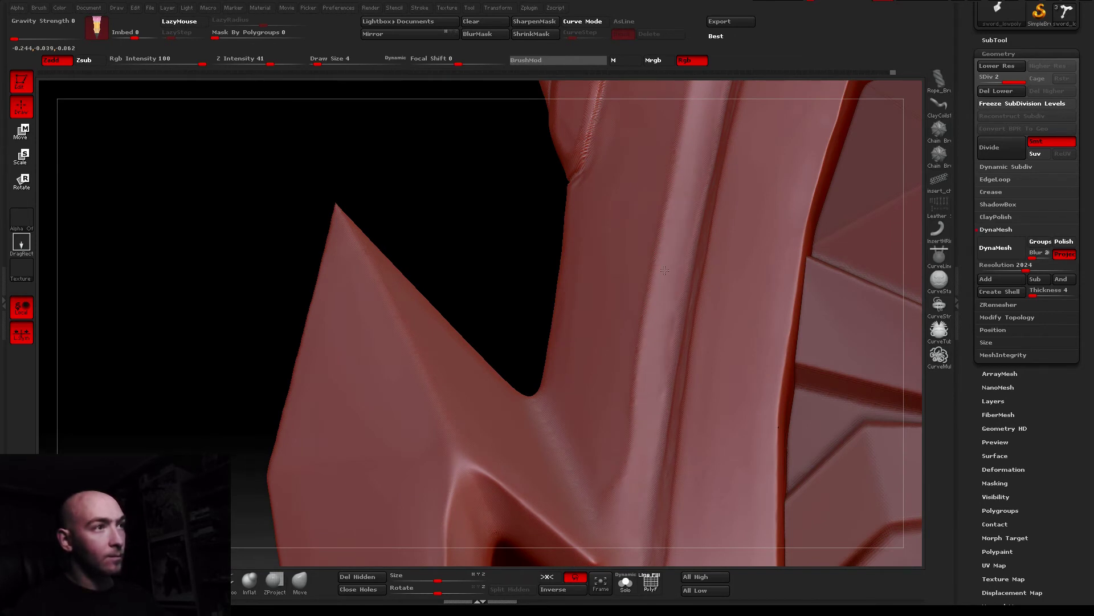
{"action": "right_click_drag", "start_coordinate": [652, 295], "coordinate": [472, 234]}
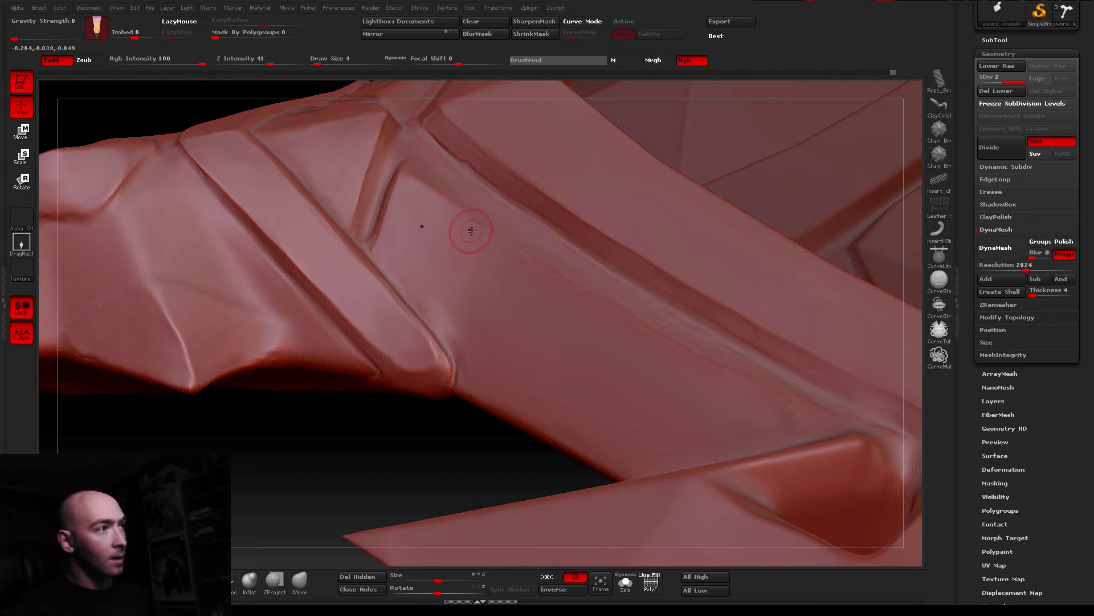
Set Draw Size to 5 and orbit back to the grip collar's panel lines
{"action": "left_click", "coordinate": [336, 59]}
{"action": "type", "text": "5"}
{"action": "key", "text": "Return"}
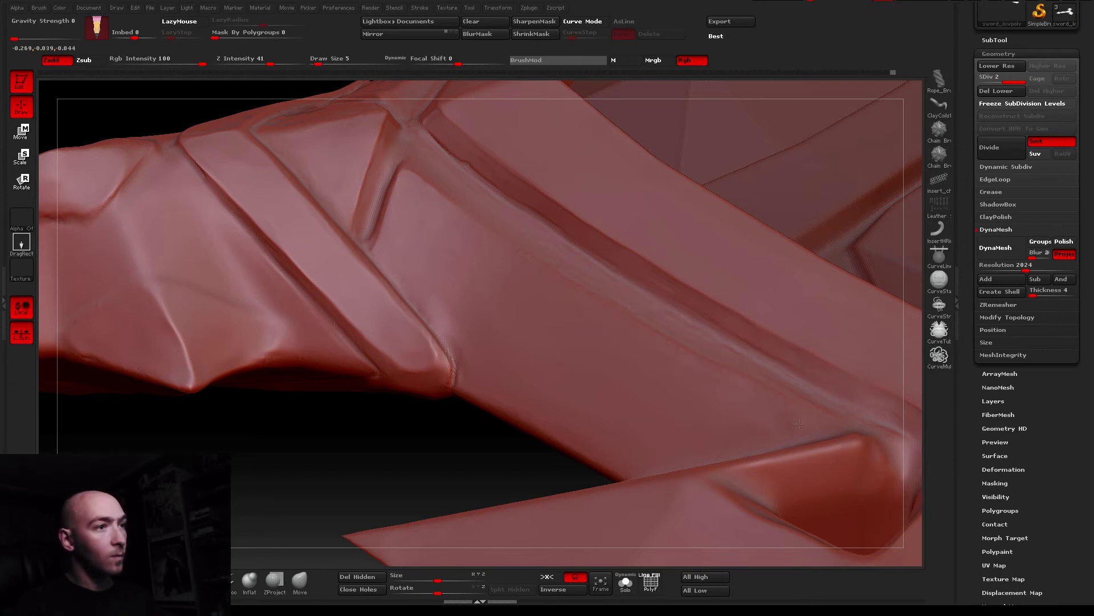
{"action": "mouse_move", "coordinate": [779, 396]}
{"action": "right_mouse_down"}
{"action": "mouse_move", "coordinate": [685, 340]}
{"action": "mouse_move", "coordinate": [635, 293]}
{"action": "mouse_move", "coordinate": [637, 308]}
{"action": "mouse_move", "coordinate": [523, 283]}
{"action": "mouse_move", "coordinate": [441, 280]}
{"action": "mouse_move", "coordinate": [497, 384]}
{"action": "mouse_move", "coordinate": [614, 449]}
{"action": "mouse_move", "coordinate": [505, 335]}
{"action": "mouse_move", "coordinate": [444, 375]}
{"action": "right_mouse_up"}
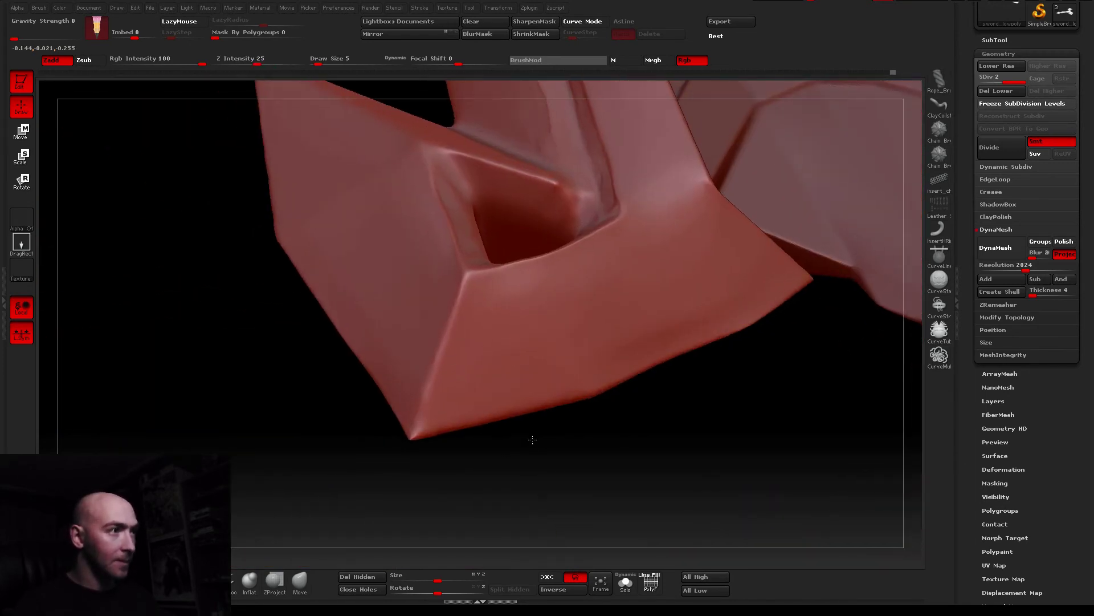
Set Draw Size to 4 while orbiting around the guard's triangular hole
{"action": "mouse_move", "coordinate": [423, 277]}
{"action": "right_mouse_down"}
{"action": "mouse_move", "coordinate": [441, 433]}
{"action": "mouse_move", "coordinate": [467, 419]}
{"action": "mouse_move", "coordinate": [373, 424]}
{"action": "right_mouse_up"}
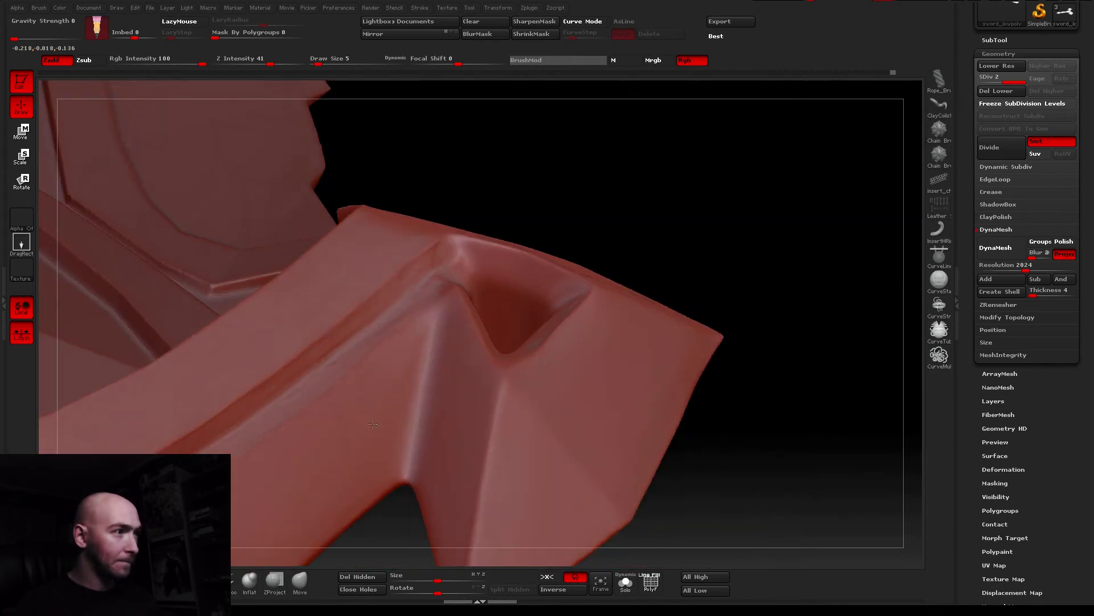
{"action": "key", "text": "1"}
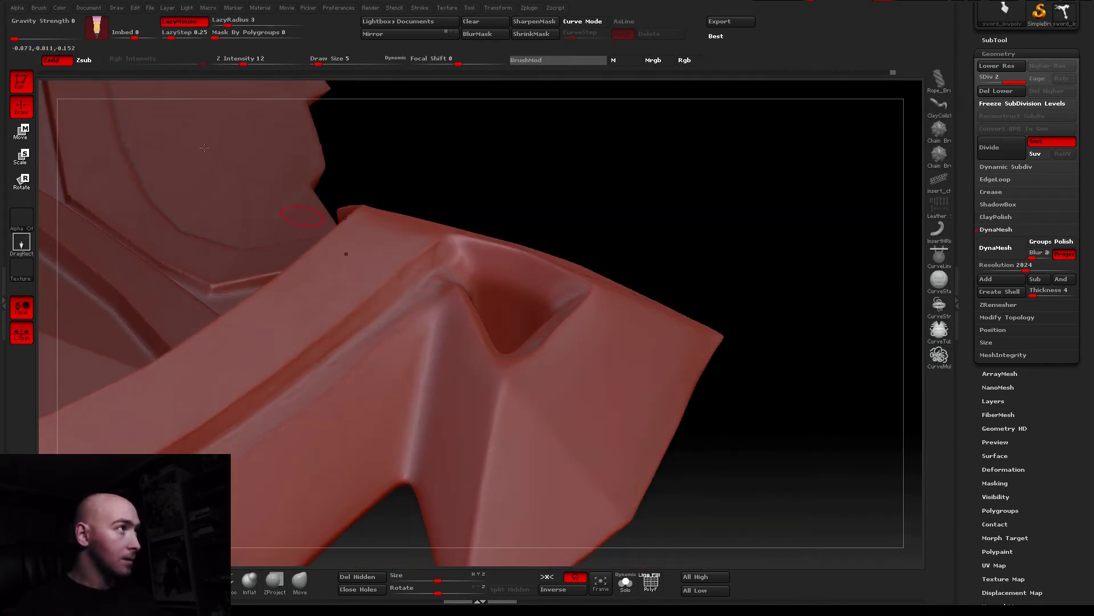
{"action": "right_click_drag", "start_coordinate": [302, 215], "coordinate": [334, 213]}
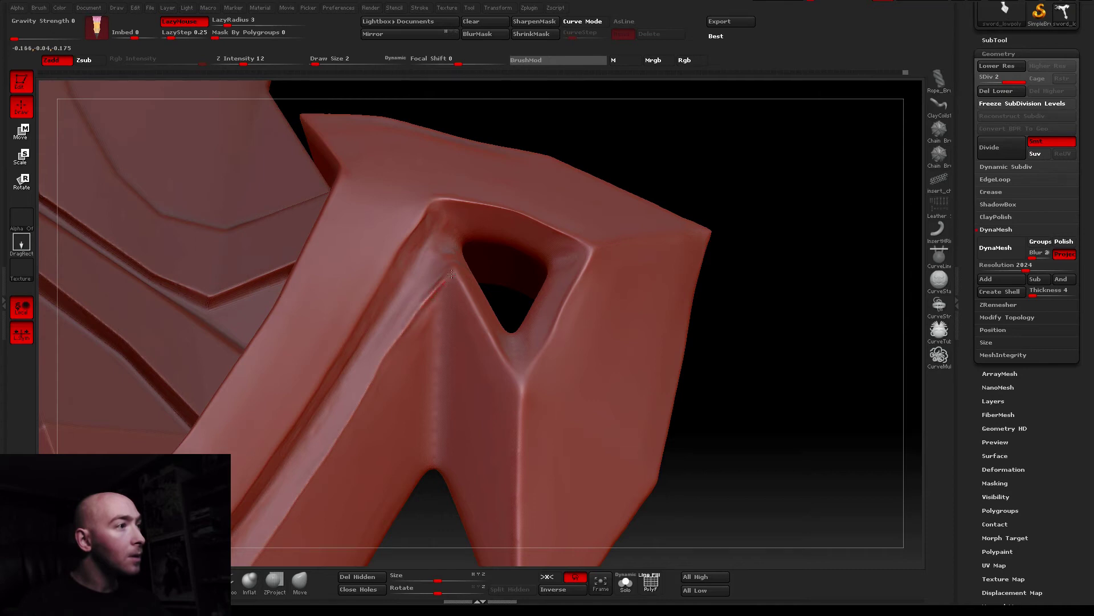
{"action": "right_click_drag", "start_coordinate": [390, 388], "coordinate": [361, 410]}
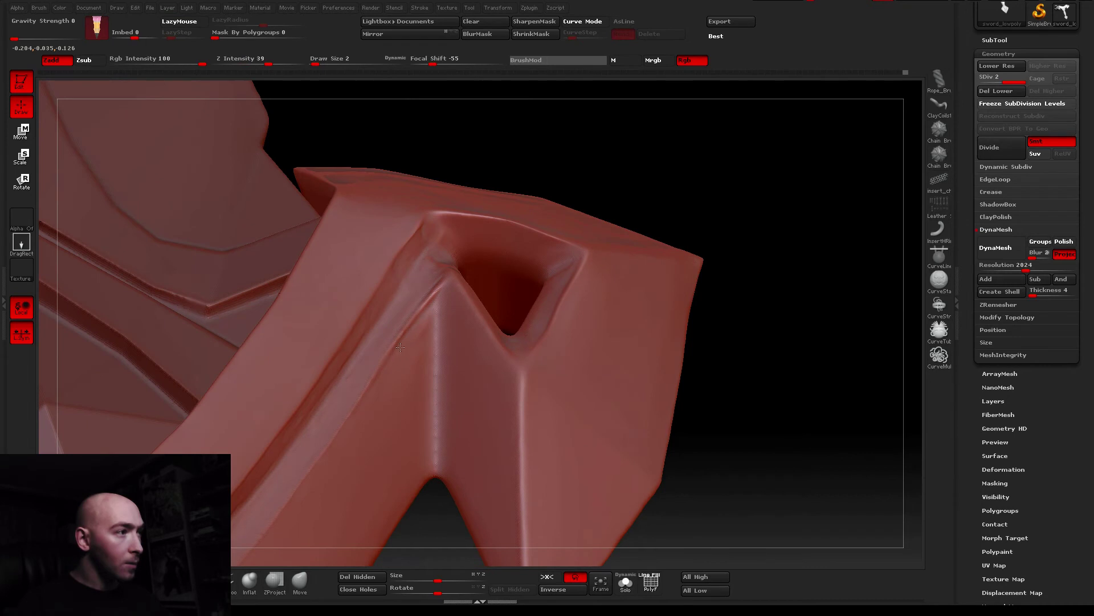
{"action": "key", "text": "s"}
{"action": "key", "text": "4"}
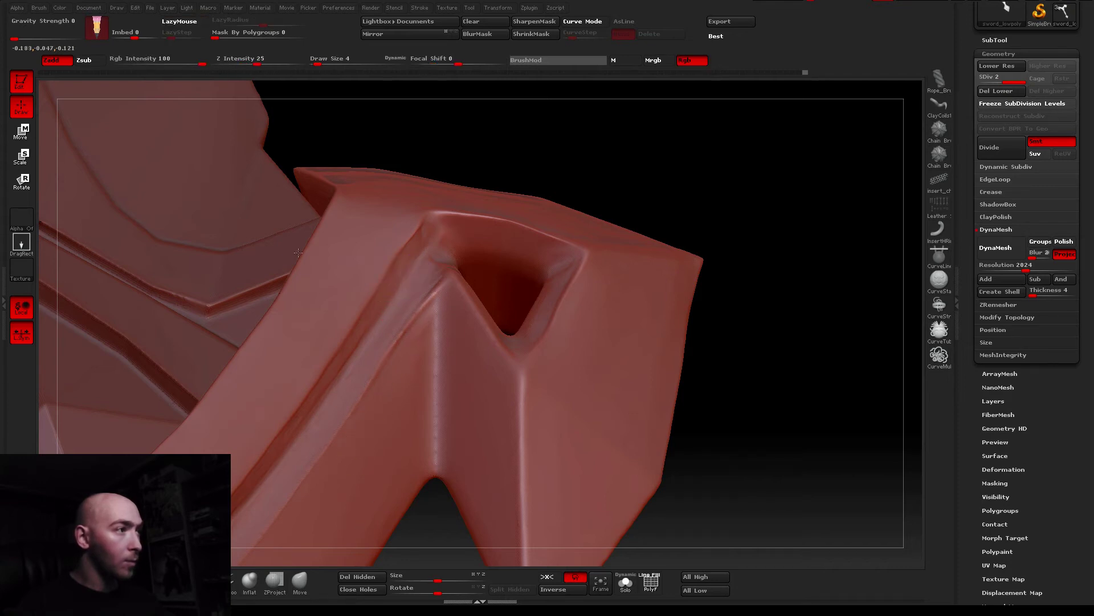
{"action": "right_click_drag", "start_coordinate": [298, 252], "coordinate": [424, 346]}
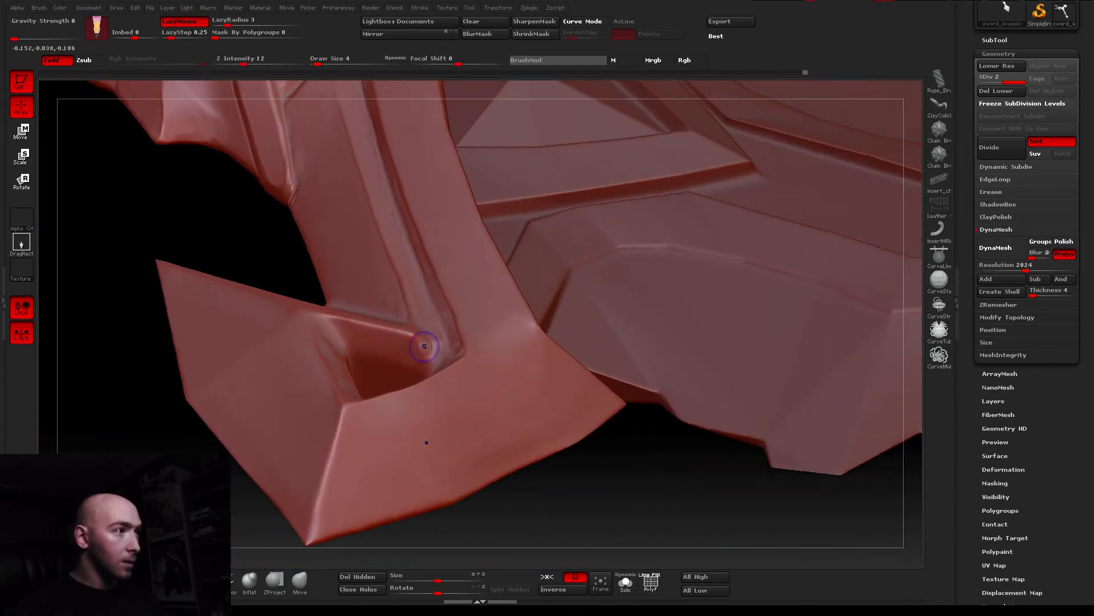
{"action": "mouse_move", "coordinate": [420, 277]}
{"action": "right_mouse_down", "text": "ctrl"}
{"action": "mouse_move", "coordinate": [376, 206]}
{"action": "mouse_move", "coordinate": [370, 223]}
{"action": "mouse_move", "coordinate": [428, 245]}
{"action": "mouse_move", "coordinate": [470, 303]}
{"action": "mouse_move", "coordinate": [493, 374]}
{"action": "mouse_move", "coordinate": [408, 332]}
{"action": "mouse_move", "coordinate": [415, 342]}
{"action": "right_mouse_up", "text": "ctrl"}
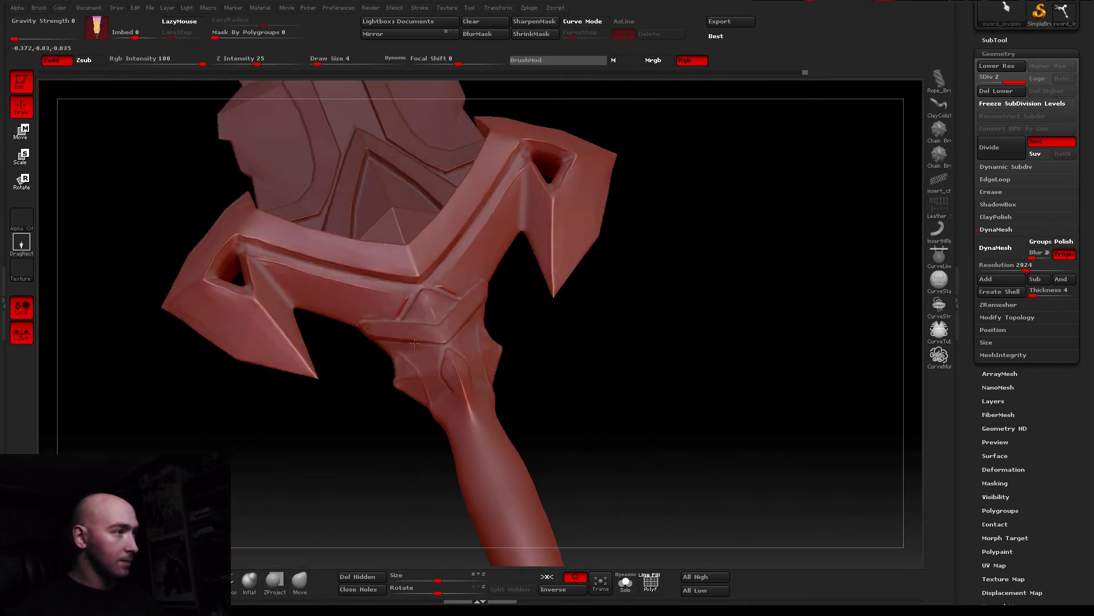
{"action": "mouse_move", "coordinate": [414, 342]}
{"action": "right_mouse_down"}
{"action": "mouse_move", "coordinate": [445, 344]}
{"action": "mouse_move", "coordinate": [433, 319]}
{"action": "mouse_move", "coordinate": [468, 308]}
{"action": "right_mouse_up"}
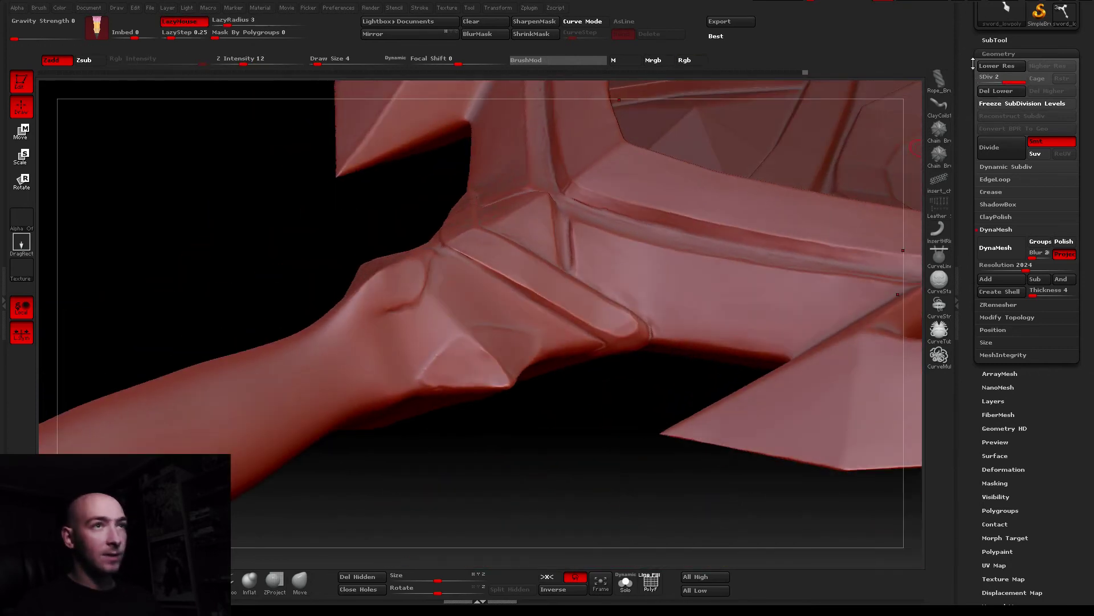
Save the sword over sword_lowpoly1.ZTL, confirming the overwrite
{"action": "left_click_drag", "start_coordinate": [973, 64], "coordinate": [973, 195]}
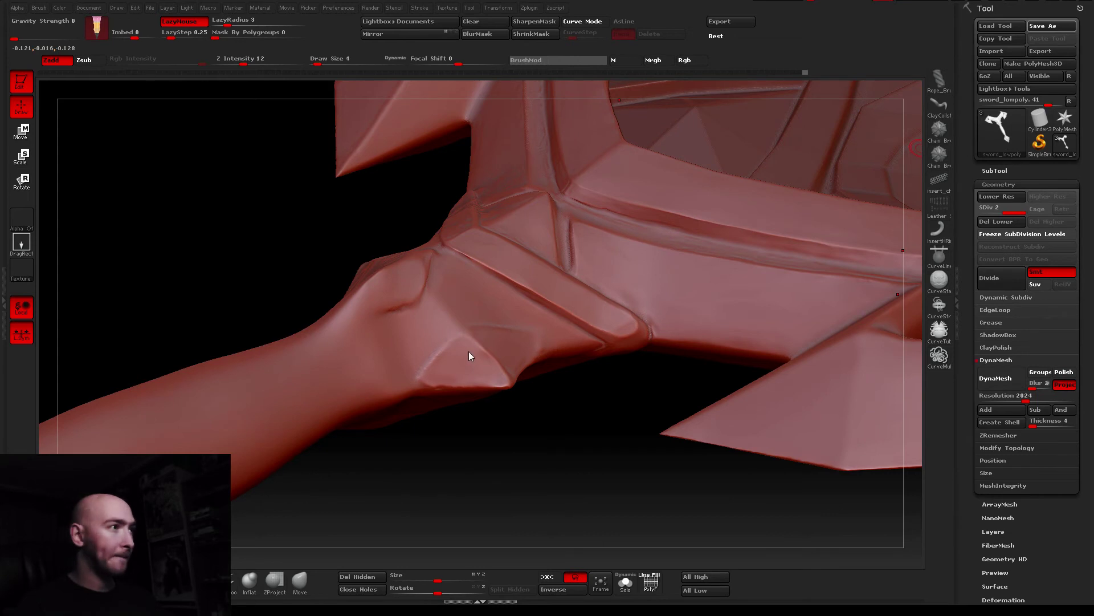
{"action": "key", "text": "ctrl+s"}
{"action": "left_click", "coordinate": [451, 278]}
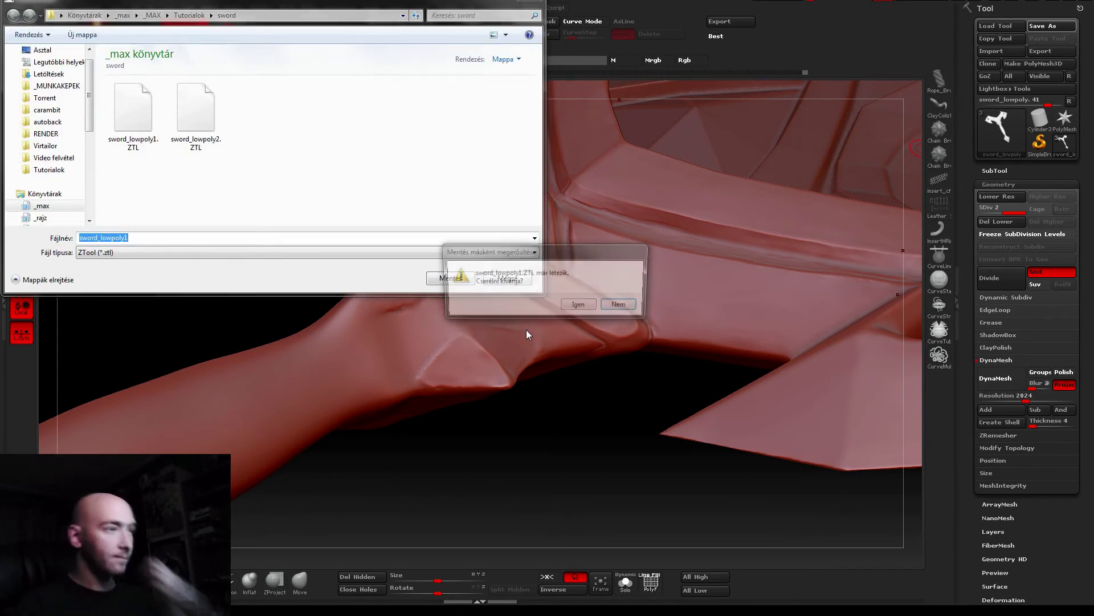
{"action": "left_click", "coordinate": [575, 308]}
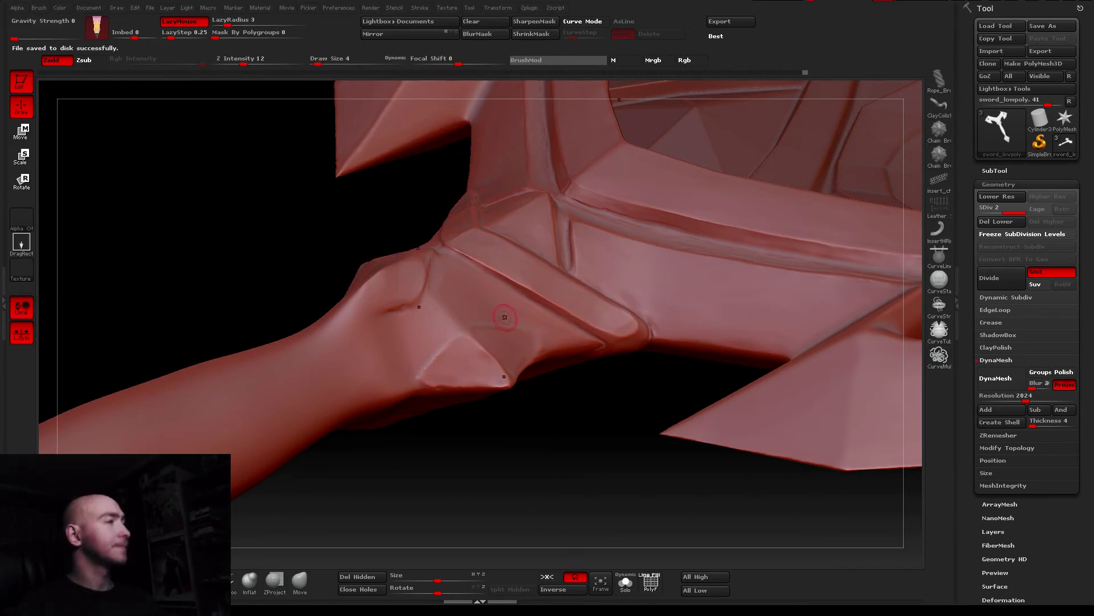
Zoom in on the grip collar and set the brush to Zsub with Draw Size 2
{"action": "right_click_drag", "start_coordinate": [505, 317], "coordinate": [441, 335]}
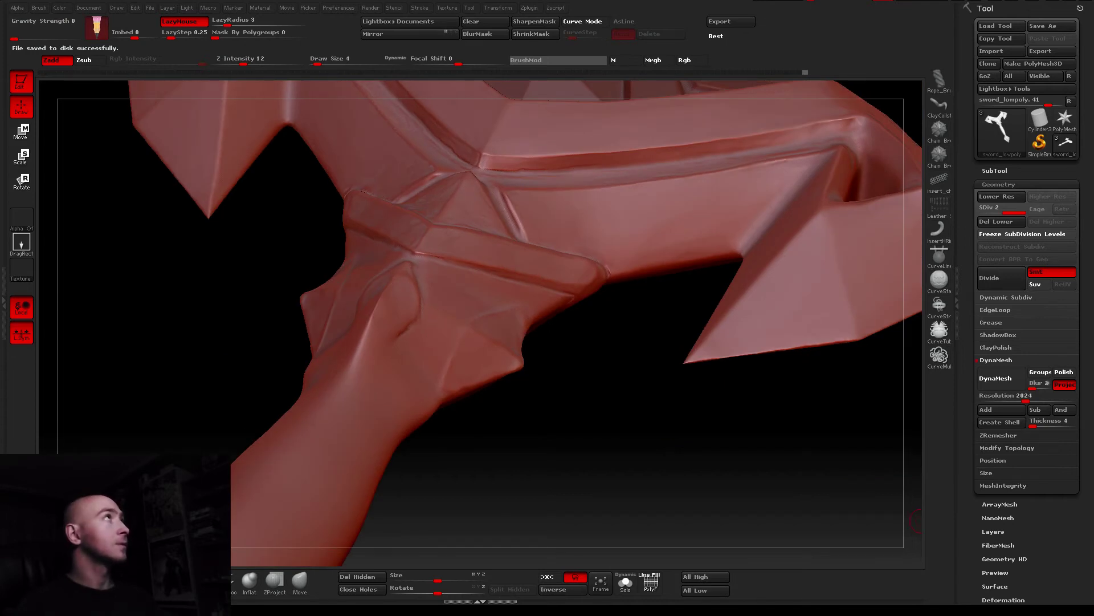
{"action": "right_click_drag", "start_coordinate": [456, 351], "coordinate": [414, 336]}
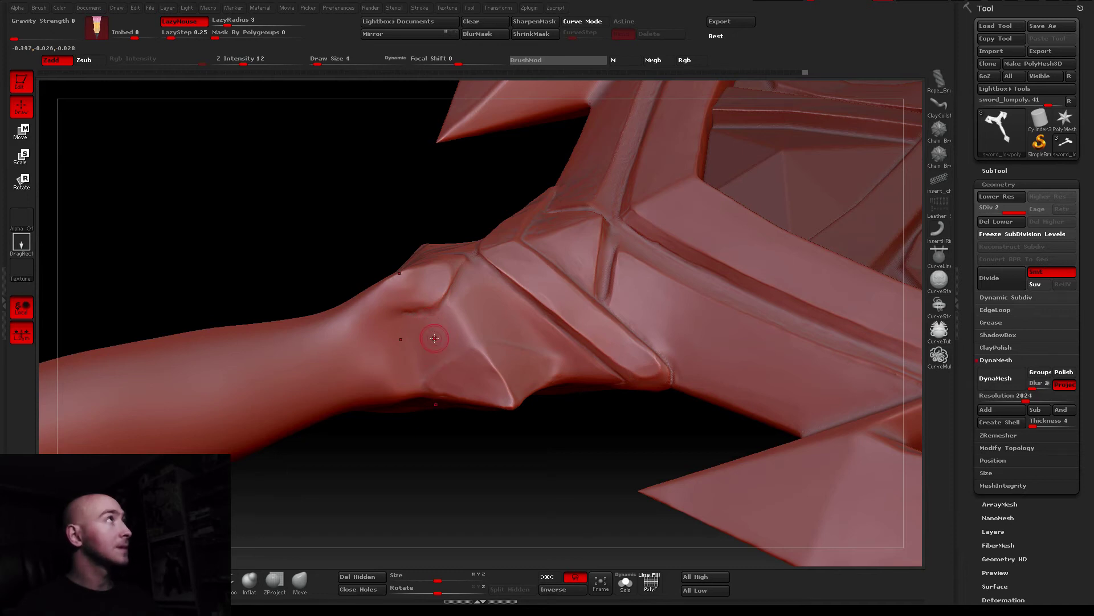
{"action": "mouse_move", "coordinate": [436, 353]}
{"action": "right_mouse_down"}
{"action": "mouse_move", "coordinate": [467, 376]}
{"action": "mouse_move", "coordinate": [443, 313]}
{"action": "right_mouse_up"}
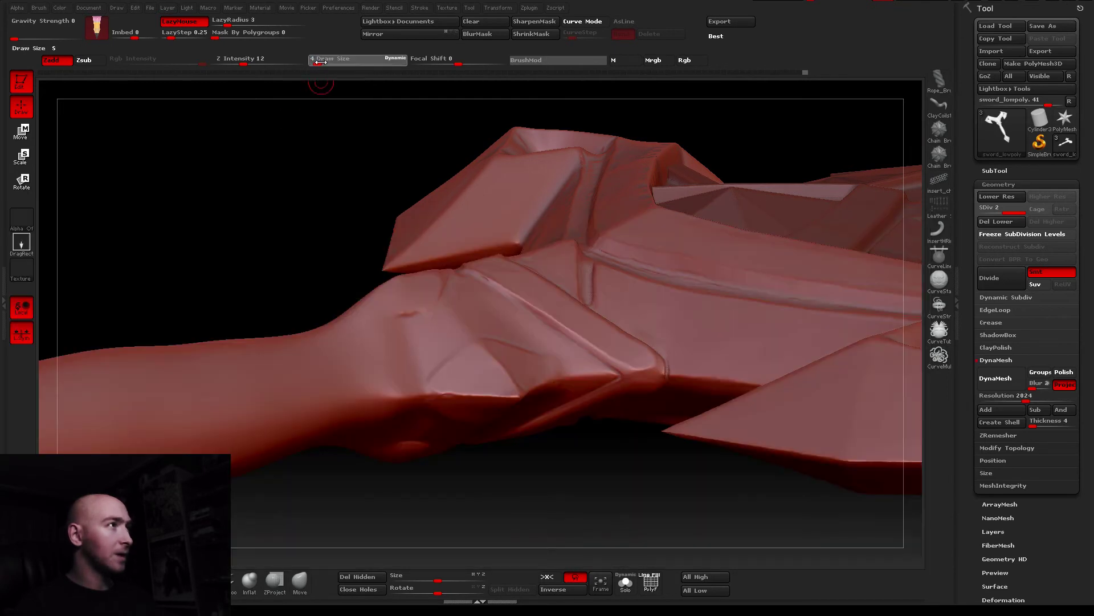
{"action": "mouse_move", "coordinate": [298, 97]}
{"action": "right_mouse_down"}
{"action": "mouse_move", "coordinate": [411, 395]}
{"action": "mouse_move", "coordinate": [445, 366]}
{"action": "right_mouse_up"}
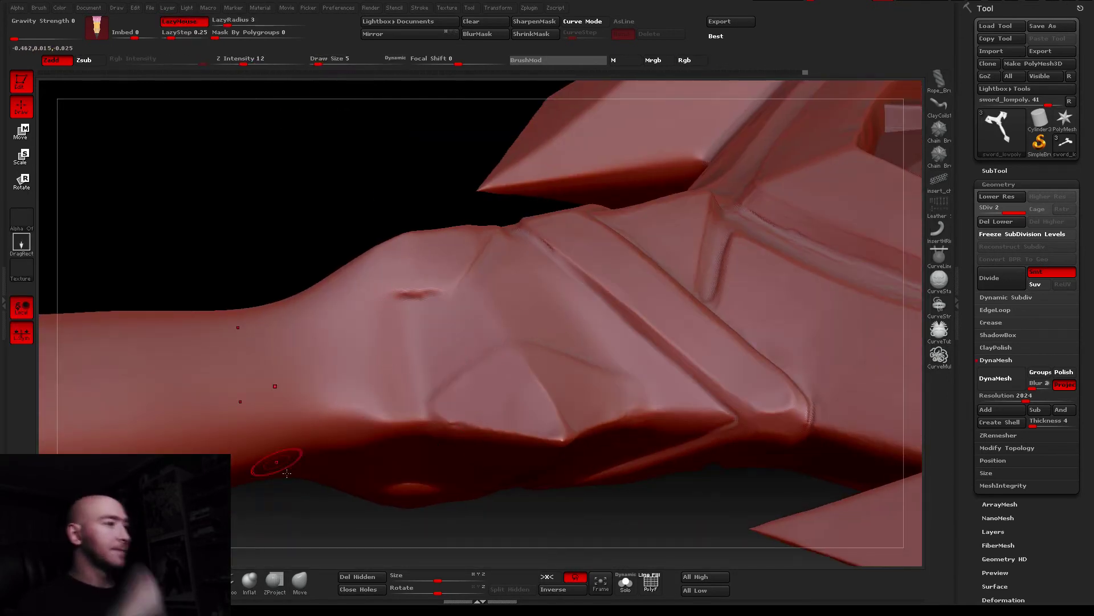
{"action": "left_click", "coordinate": [102, 63]}
{"action": "left_click_drag", "start_coordinate": [318, 64], "coordinate": [314, 63]}
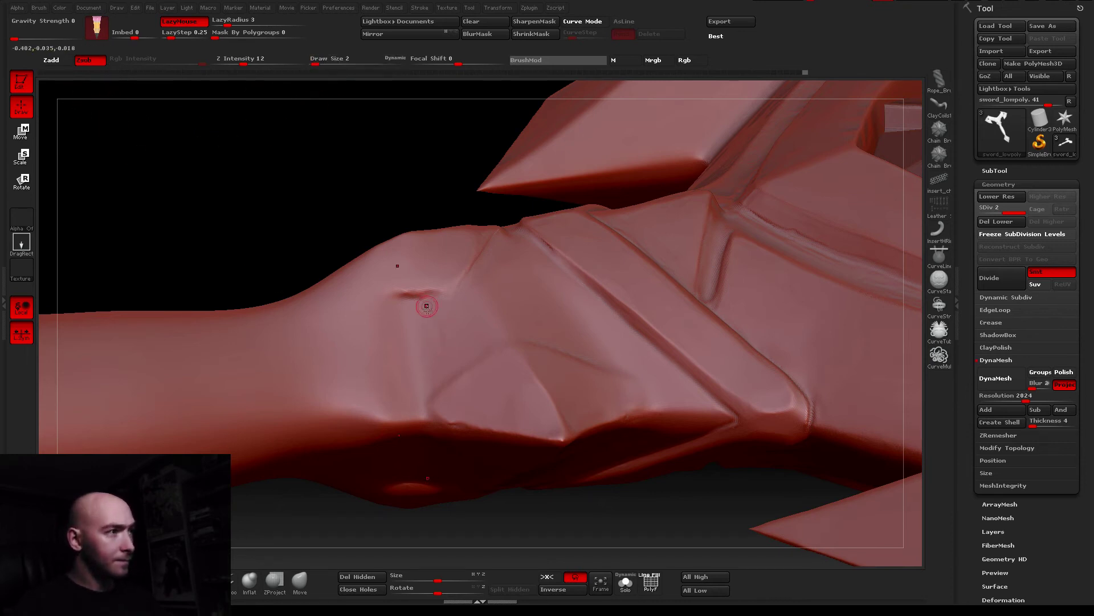
Carve short diagonal grooves across the grip collar
{"action": "left_click_drag", "start_coordinate": [427, 297], "coordinate": [453, 371]}
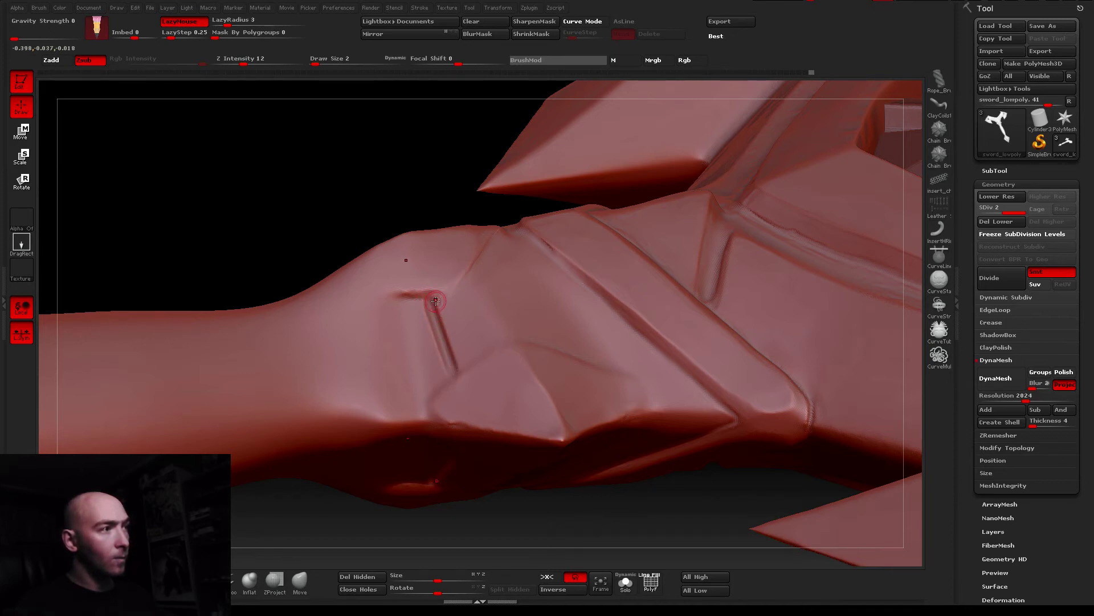
{"action": "left_click_drag", "start_coordinate": [435, 313], "coordinate": [451, 369]}
{"action": "mouse_move", "coordinate": [448, 363]}
{"action": "right_mouse_down"}
{"action": "mouse_move", "coordinate": [403, 283]}
{"action": "mouse_move", "coordinate": [329, 291]}
{"action": "right_mouse_up"}
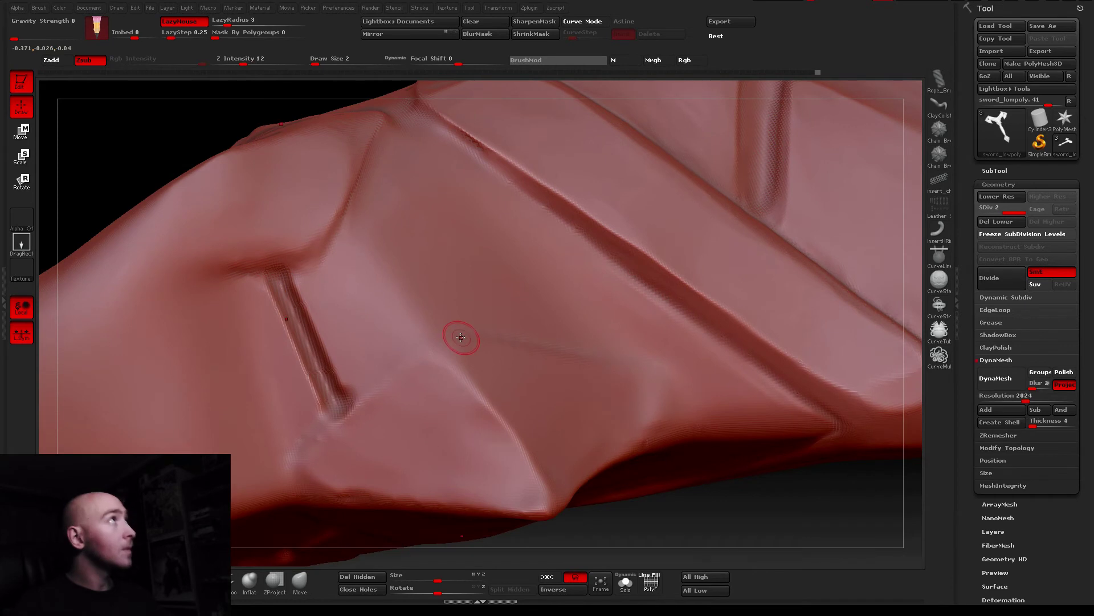
{"action": "right_click_drag", "start_coordinate": [460, 336], "coordinate": [345, 430]}
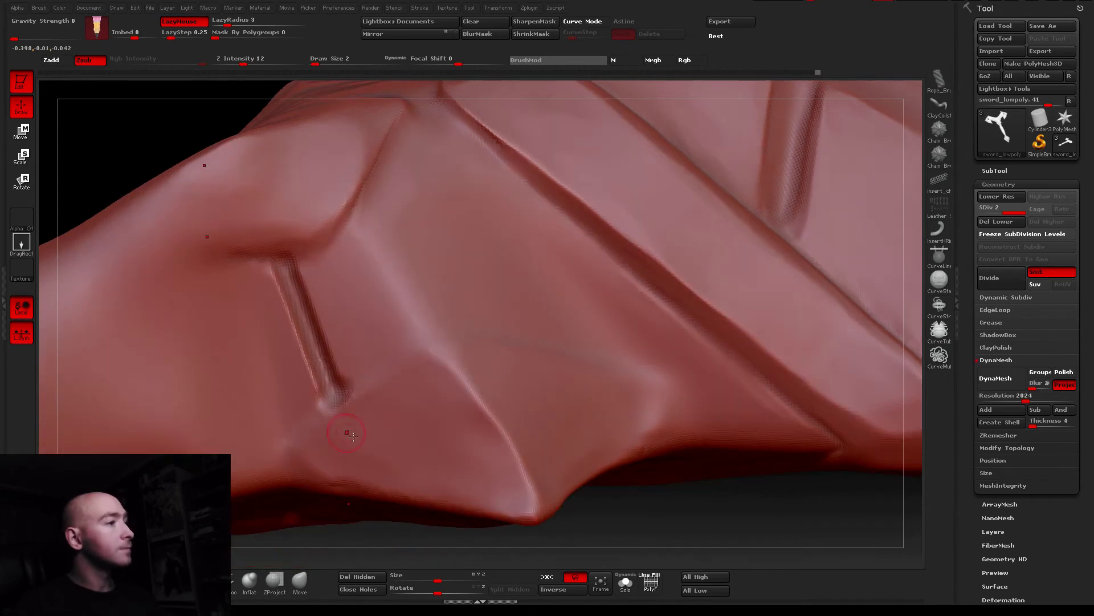
{"action": "left_click_drag", "start_coordinate": [345, 384], "coordinate": [350, 380]}
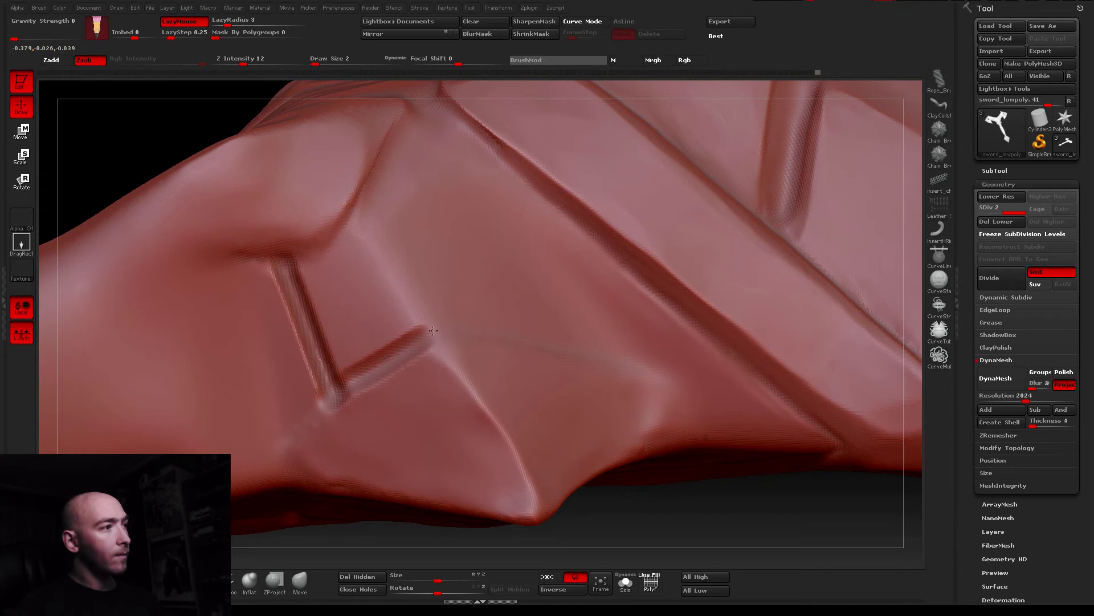
{"action": "right_click_drag", "start_coordinate": [439, 329], "coordinate": [519, 347]}
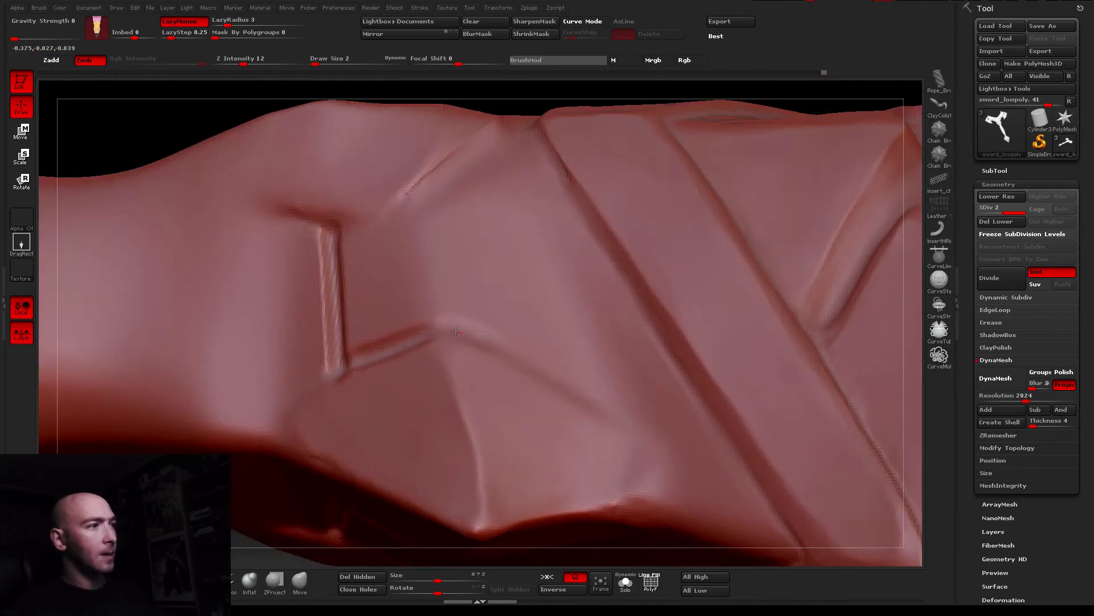
Raise Z Intensity to 23, extend the groove down-right, and undo the stray branch
{"action": "left_click_drag", "start_coordinate": [243, 64], "coordinate": [255, 64]}
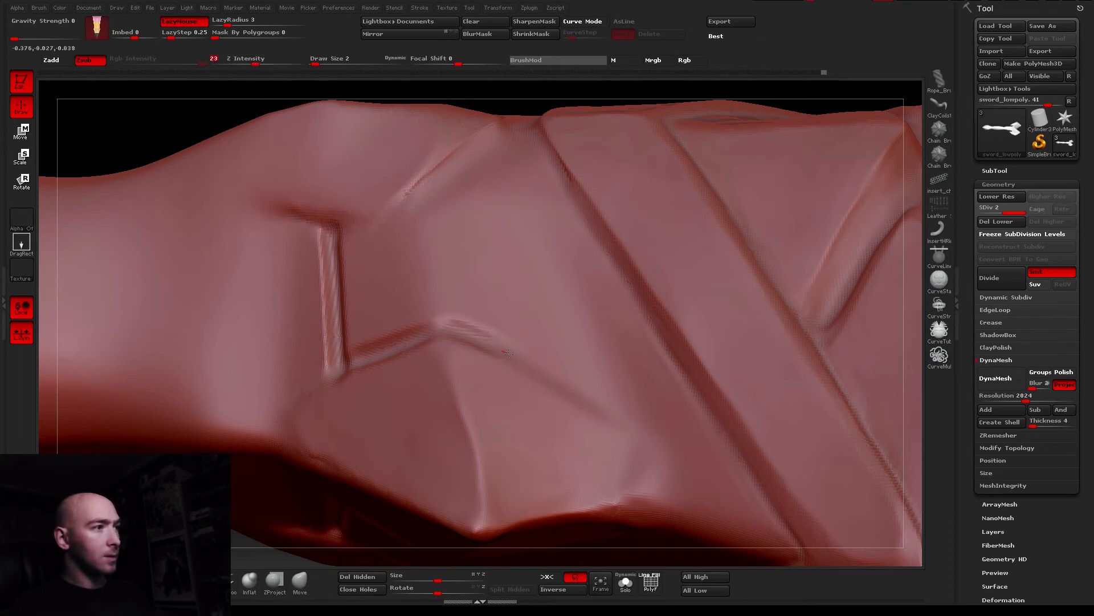
{"action": "mouse_move", "coordinate": [431, 328]}
{"action": "left_mouse_down"}
{"action": "mouse_move", "coordinate": [540, 367]}
{"action": "mouse_move", "coordinate": [686, 489]}
{"action": "left_mouse_up"}
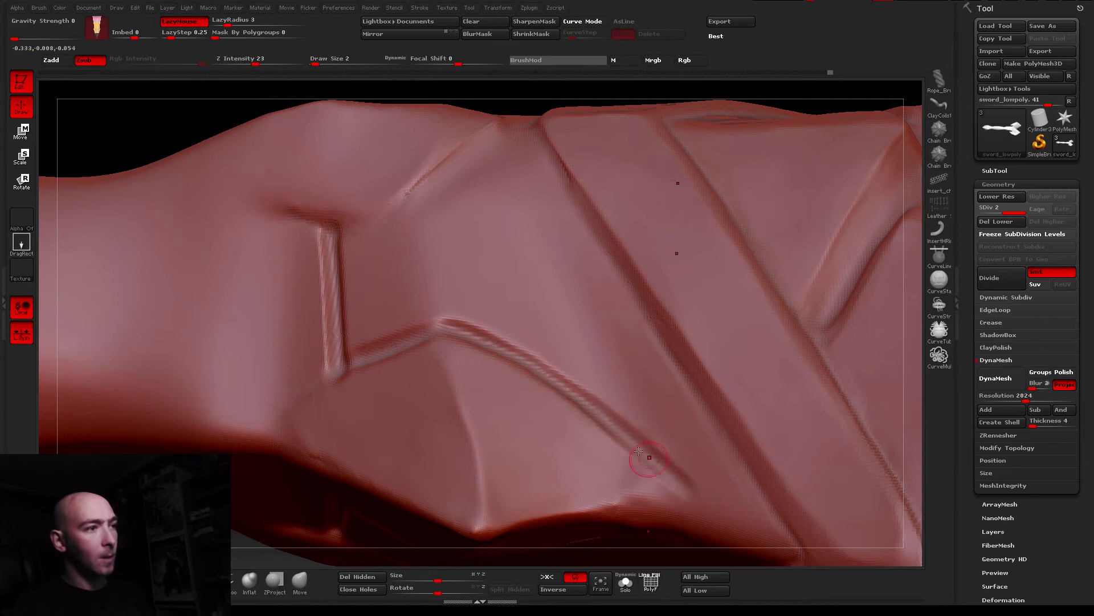
{"action": "right_click_drag", "start_coordinate": [462, 311], "coordinate": [507, 362]}
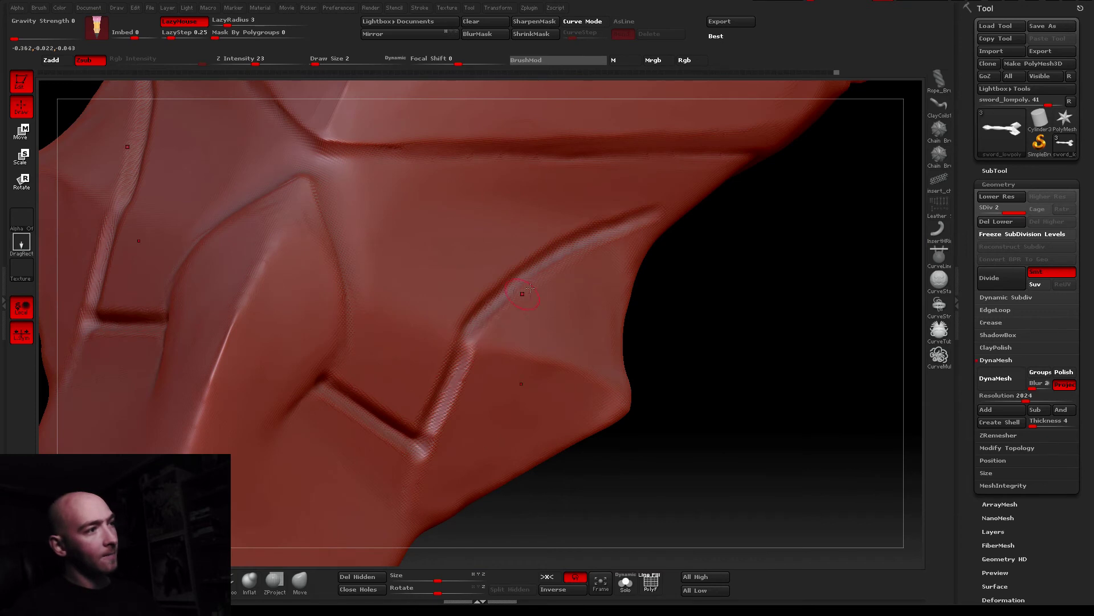
{"action": "key", "text": "ctrl"}
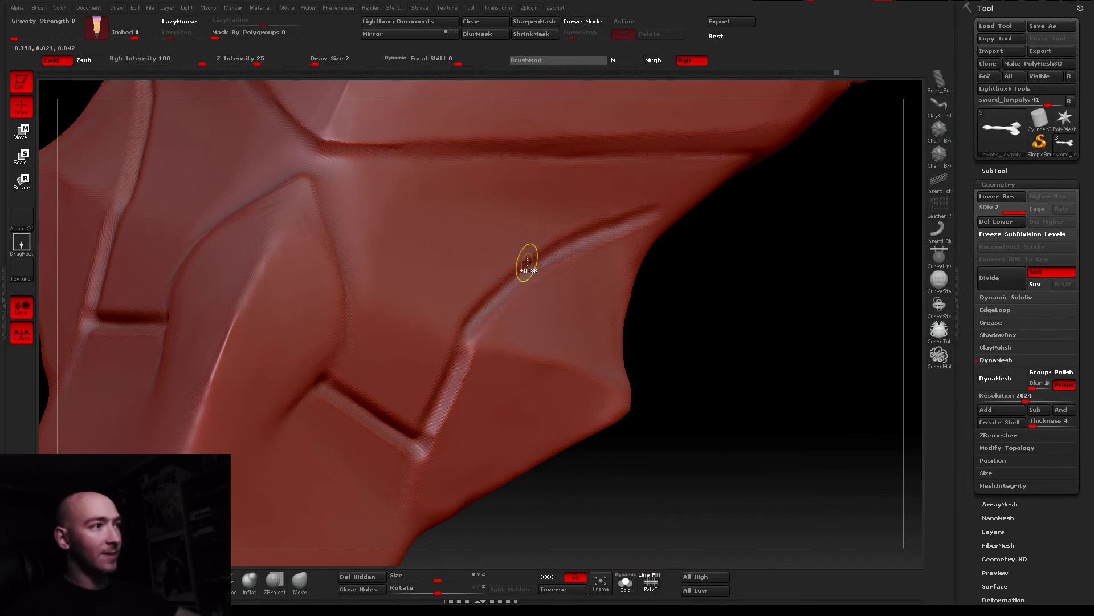
{"action": "key", "text": "ctrl+z"}
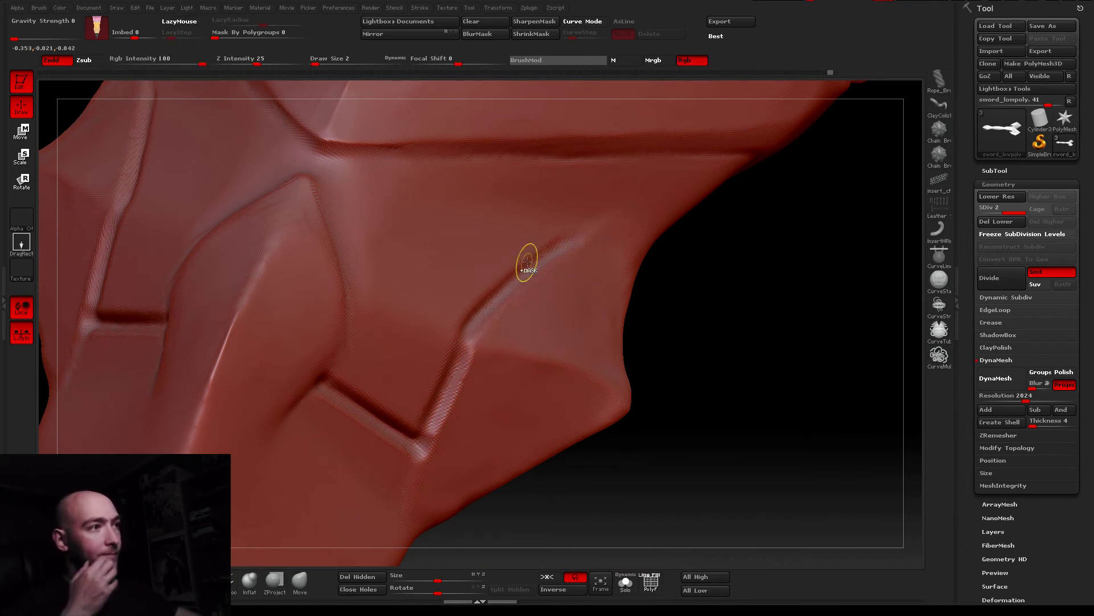
{"action": "key", "text": "ctrl+z"}
Lay a short curve along the crossguard groove and orbit around to check it
{"action": "right_click_drag", "start_coordinate": [527, 263], "coordinate": [428, 321]}
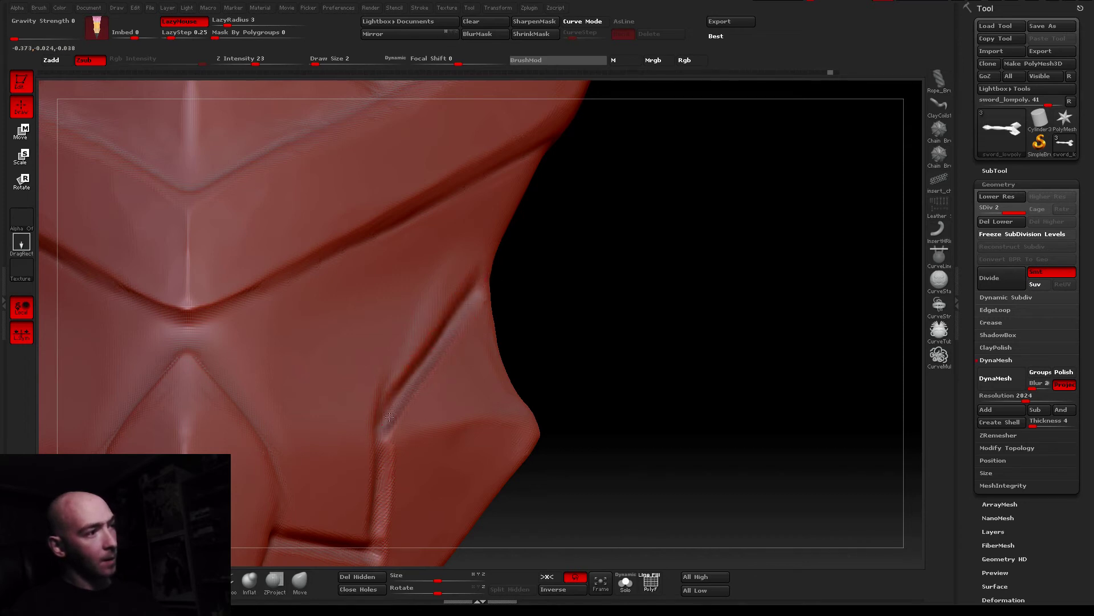
{"action": "mouse_move", "coordinate": [416, 450]}
{"action": "right_mouse_down"}
{"action": "mouse_move", "coordinate": [411, 367]}
{"action": "mouse_move", "coordinate": [586, 371]}
{"action": "right_mouse_up"}
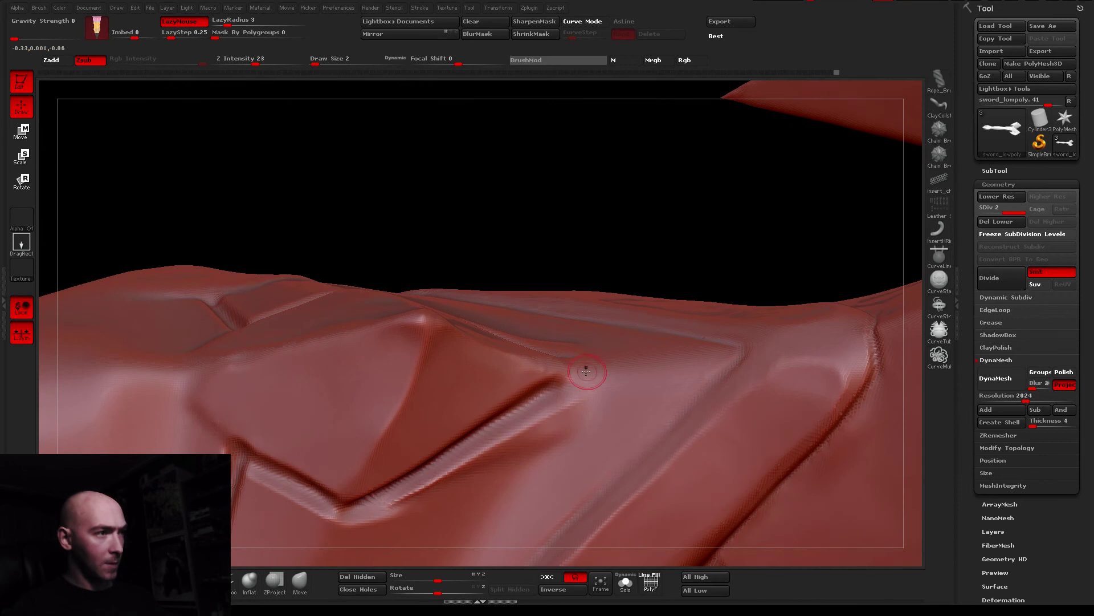
{"action": "left_click_drag", "start_coordinate": [574, 360], "coordinate": [575, 383]}
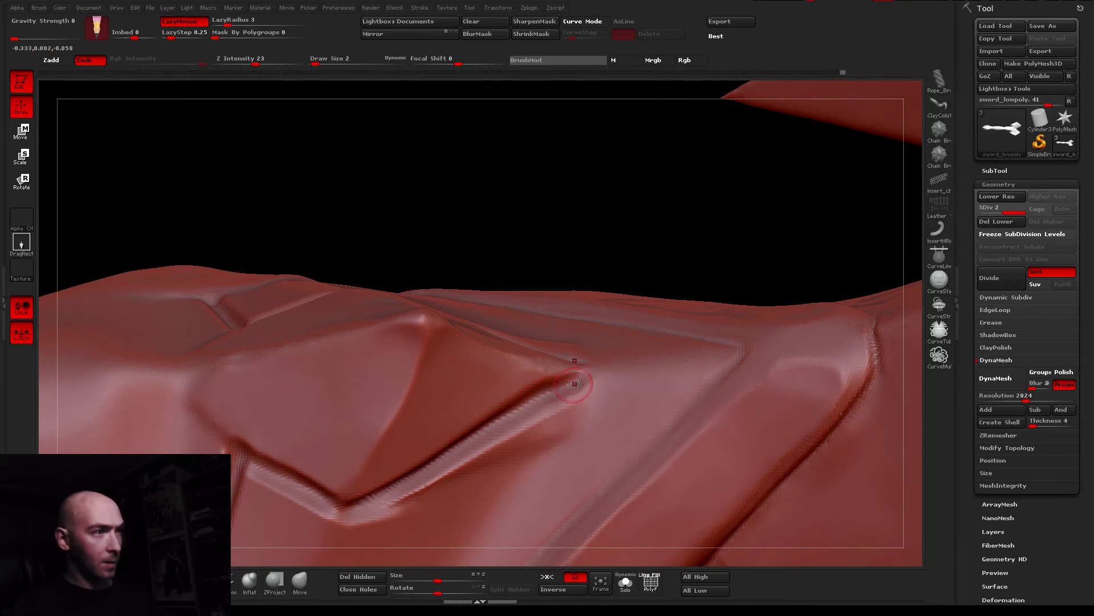
{"action": "right_click_drag", "start_coordinate": [568, 454], "coordinate": [545, 417]}
{"action": "mouse_move", "coordinate": [535, 374]}
{"action": "right_mouse_down"}
{"action": "mouse_move", "coordinate": [457, 403]}
{"action": "mouse_move", "coordinate": [371, 410]}
{"action": "right_mouse_up"}
{"action": "mouse_move", "coordinate": [396, 460]}
{"action": "right_mouse_down"}
{"action": "mouse_move", "coordinate": [371, 327]}
{"action": "mouse_move", "coordinate": [343, 316]}
{"action": "mouse_move", "coordinate": [325, 329]}
{"action": "mouse_move", "coordinate": [316, 111]}
{"action": "mouse_move", "coordinate": [454, 211]}
{"action": "mouse_move", "coordinate": [465, 323]}
{"action": "mouse_move", "coordinate": [435, 433]}
{"action": "right_mouse_up"}
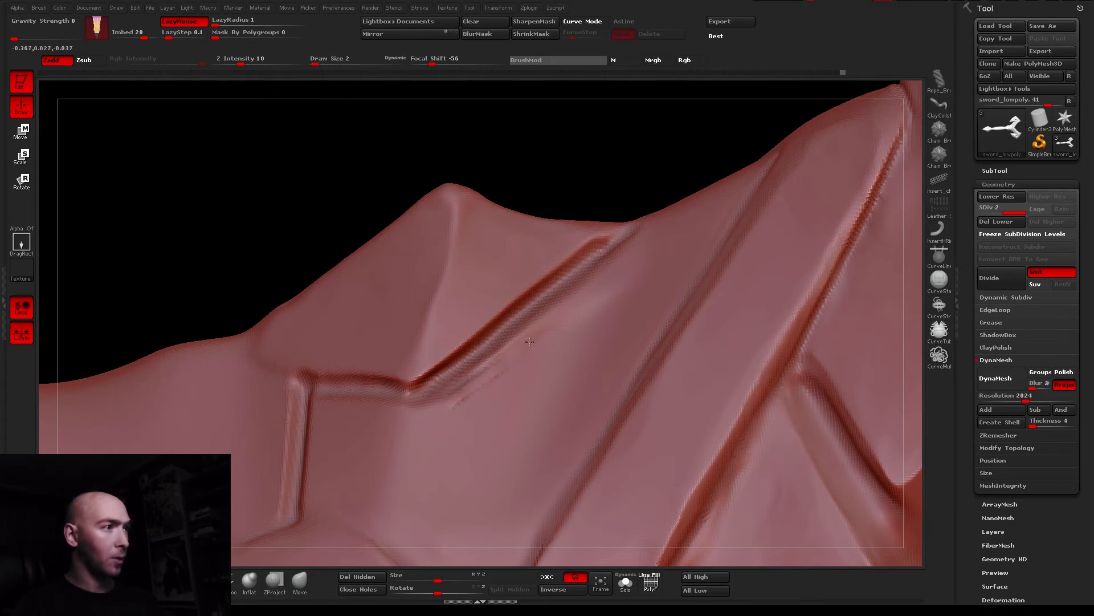
{"action": "right_click_drag", "start_coordinate": [448, 397], "coordinate": [434, 407]}
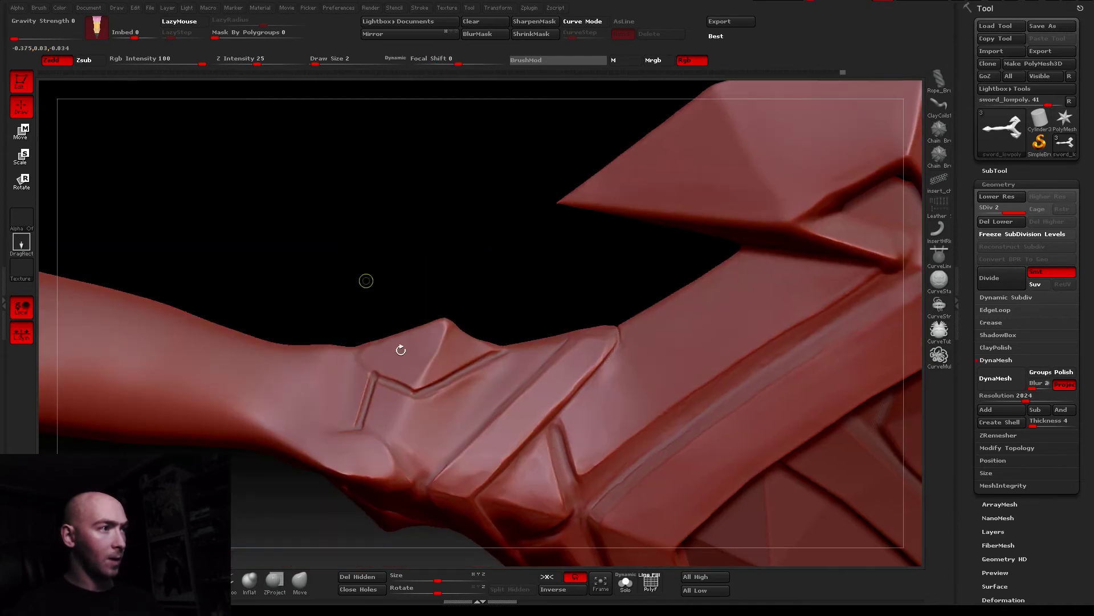
{"action": "mouse_move", "coordinate": [374, 323]}
{"action": "right_mouse_down"}
{"action": "mouse_move", "coordinate": [441, 347]}
{"action": "mouse_move", "coordinate": [513, 353]}
{"action": "mouse_move", "coordinate": [366, 423]}
{"action": "mouse_move", "coordinate": [487, 378]}
{"action": "mouse_move", "coordinate": [503, 294]}
{"action": "right_mouse_up"}
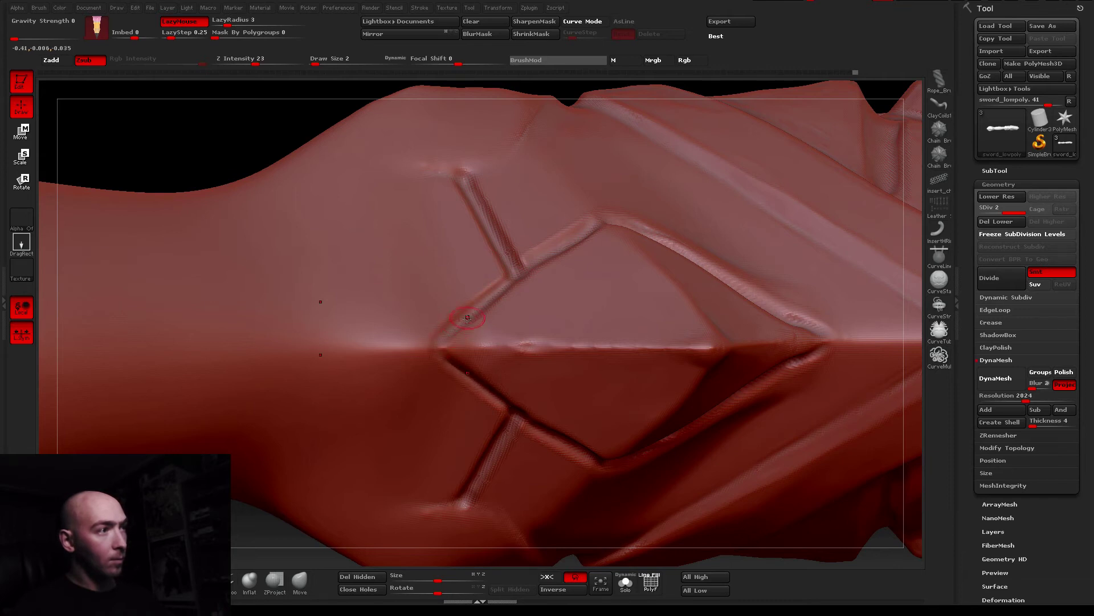
{"action": "right_click_drag", "start_coordinate": [493, 311], "coordinate": [399, 319]}
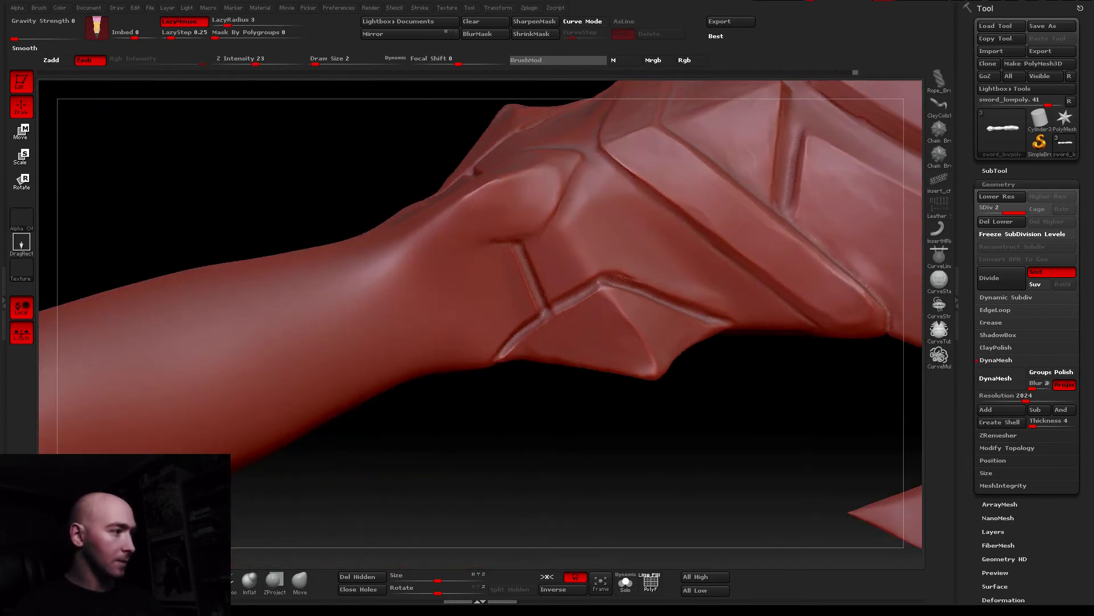
Pick a new brush and set it to Zsub with Draw Size 8
{"action": "left_click", "coordinate": [299, 580]}
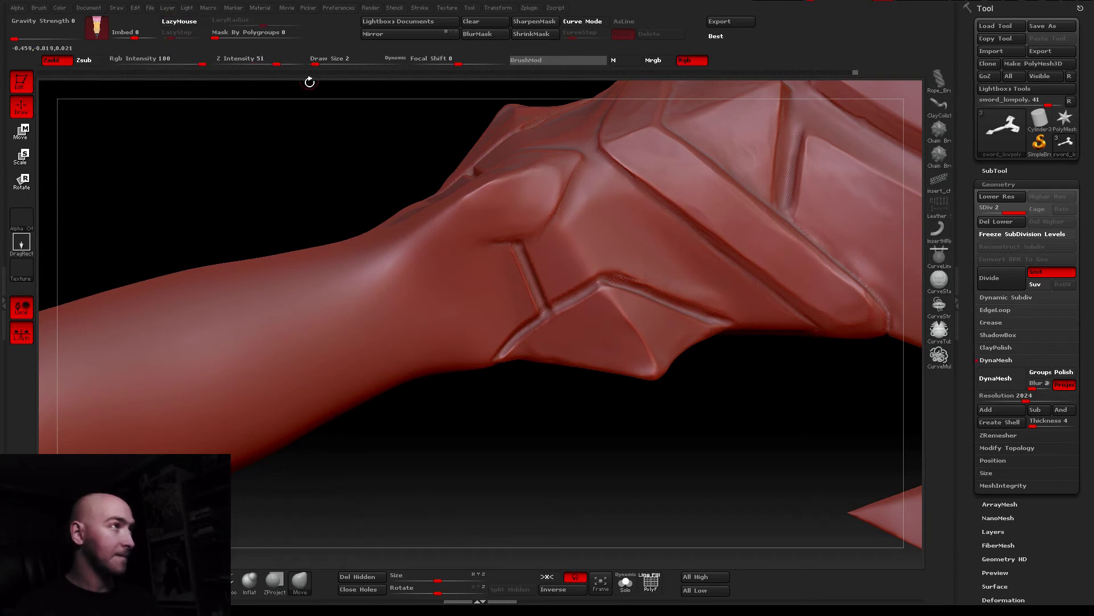
{"action": "left_click_drag", "start_coordinate": [315, 63], "coordinate": [326, 63]}
{"action": "mouse_move", "coordinate": [399, 319]}
{"action": "right_mouse_down"}
{"action": "mouse_move", "coordinate": [516, 364]}
{"action": "mouse_move", "coordinate": [502, 235]}
{"action": "mouse_move", "coordinate": [393, 294]}
{"action": "right_mouse_up"}
{"action": "left_click", "coordinate": [84, 59]}
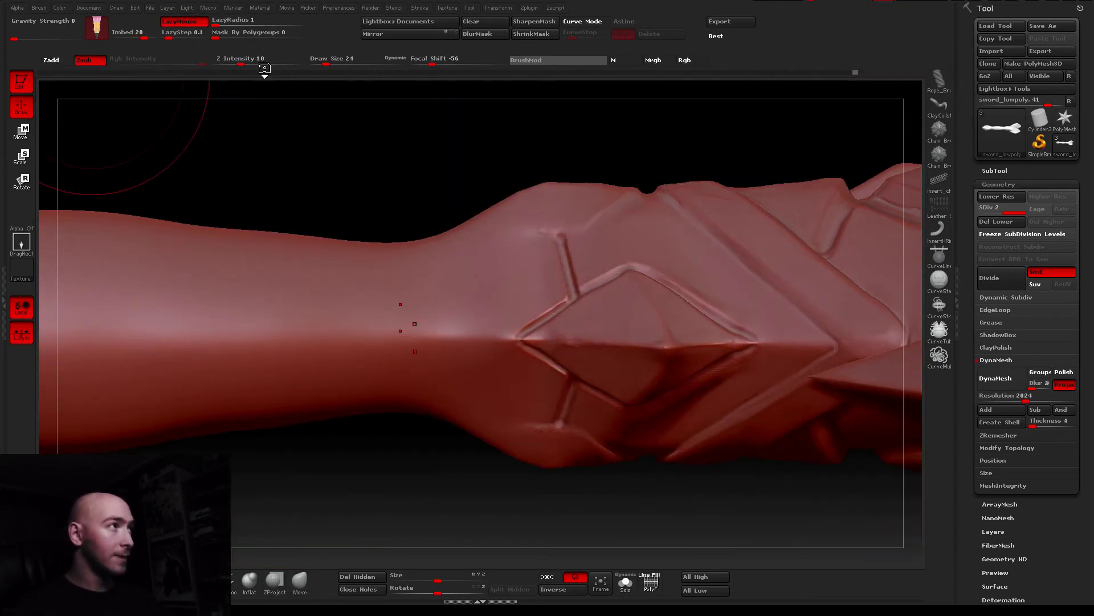
{"action": "left_click_drag", "start_coordinate": [326, 64], "coordinate": [320, 65]}
{"action": "right_click_drag", "start_coordinate": [456, 285], "coordinate": [477, 276]}
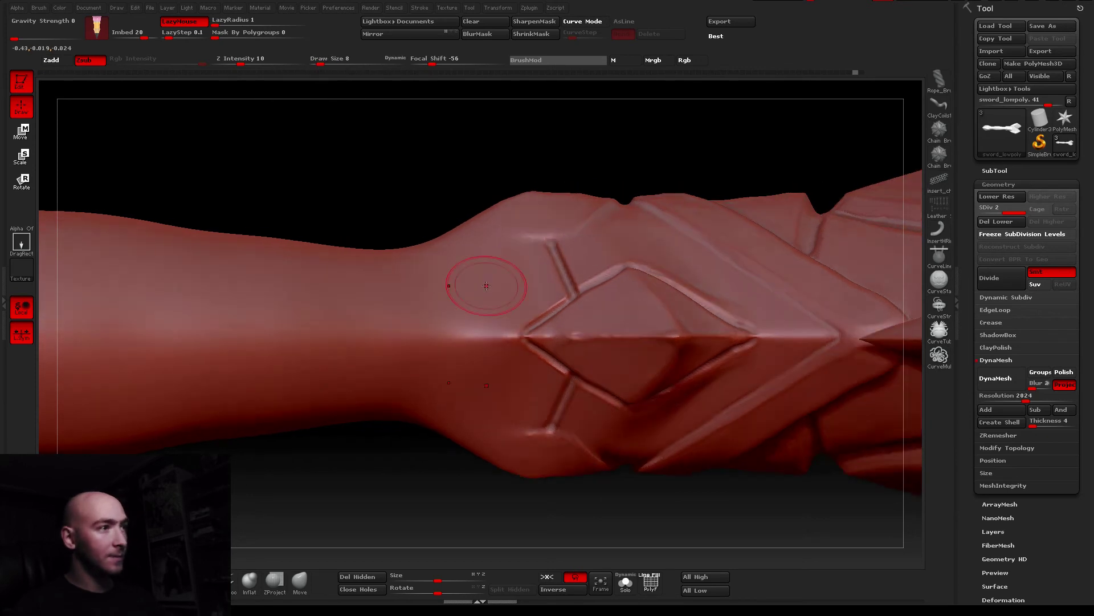
Carve a rough groove across the handle near the guard, undoing a straight wrist line
{"action": "left_click_drag", "start_coordinate": [502, 341], "coordinate": [440, 333]}
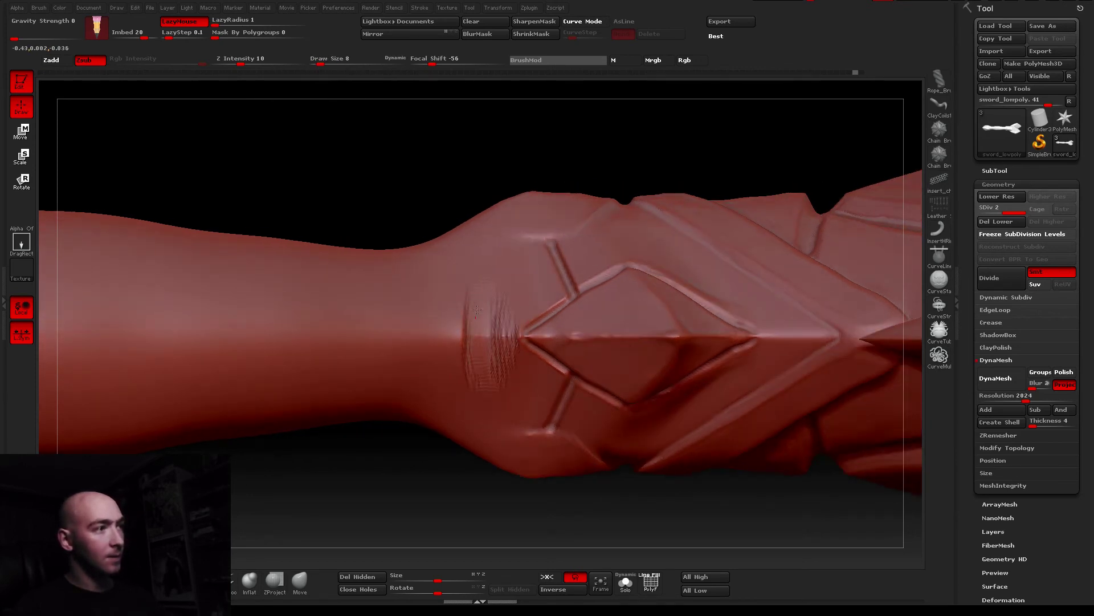
{"action": "mouse_move", "coordinate": [440, 334]}
{"action": "right_mouse_down"}
{"action": "mouse_move", "coordinate": [423, 326]}
{"action": "mouse_move", "coordinate": [457, 347]}
{"action": "mouse_move", "coordinate": [511, 348]}
{"action": "right_mouse_up"}
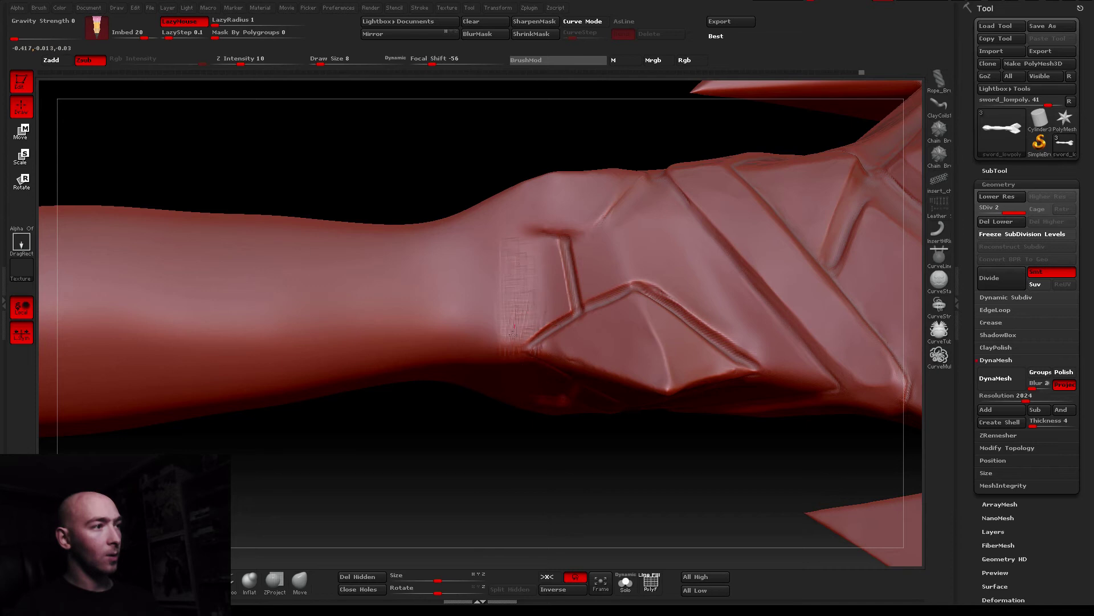
{"action": "right_click_drag", "start_coordinate": [498, 344], "coordinate": [501, 353]}
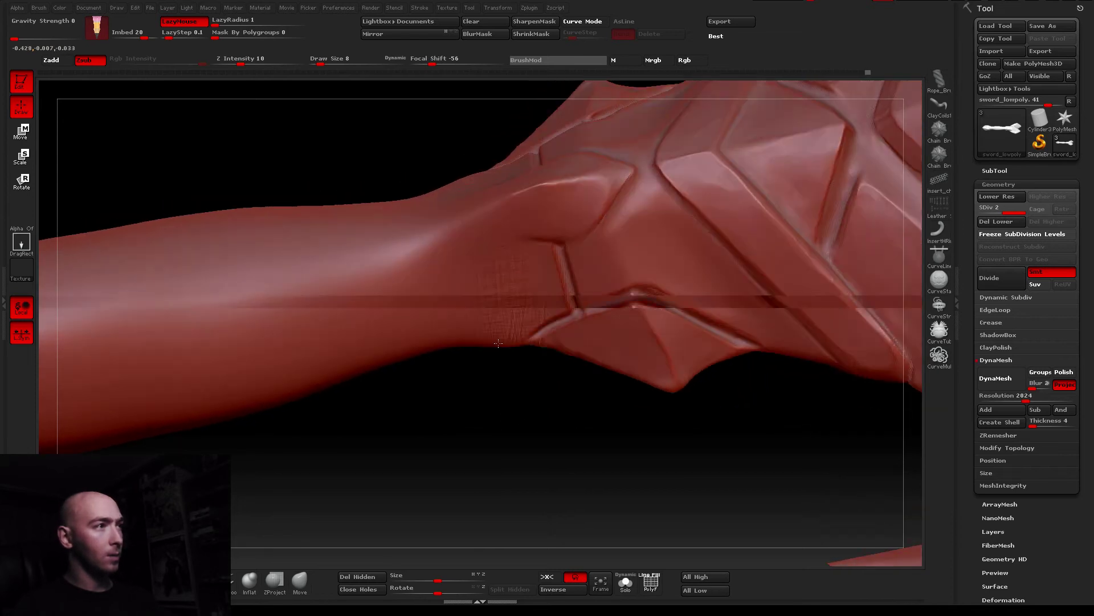
{"action": "left_click_drag", "start_coordinate": [501, 353], "coordinate": [499, 354]}
{"action": "key", "text": "ctrl"}
{"action": "key", "text": "ctrl+z"}
Orbit around the grip to inspect the new ring groove
{"action": "right_click_drag", "start_coordinate": [494, 341], "coordinate": [481, 298]}
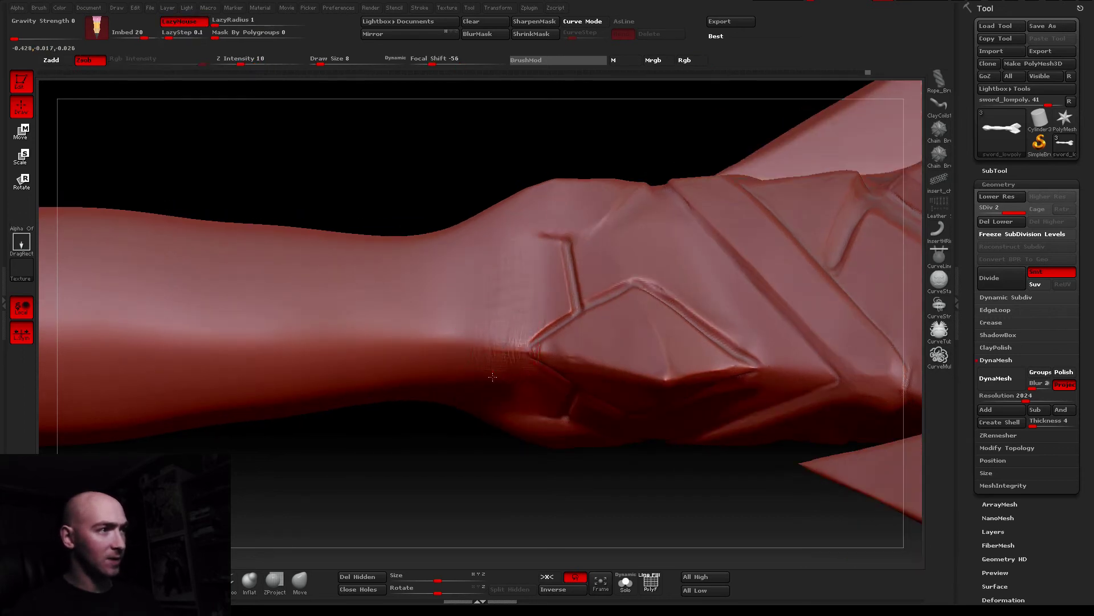
{"action": "right_click_drag", "start_coordinate": [488, 336], "coordinate": [478, 298]}
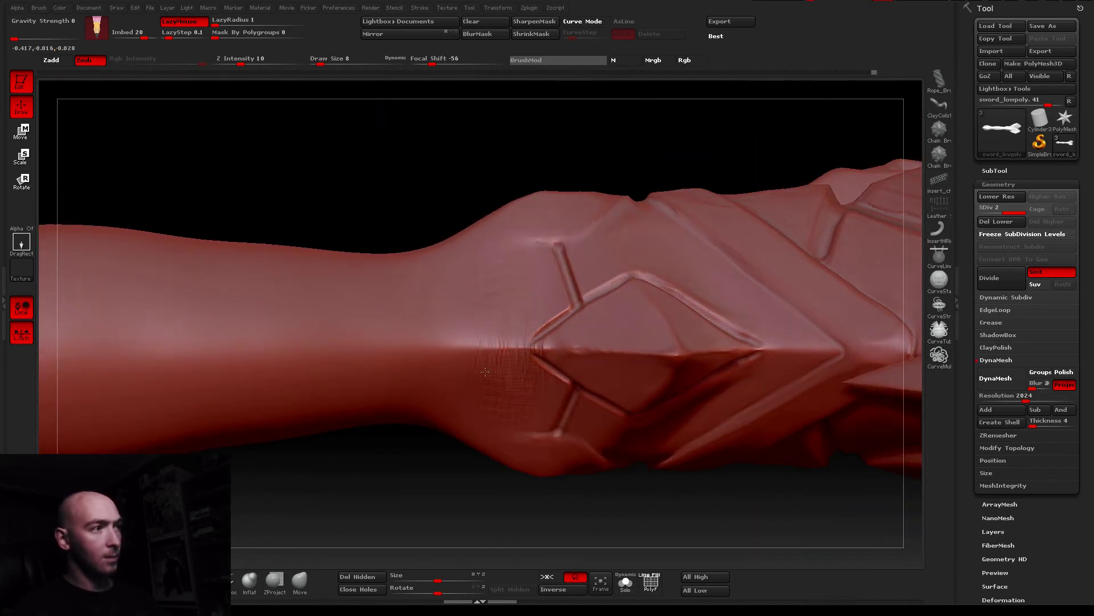
{"action": "right_click_drag", "start_coordinate": [485, 371], "coordinate": [487, 334]}
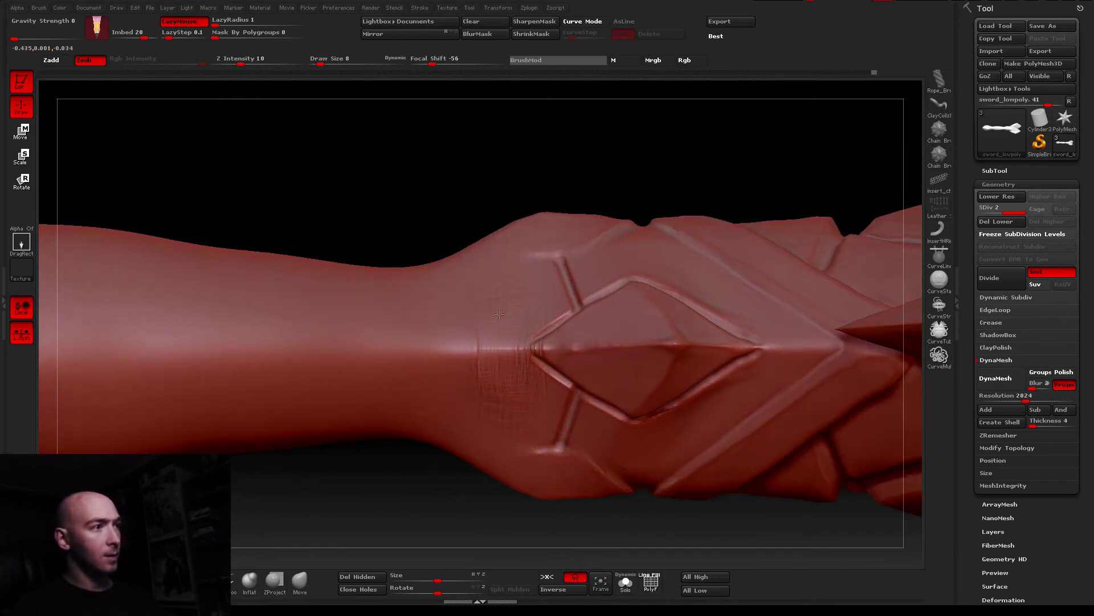
{"action": "mouse_move", "coordinate": [473, 363]}
{"action": "right_mouse_down"}
{"action": "mouse_move", "coordinate": [483, 414]}
{"action": "mouse_move", "coordinate": [520, 445]}
{"action": "mouse_move", "coordinate": [285, 242]}
{"action": "mouse_move", "coordinate": [272, 360]}
{"action": "mouse_move", "coordinate": [367, 311]}
{"action": "right_mouse_up"}
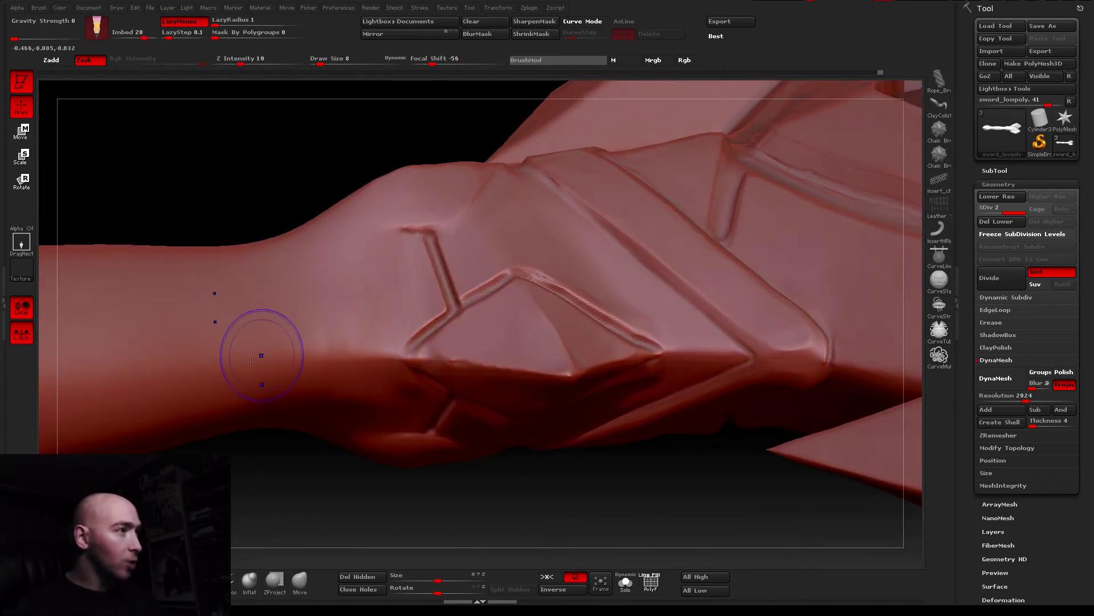
Switch to the fine carving brush at Draw Size 2 and extend the engraved groove down-left
{"action": "key", "text": "2"}
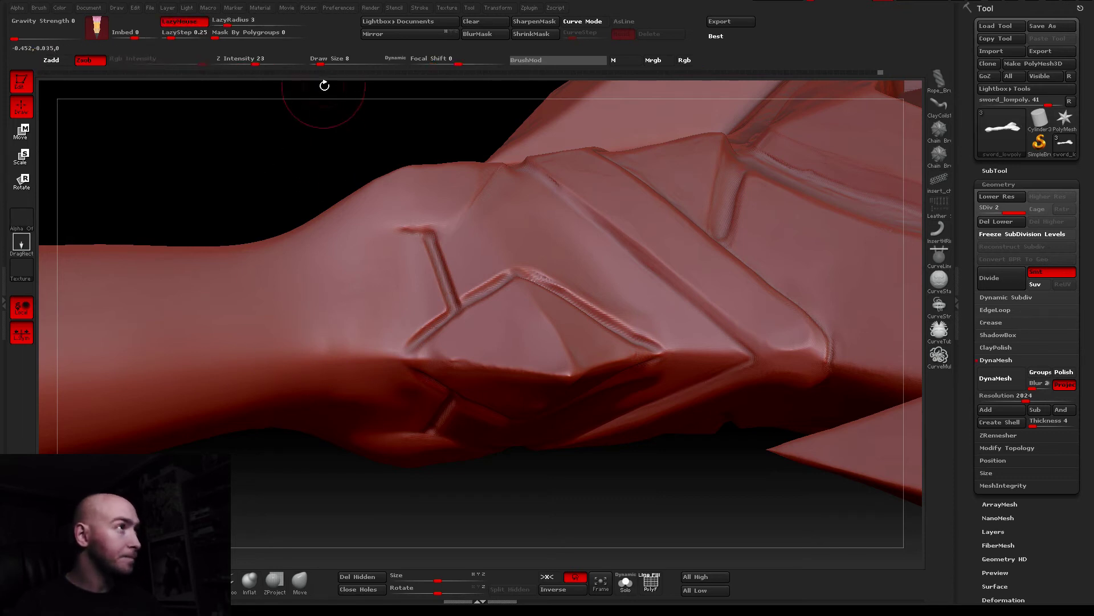
{"action": "left_click_drag", "start_coordinate": [318, 65], "coordinate": [315, 64]}
{"action": "right_click_drag", "start_coordinate": [459, 370], "coordinate": [459, 334], "text": "ctrl"}
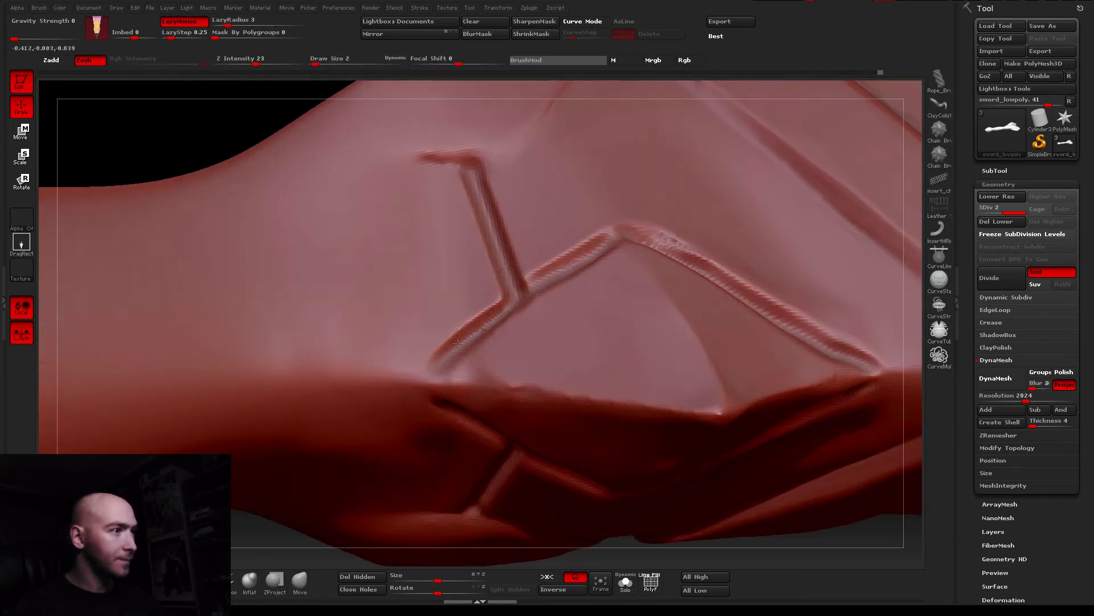
{"action": "left_click_drag", "start_coordinate": [459, 335], "coordinate": [432, 374]}
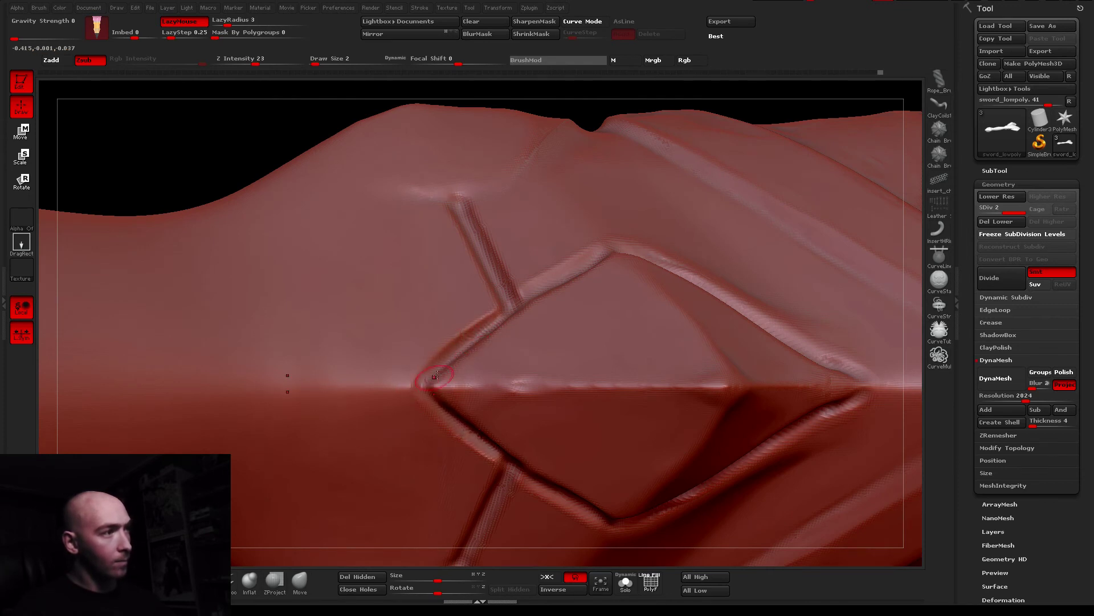
{"action": "right_click_drag", "start_coordinate": [451, 422], "coordinate": [463, 411]}
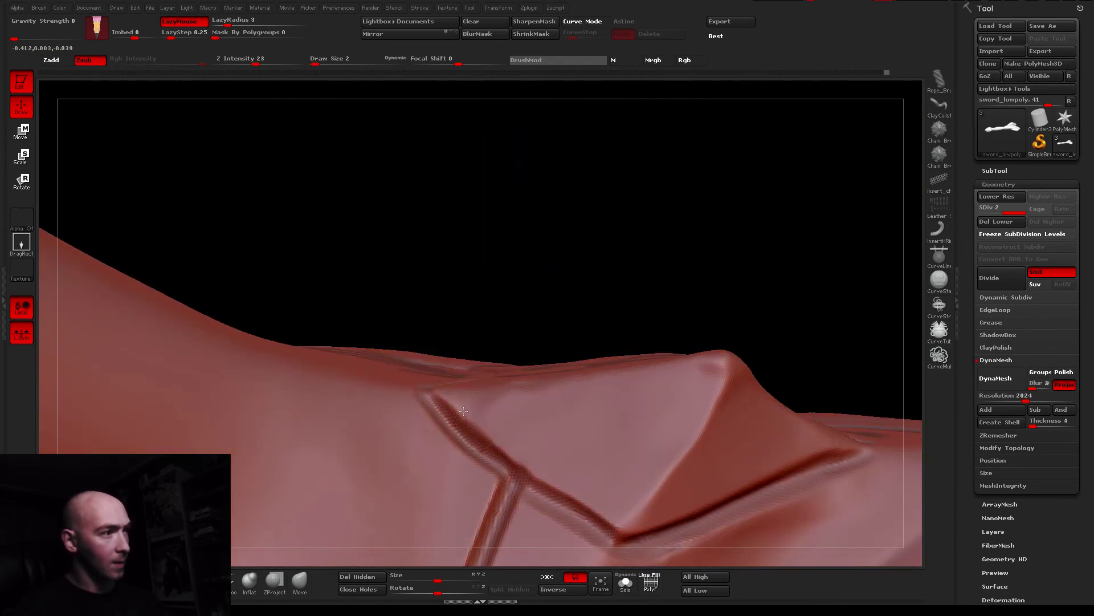
{"action": "right_click_drag", "start_coordinate": [498, 484], "coordinate": [477, 483]}
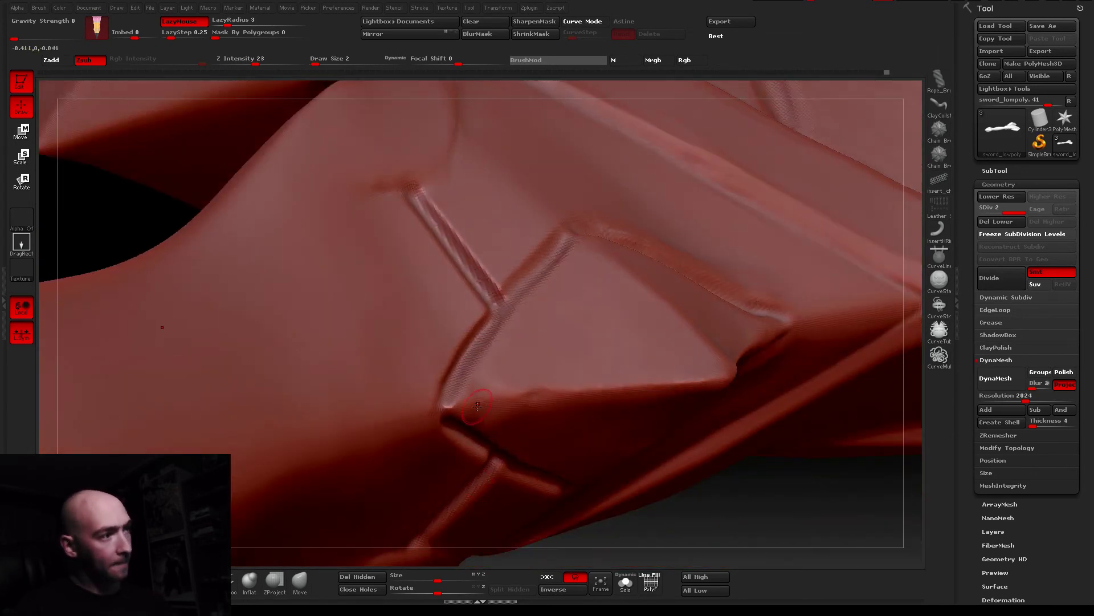
Switch the brush to build up and fill the notch in the crease
{"action": "left_click", "coordinate": [57, 60]}
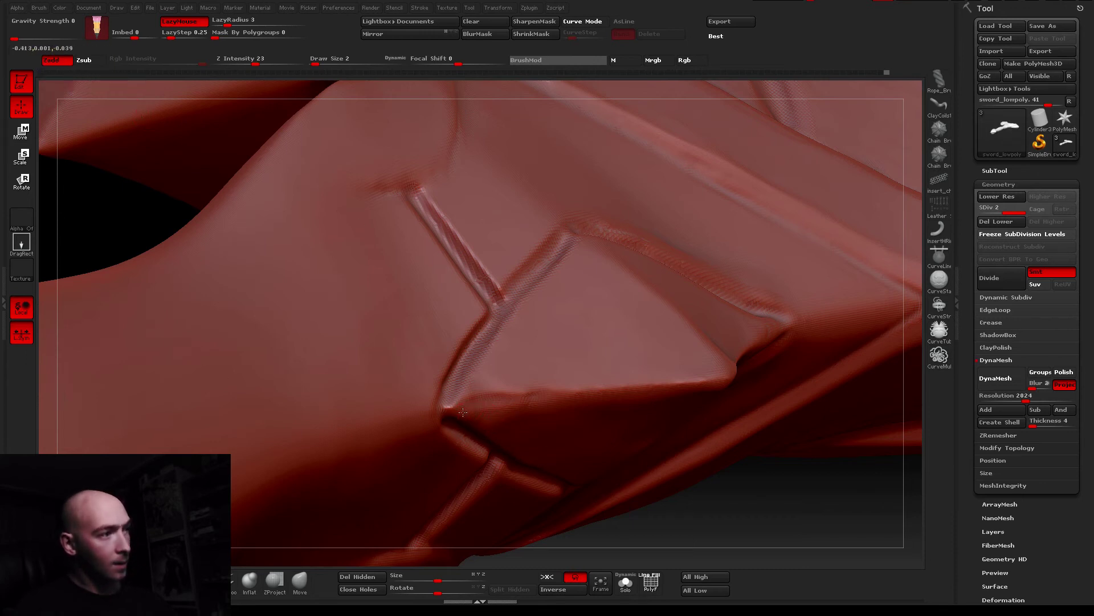
{"action": "left_click_drag", "start_coordinate": [458, 412], "coordinate": [614, 391]}
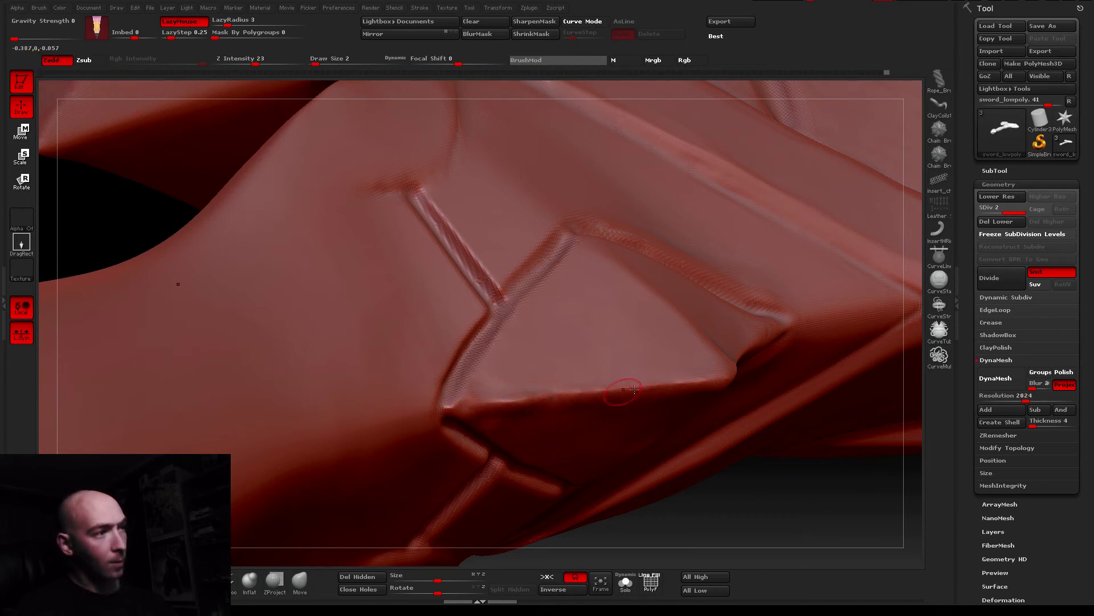
{"action": "right_click_drag", "start_coordinate": [652, 386], "coordinate": [595, 389]}
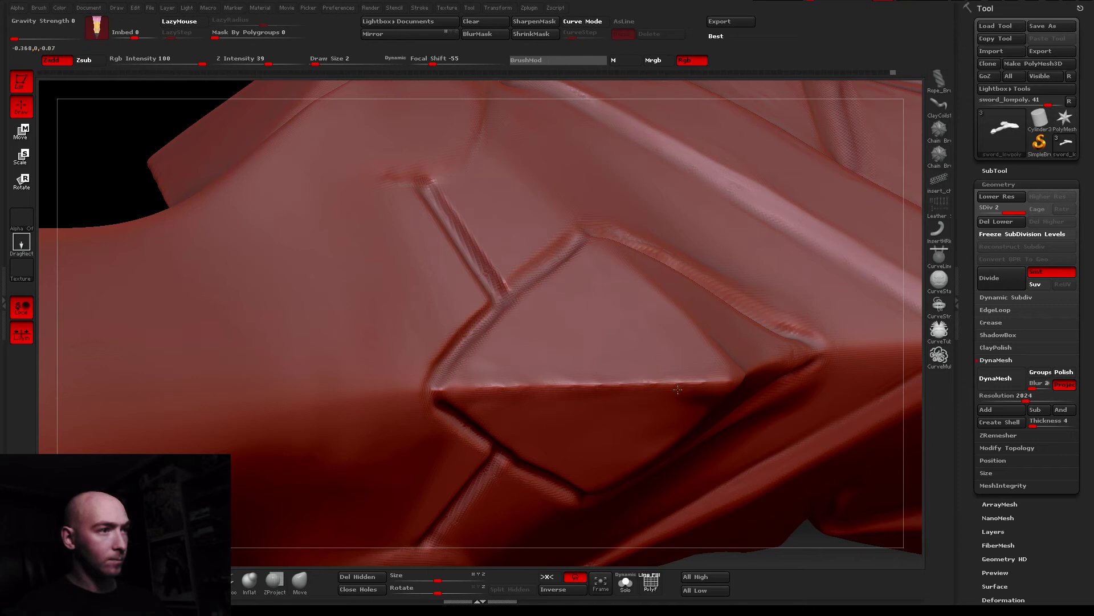
{"action": "right_click_drag", "start_coordinate": [466, 400], "coordinate": [625, 376]}
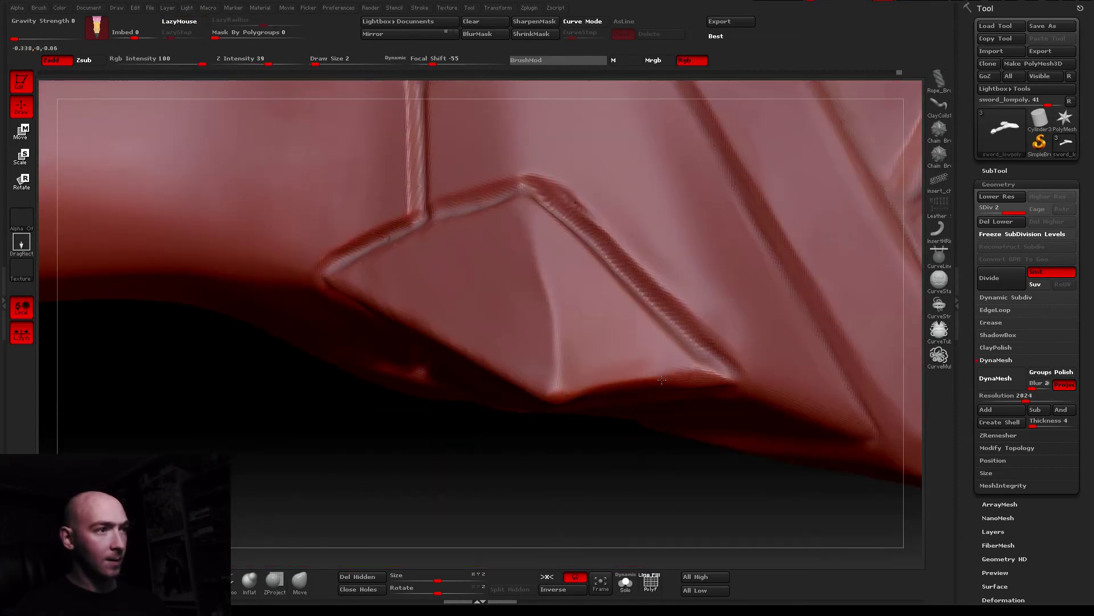
{"action": "mouse_move", "coordinate": [656, 376]}
{"action": "right_mouse_down"}
{"action": "mouse_move", "coordinate": [668, 310]}
{"action": "mouse_move", "coordinate": [518, 346]}
{"action": "mouse_move", "coordinate": [209, 363]}
{"action": "right_mouse_up"}
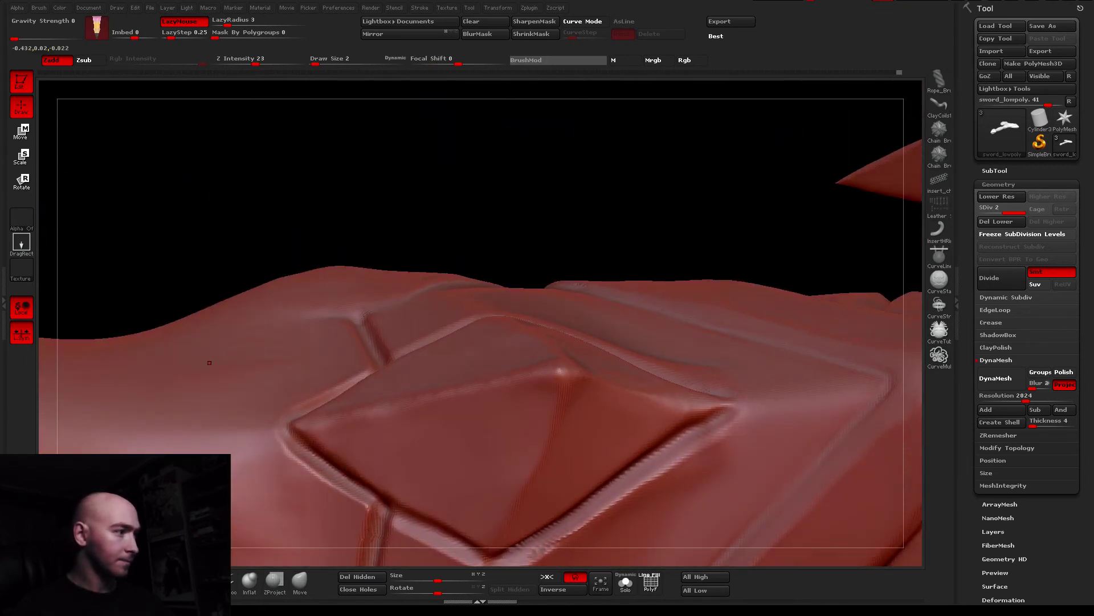
Set Draw Size to 4, reshape the plate tip, and smooth a small patch
{"action": "right_click_drag", "start_coordinate": [452, 359], "coordinate": [442, 305]}
{"action": "left_click_drag", "start_coordinate": [322, 64], "coordinate": [318, 65]}
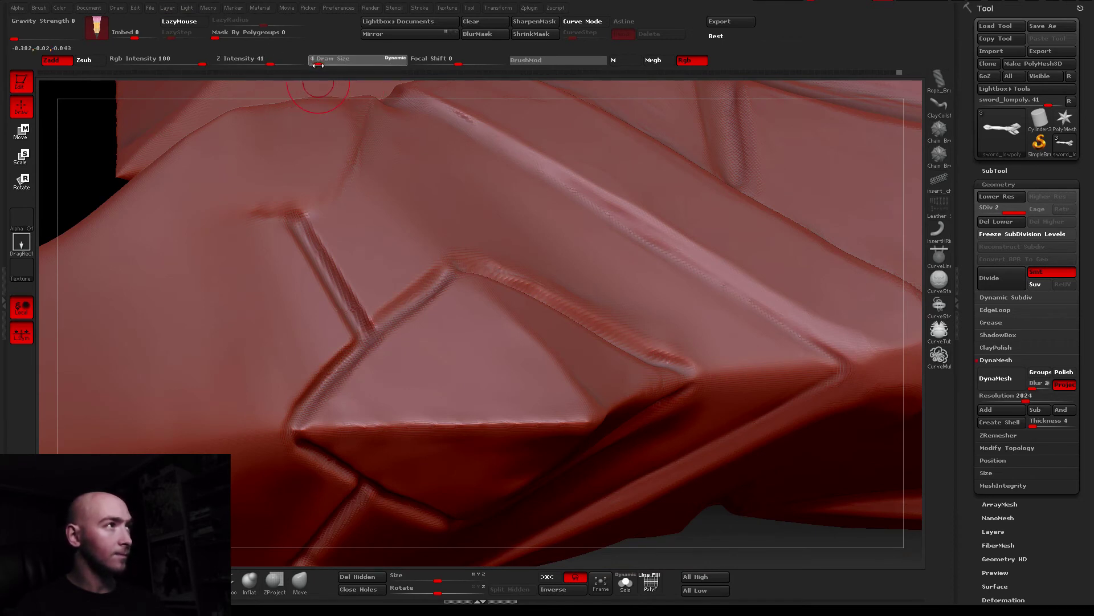
{"action": "right_click_drag", "start_coordinate": [450, 337], "coordinate": [492, 358]}
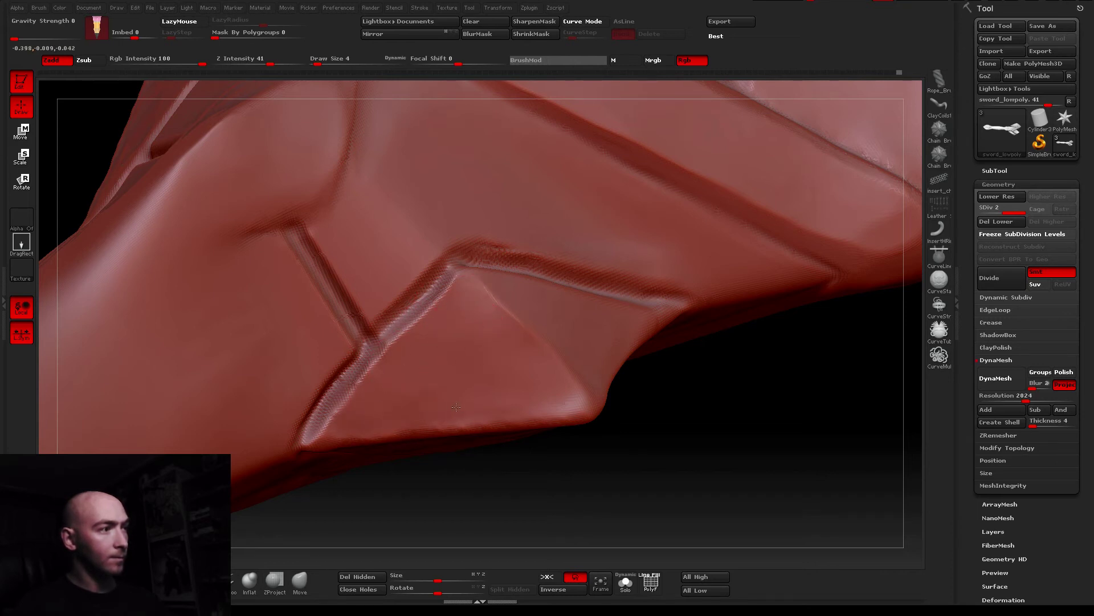
{"action": "left_click_drag", "start_coordinate": [571, 402], "coordinate": [461, 413]}
{"action": "mouse_move", "coordinate": [464, 368]}
{"action": "right_mouse_down"}
{"action": "mouse_move", "coordinate": [587, 362]}
{"action": "mouse_move", "coordinate": [578, 417]}
{"action": "mouse_move", "coordinate": [593, 371]}
{"action": "right_mouse_up"}
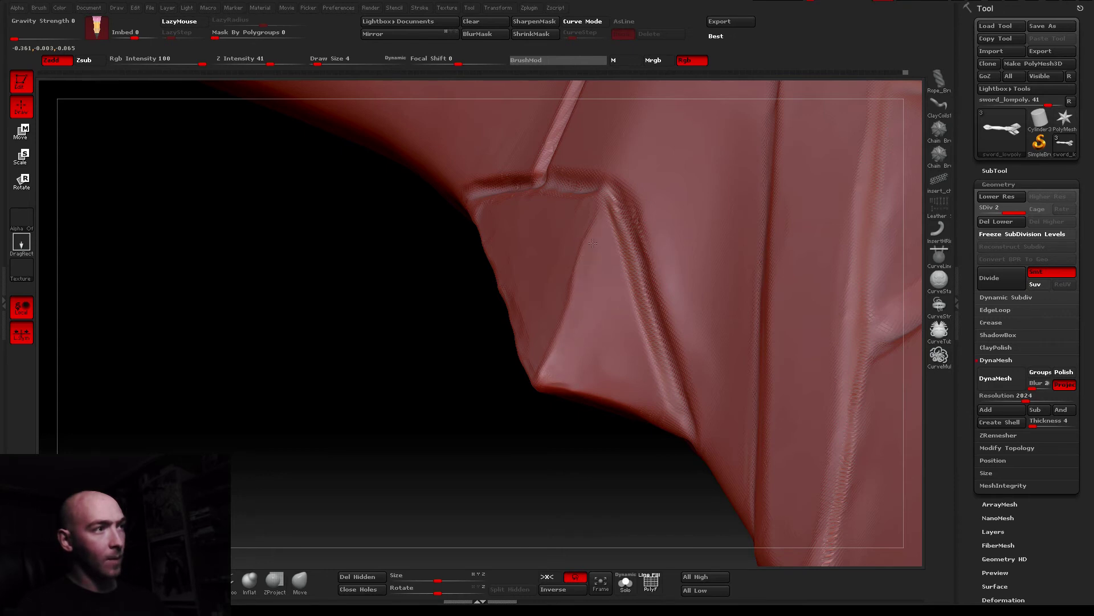
{"action": "left_click_drag", "start_coordinate": [606, 256], "coordinate": [615, 226]}
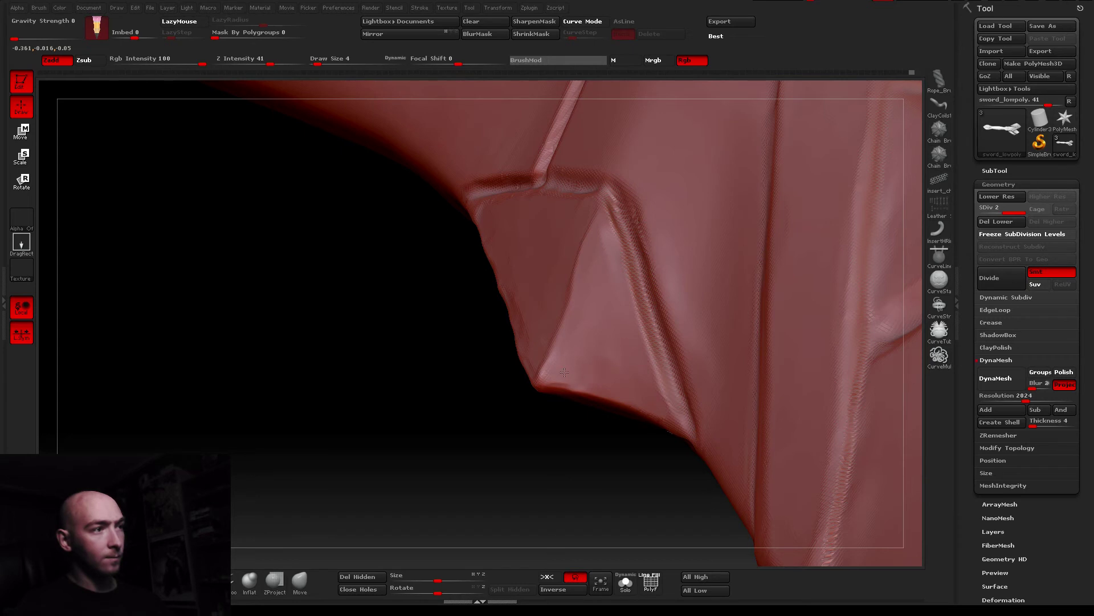
Clear leftover curve points and review the guard and collar from several angles
{"action": "mouse_move", "coordinate": [606, 301]}
{"action": "right_mouse_down"}
{"action": "mouse_move", "coordinate": [562, 359]}
{"action": "mouse_move", "coordinate": [460, 280]}
{"action": "mouse_move", "coordinate": [560, 453]}
{"action": "mouse_move", "coordinate": [485, 389]}
{"action": "right_mouse_up"}
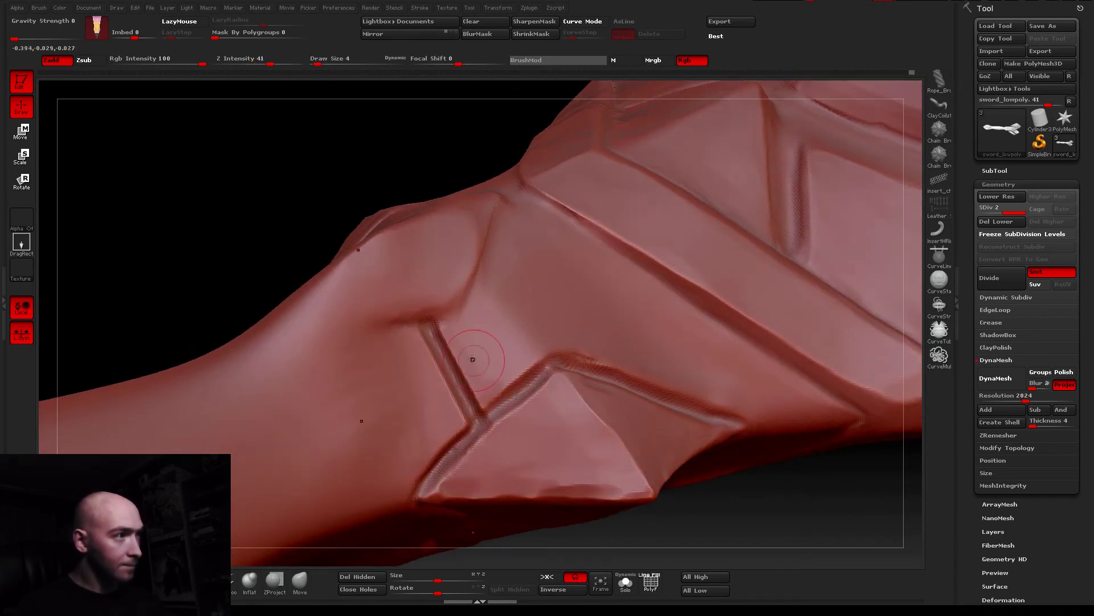
{"action": "mouse_move", "coordinate": [582, 321]}
{"action": "right_mouse_down"}
{"action": "mouse_move", "coordinate": [604, 342]}
{"action": "mouse_move", "coordinate": [634, 326]}
{"action": "right_mouse_up"}
{"action": "left_click", "coordinate": [634, 327]}
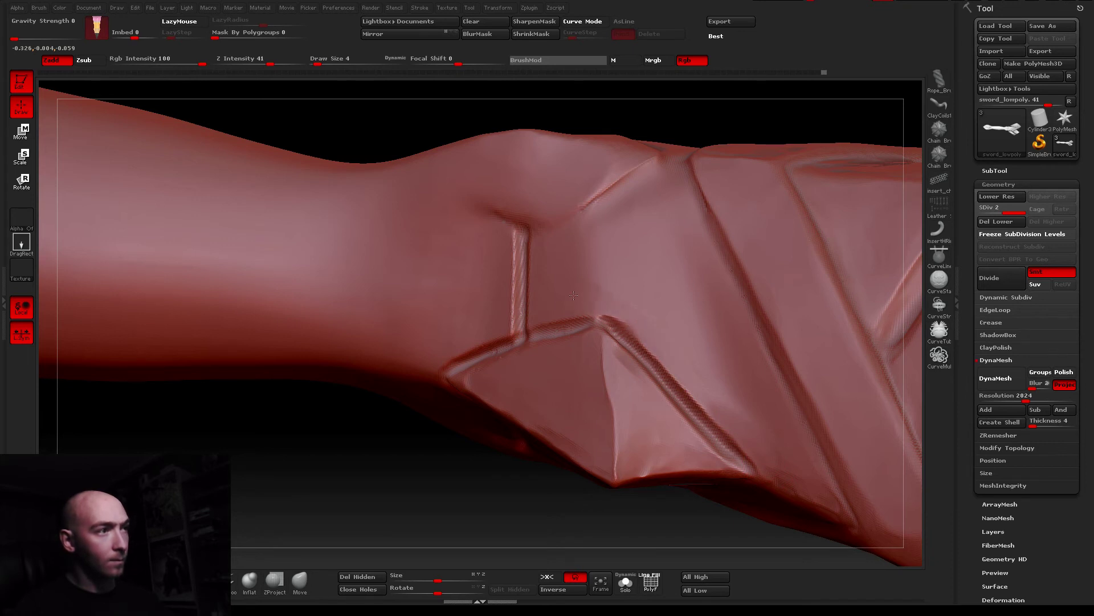
{"action": "right_click_drag", "start_coordinate": [605, 279], "coordinate": [602, 307]}
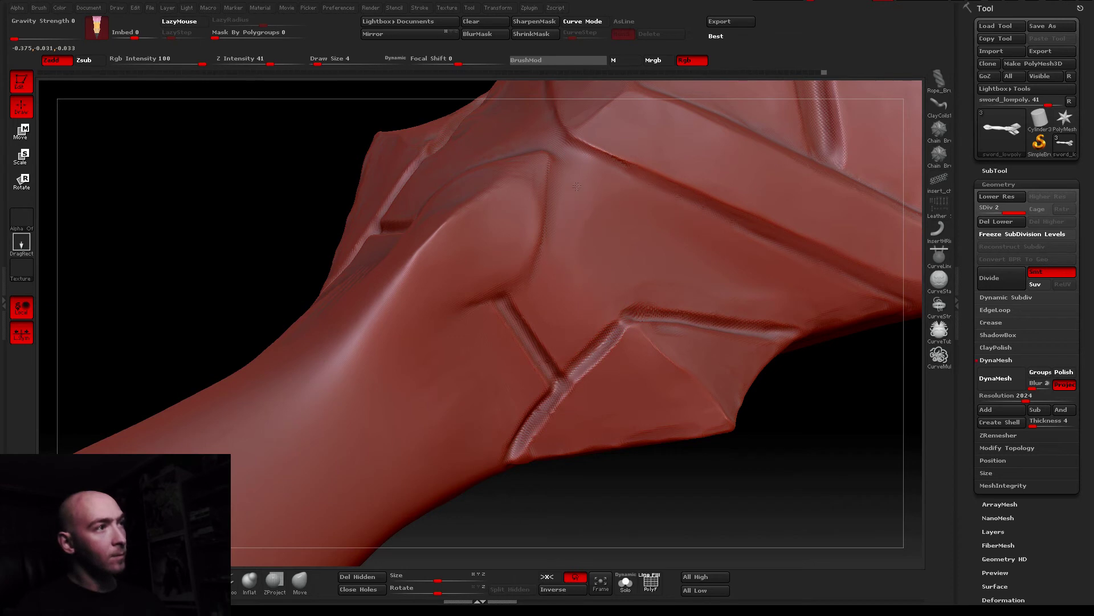
{"action": "mouse_move", "coordinate": [564, 210]}
{"action": "right_mouse_down"}
{"action": "mouse_move", "coordinate": [630, 379]}
{"action": "mouse_move", "coordinate": [501, 224]}
{"action": "mouse_move", "coordinate": [560, 297]}
{"action": "mouse_move", "coordinate": [593, 268]}
{"action": "right_mouse_up"}
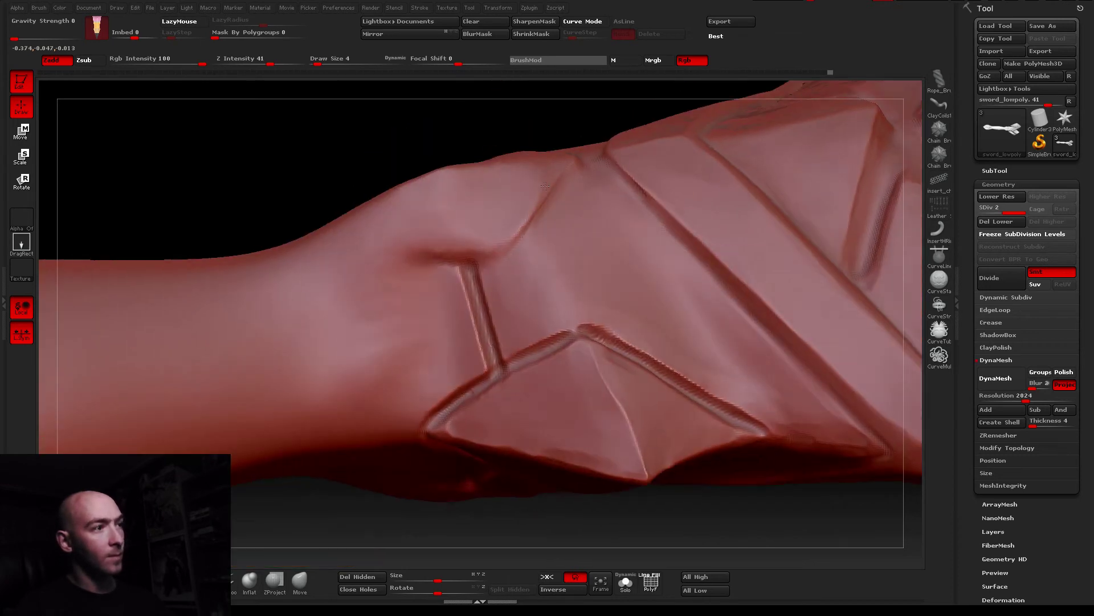
Save the sword over sword_lowpoly1.ztl, confirming the overwrite
{"action": "left_click", "coordinate": [1052, 26]}
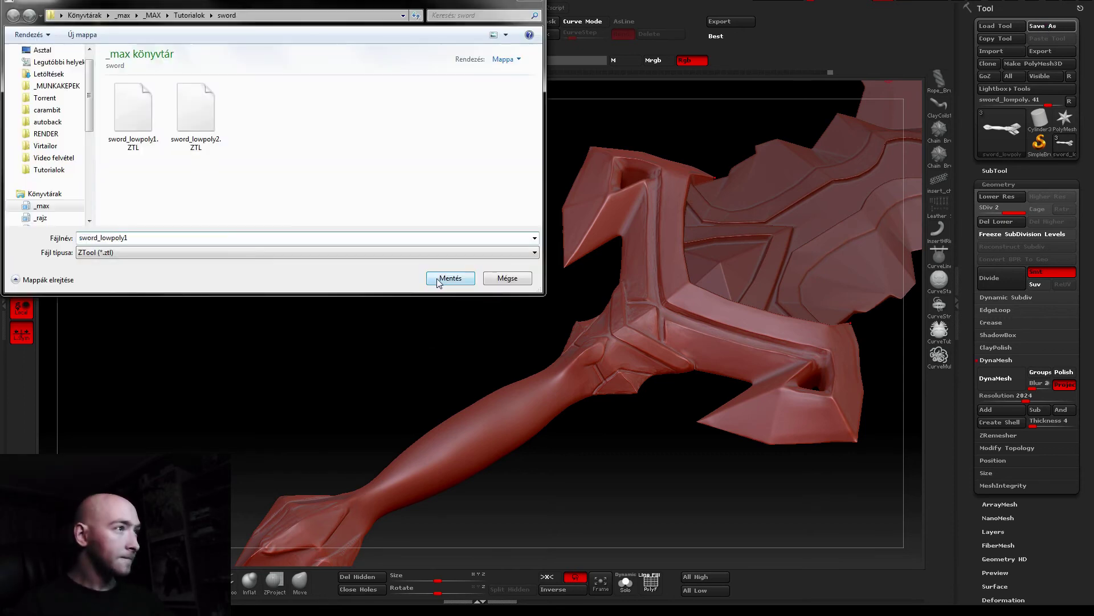
{"action": "key", "text": "Return"}
{"action": "left_click", "coordinate": [581, 310]}
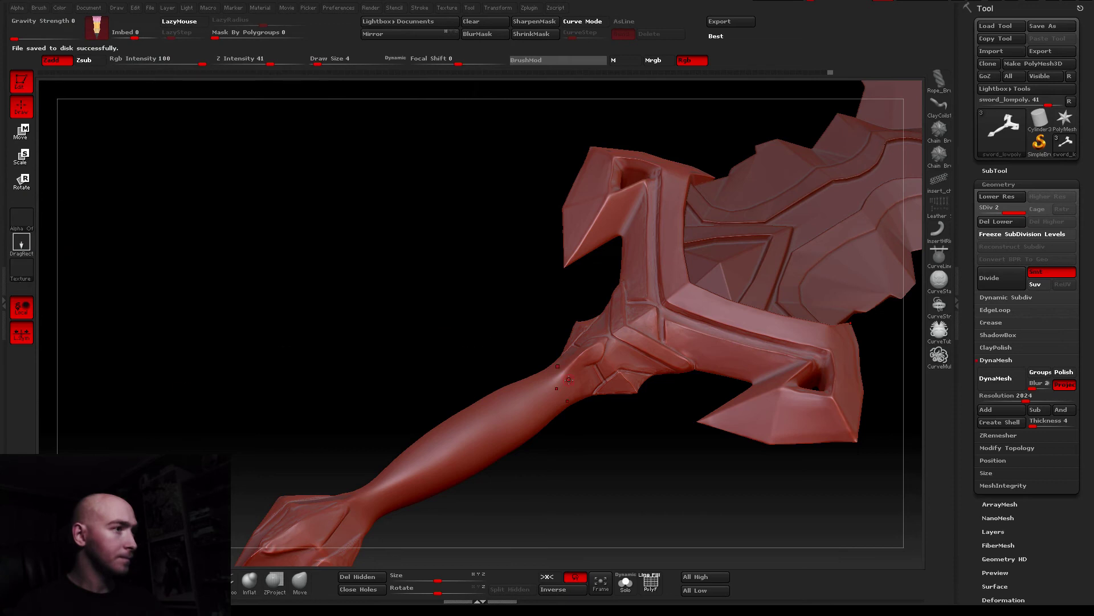
Apply the MAH_Shiny material and turn the sword so the hilt points up
{"action": "key", "text": "space"}
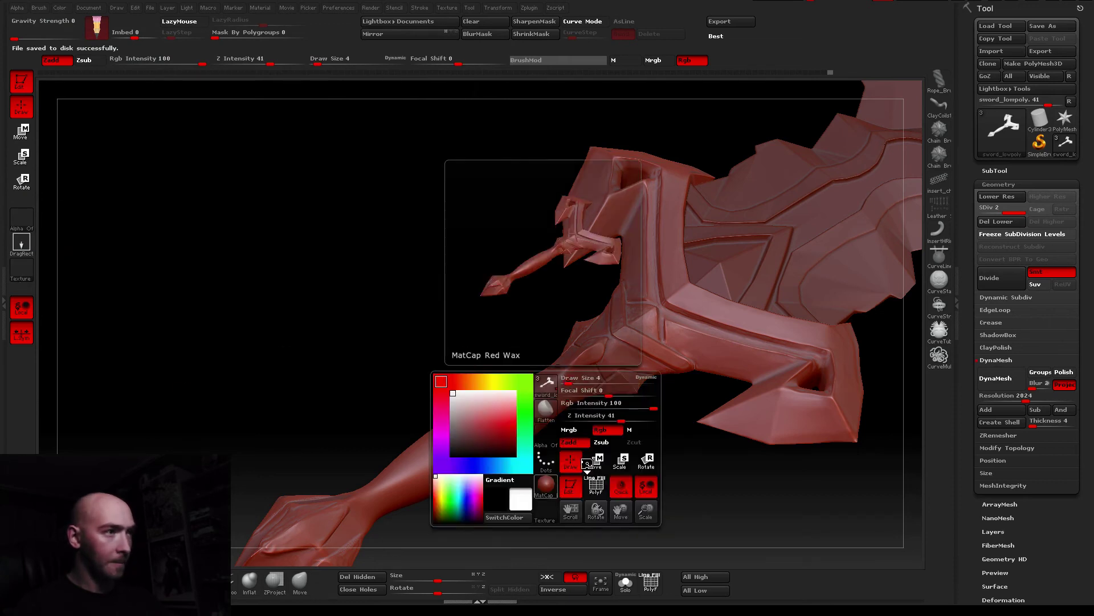
{"action": "key", "text": "m"}
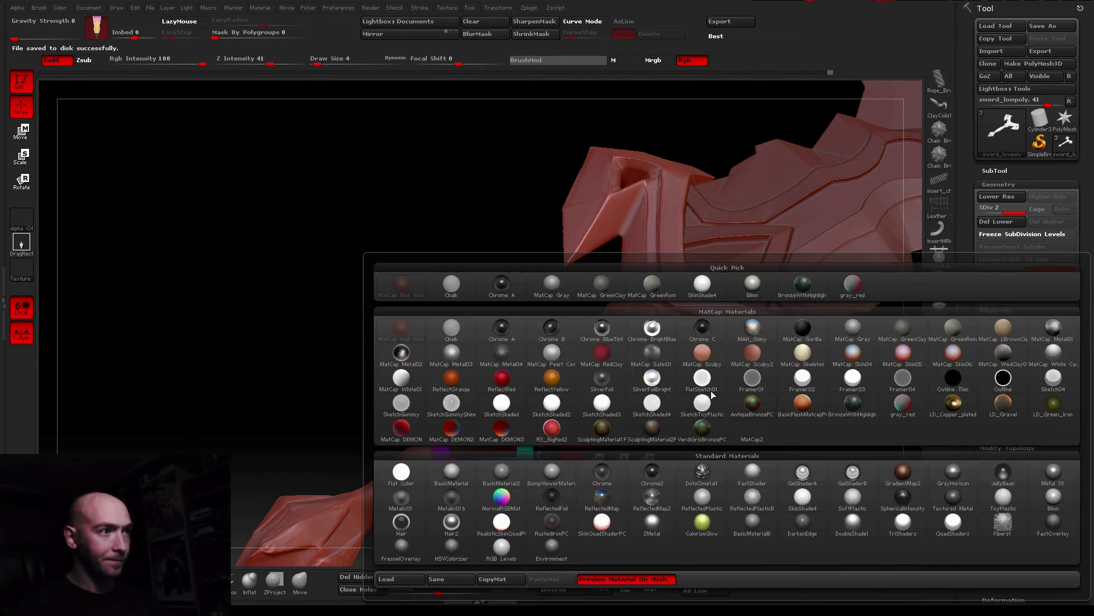
{"action": "left_click", "coordinate": [758, 337]}
{"action": "mouse_move", "coordinate": [758, 336]}
{"action": "left_mouse_down"}
{"action": "mouse_move", "coordinate": [590, 306]}
{"action": "mouse_move", "coordinate": [427, 246]}
{"action": "mouse_move", "coordinate": [436, 541]}
{"action": "left_mouse_up"}
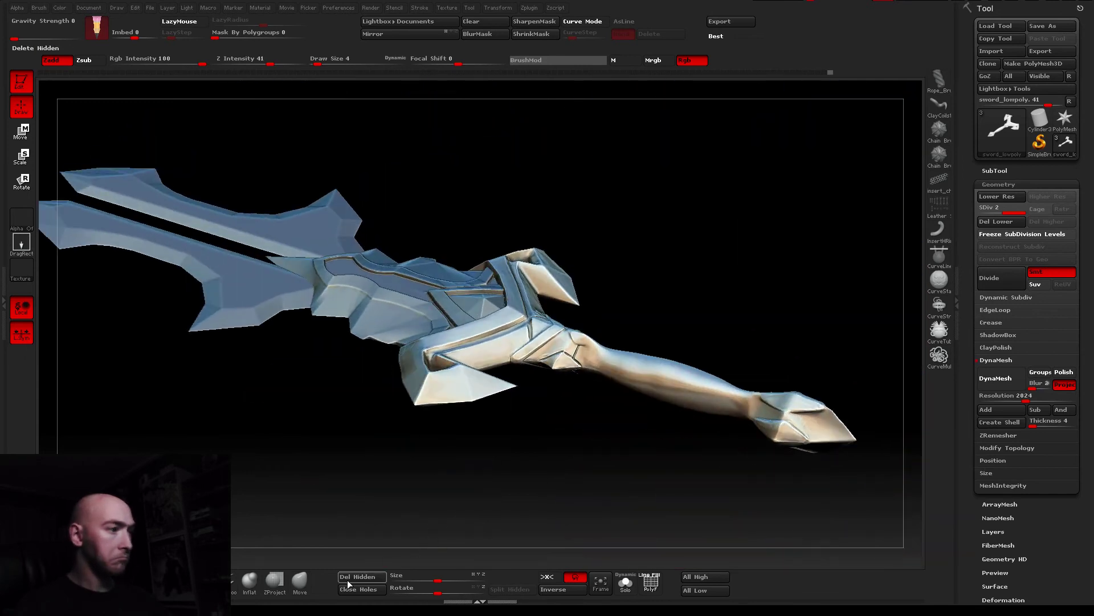
{"action": "left_click_drag", "start_coordinate": [436, 540], "coordinate": [603, 395]}
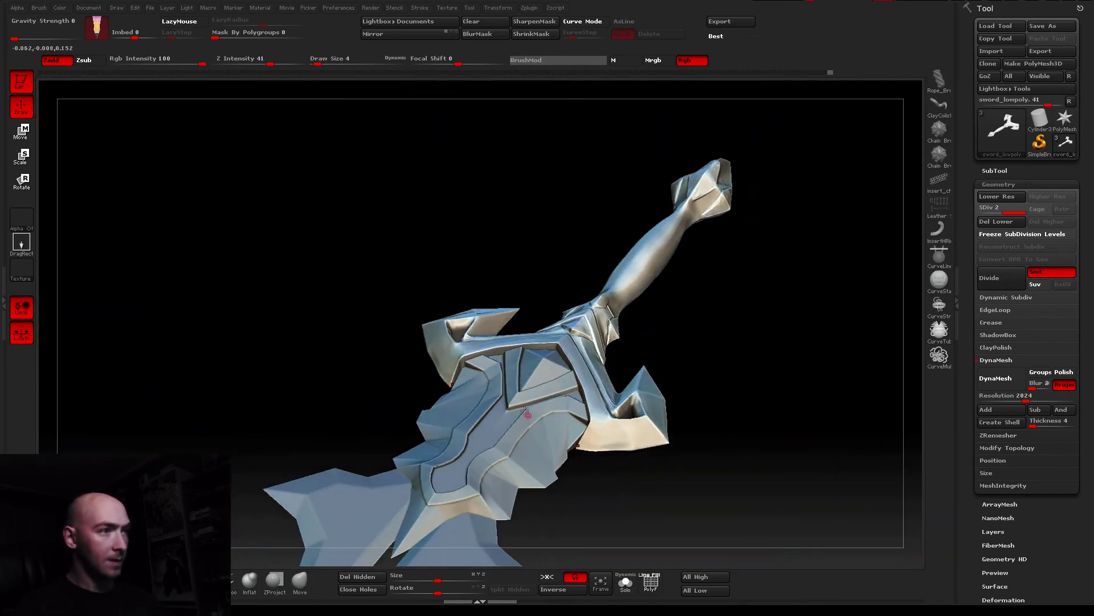
Swap the sword's MAH_Shiny material for BronzeWithHighlightsPC and zoom in on the crossguard
{"action": "left_click_drag", "start_coordinate": [525, 412], "coordinate": [549, 398]}
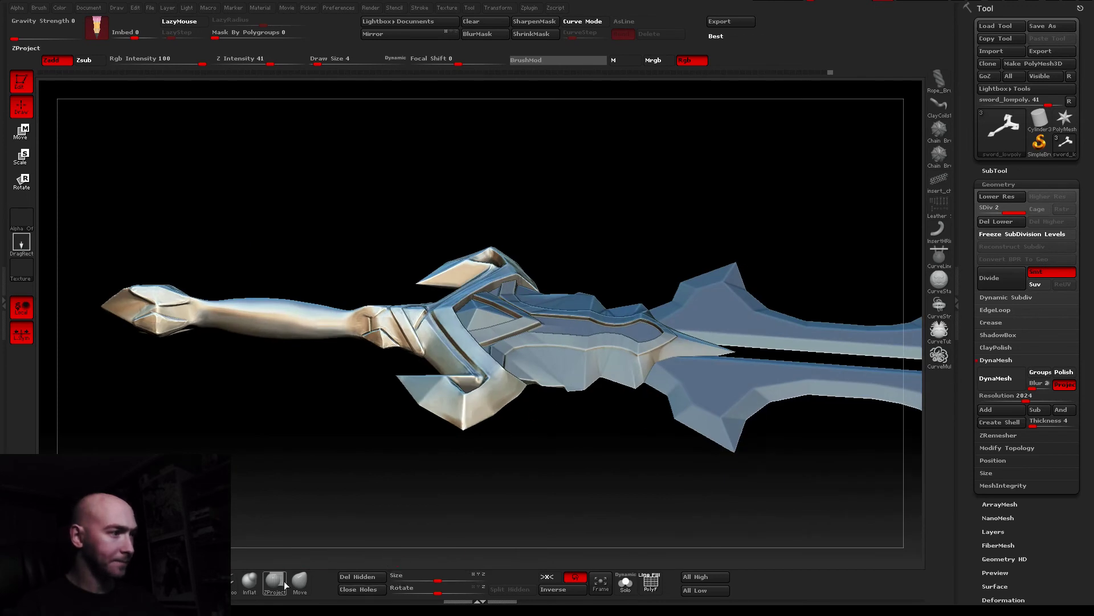
{"action": "key", "text": "space"}
{"action": "left_click", "coordinate": [363, 426]}
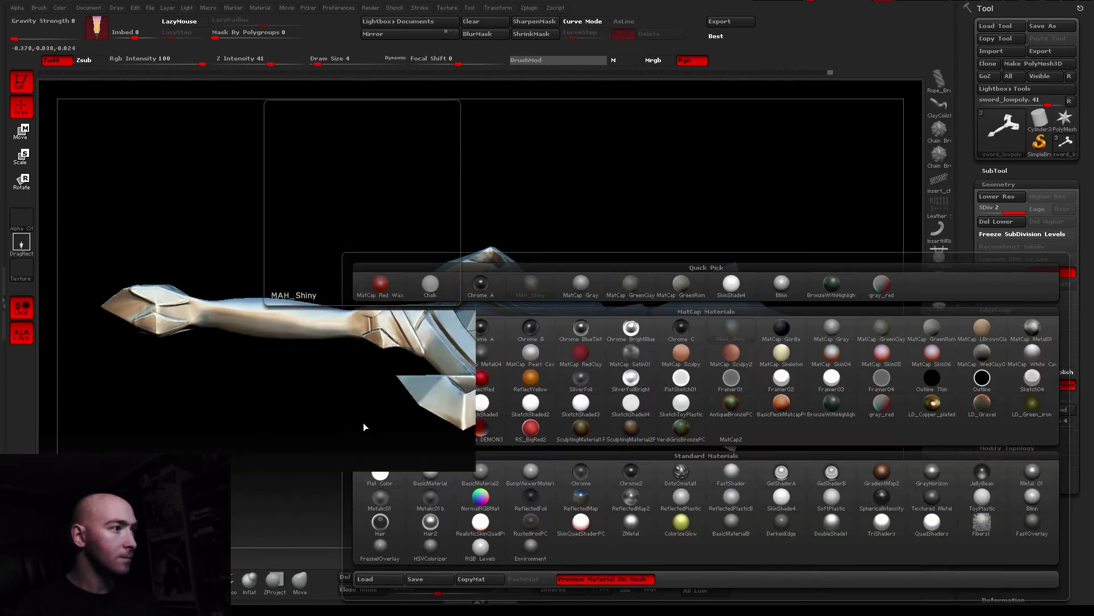
{"action": "left_click", "coordinate": [639, 432]}
{"action": "mouse_move", "coordinate": [535, 396]}
{"action": "left_mouse_down"}
{"action": "mouse_move", "coordinate": [598, 393]}
{"action": "mouse_move", "coordinate": [618, 416]}
{"action": "mouse_move", "coordinate": [386, 274]}
{"action": "mouse_move", "coordinate": [426, 264]}
{"action": "mouse_move", "coordinate": [435, 303]}
{"action": "mouse_move", "coordinate": [479, 342]}
{"action": "left_mouse_up"}
{"action": "key", "text": "space"}
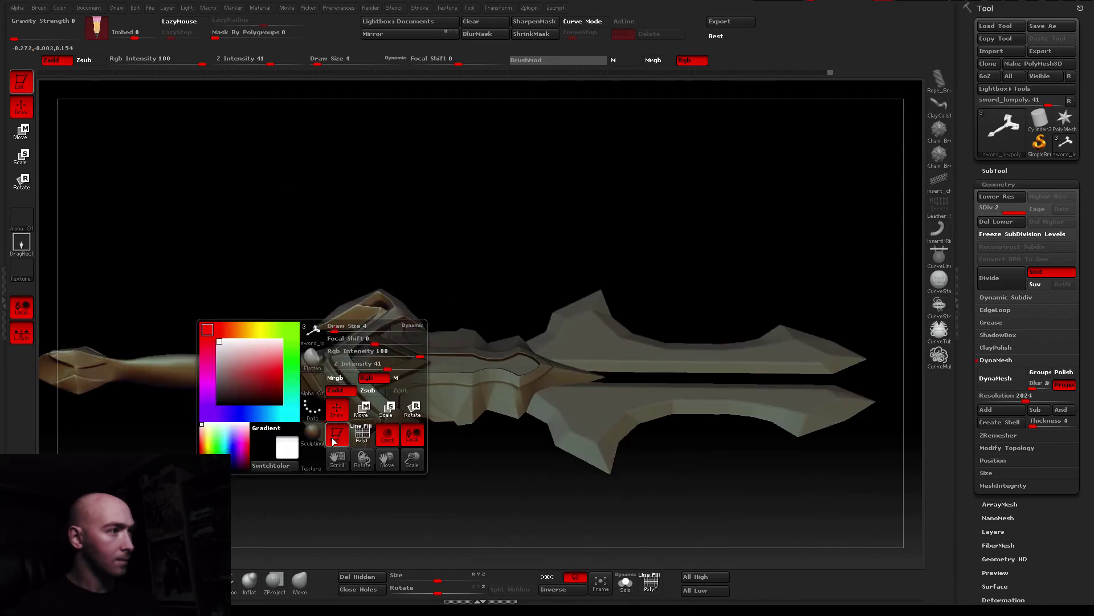
{"action": "left_click", "coordinate": [313, 432]}
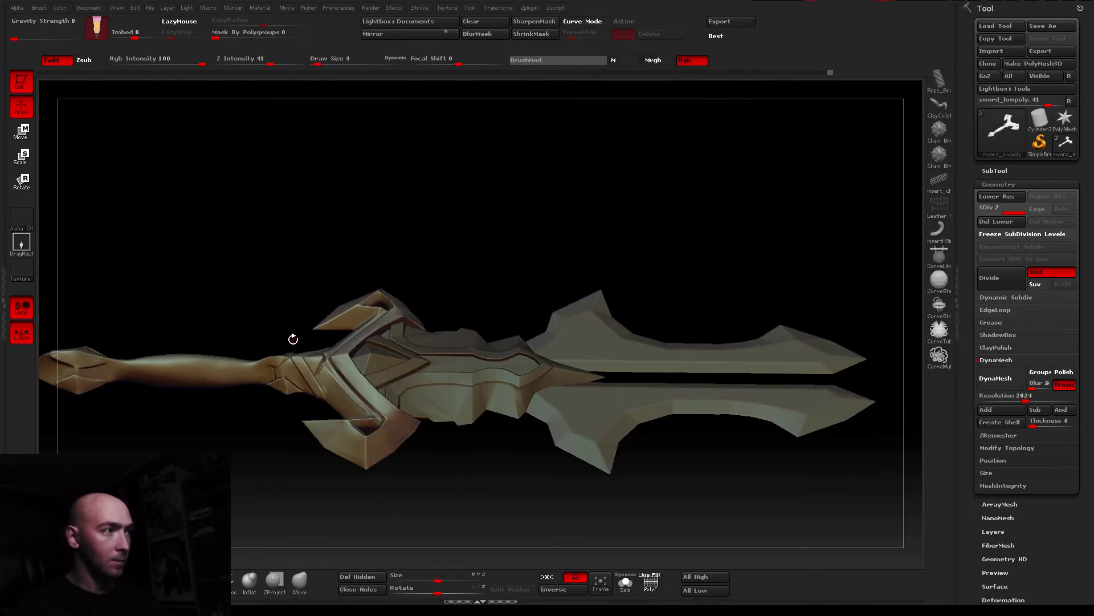
{"action": "mouse_move", "coordinate": [293, 342]}
{"action": "left_mouse_down"}
{"action": "mouse_move", "coordinate": [475, 330]}
{"action": "mouse_move", "coordinate": [578, 354]}
{"action": "mouse_move", "coordinate": [471, 277]}
{"action": "mouse_move", "coordinate": [517, 418]}
{"action": "mouse_move", "coordinate": [872, 213]}
{"action": "left_mouse_up"}
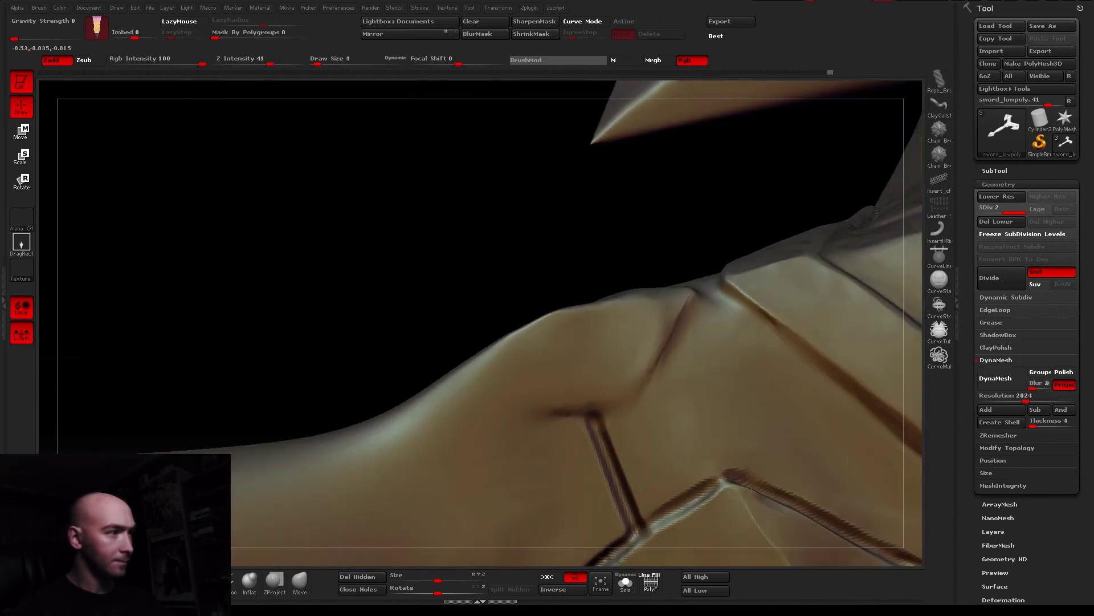
With Draw Size 6 and Zsub, extend the grip-collar groove further left
{"action": "left_click_drag", "start_coordinate": [474, 415], "coordinate": [370, 143]}
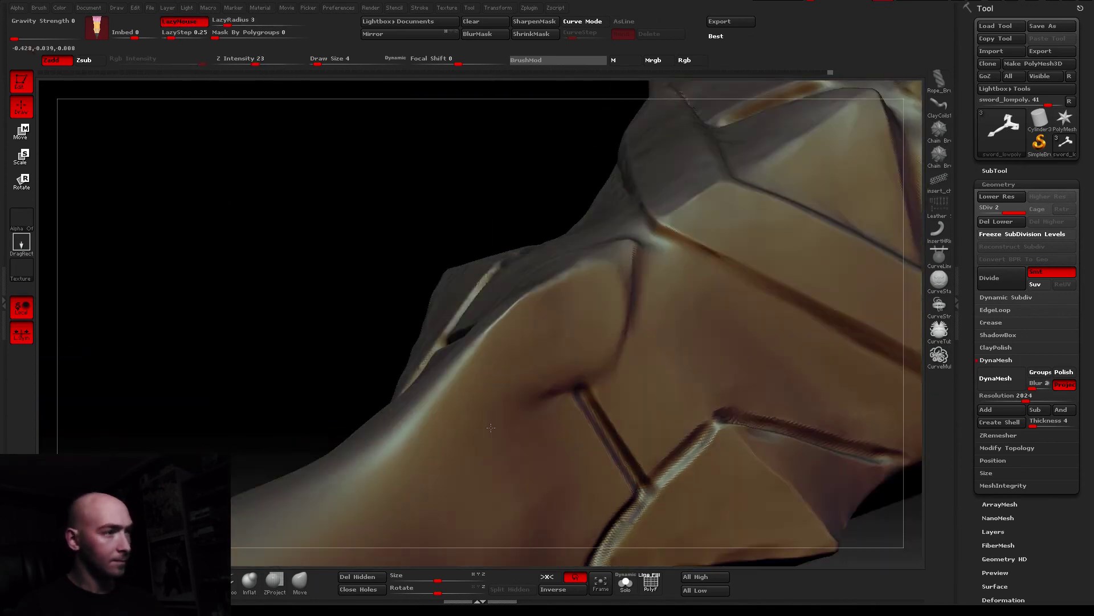
{"action": "left_click_drag", "start_coordinate": [321, 58], "coordinate": [320, 62]}
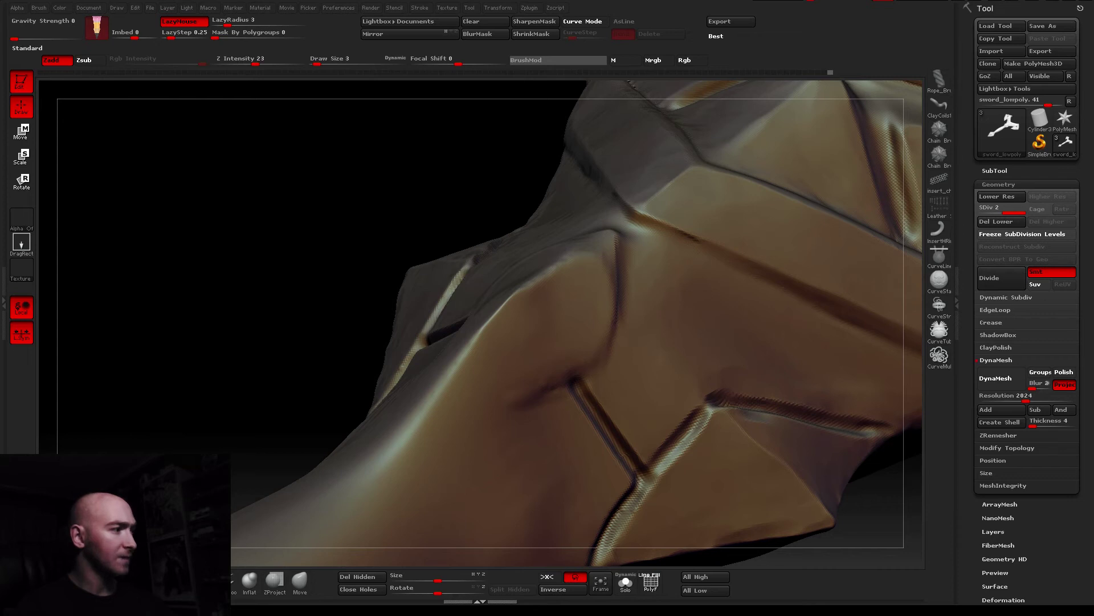
{"action": "mouse_move", "coordinate": [175, 70]}
{"action": "left_click", "coordinate": [86, 60]}
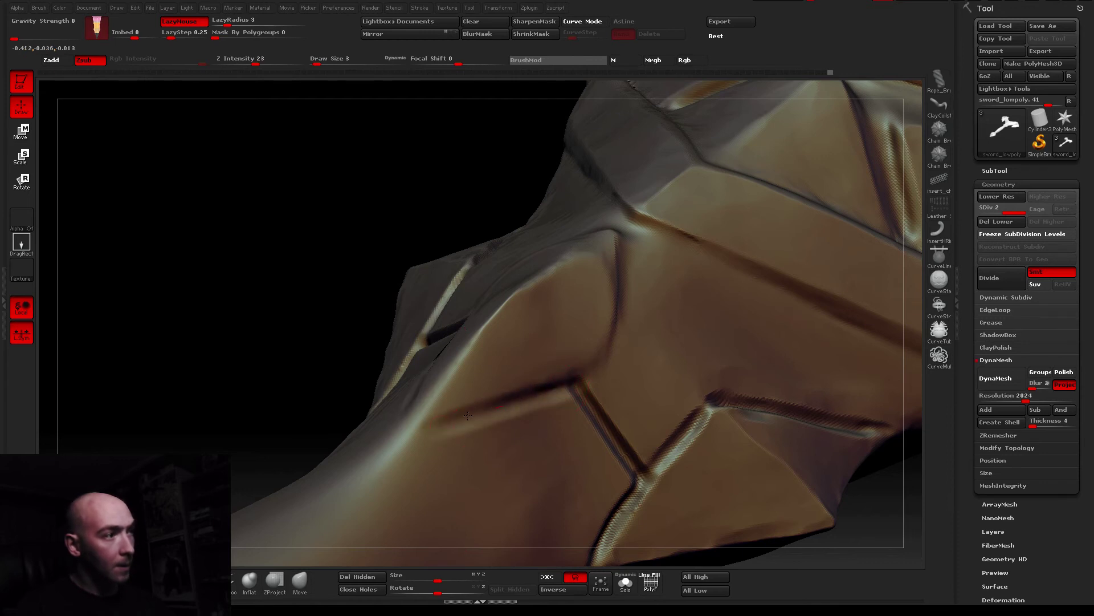
{"action": "left_click_drag", "start_coordinate": [464, 422], "coordinate": [464, 389], "text": "alt"}
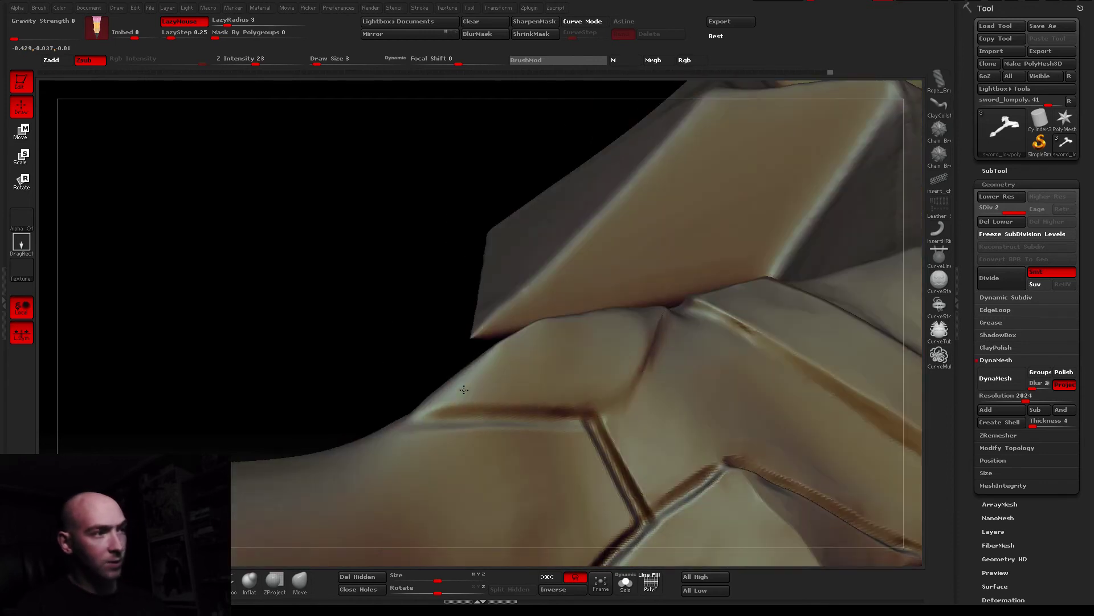
{"action": "key", "text": "ctrl"}
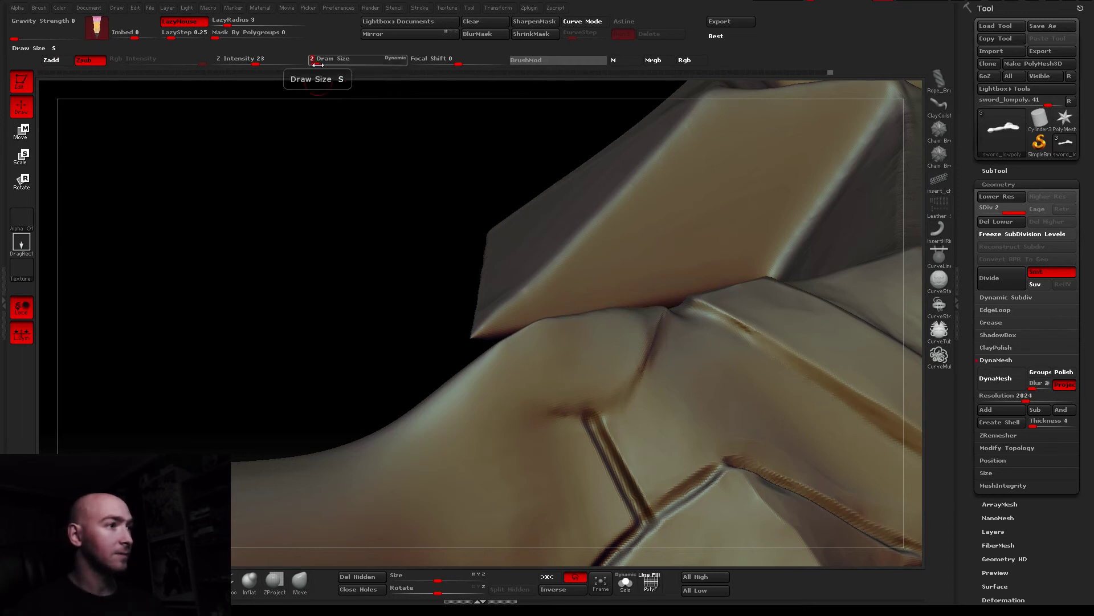
{"action": "left_click_drag", "start_coordinate": [521, 382], "coordinate": [561, 386]}
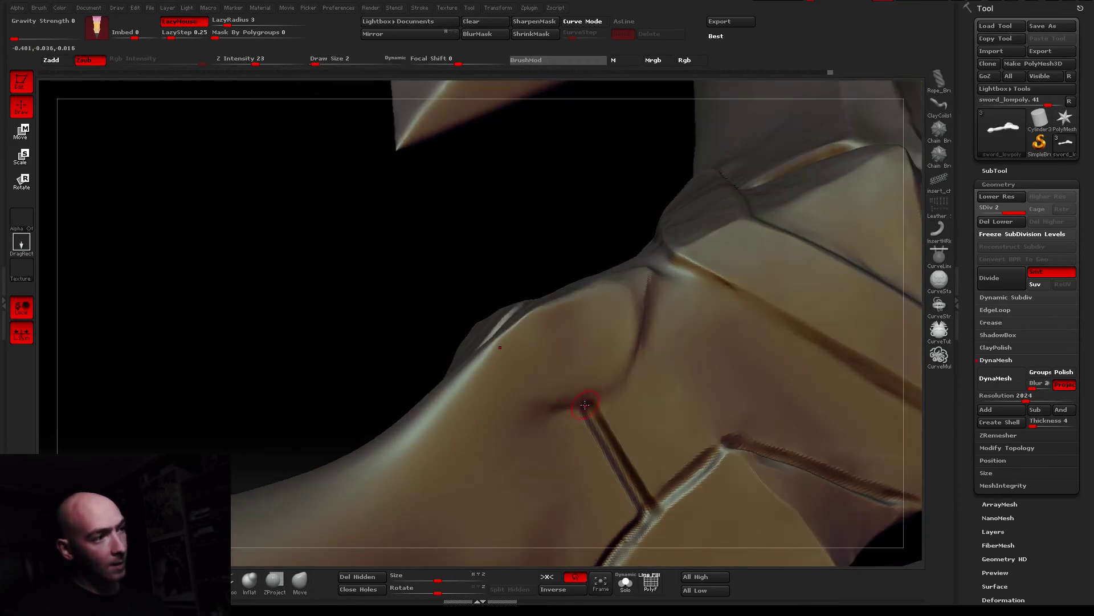
{"action": "mouse_move", "coordinate": [482, 425]}
{"action": "left_mouse_down"}
{"action": "mouse_move", "coordinate": [409, 436]}
{"action": "mouse_move", "coordinate": [528, 420]}
{"action": "mouse_move", "coordinate": [455, 268]}
{"action": "mouse_move", "coordinate": [507, 285]}
{"action": "mouse_move", "coordinate": [519, 403]}
{"action": "mouse_move", "coordinate": [473, 398]}
{"action": "left_mouse_up"}
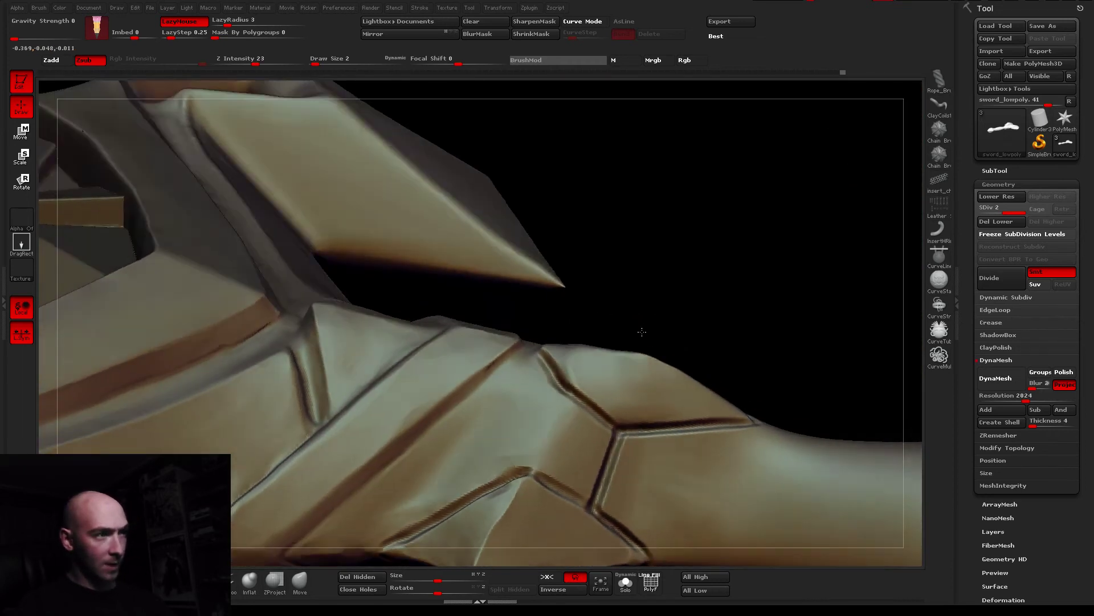
Orbiting the guard at Draw Size 10, then 6, carve the collar and crossguard panel seams deeper
{"action": "left_click_drag", "start_coordinate": [650, 322], "coordinate": [576, 399]}
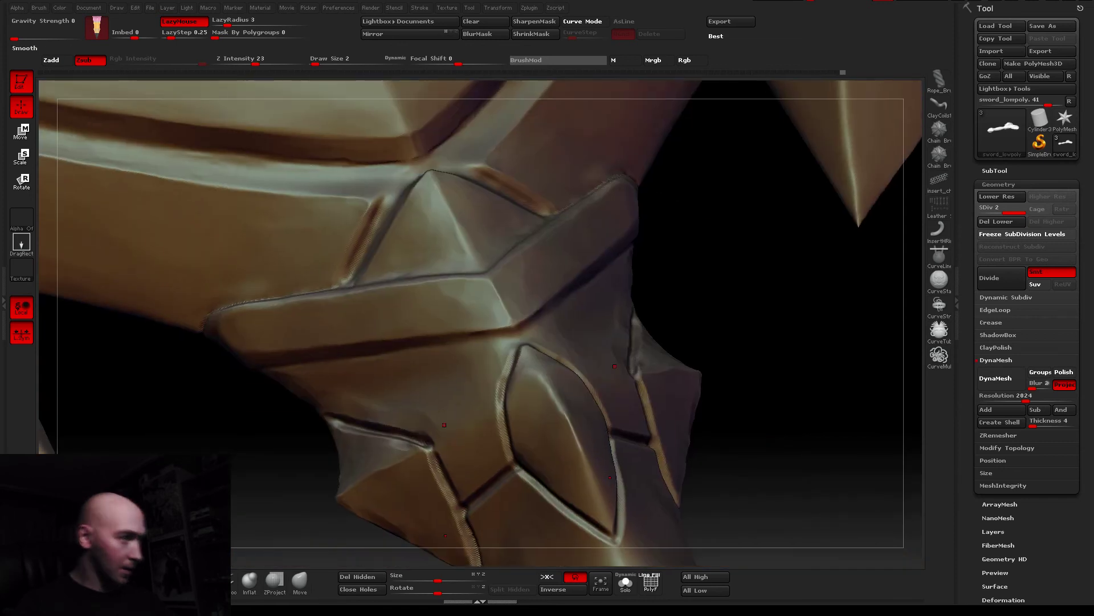
{"action": "left_click_drag", "start_coordinate": [314, 63], "coordinate": [319, 63]}
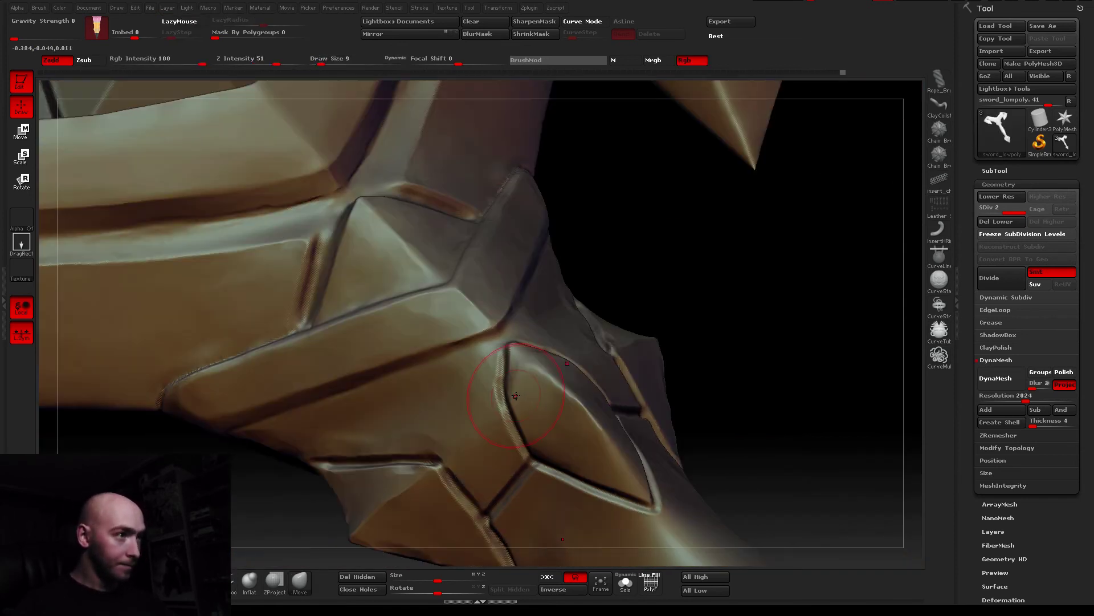
{"action": "mouse_move", "coordinate": [515, 397]}
{"action": "right_mouse_down"}
{"action": "mouse_move", "coordinate": [505, 431]}
{"action": "mouse_move", "coordinate": [545, 406]}
{"action": "right_mouse_up"}
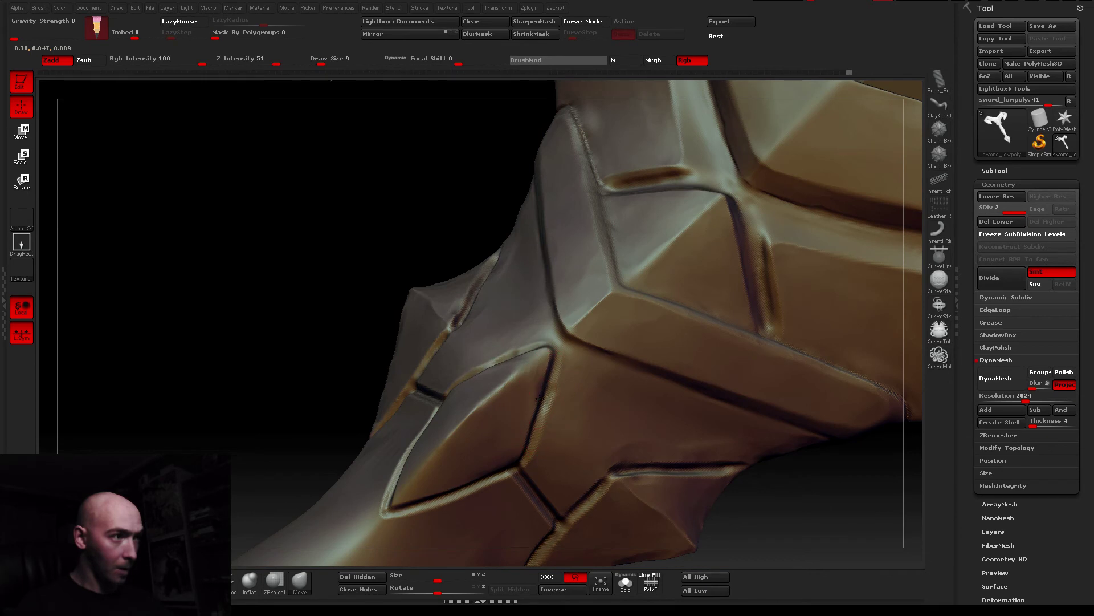
{"action": "right_click_drag", "start_coordinate": [524, 451], "coordinate": [497, 438]}
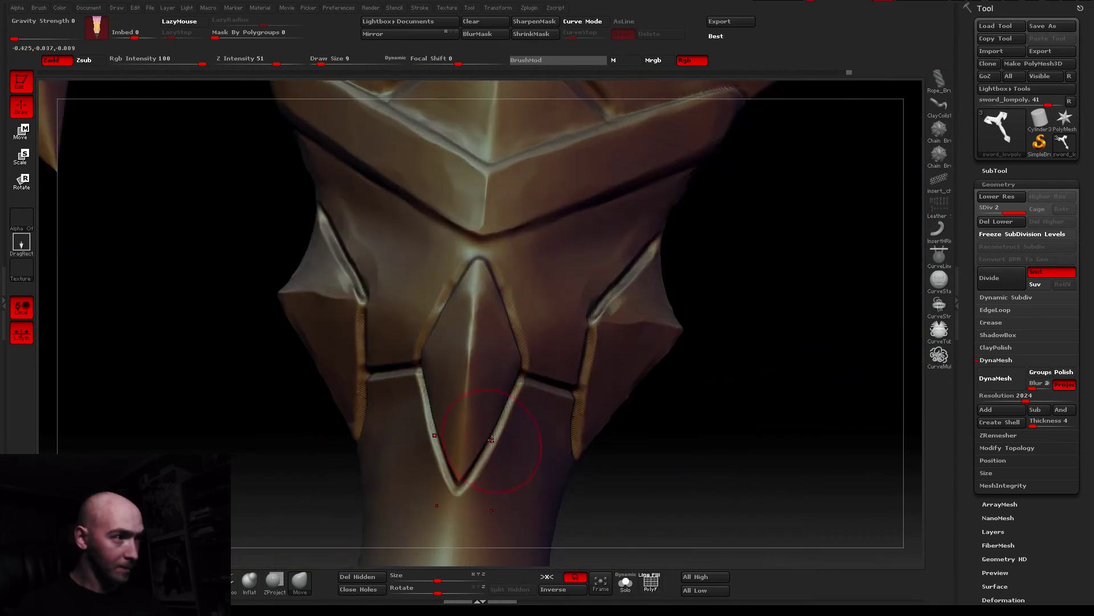
{"action": "right_click_drag", "start_coordinate": [501, 423], "coordinate": [457, 324]}
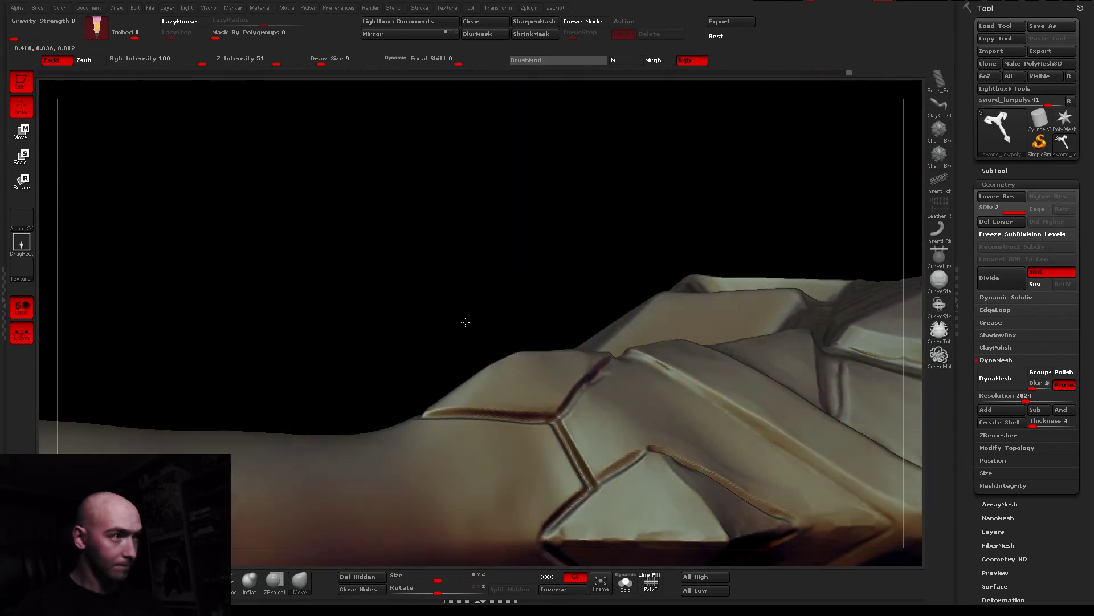
{"action": "right_click_drag", "start_coordinate": [589, 366], "coordinate": [474, 366]}
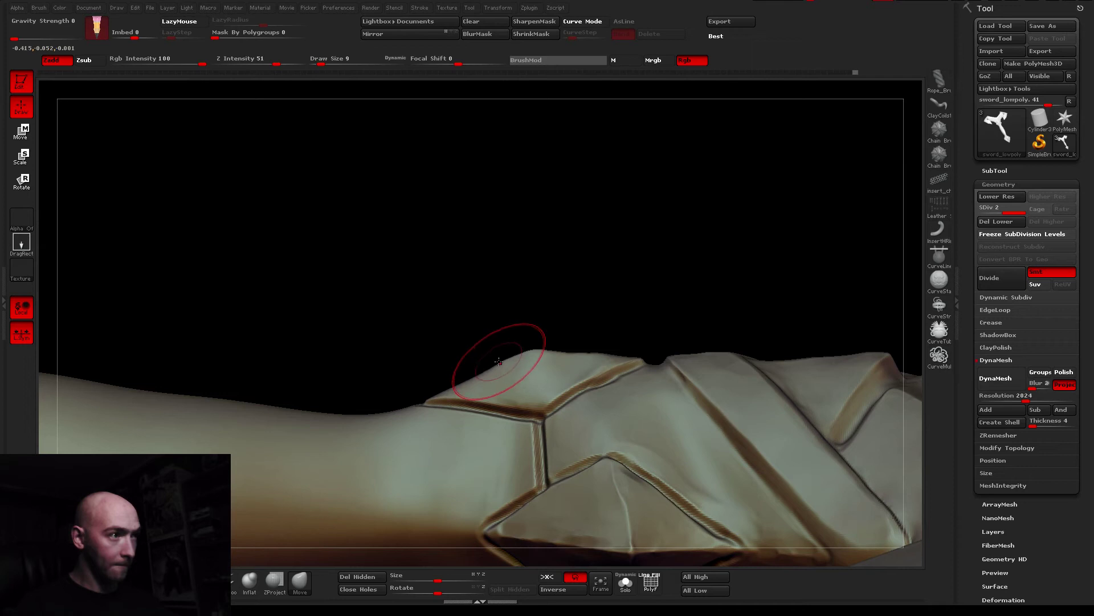
{"action": "mouse_move", "coordinate": [610, 439]}
{"action": "right_mouse_down"}
{"action": "mouse_move", "coordinate": [613, 565]}
{"action": "mouse_move", "coordinate": [531, 331]}
{"action": "right_mouse_up"}
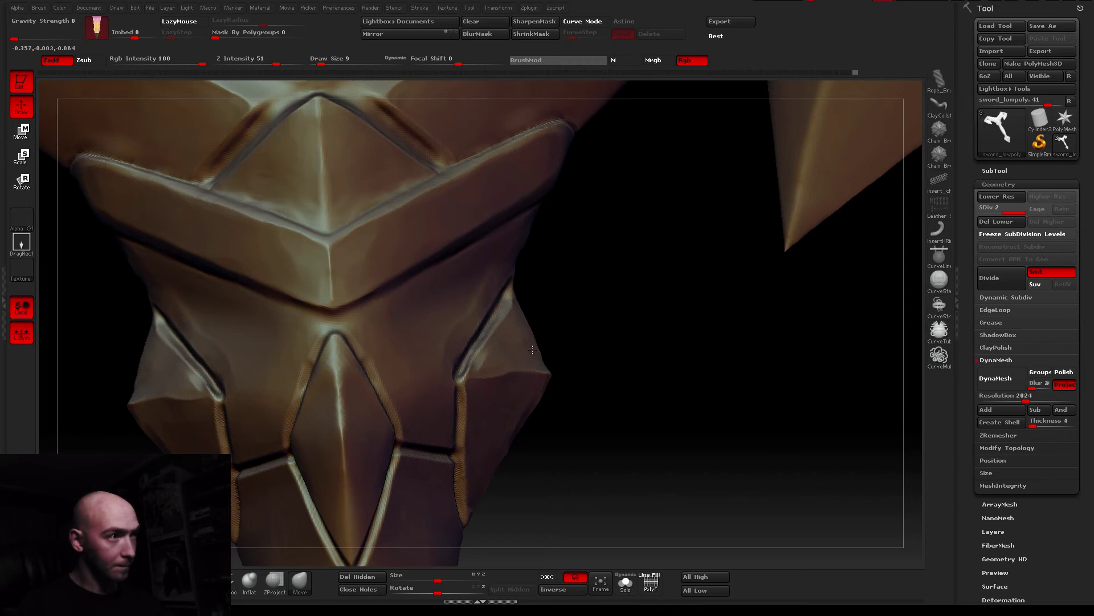
{"action": "right_click_drag", "start_coordinate": [496, 315], "coordinate": [407, 404]}
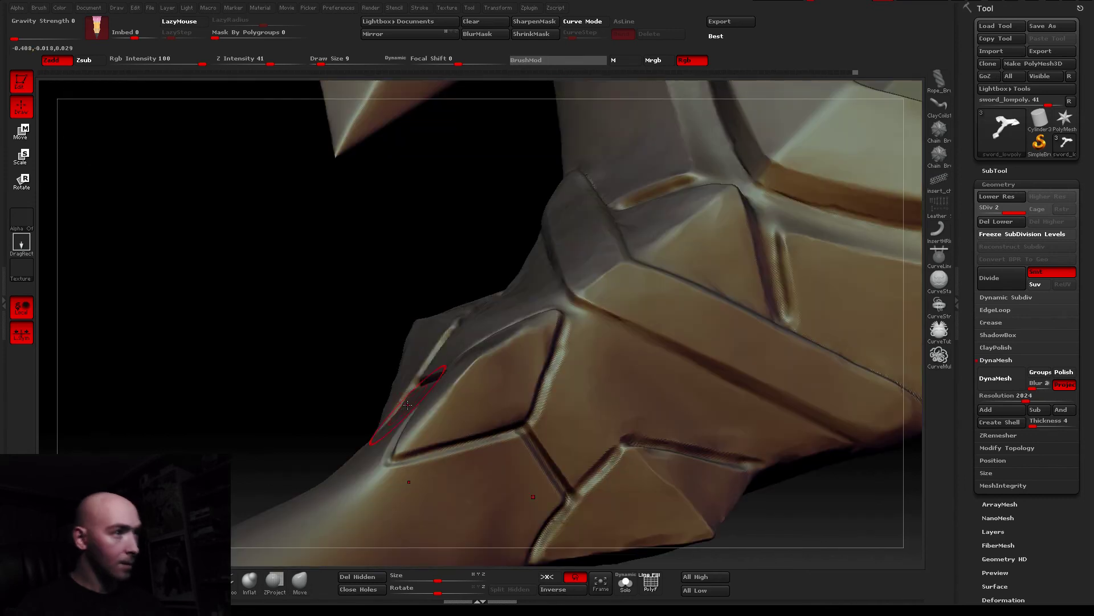
{"action": "left_click", "coordinate": [318, 60]}
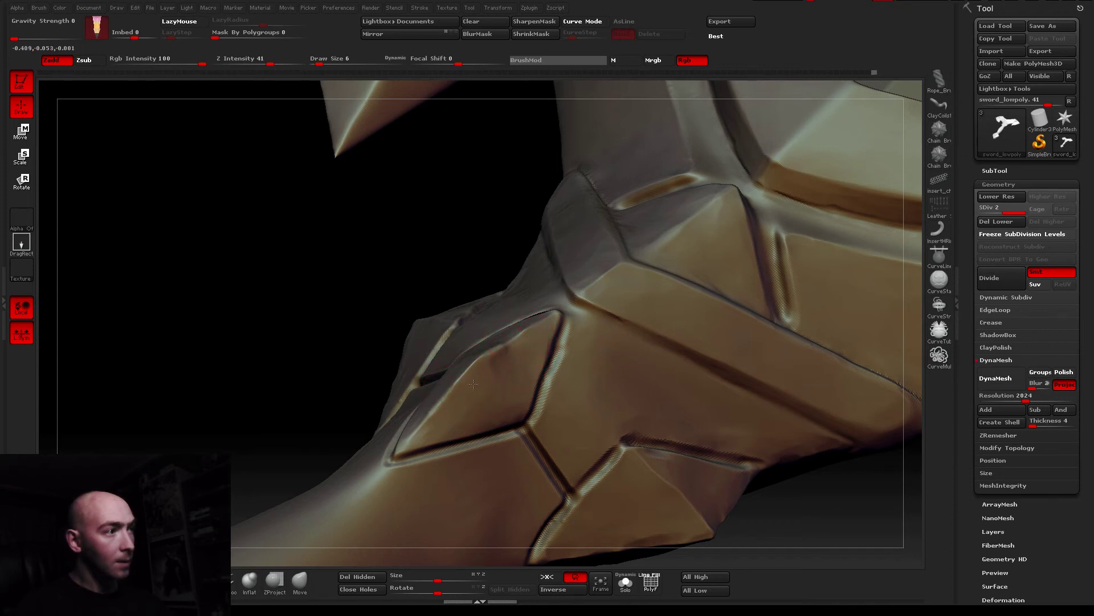
{"action": "right_click_drag", "start_coordinate": [488, 399], "coordinate": [475, 414]}
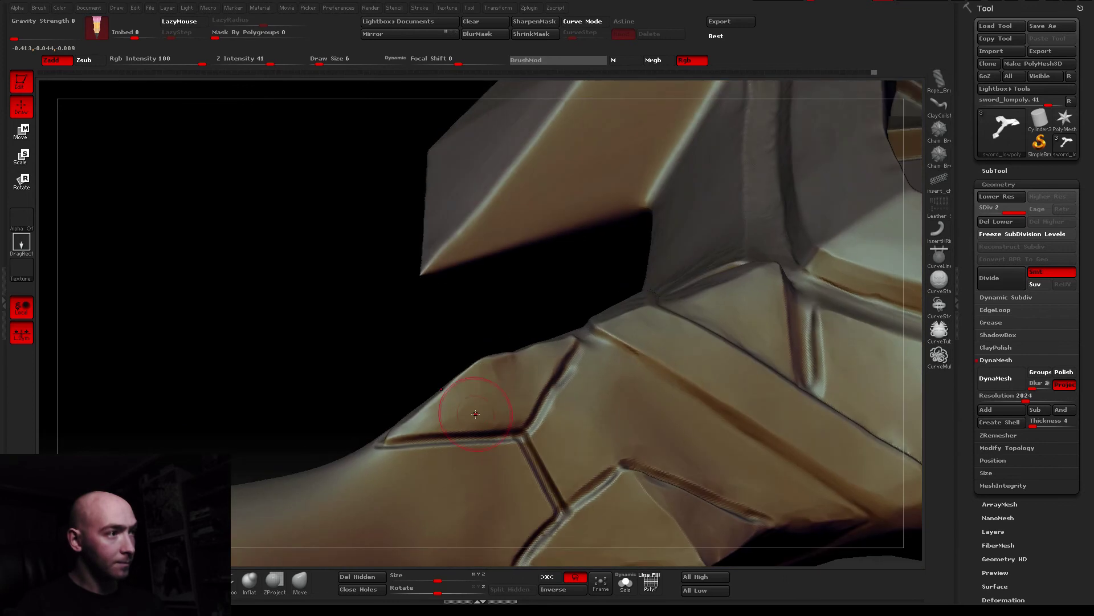
{"action": "mouse_move", "coordinate": [496, 402]}
{"action": "right_mouse_down"}
{"action": "mouse_move", "coordinate": [567, 411]}
{"action": "mouse_move", "coordinate": [571, 435]}
{"action": "mouse_move", "coordinate": [471, 276]}
{"action": "mouse_move", "coordinate": [547, 436]}
{"action": "right_mouse_up"}
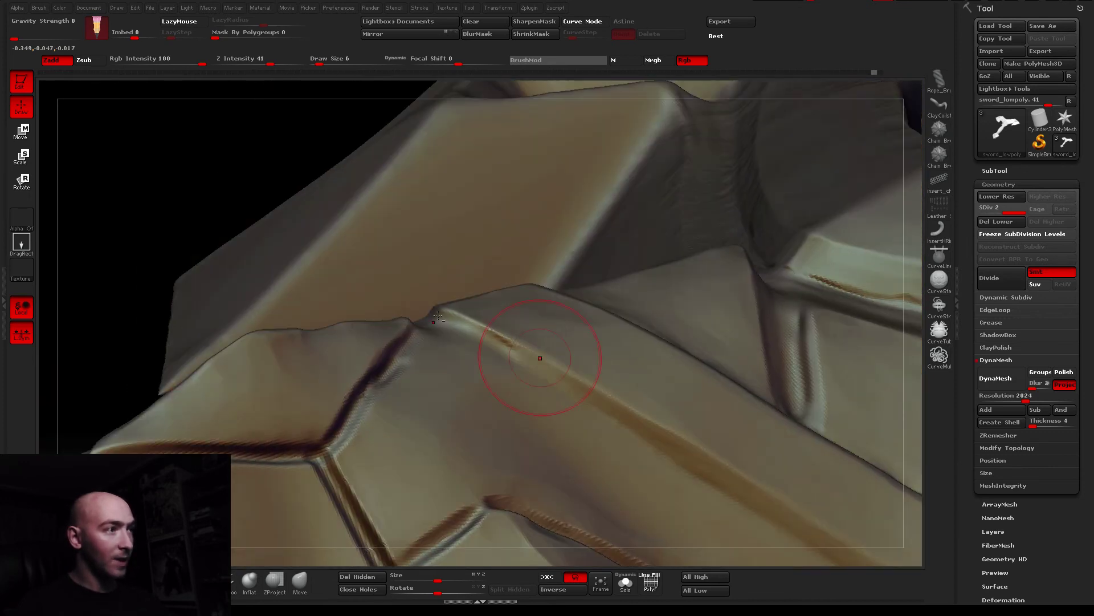
Switch to the Standard brush with Draw Size 1 and Z Intensity 14
{"action": "right_click_drag", "start_coordinate": [548, 437], "coordinate": [533, 342]}
{"action": "key", "text": "b"}
{"action": "key", "text": "s"}
{"action": "key", "text": "t"}
{"action": "key", "text": "s"}
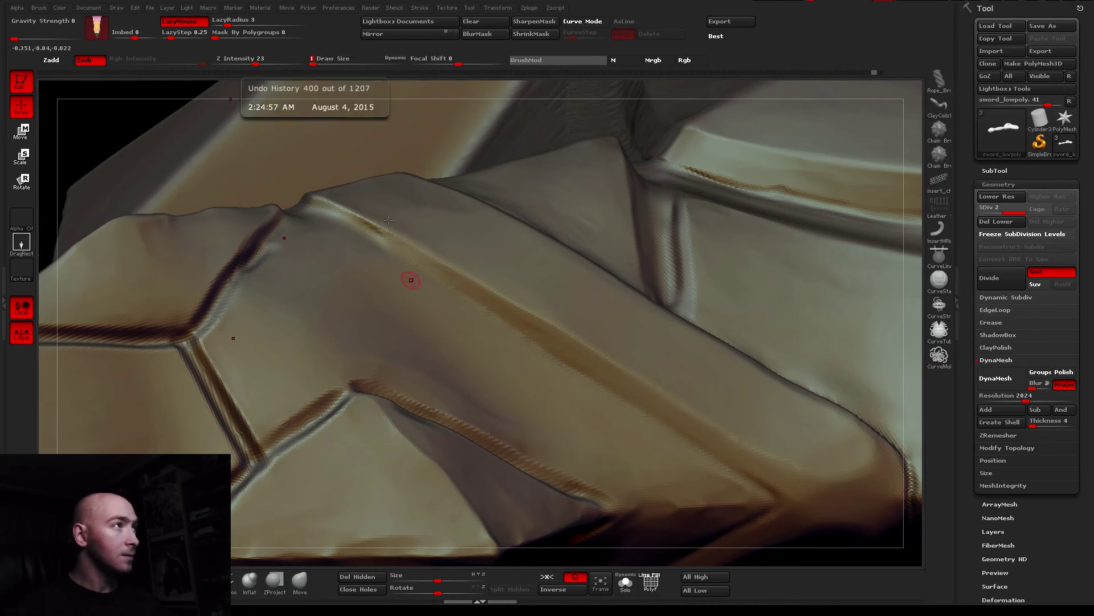
{"action": "right_click_drag", "start_coordinate": [403, 274], "coordinate": [388, 250]}
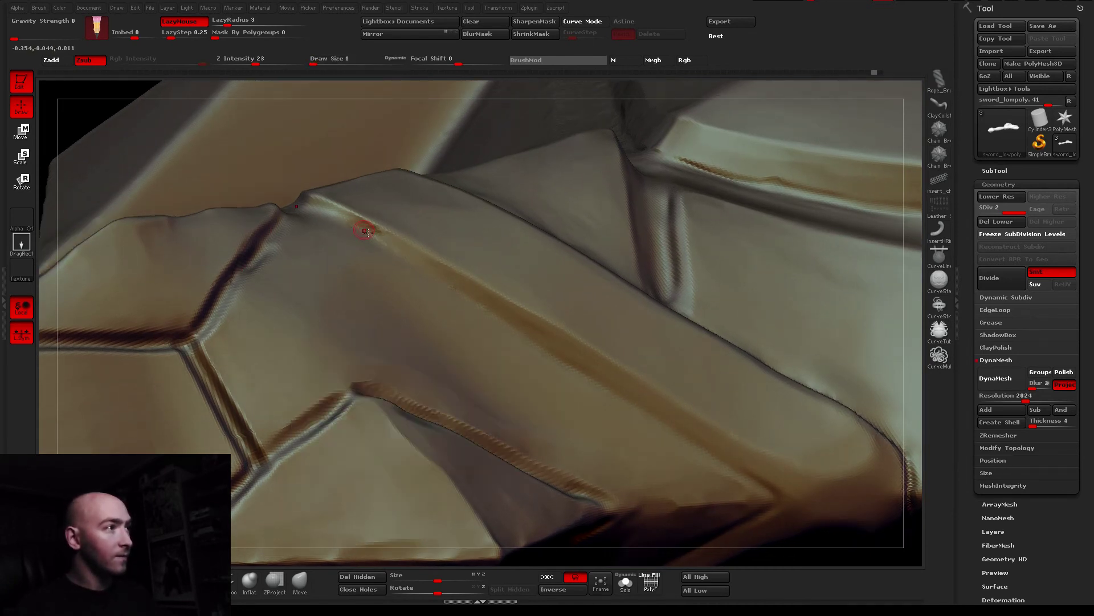
{"action": "left_click_drag", "start_coordinate": [255, 60], "coordinate": [246, 60]}
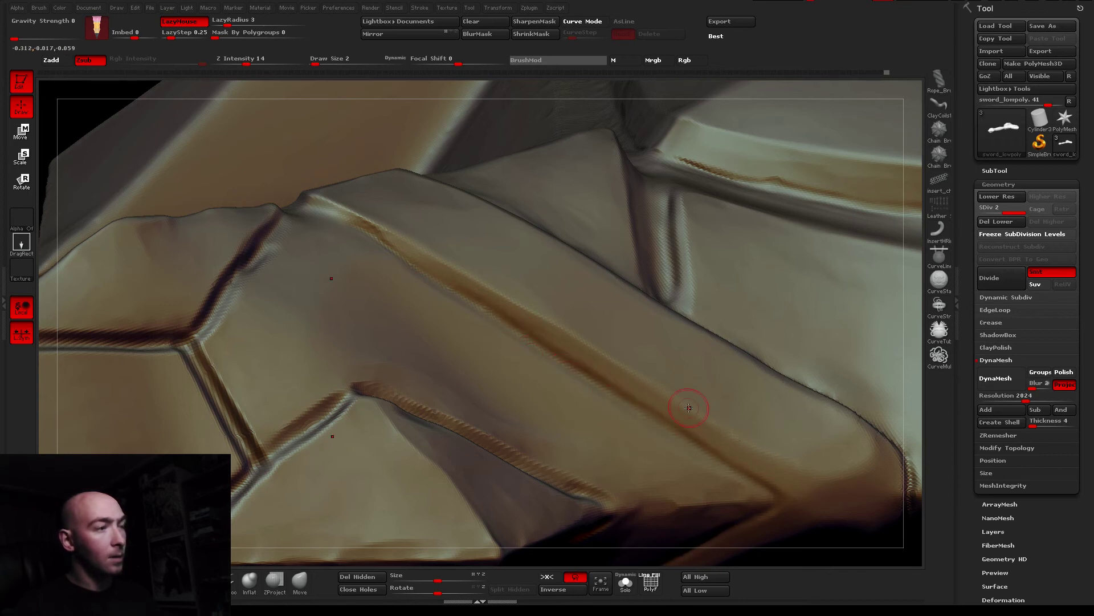
Trace the crossguard's ridge-crossing grooves from several angles, raising Draw Size to 4
{"action": "right_click_drag", "start_coordinate": [690, 408], "coordinate": [485, 445]}
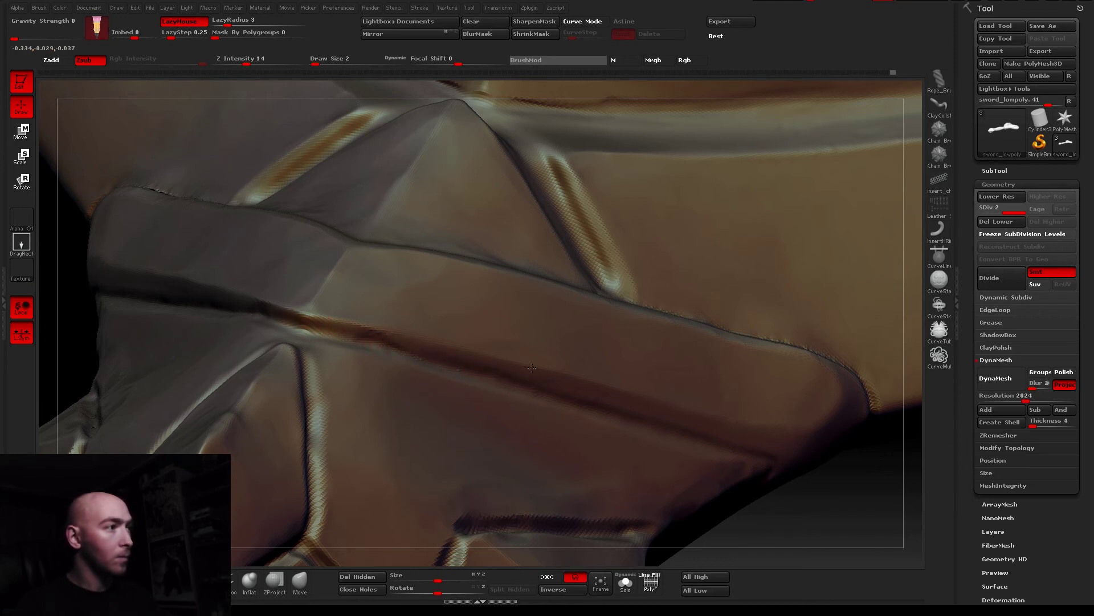
{"action": "right_click_drag", "start_coordinate": [531, 368], "coordinate": [377, 306]}
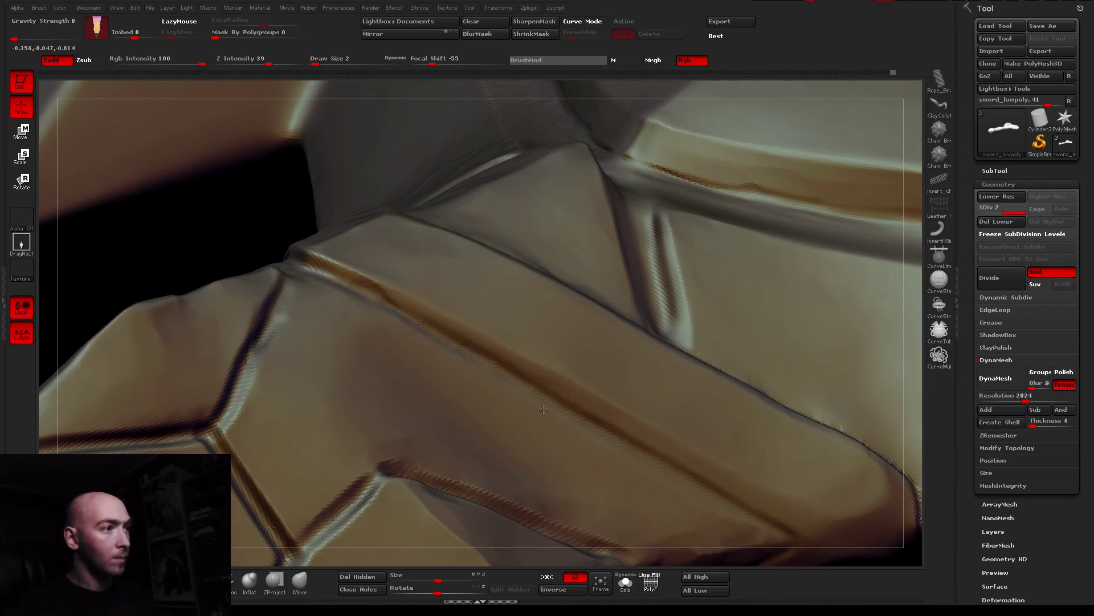
{"action": "mouse_move", "coordinate": [767, 542]}
{"action": "right_mouse_down", "text": "alt"}
{"action": "mouse_move", "coordinate": [523, 336]}
{"action": "mouse_move", "coordinate": [577, 372]}
{"action": "mouse_move", "coordinate": [554, 310]}
{"action": "mouse_move", "coordinate": [587, 349]}
{"action": "right_mouse_up", "text": "alt"}
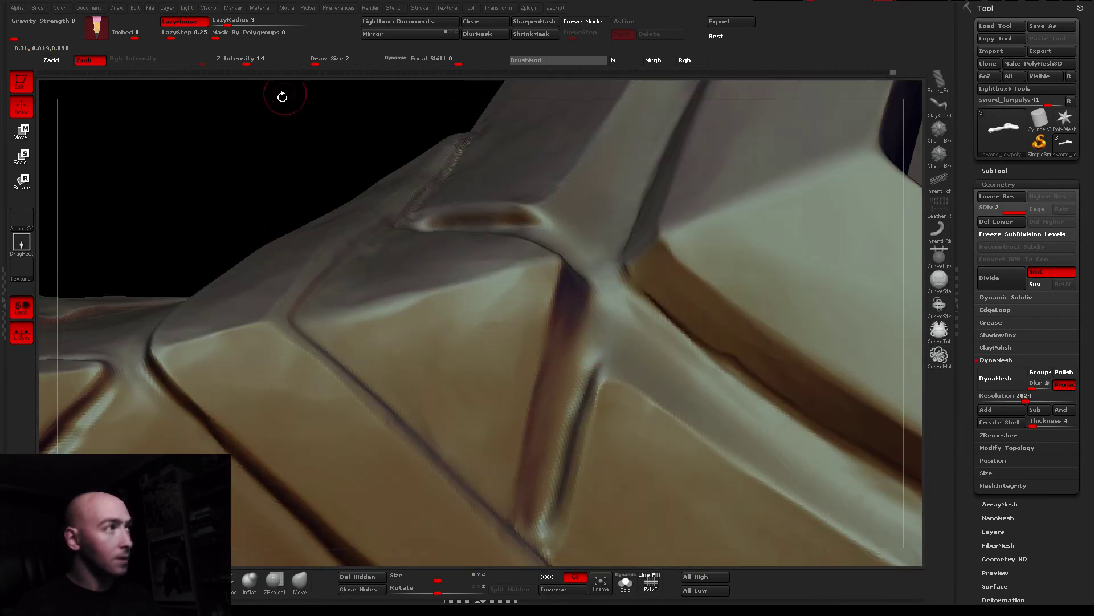
{"action": "type", "text": "s"}
{"action": "type", "text": "4"}
{"action": "key", "text": "Return"}
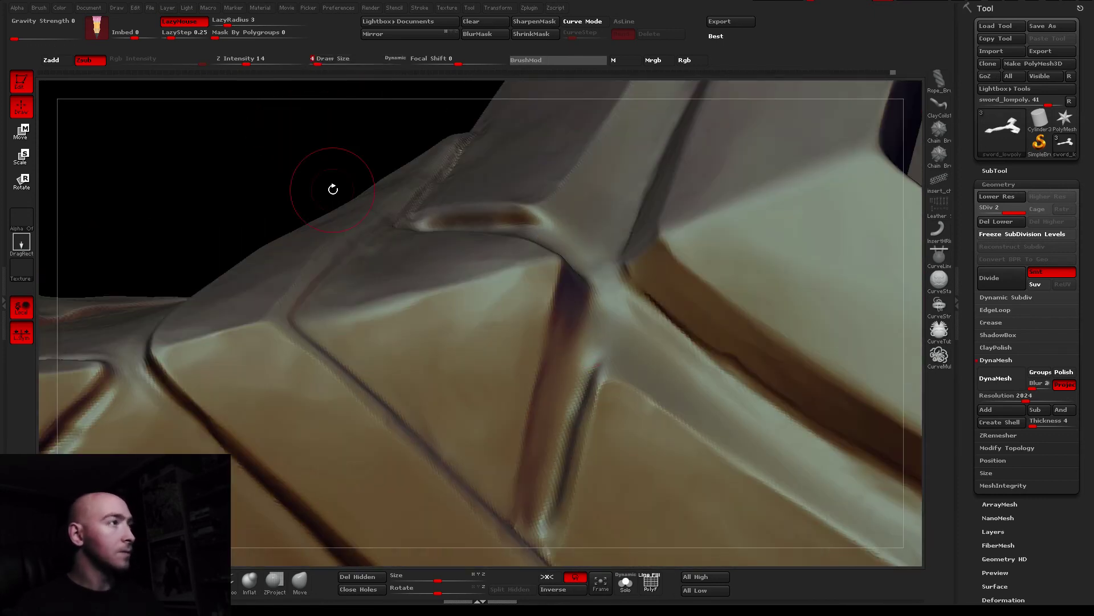
{"action": "right_click_drag", "start_coordinate": [333, 189], "coordinate": [697, 398]}
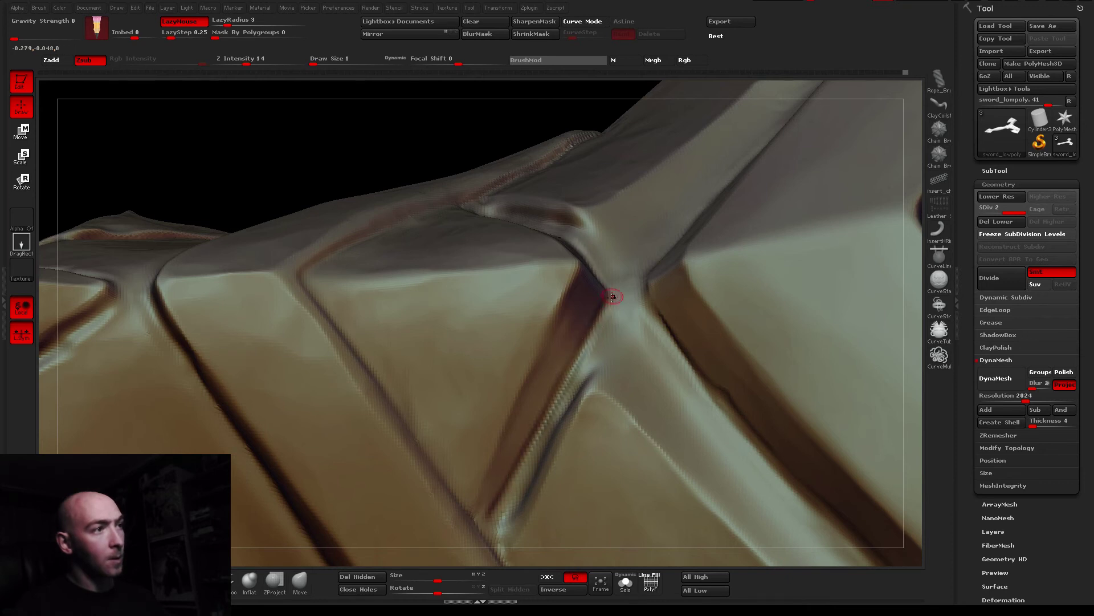
{"action": "mouse_move", "coordinate": [569, 434]}
{"action": "right_mouse_down"}
{"action": "mouse_move", "coordinate": [525, 342]}
{"action": "mouse_move", "coordinate": [508, 344]}
{"action": "mouse_move", "coordinate": [538, 396]}
{"action": "mouse_move", "coordinate": [618, 402]}
{"action": "right_mouse_up"}
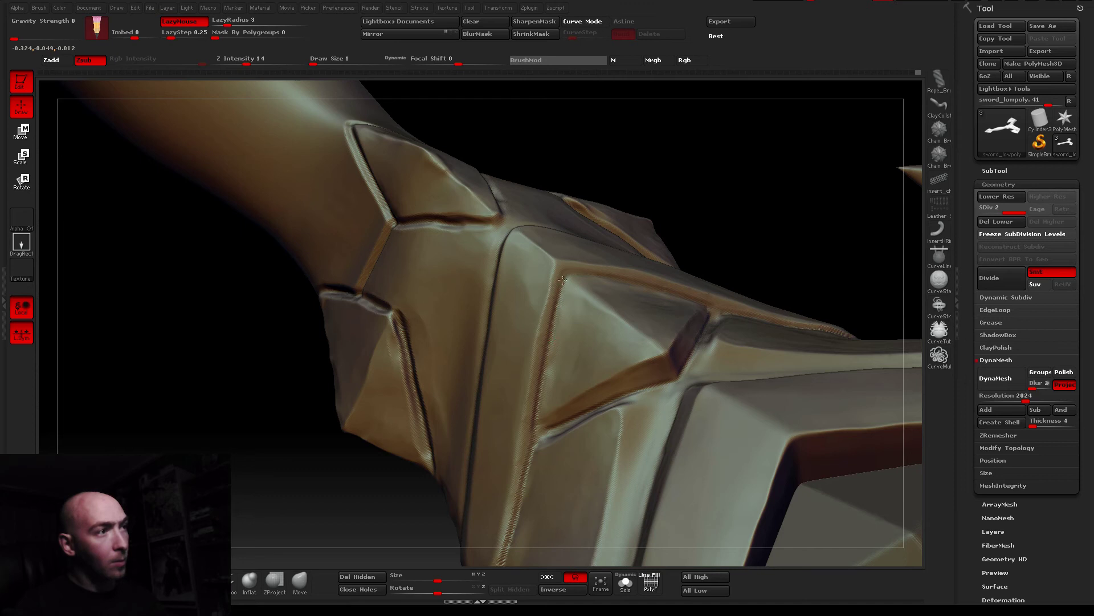
Frame the crossguard prongs and the guard's inner cavity close up
{"action": "right_click_drag", "start_coordinate": [578, 308], "coordinate": [444, 303]}
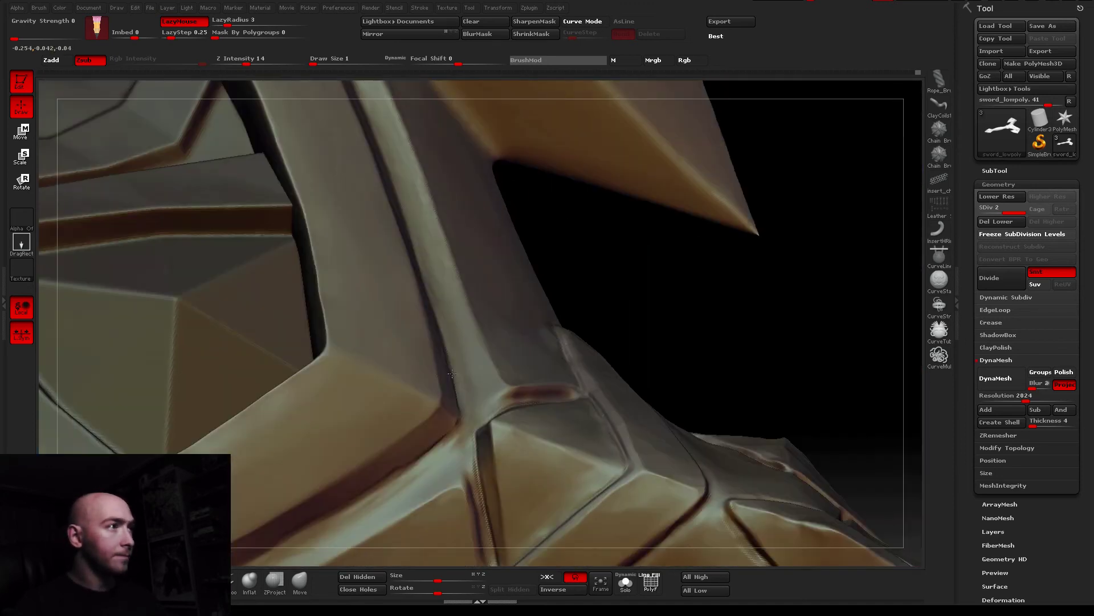
{"action": "right_click_drag", "start_coordinate": [452, 373], "coordinate": [494, 513], "text": "ctrl"}
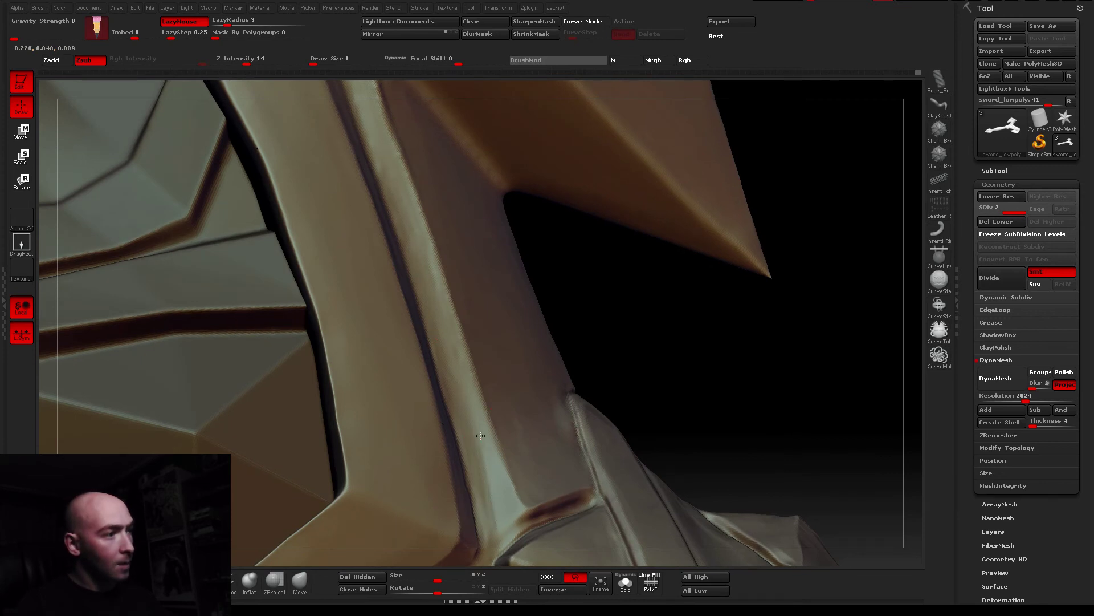
{"action": "mouse_move", "coordinate": [485, 340]}
{"action": "right_mouse_down"}
{"action": "mouse_move", "coordinate": [477, 294]}
{"action": "mouse_move", "coordinate": [381, 325]}
{"action": "right_mouse_up"}
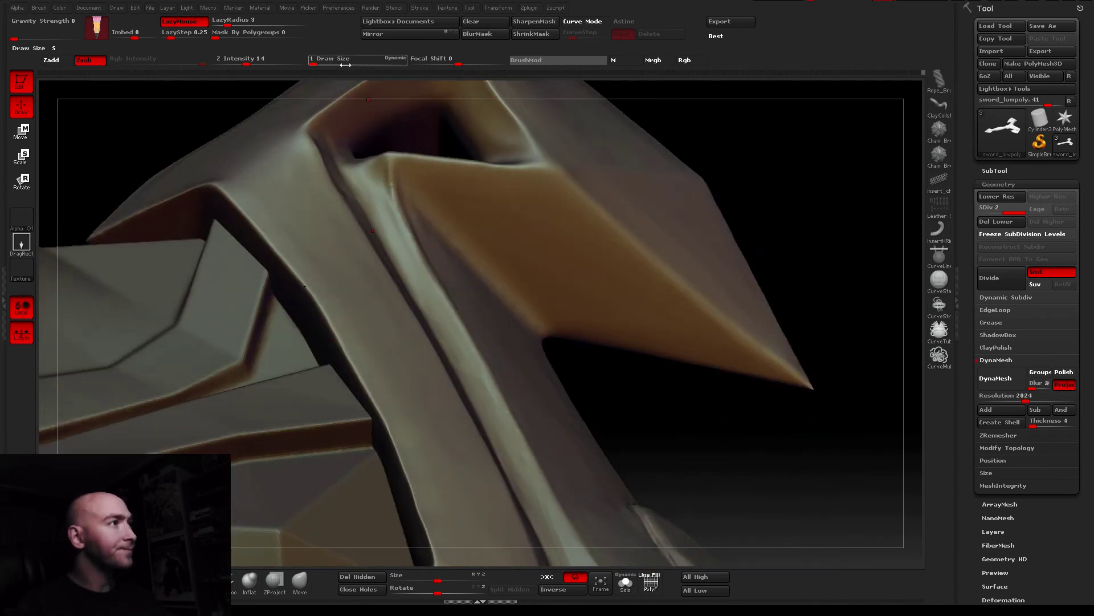
{"action": "mouse_move", "coordinate": [399, 257]}
{"action": "right_mouse_down"}
{"action": "mouse_move", "coordinate": [365, 228]}
{"action": "mouse_move", "coordinate": [371, 178]}
{"action": "right_mouse_up"}
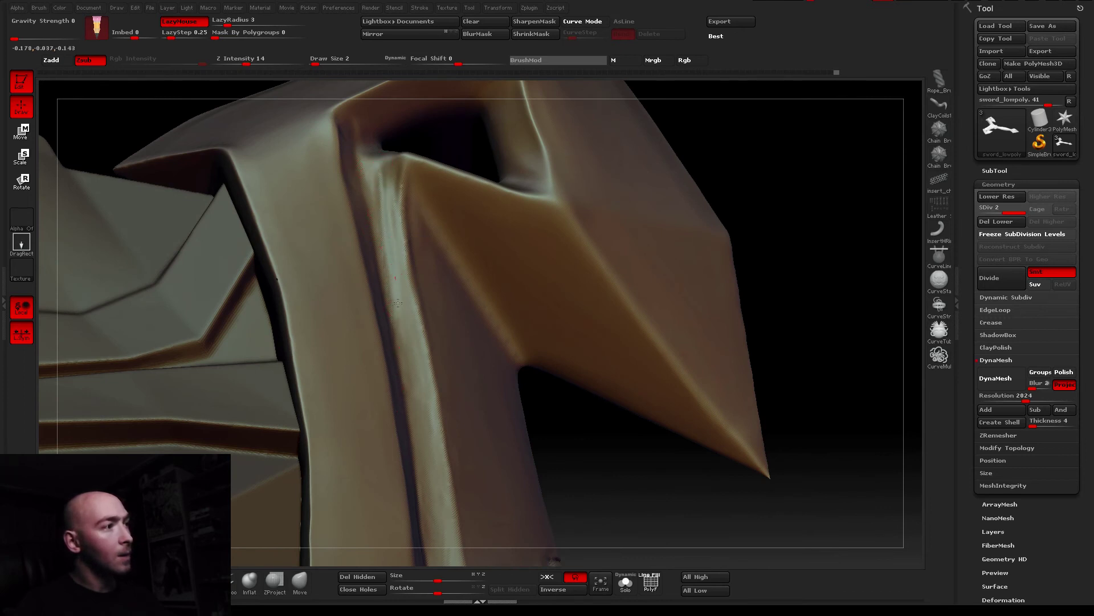
{"action": "mouse_move", "coordinate": [412, 400]}
{"action": "right_mouse_down"}
{"action": "mouse_move", "coordinate": [425, 264]}
{"action": "mouse_move", "coordinate": [553, 355]}
{"action": "right_mouse_up"}
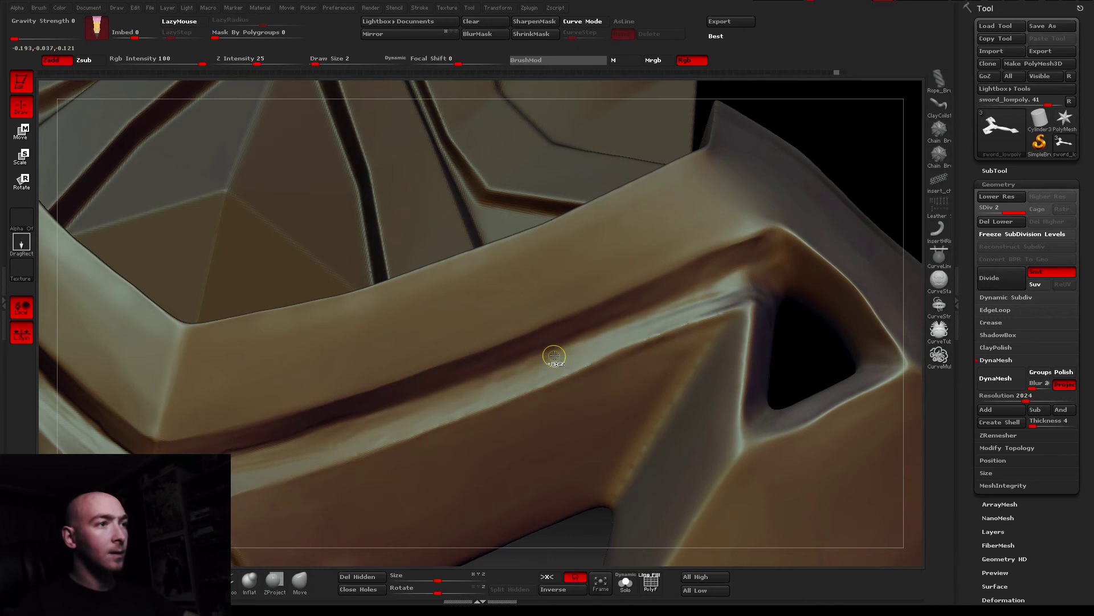
{"action": "mouse_move", "coordinate": [554, 356]}
{"action": "right_mouse_down"}
{"action": "mouse_move", "coordinate": [307, 321]}
{"action": "mouse_move", "coordinate": [434, 402]}
{"action": "mouse_move", "coordinate": [431, 305]}
{"action": "mouse_move", "coordinate": [445, 313]}
{"action": "right_mouse_up"}
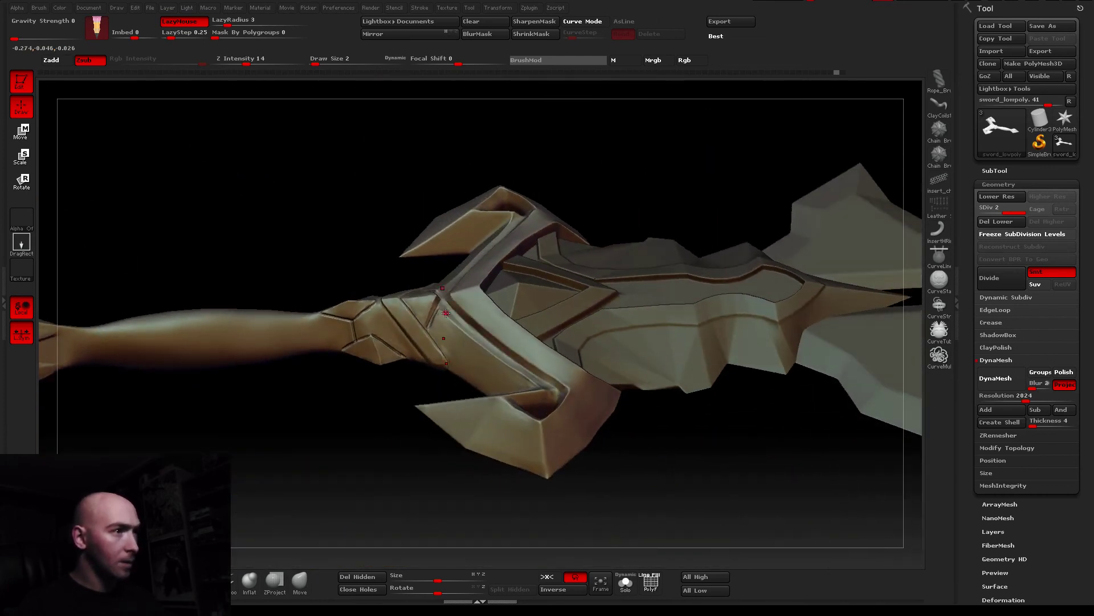
{"action": "right_click_drag", "start_coordinate": [446, 313], "coordinate": [588, 393]}
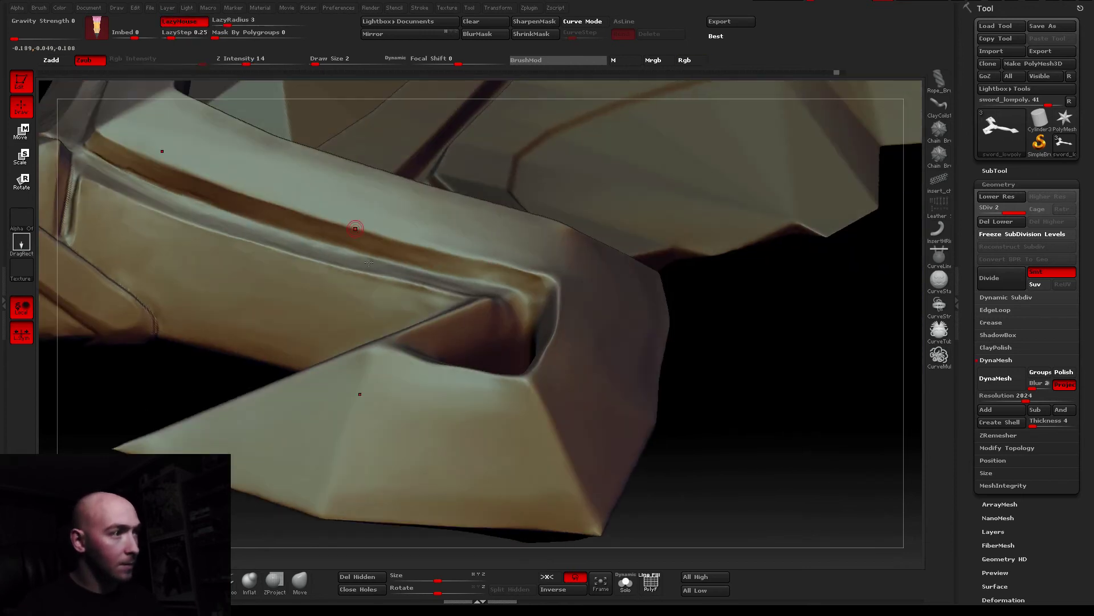
Tidy the cavity groove edges with the Standard brush at Draw Size 1, then raise it to 7
{"action": "left_click_drag", "start_coordinate": [314, 64], "coordinate": [311, 63]}
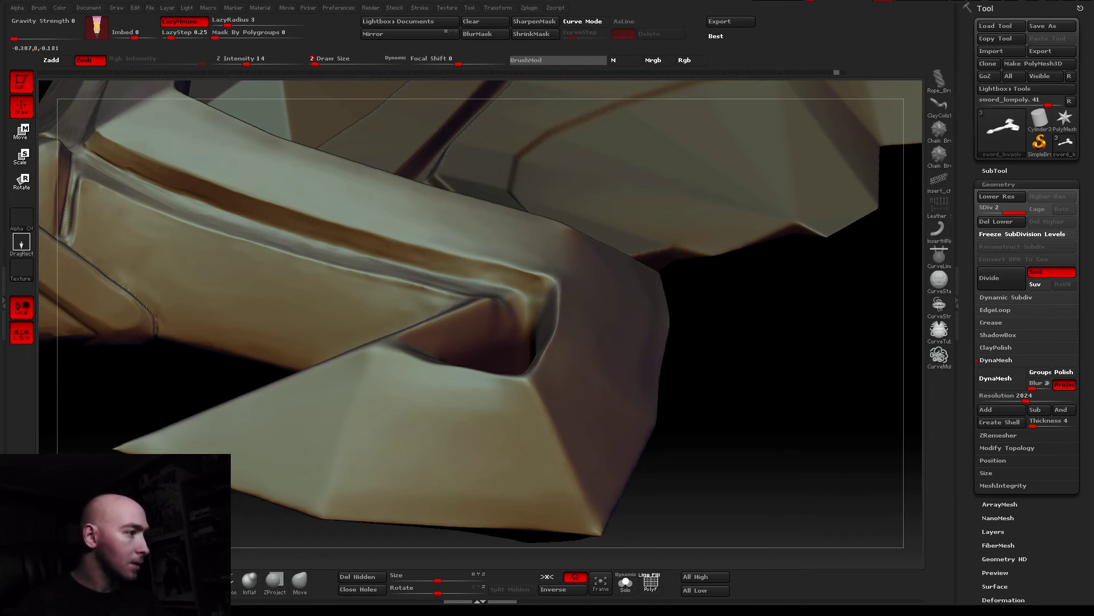
{"action": "key", "text": "b"}
{"action": "key", "text": "s"}
{"action": "key", "text": "t"}
{"action": "left_click_drag", "start_coordinate": [350, 64], "coordinate": [319, 65]}
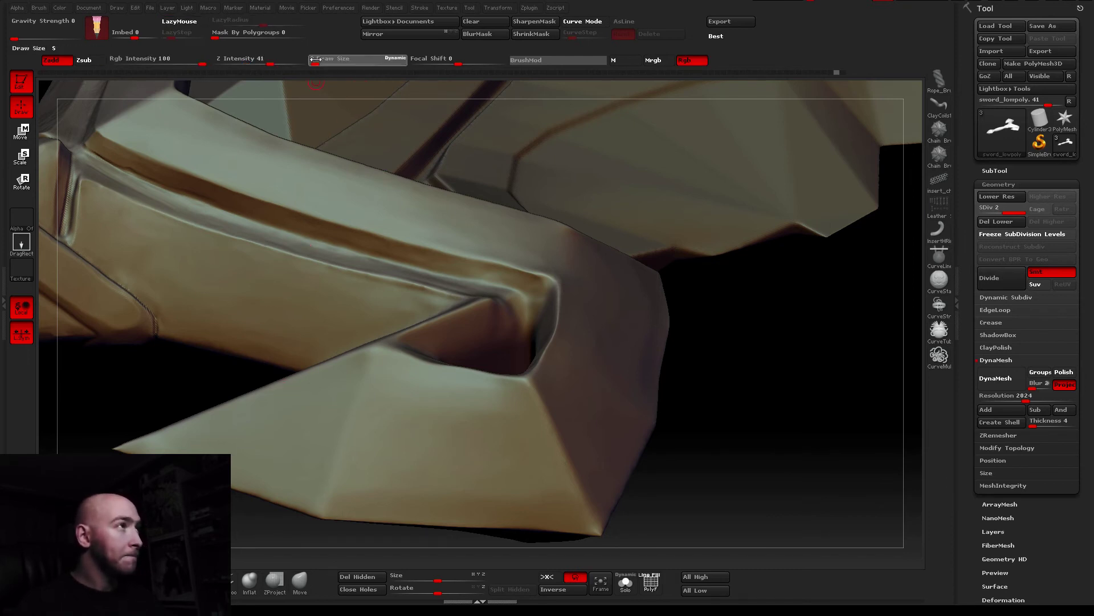
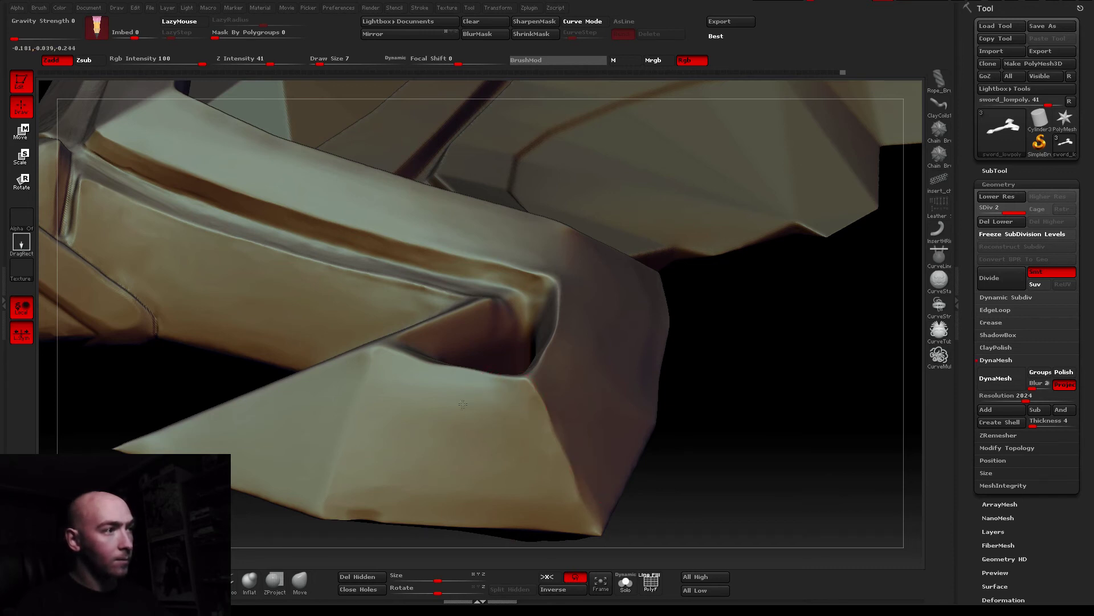
Clear the small masked spot near the guard's hole and return to the latest history step
{"action": "mouse_move", "coordinate": [375, 431]}
{"action": "right_mouse_down"}
{"action": "mouse_move", "coordinate": [435, 402]}
{"action": "mouse_move", "coordinate": [471, 359]}
{"action": "right_mouse_up"}
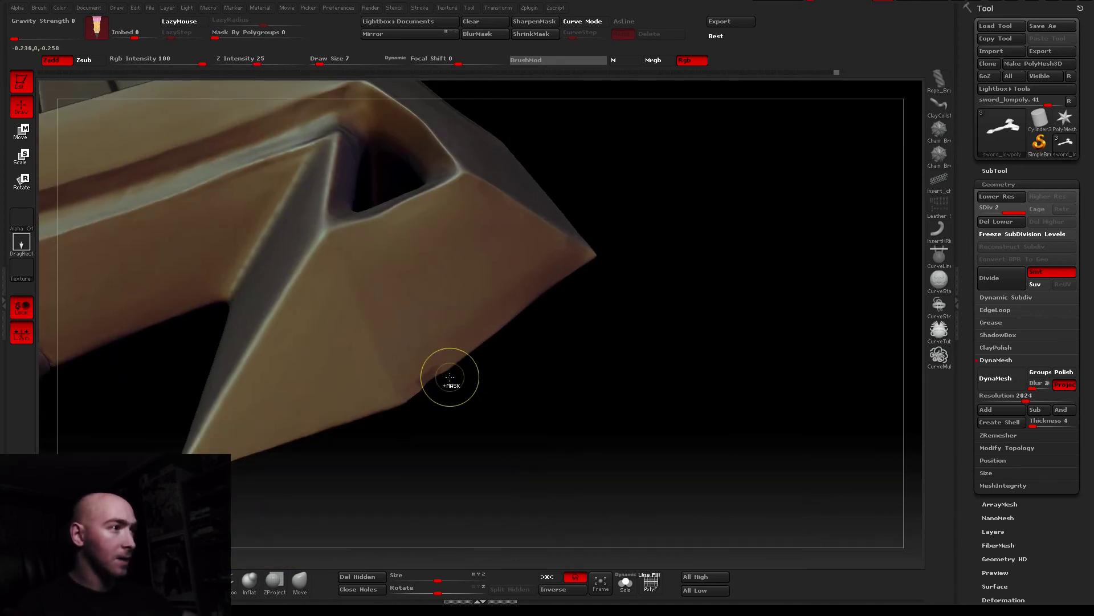
{"action": "left_click", "coordinate": [513, 383], "text": "ctrl"}
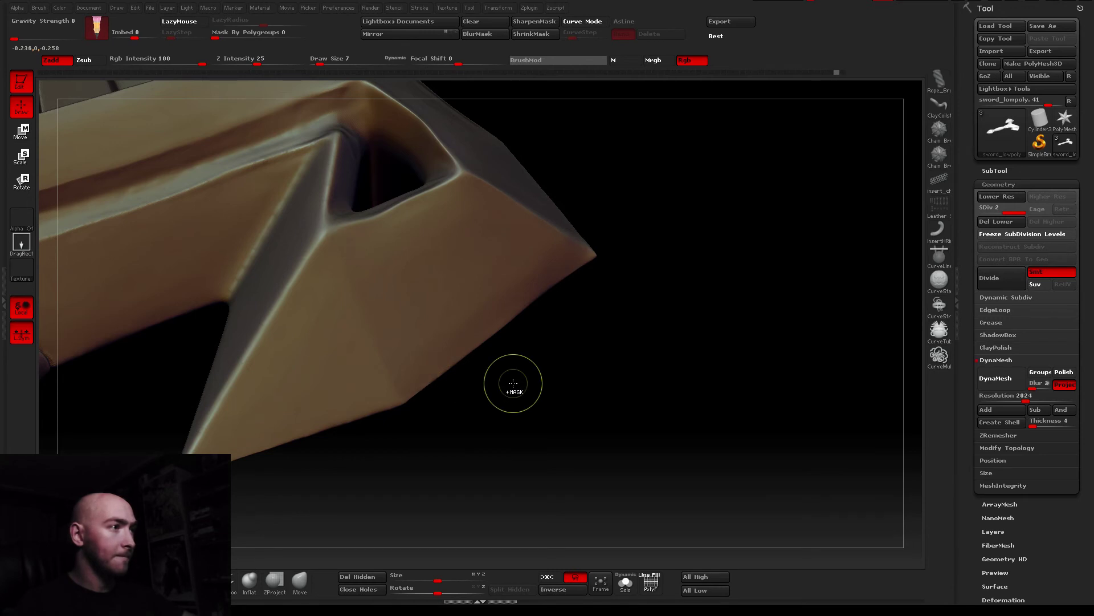
{"action": "left_click_drag", "start_coordinate": [513, 383], "coordinate": [354, 273]}
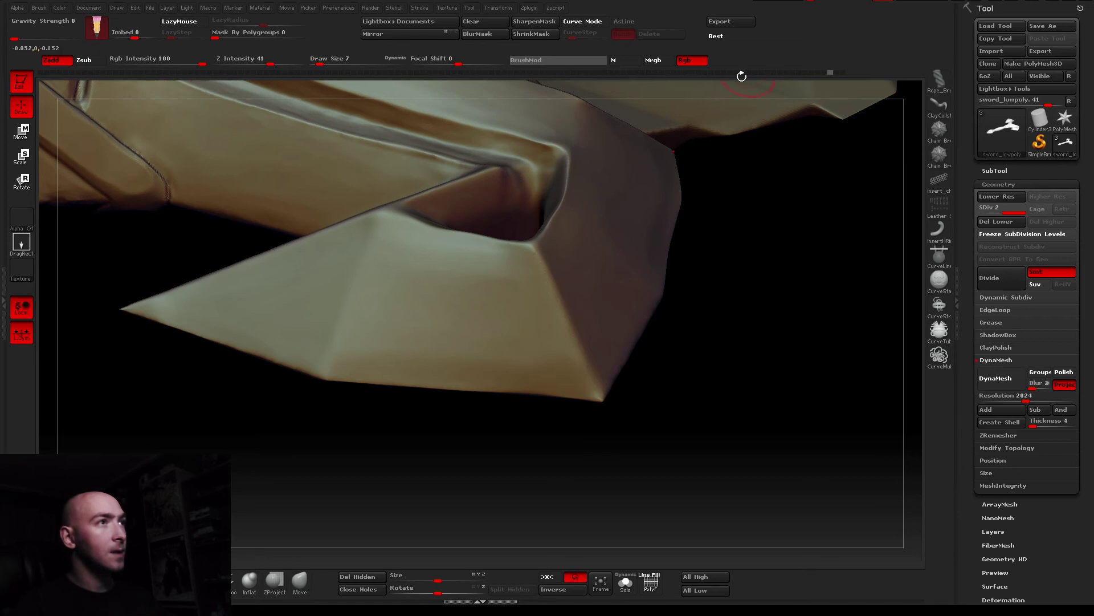
{"action": "left_click", "coordinate": [465, 226]}
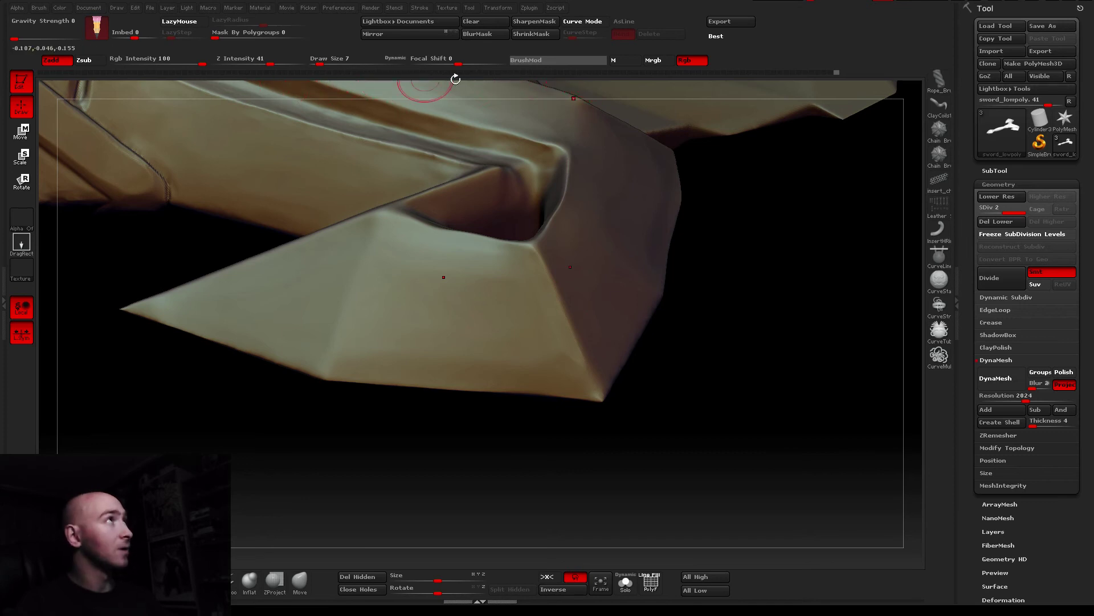
Revert the sword to an earlier Undo History state and inspect the guard's hole
{"action": "right_click_drag", "start_coordinate": [542, 265], "coordinate": [551, 270]}
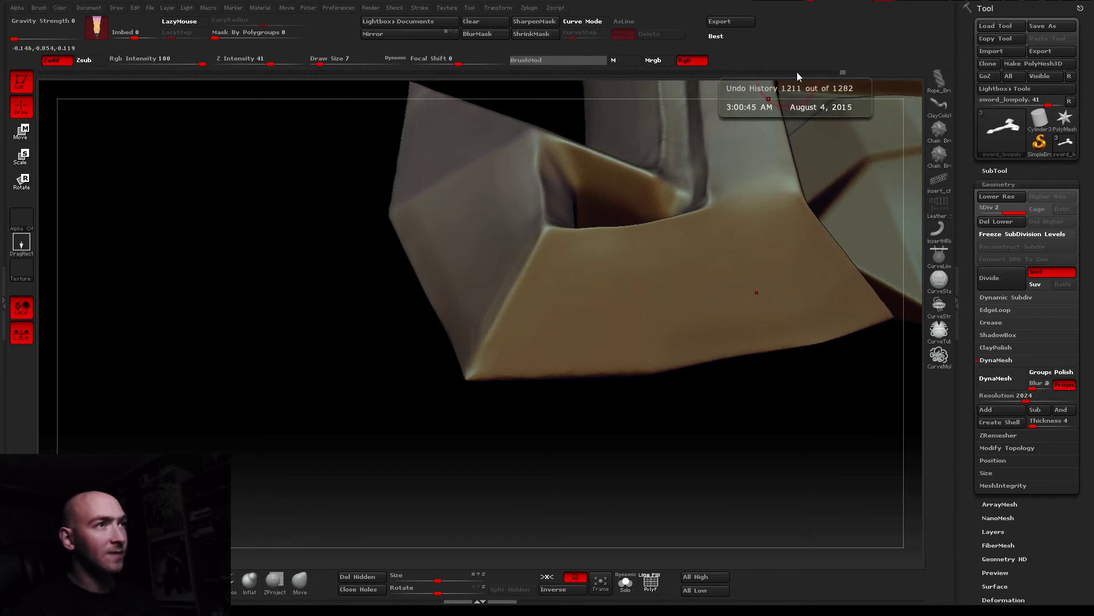
{"action": "mouse_move", "coordinate": [833, 73]}
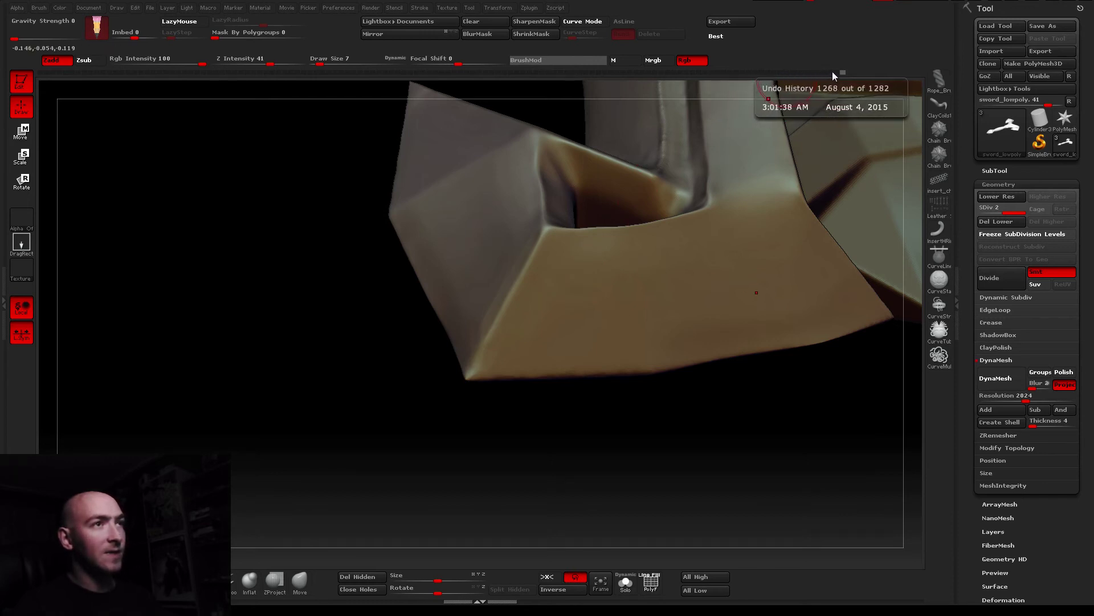
{"action": "left_click", "coordinate": [801, 73]}
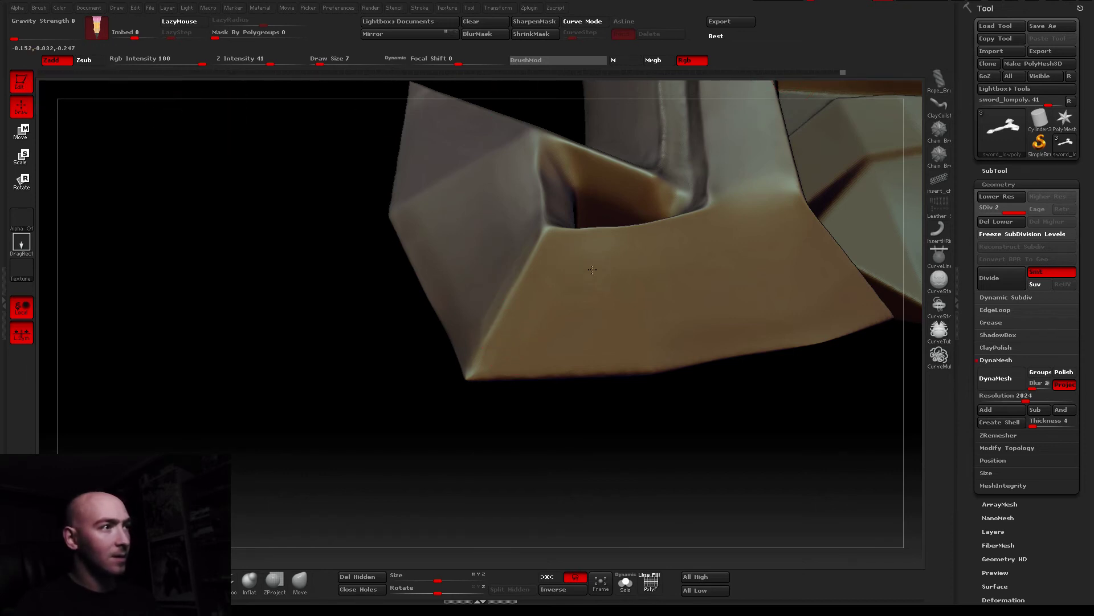
{"action": "right_click_drag", "start_coordinate": [593, 270], "coordinate": [562, 370]}
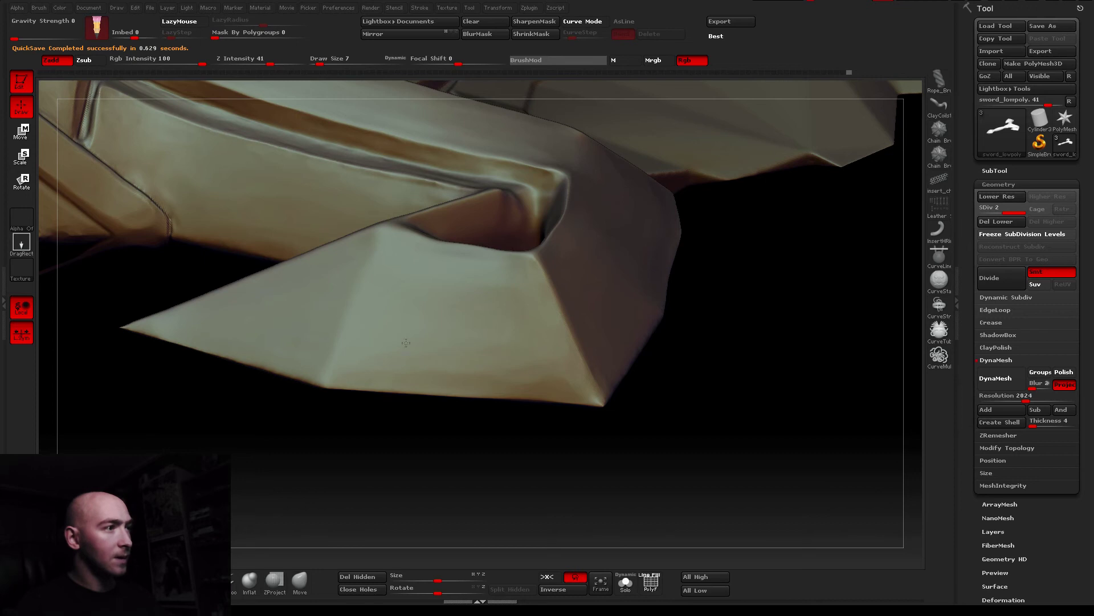
{"action": "right_click_drag", "start_coordinate": [431, 364], "coordinate": [213, 411]}
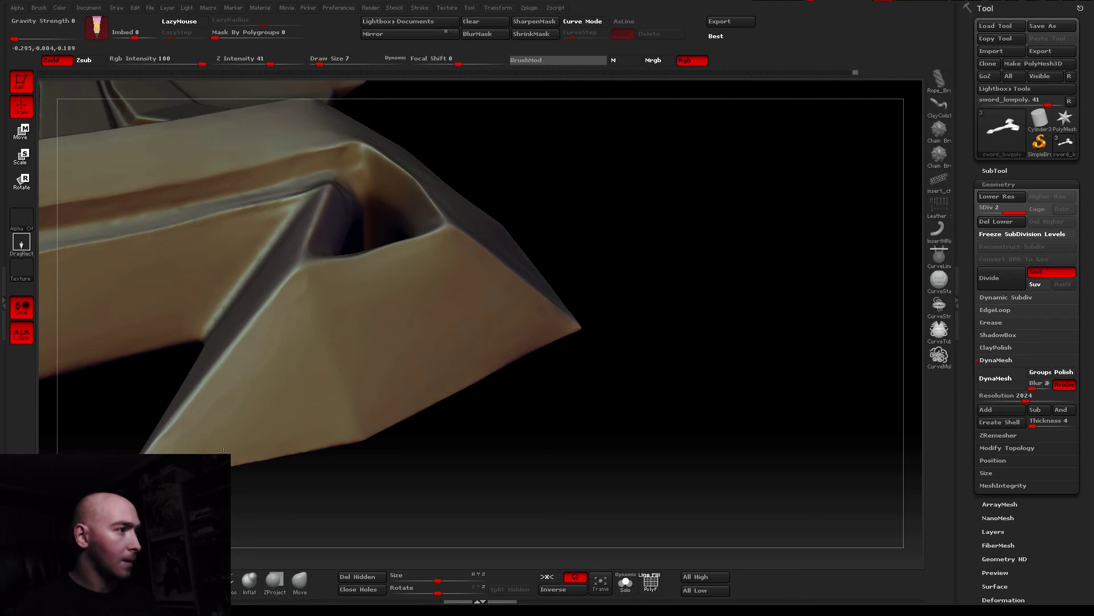
Smooth the crease edge beside the guard's hole
{"action": "mouse_move", "coordinate": [322, 441]}
{"action": "right_mouse_down"}
{"action": "mouse_move", "coordinate": [375, 285]}
{"action": "mouse_move", "coordinate": [564, 312]}
{"action": "right_mouse_up"}
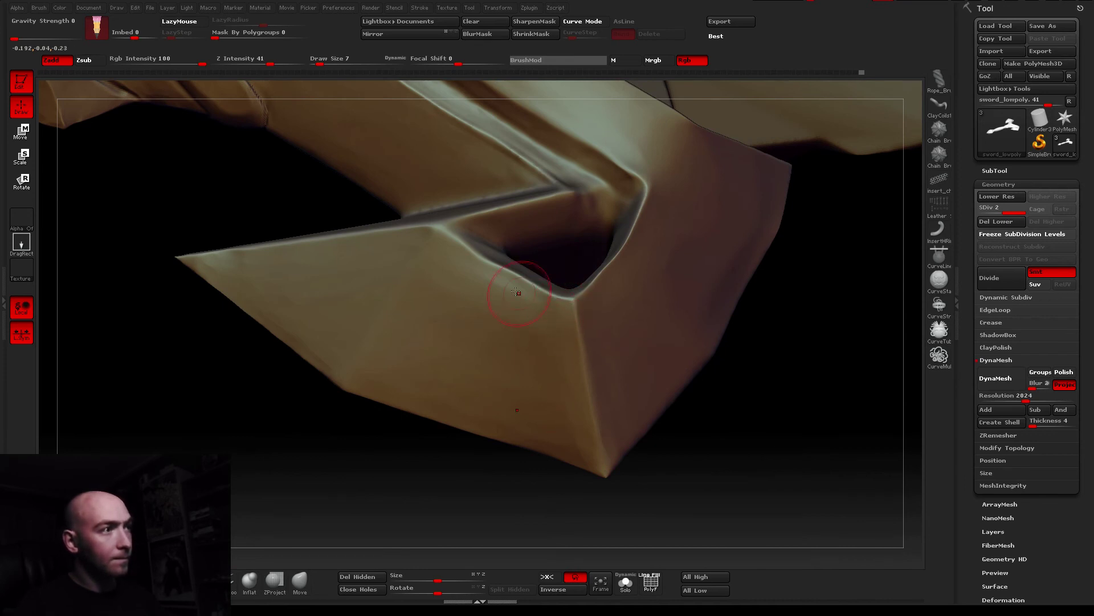
{"action": "left_click_drag", "start_coordinate": [516, 289], "coordinate": [460, 255]}
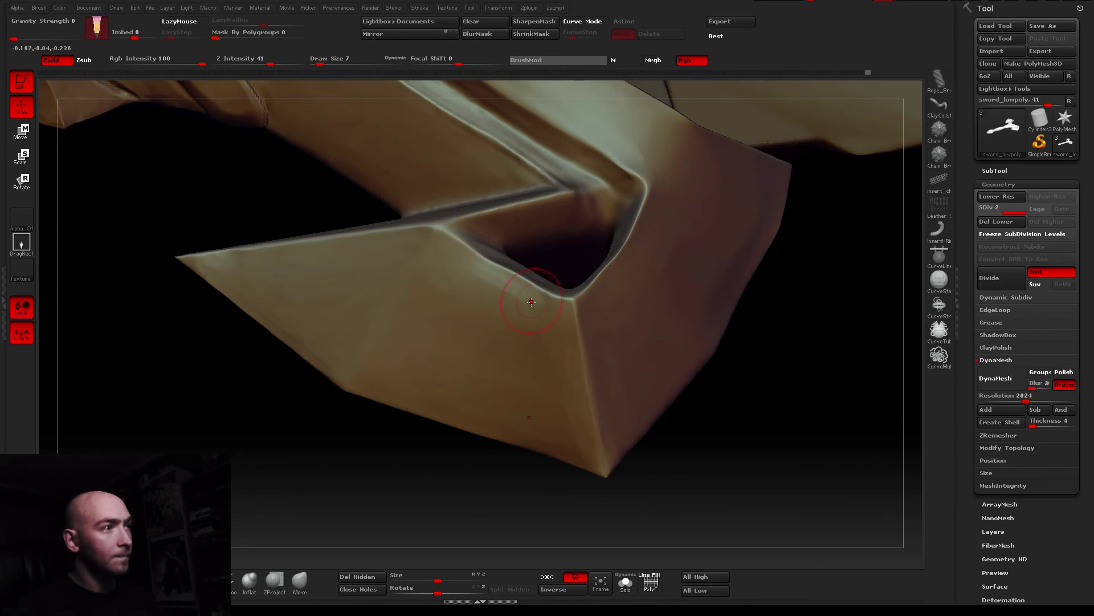
{"action": "right_click_drag", "start_coordinate": [587, 299], "coordinate": [661, 312]}
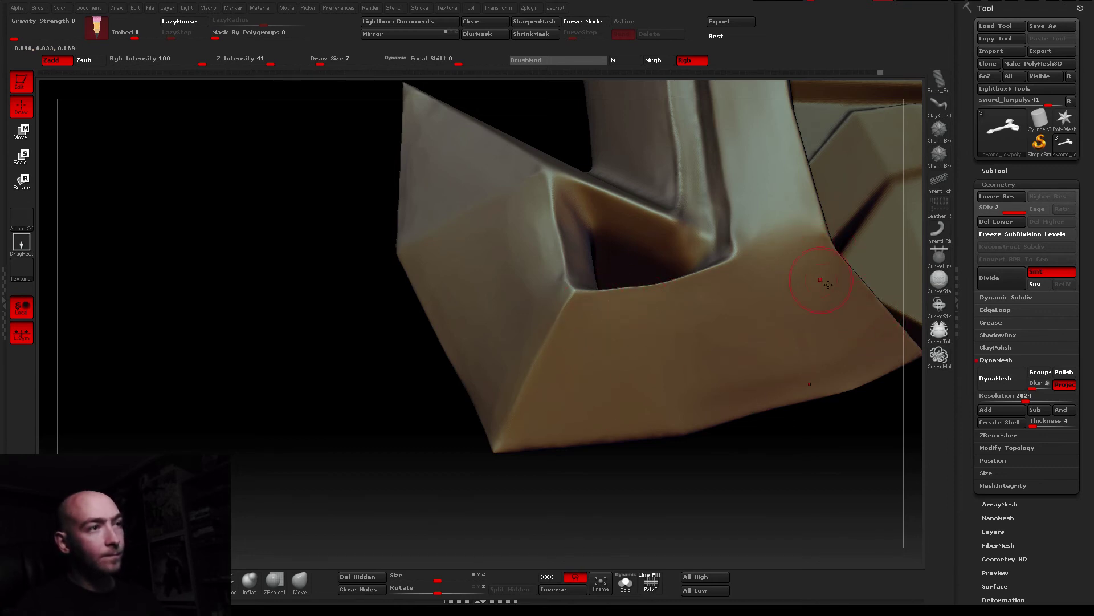
Smooth the corner edge below the hole, then zoom out to the whole hilt
{"action": "right_click_drag", "start_coordinate": [828, 284], "coordinate": [762, 297]}
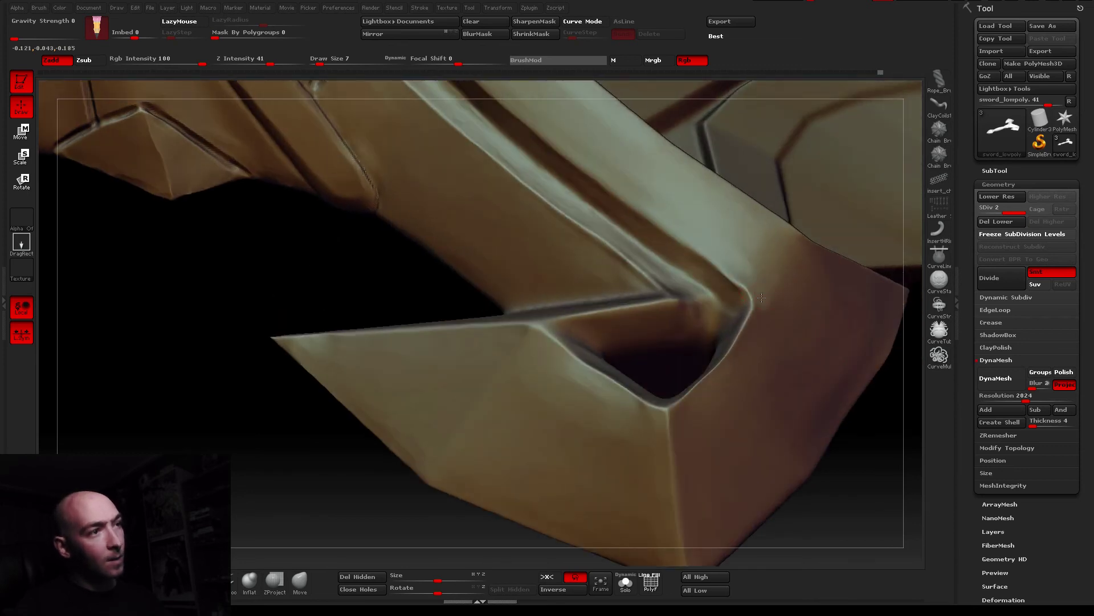
{"action": "right_click_drag", "start_coordinate": [741, 256], "coordinate": [773, 235]}
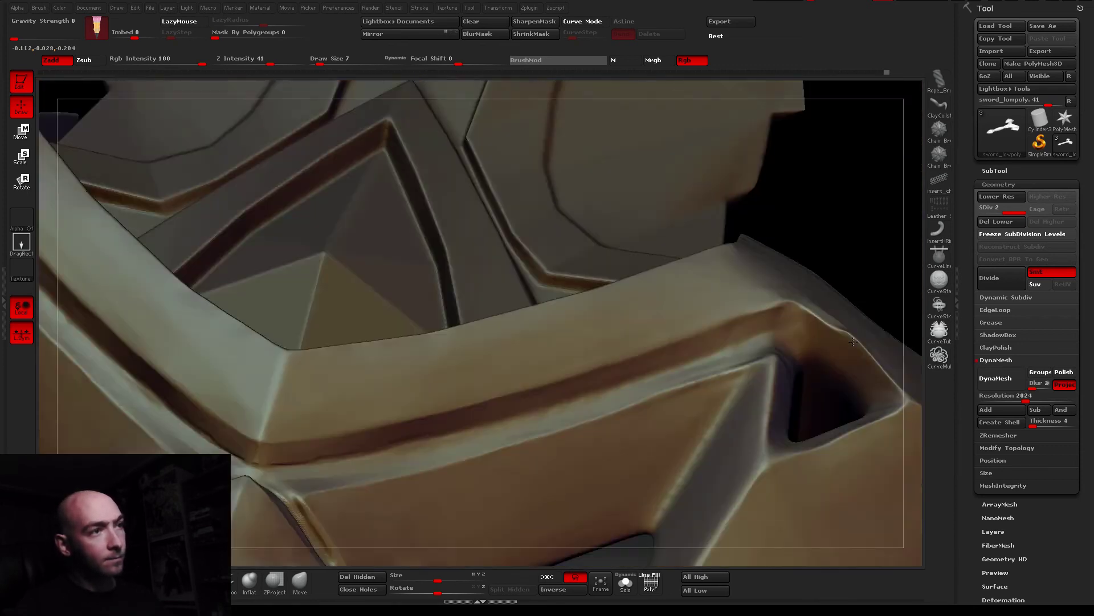
{"action": "mouse_move", "coordinate": [818, 313]}
{"action": "right_mouse_down"}
{"action": "mouse_move", "coordinate": [757, 359]}
{"action": "mouse_move", "coordinate": [872, 402]}
{"action": "mouse_move", "coordinate": [690, 348]}
{"action": "right_mouse_up"}
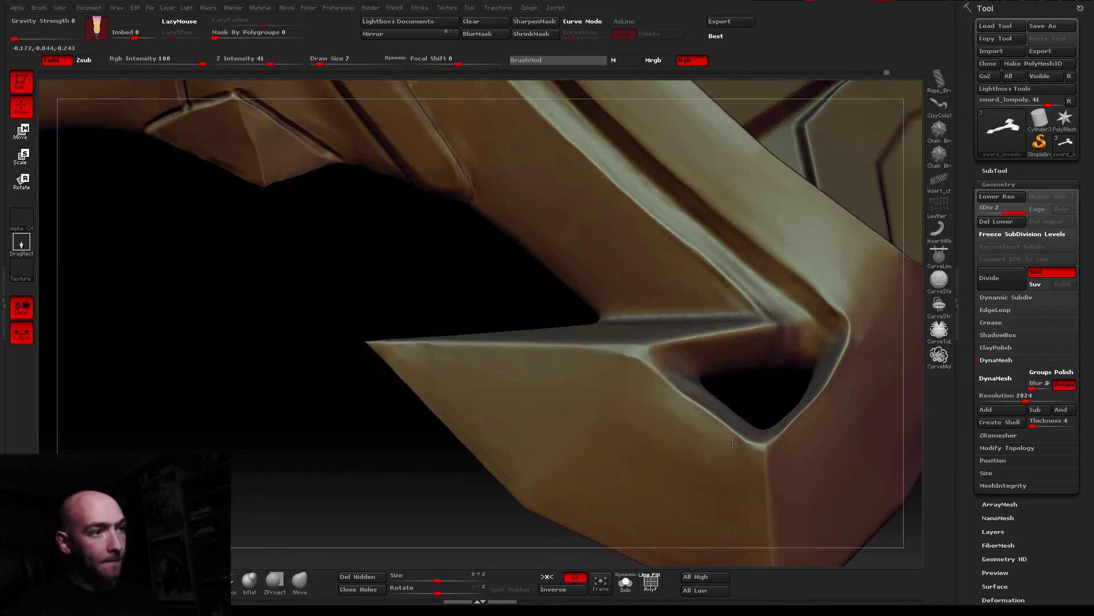
{"action": "left_click_drag", "start_coordinate": [733, 444], "coordinate": [761, 484]}
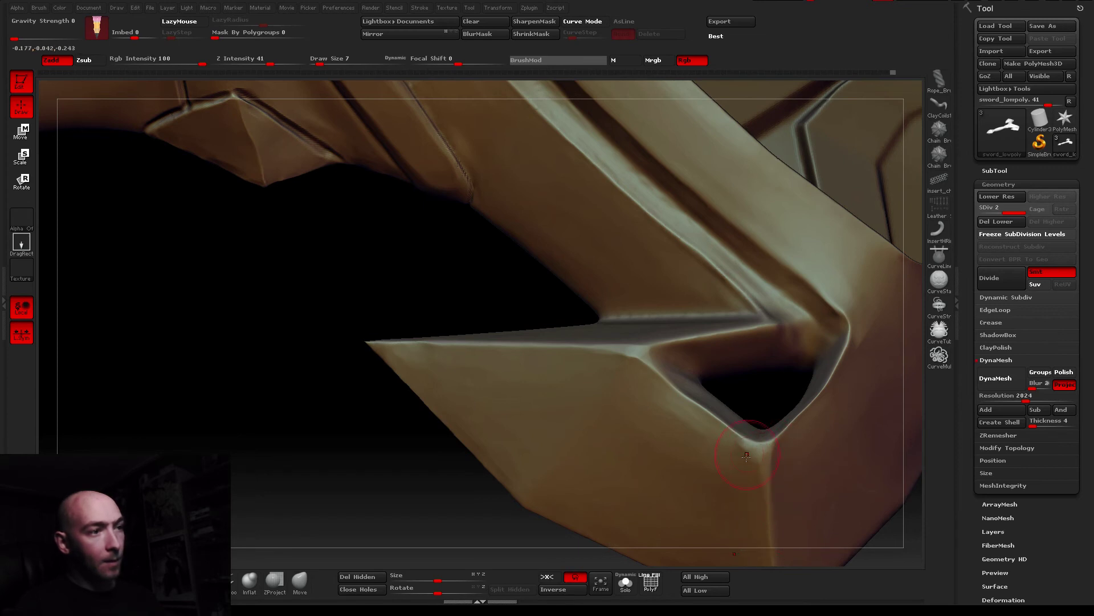
{"action": "mouse_move", "coordinate": [747, 456]}
{"action": "right_mouse_down"}
{"action": "mouse_move", "coordinate": [600, 295]}
{"action": "mouse_move", "coordinate": [591, 316]}
{"action": "mouse_move", "coordinate": [594, 206]}
{"action": "mouse_move", "coordinate": [575, 228]}
{"action": "right_mouse_up"}
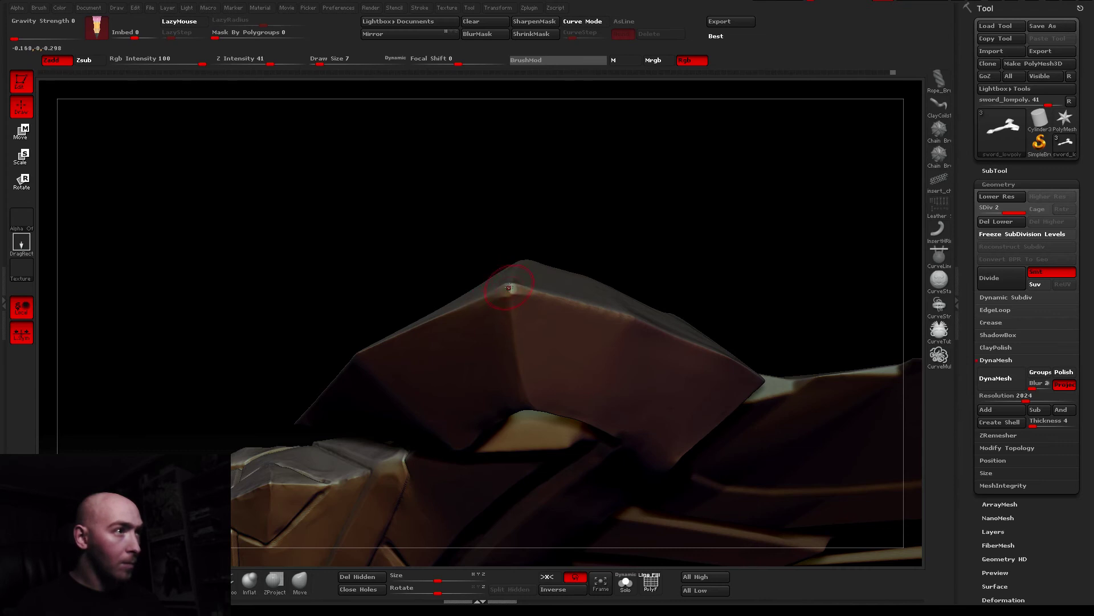
{"action": "mouse_move", "coordinate": [534, 291]}
{"action": "right_mouse_down"}
{"action": "mouse_move", "coordinate": [561, 323]}
{"action": "mouse_move", "coordinate": [530, 317]}
{"action": "right_mouse_up"}
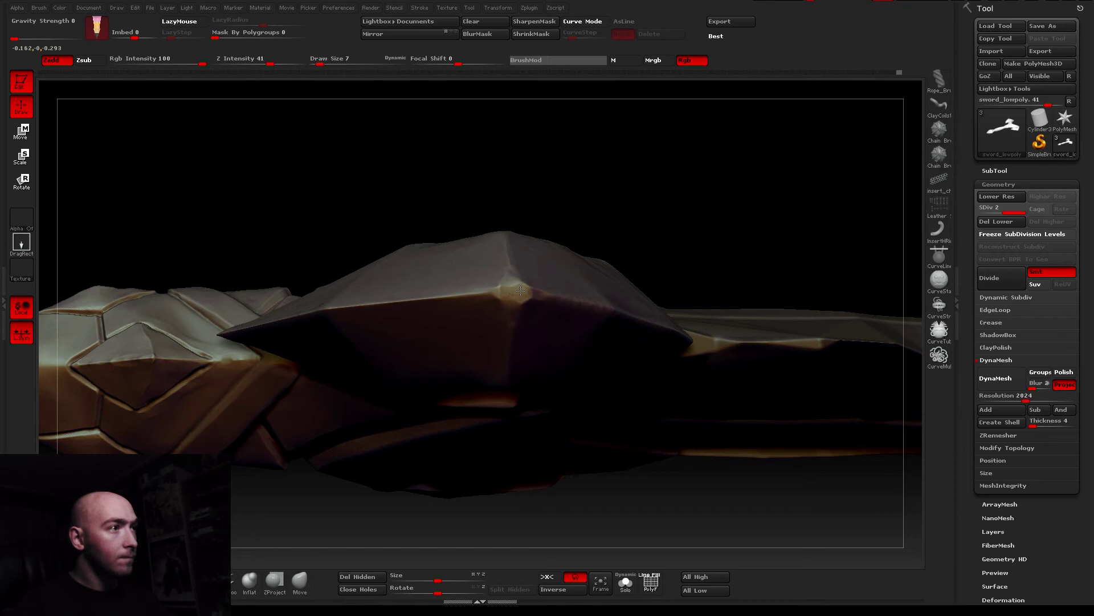
{"action": "mouse_move", "coordinate": [498, 290]}
{"action": "right_mouse_down"}
{"action": "mouse_move", "coordinate": [552, 401]}
{"action": "mouse_move", "coordinate": [444, 261]}
{"action": "mouse_move", "coordinate": [447, 298]}
{"action": "right_mouse_up"}
{"action": "key", "text": "f"}
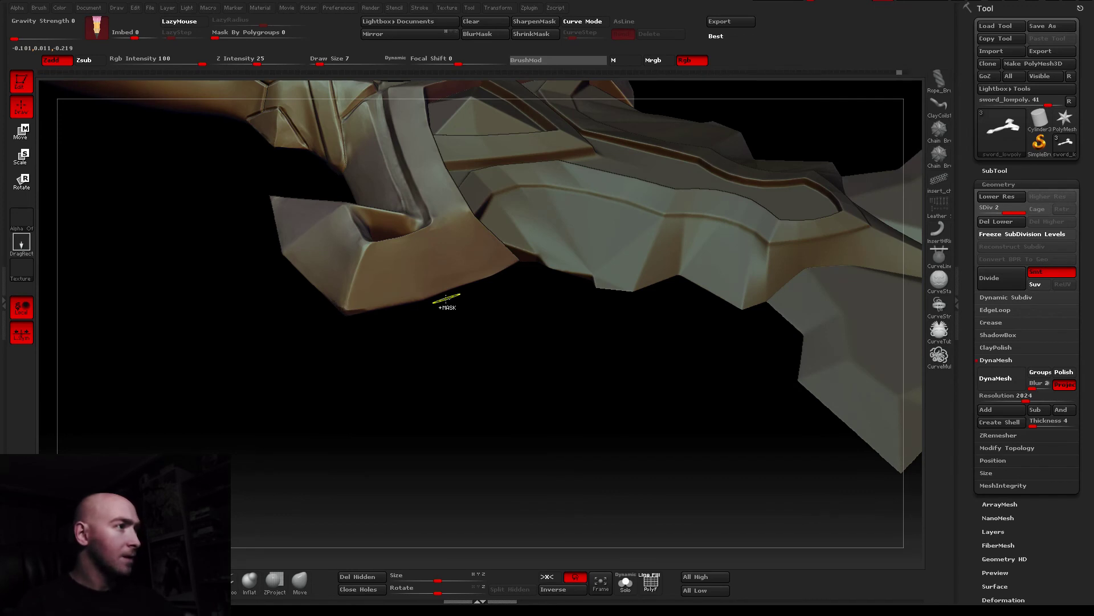
{"action": "right_click_drag", "start_coordinate": [447, 298], "coordinate": [431, 203]}
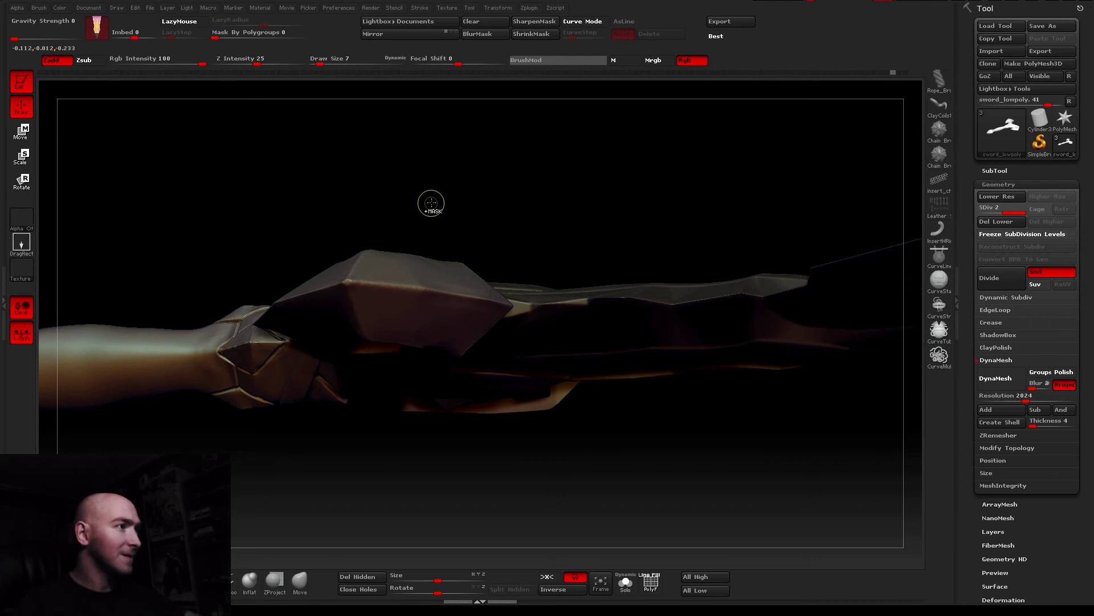
{"action": "mouse_move", "coordinate": [431, 202]}
{"action": "right_mouse_down"}
{"action": "mouse_move", "coordinate": [442, 425]}
{"action": "mouse_move", "coordinate": [399, 342]}
{"action": "right_mouse_up"}
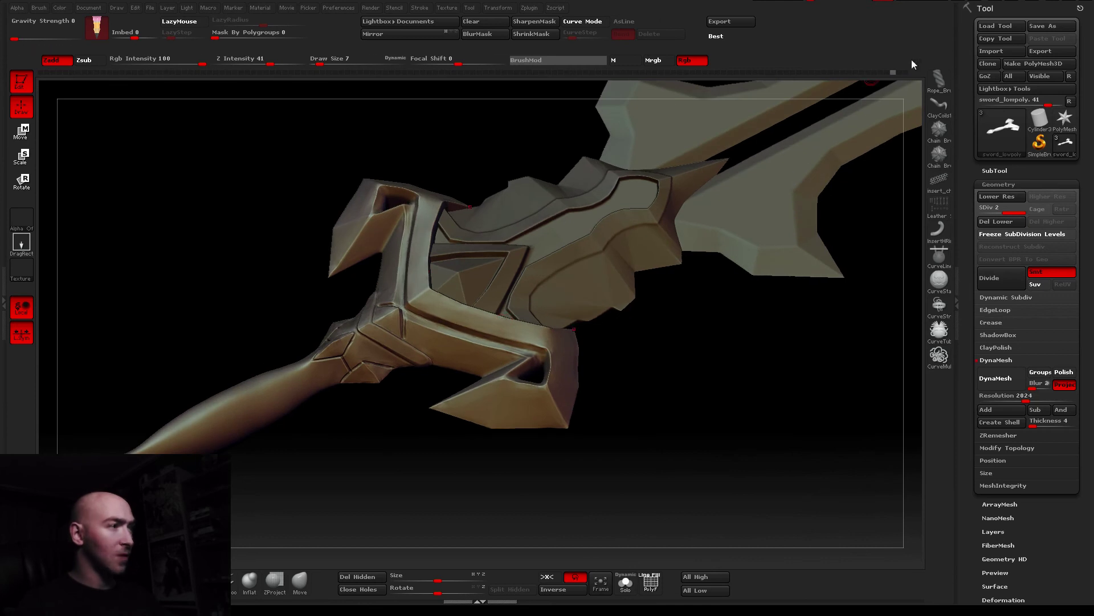
Save As sword_lowpoly1.ZTL, confirming Igen to replace the existing file
{"action": "left_click", "coordinate": [1044, 26]}
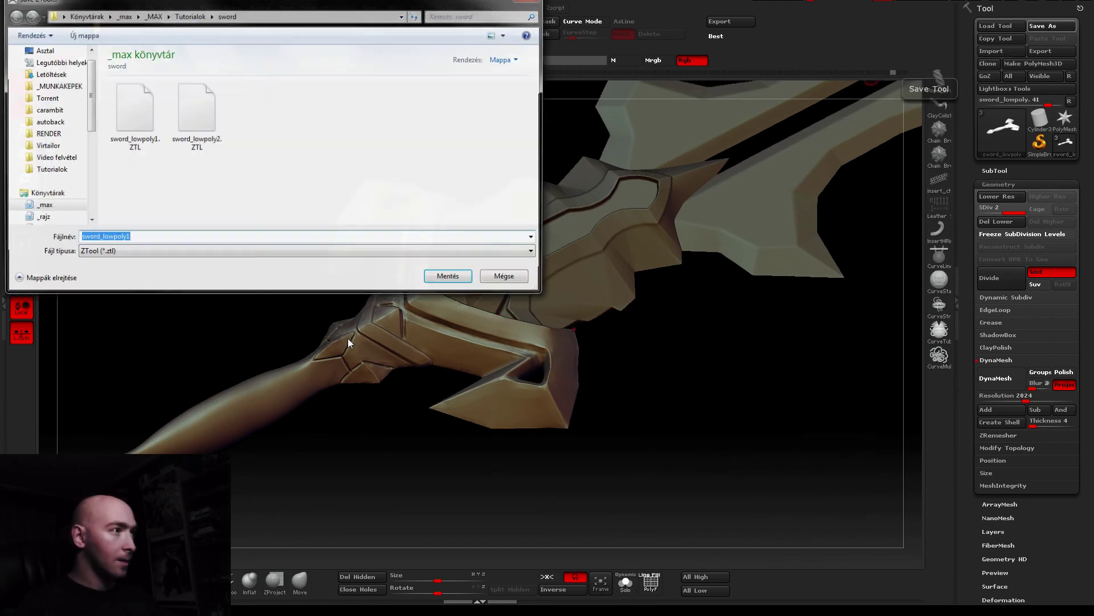
{"action": "left_click", "coordinate": [432, 279]}
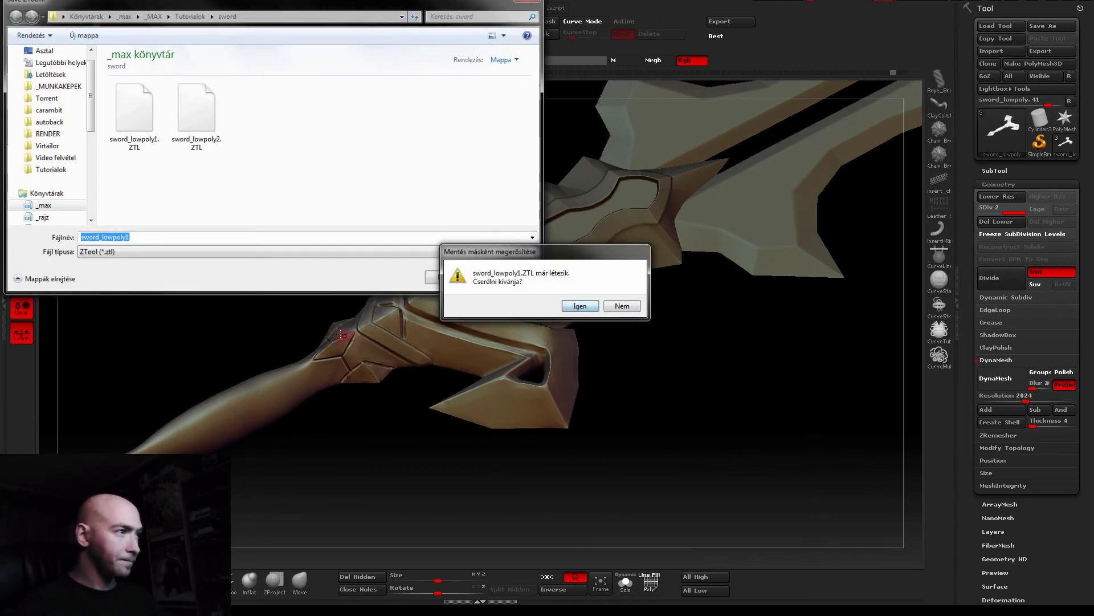
{"action": "left_click", "coordinate": [579, 305]}
{"action": "mouse_move", "coordinate": [393, 378]}
{"action": "left_mouse_down"}
{"action": "mouse_move", "coordinate": [696, 400]}
{"action": "mouse_move", "coordinate": [537, 307]}
{"action": "mouse_move", "coordinate": [596, 394]}
{"action": "mouse_move", "coordinate": [569, 325]}
{"action": "mouse_move", "coordinate": [428, 367]}
{"action": "mouse_move", "coordinate": [629, 274]}
{"action": "left_mouse_up"}
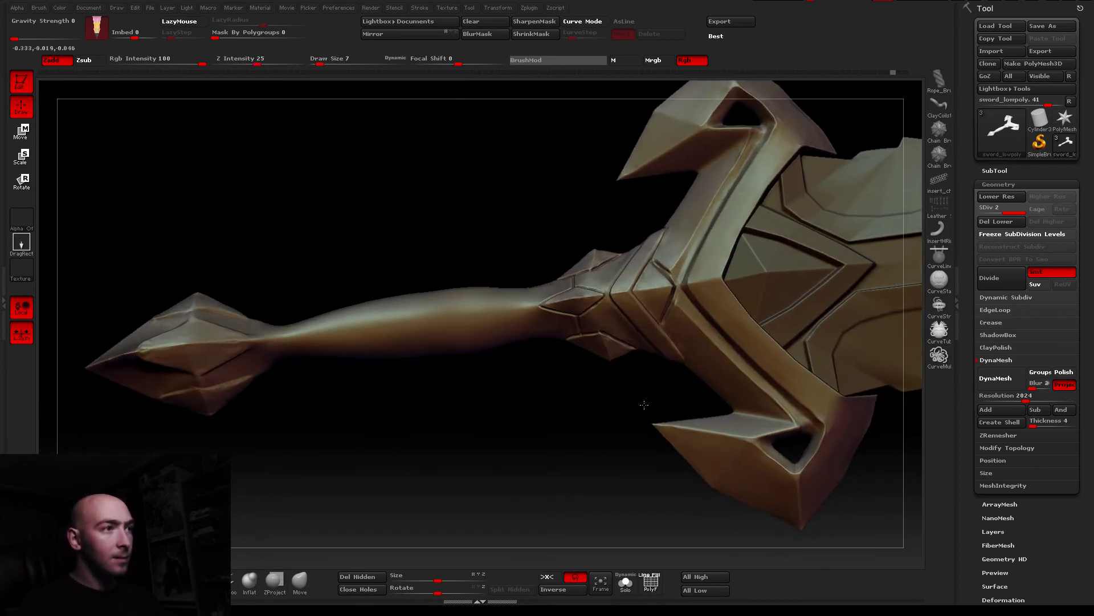
Orbit around the handle-guard joint and switch from smoothing to a push-pull brush
{"action": "left_click_drag", "start_coordinate": [666, 328], "coordinate": [704, 298]}
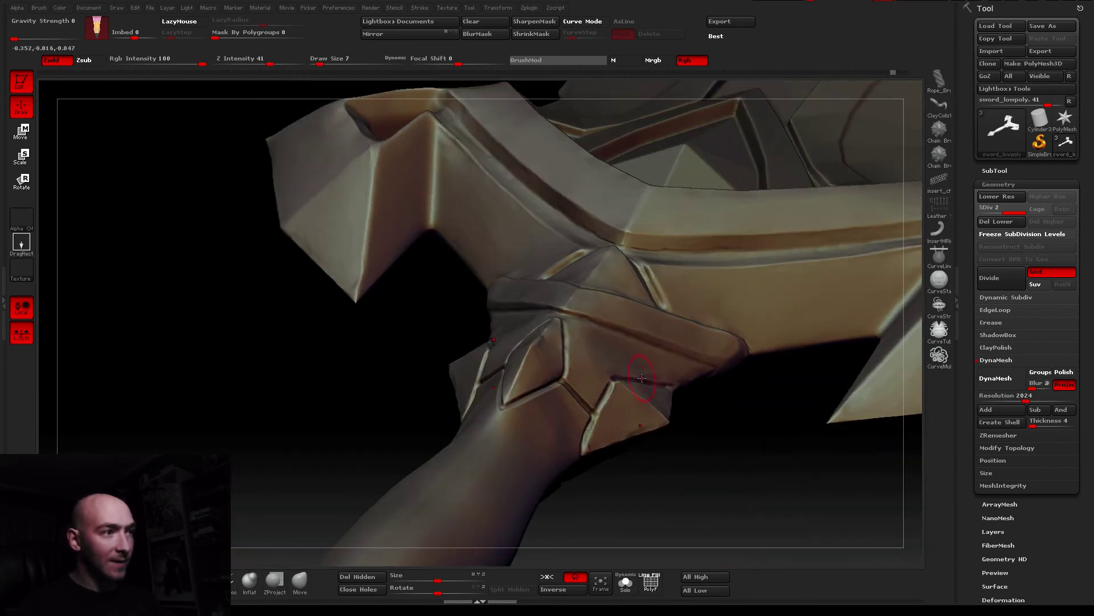
{"action": "left_click_drag", "start_coordinate": [642, 378], "coordinate": [495, 330]}
{"action": "right_click_drag", "start_coordinate": [514, 320], "coordinate": [508, 318]}
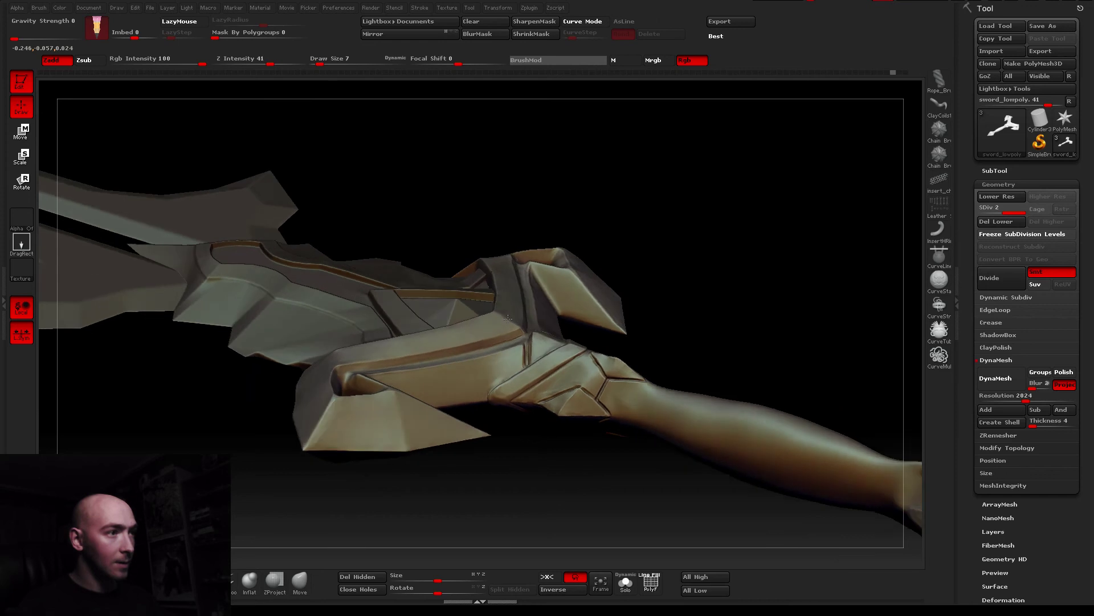
{"action": "mouse_move", "coordinate": [627, 389]}
{"action": "right_mouse_down"}
{"action": "mouse_move", "coordinate": [602, 409]}
{"action": "mouse_move", "coordinate": [454, 329]}
{"action": "mouse_move", "coordinate": [504, 329]}
{"action": "mouse_move", "coordinate": [505, 258]}
{"action": "mouse_move", "coordinate": [463, 404]}
{"action": "right_mouse_up"}
{"action": "key", "text": "shift"}
{"action": "left_click", "coordinate": [298, 580]}
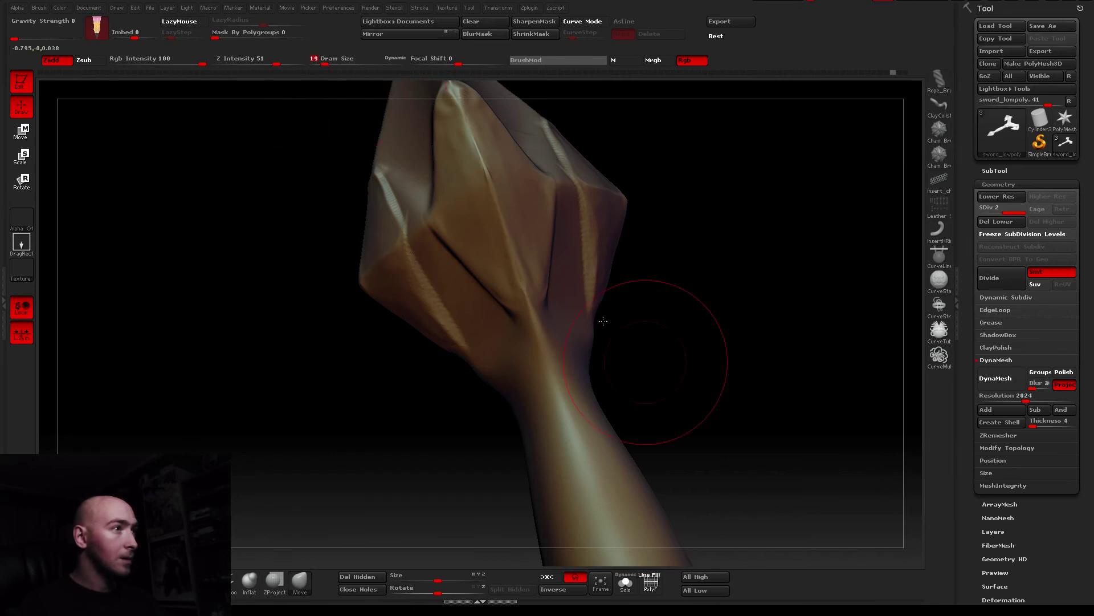
Pull the grip's left side inward just below the faceted pommel
{"action": "right_click_drag", "start_coordinate": [603, 321], "coordinate": [647, 415]}
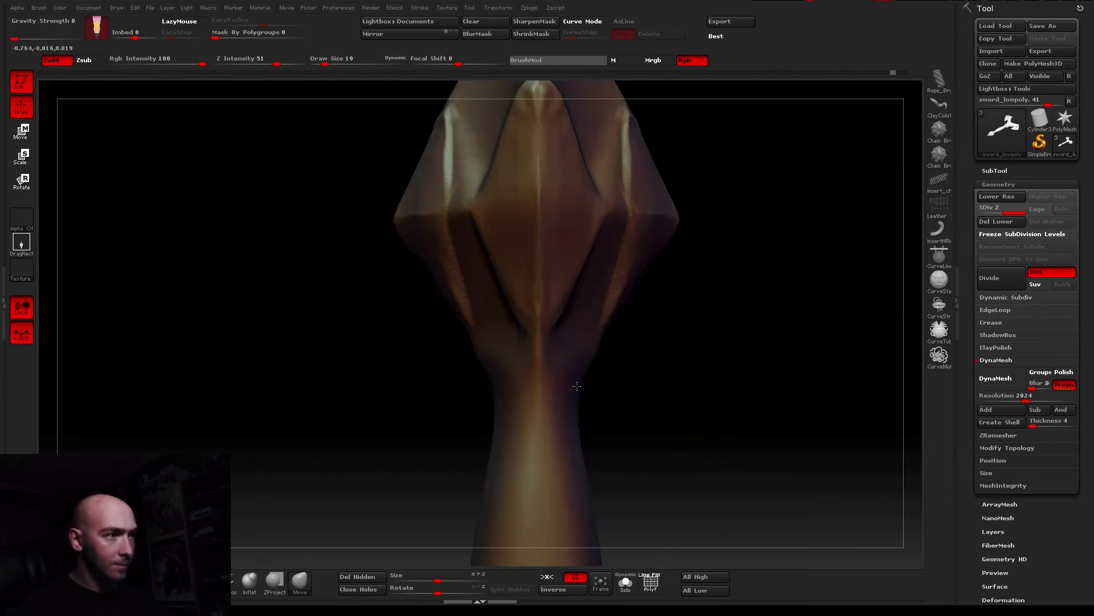
{"action": "mouse_move", "coordinate": [587, 386]}
{"action": "right_mouse_down"}
{"action": "mouse_move", "coordinate": [645, 365]}
{"action": "mouse_move", "coordinate": [585, 322]}
{"action": "right_mouse_up"}
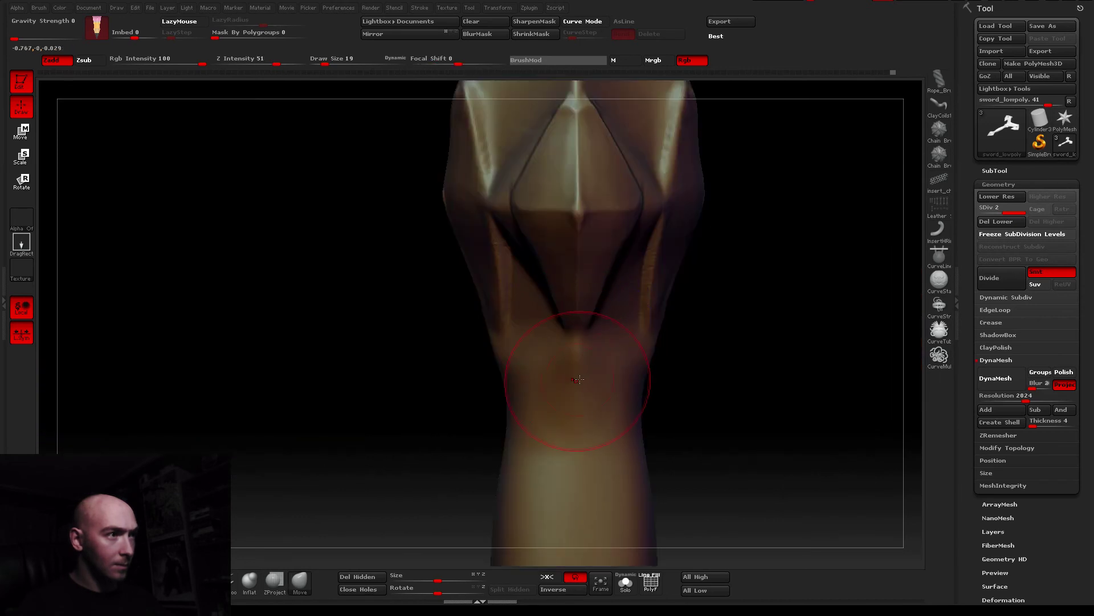
{"action": "right_click_drag", "start_coordinate": [514, 393], "coordinate": [508, 398]}
{"action": "left_click_drag", "start_coordinate": [506, 399], "coordinate": [499, 337], "text": "shift"}
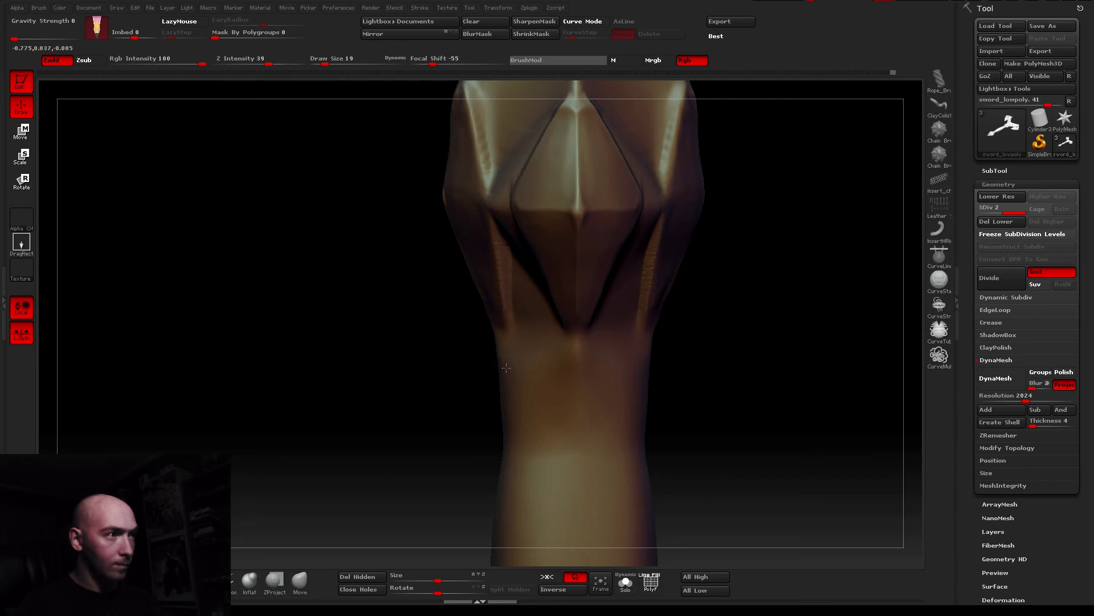
{"action": "mouse_move", "coordinate": [513, 444]}
{"action": "right_mouse_down"}
{"action": "mouse_move", "coordinate": [648, 365]}
{"action": "mouse_move", "coordinate": [688, 383]}
{"action": "mouse_move", "coordinate": [830, 397]}
{"action": "mouse_move", "coordinate": [551, 295]}
{"action": "right_mouse_up"}
Frame the whole sword and close in on the pommel to check the grip
{"action": "key", "text": "f"}
{"action": "right_click_drag", "start_coordinate": [508, 416], "coordinate": [560, 435], "text": "alt"}
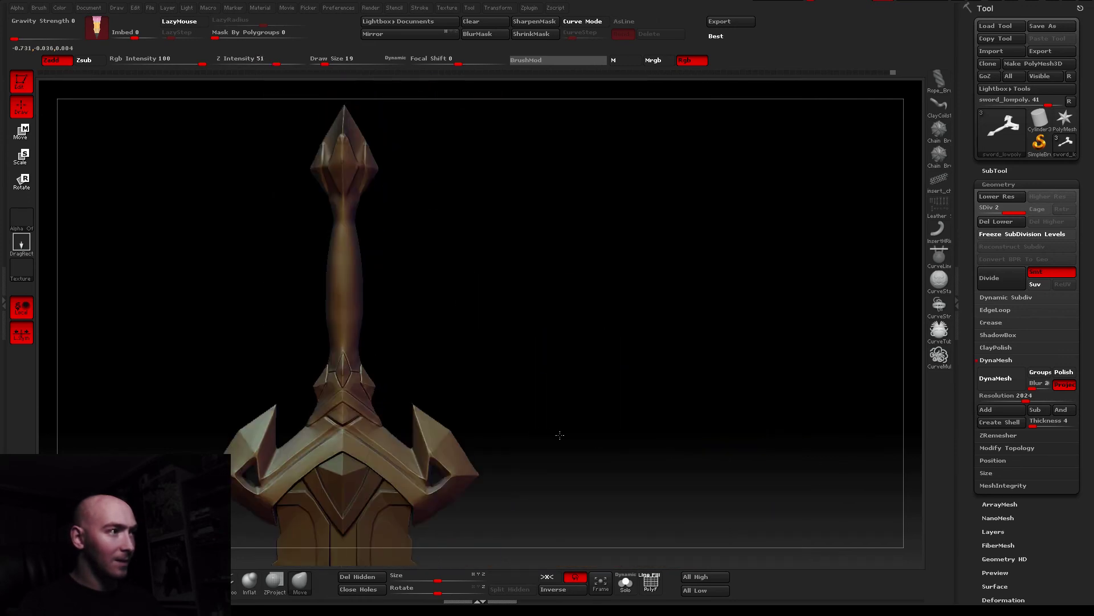
{"action": "mouse_move", "coordinate": [479, 459]}
{"action": "right_mouse_down", "text": "alt"}
{"action": "mouse_move", "coordinate": [470, 243]}
{"action": "mouse_move", "coordinate": [596, 399]}
{"action": "mouse_move", "coordinate": [269, 122]}
{"action": "mouse_move", "coordinate": [519, 342]}
{"action": "mouse_move", "coordinate": [361, 438]}
{"action": "mouse_move", "coordinate": [682, 256]}
{"action": "right_mouse_up", "text": "alt"}
{"action": "mouse_move", "coordinate": [618, 331]}
{"action": "right_mouse_down"}
{"action": "mouse_move", "coordinate": [551, 323]}
{"action": "mouse_move", "coordinate": [570, 281]}
{"action": "mouse_move", "coordinate": [564, 242]}
{"action": "mouse_move", "coordinate": [530, 259]}
{"action": "mouse_move", "coordinate": [512, 317]}
{"action": "mouse_move", "coordinate": [557, 386]}
{"action": "right_mouse_up"}
Apply the MatCap Red Wax material to the sword
{"action": "right_click", "coordinate": [542, 357]}
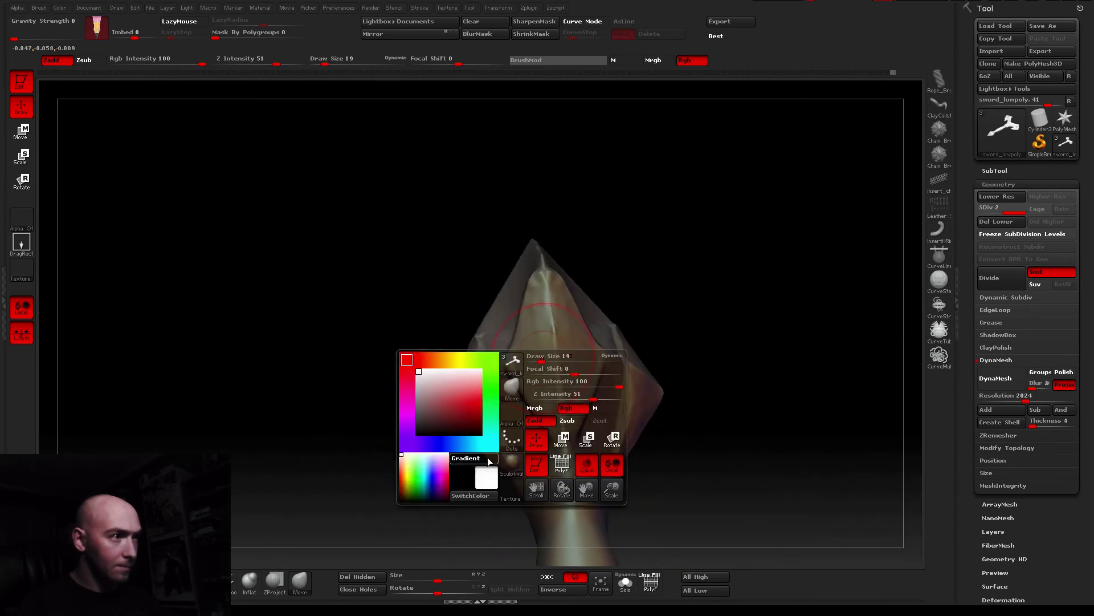
{"action": "left_click", "coordinate": [520, 464]}
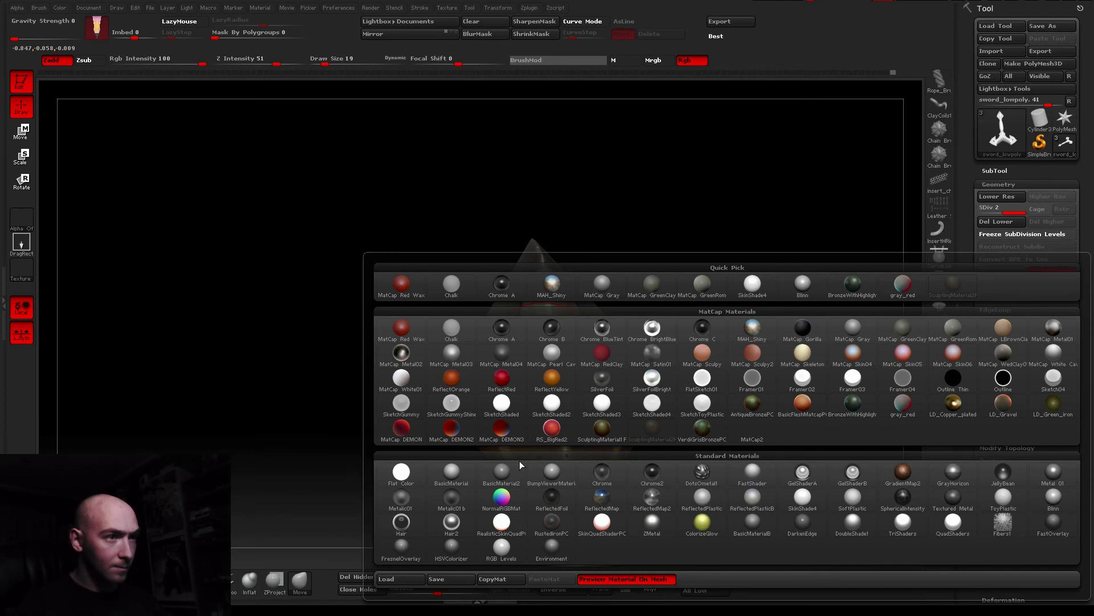
{"action": "left_click", "coordinate": [410, 331]}
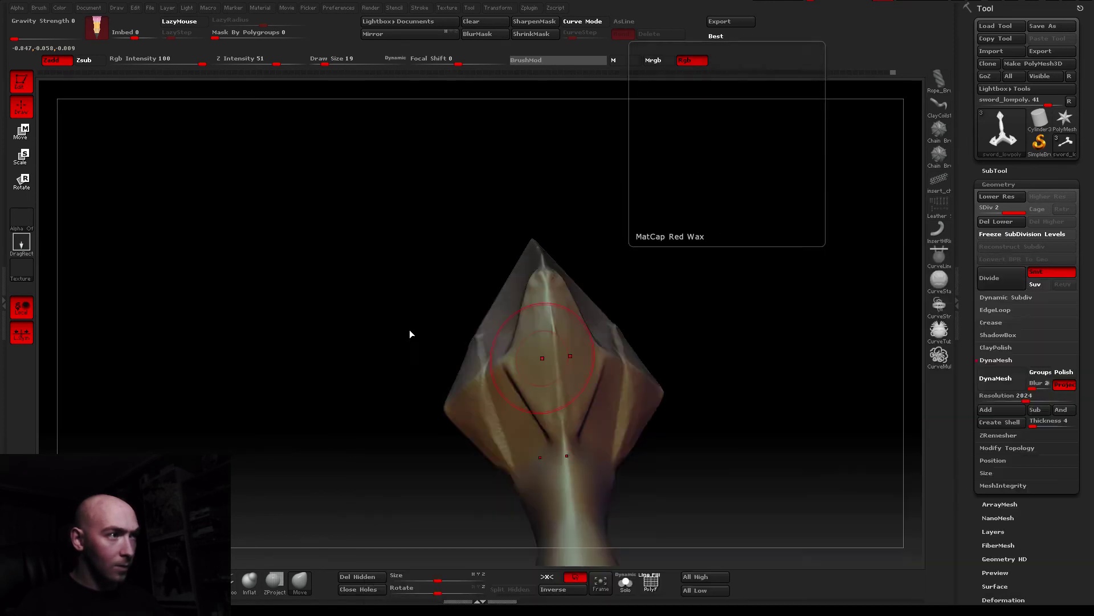
{"action": "left_click_drag", "start_coordinate": [410, 333], "coordinate": [494, 313]}
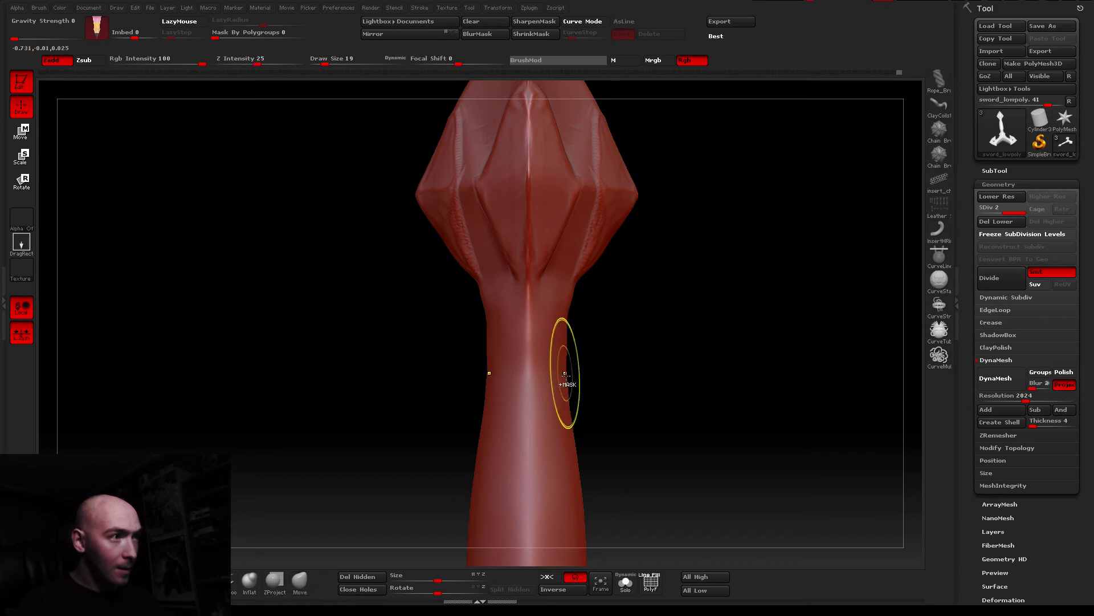
Review the sword from several angles and set Draw Size to 50
{"action": "left_click_drag", "start_coordinate": [570, 381], "coordinate": [602, 153]}
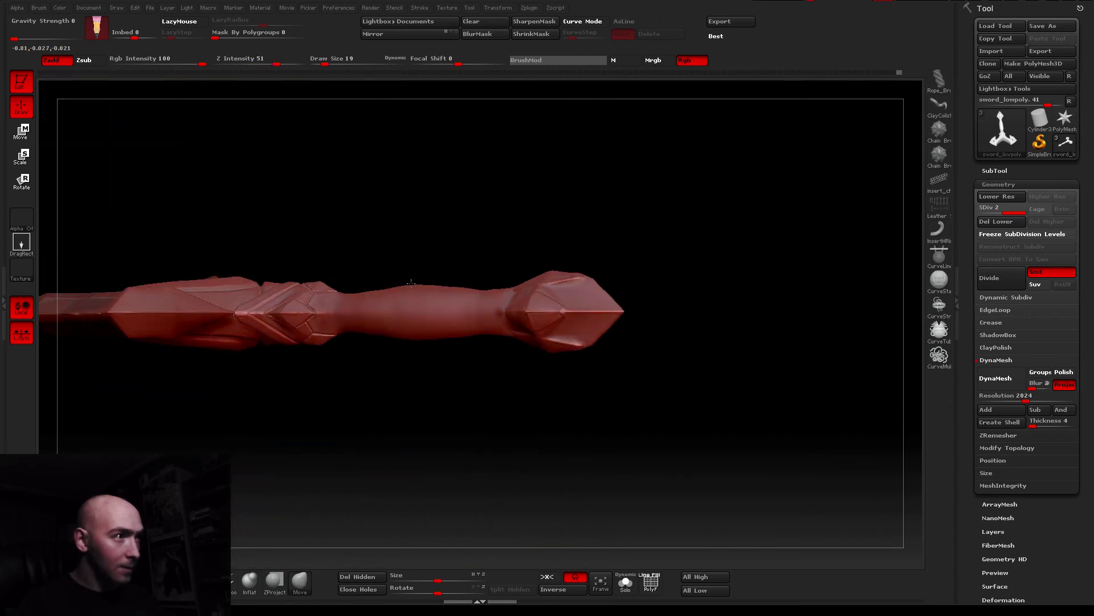
{"action": "left_click_drag", "start_coordinate": [443, 272], "coordinate": [610, 278], "text": "alt"}
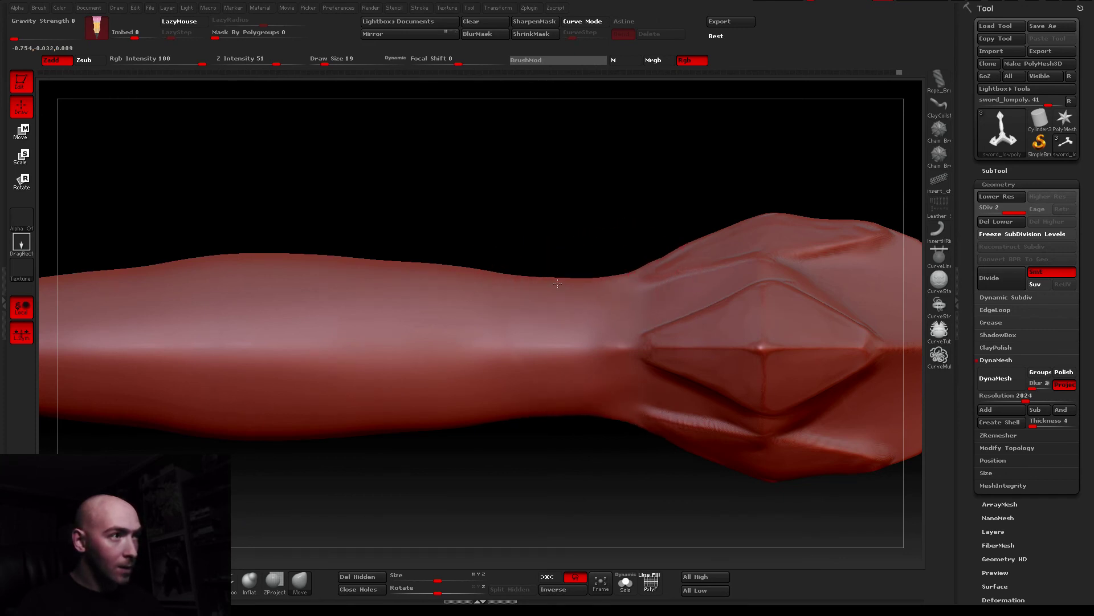
{"action": "mouse_move", "coordinate": [558, 283]}
{"action": "left_mouse_down", "text": "alt"}
{"action": "mouse_move", "coordinate": [472, 329]}
{"action": "mouse_move", "coordinate": [511, 287]}
{"action": "mouse_move", "coordinate": [562, 310]}
{"action": "left_mouse_up", "text": "alt"}
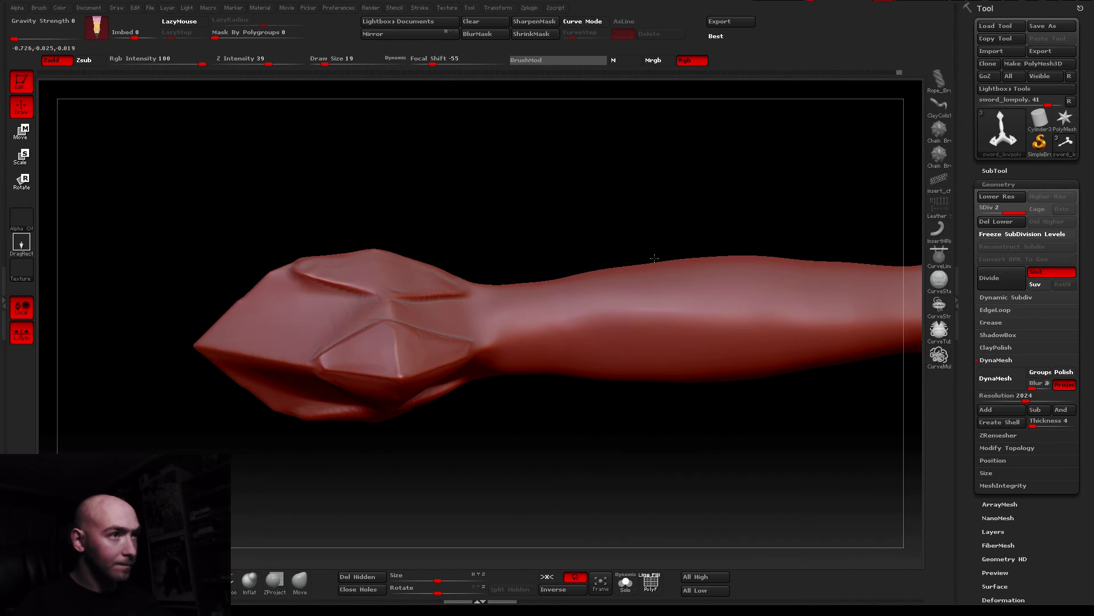
{"action": "mouse_move", "coordinate": [588, 275]}
{"action": "left_mouse_down", "text": "alt"}
{"action": "mouse_move", "coordinate": [501, 366]}
{"action": "mouse_move", "coordinate": [526, 283]}
{"action": "mouse_move", "coordinate": [520, 325]}
{"action": "mouse_move", "coordinate": [553, 408]}
{"action": "mouse_move", "coordinate": [598, 342]}
{"action": "mouse_move", "coordinate": [570, 320]}
{"action": "mouse_move", "coordinate": [463, 307]}
{"action": "mouse_move", "coordinate": [489, 386]}
{"action": "mouse_move", "coordinate": [533, 319]}
{"action": "left_mouse_up", "text": "alt"}
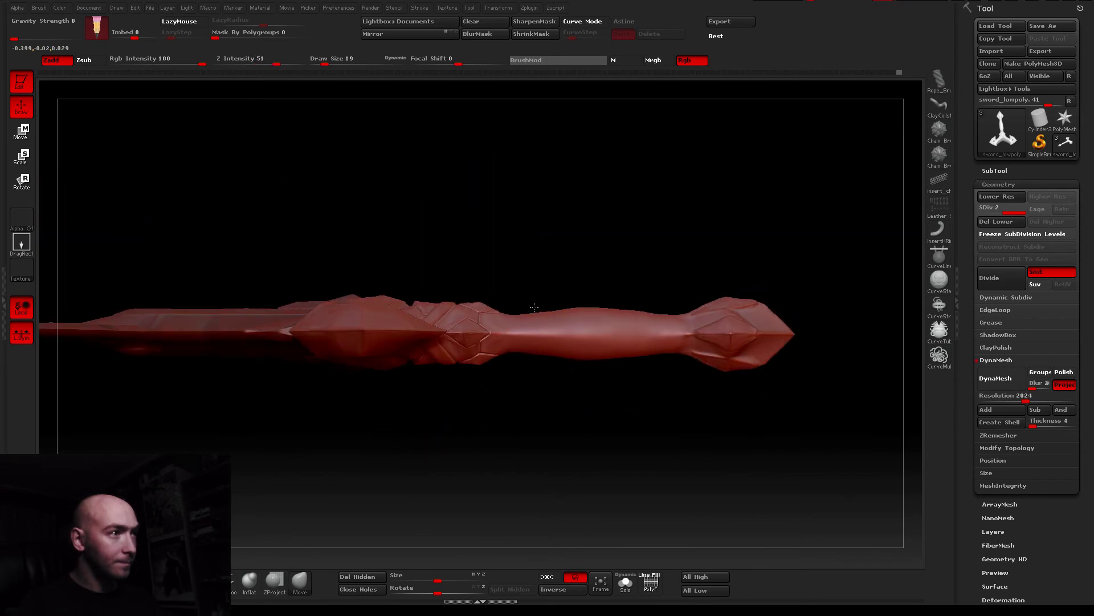
{"action": "type", "text": "s"}
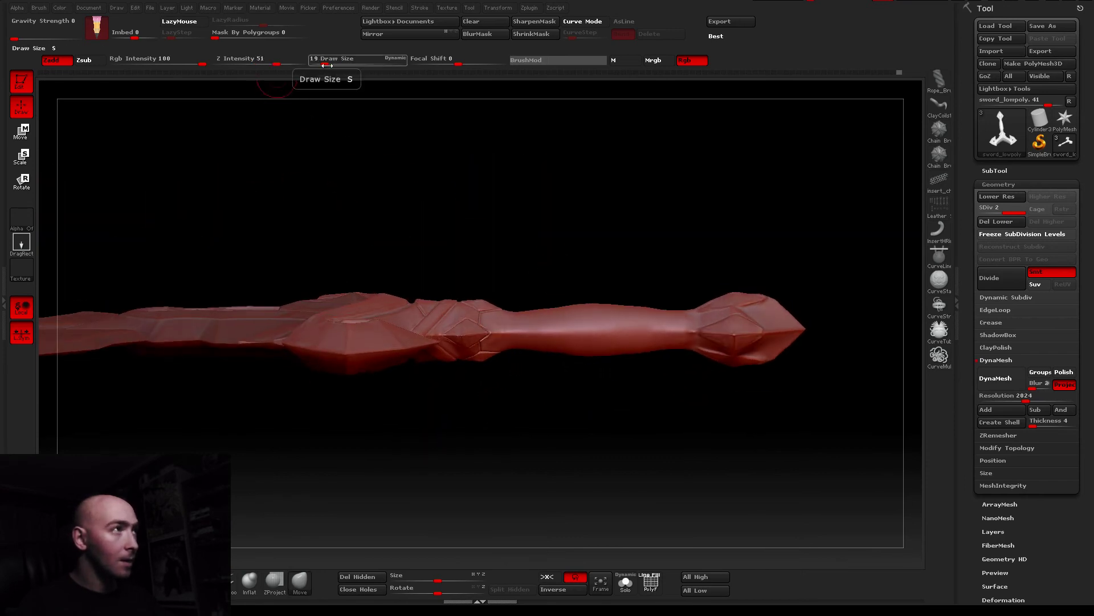
{"action": "type", "text": "50"}
{"action": "key", "text": "Return"}
Recenter on the grip and turn the sword to a horizontal side view
{"action": "left_click_drag", "start_coordinate": [406, 127], "coordinate": [550, 305], "text": "alt"}
{"action": "key", "text": "space"}
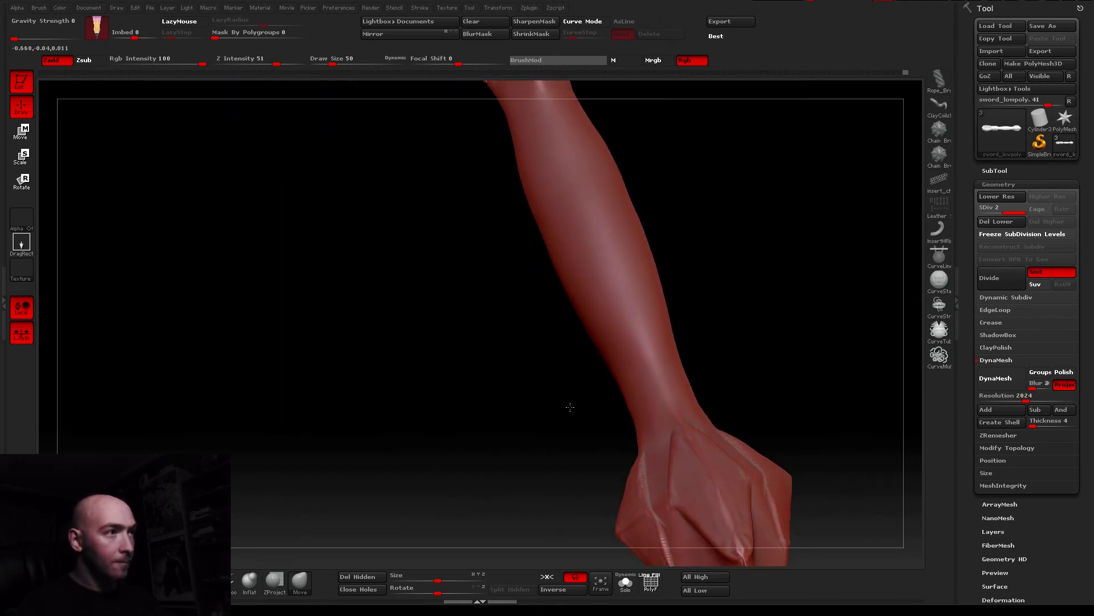
{"action": "left_click_drag", "start_coordinate": [570, 407], "coordinate": [611, 287]}
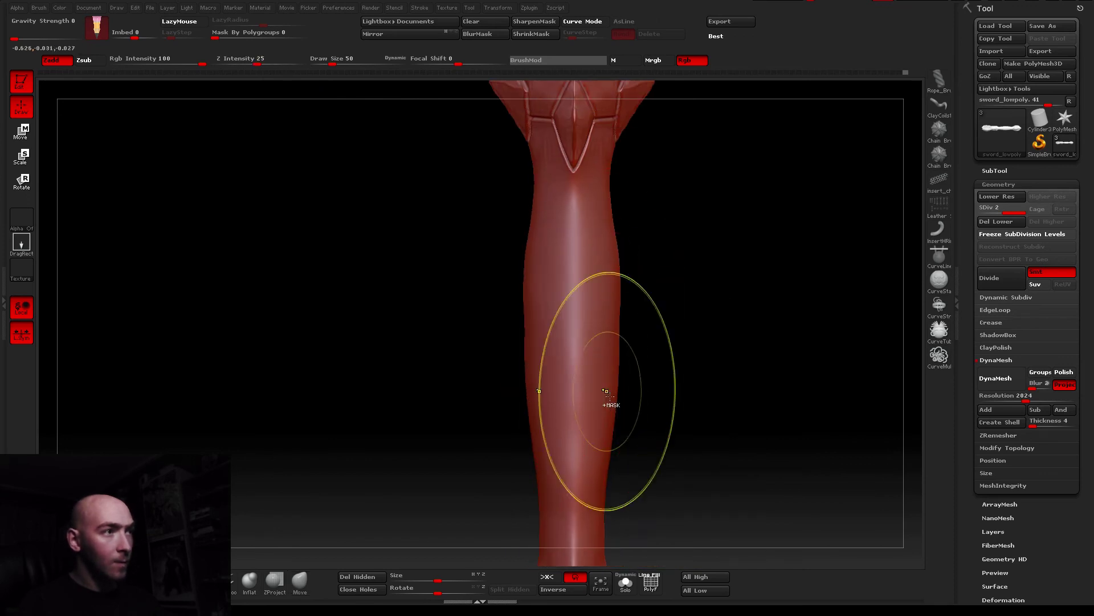
{"action": "scroll", "coordinate": [609, 287], "scroll_direction": "down", "scroll_amount": 5}
{"action": "mouse_move", "coordinate": [552, 270]}
{"action": "left_mouse_down"}
{"action": "mouse_move", "coordinate": [484, 215]}
{"action": "mouse_move", "coordinate": [408, 215]}
{"action": "left_mouse_up"}
{"action": "mouse_move", "coordinate": [490, 214]}
{"action": "left_mouse_down"}
{"action": "mouse_move", "coordinate": [483, 363]}
{"action": "mouse_move", "coordinate": [513, 342]}
{"action": "left_mouse_up"}
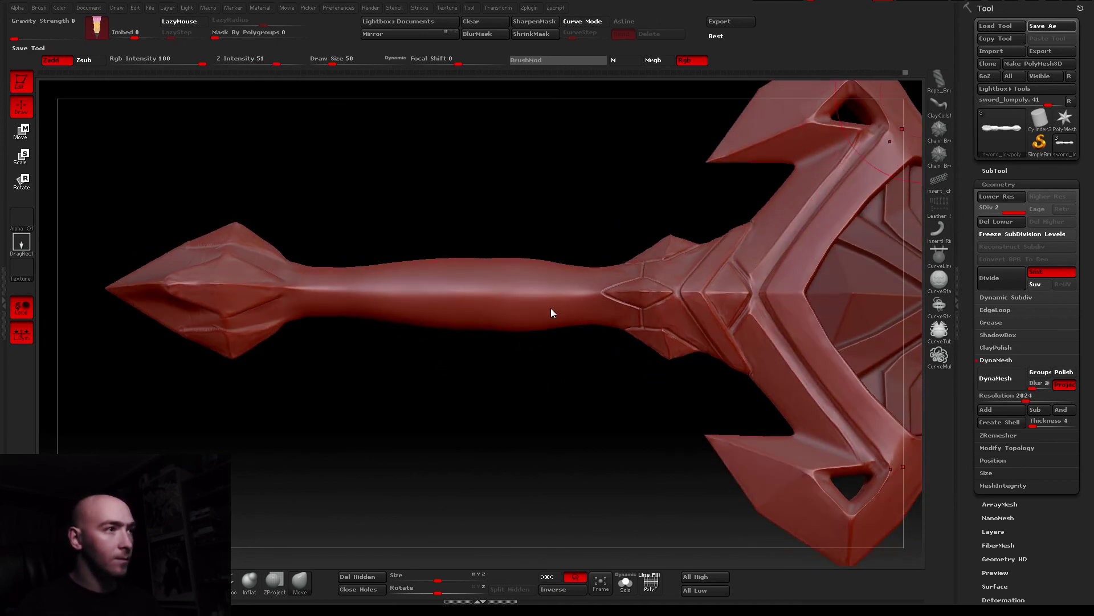
Save with Ctrl+S as sword_lowpoly1.ZTL, confirming replacement of the existing file
{"action": "key", "text": "ctrl+s"}
{"action": "key", "text": "Return"}
{"action": "left_click", "coordinate": [580, 306]}
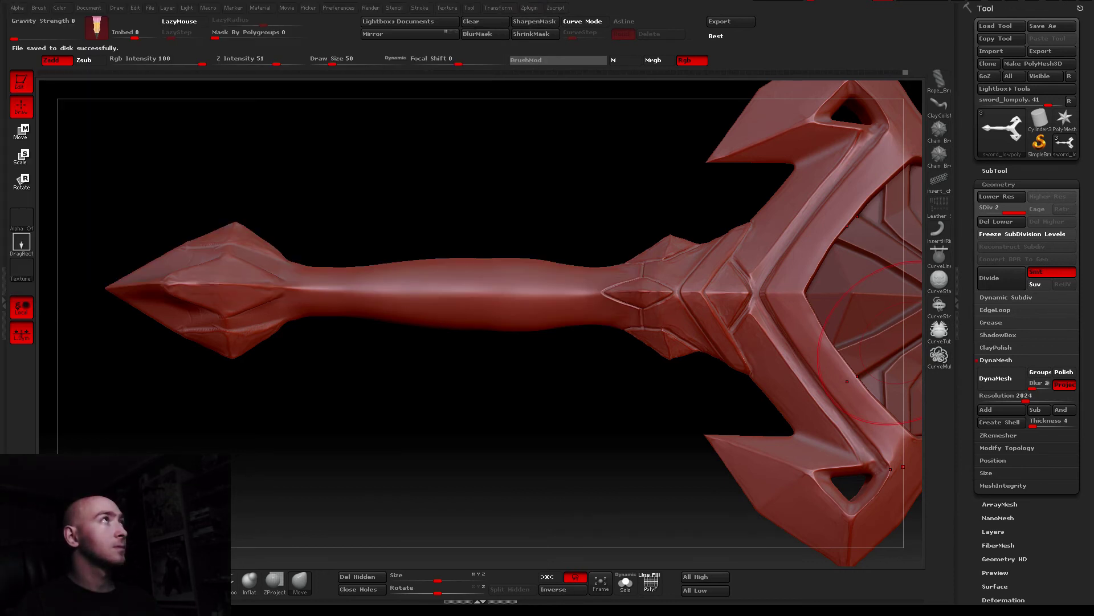
Close in on the pommel and set the brush size to 13
{"action": "mouse_move", "coordinate": [354, 317]}
{"action": "right_mouse_down"}
{"action": "mouse_move", "coordinate": [554, 434]}
{"action": "mouse_move", "coordinate": [433, 319]}
{"action": "right_mouse_up"}
{"action": "left_click_drag", "start_coordinate": [348, 59], "coordinate": [321, 57]}
{"action": "right_click_drag", "start_coordinate": [406, 298], "coordinate": [359, 147]}
{"action": "left_click_drag", "start_coordinate": [321, 58], "coordinate": [322, 58]}
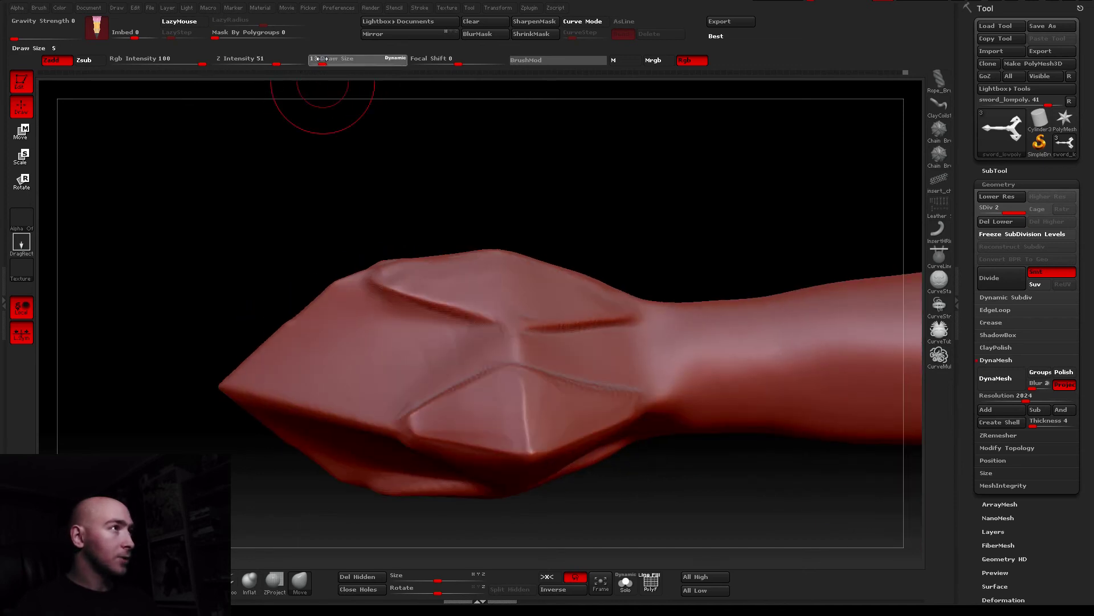
Switch to a gentler sculpting brush and orbit closer to the pommel's side
{"action": "right_click_drag", "start_coordinate": [341, 285], "coordinate": [344, 265]}
{"action": "key", "text": "u"}
{"action": "left_click", "coordinate": [337, 296]}
{"action": "key", "text": "o"}
{"action": "left_click", "coordinate": [339, 302]}
{"action": "mouse_move", "coordinate": [360, 340]}
{"action": "right_mouse_down"}
{"action": "mouse_move", "coordinate": [430, 414]}
{"action": "mouse_move", "coordinate": [352, 231]}
{"action": "right_mouse_up"}
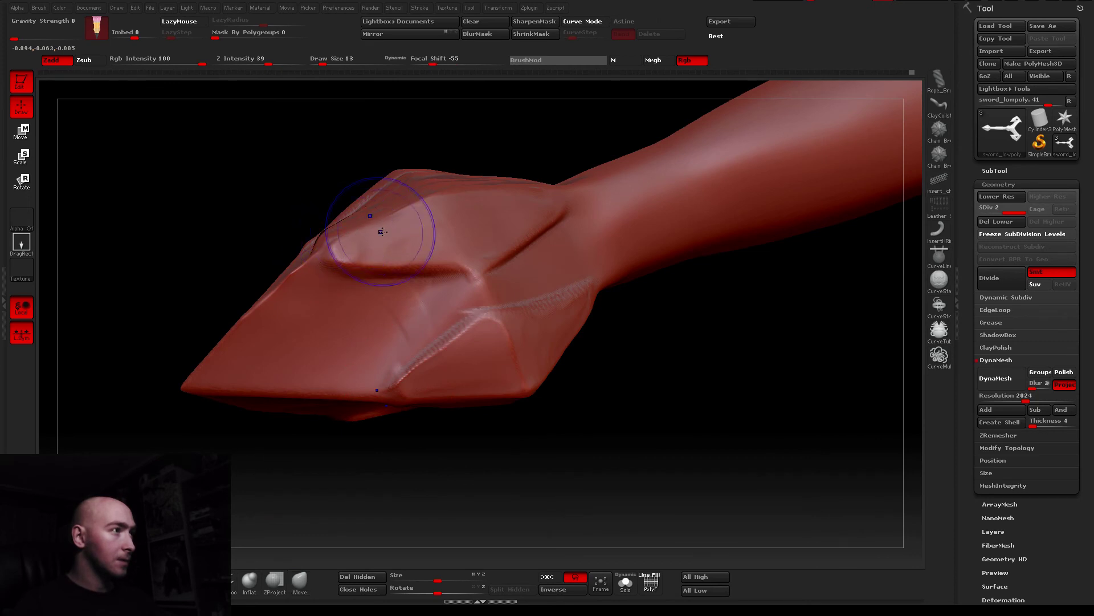
{"action": "right_click_drag", "start_coordinate": [441, 198], "coordinate": [529, 324]}
Select a fine groove-carving brush at size 2 and strength 20
{"action": "key", "text": "1"}
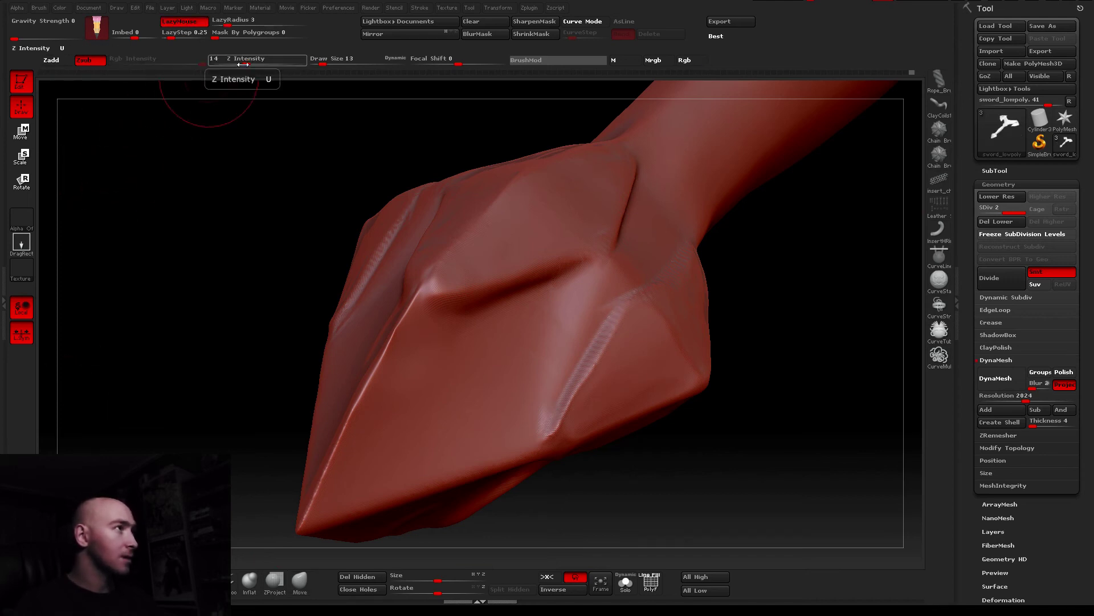
{"action": "left_click_drag", "start_coordinate": [322, 64], "coordinate": [313, 63]}
{"action": "right_click_drag", "start_coordinate": [500, 263], "coordinate": [517, 275]}
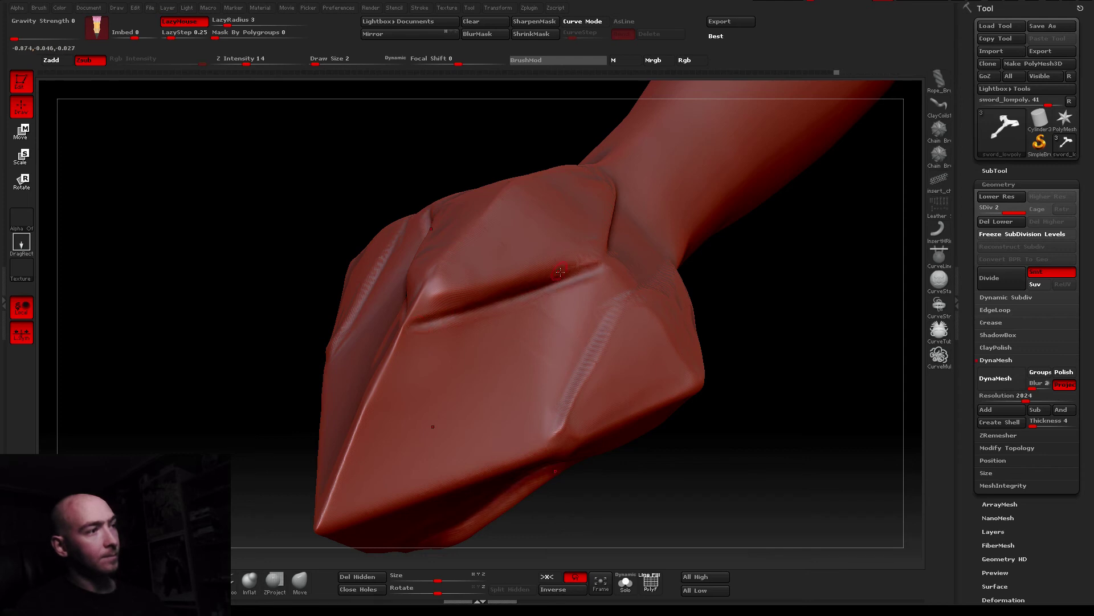
{"action": "right_click_drag", "start_coordinate": [561, 272], "coordinate": [516, 279]}
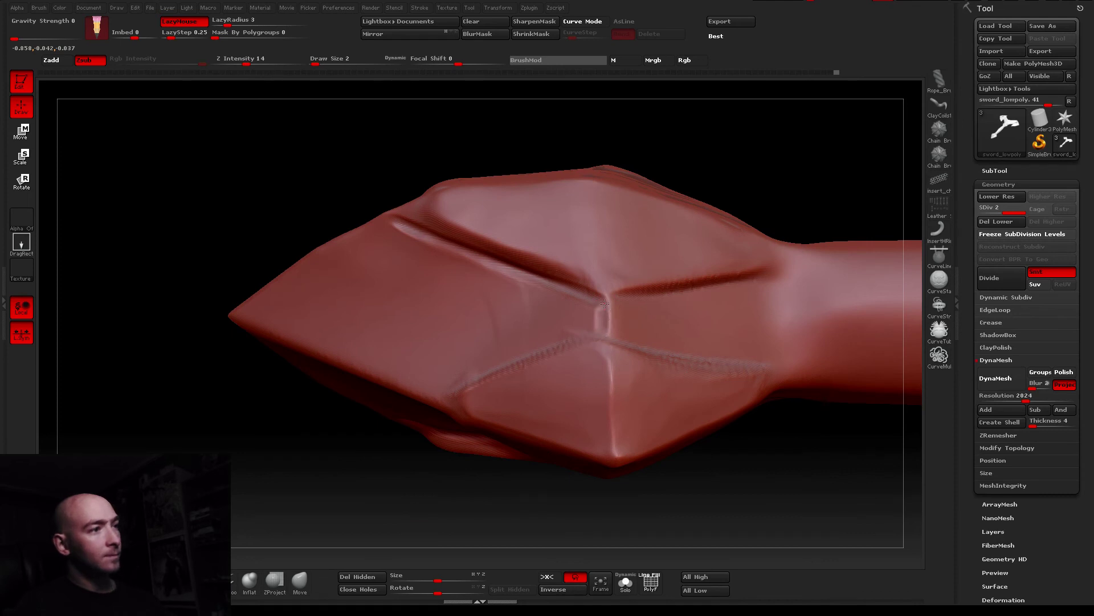
{"action": "right_click_drag", "start_coordinate": [602, 338], "coordinate": [610, 393]}
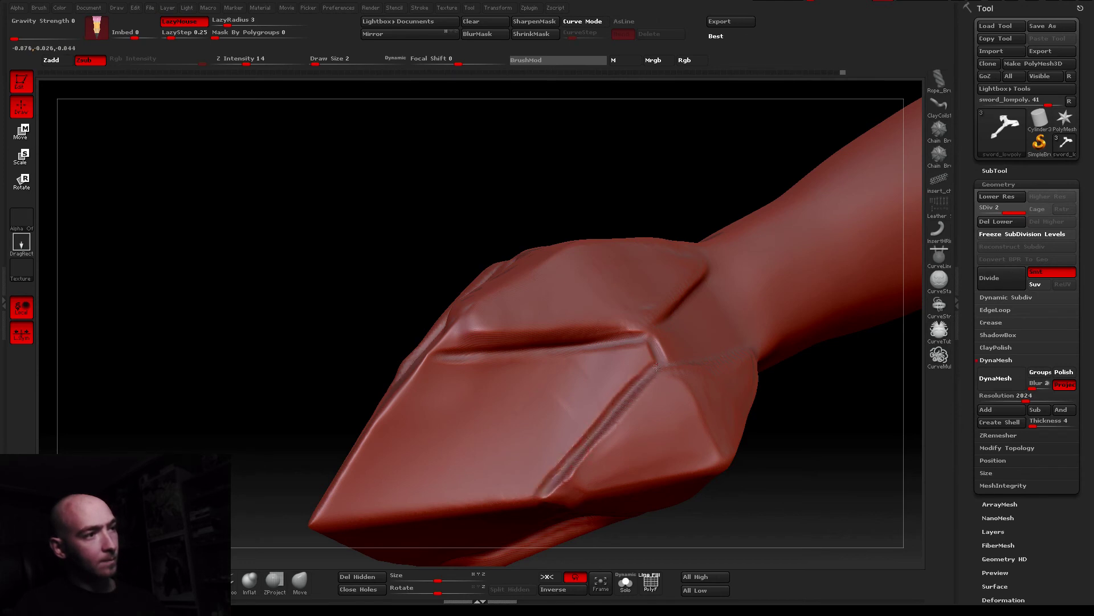
{"action": "right_click_drag", "start_coordinate": [623, 392], "coordinate": [568, 397]}
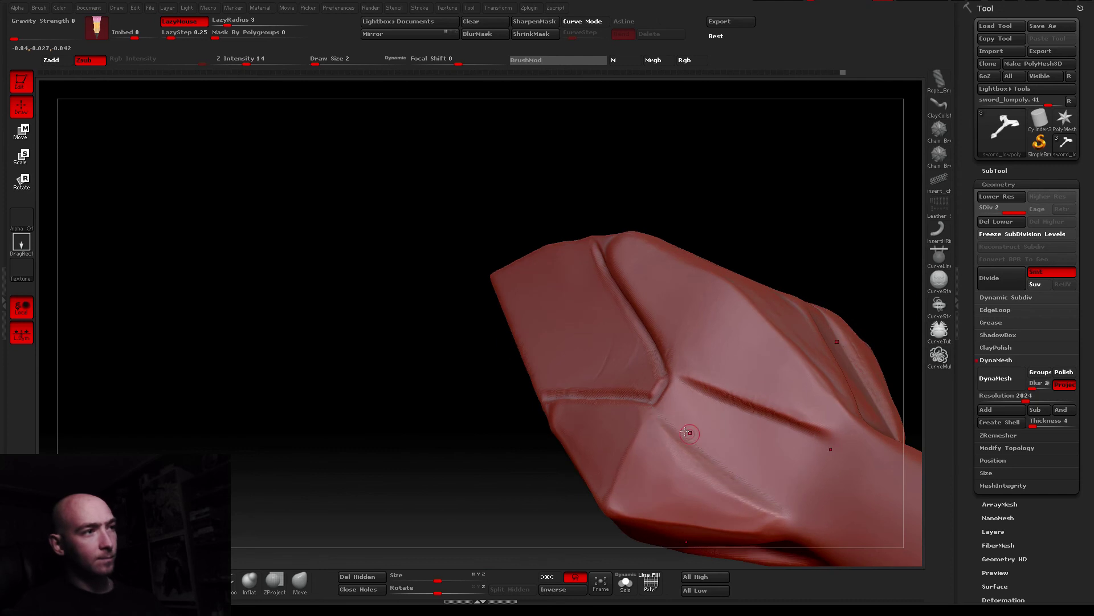
{"action": "right_click_drag", "start_coordinate": [689, 433], "coordinate": [506, 337]}
{"action": "left_click_drag", "start_coordinate": [242, 61], "coordinate": [253, 61]}
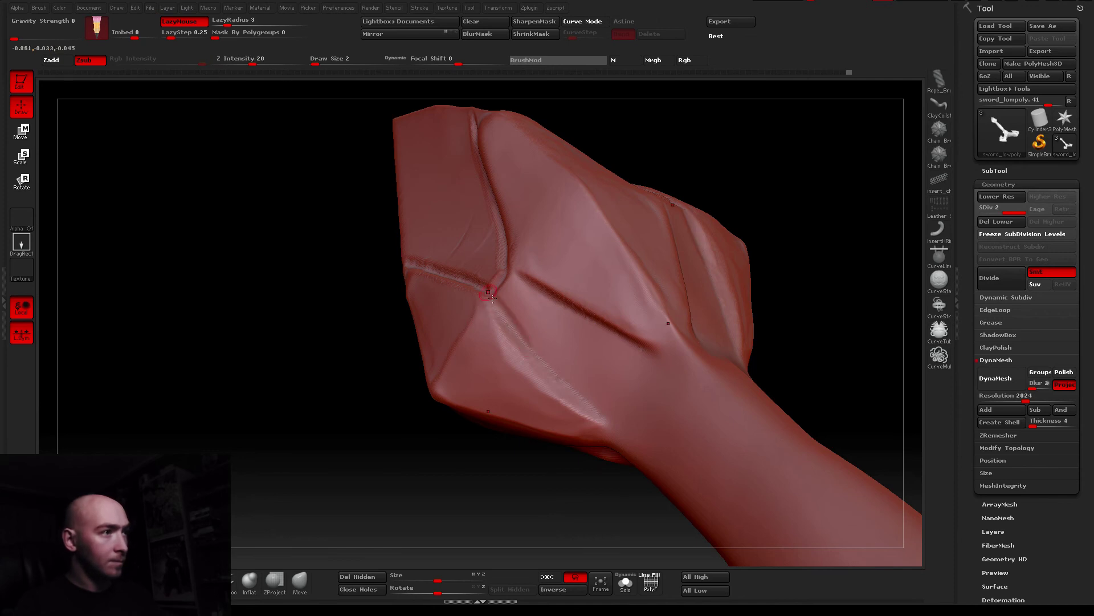
Deepen and sharpen a groove on the pommel after inspecting its faces
{"action": "right_click_drag", "start_coordinate": [531, 311], "coordinate": [546, 276]}
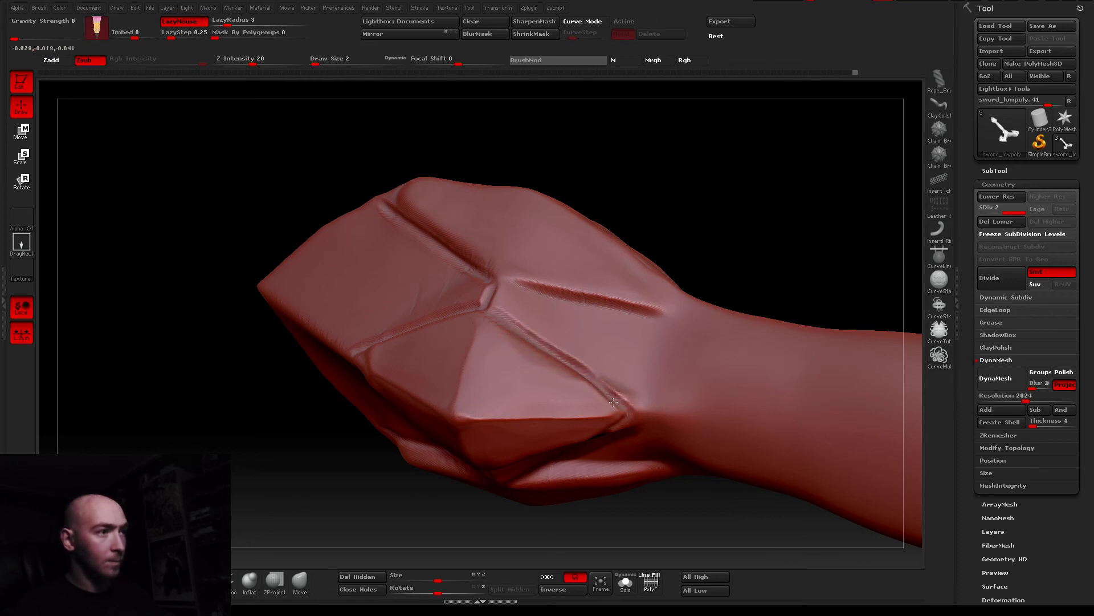
{"action": "right_click_drag", "start_coordinate": [613, 402], "coordinate": [583, 401]}
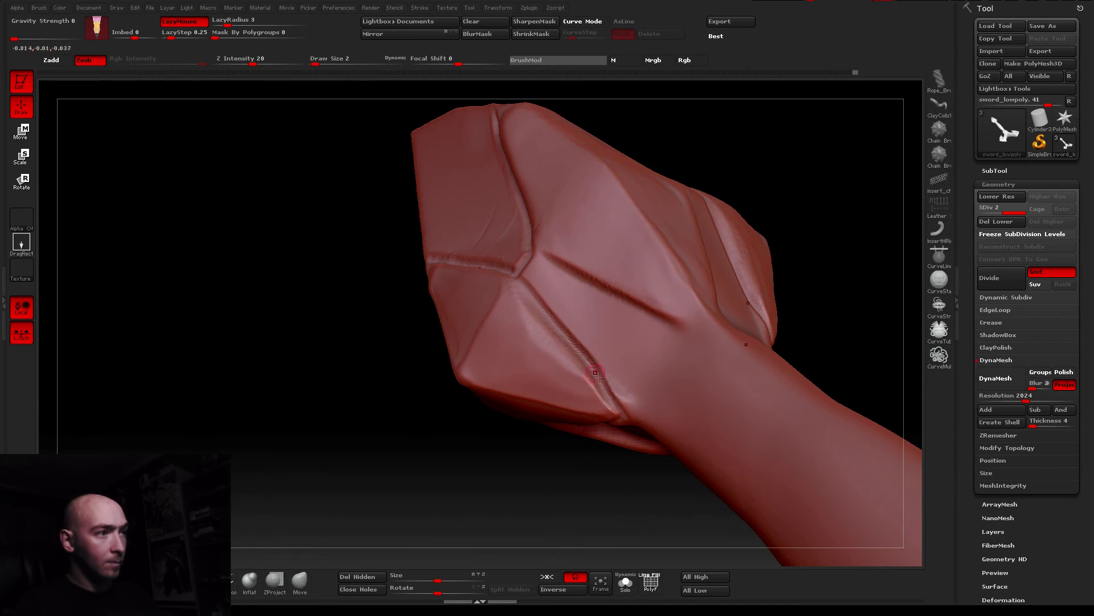
{"action": "right_click_drag", "start_coordinate": [610, 351], "coordinate": [570, 319]}
{"action": "mouse_move", "coordinate": [513, 297]}
{"action": "right_mouse_down", "text": "ctrl"}
{"action": "mouse_move", "coordinate": [456, 247]}
{"action": "mouse_move", "coordinate": [514, 372]}
{"action": "mouse_move", "coordinate": [579, 426]}
{"action": "mouse_move", "coordinate": [556, 399]}
{"action": "right_mouse_up", "text": "ctrl"}
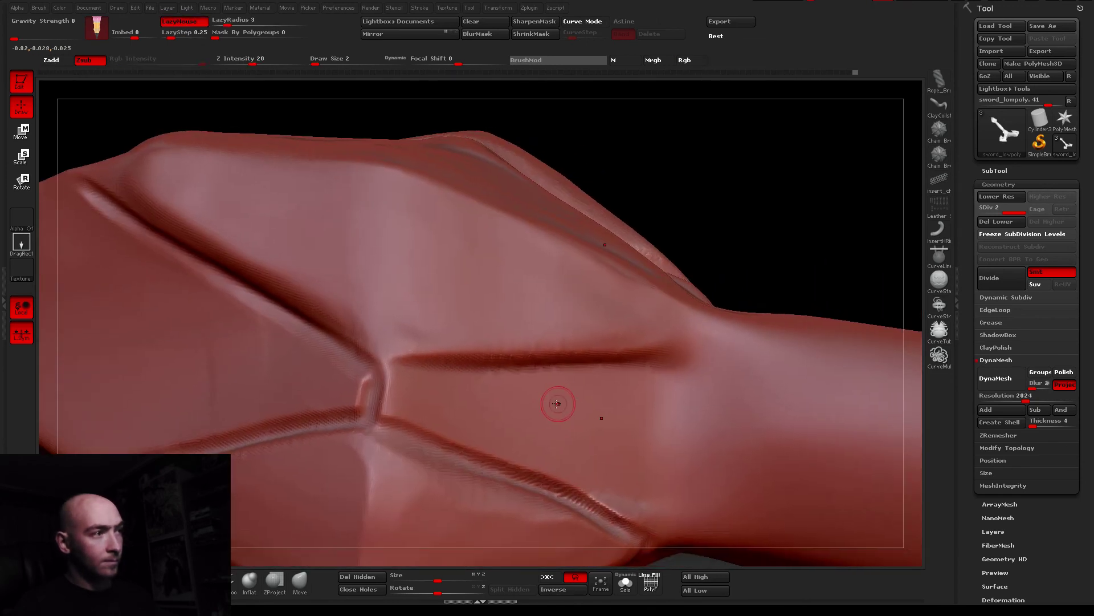
{"action": "left_click_drag", "start_coordinate": [385, 371], "coordinate": [511, 364]}
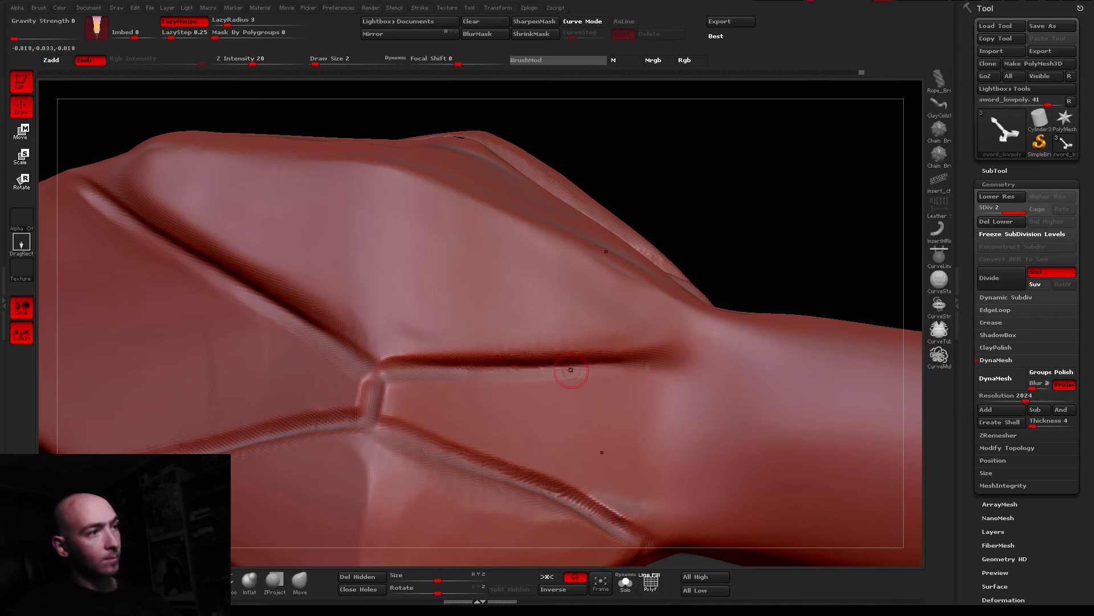
Deepen the groove running right of the crease intersection and zoom out
{"action": "right_click_drag", "start_coordinate": [697, 357], "coordinate": [795, 352]}
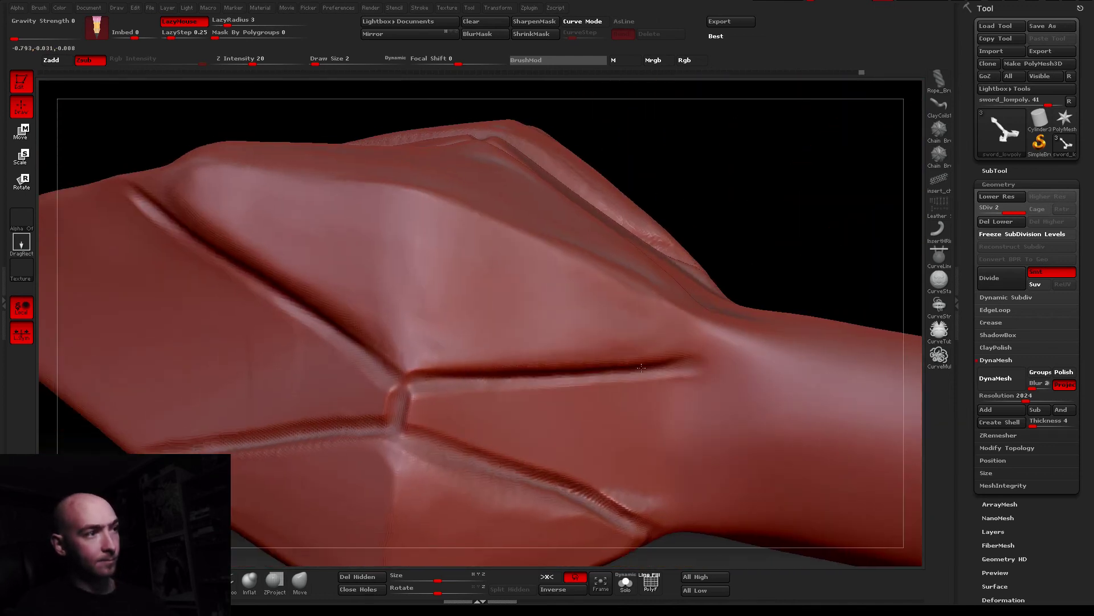
{"action": "left_click_drag", "start_coordinate": [656, 364], "coordinate": [749, 346]}
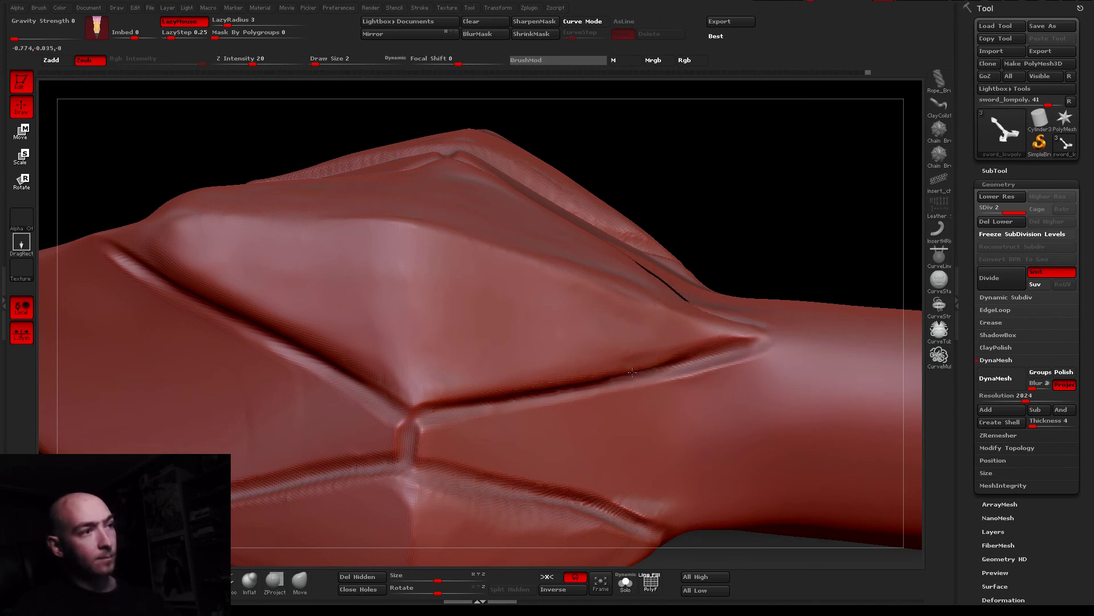
{"action": "mouse_move", "coordinate": [576, 392]}
{"action": "right_mouse_down"}
{"action": "mouse_move", "coordinate": [470, 389]}
{"action": "mouse_move", "coordinate": [452, 346]}
{"action": "mouse_move", "coordinate": [514, 458]}
{"action": "mouse_move", "coordinate": [500, 465]}
{"action": "right_mouse_up"}
{"action": "key", "text": "ctrl"}
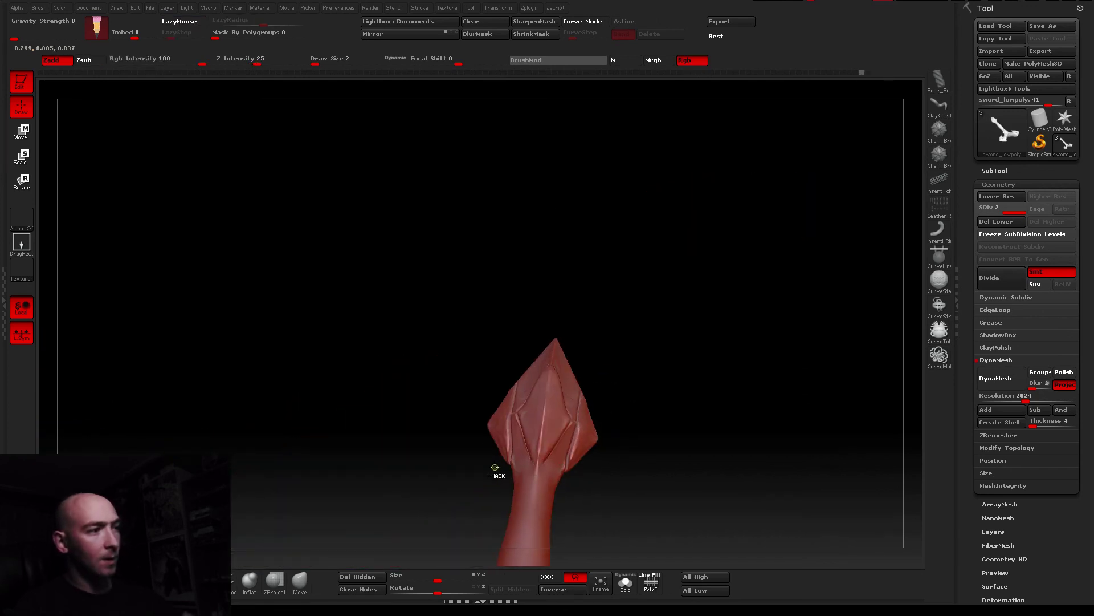
Switch to a new sculpting brush at Draw Size 10 and stroke the pommel's central crease
{"action": "key", "text": "f"}
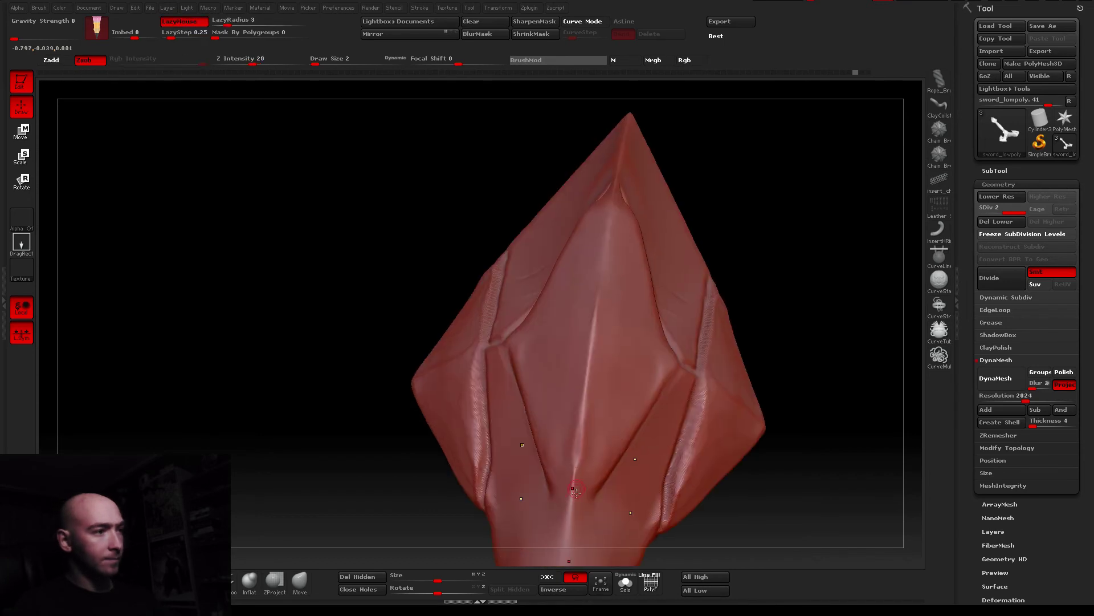
{"action": "left_click_drag", "start_coordinate": [523, 445], "coordinate": [453, 379]}
{"action": "left_click_drag", "start_coordinate": [323, 68], "coordinate": [326, 68]}
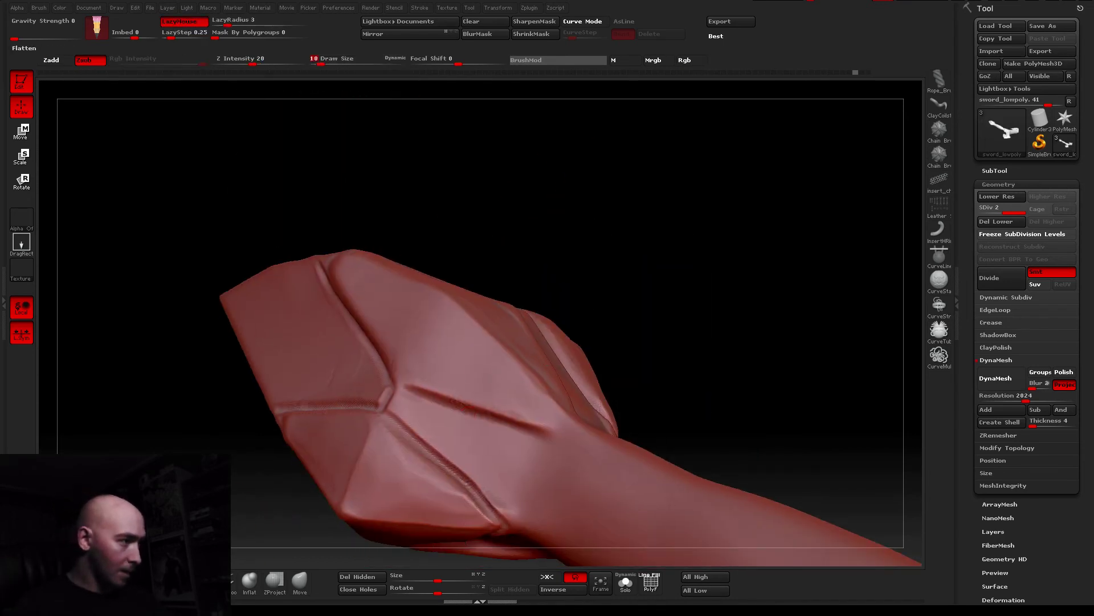
{"action": "key", "text": "b"}
{"action": "key", "text": "s"}
{"action": "key", "text": "t"}
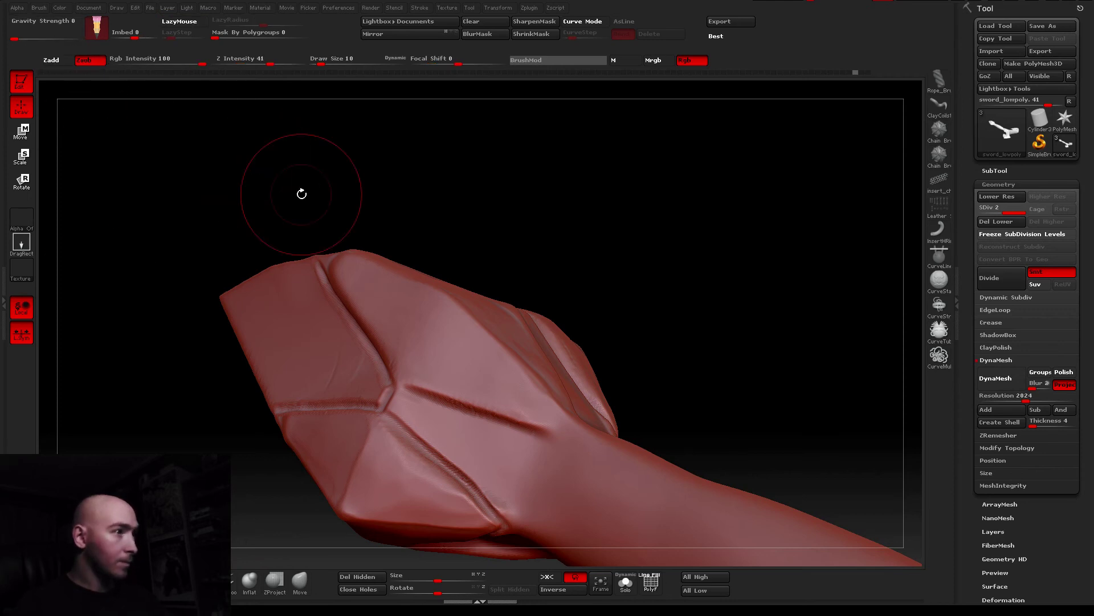
{"action": "mouse_move", "coordinate": [433, 387]}
{"action": "left_mouse_down"}
{"action": "mouse_move", "coordinate": [468, 398]}
{"action": "mouse_move", "coordinate": [484, 433]}
{"action": "left_mouse_up"}
Toggle Zadd and fill in the dented central crease smoothly
{"action": "left_click", "coordinate": [54, 60]}
{"action": "mouse_move", "coordinate": [416, 390]}
{"action": "left_mouse_down"}
{"action": "mouse_move", "coordinate": [524, 420]}
{"action": "mouse_move", "coordinate": [444, 365]}
{"action": "left_mouse_up"}
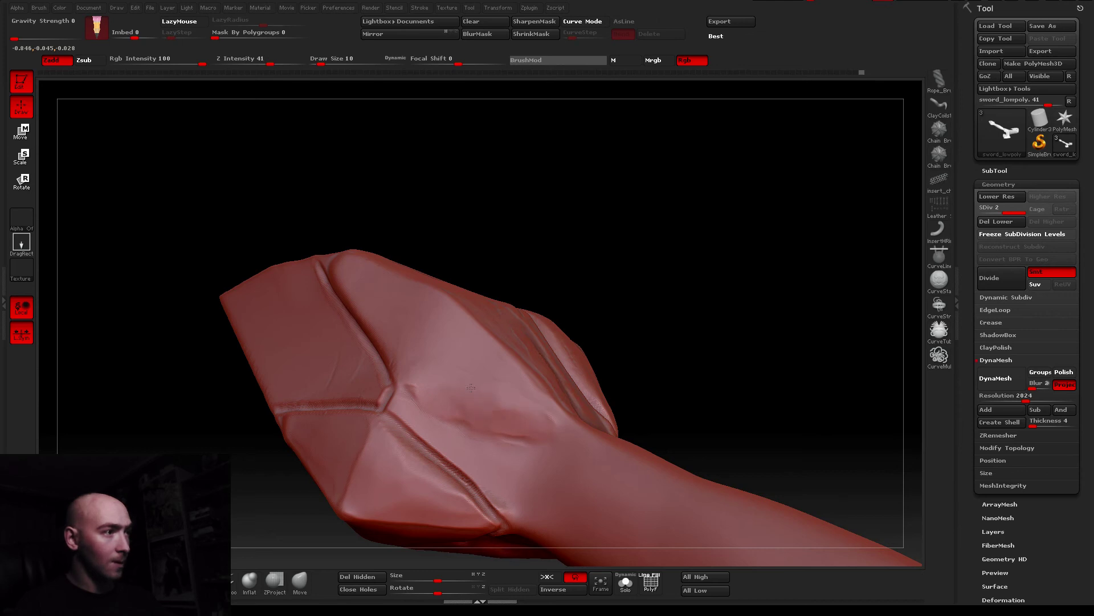
{"action": "left_click_drag", "start_coordinate": [461, 394], "coordinate": [536, 424]}
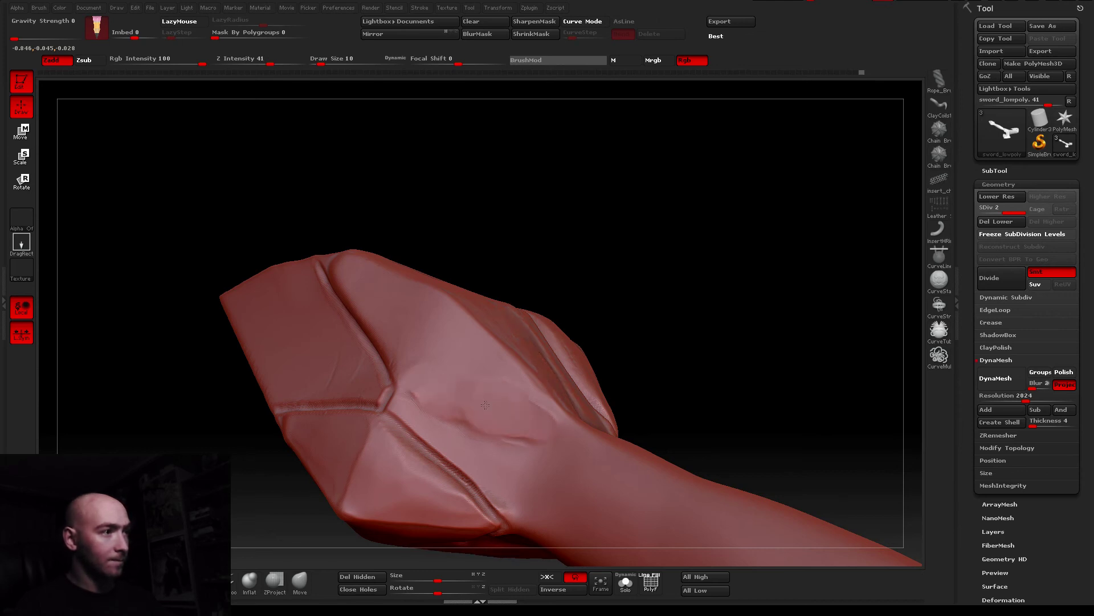
{"action": "left_click_drag", "start_coordinate": [473, 391], "coordinate": [274, 449]}
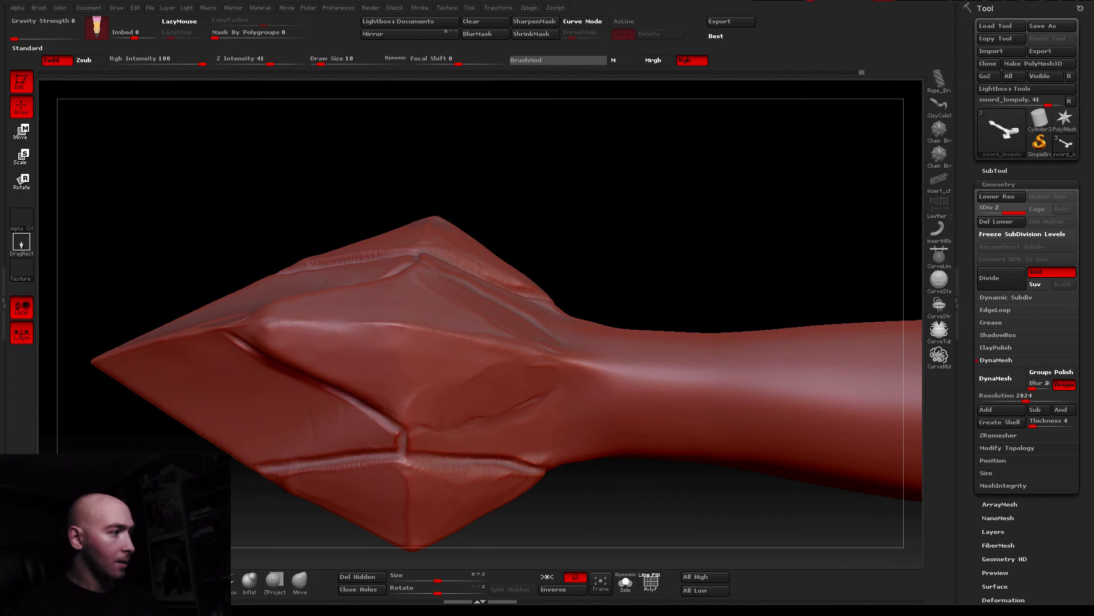
At Draw Size 8, carve the seam down to the lower junction and review the pommel
{"action": "left_click", "coordinate": [308, 61]}
{"action": "type", "text": "8"}
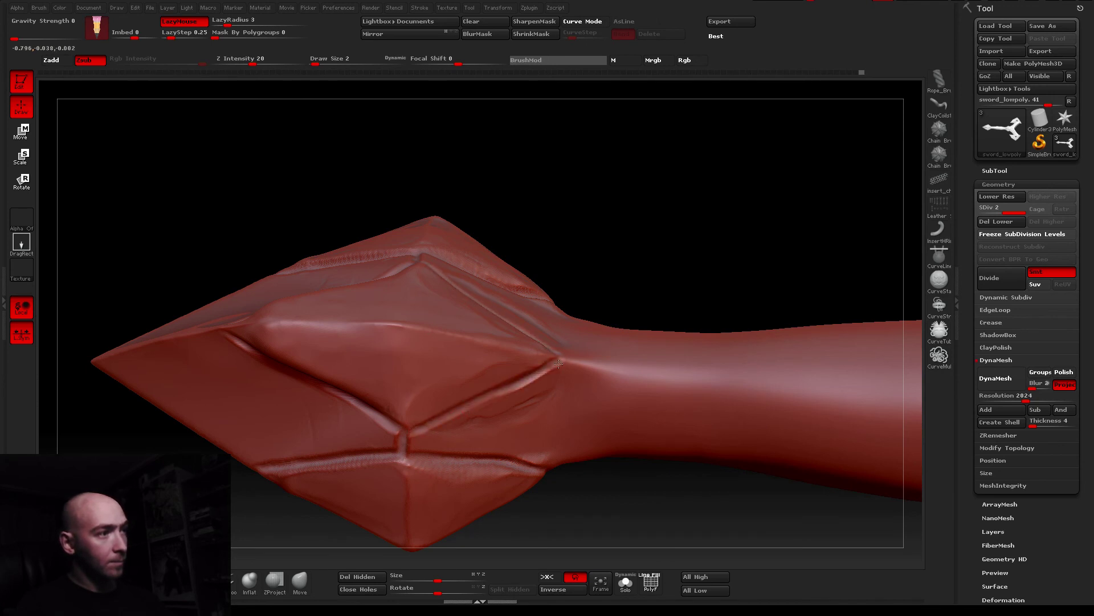
{"action": "left_click_drag", "start_coordinate": [532, 379], "coordinate": [402, 430]}
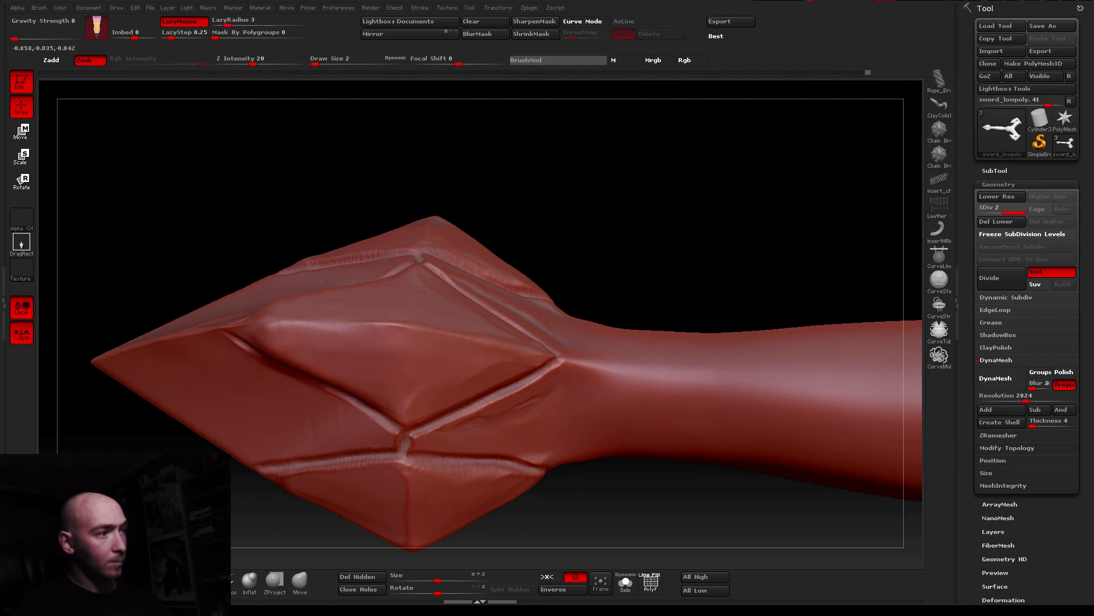
{"action": "left_click_drag", "start_coordinate": [398, 432], "coordinate": [416, 212]}
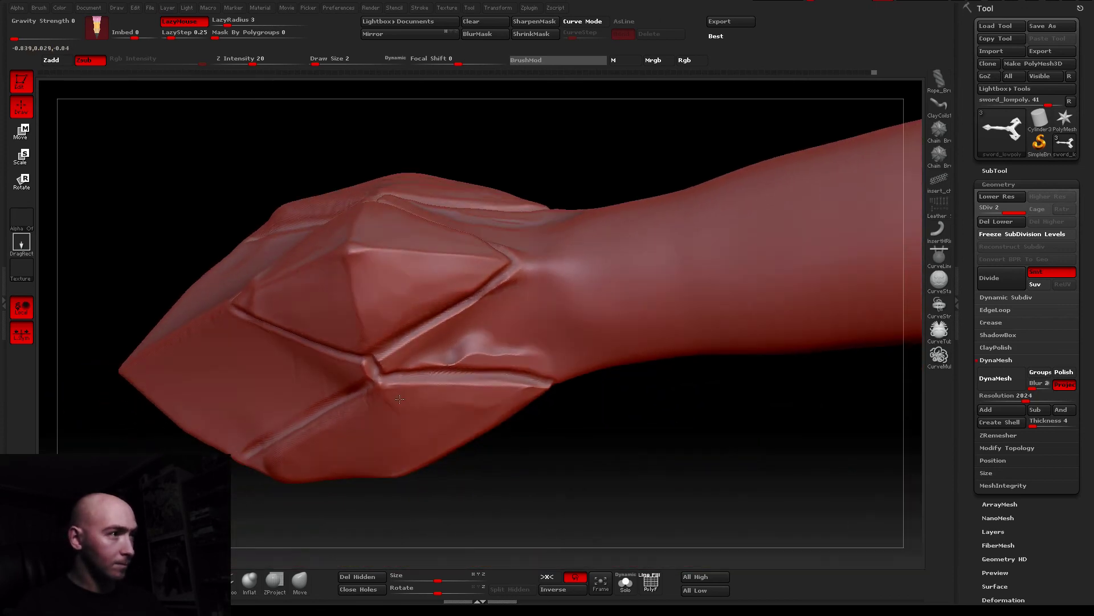
{"action": "right_click_drag", "start_coordinate": [416, 212], "coordinate": [440, 262]}
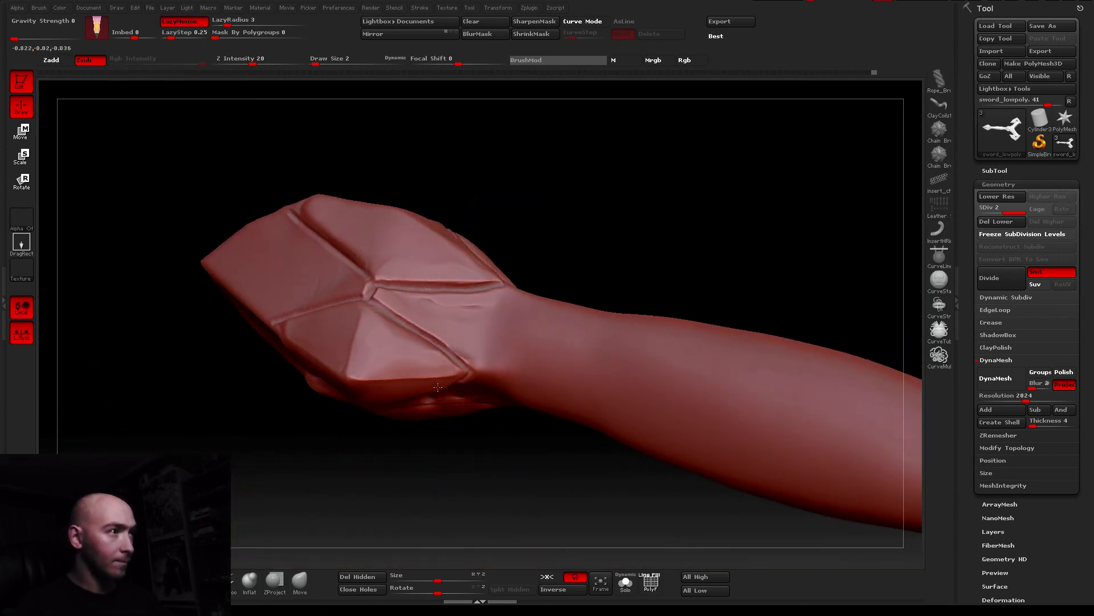
{"action": "left_click_drag", "start_coordinate": [440, 263], "coordinate": [391, 395]}
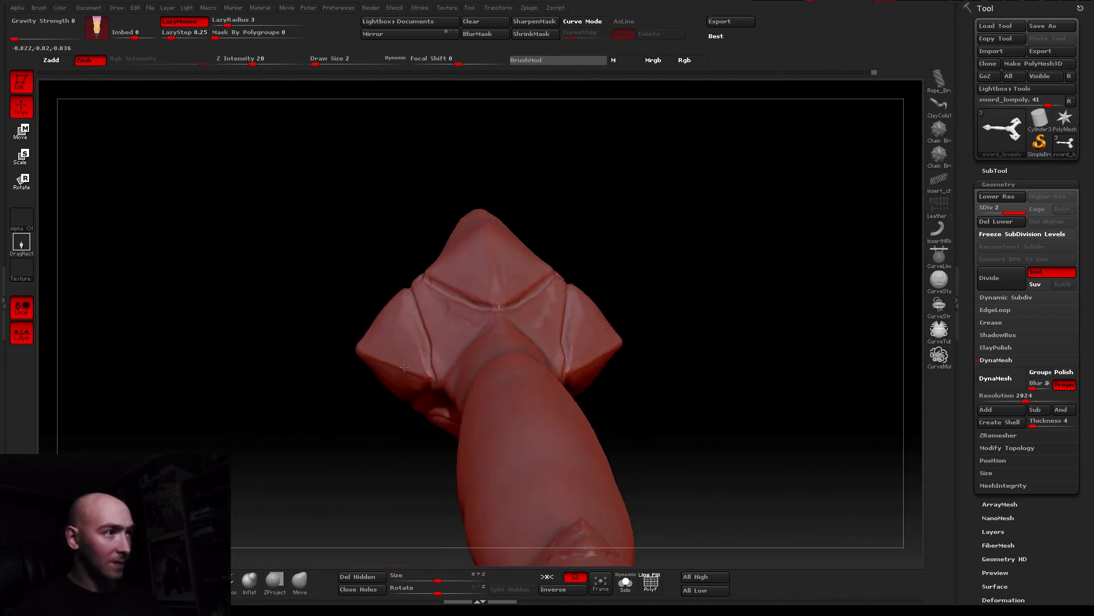
{"action": "left_click_drag", "start_coordinate": [390, 394], "coordinate": [524, 373]}
{"action": "right_click_drag", "start_coordinate": [524, 373], "coordinate": [552, 339]}
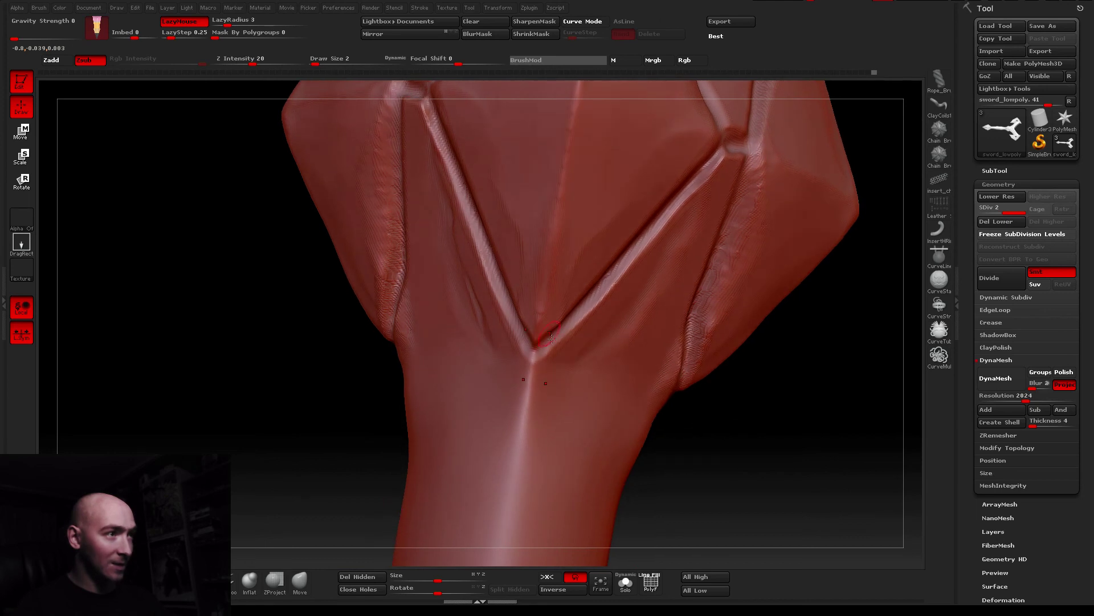
{"action": "mouse_move", "coordinate": [481, 372]}
{"action": "right_mouse_down"}
{"action": "mouse_move", "coordinate": [368, 375]}
{"action": "mouse_move", "coordinate": [279, 284]}
{"action": "mouse_move", "coordinate": [513, 255]}
{"action": "mouse_move", "coordinate": [403, 359]}
{"action": "mouse_move", "coordinate": [612, 358]}
{"action": "mouse_move", "coordinate": [703, 414]}
{"action": "mouse_move", "coordinate": [659, 256]}
{"action": "mouse_move", "coordinate": [643, 344]}
{"action": "mouse_move", "coordinate": [513, 257]}
{"action": "mouse_move", "coordinate": [399, 200]}
{"action": "right_mouse_up"}
Switch between brushes via hotkeys, ending on the material-adding brush, and zoom to the pommel junction
{"action": "key", "text": "b"}
{"action": "key", "text": "s"}
{"action": "key", "text": "t"}
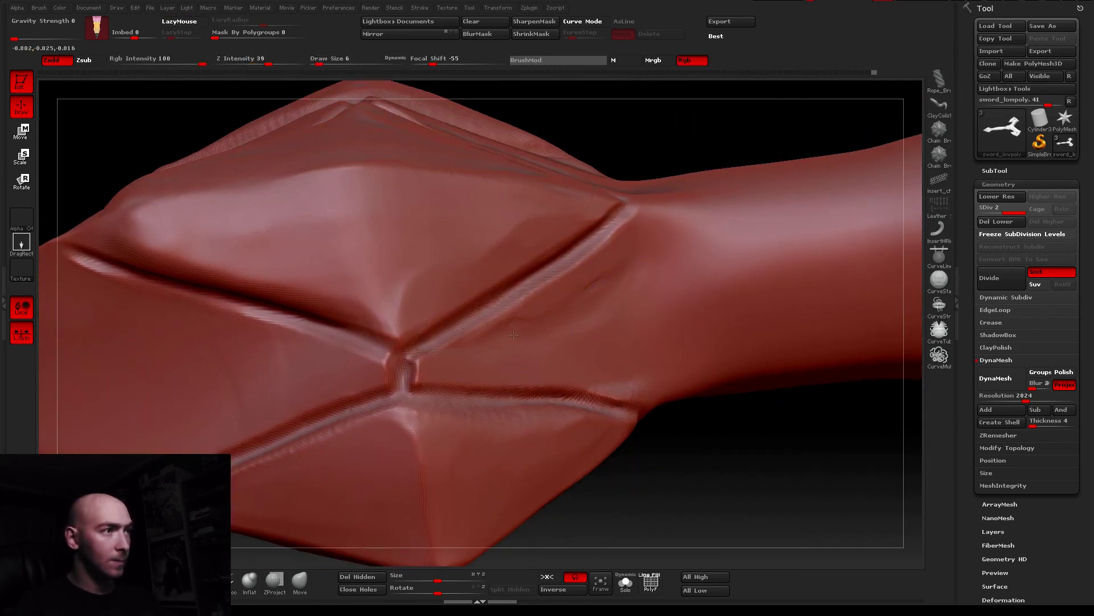
{"action": "key", "text": "b"}
{"action": "key", "text": "d"}
{"action": "key", "text": "s"}
{"action": "mouse_move", "coordinate": [469, 344]}
{"action": "right_mouse_down"}
{"action": "mouse_move", "coordinate": [459, 296]}
{"action": "mouse_move", "coordinate": [430, 268]}
{"action": "mouse_move", "coordinate": [362, 431]}
{"action": "right_mouse_up"}
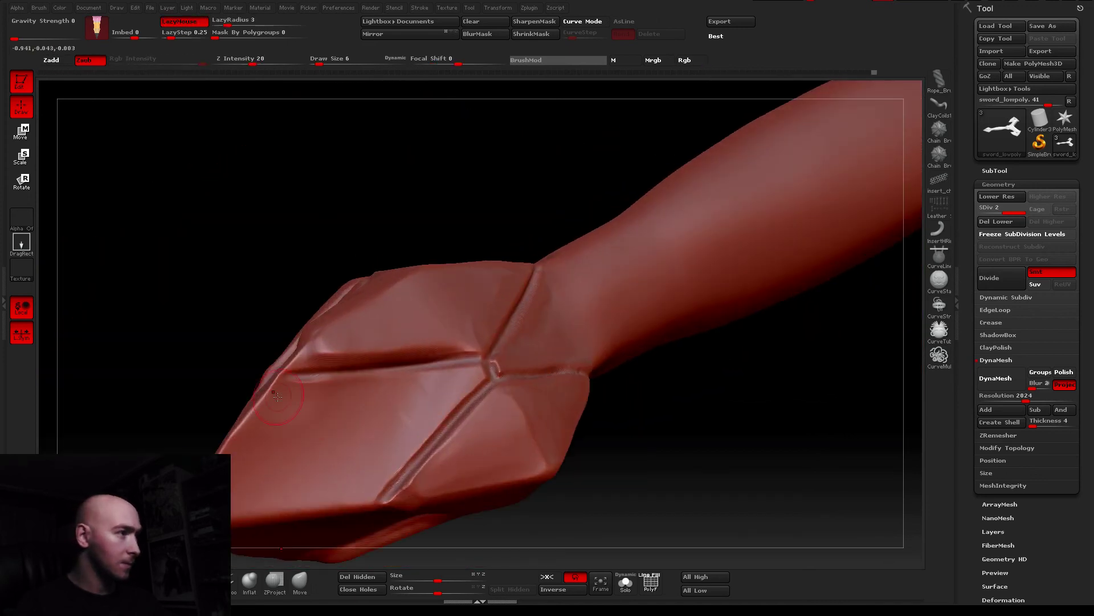
{"action": "key", "text": "b"}
{"action": "key", "text": "s"}
{"action": "key", "text": "t"}
{"action": "right_click_drag", "start_coordinate": [369, 394], "coordinate": [370, 420], "text": "alt"}
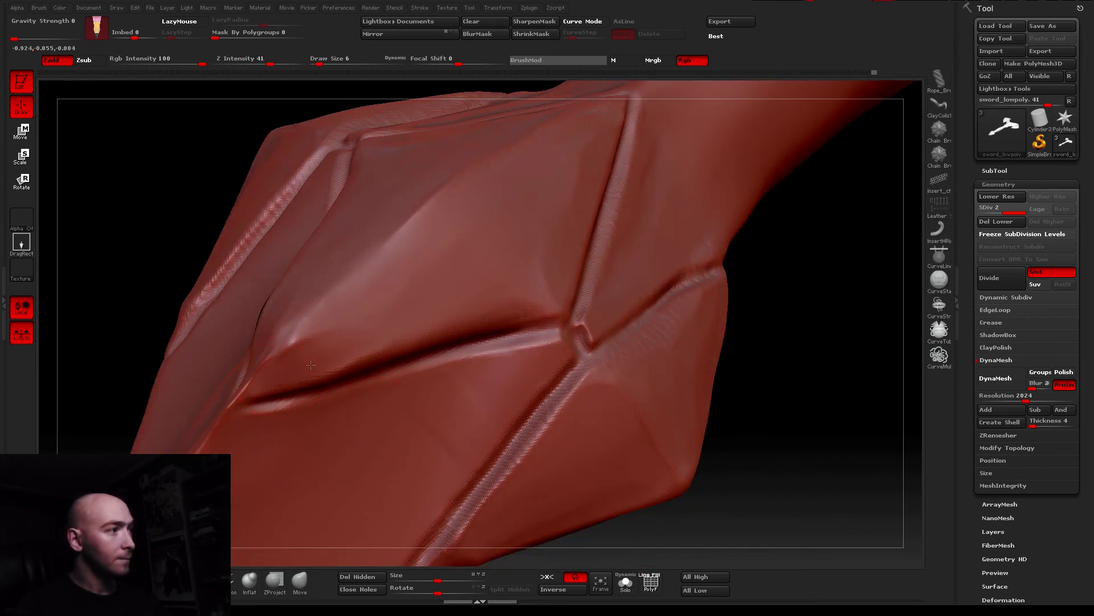
Deepen the crease above the pommel's lip and sharpen its tip
{"action": "mouse_move", "coordinate": [342, 359]}
{"action": "left_mouse_down"}
{"action": "mouse_move", "coordinate": [451, 320]}
{"action": "mouse_move", "coordinate": [311, 349]}
{"action": "left_mouse_up"}
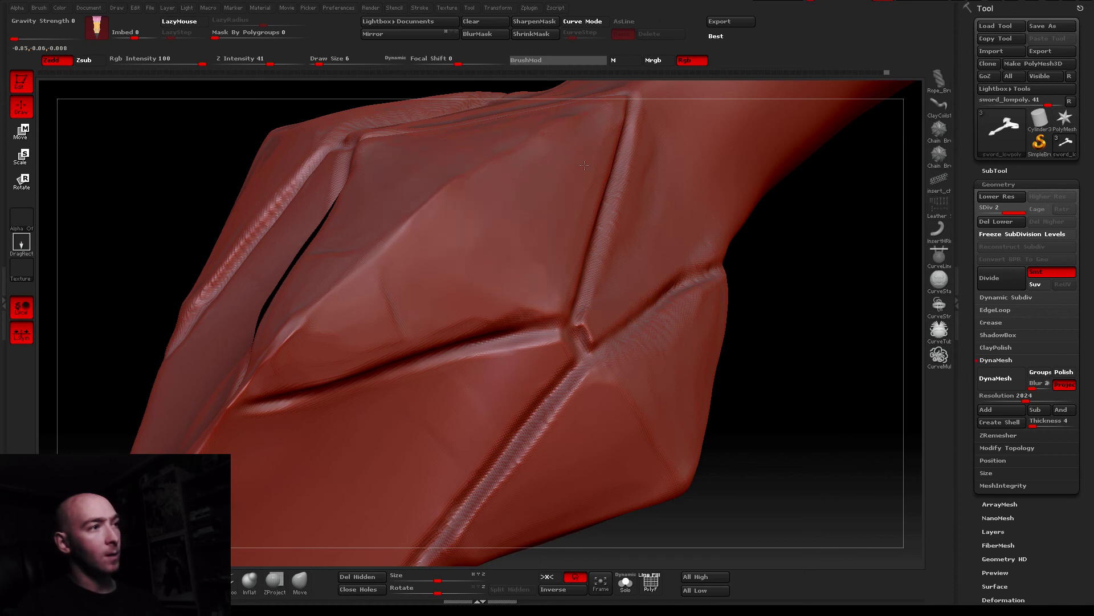
{"action": "left_click_drag", "start_coordinate": [521, 298], "coordinate": [490, 314]}
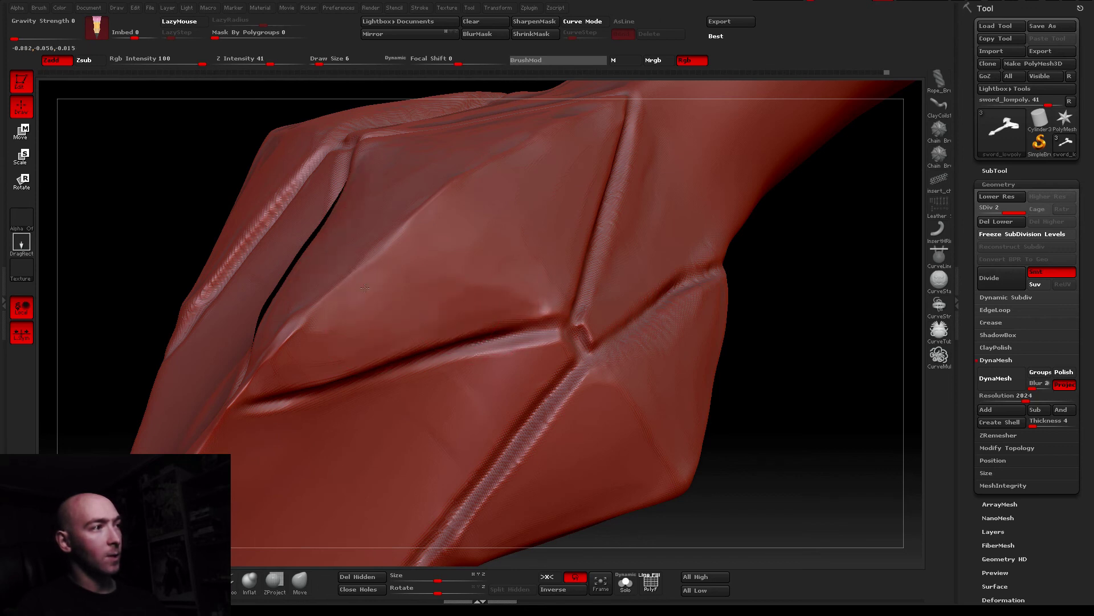
{"action": "left_click_drag", "start_coordinate": [329, 326], "coordinate": [317, 329]}
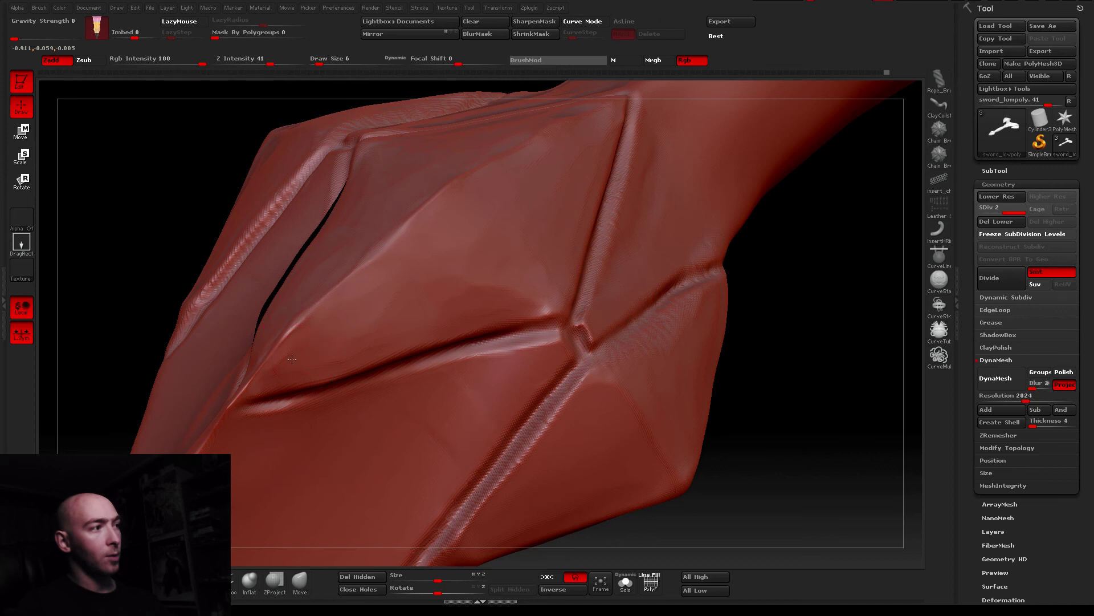
{"action": "mouse_move", "coordinate": [343, 306]}
{"action": "right_mouse_down"}
{"action": "mouse_move", "coordinate": [379, 342]}
{"action": "mouse_move", "coordinate": [391, 306]}
{"action": "mouse_move", "coordinate": [464, 335]}
{"action": "mouse_move", "coordinate": [392, 469]}
{"action": "mouse_move", "coordinate": [239, 556]}
{"action": "right_mouse_up"}
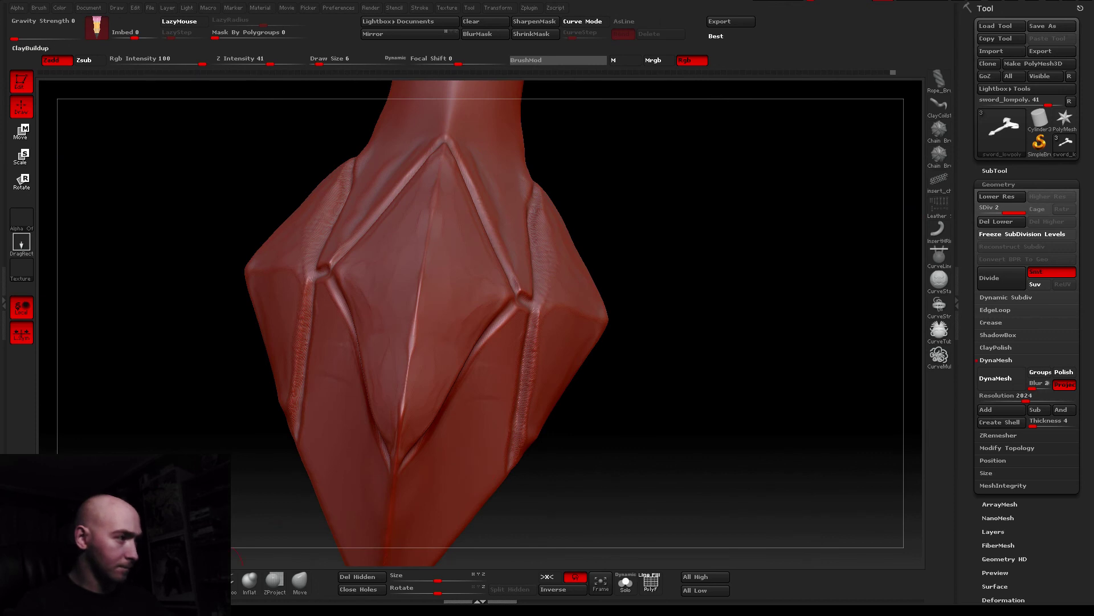
Reduce the brush to size 13 and orbit to a front view of the diamond pommel
{"action": "left_click_drag", "start_coordinate": [330, 62], "coordinate": [339, 62]}
{"action": "right_click_drag", "start_coordinate": [354, 273], "coordinate": [309, 252], "text": "shift"}
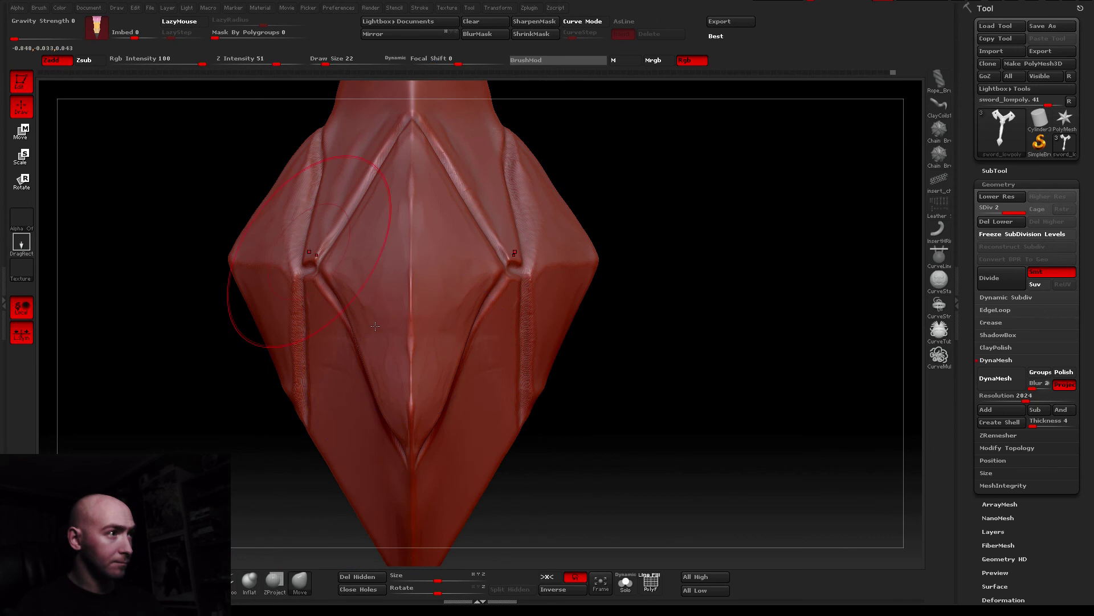
{"action": "left_click_drag", "start_coordinate": [326, 61], "coordinate": [322, 62]}
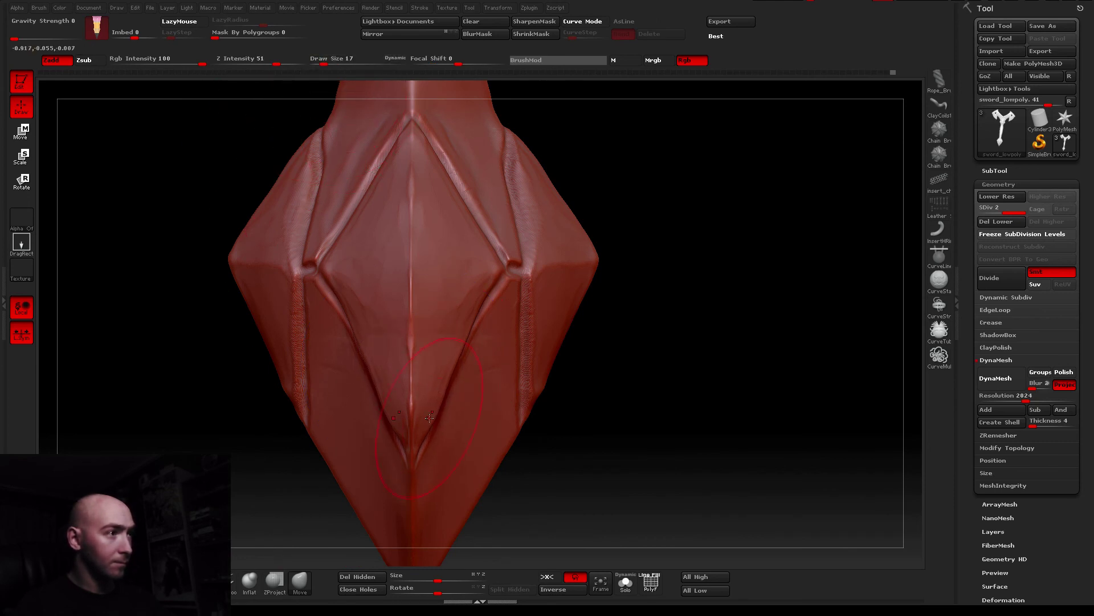
{"action": "mouse_move", "coordinate": [415, 391]}
{"action": "right_mouse_down"}
{"action": "mouse_move", "coordinate": [453, 407]}
{"action": "mouse_move", "coordinate": [435, 399]}
{"action": "right_mouse_up"}
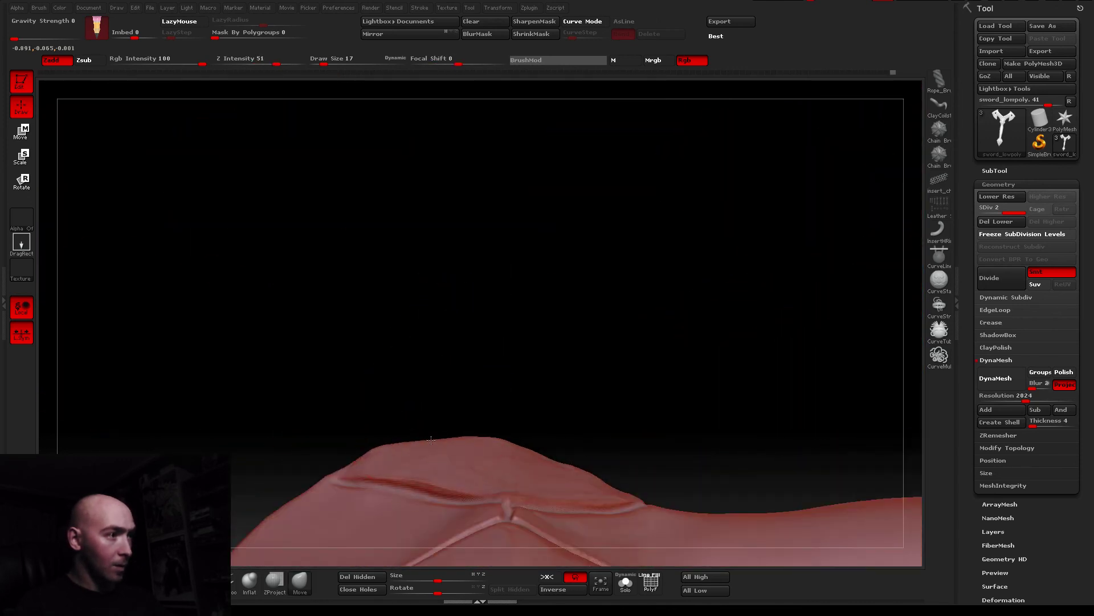
{"action": "left_click_drag", "start_coordinate": [323, 64], "coordinate": [319, 64]}
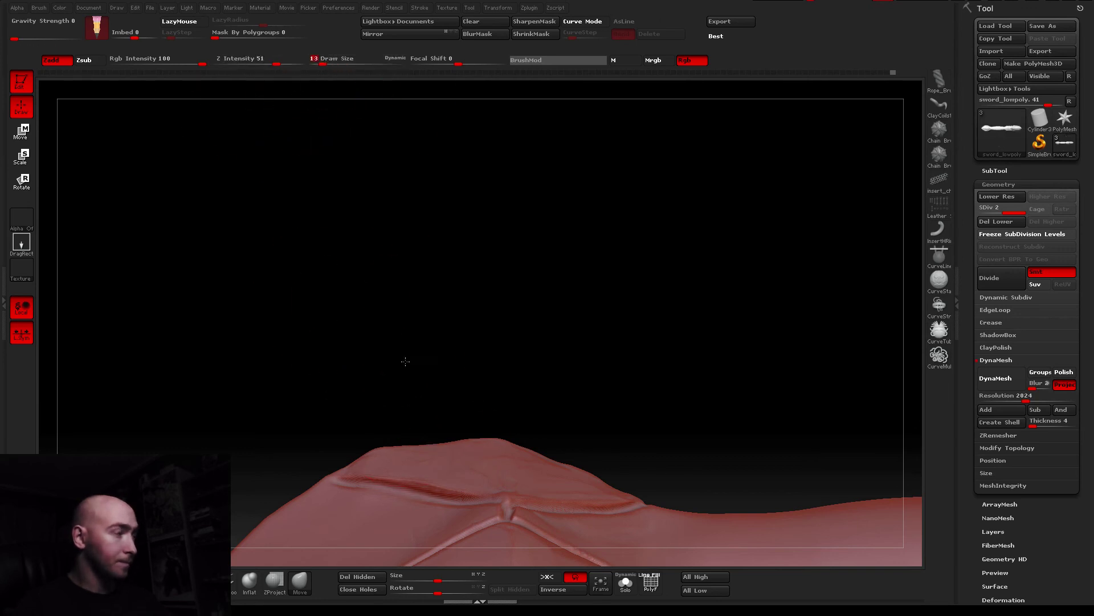
{"action": "right_click_drag", "start_coordinate": [405, 361], "coordinate": [367, 286], "text": "alt"}
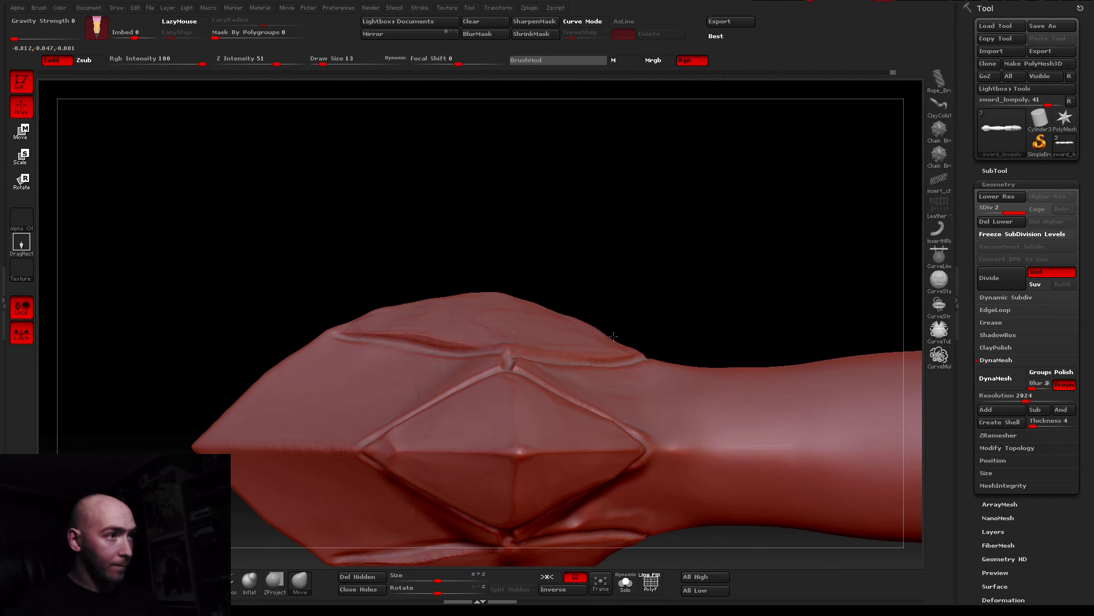
{"action": "mouse_move", "coordinate": [615, 335]}
{"action": "right_mouse_down"}
{"action": "mouse_move", "coordinate": [535, 386]}
{"action": "mouse_move", "coordinate": [470, 365]}
{"action": "mouse_move", "coordinate": [584, 308]}
{"action": "mouse_move", "coordinate": [582, 268]}
{"action": "mouse_move", "coordinate": [531, 318]}
{"action": "right_mouse_up"}
Smooth the pommel's surfaces at size 72, then soften the upper crease at size 28
{"action": "left_click_drag", "start_coordinate": [322, 63], "coordinate": [338, 63]}
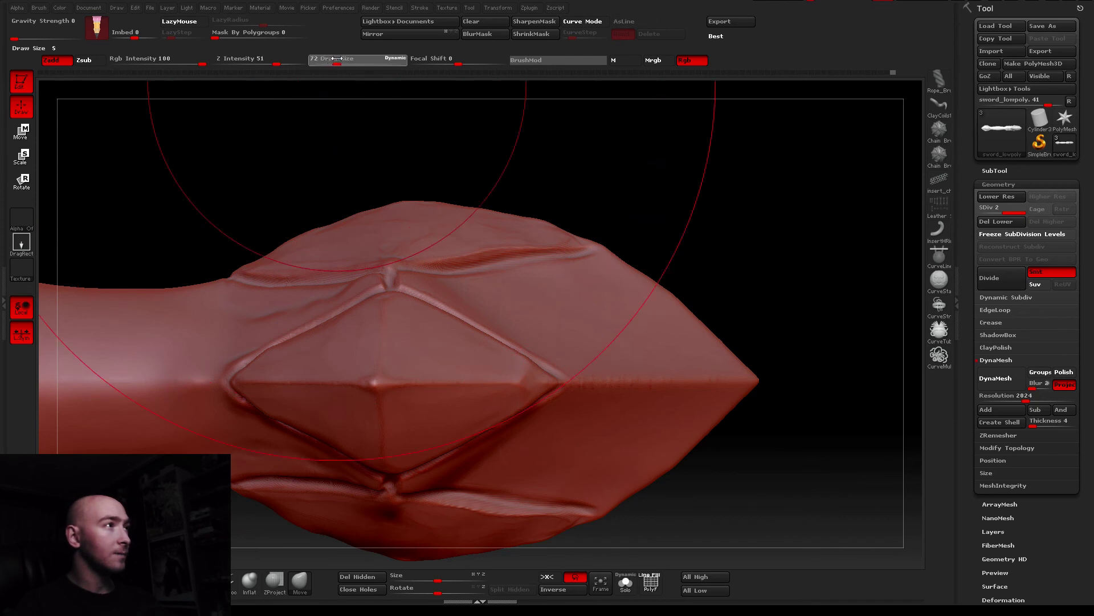
{"action": "left_click_drag", "start_coordinate": [594, 244], "coordinate": [456, 268], "text": "shift"}
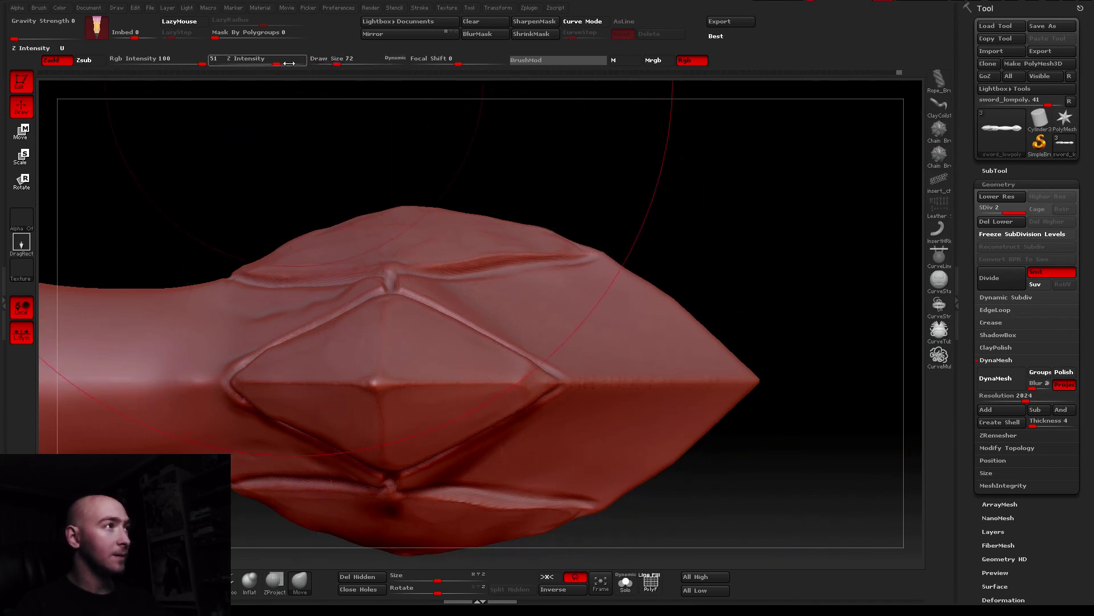
{"action": "left_click_drag", "start_coordinate": [323, 63], "coordinate": [314, 63]}
{"action": "mouse_move", "coordinate": [367, 195]}
{"action": "left_mouse_down", "text": "shift"}
{"action": "mouse_move", "coordinate": [404, 201]}
{"action": "mouse_move", "coordinate": [406, 190]}
{"action": "left_mouse_up", "text": "shift"}
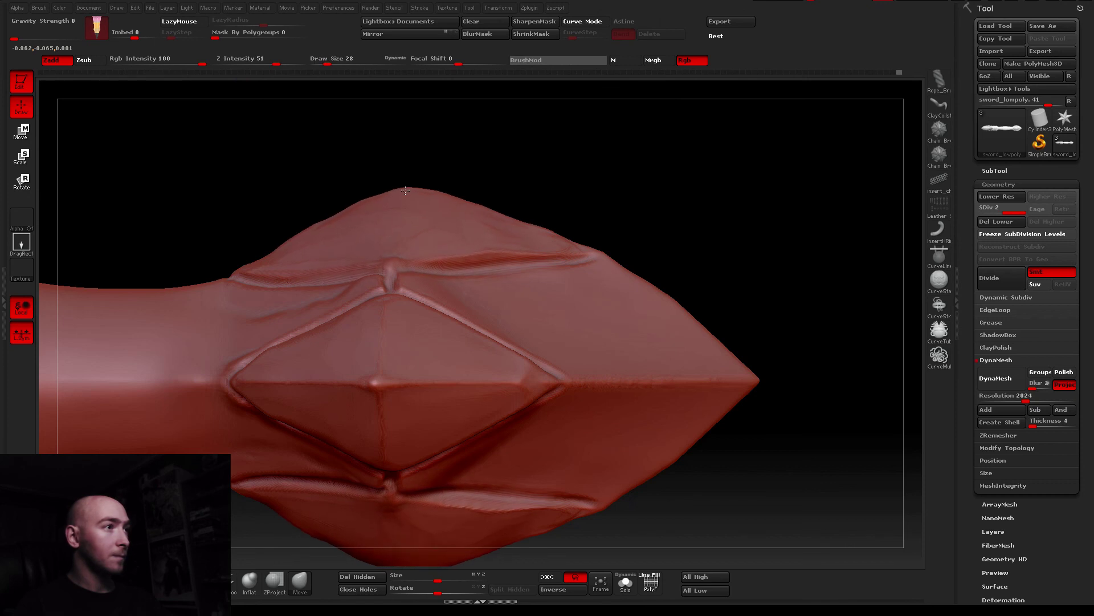
{"action": "left_click_drag", "start_coordinate": [610, 237], "coordinate": [593, 253], "text": "shift"}
Turn the sword tip-down and pull the pommel's side points outward to widen it
{"action": "mouse_move", "coordinate": [513, 188]}
{"action": "left_mouse_down", "text": "alt"}
{"action": "mouse_move", "coordinate": [327, 115]}
{"action": "mouse_move", "coordinate": [434, 234]}
{"action": "left_mouse_up", "text": "alt"}
{"action": "right_click_drag", "start_coordinate": [434, 234], "coordinate": [416, 420], "text": "shift"}
{"action": "mouse_move", "coordinate": [382, 260]}
{"action": "left_mouse_down"}
{"action": "mouse_move", "coordinate": [422, 121]}
{"action": "mouse_move", "coordinate": [528, 127]}
{"action": "mouse_move", "coordinate": [513, 122]}
{"action": "mouse_move", "coordinate": [439, 187]}
{"action": "mouse_move", "coordinate": [410, 320]}
{"action": "mouse_move", "coordinate": [361, 225]}
{"action": "mouse_move", "coordinate": [482, 155]}
{"action": "mouse_move", "coordinate": [490, 240]}
{"action": "mouse_move", "coordinate": [557, 257]}
{"action": "mouse_move", "coordinate": [554, 330]}
{"action": "mouse_move", "coordinate": [562, 215]}
{"action": "mouse_move", "coordinate": [538, 228]}
{"action": "left_mouse_up"}
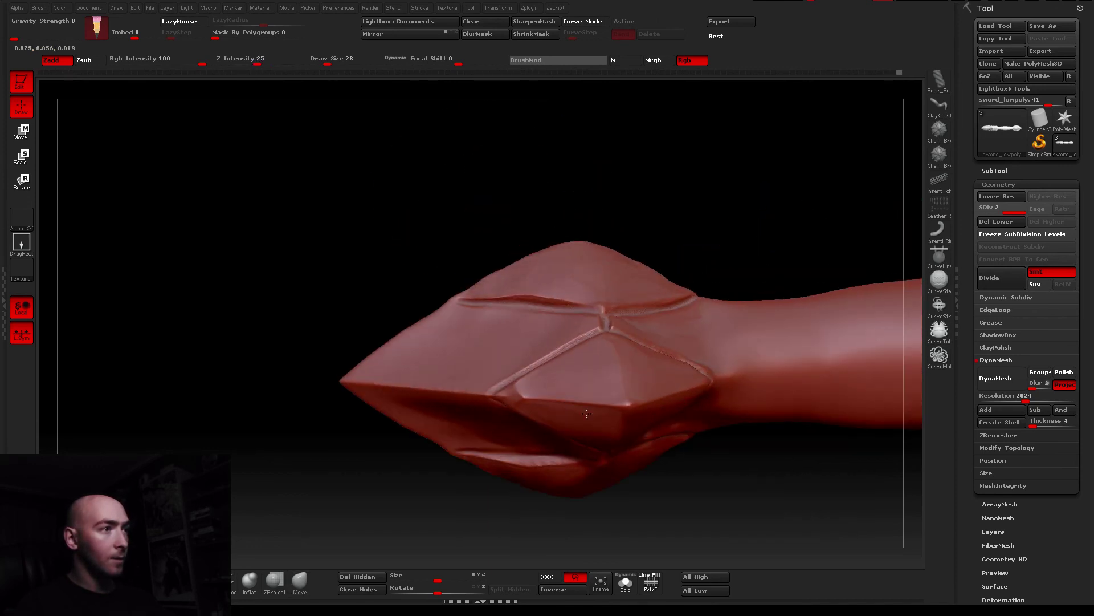
{"action": "left_click_drag", "start_coordinate": [326, 64], "coordinate": [323, 63]}
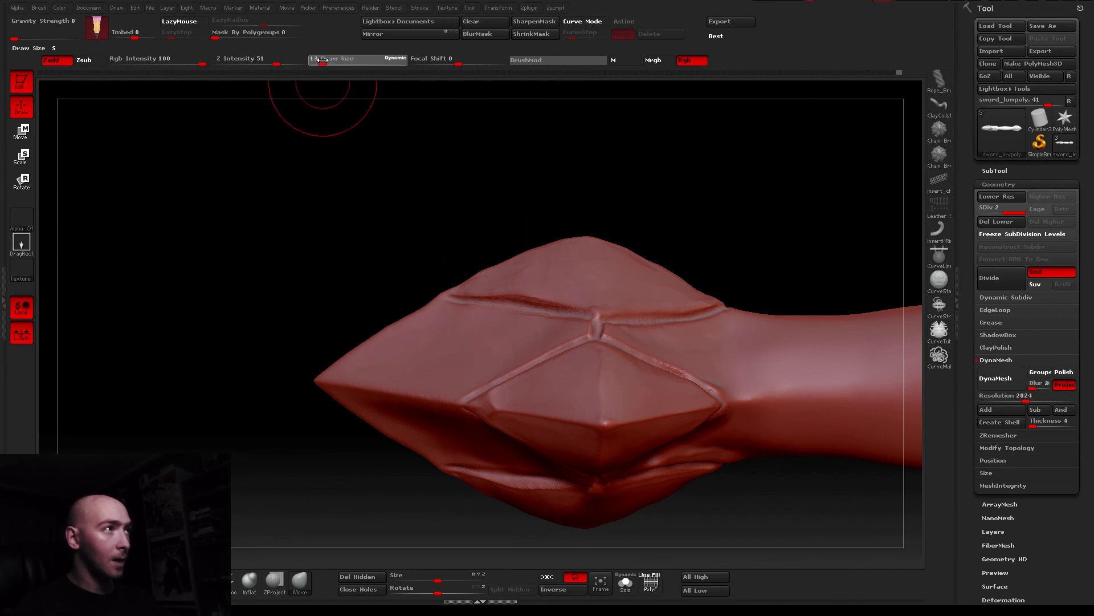
{"action": "left_click_drag", "start_coordinate": [557, 235], "coordinate": [532, 262], "text": "alt"}
{"action": "right_click_drag", "start_coordinate": [531, 262], "coordinate": [508, 252]}
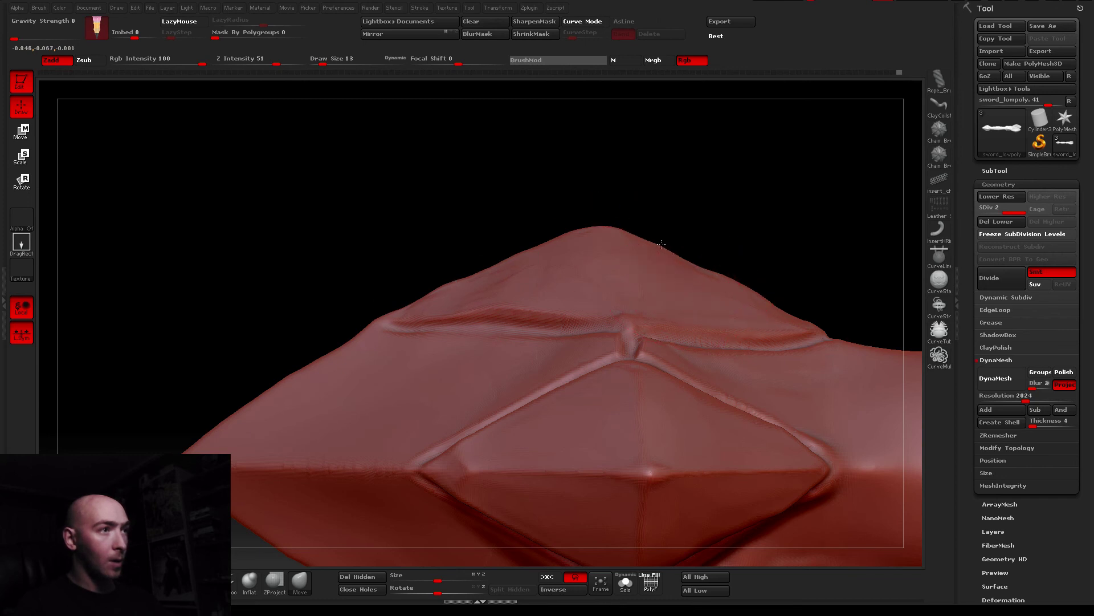
{"action": "mouse_move", "coordinate": [733, 283]}
{"action": "left_mouse_down"}
{"action": "mouse_move", "coordinate": [546, 237]}
{"action": "mouse_move", "coordinate": [288, 539]}
{"action": "left_mouse_up"}
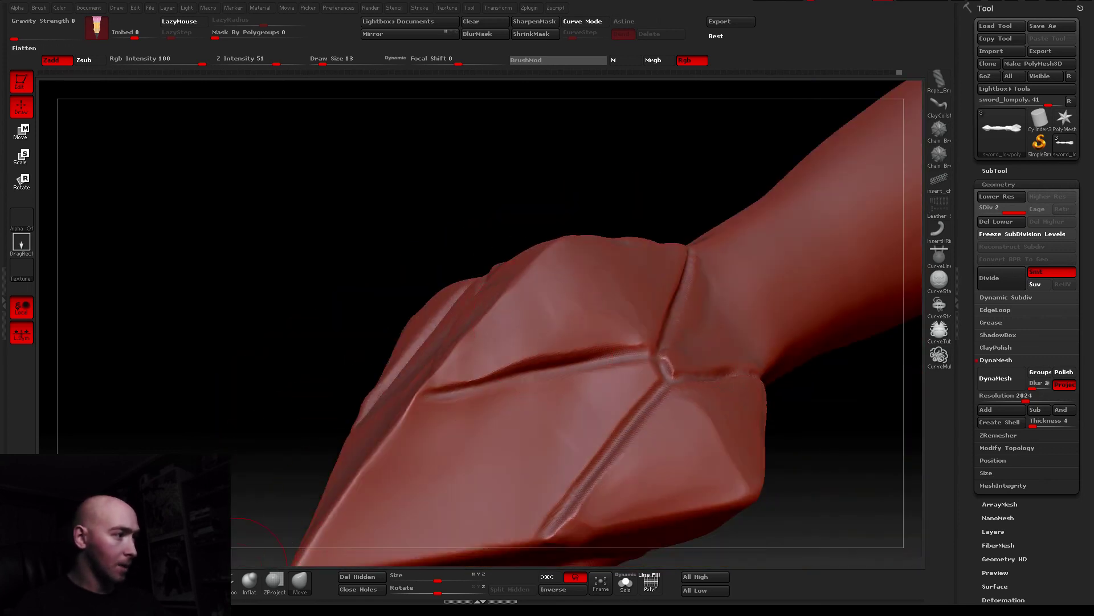
Set brush strength to 41 and draw size to 8, clearing the pending curve guide
{"action": "left_click_drag", "start_coordinate": [260, 544], "coordinate": [319, 171]}
{"action": "left_click", "coordinate": [252, 63]}
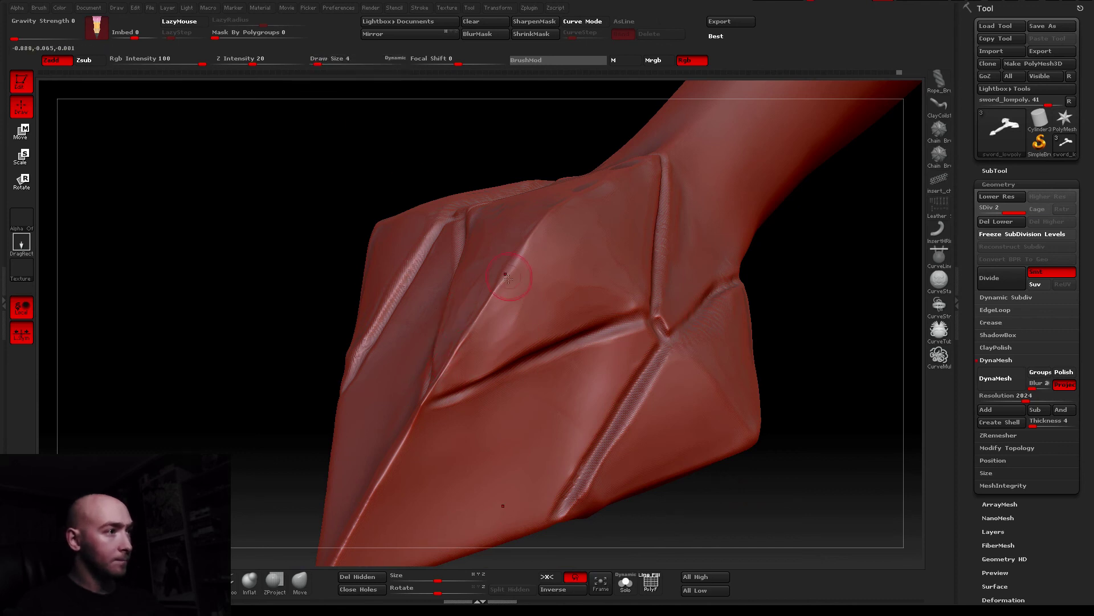
{"action": "left_click_drag", "start_coordinate": [252, 63], "coordinate": [260, 63]}
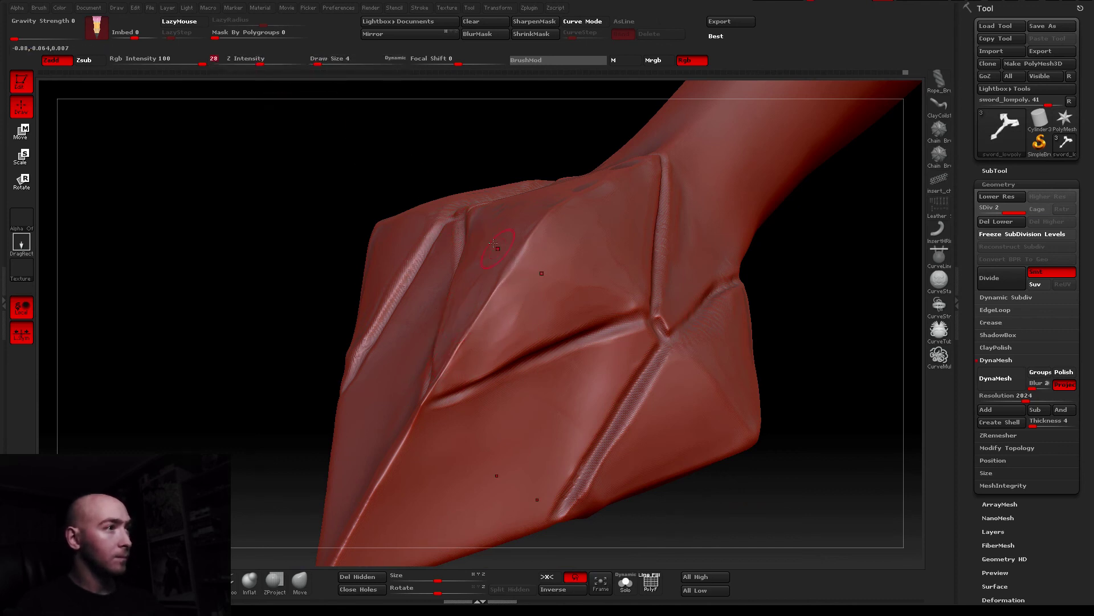
{"action": "middle_click_drag", "start_coordinate": [512, 272], "coordinate": [599, 257]}
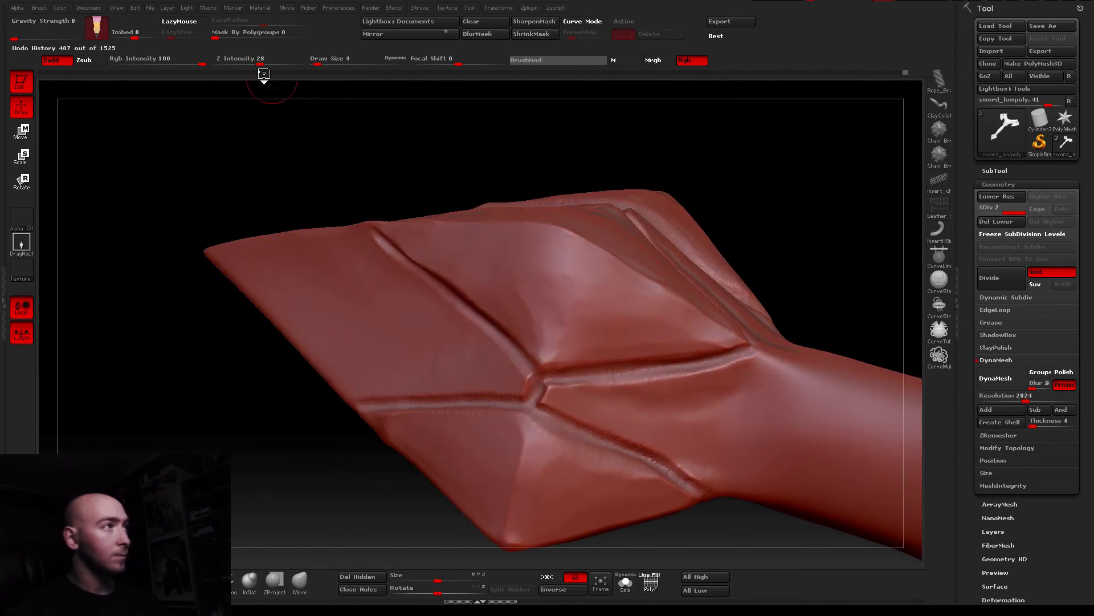
{"action": "left_click_drag", "start_coordinate": [259, 63], "coordinate": [321, 64]}
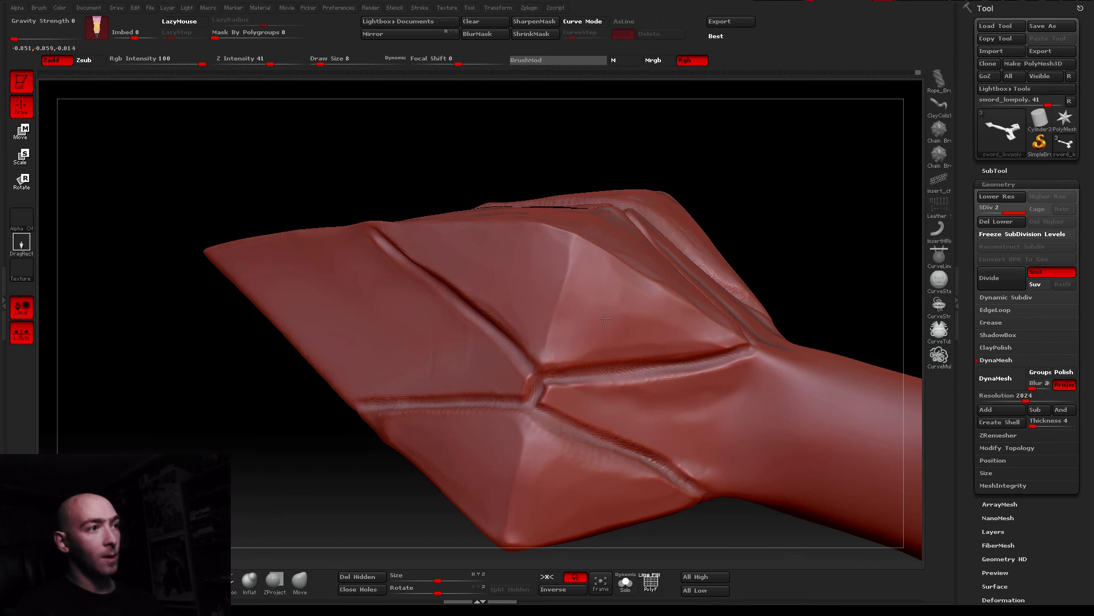
{"action": "left_click_drag", "start_coordinate": [684, 318], "coordinate": [703, 337]}
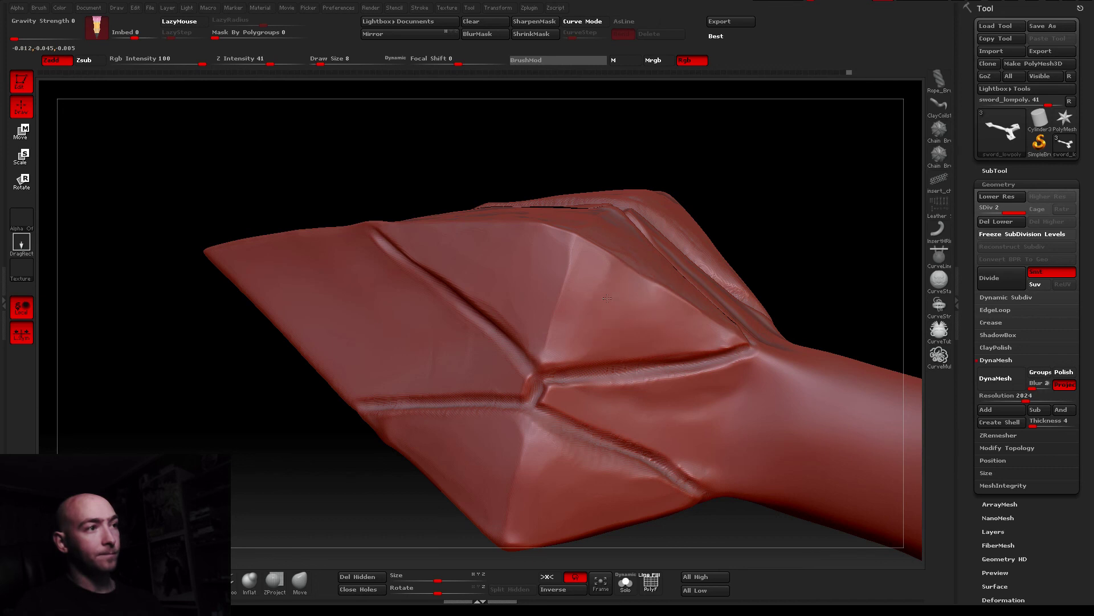
{"action": "mouse_move", "coordinate": [574, 344]}
{"action": "right_mouse_down"}
{"action": "mouse_move", "coordinate": [636, 195]}
{"action": "mouse_move", "coordinate": [601, 327]}
{"action": "mouse_move", "coordinate": [497, 262]}
{"action": "mouse_move", "coordinate": [542, 391]}
{"action": "mouse_move", "coordinate": [535, 342]}
{"action": "right_mouse_up"}
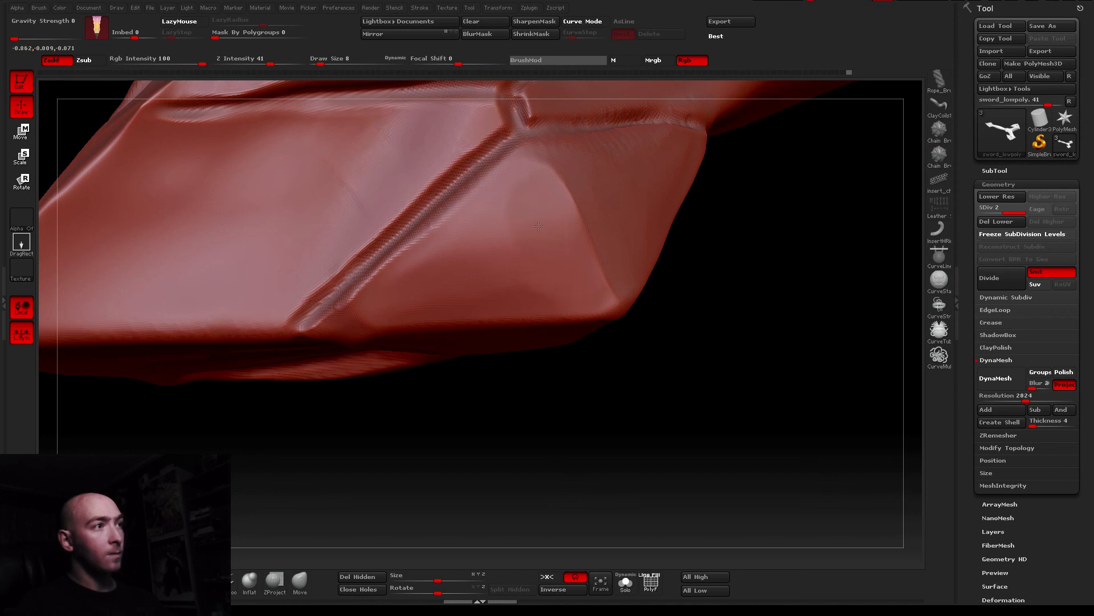
Shift-smooth the lumpy lower faces and bumps beside the grooves on the pommel
{"action": "left_click_drag", "start_coordinate": [517, 175], "coordinate": [547, 286]}
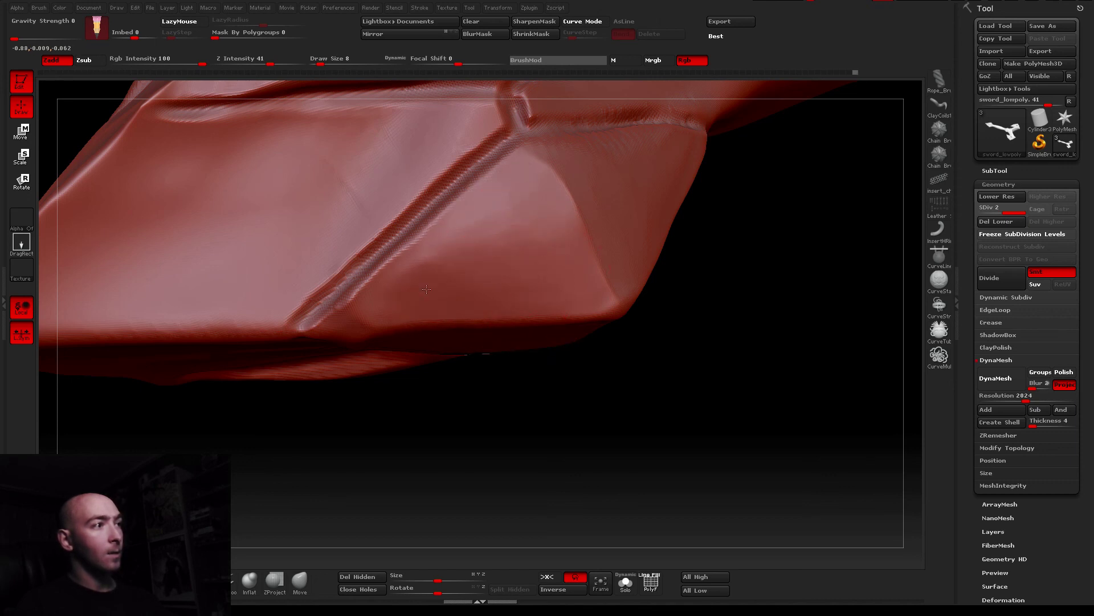
{"action": "mouse_move", "coordinate": [376, 298]}
{"action": "left_mouse_down"}
{"action": "mouse_move", "coordinate": [317, 293]}
{"action": "mouse_move", "coordinate": [520, 226]}
{"action": "mouse_move", "coordinate": [490, 259]}
{"action": "left_mouse_up"}
{"action": "mouse_move", "coordinate": [490, 196]}
{"action": "left_mouse_down"}
{"action": "mouse_move", "coordinate": [439, 280]}
{"action": "mouse_move", "coordinate": [376, 313]}
{"action": "mouse_move", "coordinate": [520, 270]}
{"action": "left_mouse_up"}
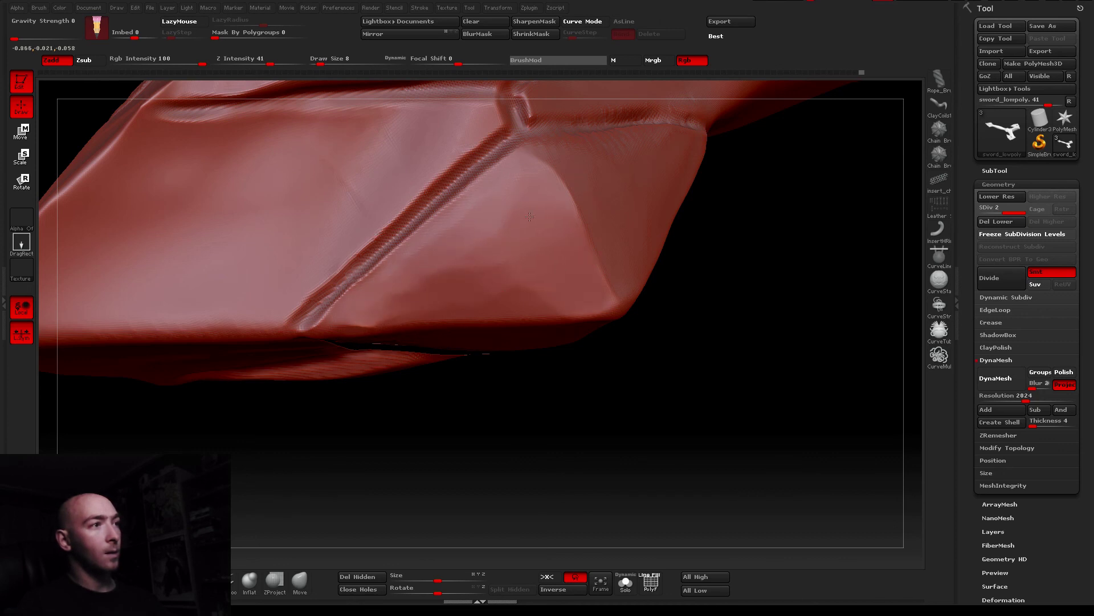
{"action": "left_click_drag", "start_coordinate": [504, 208], "coordinate": [484, 285]}
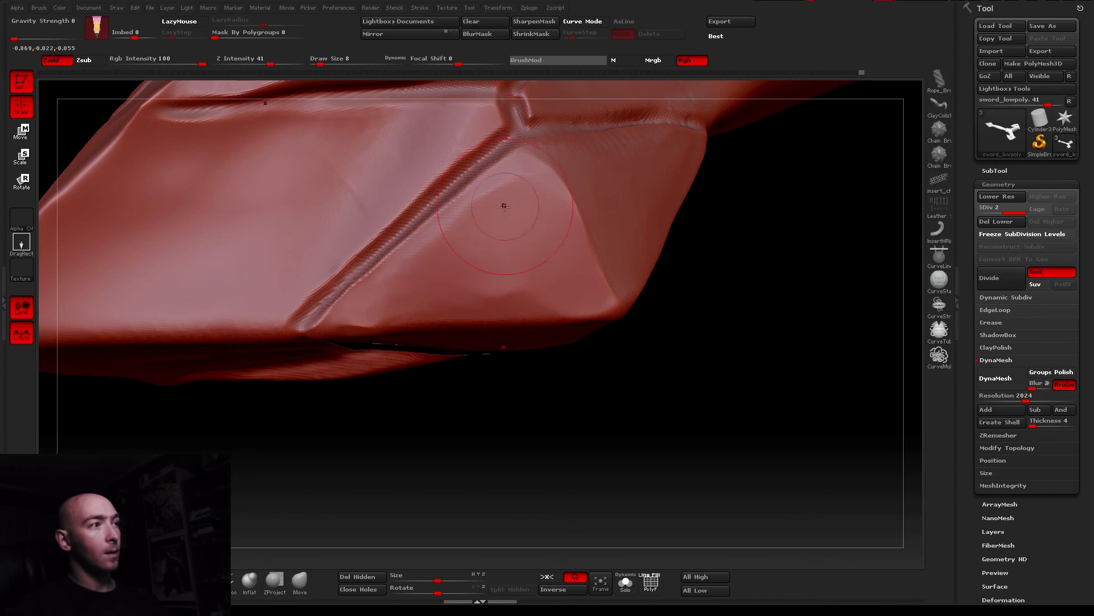
{"action": "left_click_drag", "start_coordinate": [501, 207], "coordinate": [410, 274]}
{"action": "left_click_drag", "start_coordinate": [514, 211], "coordinate": [535, 225]}
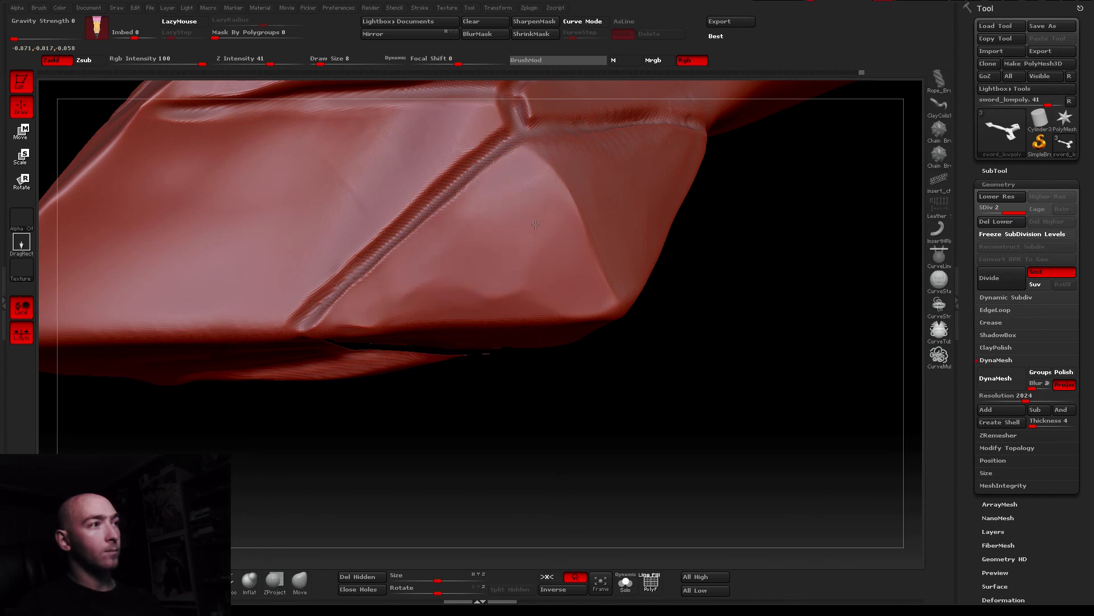
{"action": "left_click_drag", "start_coordinate": [537, 262], "coordinate": [472, 249]}
{"action": "mouse_move", "coordinate": [404, 279]}
{"action": "left_mouse_down", "text": "shift"}
{"action": "mouse_move", "coordinate": [488, 281]}
{"action": "mouse_move", "coordinate": [442, 279]}
{"action": "left_mouse_up", "text": "shift"}
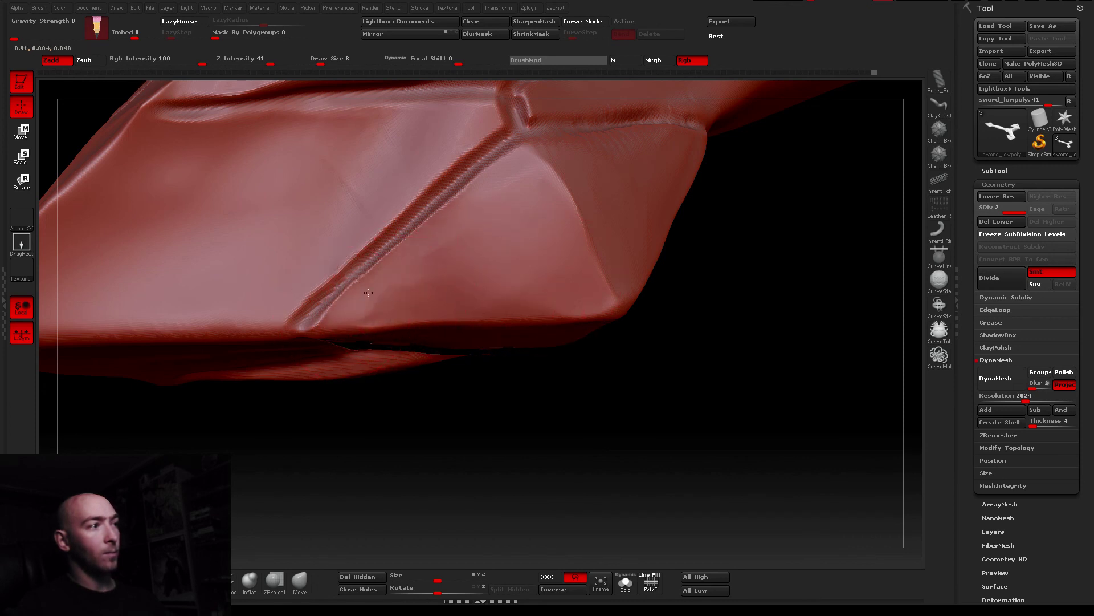
{"action": "mouse_move", "coordinate": [627, 370]}
{"action": "left_mouse_down"}
{"action": "mouse_move", "coordinate": [530, 181]}
{"action": "mouse_move", "coordinate": [613, 290]}
{"action": "left_mouse_up"}
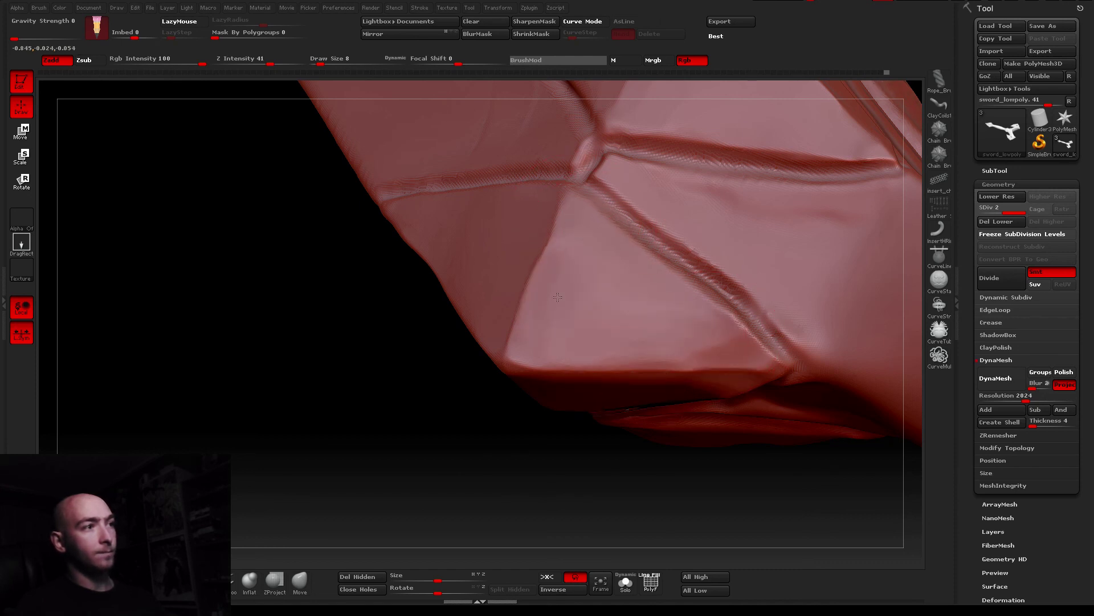
{"action": "mouse_move", "coordinate": [557, 297]}
{"action": "right_mouse_down"}
{"action": "mouse_move", "coordinate": [552, 266]}
{"action": "mouse_move", "coordinate": [660, 352]}
{"action": "mouse_move", "coordinate": [594, 332]}
{"action": "right_mouse_up"}
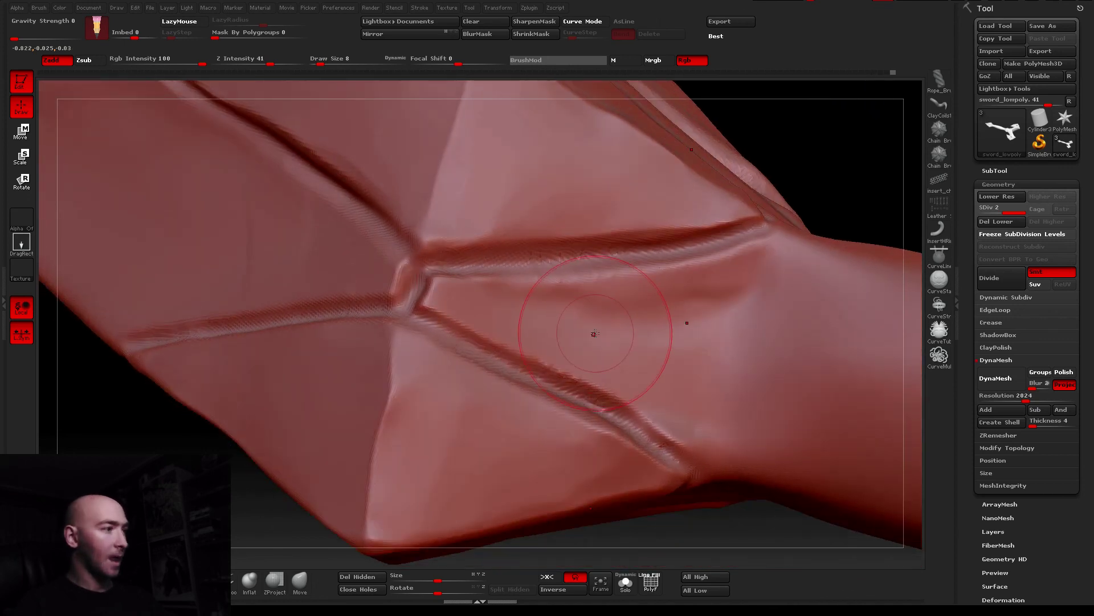
Switch the brush to ZSub at size 5, undoing a trial groove right of centre
{"action": "left_click", "coordinate": [95, 61]}
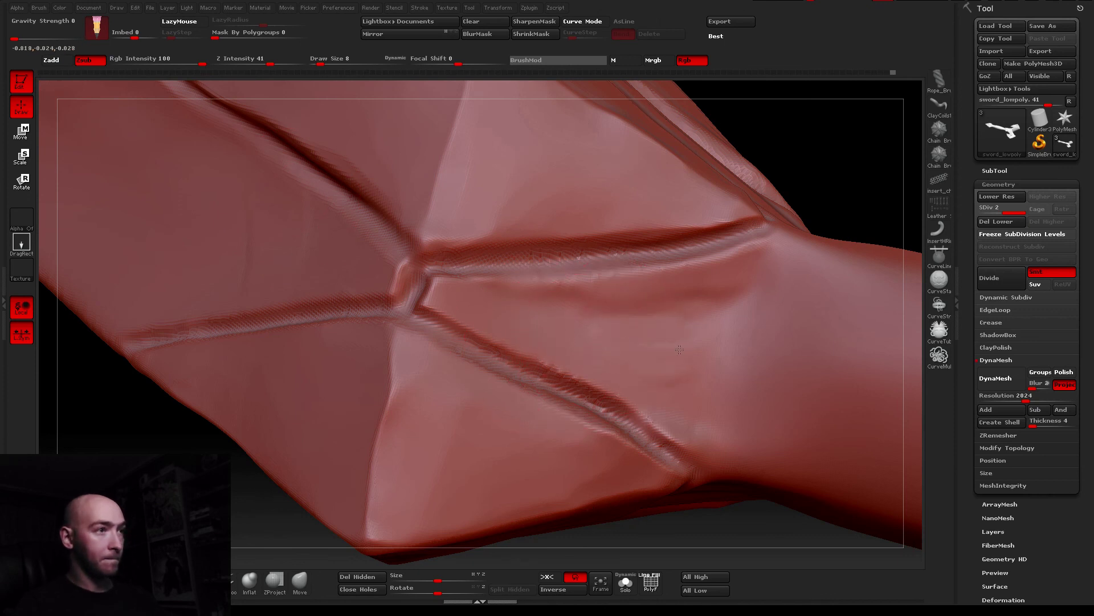
{"action": "left_click_drag", "start_coordinate": [720, 324], "coordinate": [669, 314]}
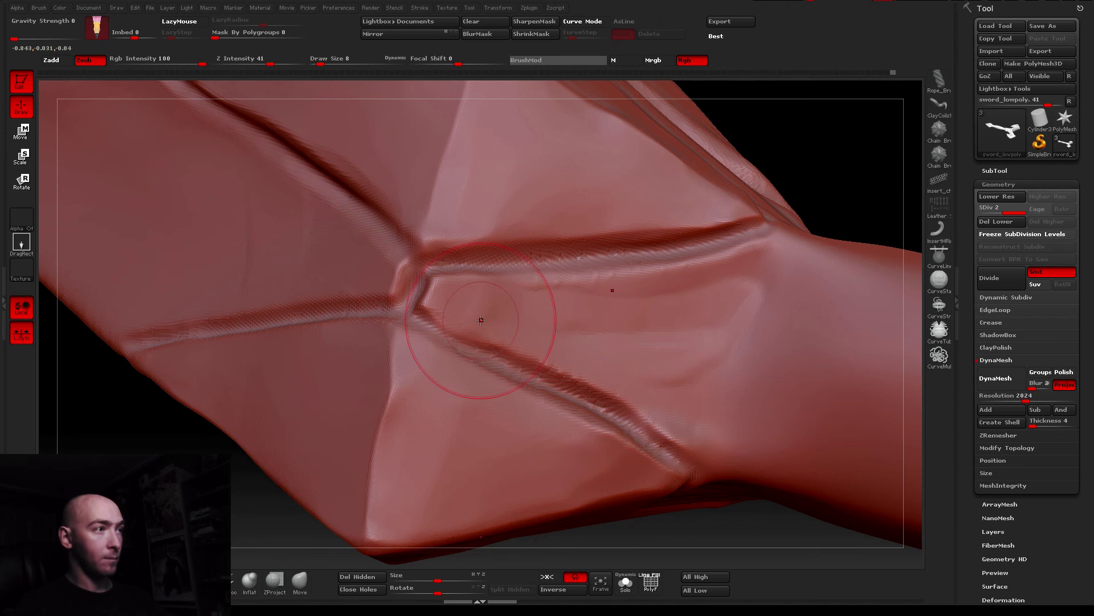
{"action": "key", "text": "ctrl"}
{"action": "key", "text": "ctrl+z"}
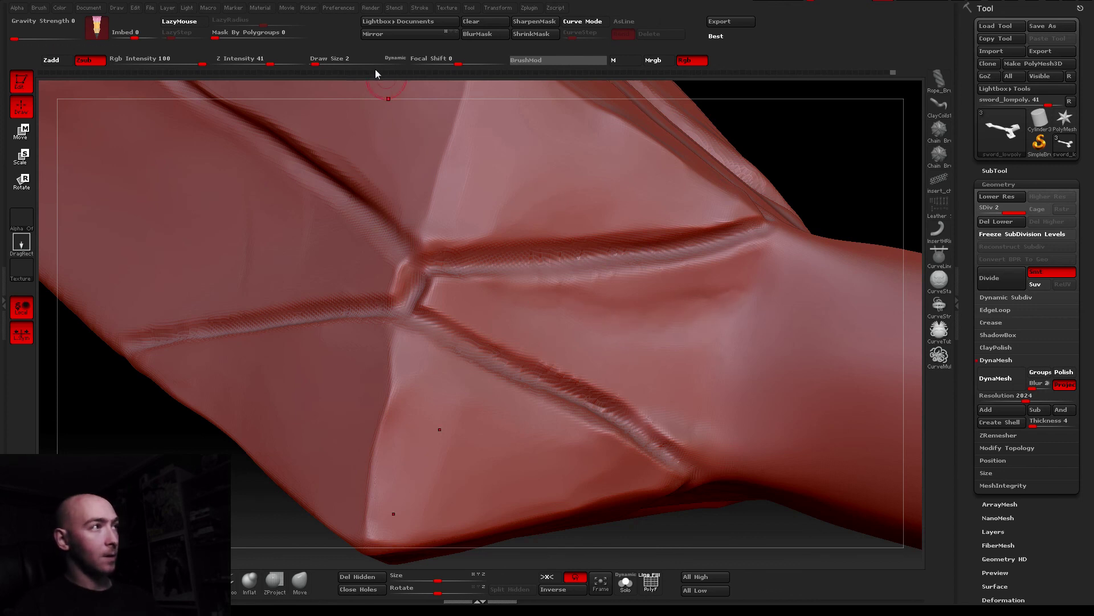
{"action": "left_click_drag", "start_coordinate": [315, 64], "coordinate": [317, 63]}
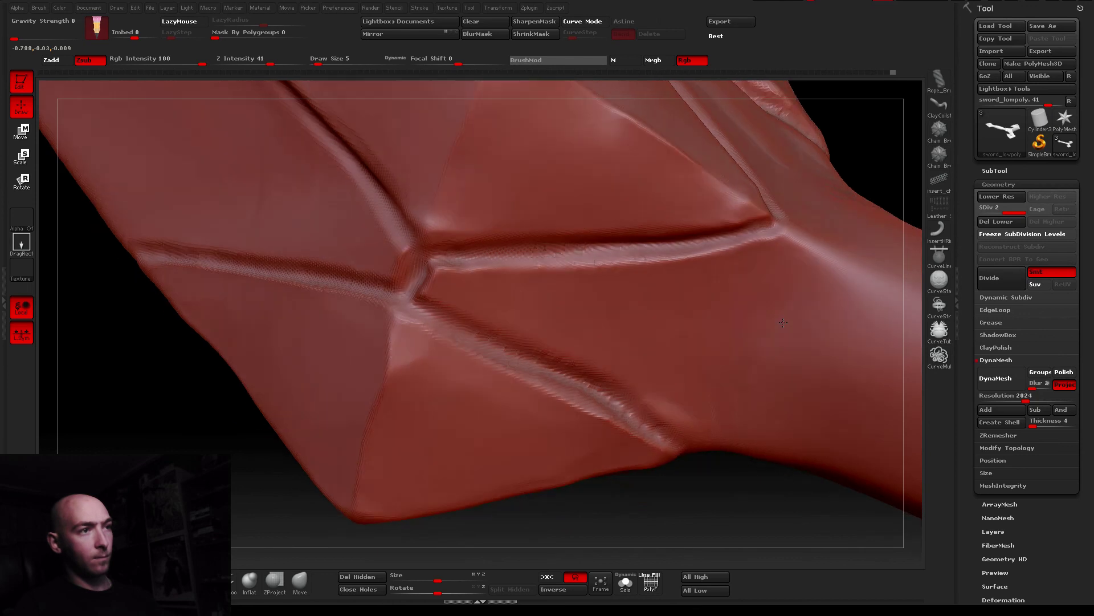
Raise the carving brush to strength 54 and size 9
{"action": "right_click_drag", "start_coordinate": [778, 273], "coordinate": [797, 301]}
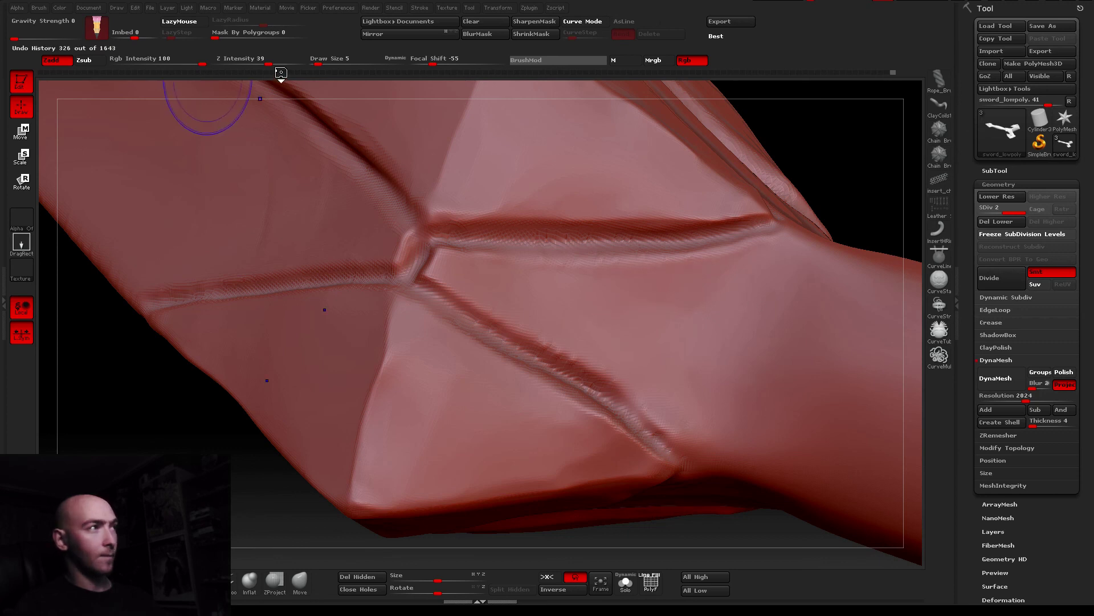
{"action": "left_click_drag", "start_coordinate": [268, 63], "coordinate": [278, 64]}
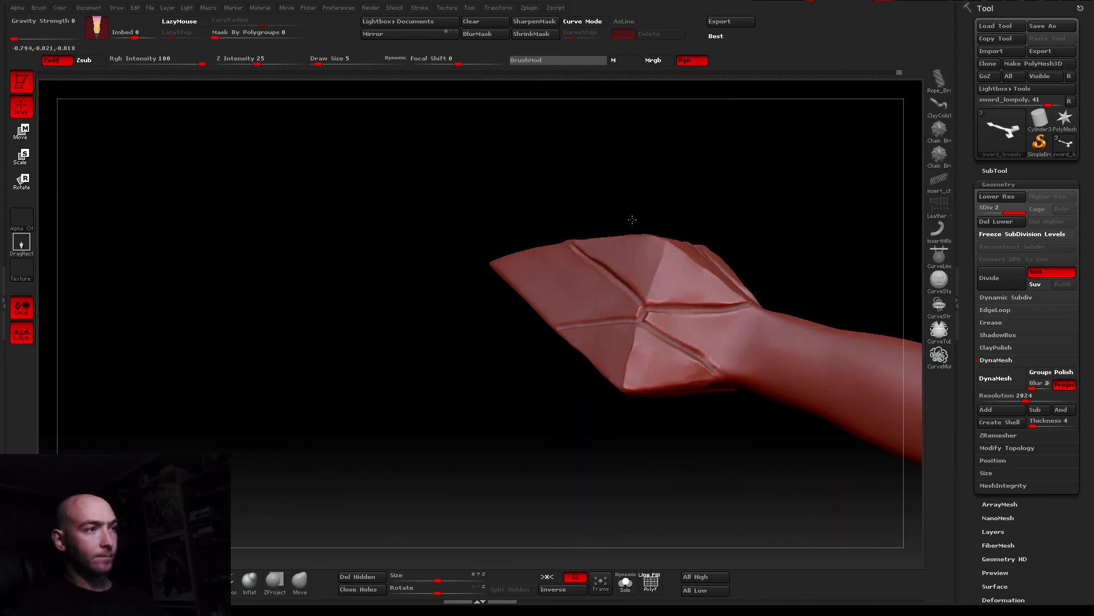
{"action": "mouse_move", "coordinate": [627, 222]}
{"action": "left_mouse_down"}
{"action": "mouse_move", "coordinate": [571, 245]}
{"action": "mouse_move", "coordinate": [699, 427]}
{"action": "left_mouse_up"}
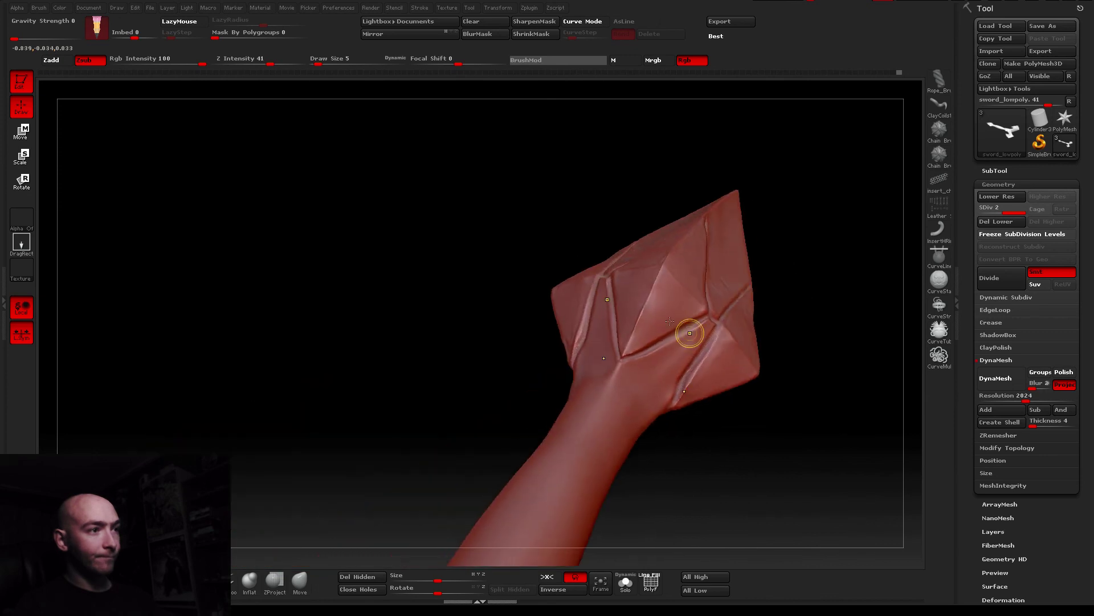
{"action": "mouse_move", "coordinate": [641, 402]}
{"action": "left_mouse_down"}
{"action": "mouse_move", "coordinate": [452, 370]}
{"action": "mouse_move", "coordinate": [555, 342]}
{"action": "mouse_move", "coordinate": [570, 354]}
{"action": "left_mouse_up"}
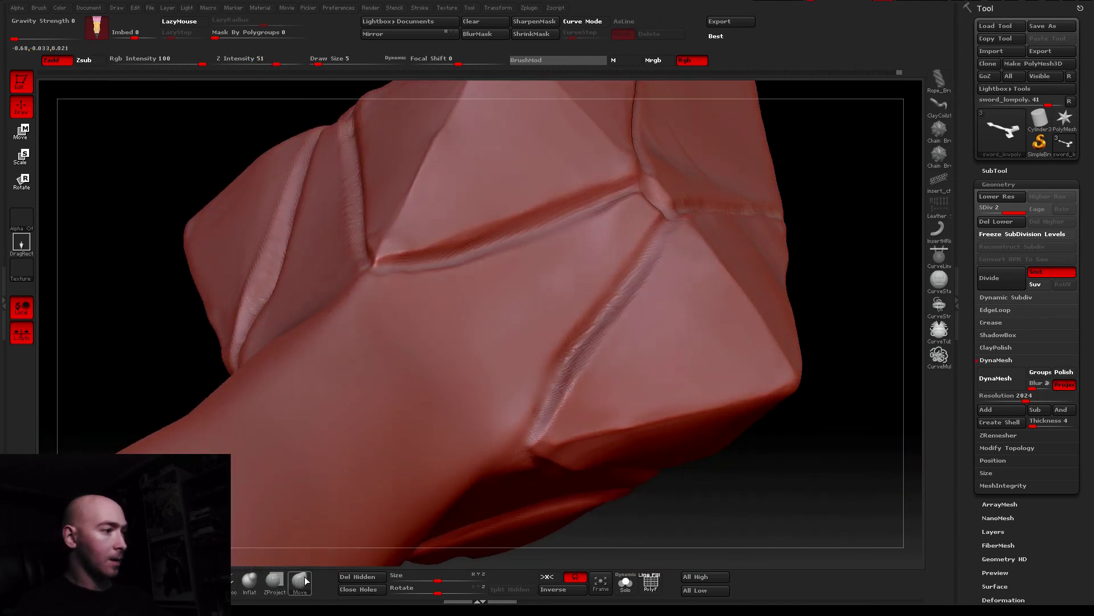
{"action": "left_click_drag", "start_coordinate": [318, 64], "coordinate": [321, 64]}
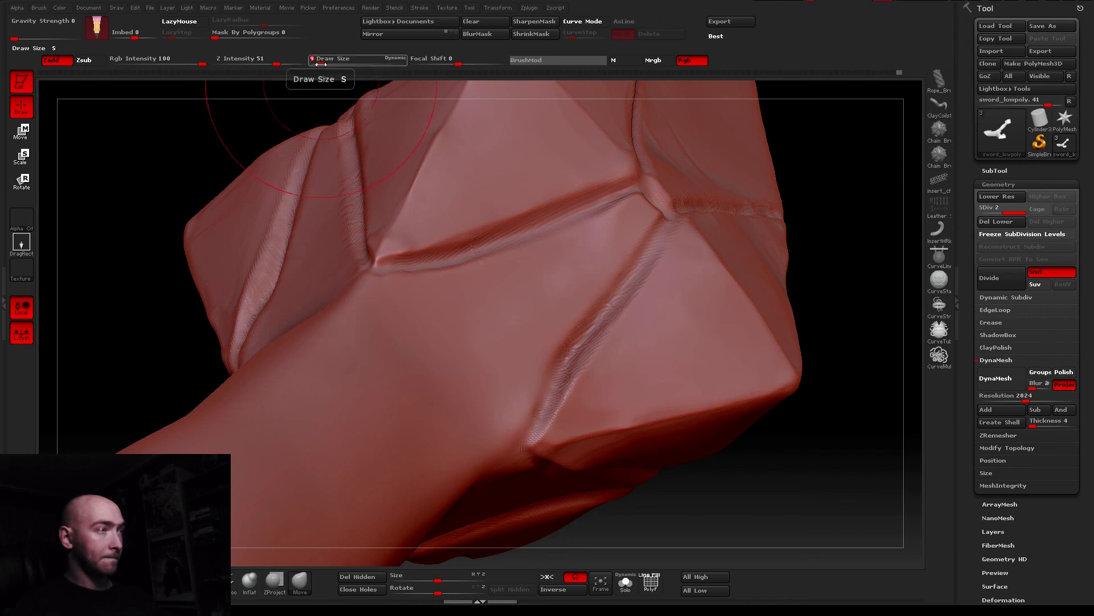
Orbit around the pommel to inspect its creases from the side, above and the grip joint
{"action": "right_click_drag", "start_coordinate": [548, 348], "coordinate": [555, 354]}
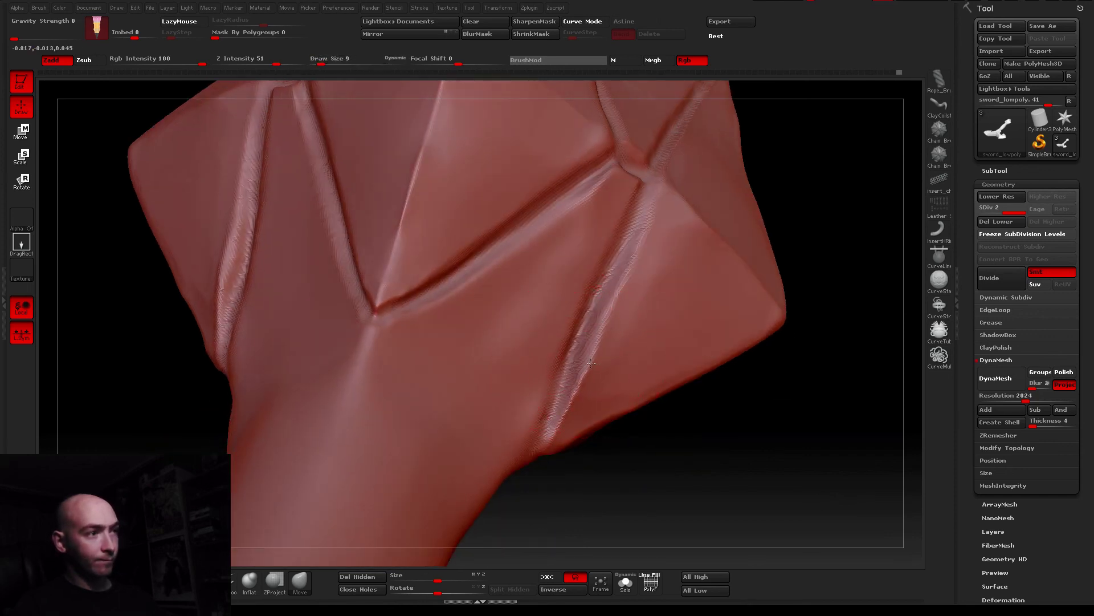
{"action": "mouse_move", "coordinate": [566, 313]}
{"action": "right_mouse_down"}
{"action": "mouse_move", "coordinate": [391, 293]}
{"action": "mouse_move", "coordinate": [448, 244]}
{"action": "mouse_move", "coordinate": [450, 280]}
{"action": "mouse_move", "coordinate": [376, 276]}
{"action": "right_mouse_up"}
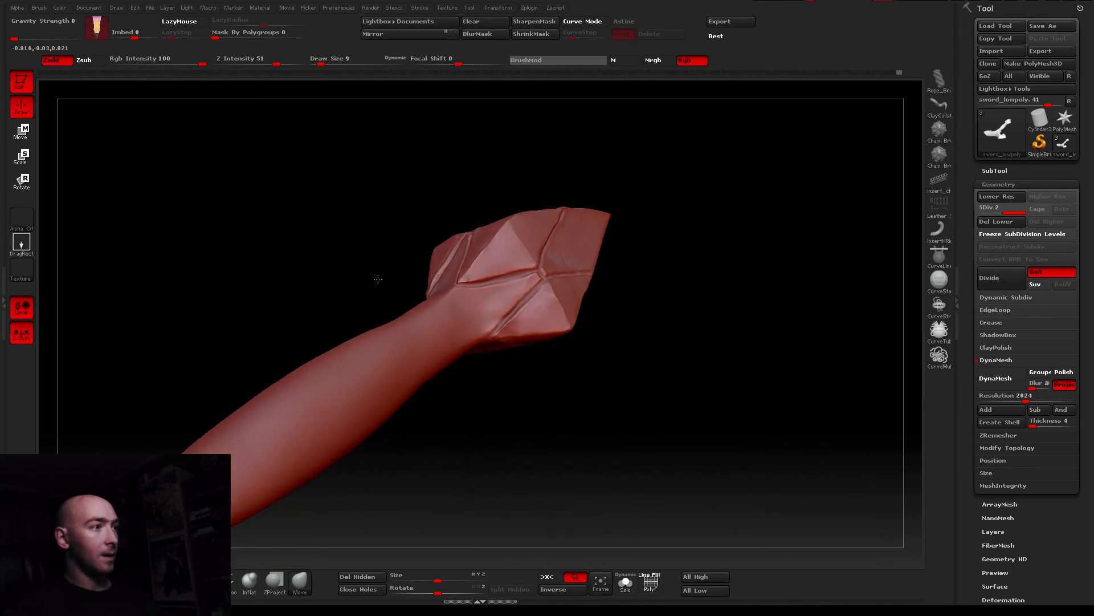
{"action": "mouse_move", "coordinate": [486, 327]}
{"action": "right_mouse_down", "text": "ctrl"}
{"action": "mouse_move", "coordinate": [498, 360]}
{"action": "mouse_move", "coordinate": [491, 342]}
{"action": "right_mouse_up", "text": "ctrl"}
{"action": "mouse_move", "coordinate": [374, 274]}
{"action": "right_mouse_down"}
{"action": "mouse_move", "coordinate": [412, 321]}
{"action": "mouse_move", "coordinate": [378, 313]}
{"action": "right_mouse_up"}
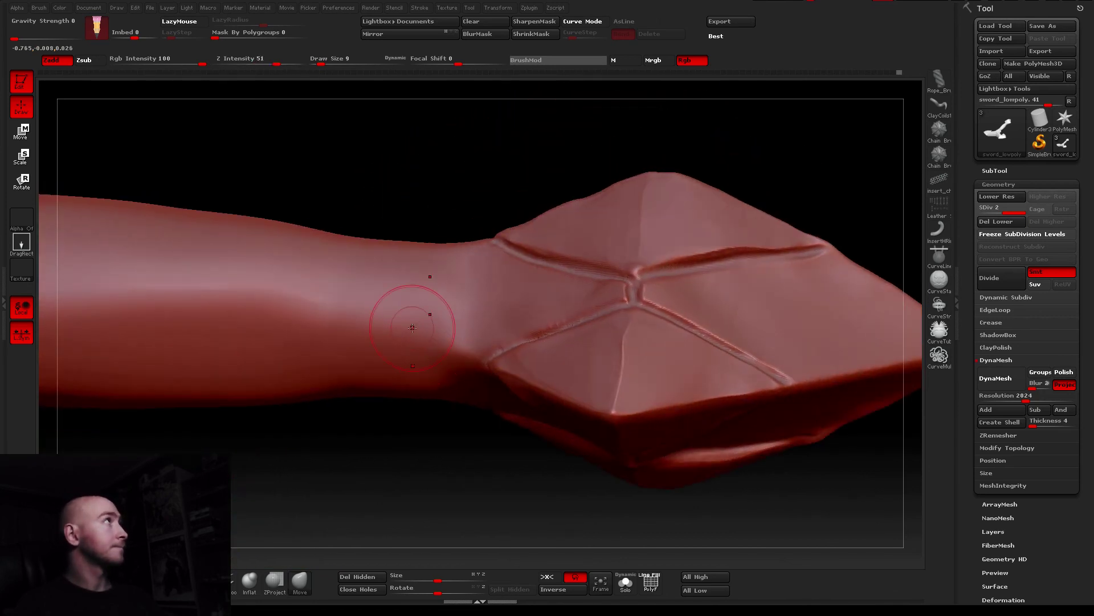
{"action": "right_click_drag", "start_coordinate": [446, 317], "coordinate": [453, 308]}
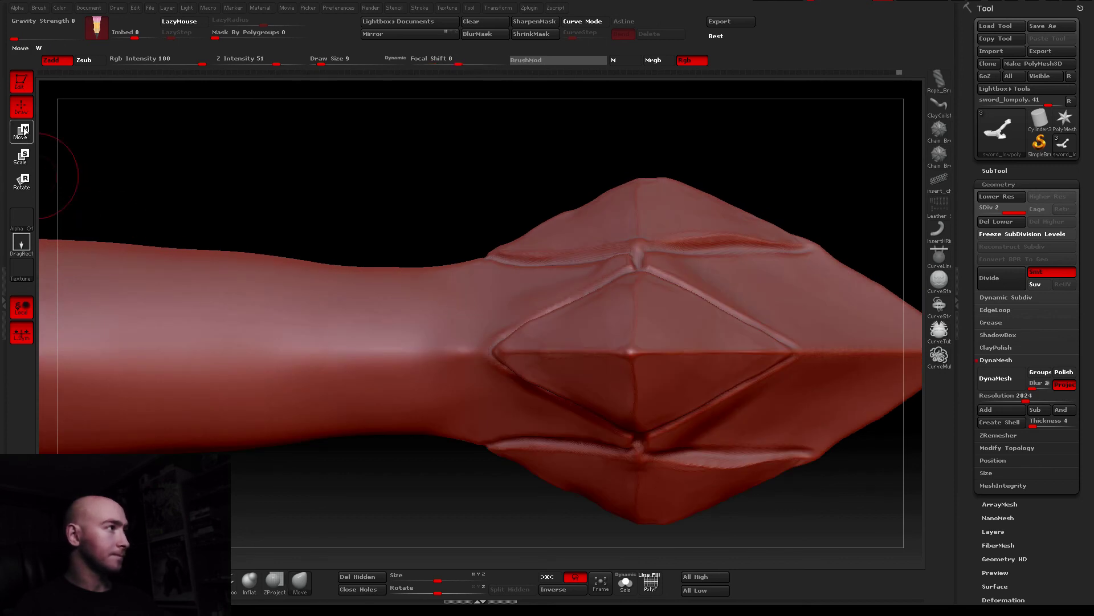
Load the bdss232 crease brush and carve a ring groove around the grip
{"action": "type", "text": "bds"}
{"action": "type", "text": "s2"}
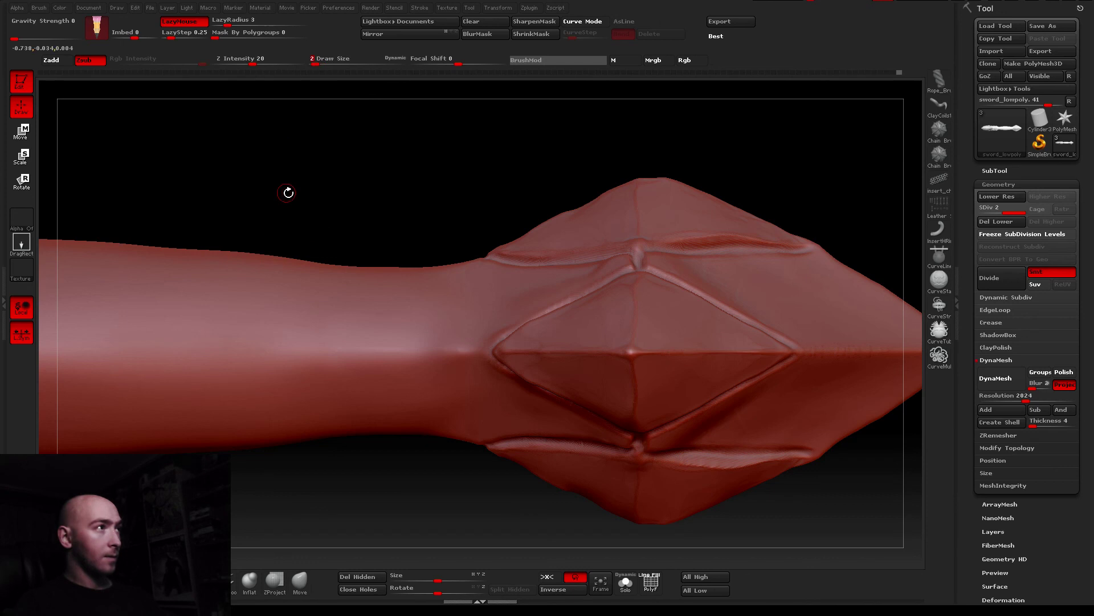
{"action": "type", "text": "32"}
{"action": "left_click_drag", "start_coordinate": [445, 346], "coordinate": [447, 385]}
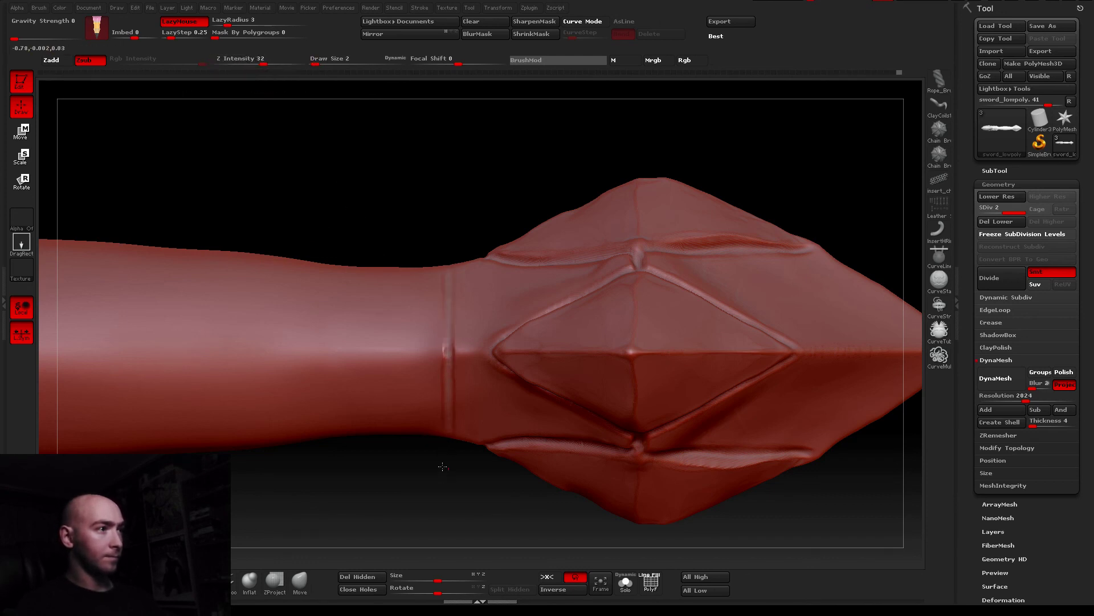
{"action": "mouse_move", "coordinate": [458, 476]}
{"action": "left_mouse_down"}
{"action": "mouse_move", "coordinate": [586, 454]}
{"action": "mouse_move", "coordinate": [576, 281]}
{"action": "mouse_move", "coordinate": [408, 200]}
{"action": "mouse_move", "coordinate": [543, 426]}
{"action": "mouse_move", "coordinate": [537, 440]}
{"action": "mouse_move", "coordinate": [562, 442]}
{"action": "left_mouse_up"}
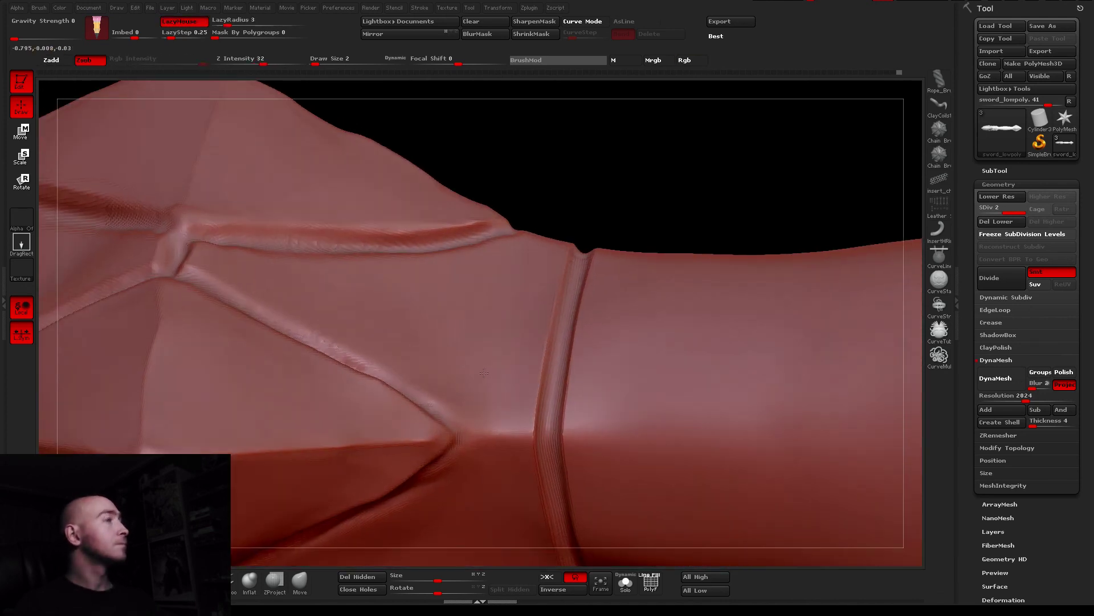
{"action": "right_click_drag", "start_coordinate": [484, 373], "coordinate": [484, 441]}
{"action": "left_click_drag", "start_coordinate": [484, 441], "coordinate": [516, 431]}
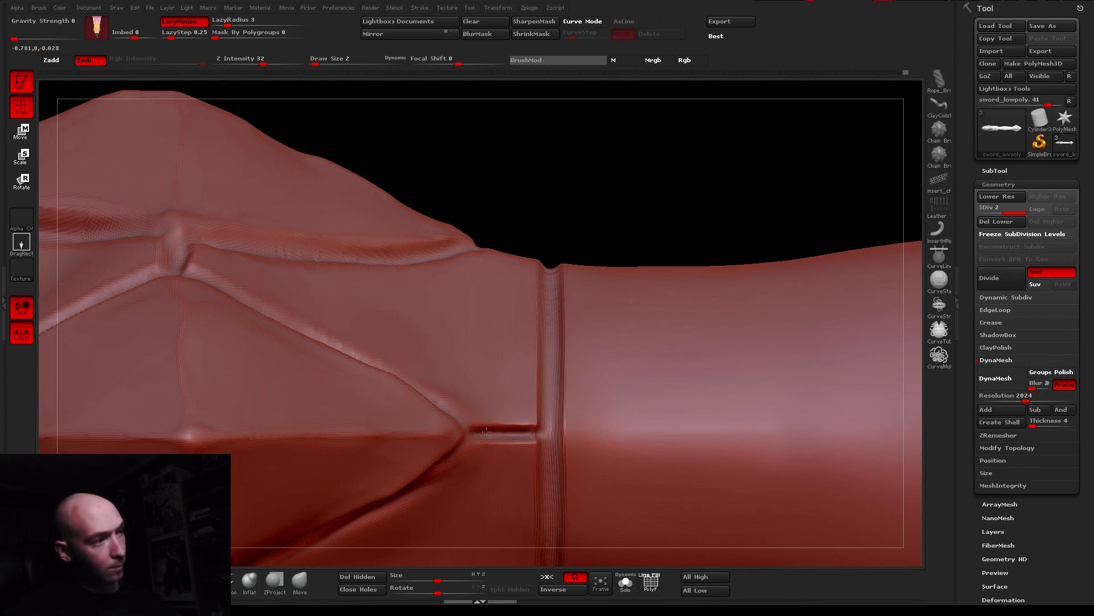
{"action": "right_click_drag", "start_coordinate": [486, 431], "coordinate": [525, 436]}
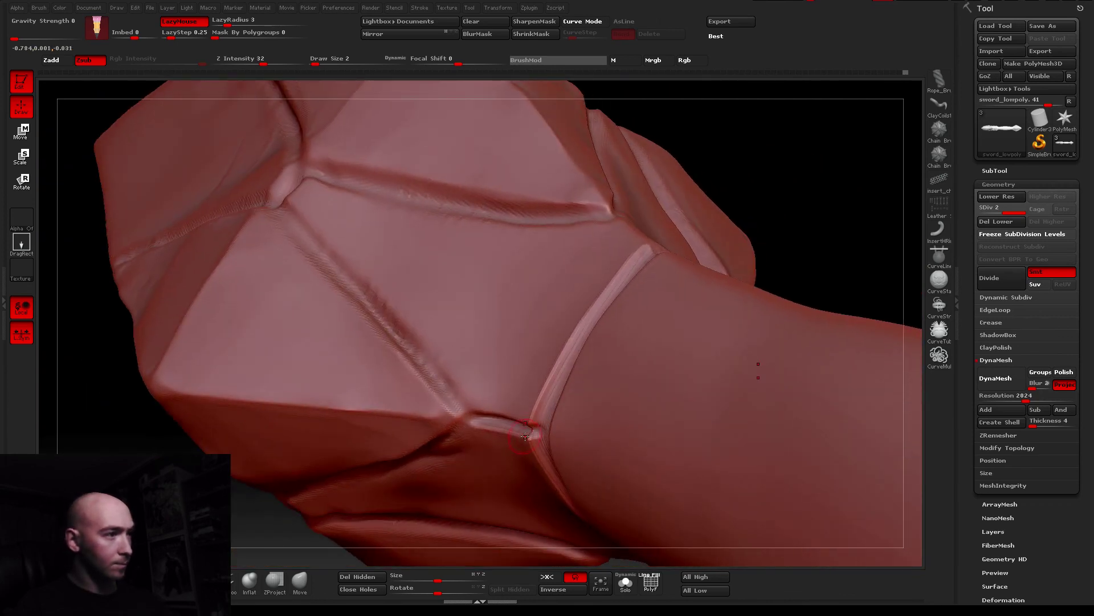
Lower carving strength to 30 and carve a groove along the ridge above the collar
{"action": "key", "text": "shift"}
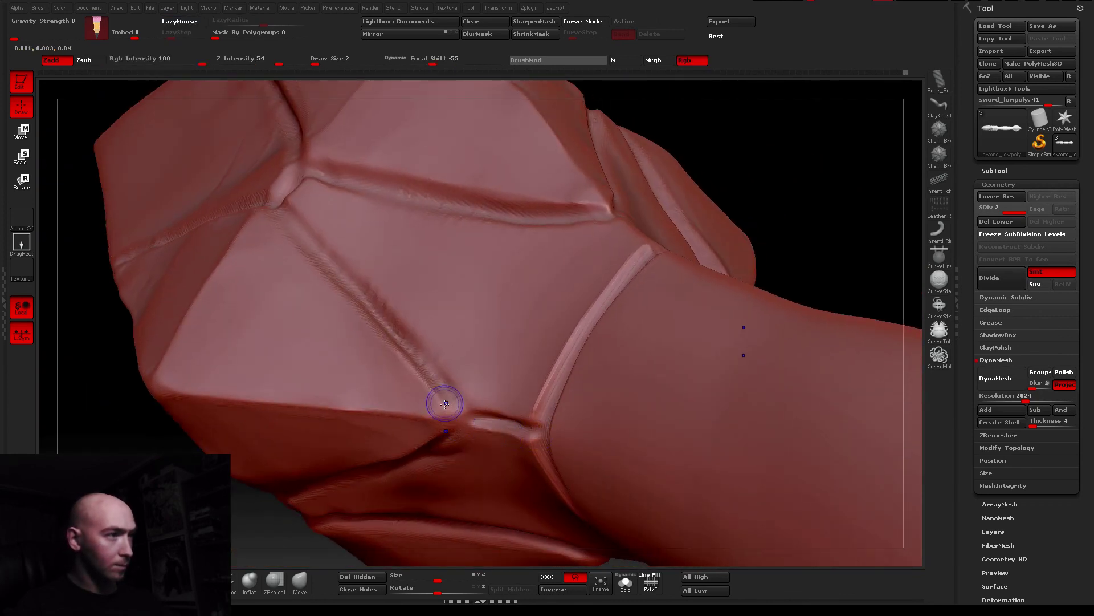
{"action": "right_click_drag", "start_coordinate": [439, 397], "coordinate": [477, 381]}
{"action": "key", "text": "b"}
{"action": "key", "text": "d"}
{"action": "key", "text": "s"}
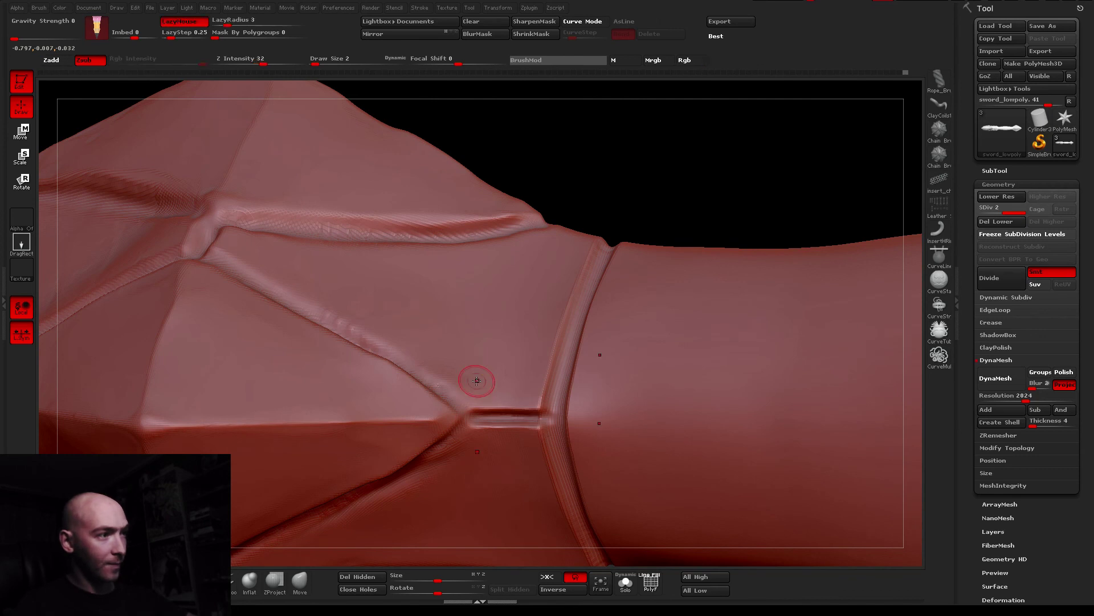
{"action": "left_click_drag", "start_coordinate": [264, 62], "coordinate": [257, 63]}
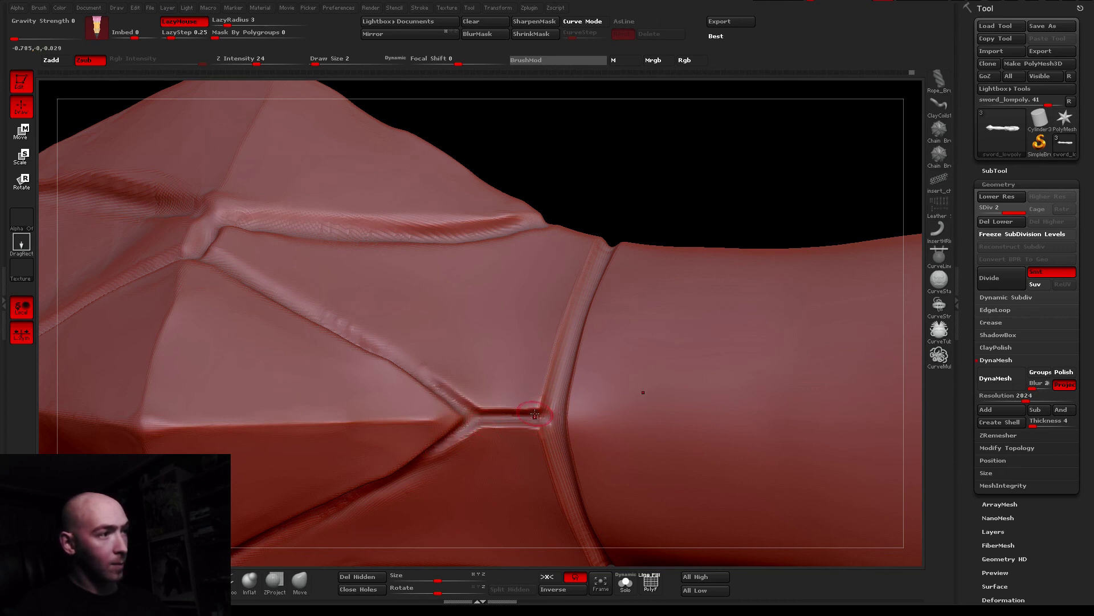
{"action": "right_click_drag", "start_coordinate": [580, 357], "coordinate": [654, 418]}
{"action": "left_click_drag", "start_coordinate": [561, 307], "coordinate": [575, 372]}
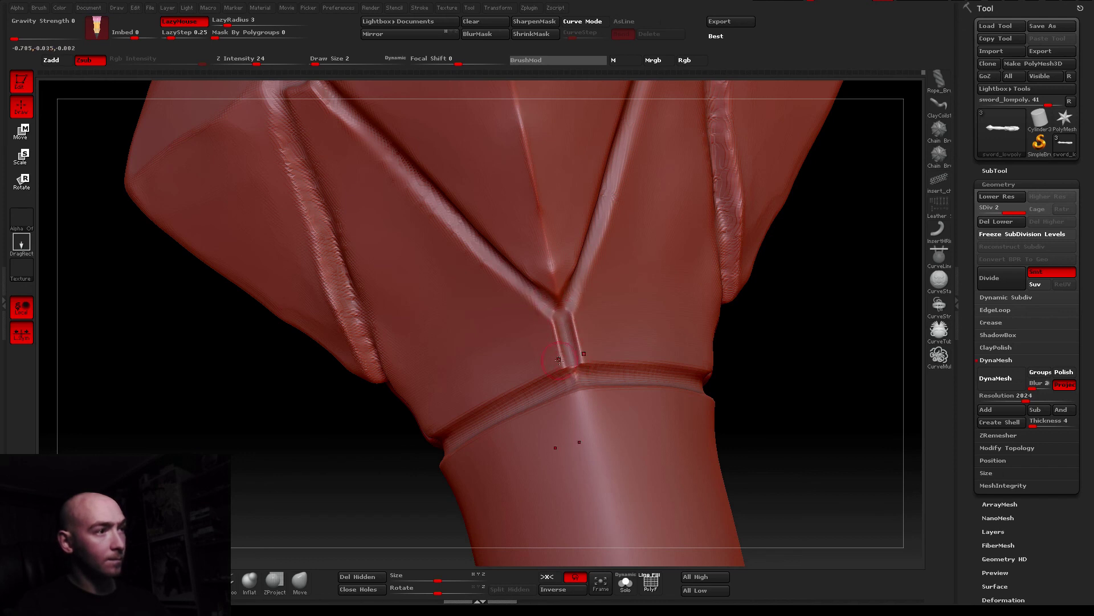
Try ClayBuildup, then an additive brush where the creases meet the collar
{"action": "key", "text": "b"}
{"action": "key", "text": "c"}
{"action": "key", "text": "b"}
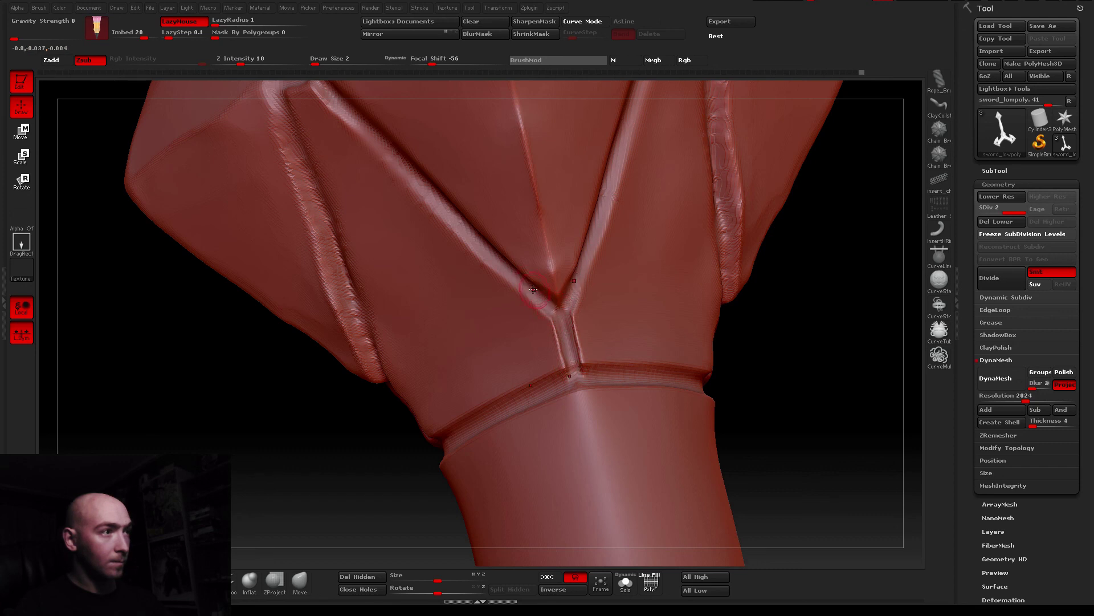
{"action": "mouse_move", "coordinate": [569, 367]}
{"action": "right_mouse_down"}
{"action": "mouse_move", "coordinate": [508, 318]}
{"action": "mouse_move", "coordinate": [464, 436]}
{"action": "right_mouse_up"}
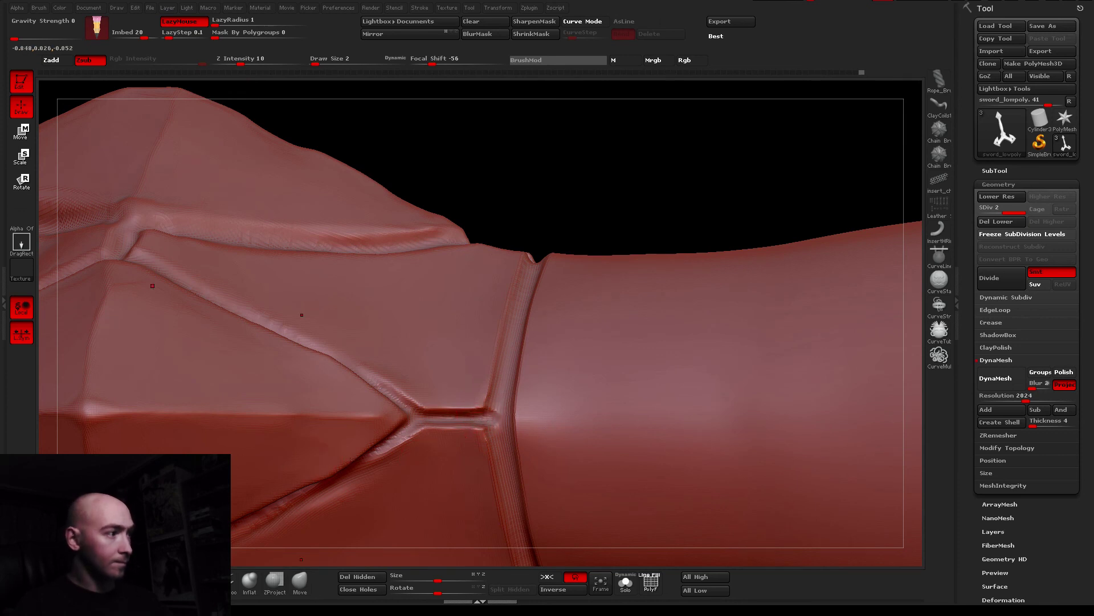
{"action": "key", "text": "b"}
{"action": "key", "text": "s"}
{"action": "key", "text": "t"}
Slightly enlarge the brush, set Zadd, and build up the crease ridge near the collar
{"action": "right_click_drag", "start_coordinate": [258, 381], "coordinate": [245, 319]}
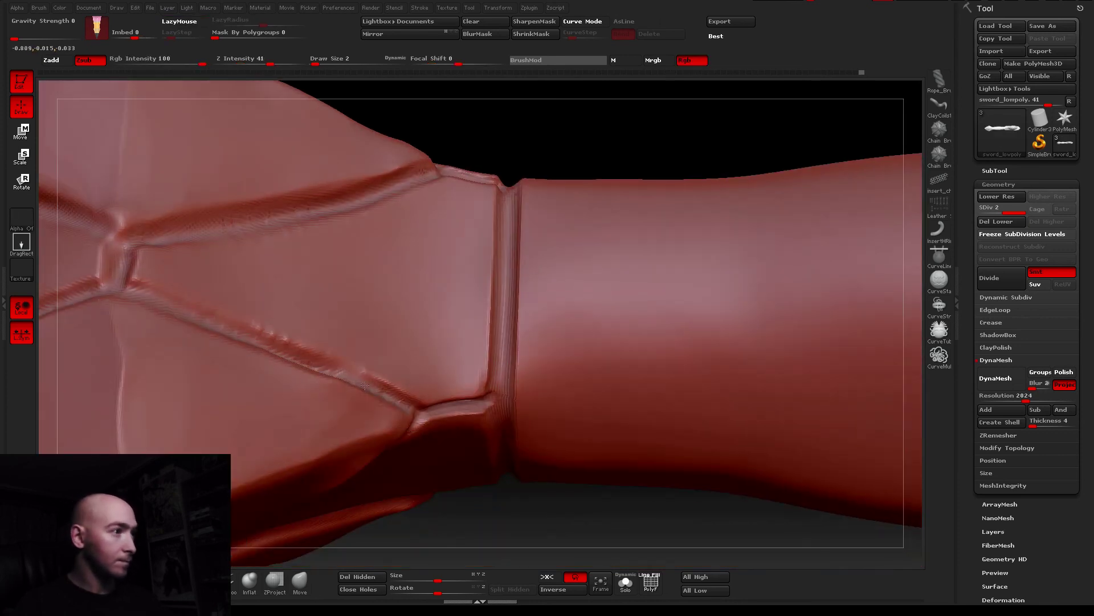
{"action": "left_click_drag", "start_coordinate": [314, 63], "coordinate": [317, 63]}
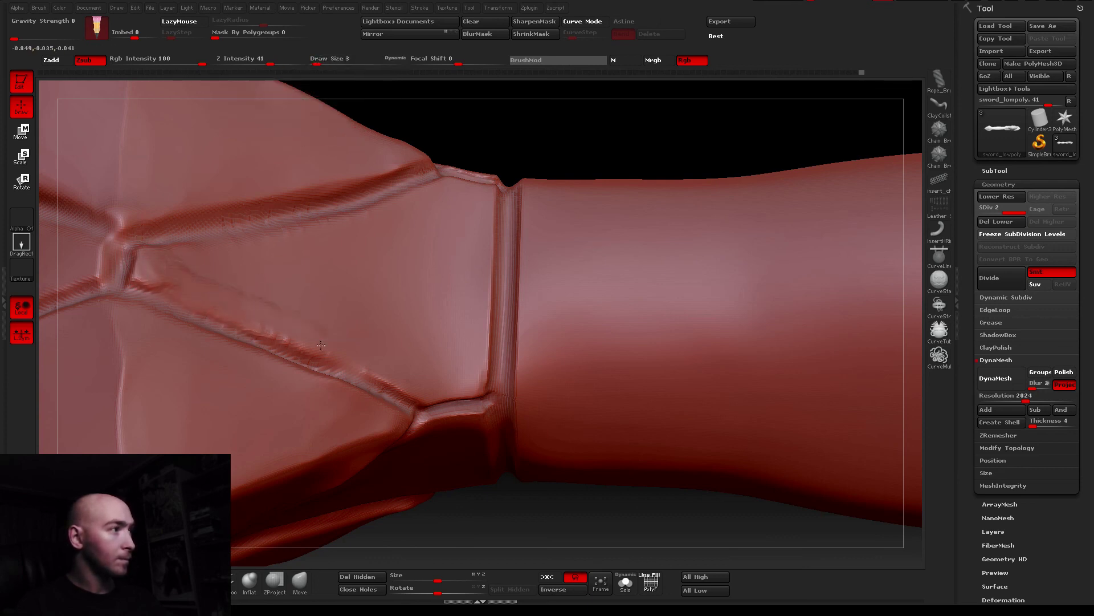
{"action": "left_click", "coordinate": [57, 60]}
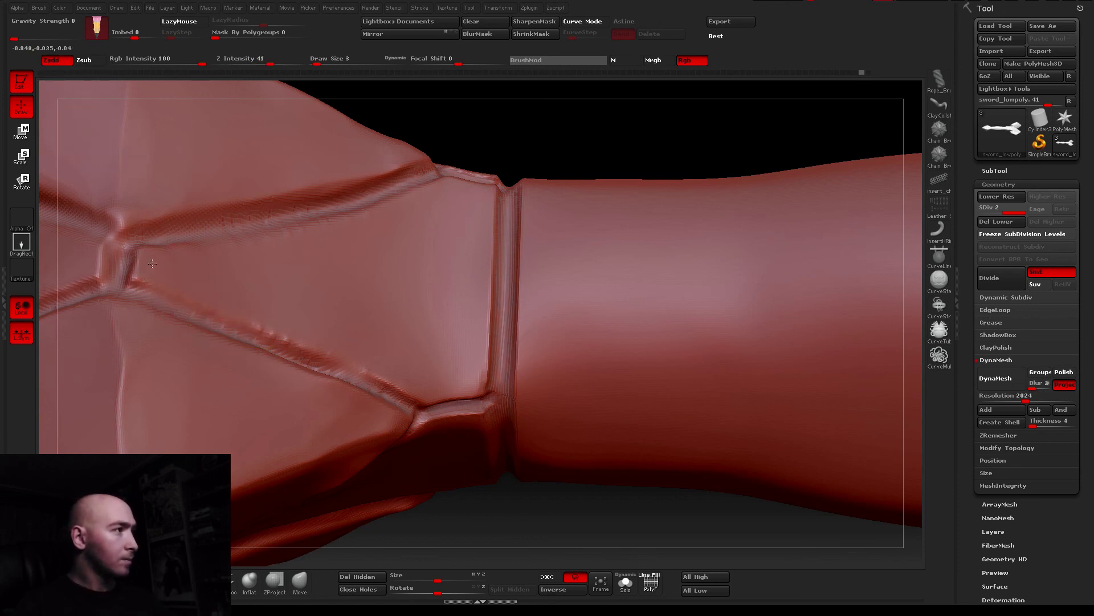
{"action": "left_click_drag", "start_coordinate": [217, 297], "coordinate": [301, 332]}
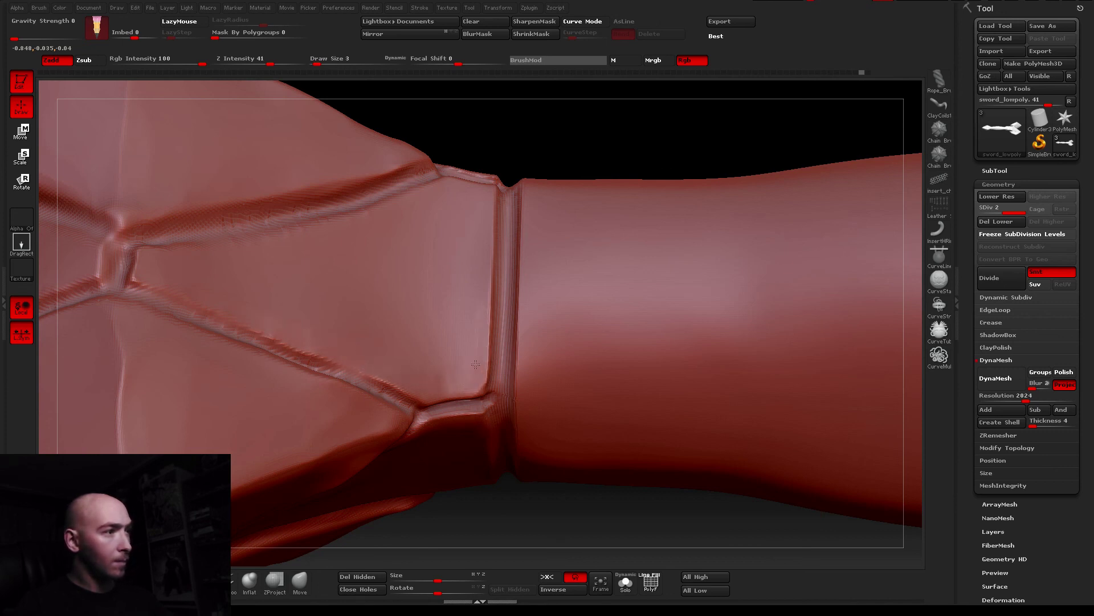
{"action": "mouse_move", "coordinate": [550, 252]}
{"action": "right_mouse_down"}
{"action": "mouse_move", "coordinate": [480, 373]}
{"action": "mouse_move", "coordinate": [506, 411]}
{"action": "mouse_move", "coordinate": [489, 269]}
{"action": "mouse_move", "coordinate": [549, 285]}
{"action": "mouse_move", "coordinate": [390, 330]}
{"action": "mouse_move", "coordinate": [459, 330]}
{"action": "mouse_move", "coordinate": [387, 317]}
{"action": "mouse_move", "coordinate": [400, 232]}
{"action": "mouse_move", "coordinate": [389, 330]}
{"action": "mouse_move", "coordinate": [399, 333]}
{"action": "right_mouse_up"}
{"action": "key", "text": "f"}
Set the brush to carve inward with ZSub at draw size 7
{"action": "key", "text": "b"}
{"action": "left_click_drag", "start_coordinate": [316, 60], "coordinate": [324, 58]}
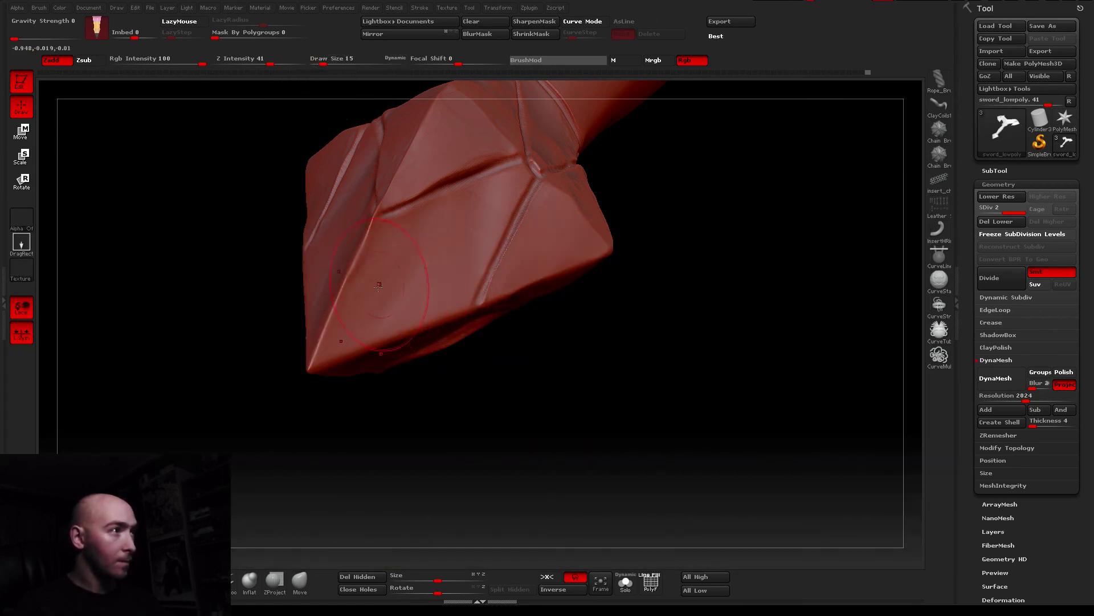
{"action": "left_click", "coordinate": [90, 60]}
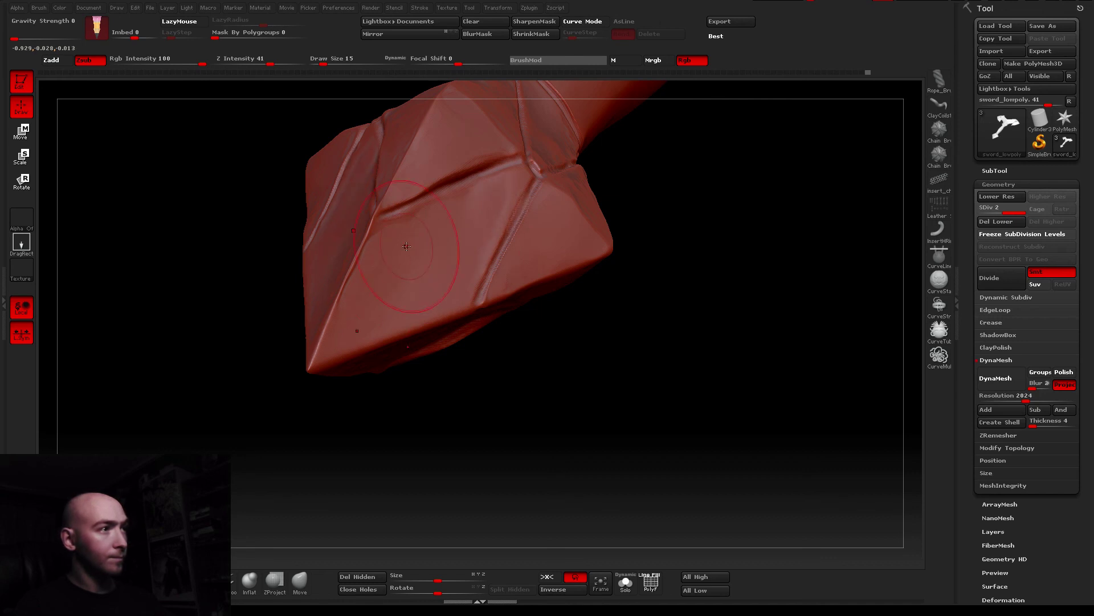
{"action": "key", "text": "ctrl"}
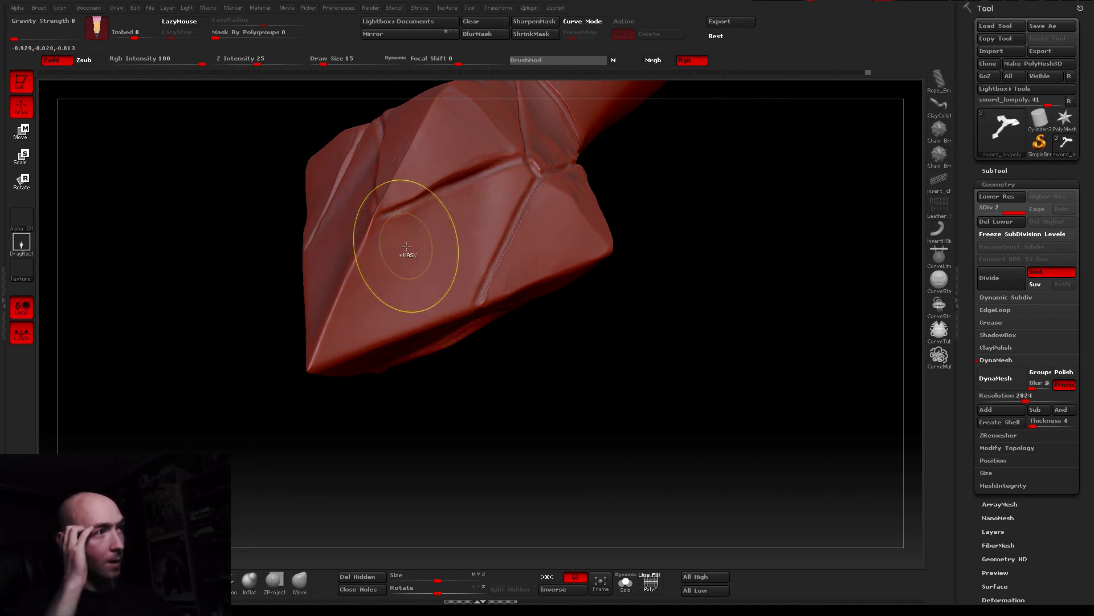
{"action": "left_click_drag", "start_coordinate": [319, 61], "coordinate": [315, 61]}
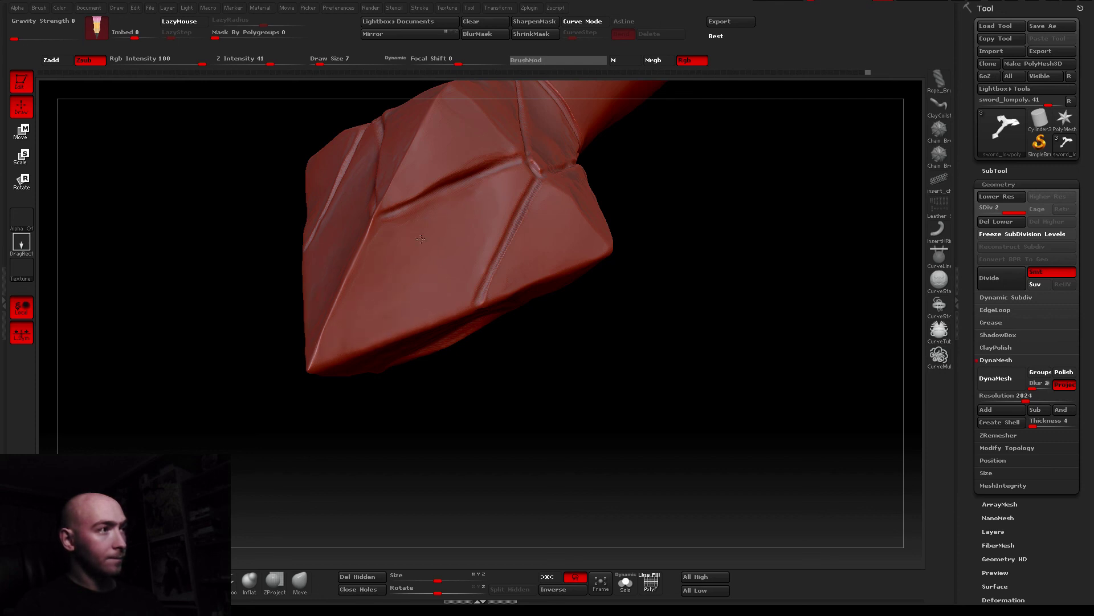
{"action": "mouse_move", "coordinate": [365, 287]}
{"action": "right_mouse_down"}
{"action": "mouse_move", "coordinate": [398, 294]}
{"action": "mouse_move", "coordinate": [293, 154]}
{"action": "right_mouse_up"}
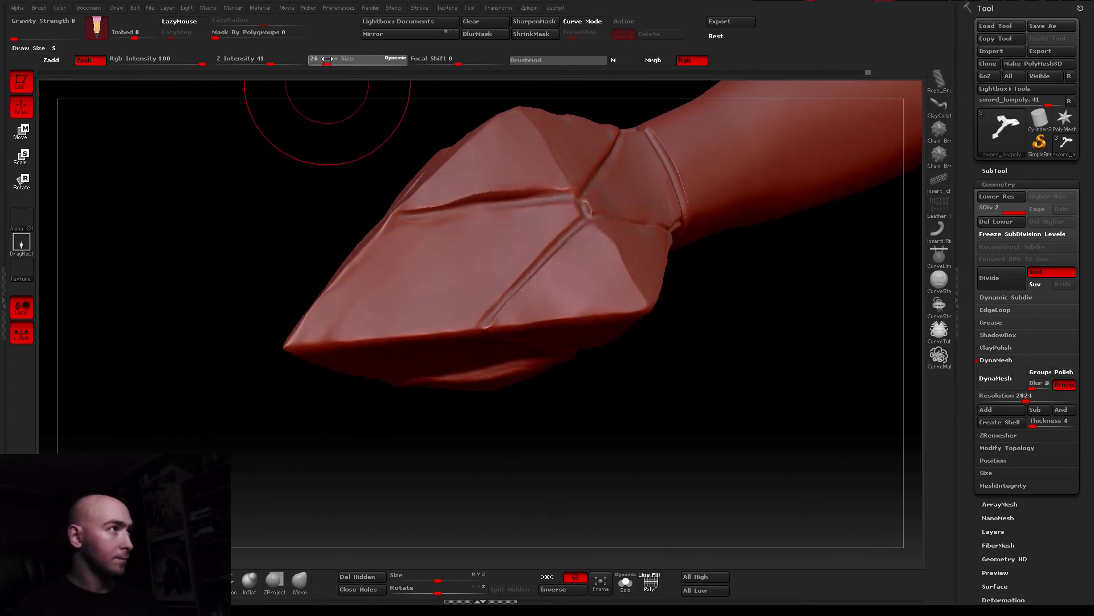
Lower the brush to strength 20 and size 6, undoing a trial bump at the pommel tip
{"action": "left_click_drag", "start_coordinate": [279, 59], "coordinate": [260, 59]}
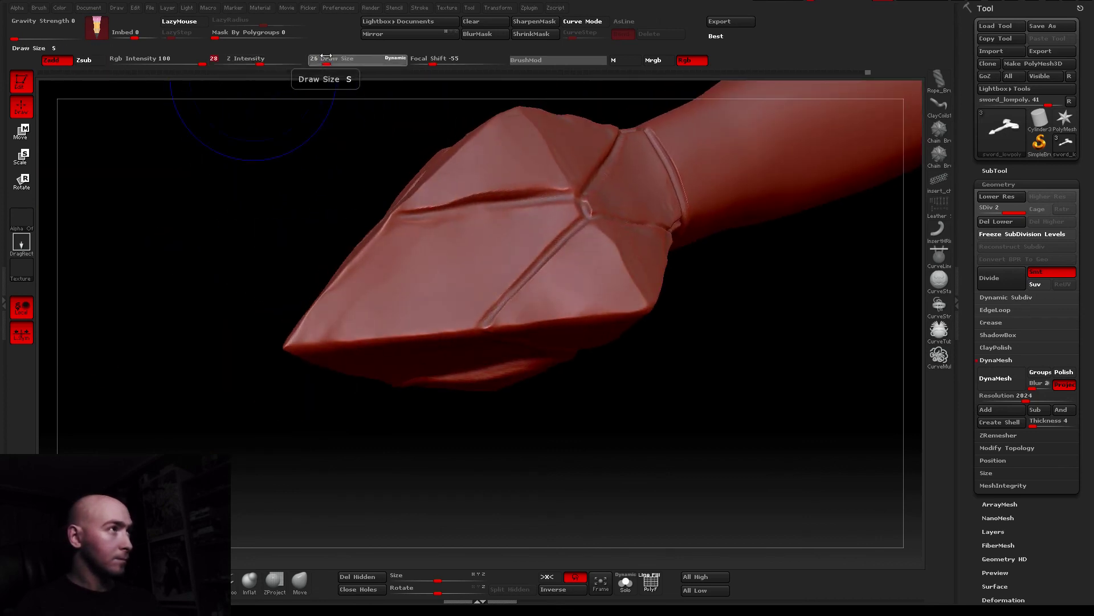
{"action": "left_click_drag", "start_coordinate": [326, 60], "coordinate": [320, 58]}
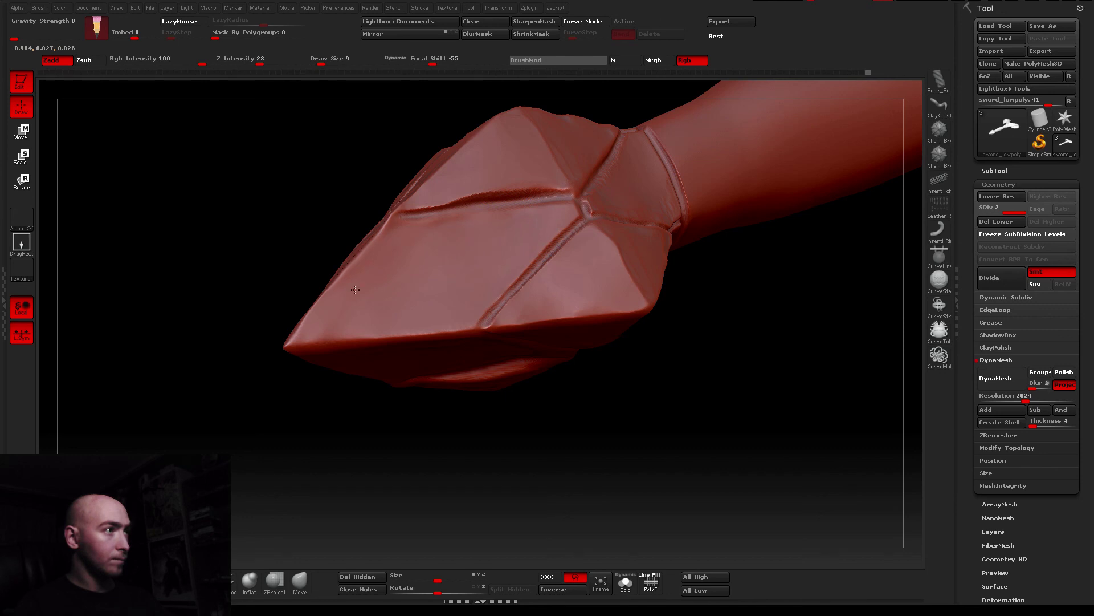
{"action": "mouse_move", "coordinate": [342, 319]}
{"action": "right_mouse_down"}
{"action": "mouse_move", "coordinate": [394, 271]}
{"action": "mouse_move", "coordinate": [438, 261]}
{"action": "right_mouse_up"}
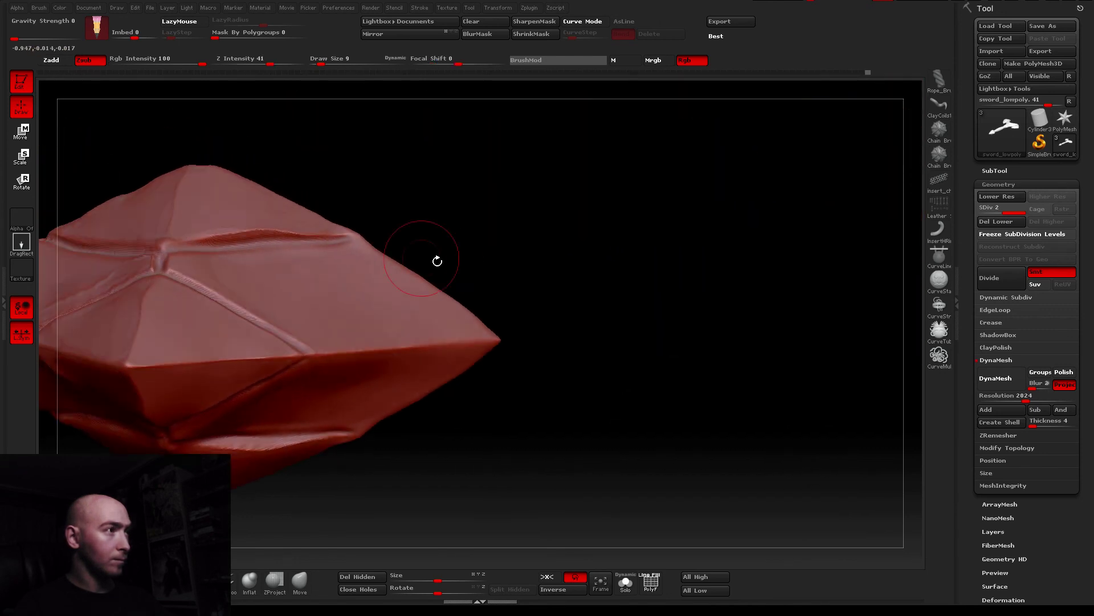
{"action": "right_click_drag", "start_coordinate": [317, 90], "coordinate": [364, 93]}
{"action": "key", "text": "bracketleft"}
{"action": "key", "text": "bracketleft"}
{"action": "left_click_drag", "start_coordinate": [367, 239], "coordinate": [372, 249]}
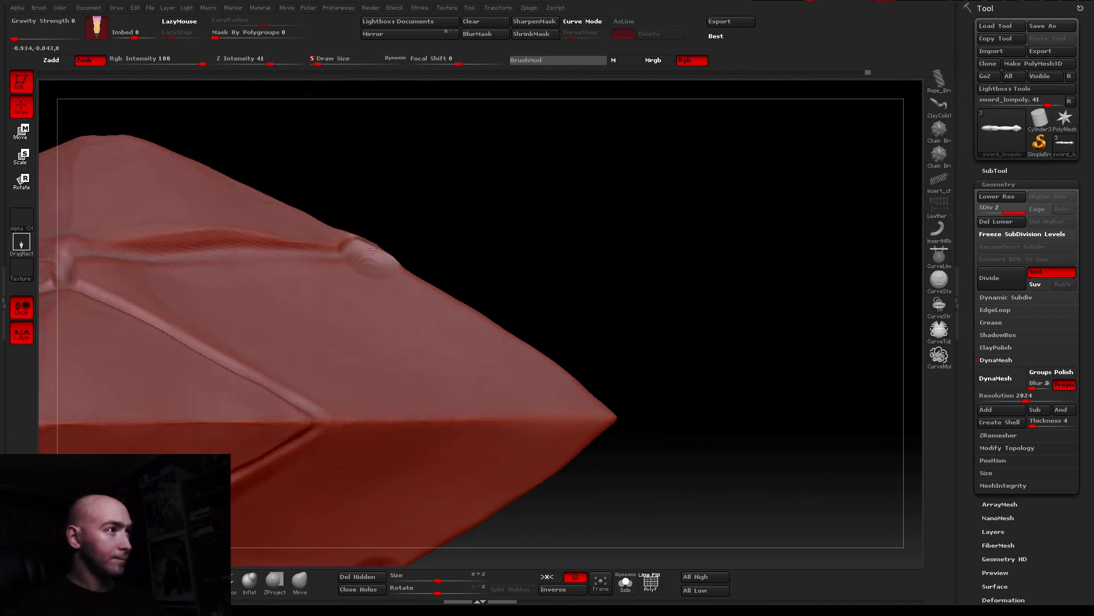
{"action": "key", "text": "ctrl+z"}
Switch the brush to Zadd with strength 28 and reframe on the sword's end
{"action": "left_click", "coordinate": [305, 583]}
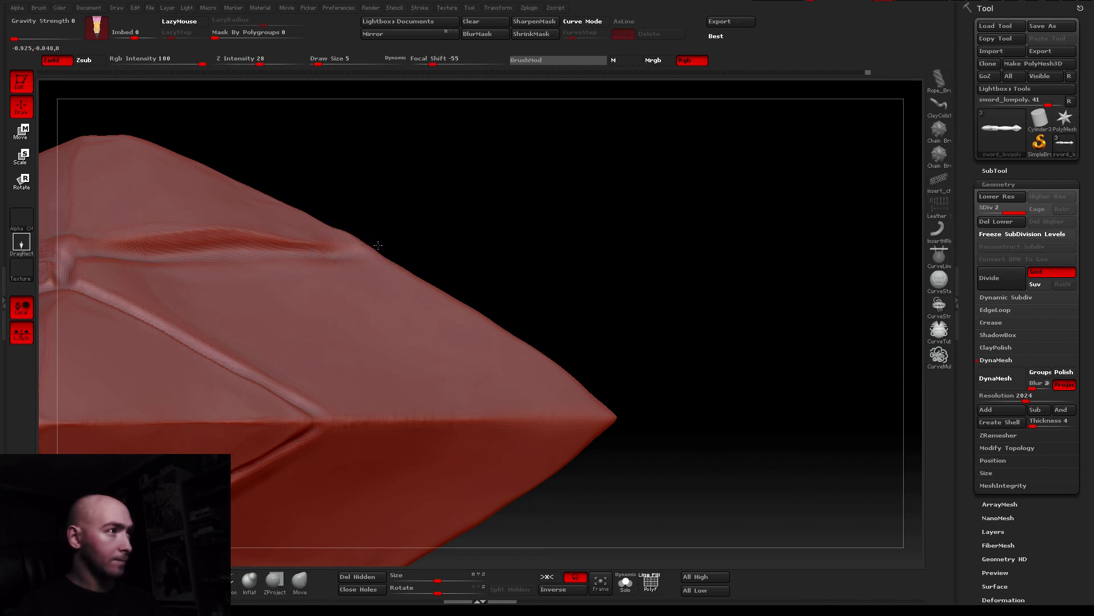
{"action": "left_click", "coordinate": [265, 57]}
{"action": "left_click_drag", "start_coordinate": [265, 57], "coordinate": [260, 57]}
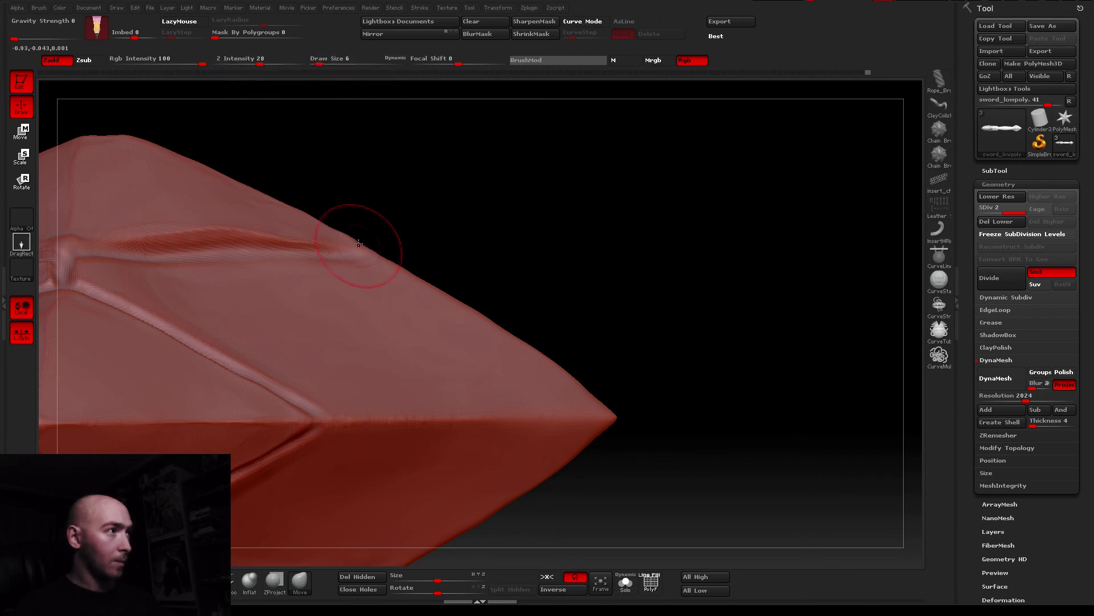
{"action": "key", "text": "f"}
{"action": "mouse_move", "coordinate": [362, 284]}
{"action": "right_mouse_down"}
{"action": "mouse_move", "coordinate": [266, 307]}
{"action": "mouse_move", "coordinate": [274, 332]}
{"action": "mouse_move", "coordinate": [361, 300]}
{"action": "mouse_move", "coordinate": [321, 81]}
{"action": "right_mouse_up"}
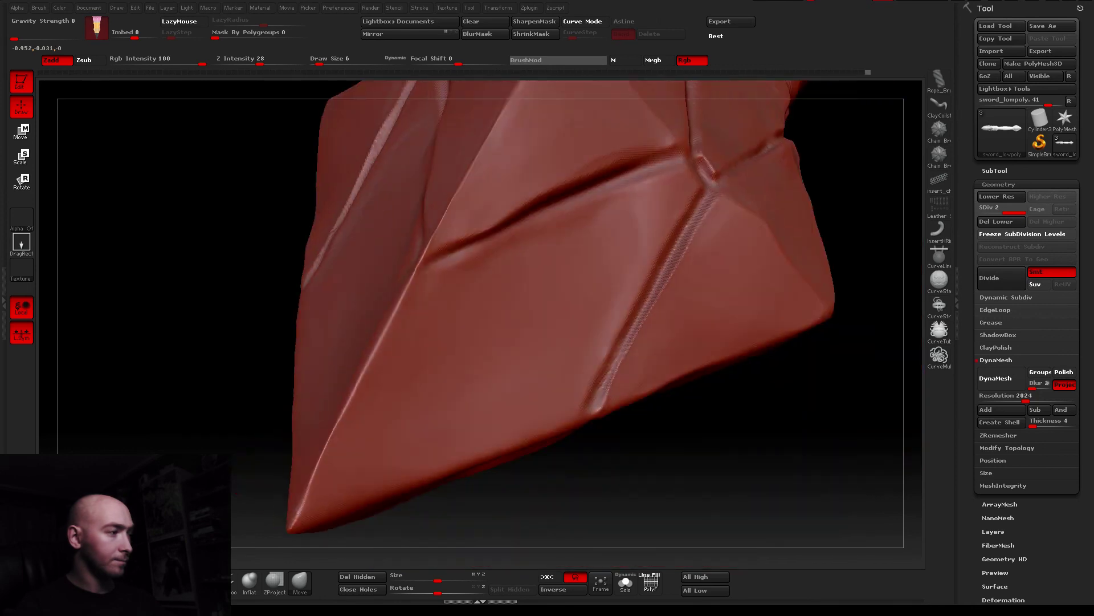
Pick a different crease brush from the palette and set its size to 2
{"action": "left_click_drag", "start_coordinate": [319, 64], "coordinate": [317, 64]}
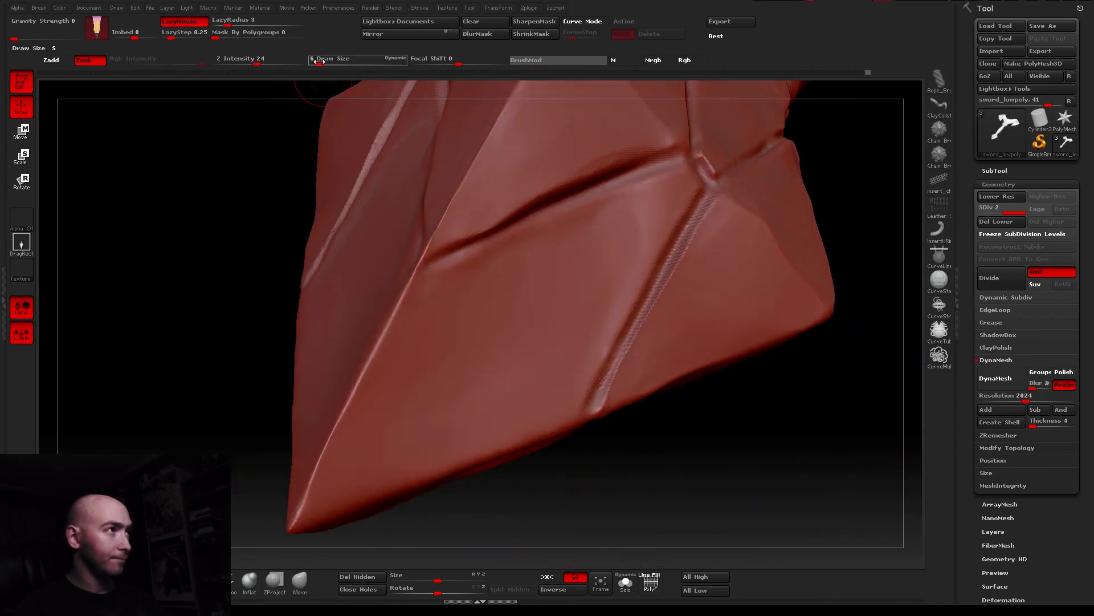
{"action": "mouse_move", "coordinate": [292, 89]}
{"action": "right_mouse_down"}
{"action": "mouse_move", "coordinate": [460, 295]}
{"action": "mouse_move", "coordinate": [441, 336]}
{"action": "mouse_move", "coordinate": [374, 262]}
{"action": "right_mouse_up"}
{"action": "right_click_drag", "start_coordinate": [383, 330], "coordinate": [385, 397]}
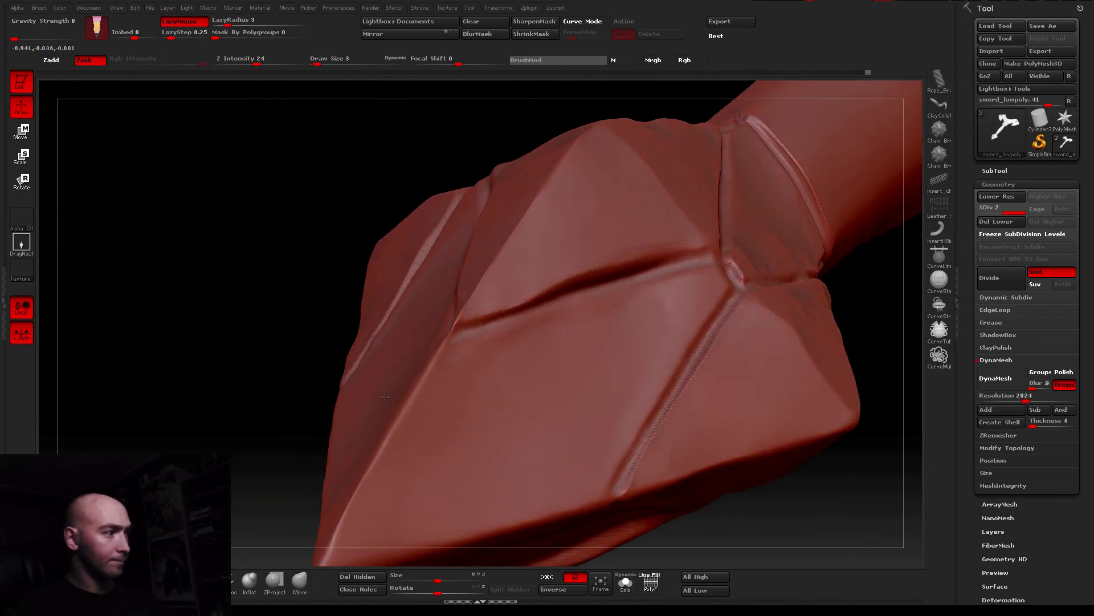
{"action": "key", "text": "b"}
{"action": "left_click", "coordinate": [468, 236]}
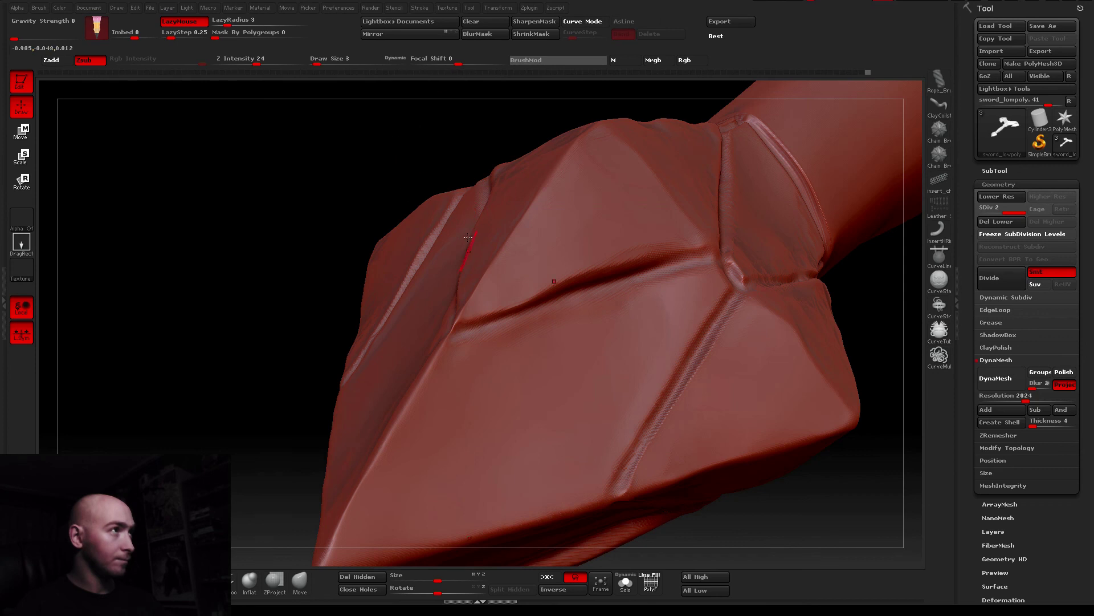
{"action": "left_click_drag", "start_coordinate": [321, 58], "coordinate": [315, 58]}
Deepen the groove along the pommel crease, checking both sides of the pommel
{"action": "right_click_drag", "start_coordinate": [399, 337], "coordinate": [557, 338]}
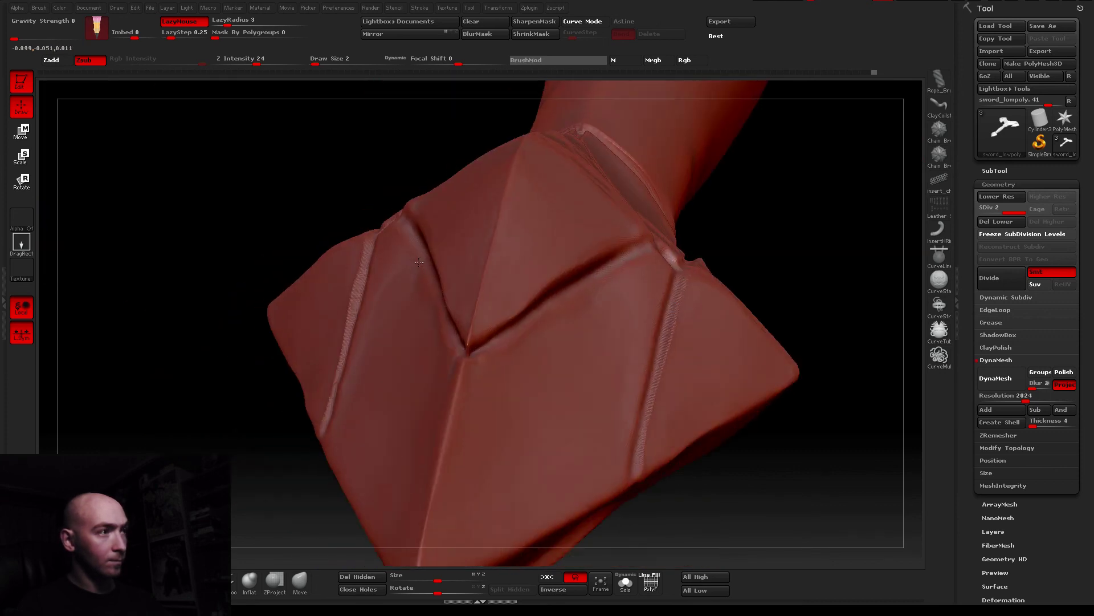
{"action": "right_click_drag", "start_coordinate": [452, 258], "coordinate": [391, 244]}
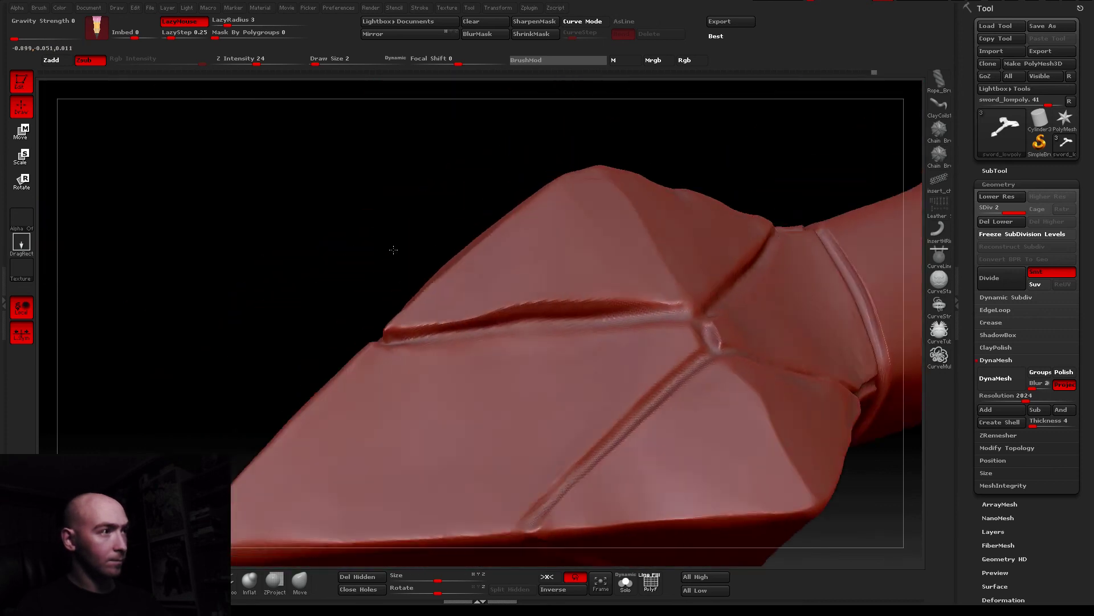
{"action": "mouse_move", "coordinate": [416, 350]}
{"action": "right_mouse_down", "text": "alt"}
{"action": "mouse_move", "coordinate": [481, 300]}
{"action": "mouse_move", "coordinate": [364, 434]}
{"action": "right_mouse_up", "text": "alt"}
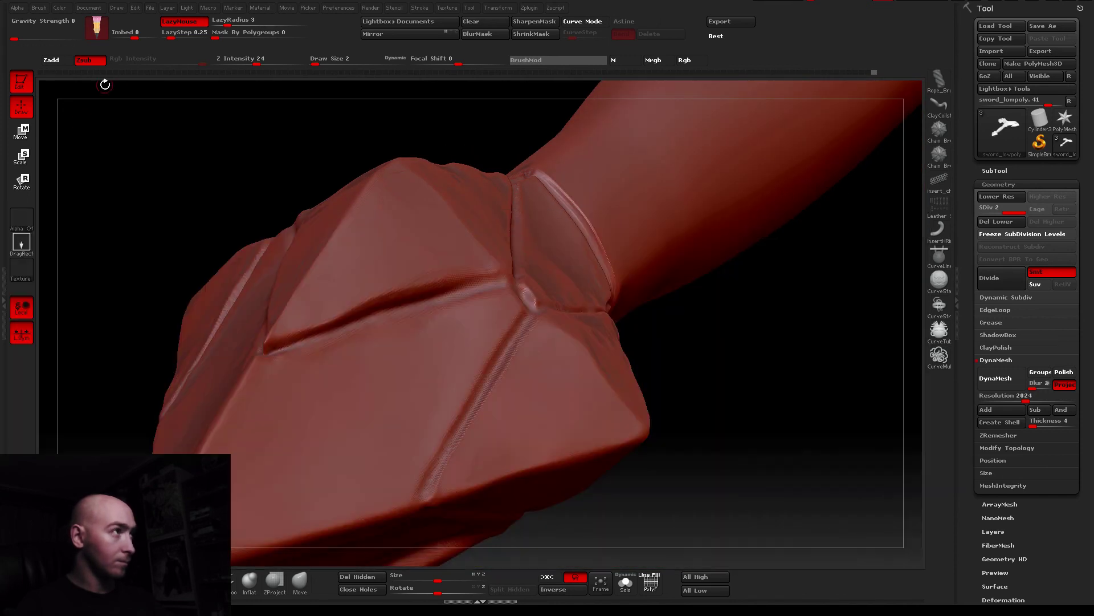
{"action": "right_click_drag", "start_coordinate": [310, 139], "coordinate": [352, 227]}
{"action": "mouse_move", "coordinate": [332, 337]}
{"action": "left_mouse_down"}
{"action": "mouse_move", "coordinate": [400, 309]}
{"action": "mouse_move", "coordinate": [485, 305]}
{"action": "left_mouse_up"}
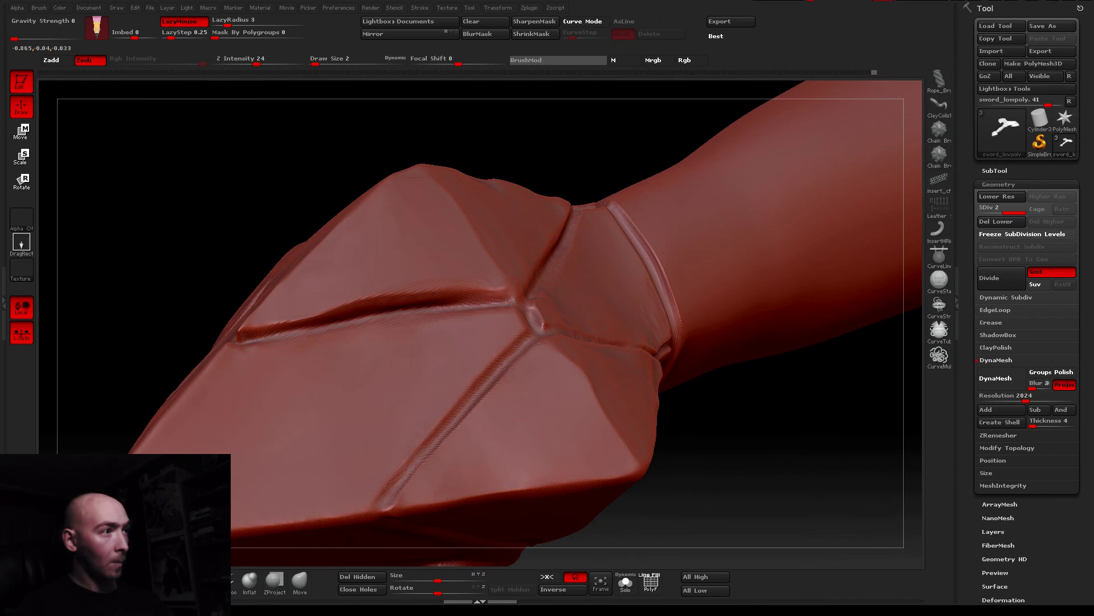
{"action": "right_click_drag", "start_coordinate": [512, 301], "coordinate": [500, 303]}
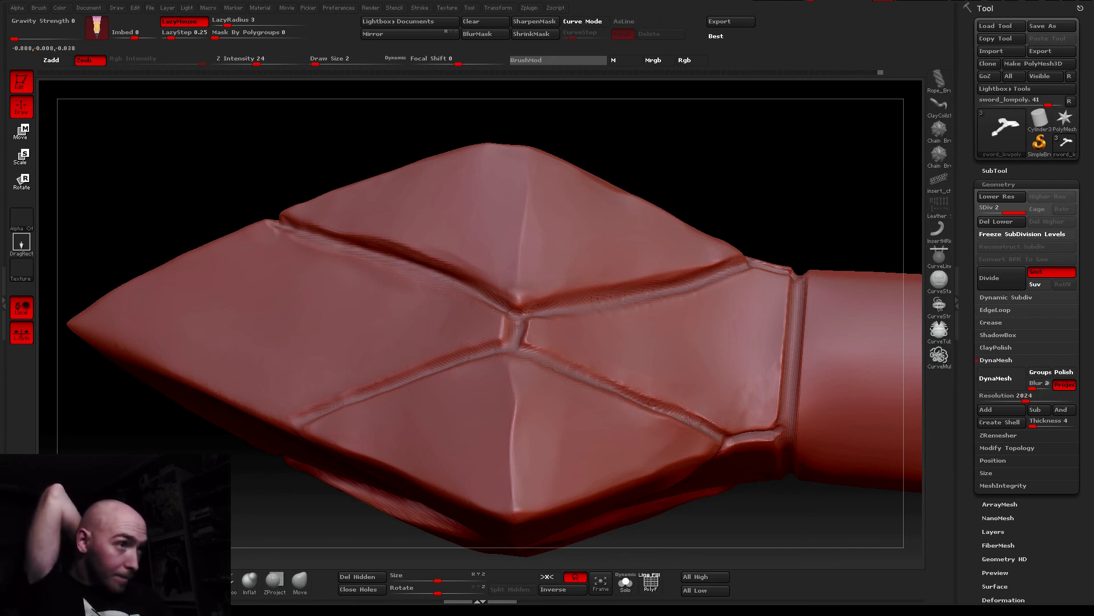
{"action": "right_click_drag", "start_coordinate": [688, 420], "coordinate": [409, 322]}
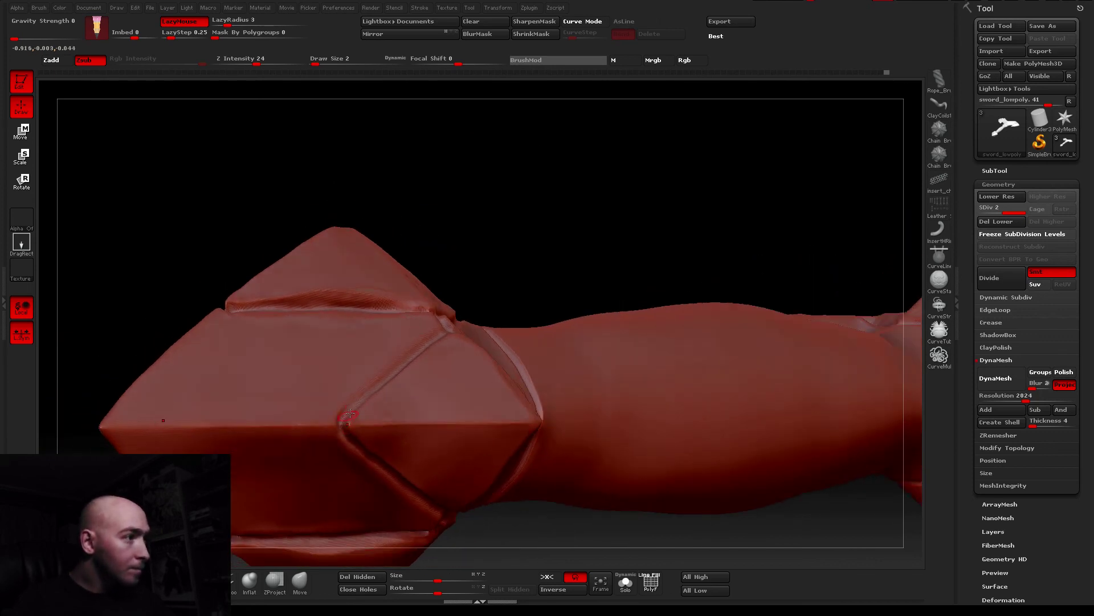
{"action": "mouse_move", "coordinate": [409, 380]}
{"action": "right_mouse_down"}
{"action": "mouse_move", "coordinate": [327, 420]}
{"action": "mouse_move", "coordinate": [374, 90]}
{"action": "right_mouse_up"}
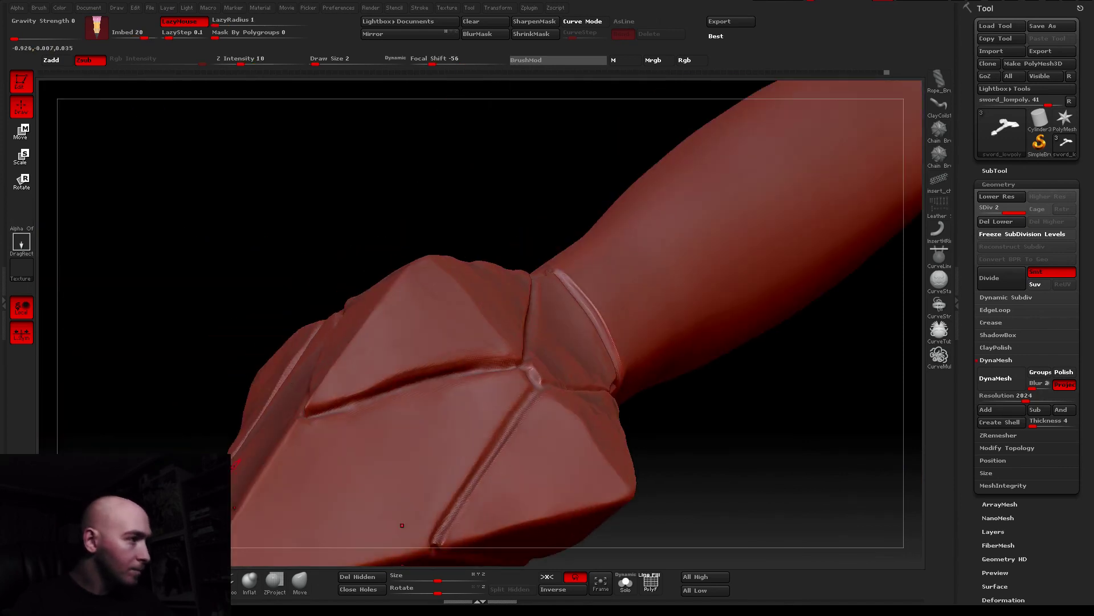
Set draw size 8 with Zadd, mask along a pommel crease, and review it from below
{"action": "type", "text": "s8"}
{"action": "key", "text": "Return"}
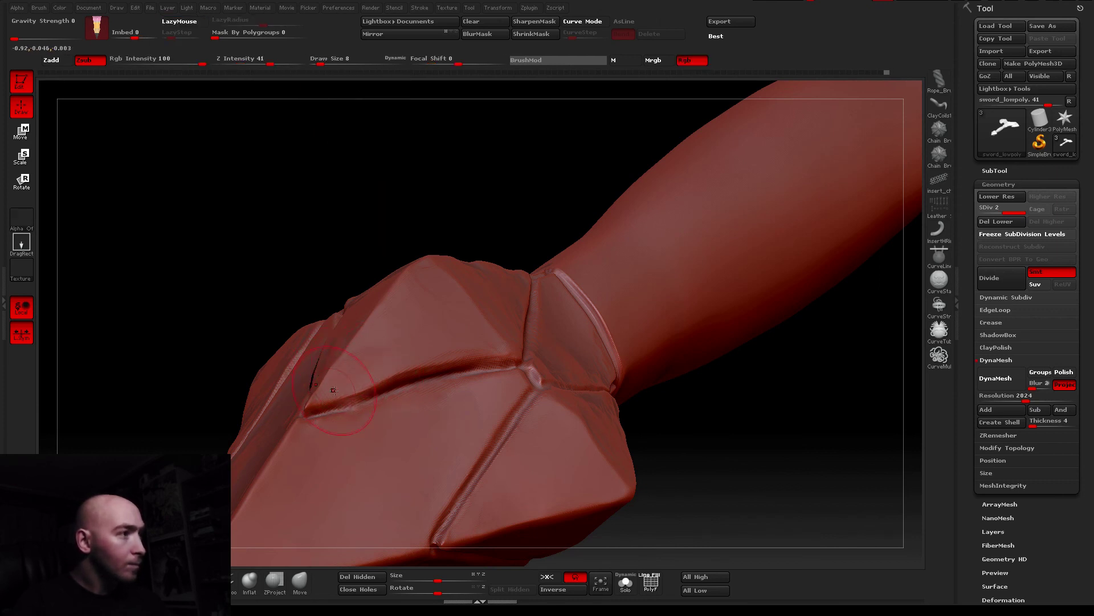
{"action": "left_click", "coordinate": [51, 59]}
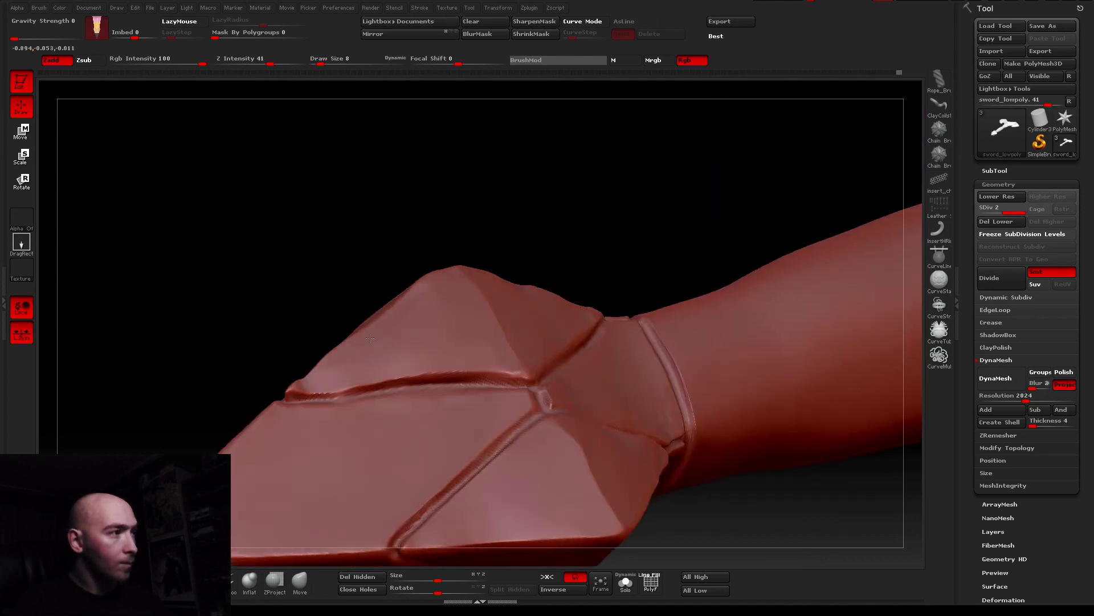
{"action": "right_click_drag", "start_coordinate": [399, 348], "coordinate": [378, 352]}
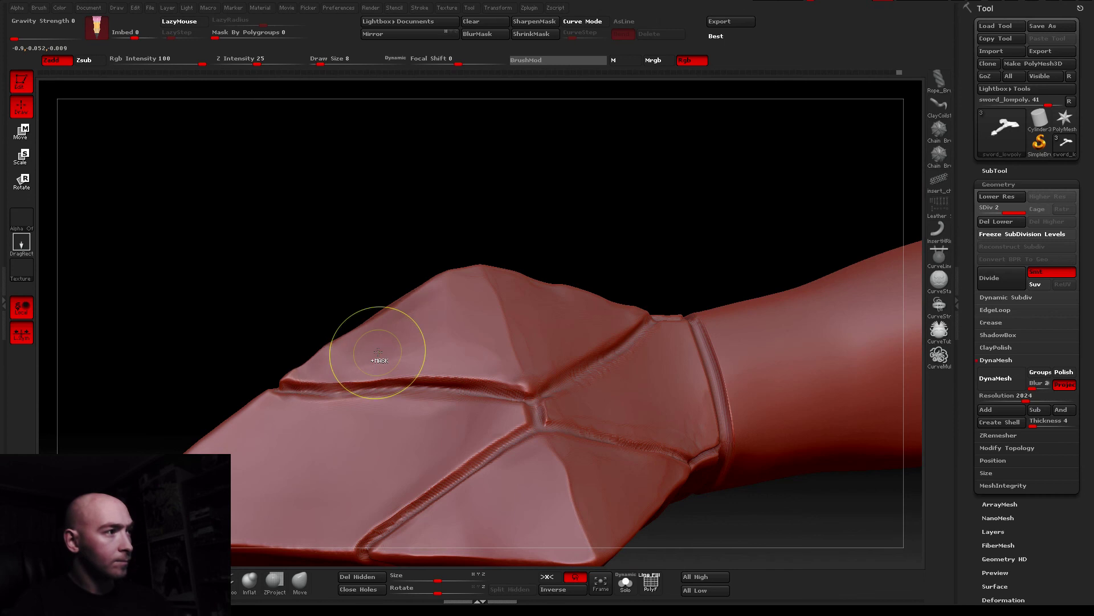
{"action": "left_click_drag", "start_coordinate": [378, 351], "coordinate": [378, 352], "text": "ctrl"}
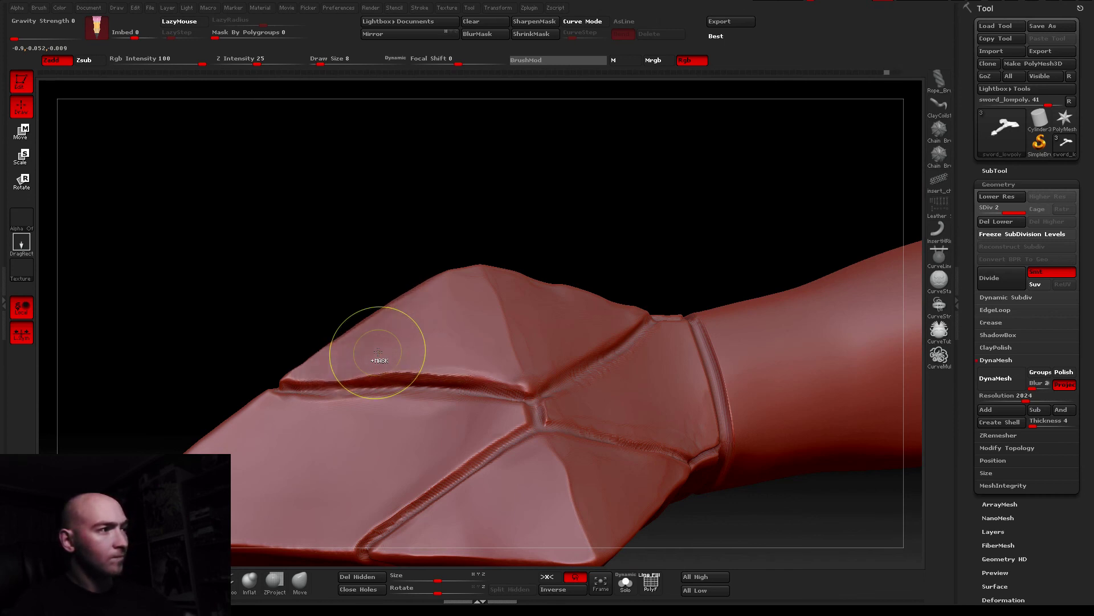
{"action": "right_click_drag", "start_coordinate": [378, 351], "coordinate": [405, 368]}
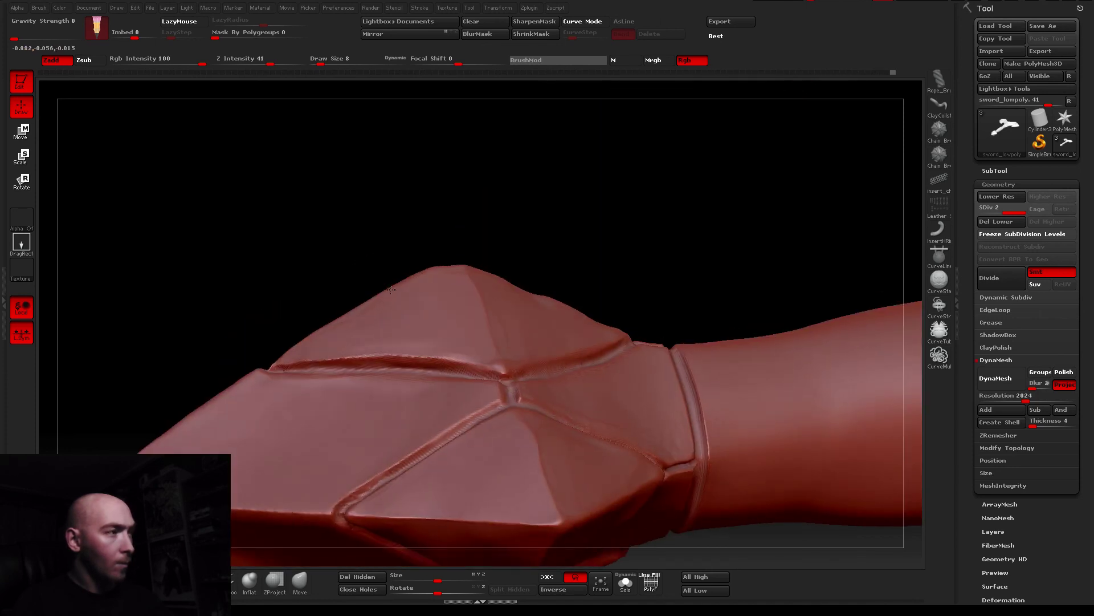
{"action": "mouse_move", "coordinate": [425, 313]}
{"action": "right_mouse_down"}
{"action": "mouse_move", "coordinate": [444, 422]}
{"action": "mouse_move", "coordinate": [593, 318]}
{"action": "right_mouse_up"}
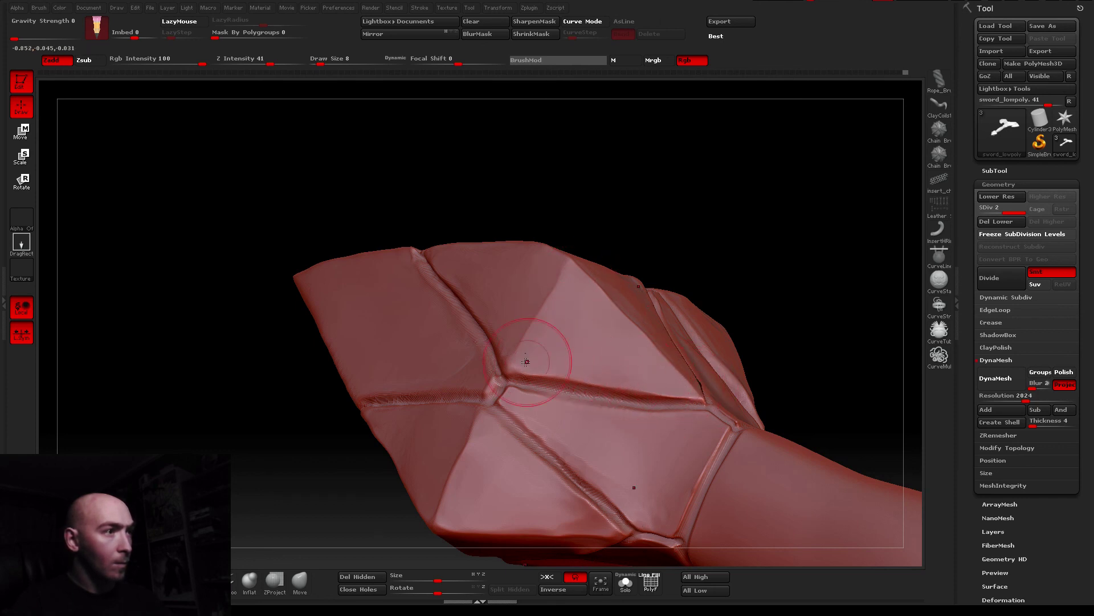
{"action": "left_click_drag", "start_coordinate": [542, 364], "coordinate": [559, 448]}
{"action": "left_click_drag", "start_coordinate": [530, 305], "coordinate": [439, 485]}
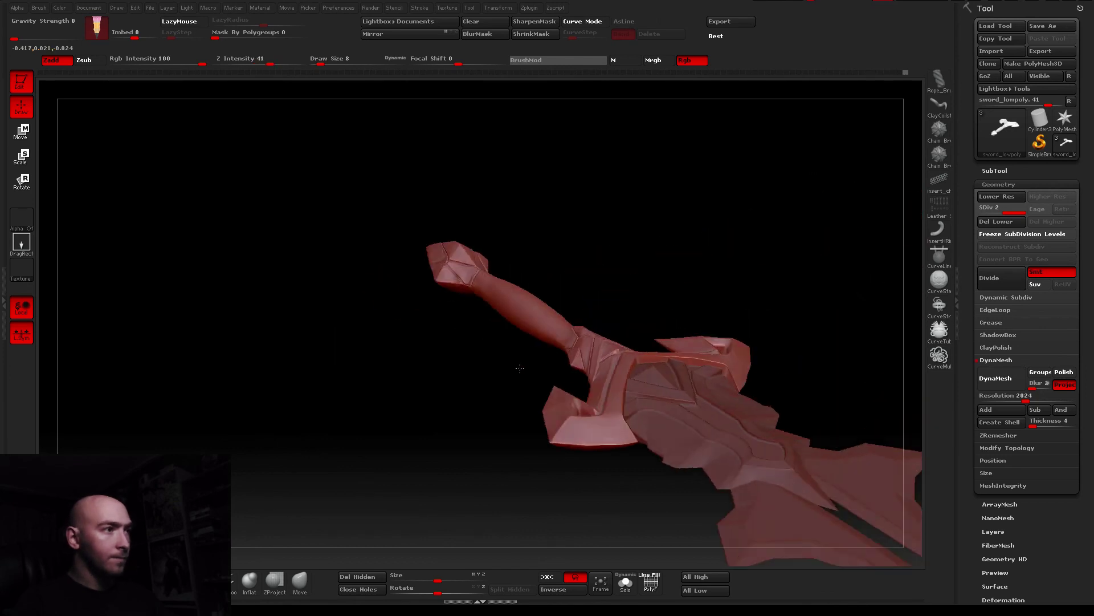
{"action": "left_click_drag", "start_coordinate": [536, 293], "coordinate": [533, 398]}
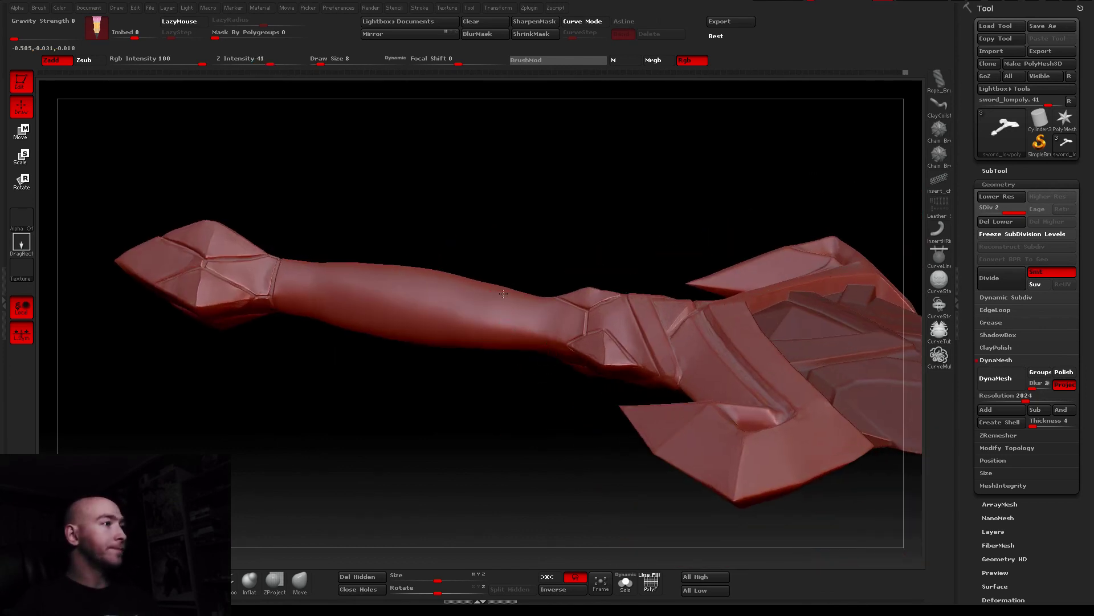
{"action": "scroll", "coordinate": [432, 295], "scroll_direction": "up", "scroll_amount": 3}
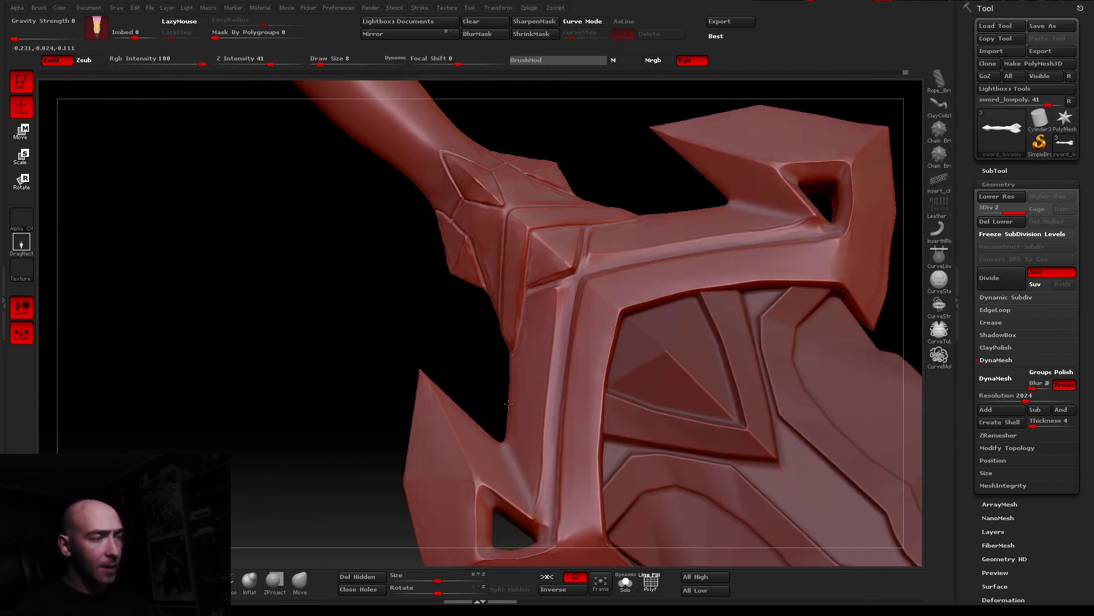
{"action": "mouse_move", "coordinate": [514, 340]}
{"action": "left_mouse_down"}
{"action": "mouse_move", "coordinate": [486, 336]}
{"action": "mouse_move", "coordinate": [459, 420]}
{"action": "mouse_move", "coordinate": [570, 297]}
{"action": "left_mouse_up"}
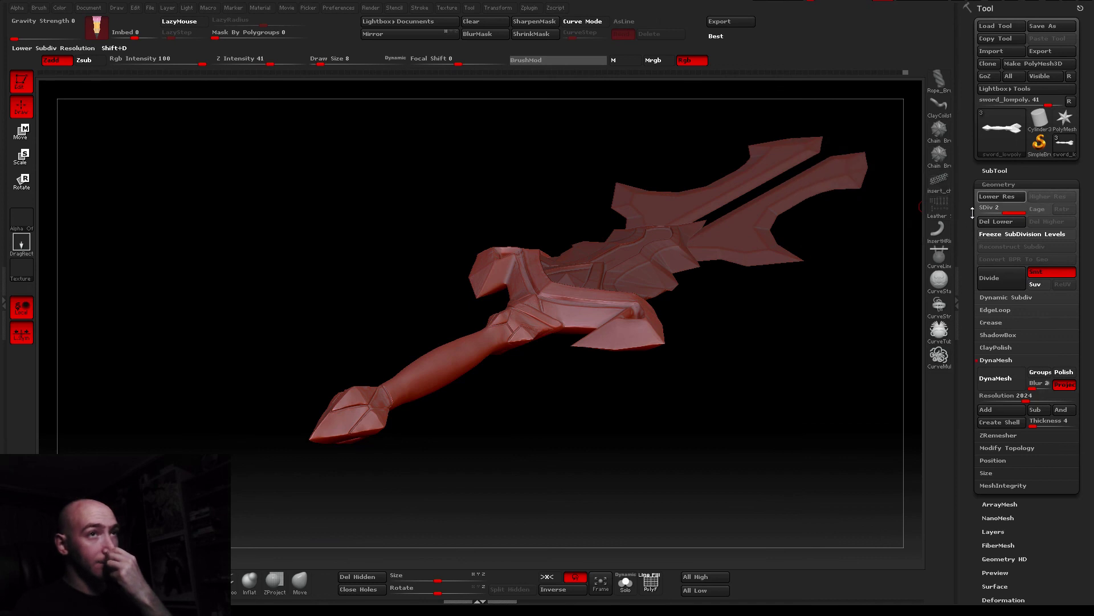
Save the sword over sword_lowpoly1.ZTL, confirming the replacement
{"action": "left_click", "coordinate": [1061, 25]}
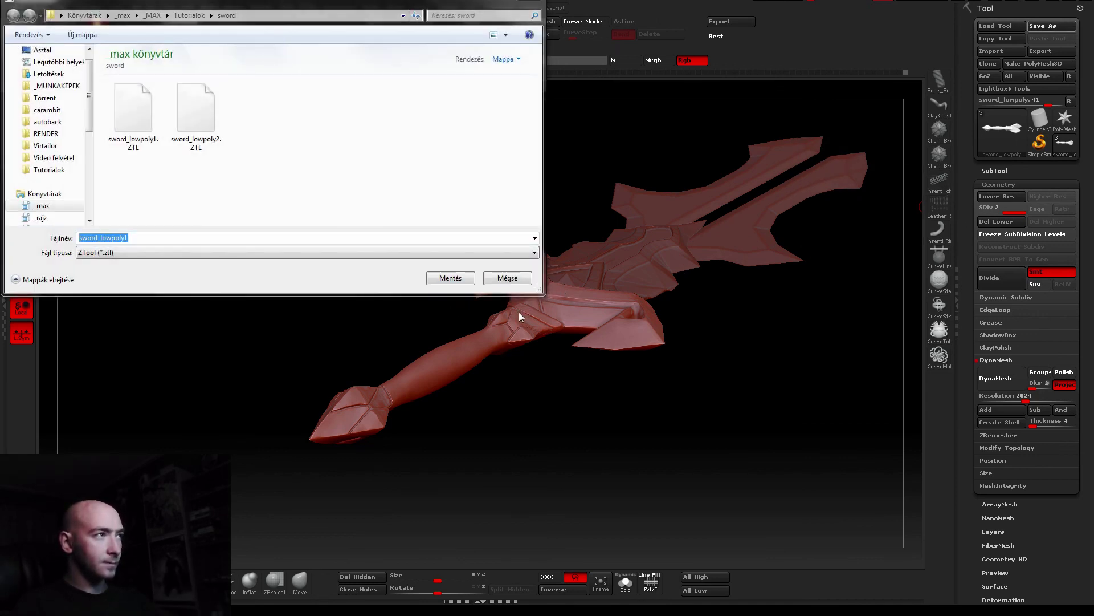
{"action": "key", "text": "Return"}
{"action": "left_click", "coordinate": [579, 306]}
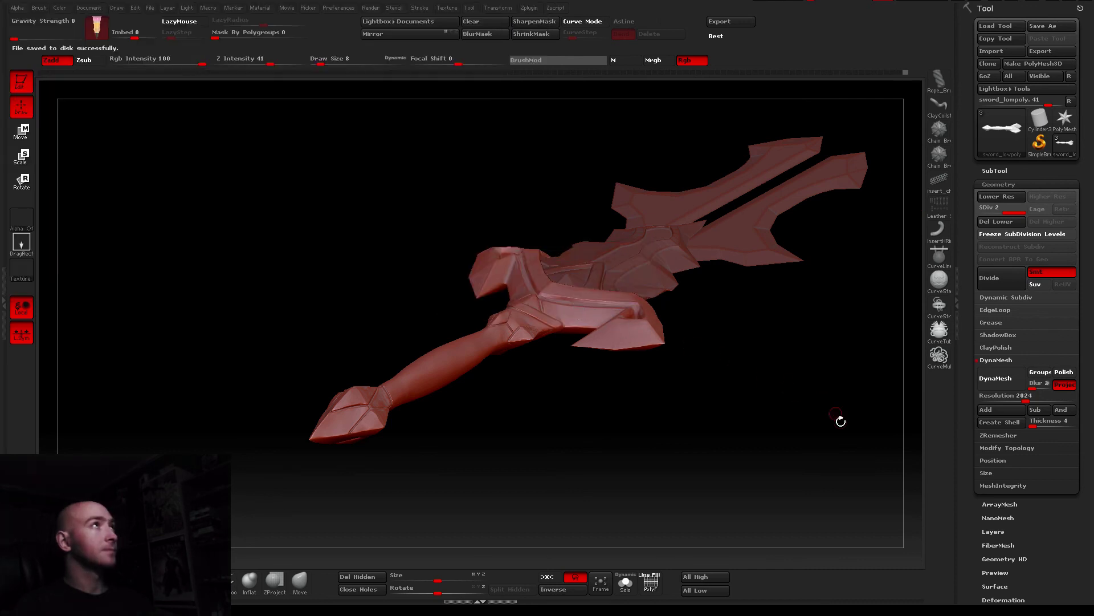
{"action": "mouse_move", "coordinate": [710, 348]}
{"action": "left_mouse_down"}
{"action": "mouse_move", "coordinate": [554, 363]}
{"action": "mouse_move", "coordinate": [553, 471]}
{"action": "mouse_move", "coordinate": [574, 366]}
{"action": "mouse_move", "coordinate": [420, 456]}
{"action": "mouse_move", "coordinate": [562, 381]}
{"action": "mouse_move", "coordinate": [741, 256]}
{"action": "left_mouse_up"}
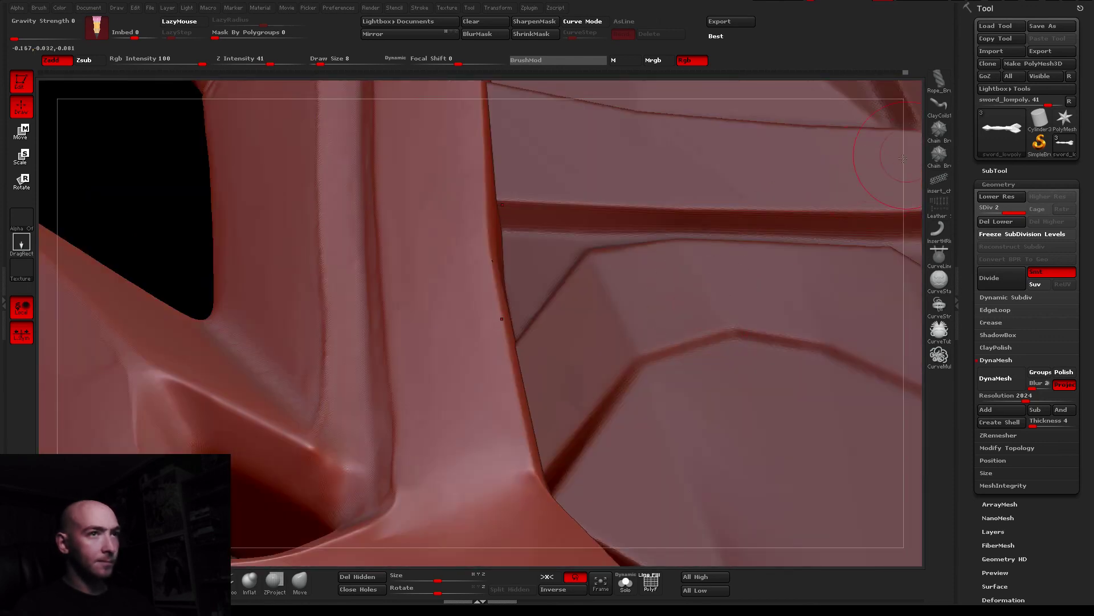